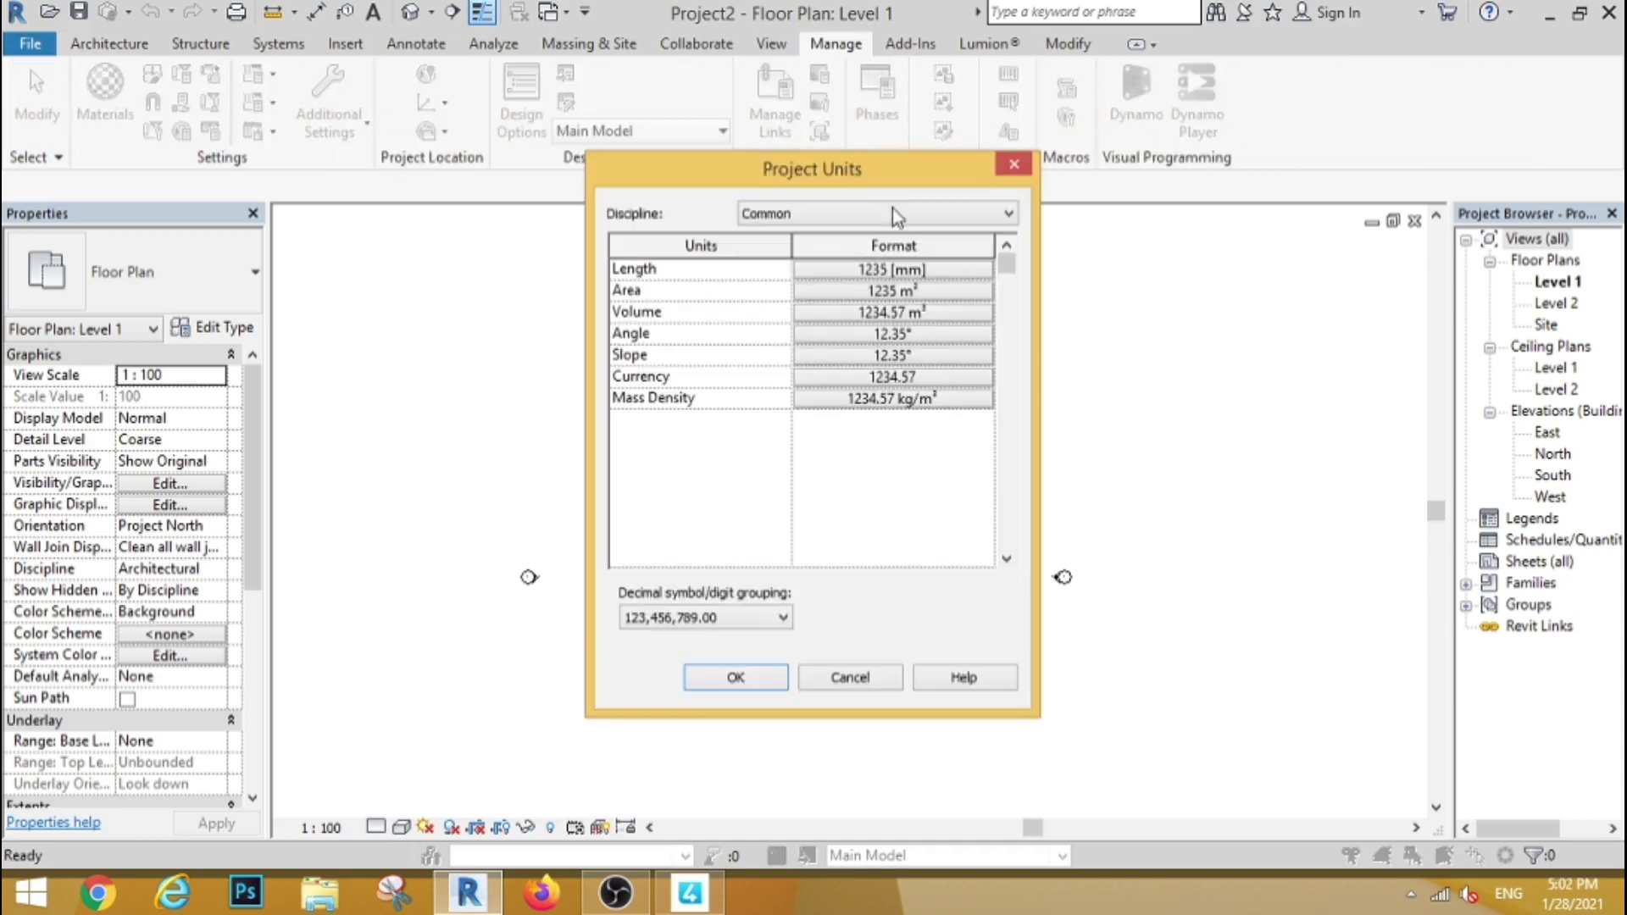
Step: Change the project's length format to Feet and fractional inches in Project Units
left_click(879, 273)
left_click(882, 311)
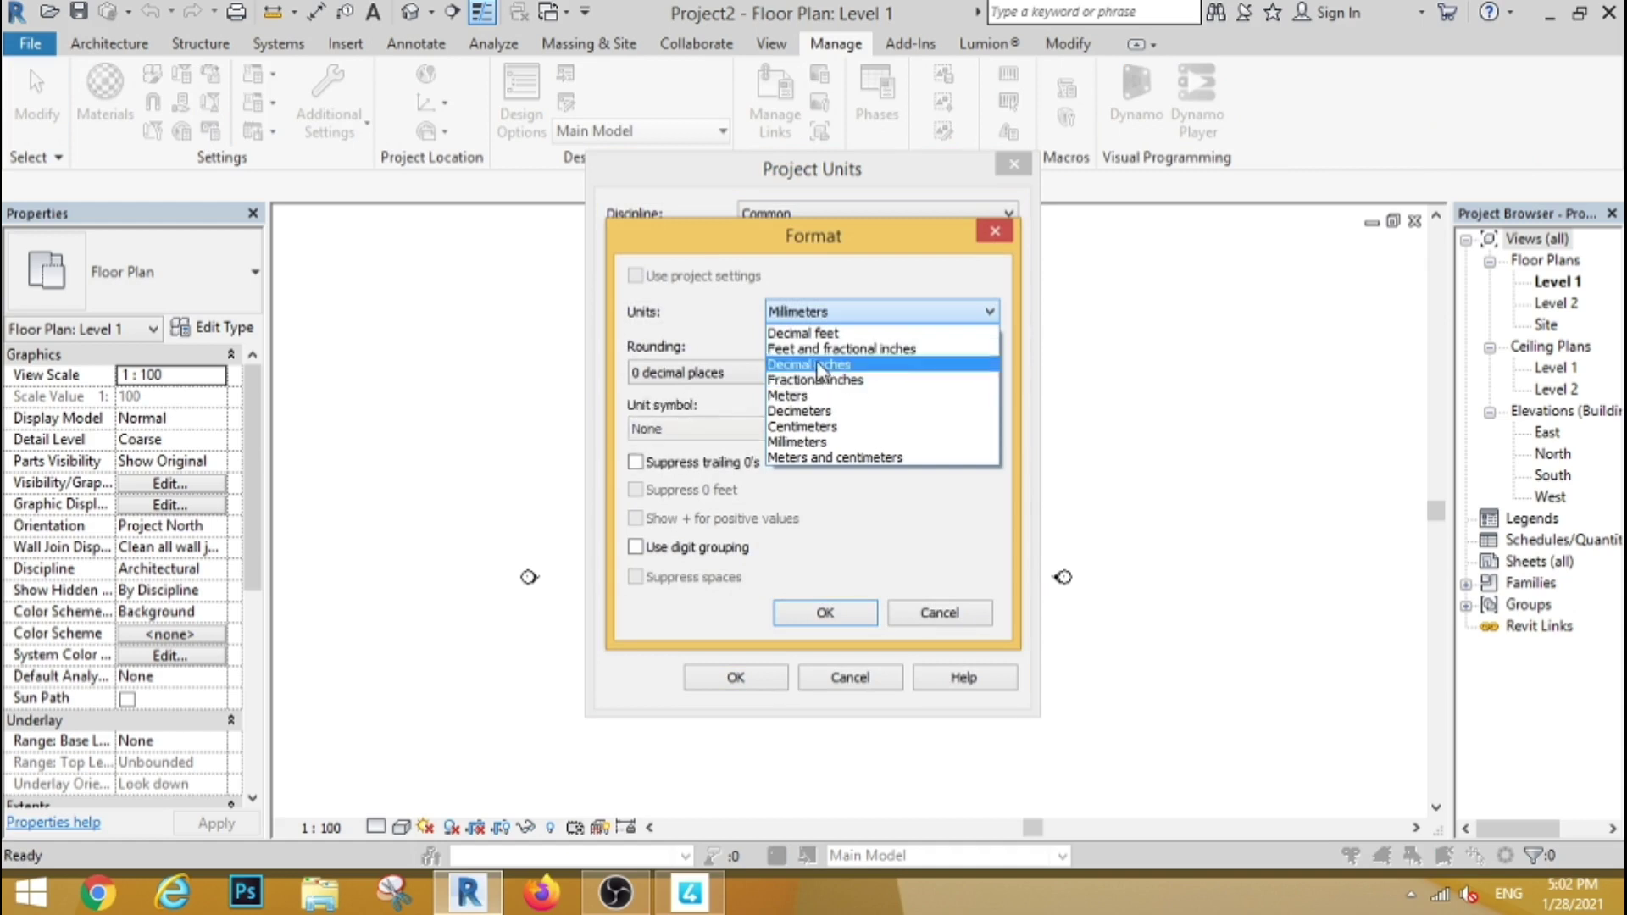
left_click(847, 348)
left_click(805, 616)
left_click(735, 678)
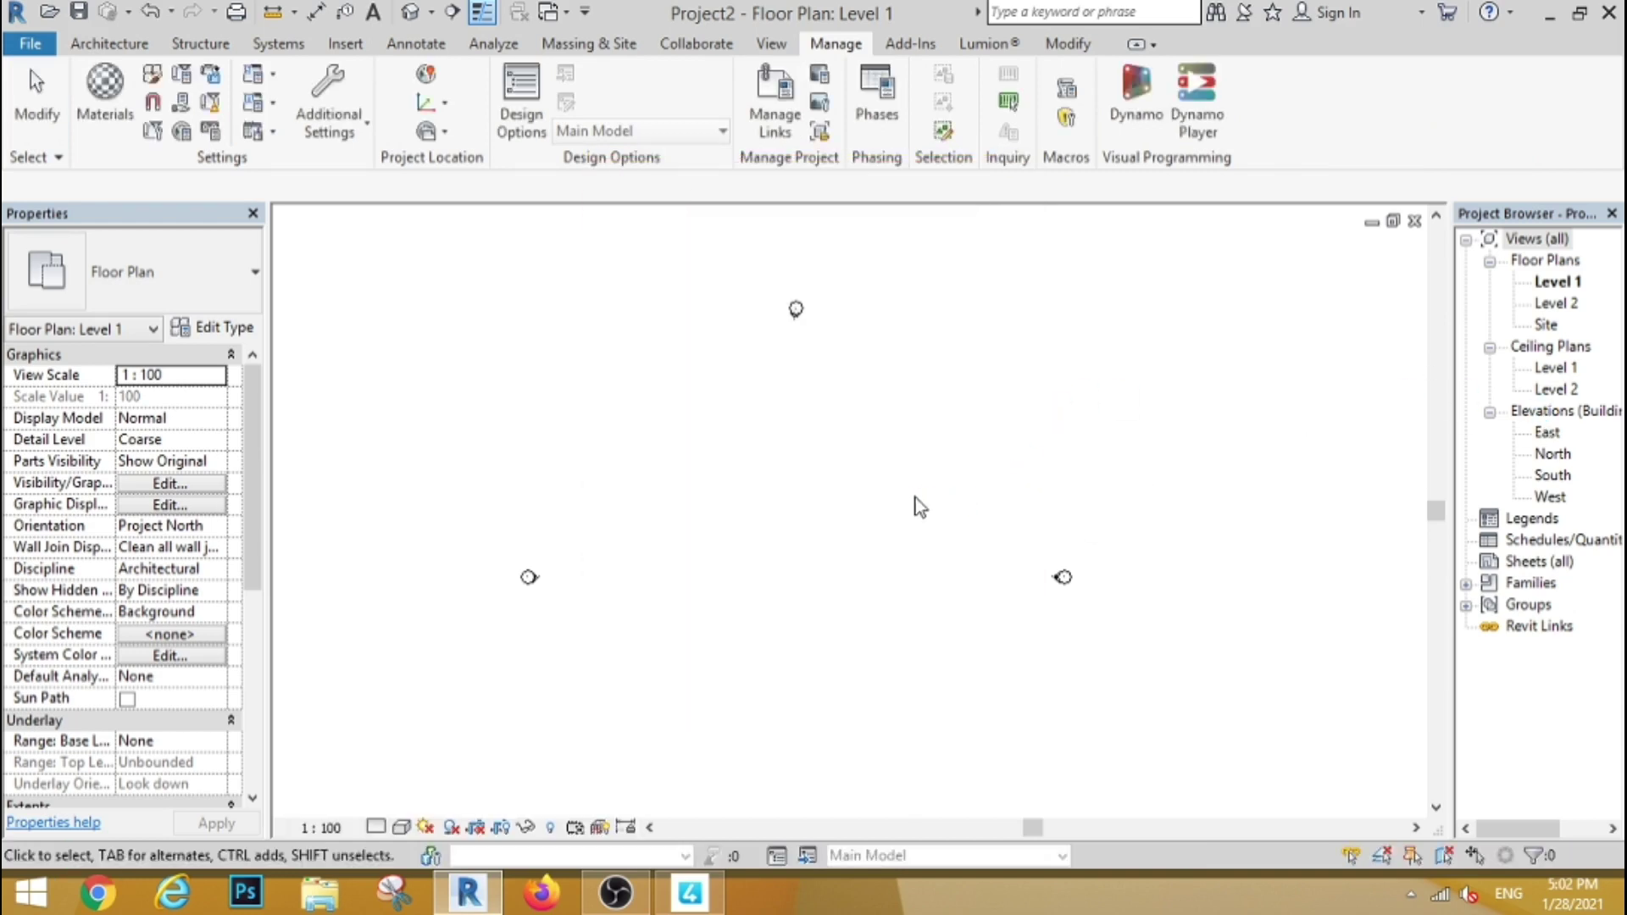
Step: In the South elevation, set Level 2's elevation to 10'-0"
scroll(914, 500, "down", 3)
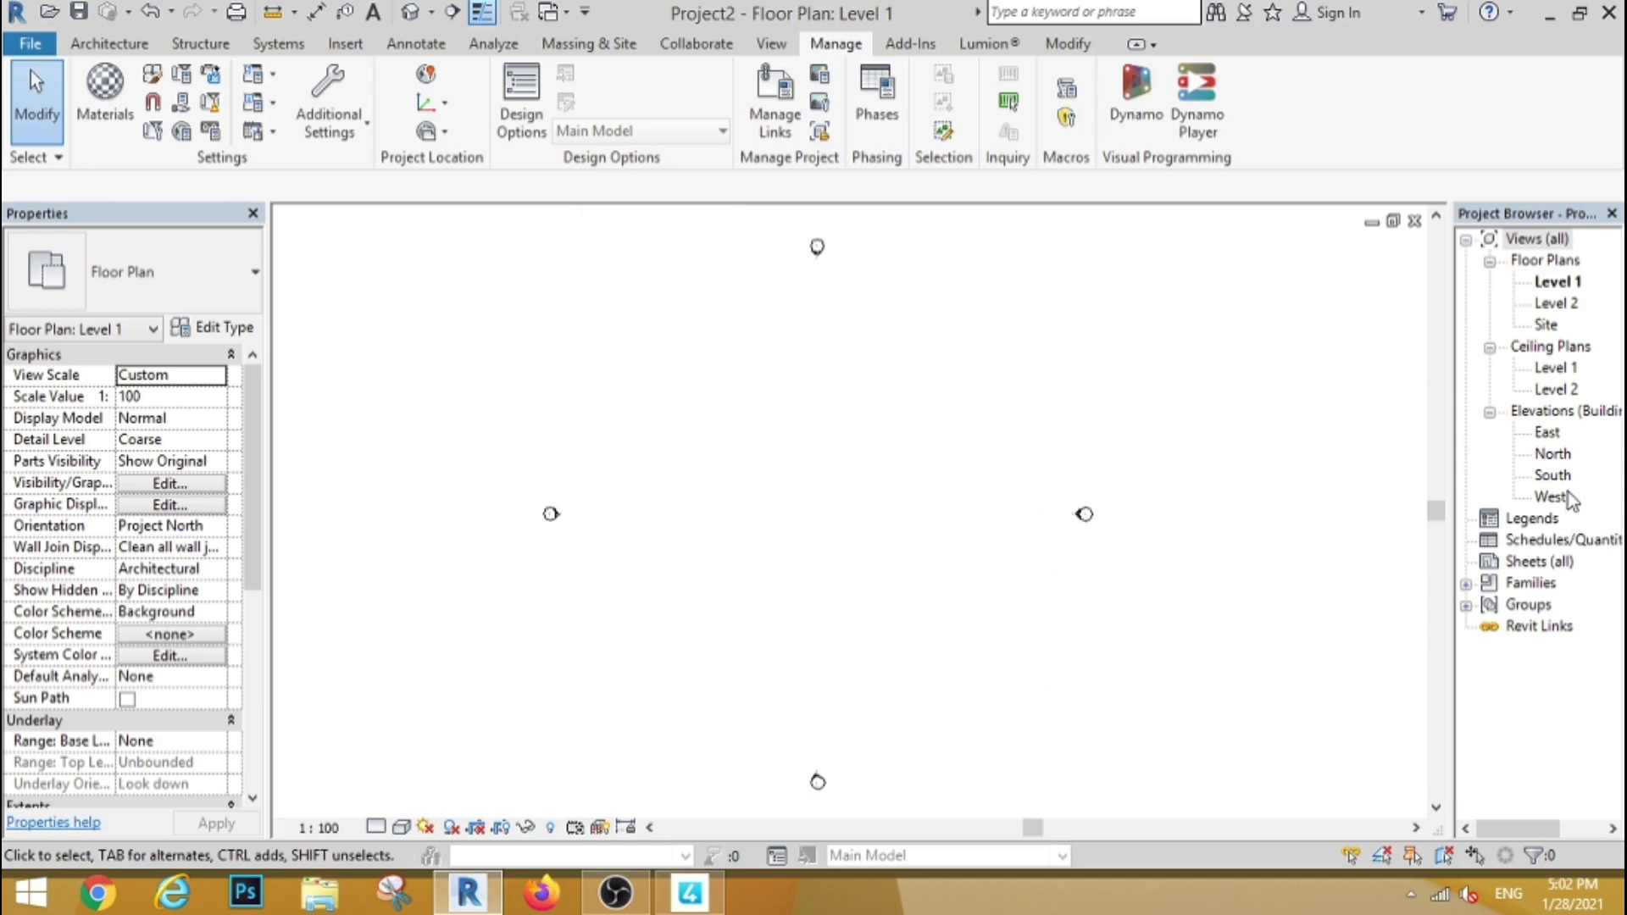
double_click(1554, 476)
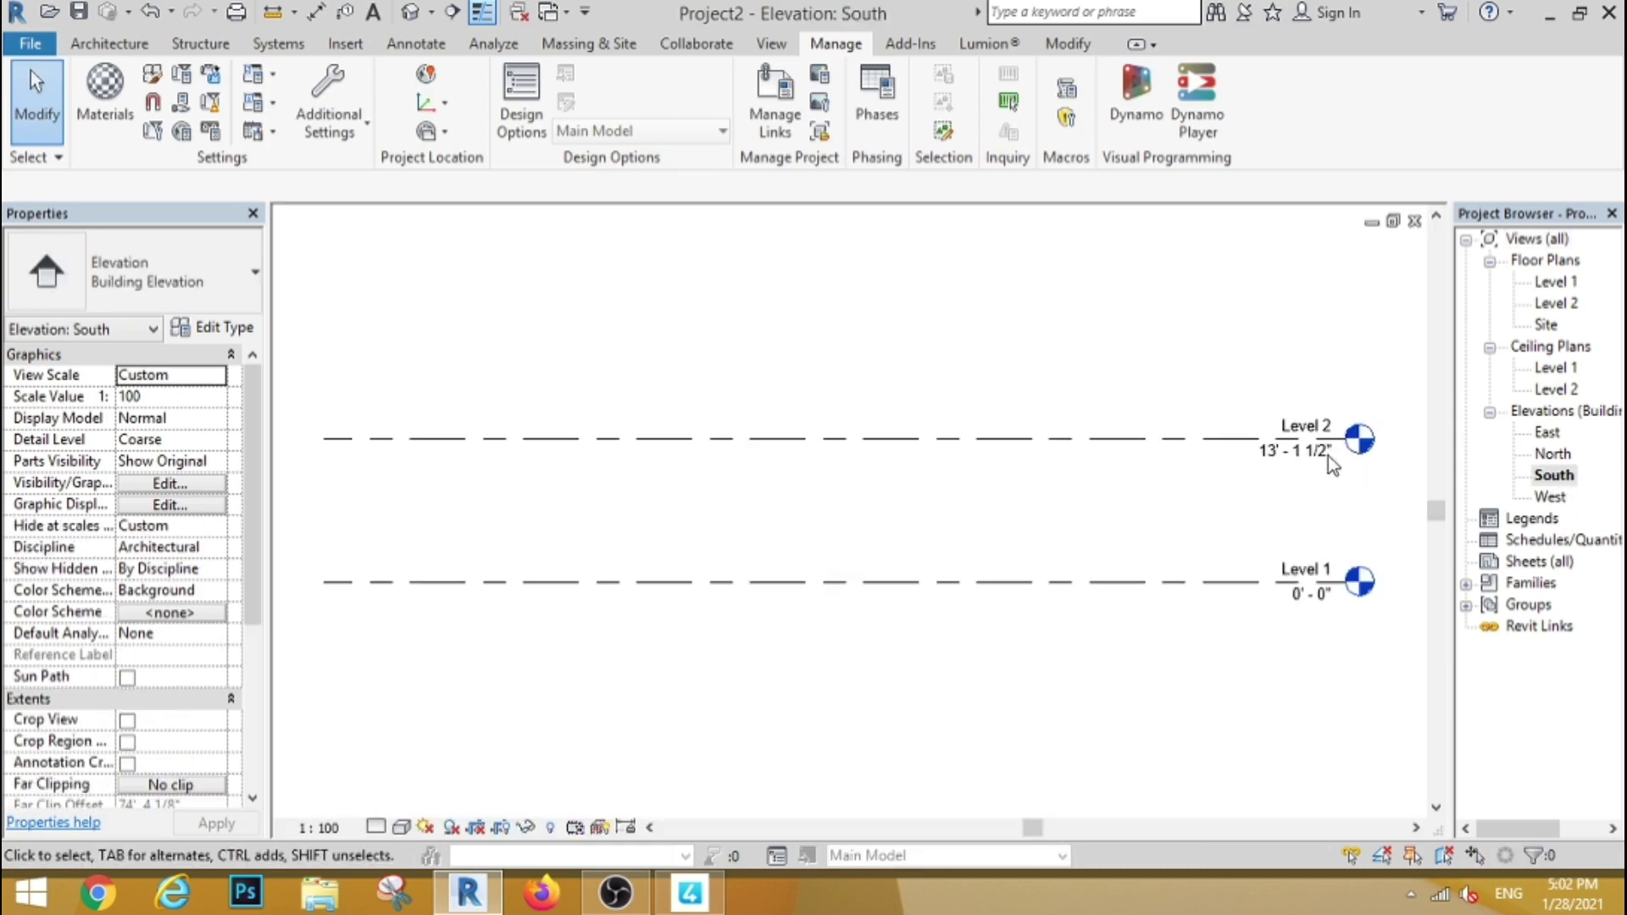
left_click(1322, 457)
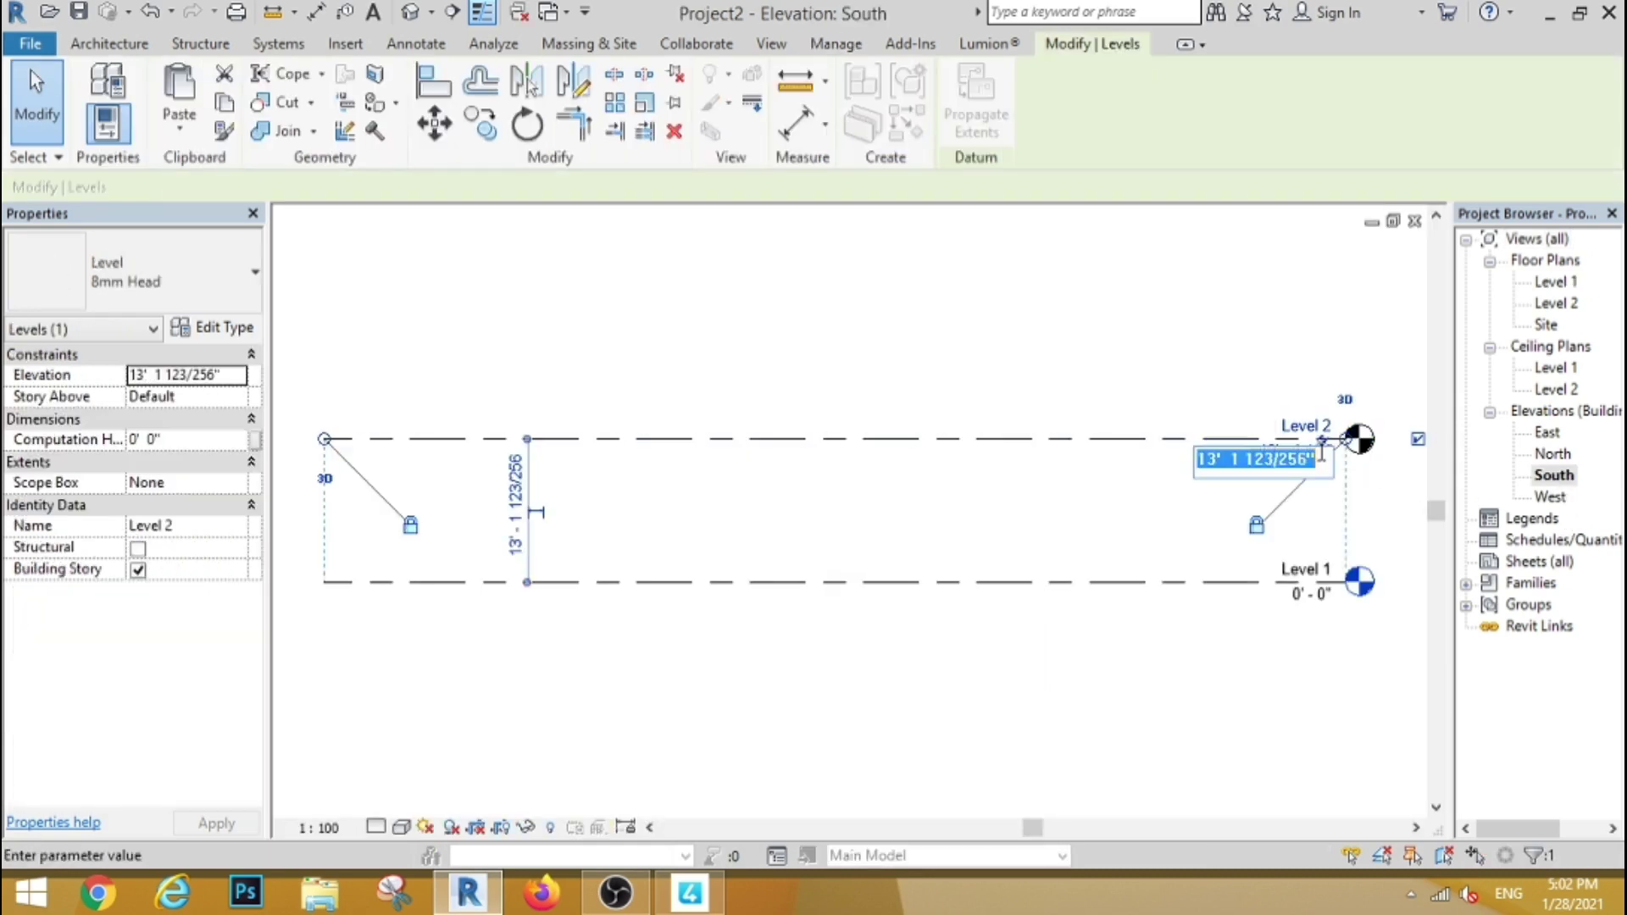
key("Return")
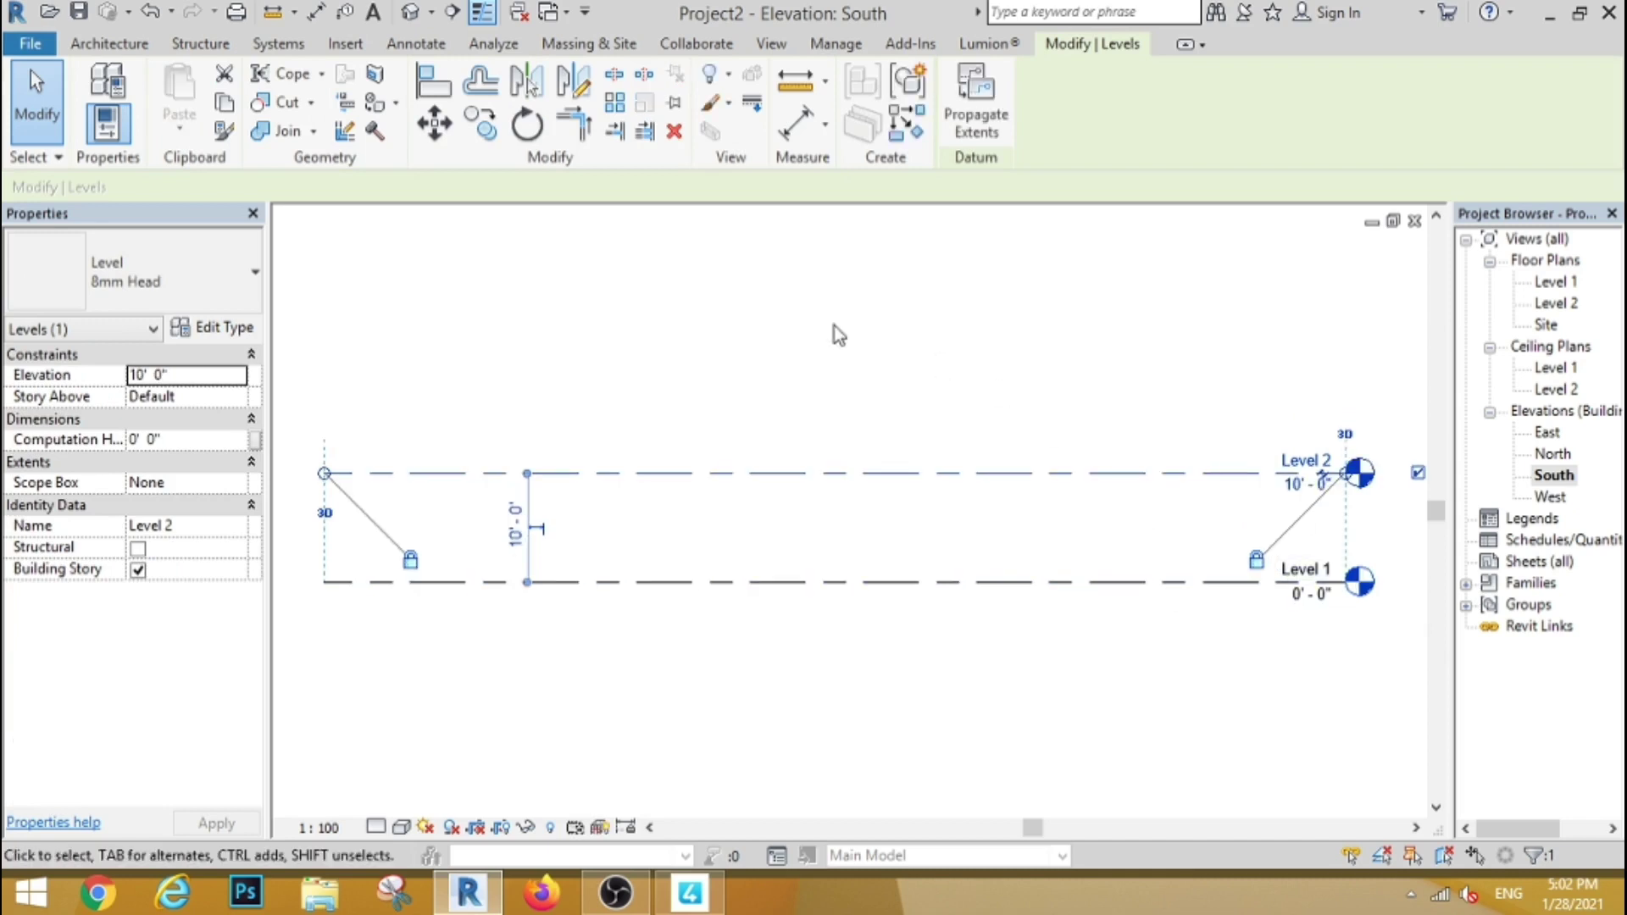
left_click(834, 326)
Step: Add Level 3 at 20 feet and return to the Level 1 floor plan
key("l")
key("l")
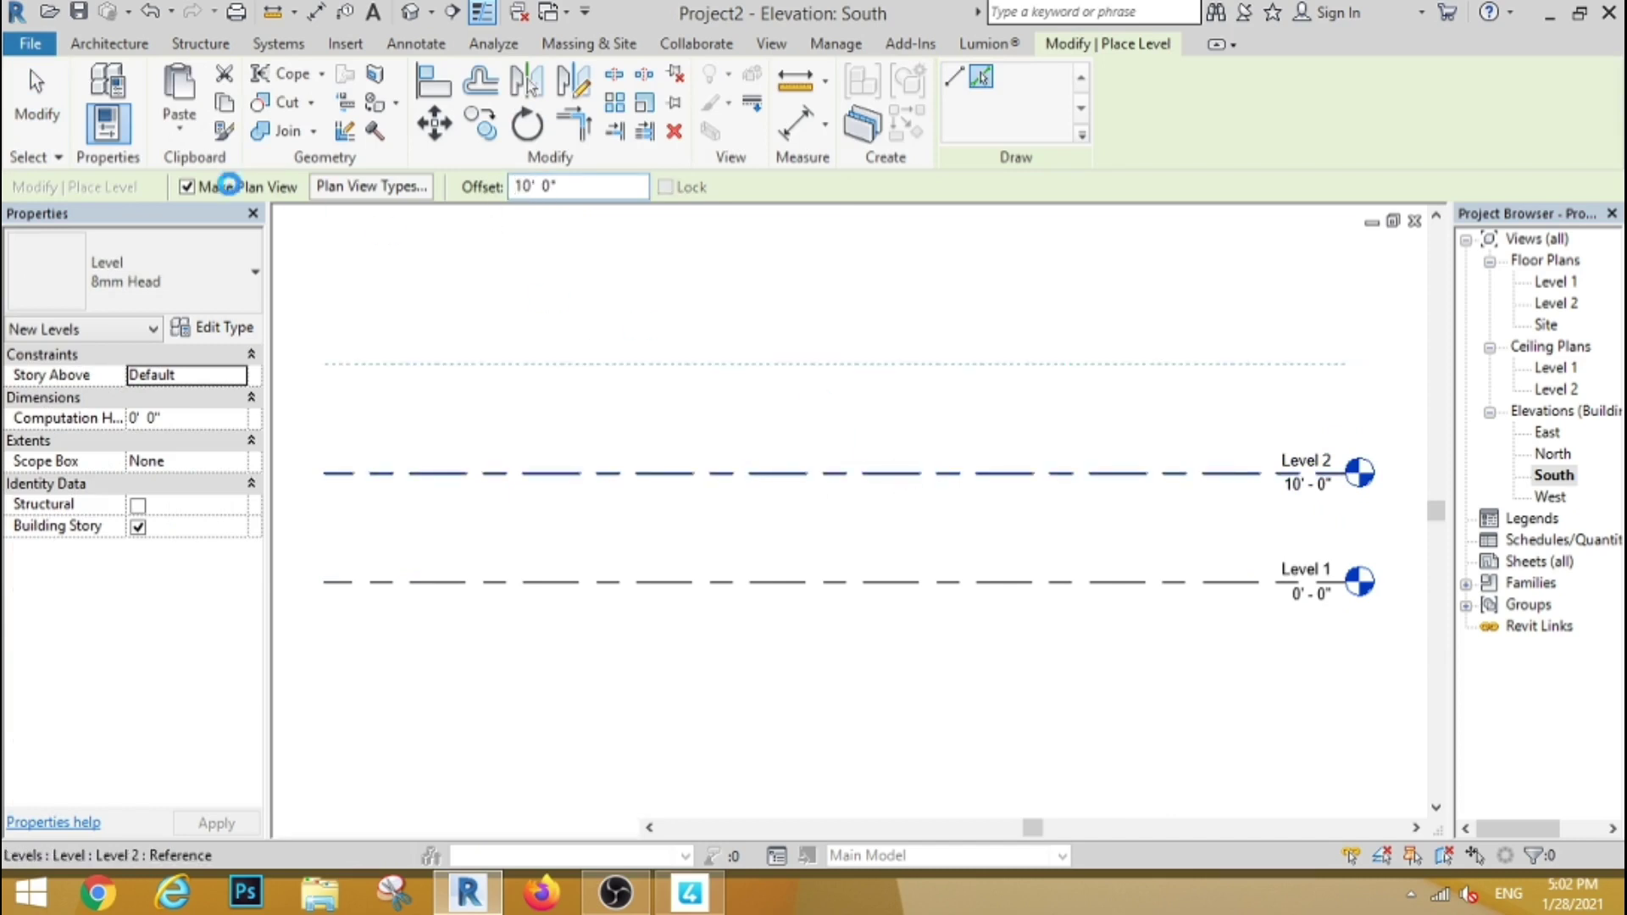
left_click(901, 473)
key("Escape")
key("Escape")
double_click(1560, 303)
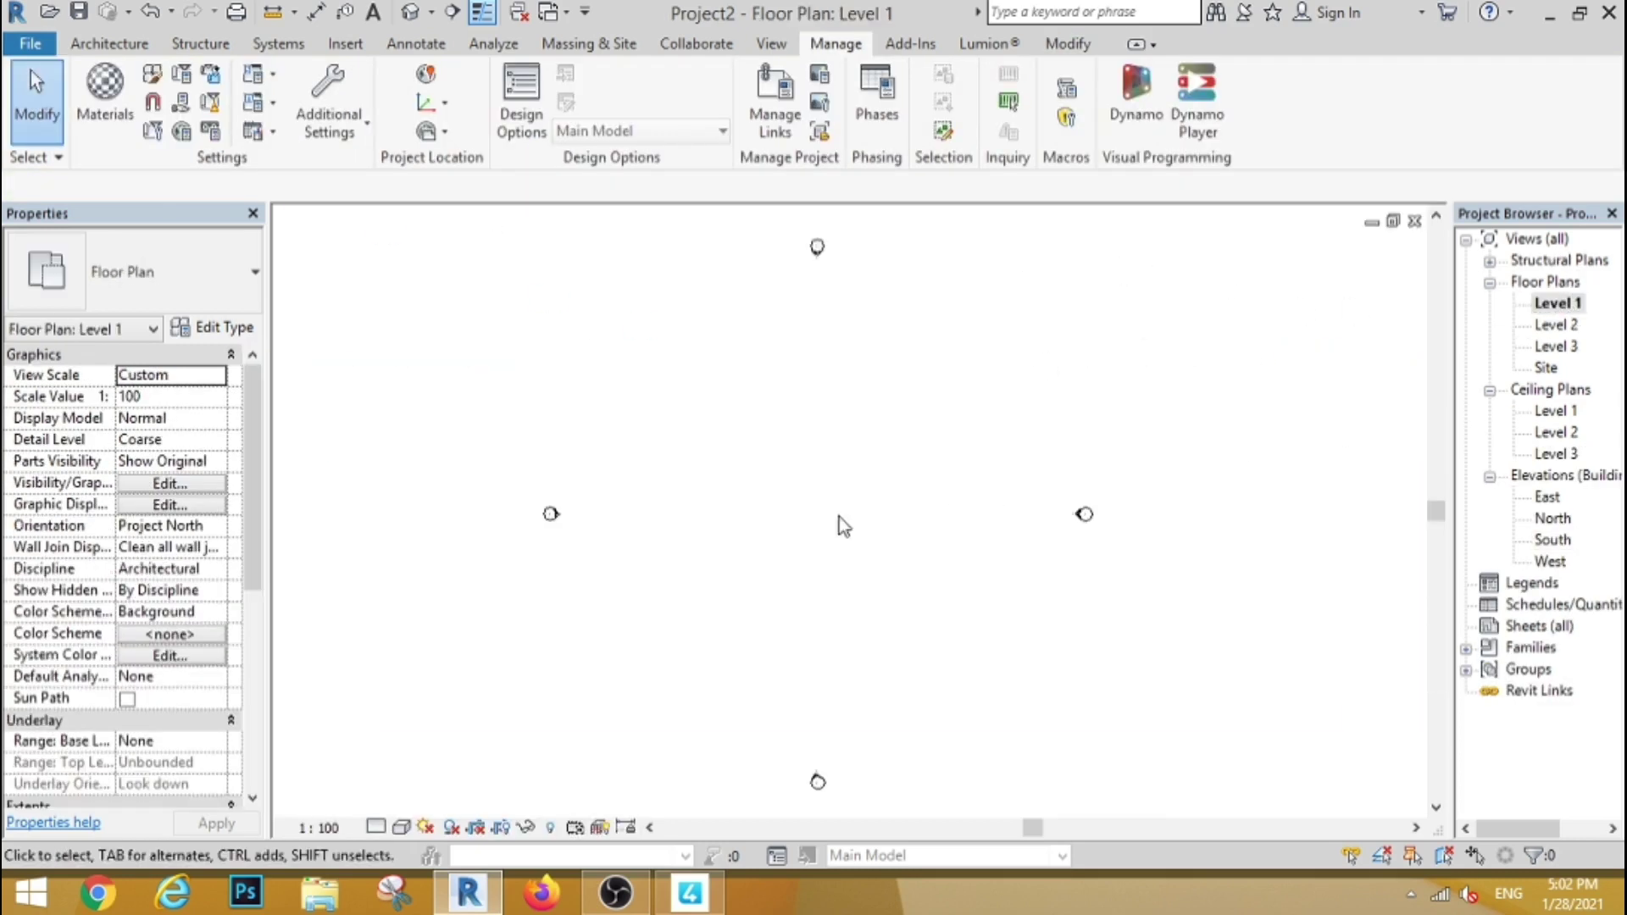
Step: Draw a rectangular loop of walls on the Level 1 plan
scroll(821, 450, "up", 2)
left_click(109, 44)
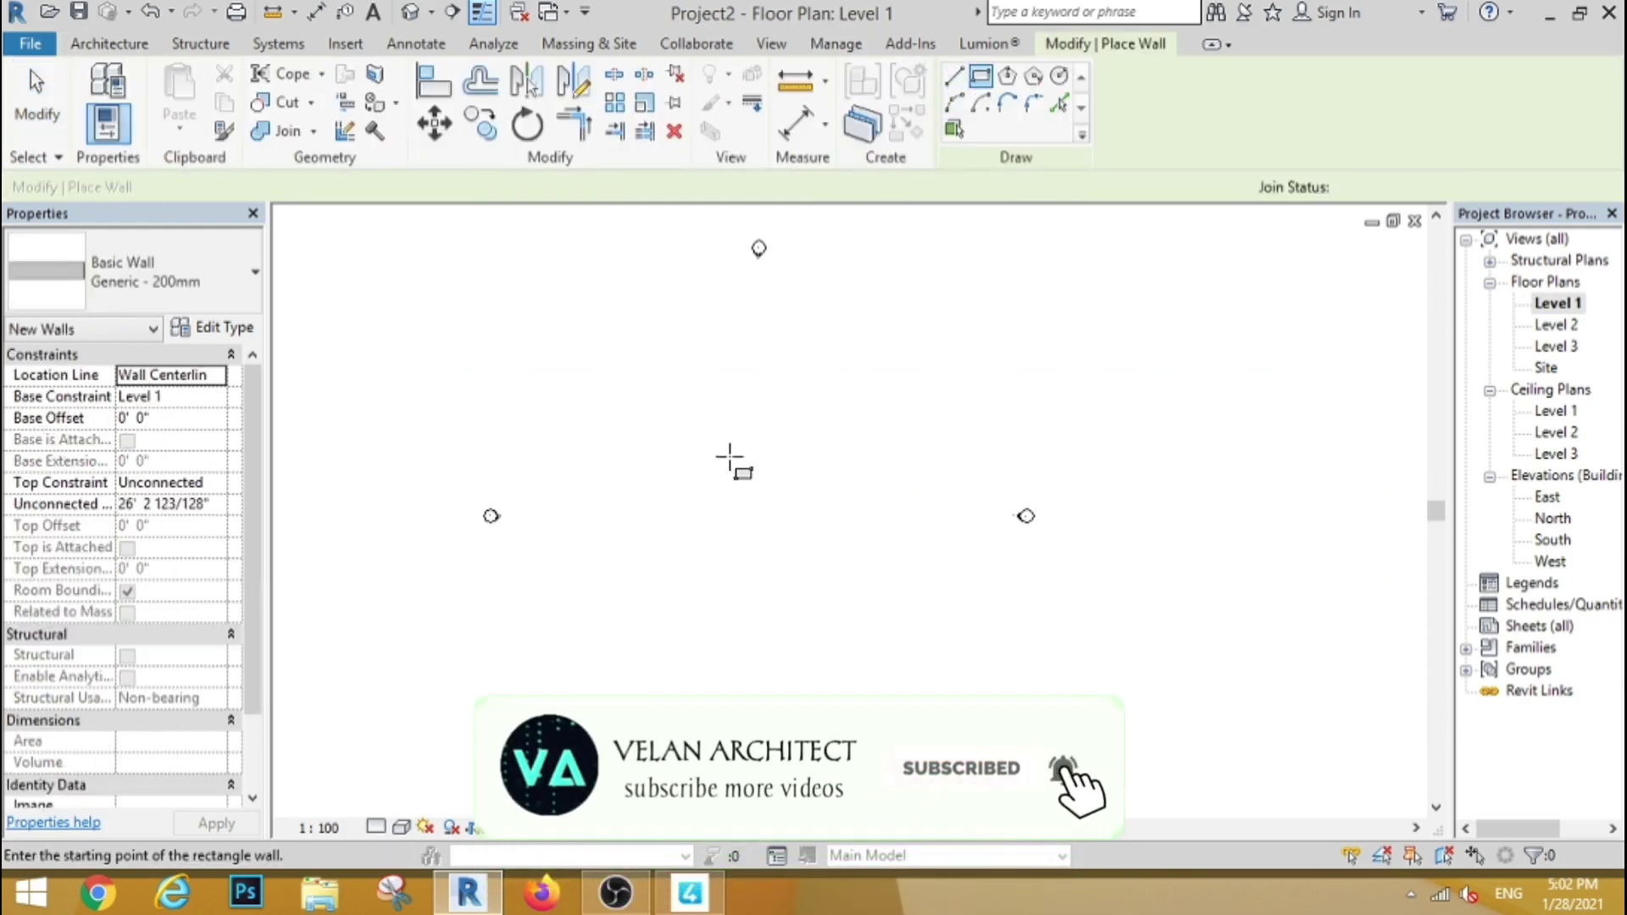
left_click(665, 421)
left_click(822, 585)
key("Escape")
key("Escape")
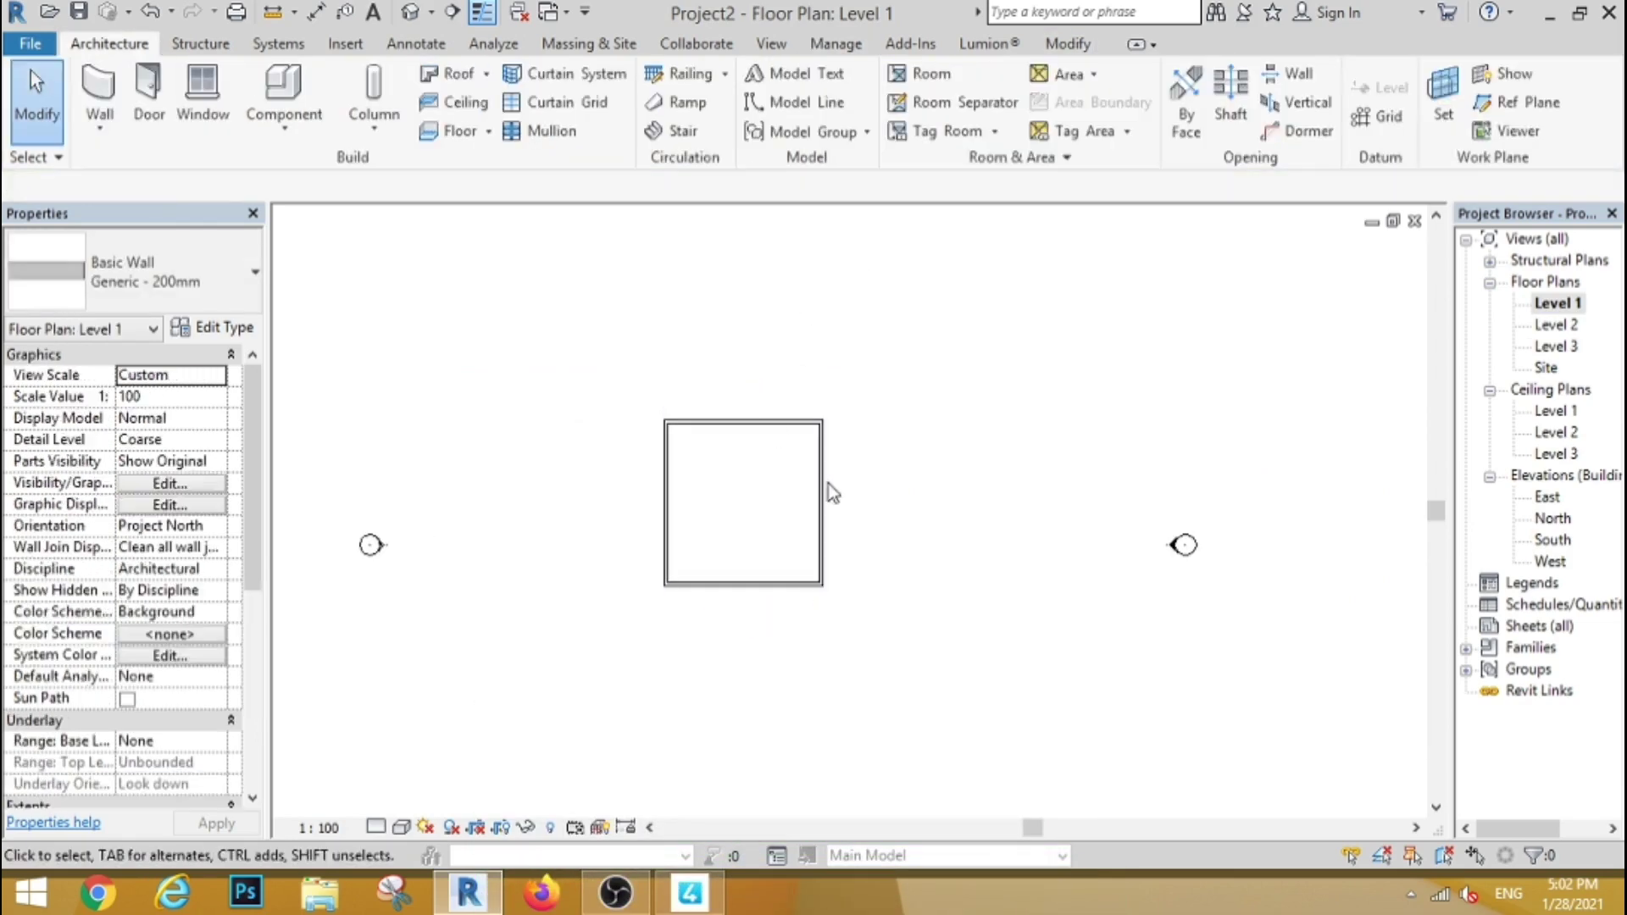
Step: Resize the wall rectangle to 22 feet wide by 32 feet deep
left_click(814, 532)
scroll(745, 627, "up", 4)
left_click(745, 605)
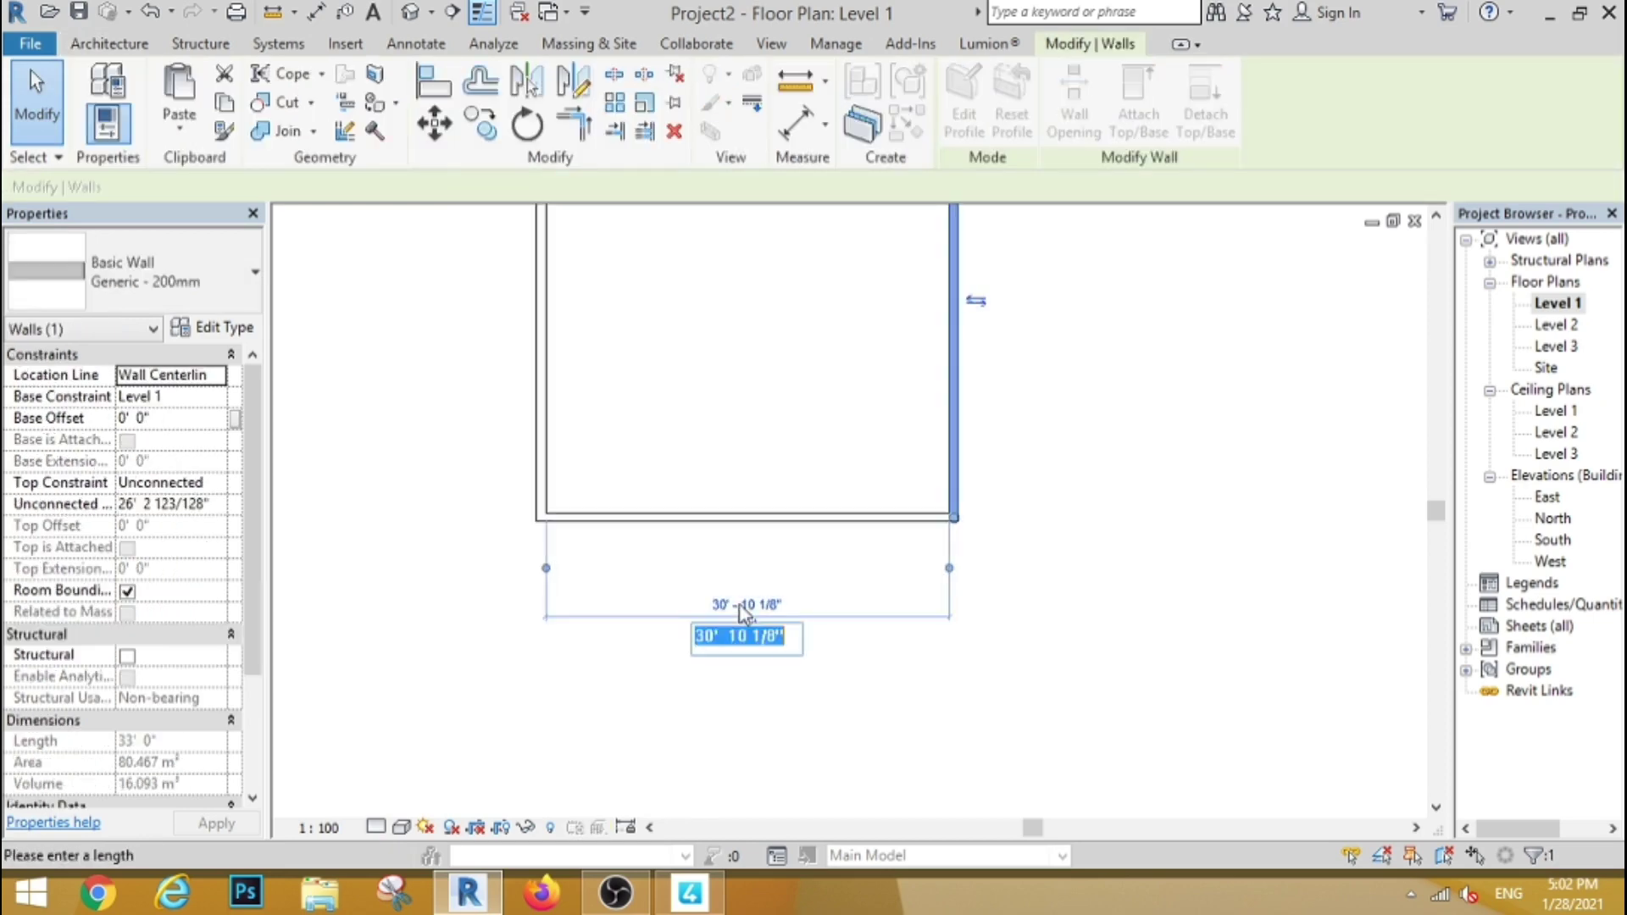
key("Return")
key("Escape")
scroll(794, 394, "down", 2)
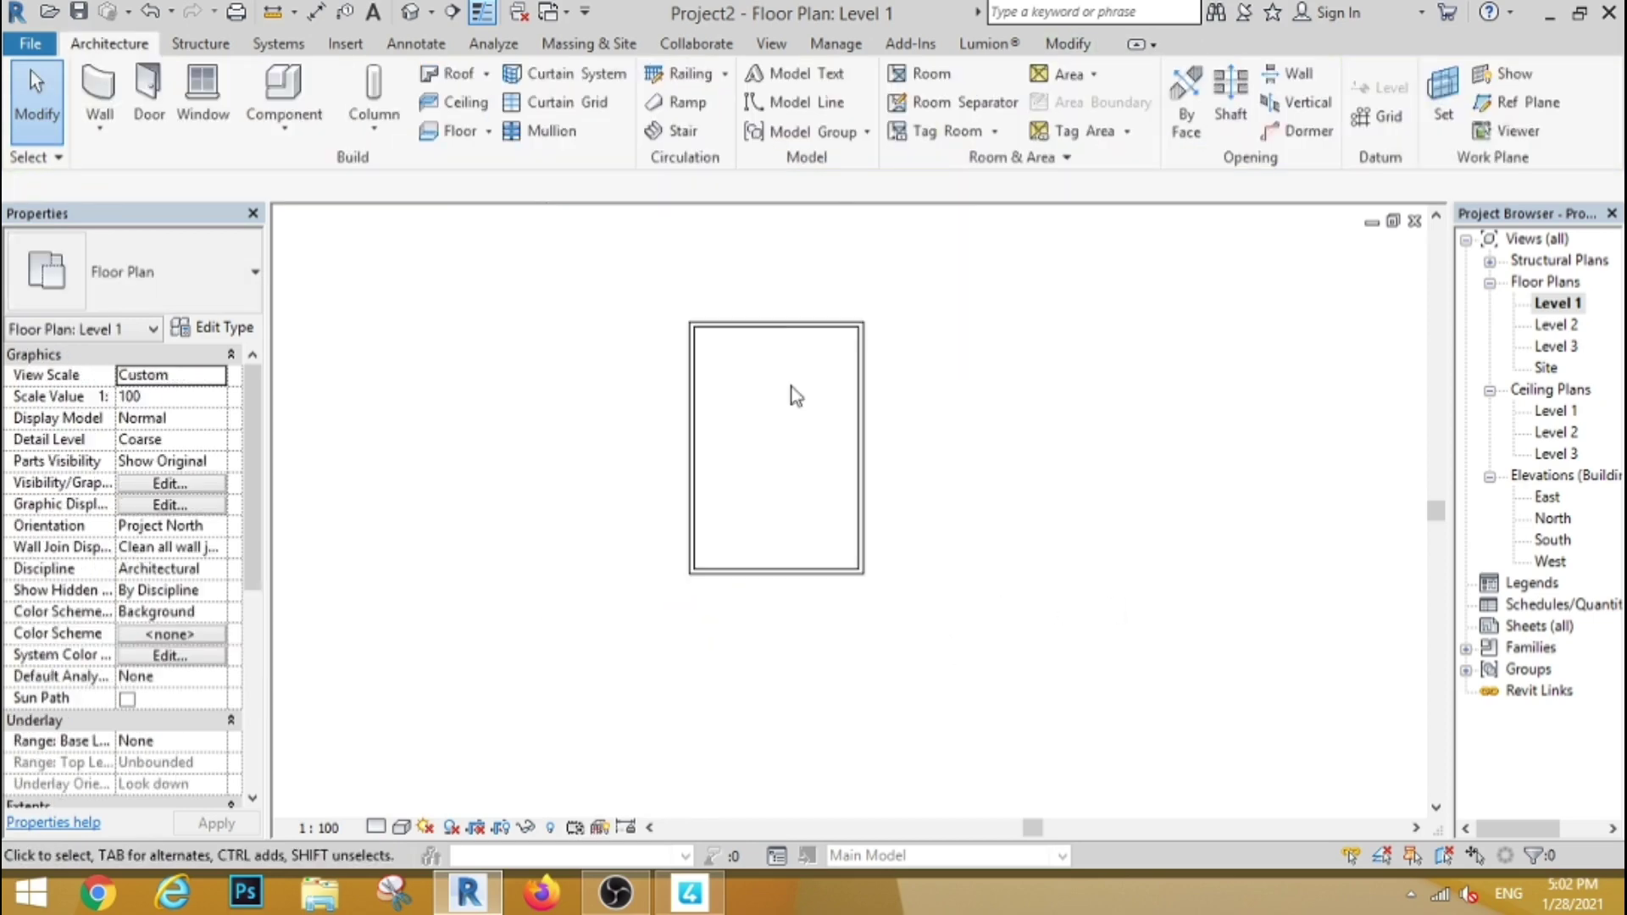
left_click(801, 327)
left_click(885, 449)
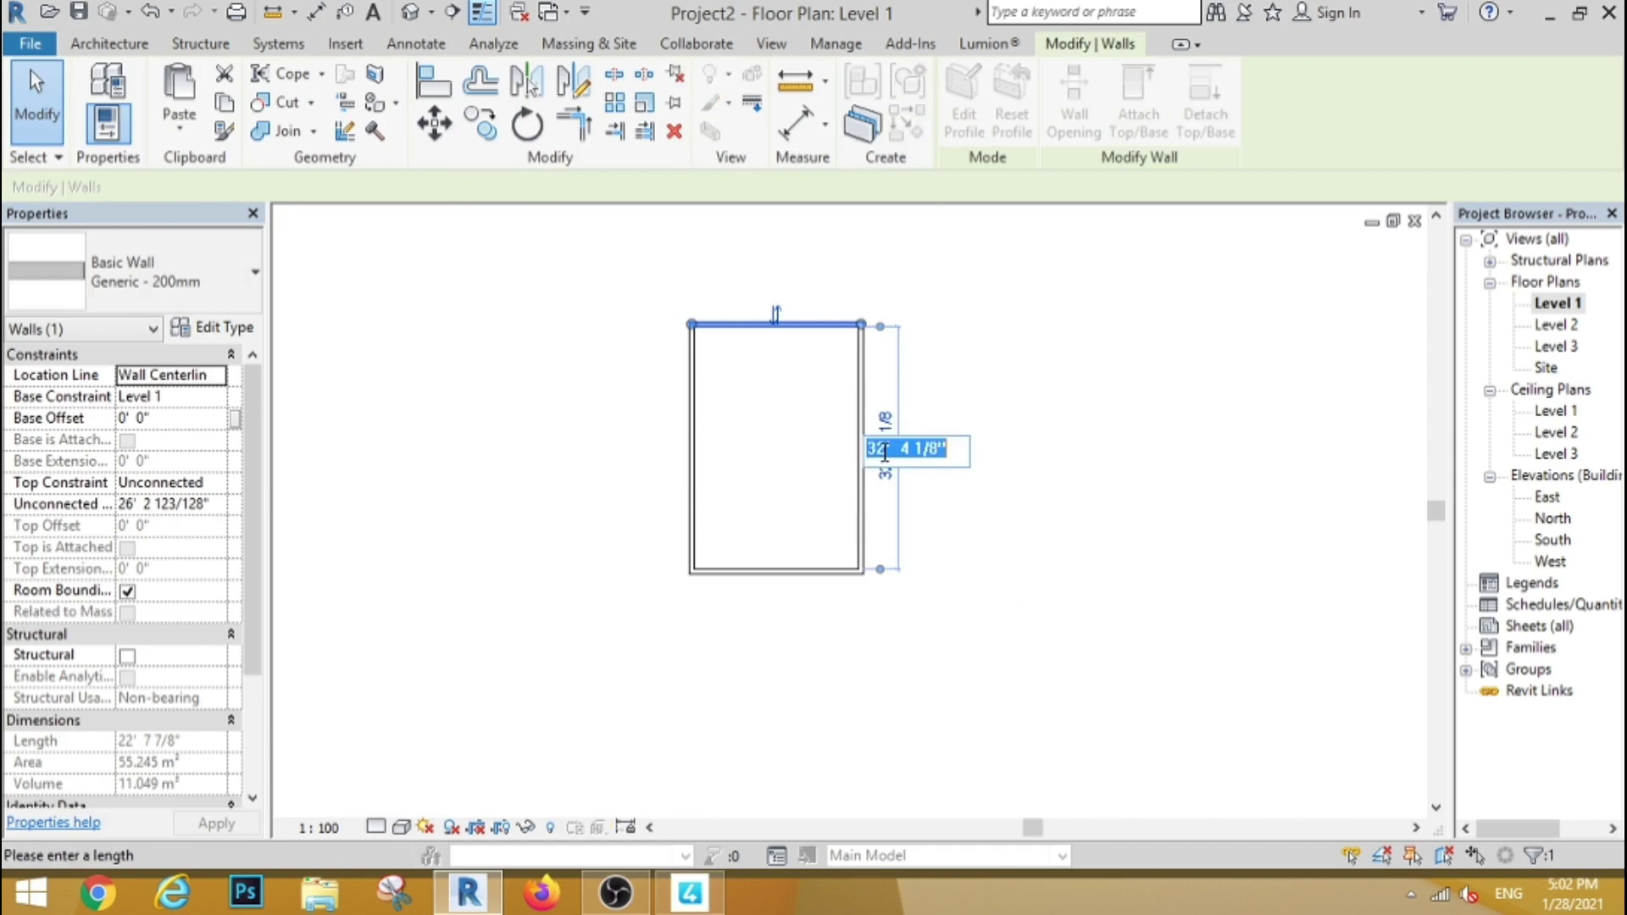
type("32")
key("Return")
Step: Draw a second rectangular wall loop overlapping the first
left_click(132, 51)
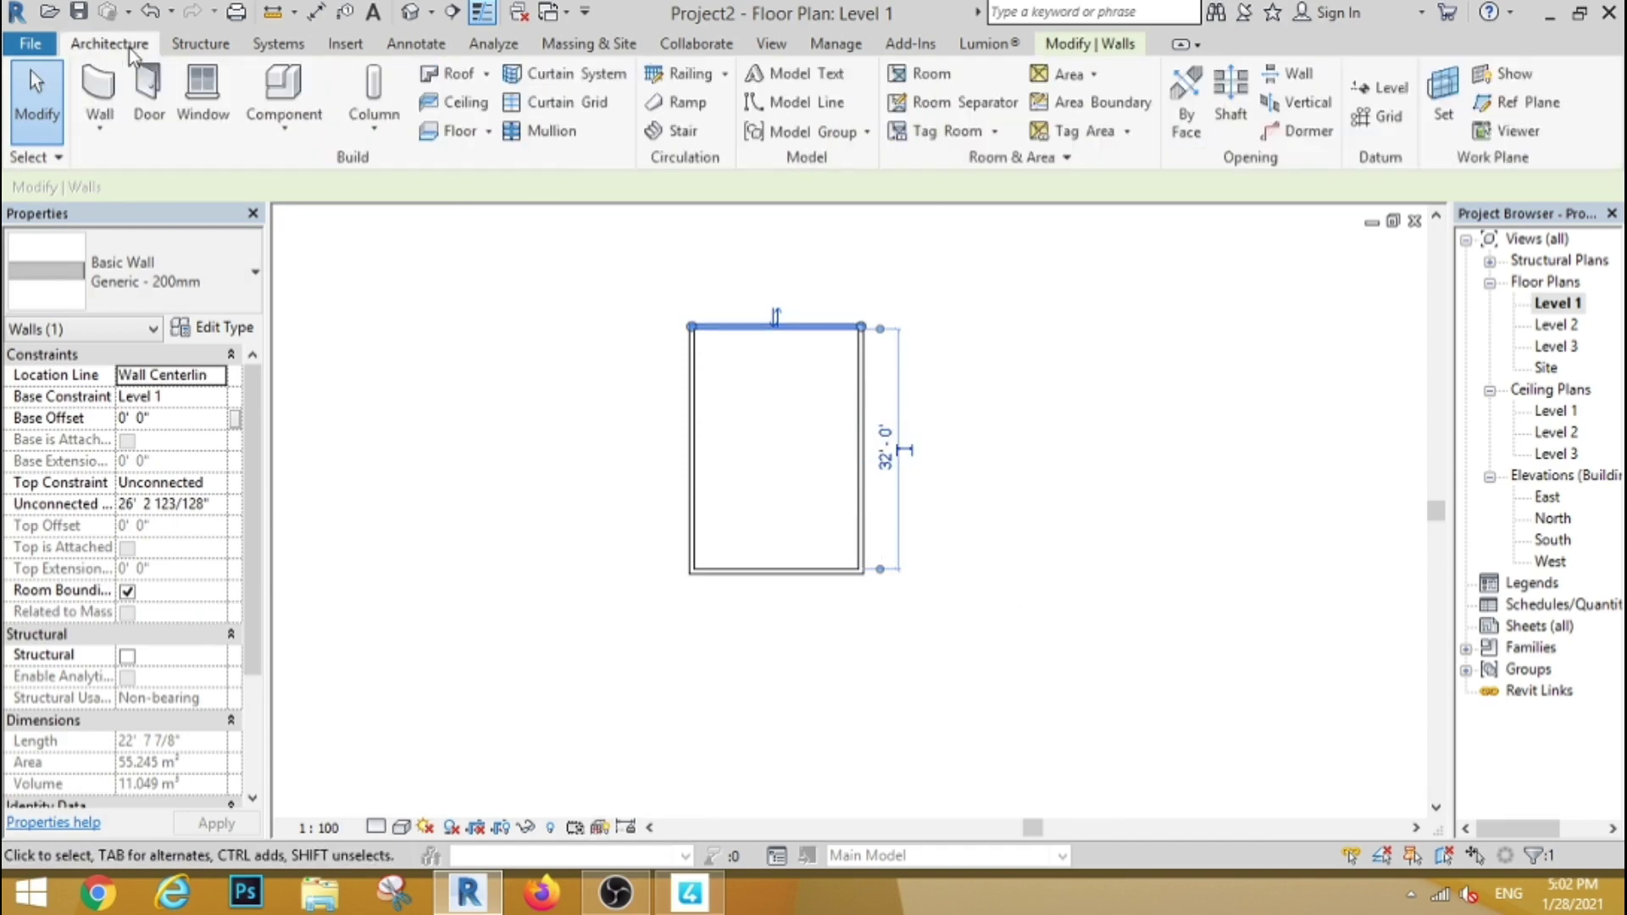
left_click(99, 97)
left_click(981, 76)
left_click(773, 492)
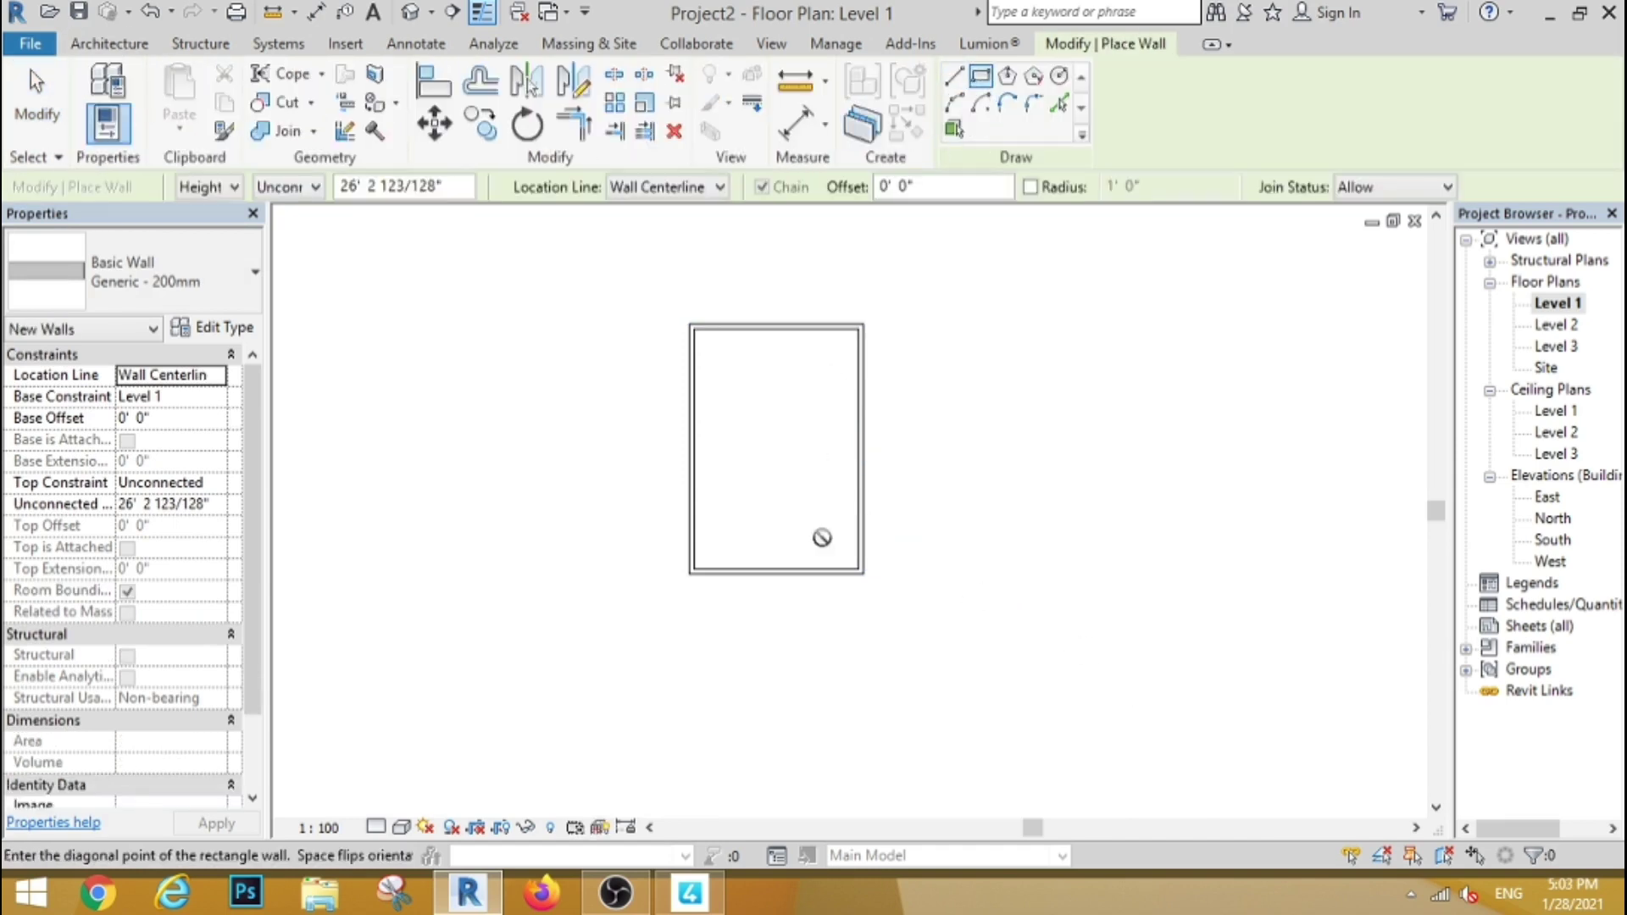
left_click(891, 618)
key("Escape")
key("Escape")
Step: Set the second rectangle's left wall offset to 8'-6" and its top wall to 8'-0"
scroll(810, 552, "up", 3)
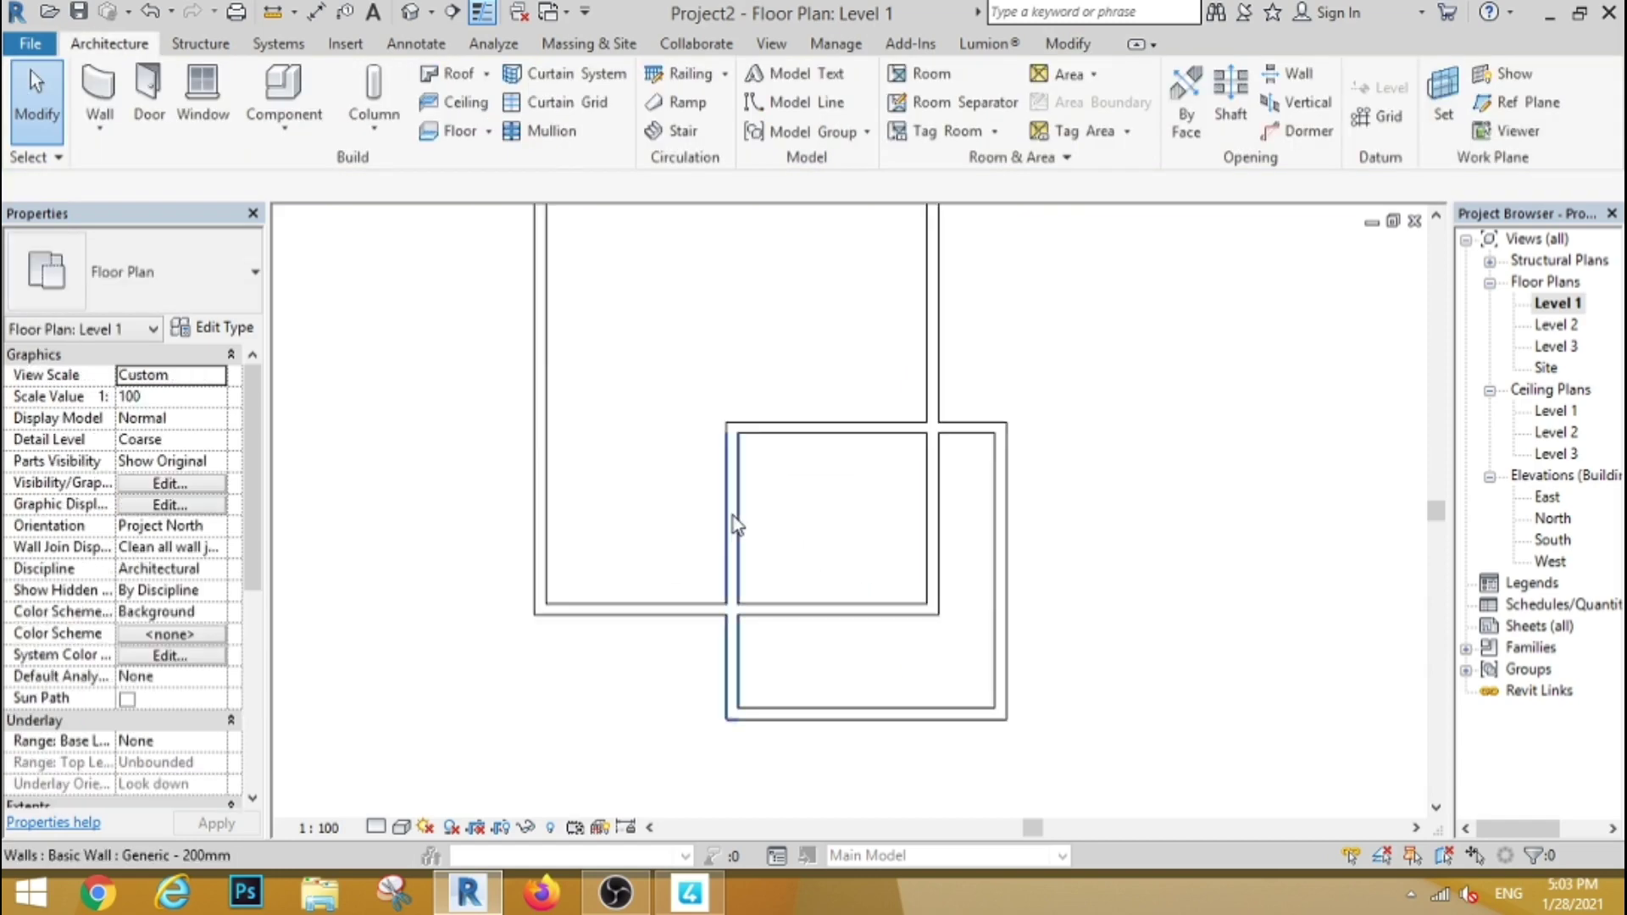
left_click(734, 524)
left_click(632, 370)
type("8.5'")
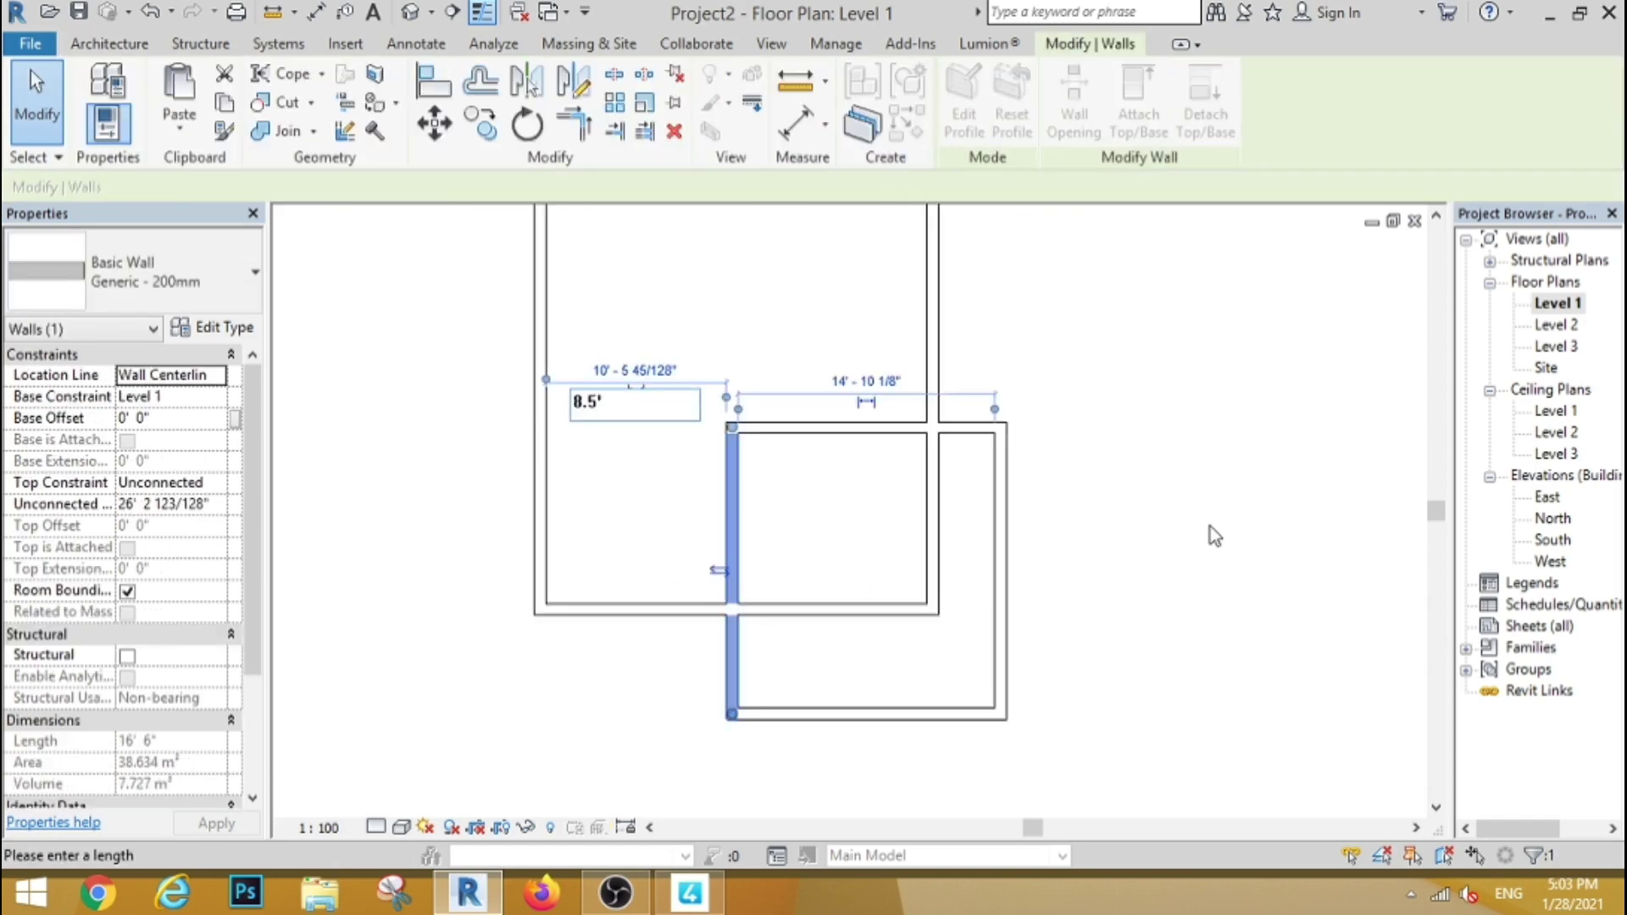
key("Return")
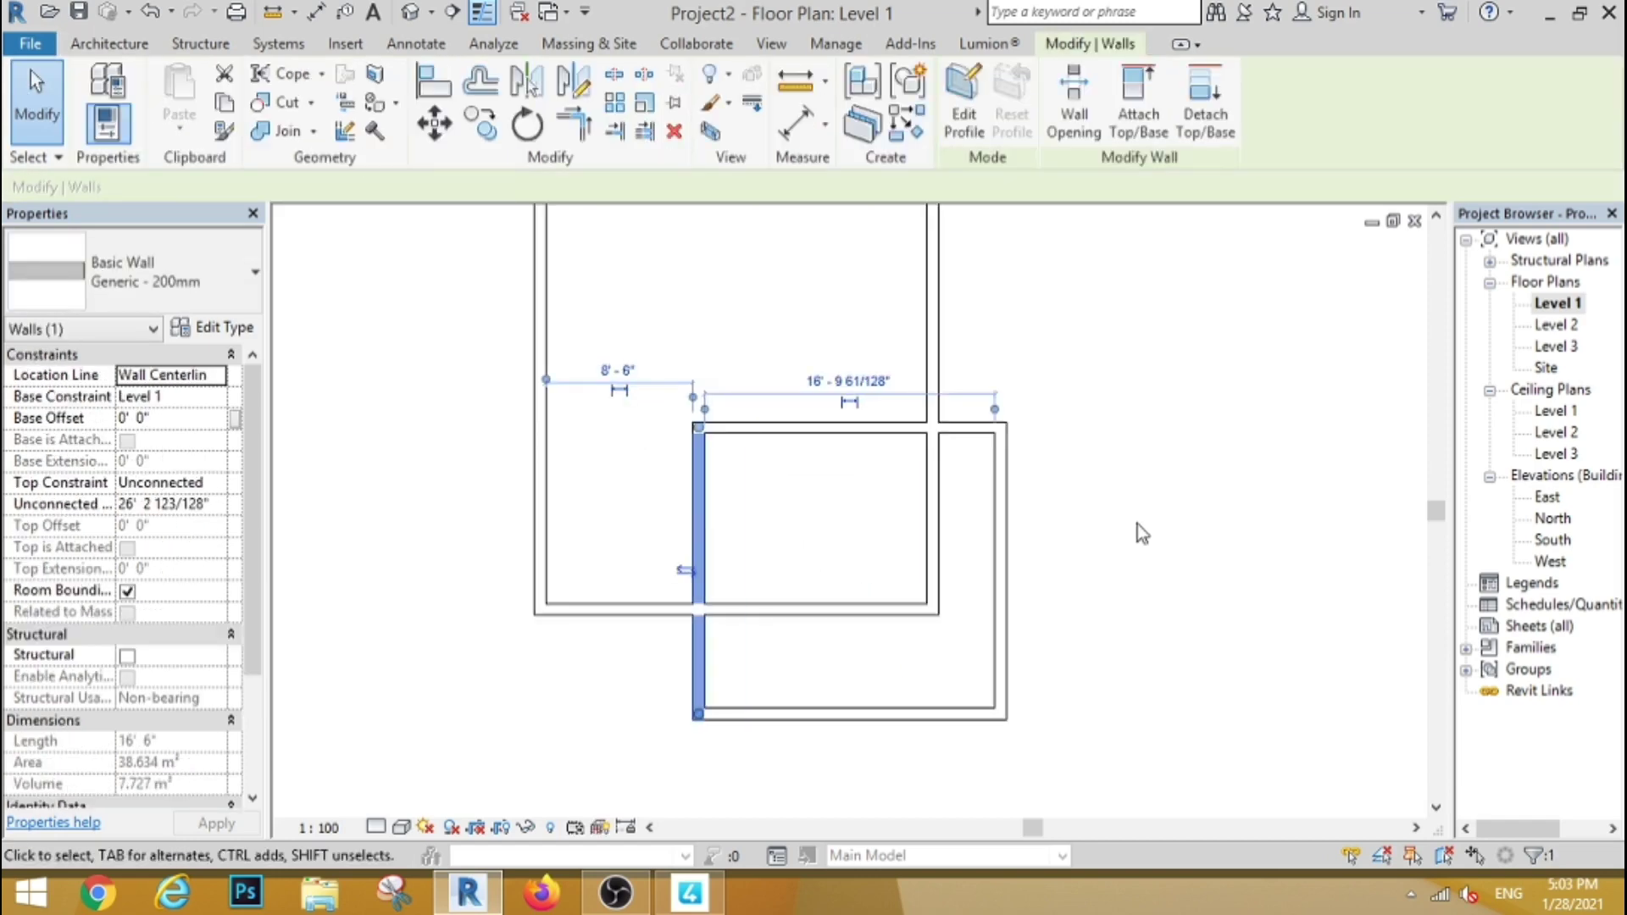
key("Escape")
left_click(774, 428)
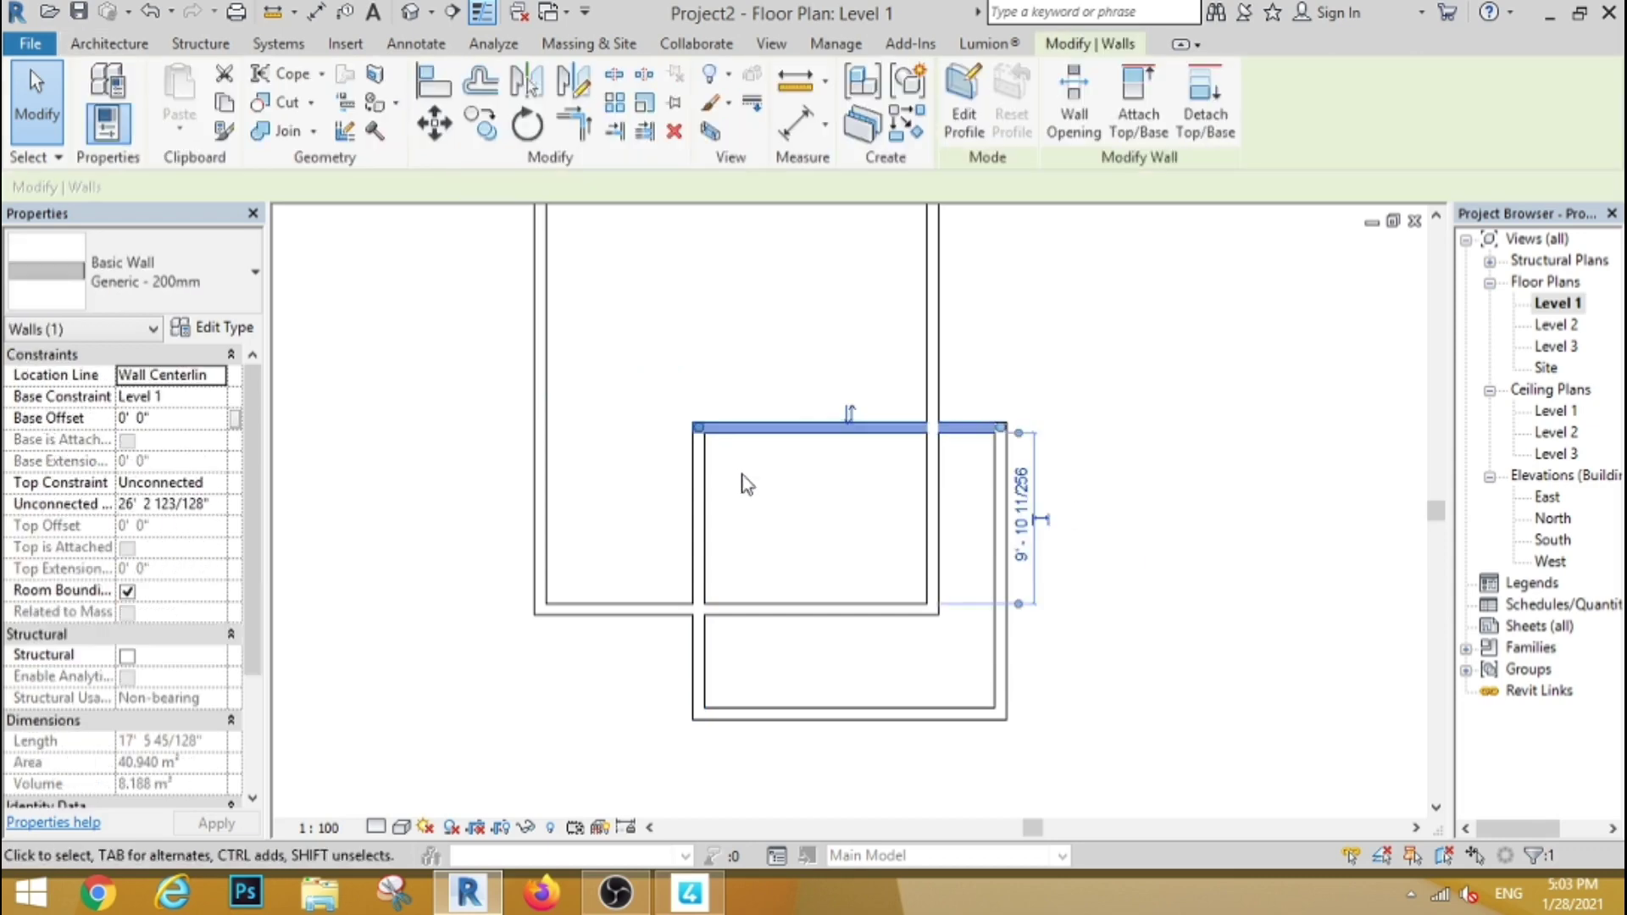
left_click(1023, 546)
type("8' - 0")
key("Return")
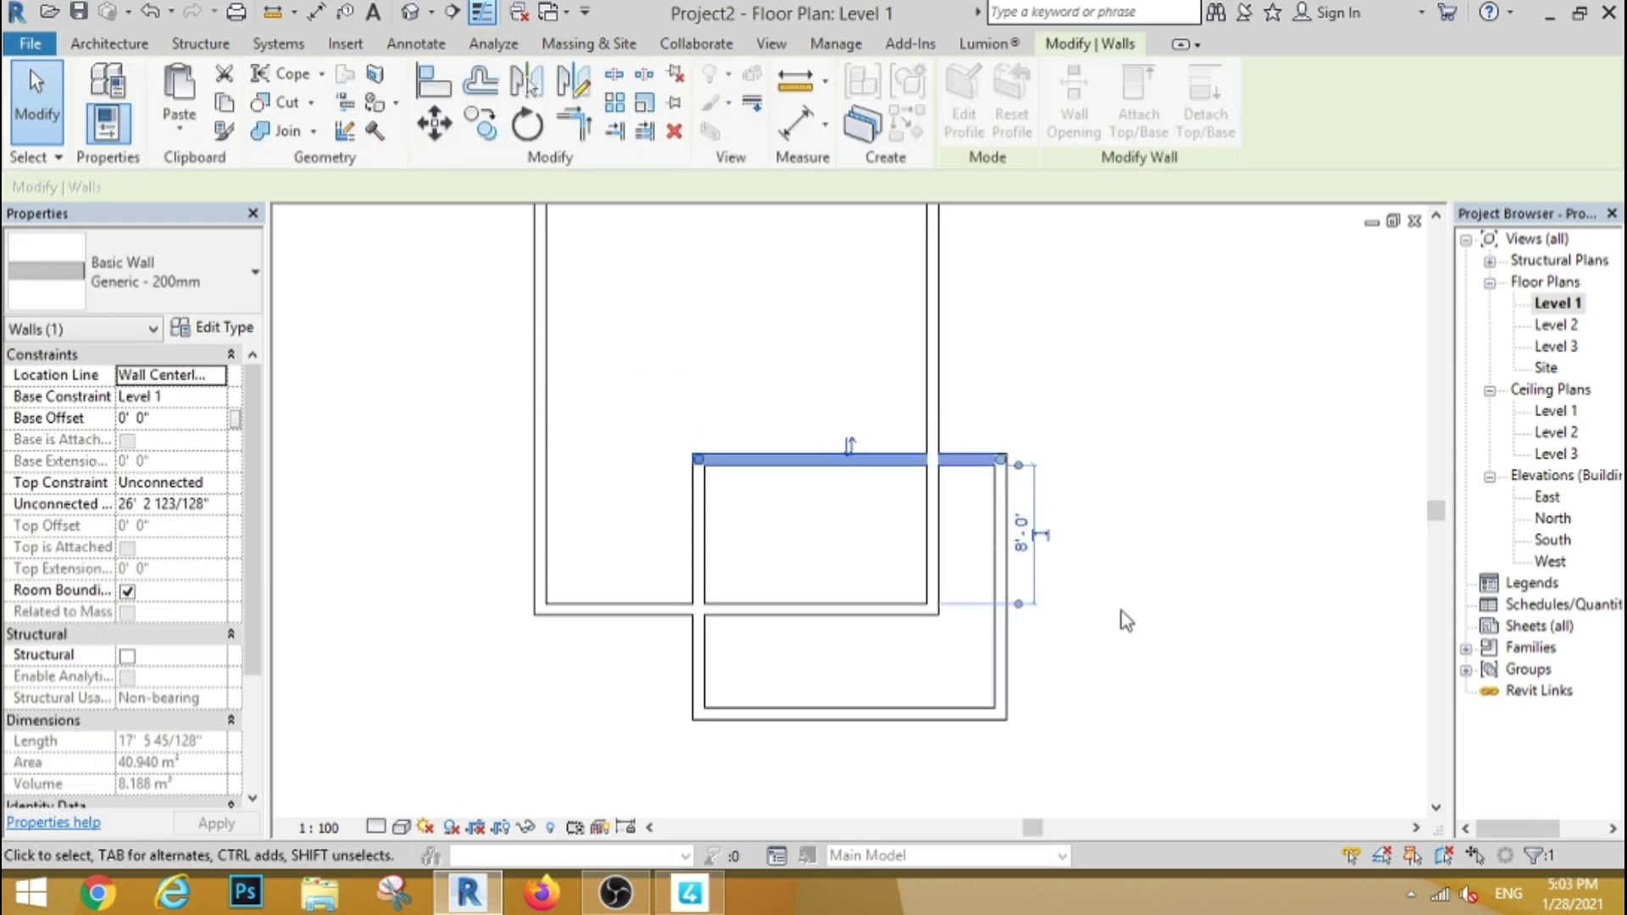
left_click(355, 285)
Step: Trim/Extend the overlapping walls to corners at two intersections
left_click(1070, 44)
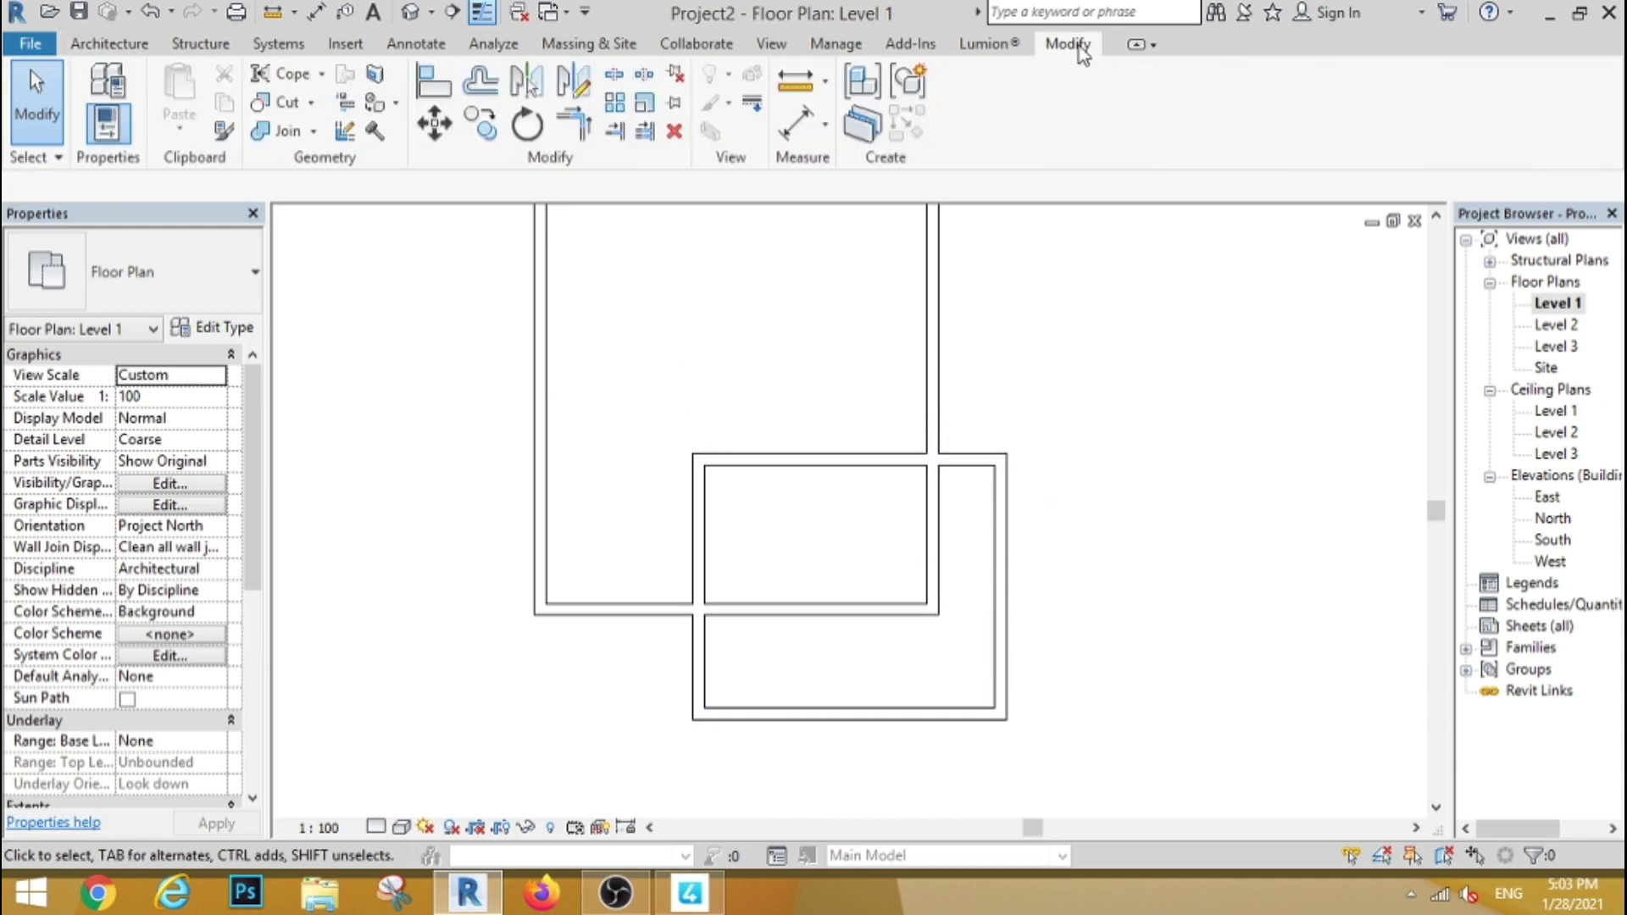
left_click(573, 133)
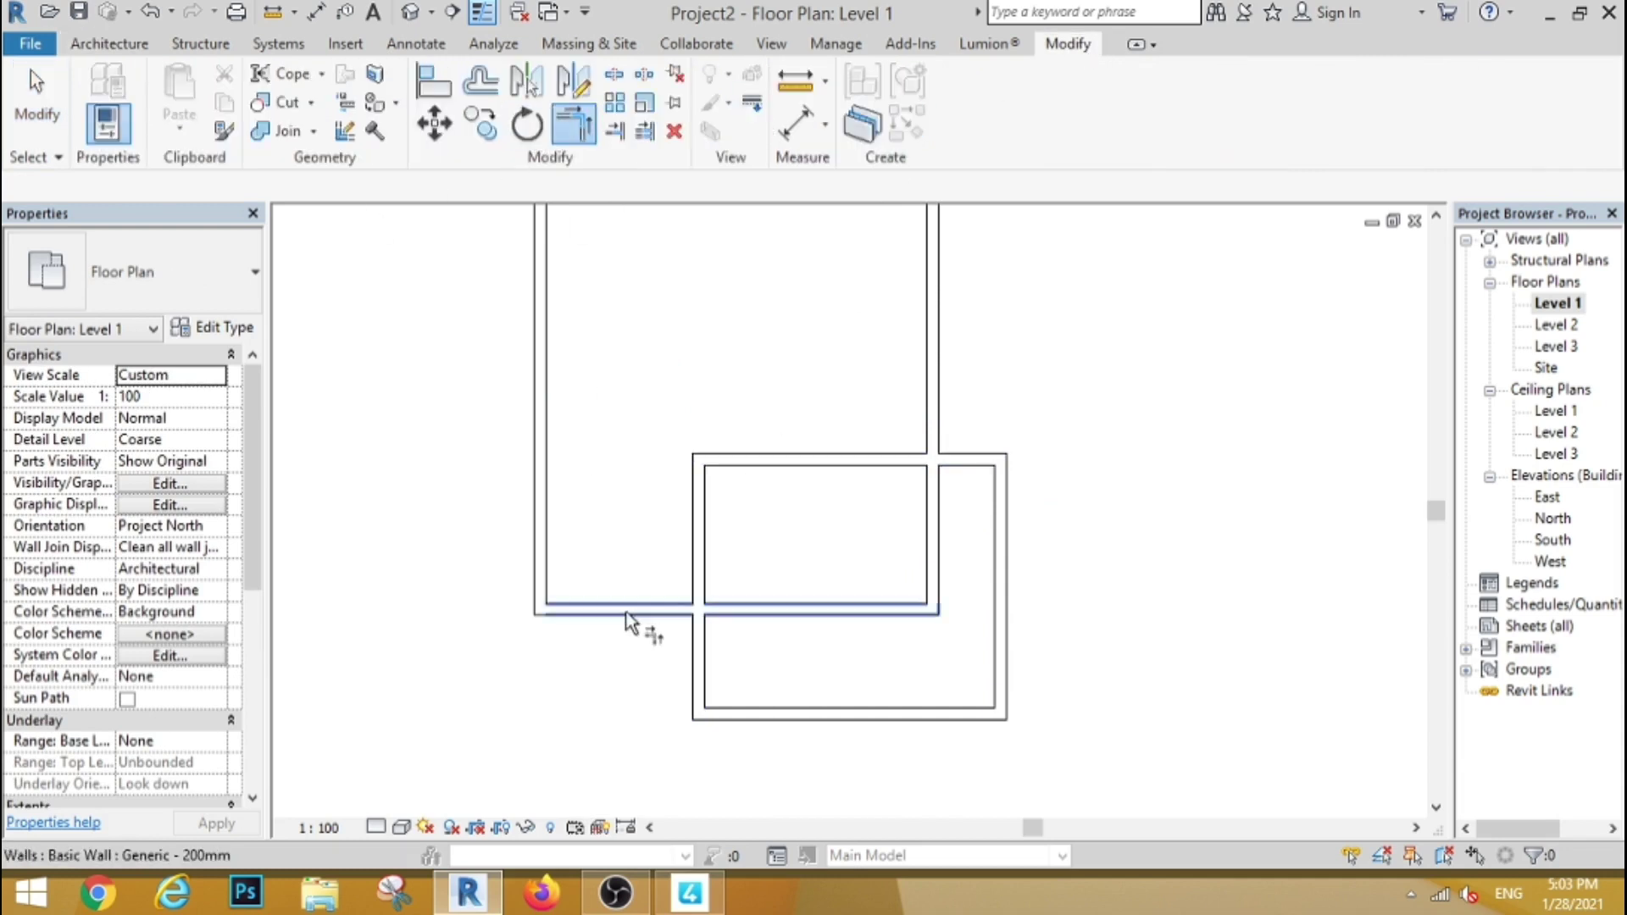
left_click(632, 609)
left_click(695, 547)
left_click(811, 462)
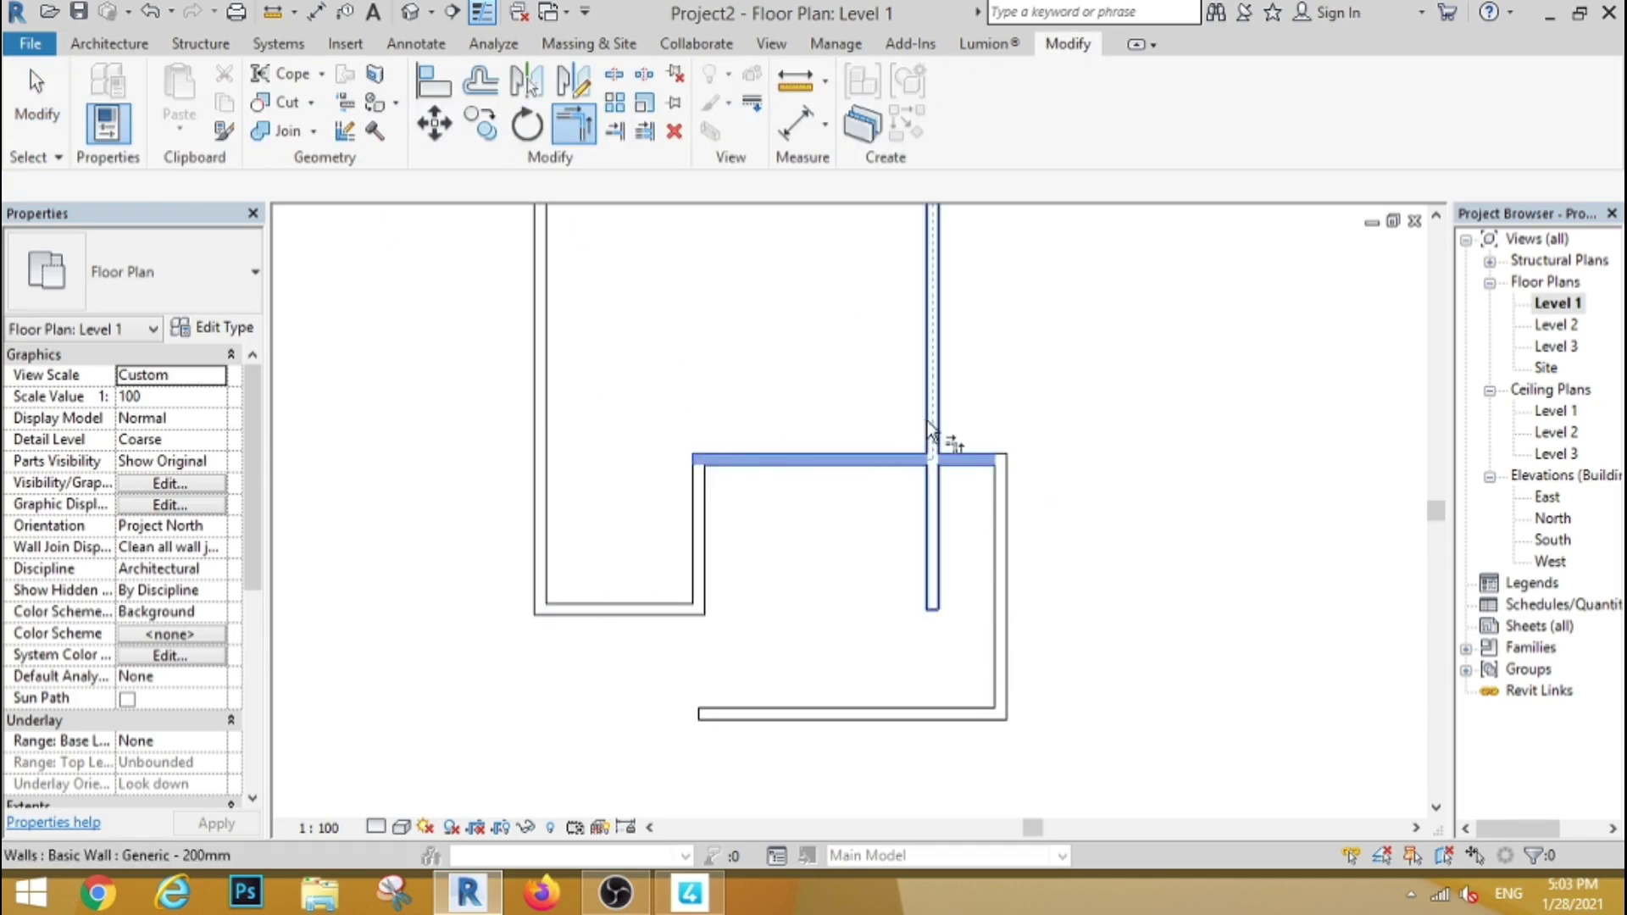
left_click(932, 444)
key("Escape")
key("Escape")
Step: Delete the leftover L-shaped walls
left_click_drag(1113, 568, 906, 722)
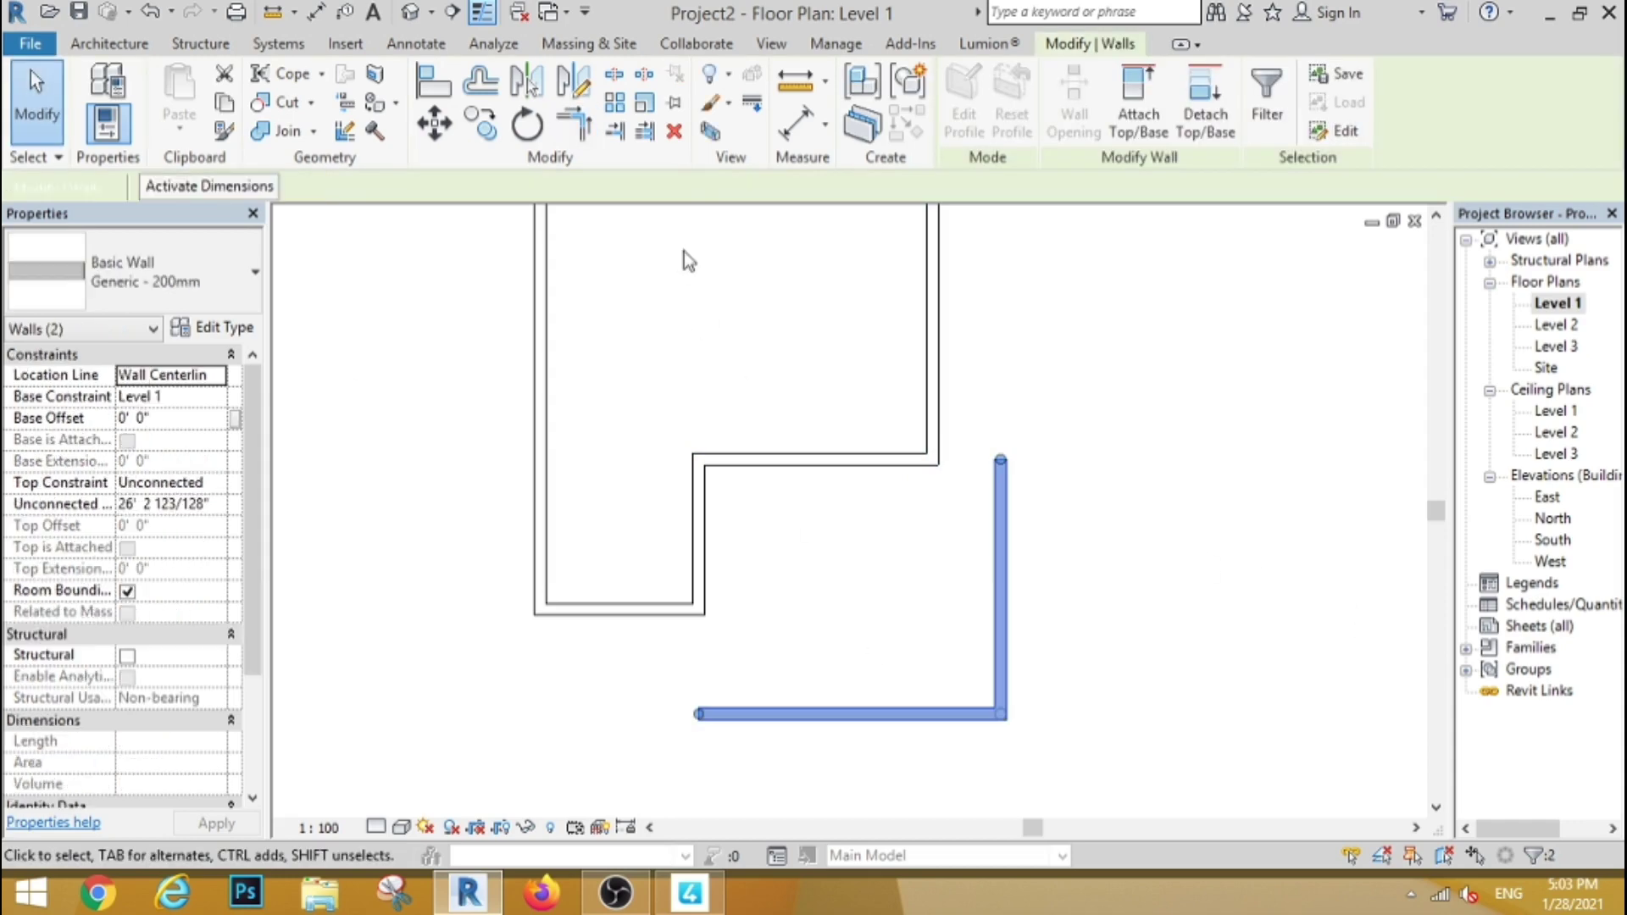
left_click(675, 140)
left_click(109, 43)
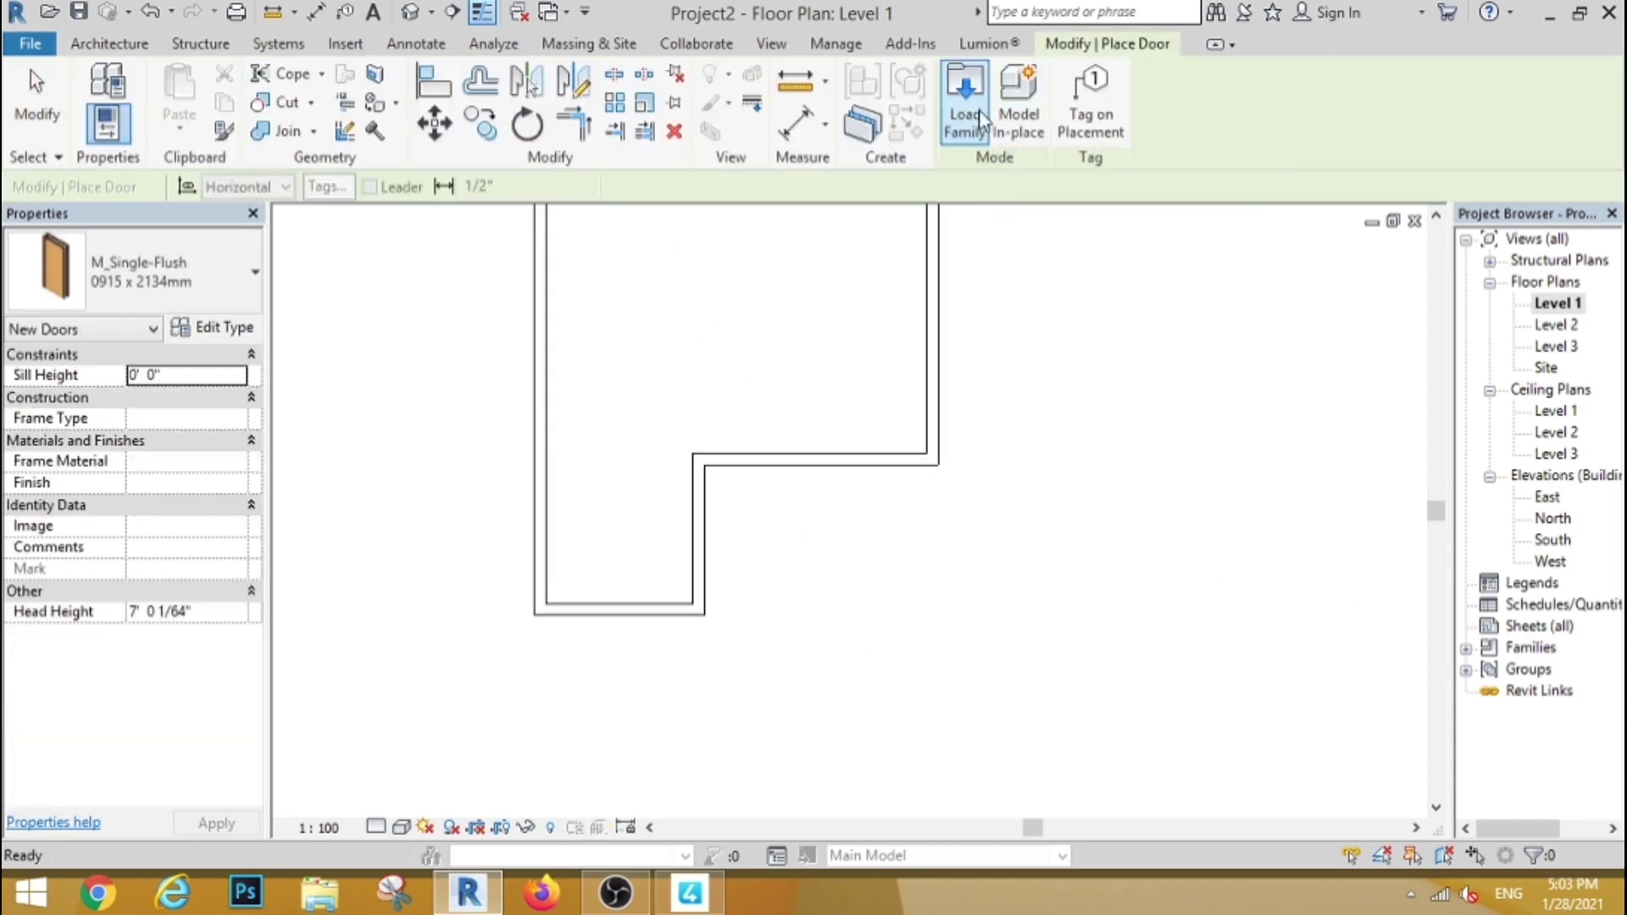
Step: Load the M_Door-Exterior-Double-Full Glass family and pick its 1600 x 2000mm type
left_click(996, 133)
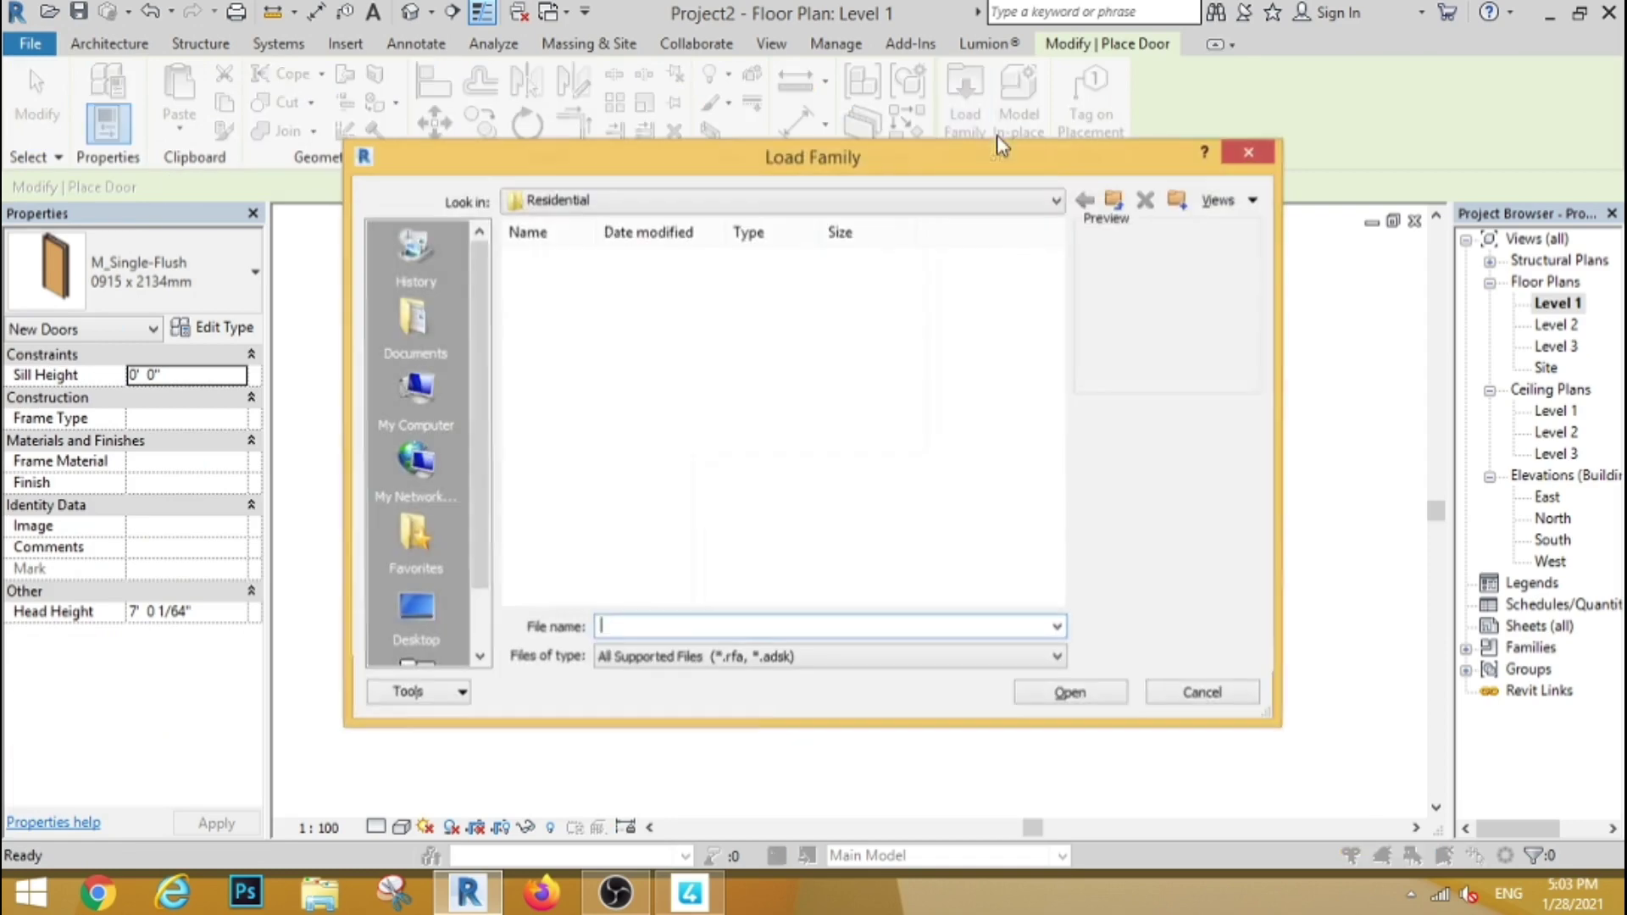
left_click(1070, 695)
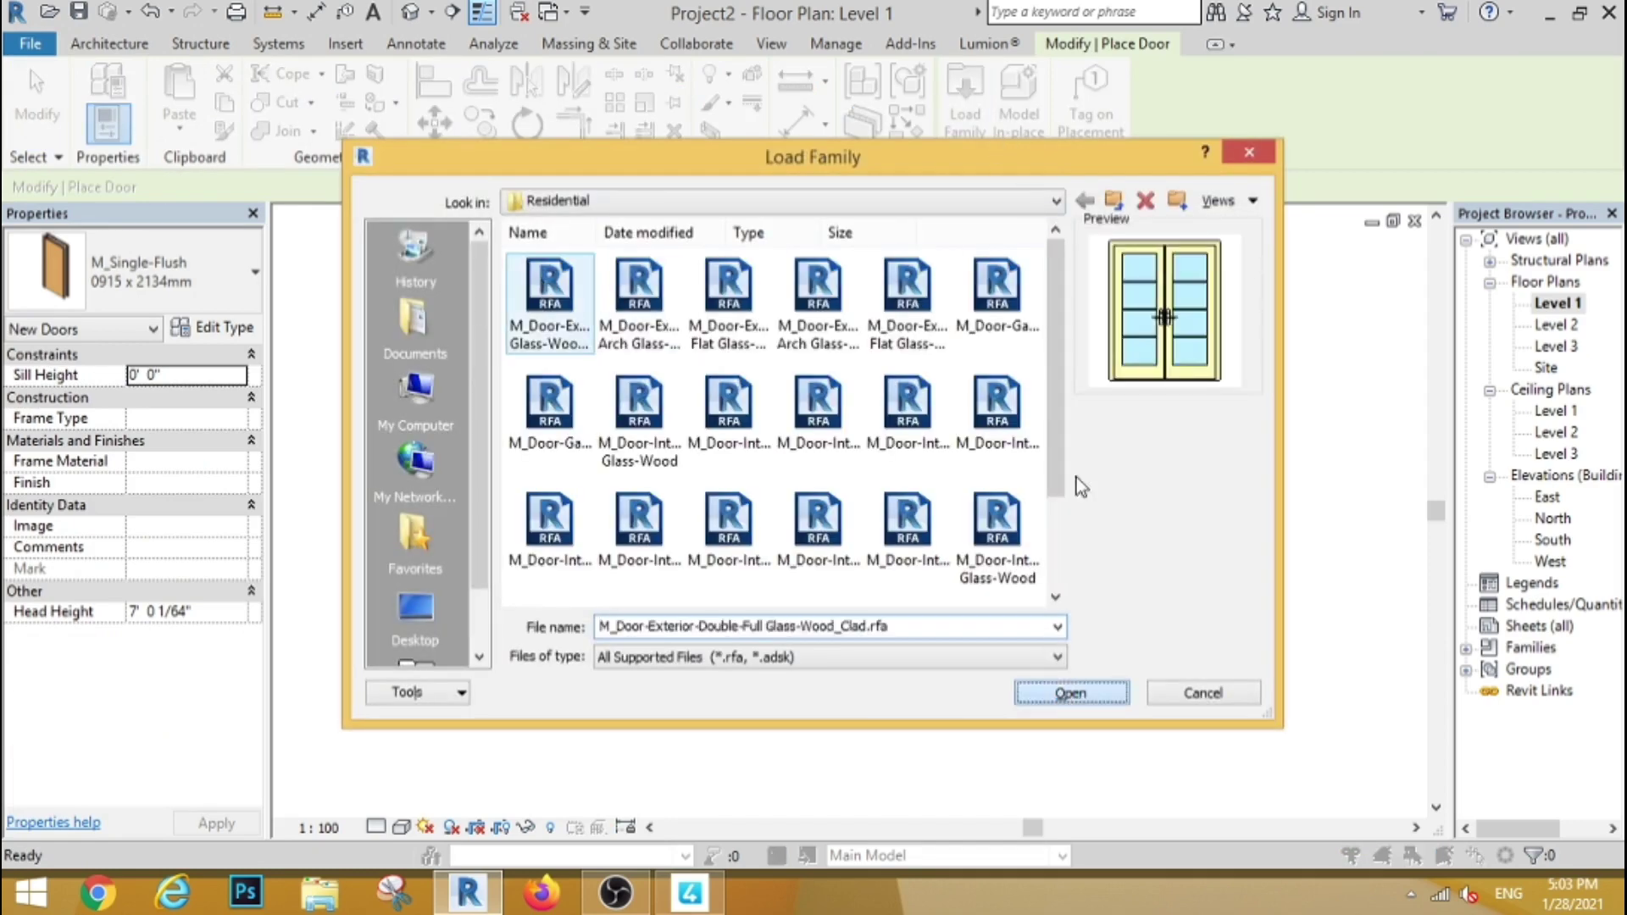
left_click(794, 417)
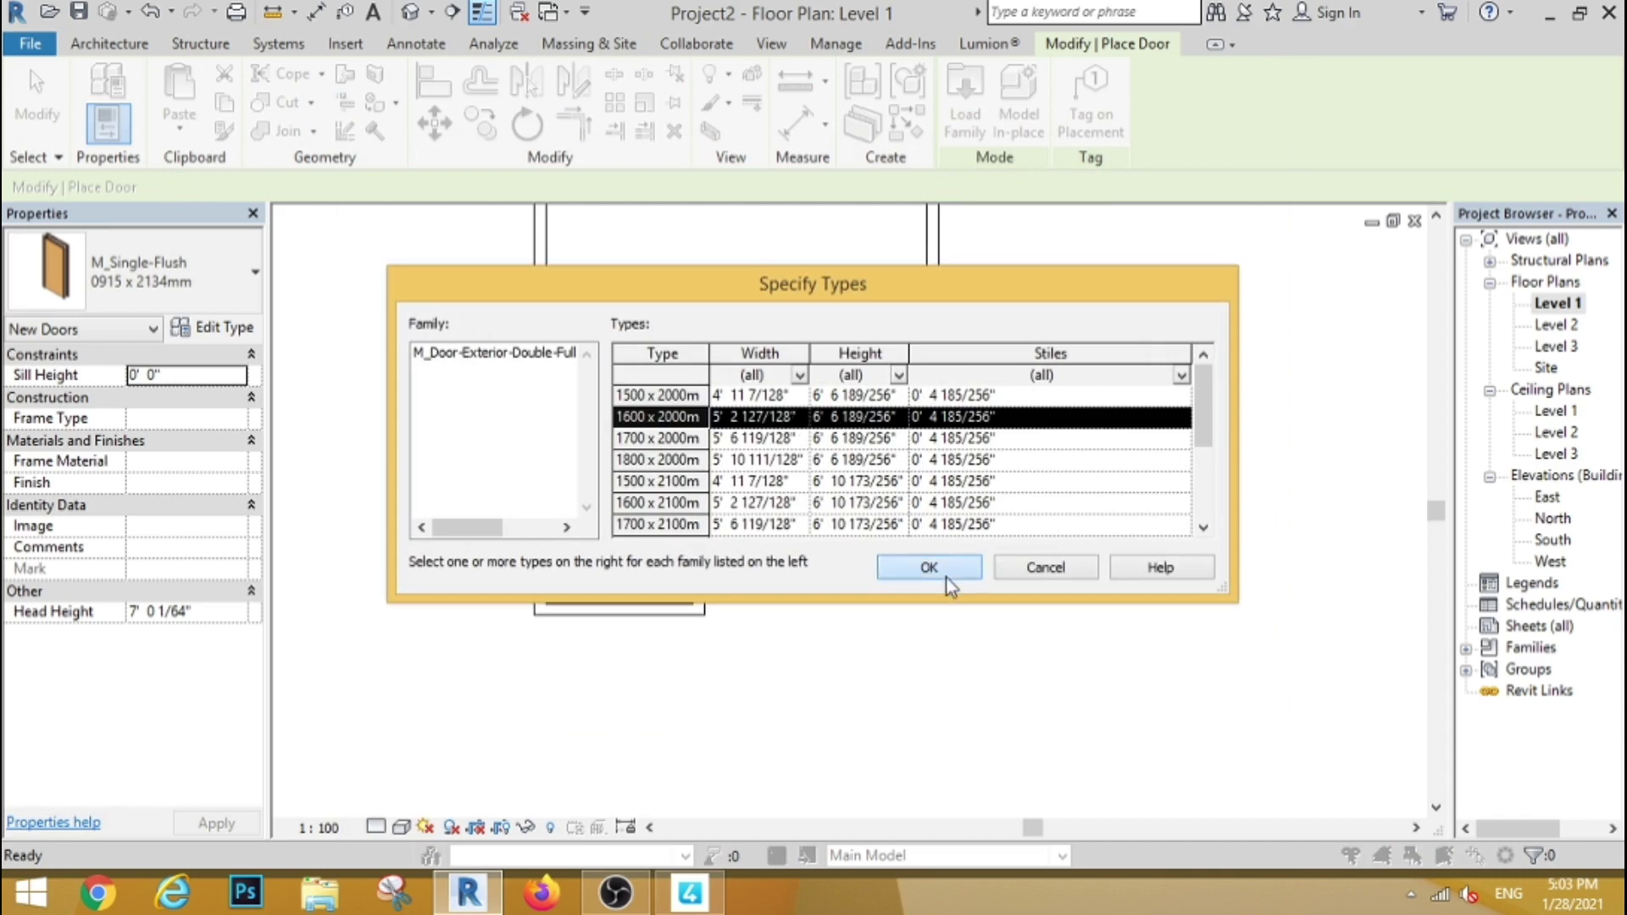
left_click(930, 567)
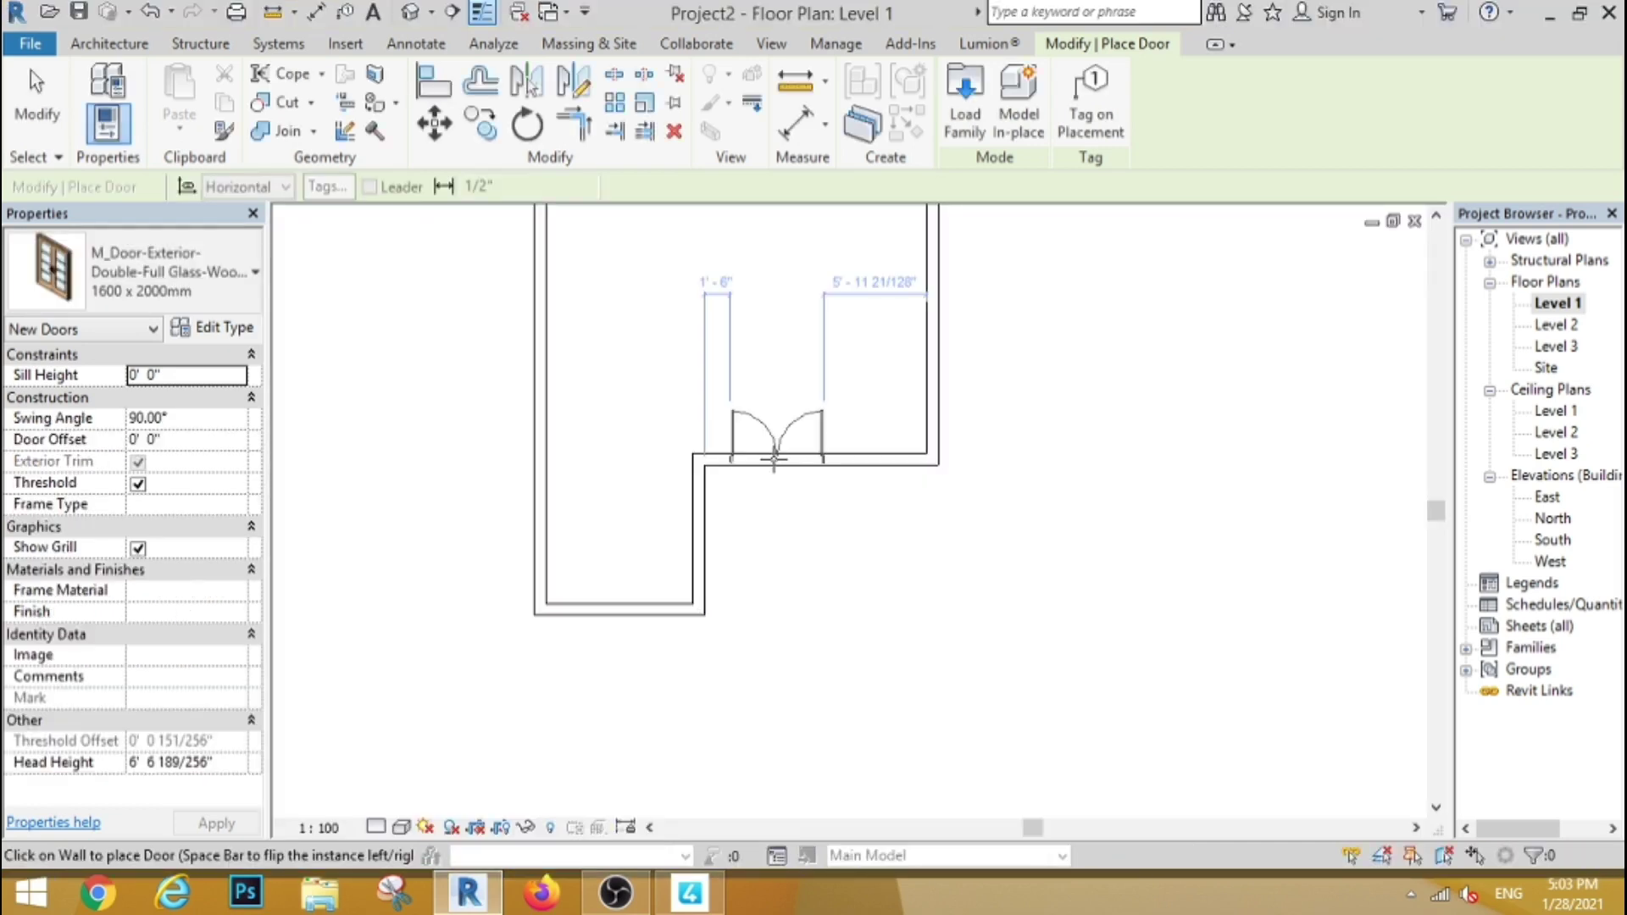
Step: Place an M_Fixed 0406 x 1830mm window in the left wall
left_click(109, 44)
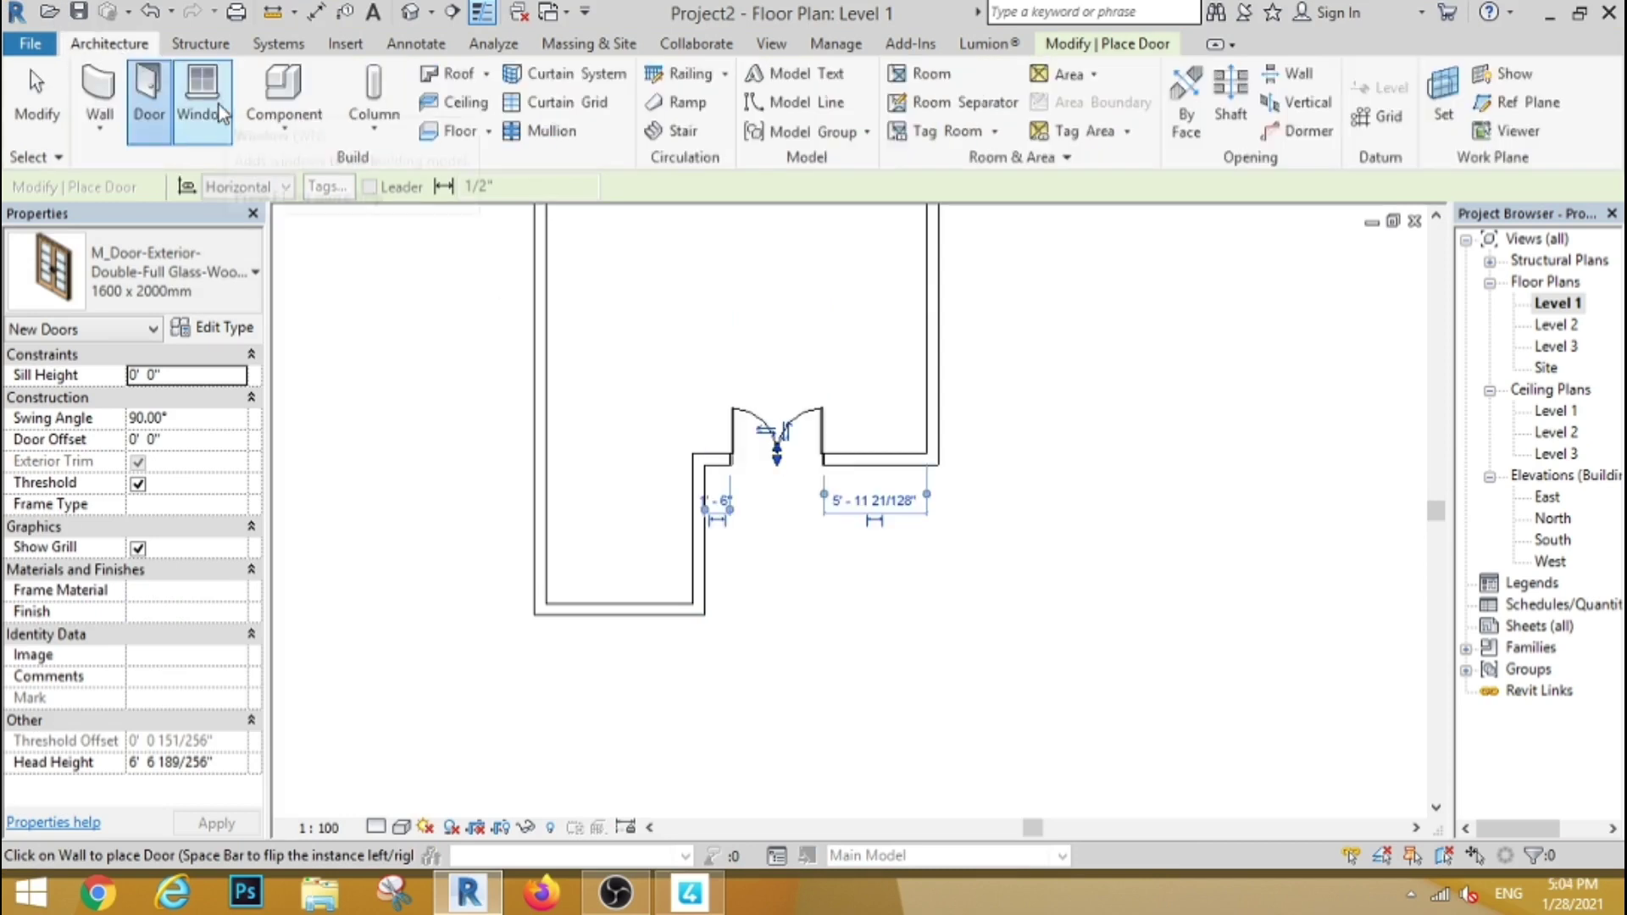
left_click(200, 92)
left_click(170, 270)
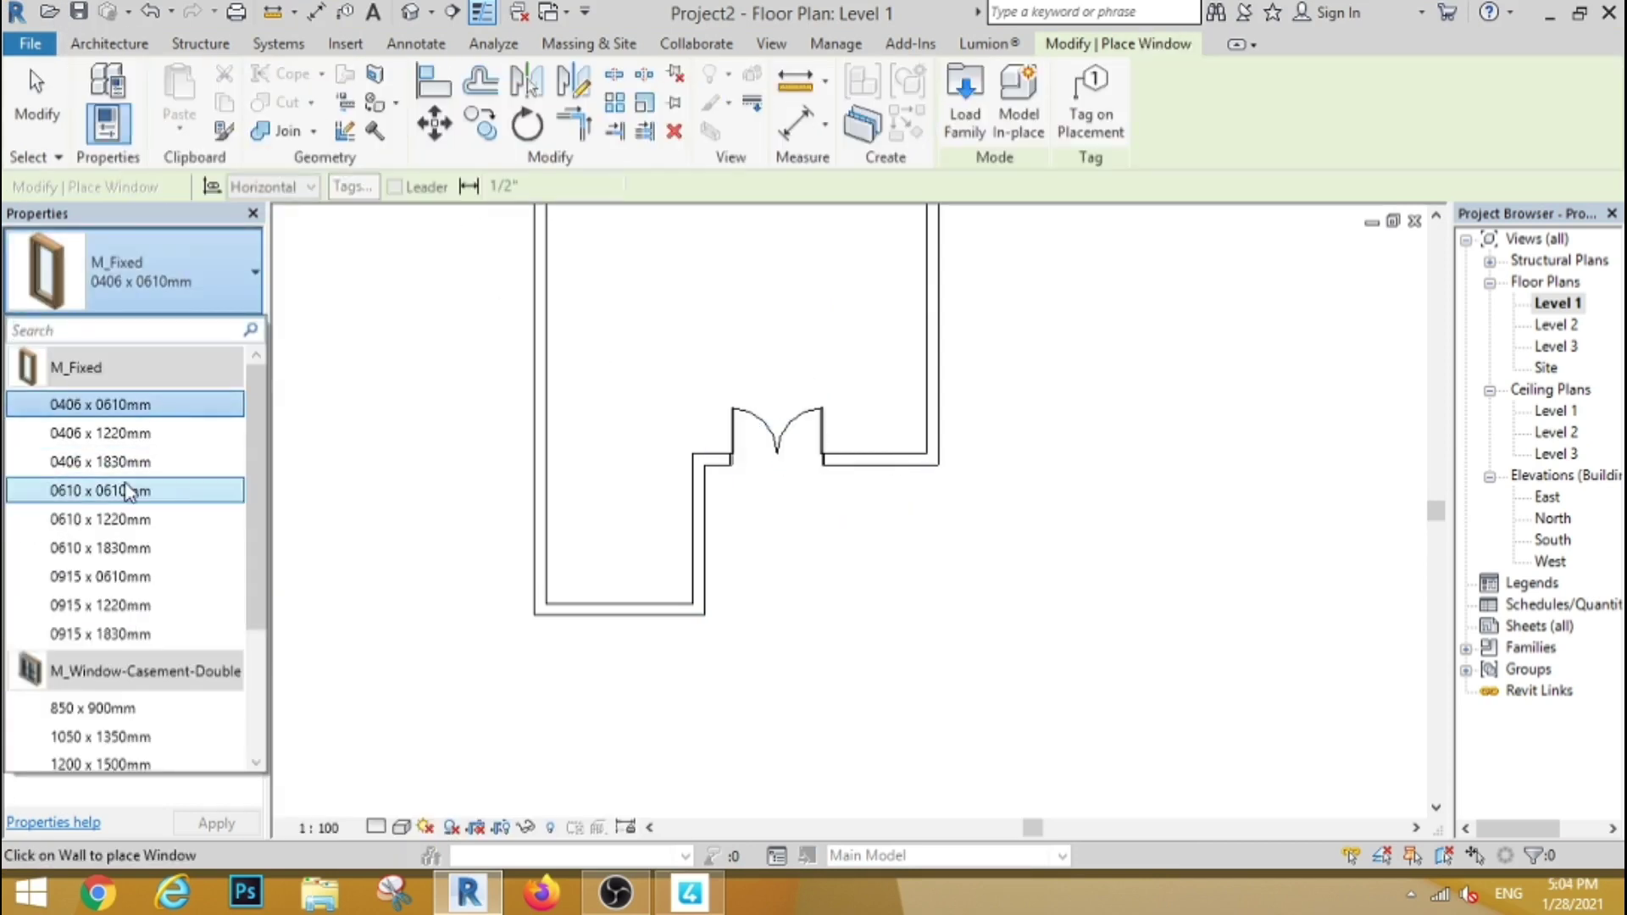
left_click(127, 461)
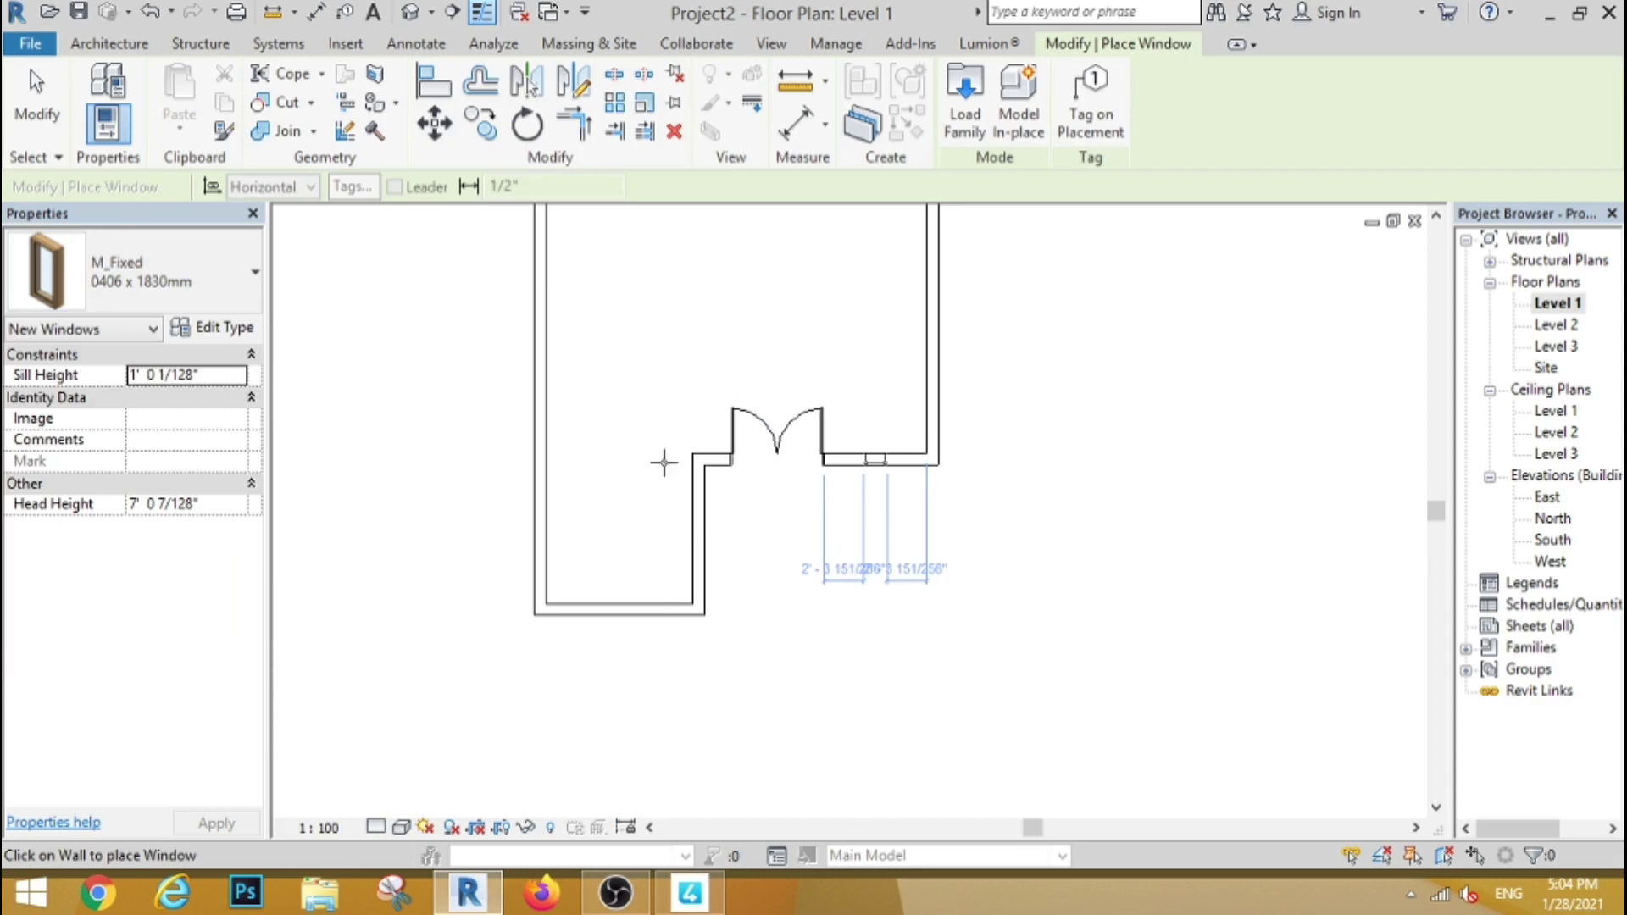
left_click(538, 400)
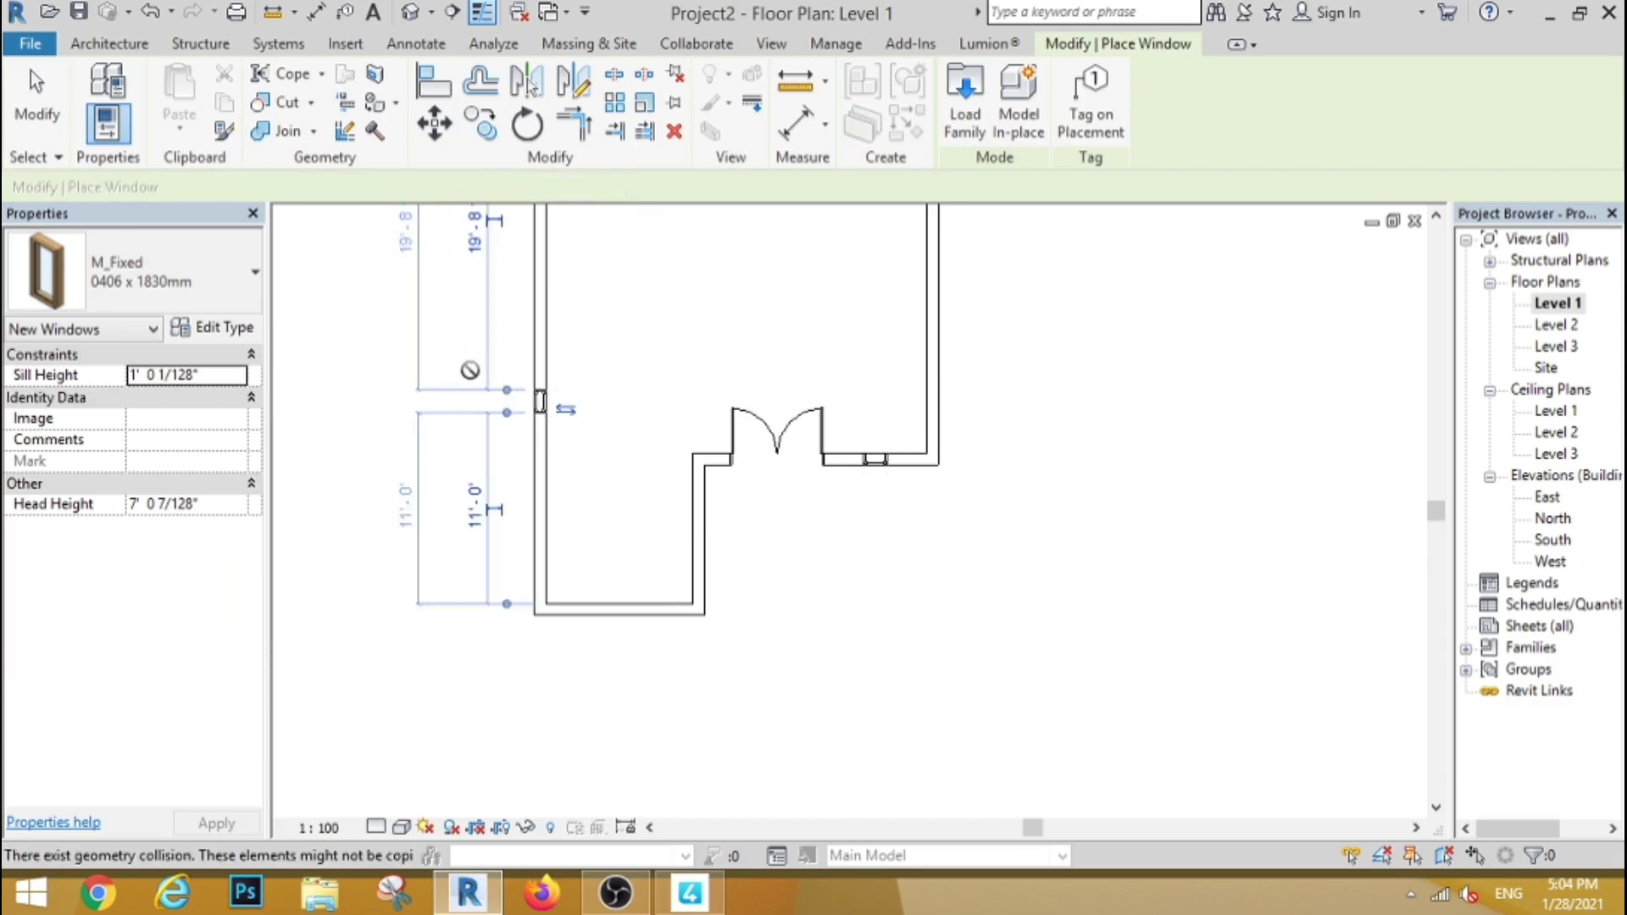
left_click(38, 114)
Step: Copy the fixed window to just below the original on the left wall
scroll(527, 472, "down", 3)
scroll(545, 400, "up", 5)
left_click_drag(527, 448, 734, 678)
left_click(473, 143)
scroll(647, 574, "up", 2)
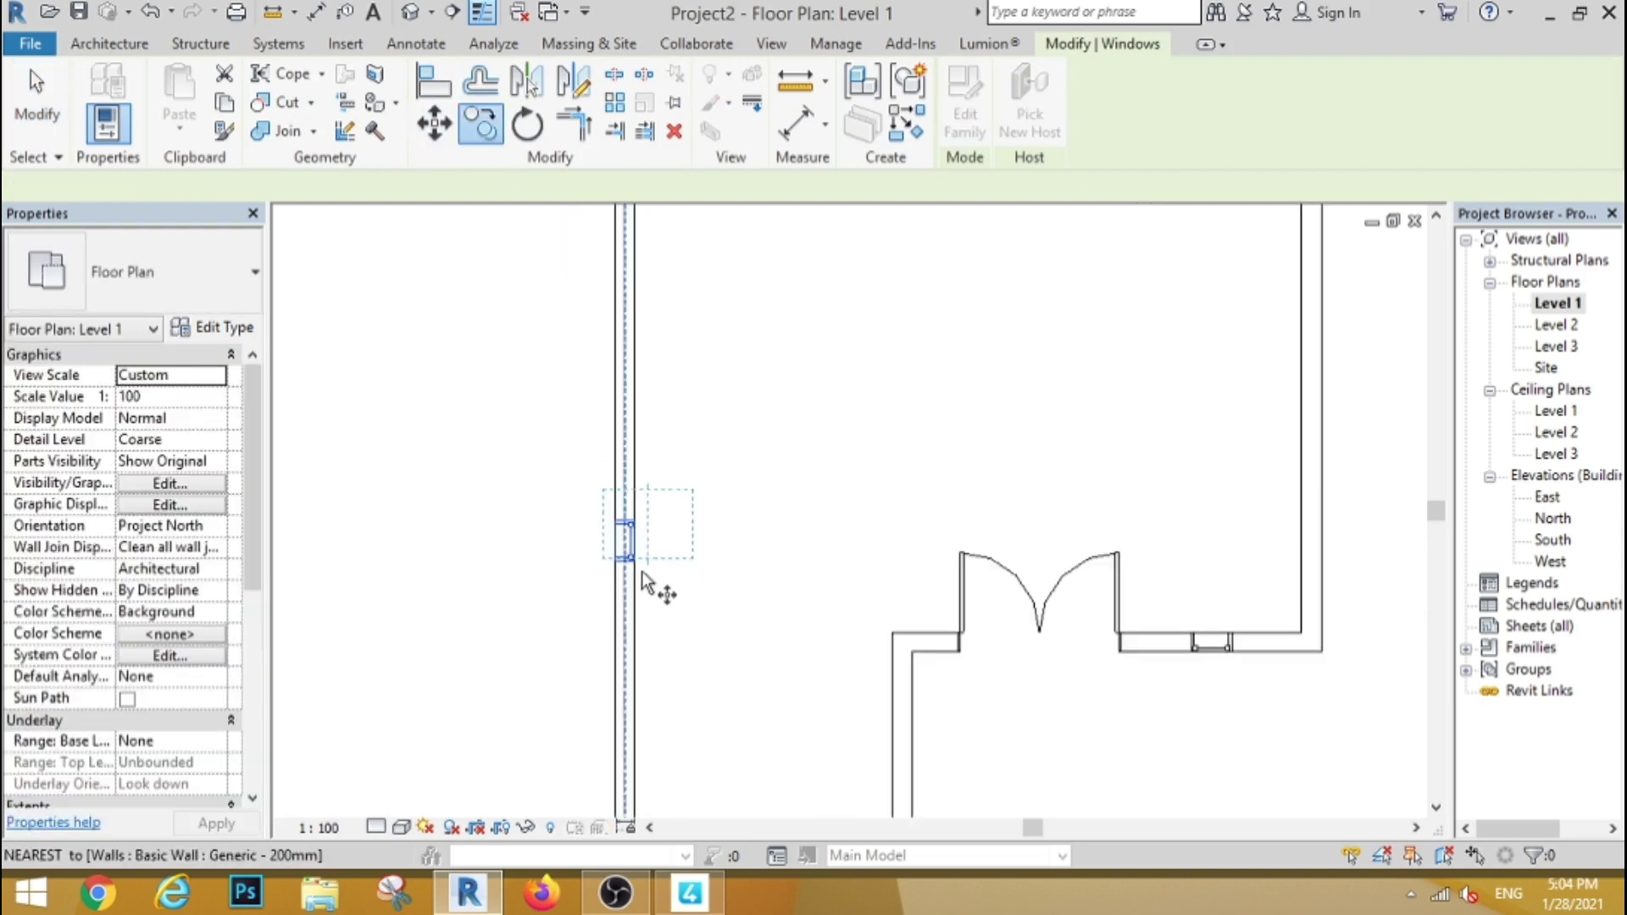
scroll(646, 552, "up", 3)
left_click(644, 528)
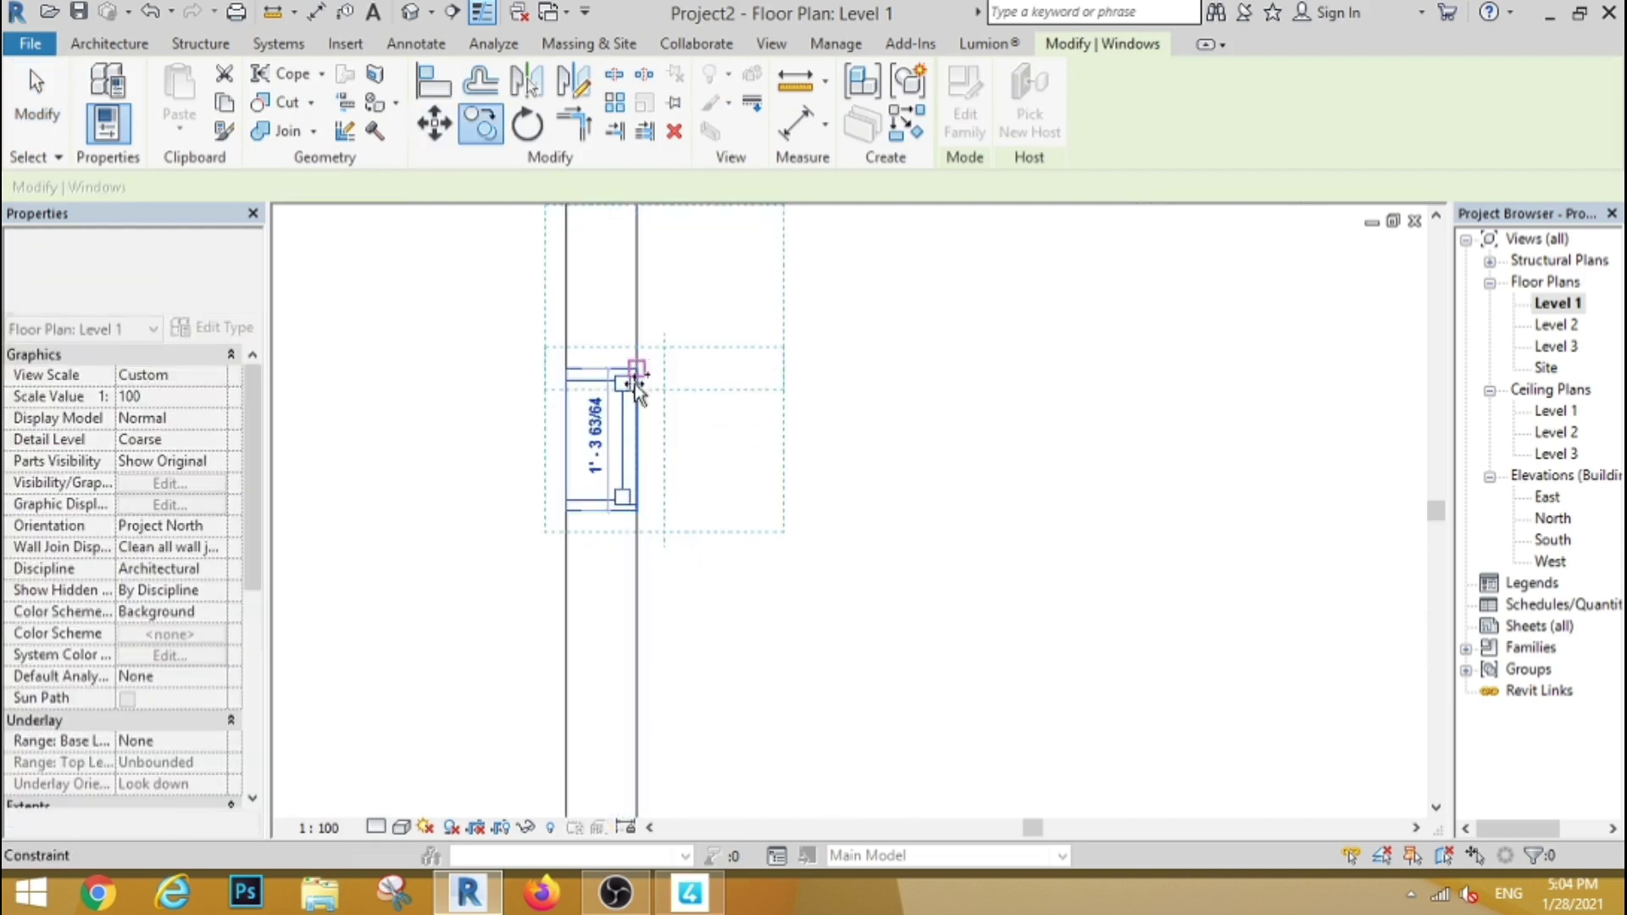
scroll(644, 322, "down", 1)
scroll(614, 356, "up", 2)
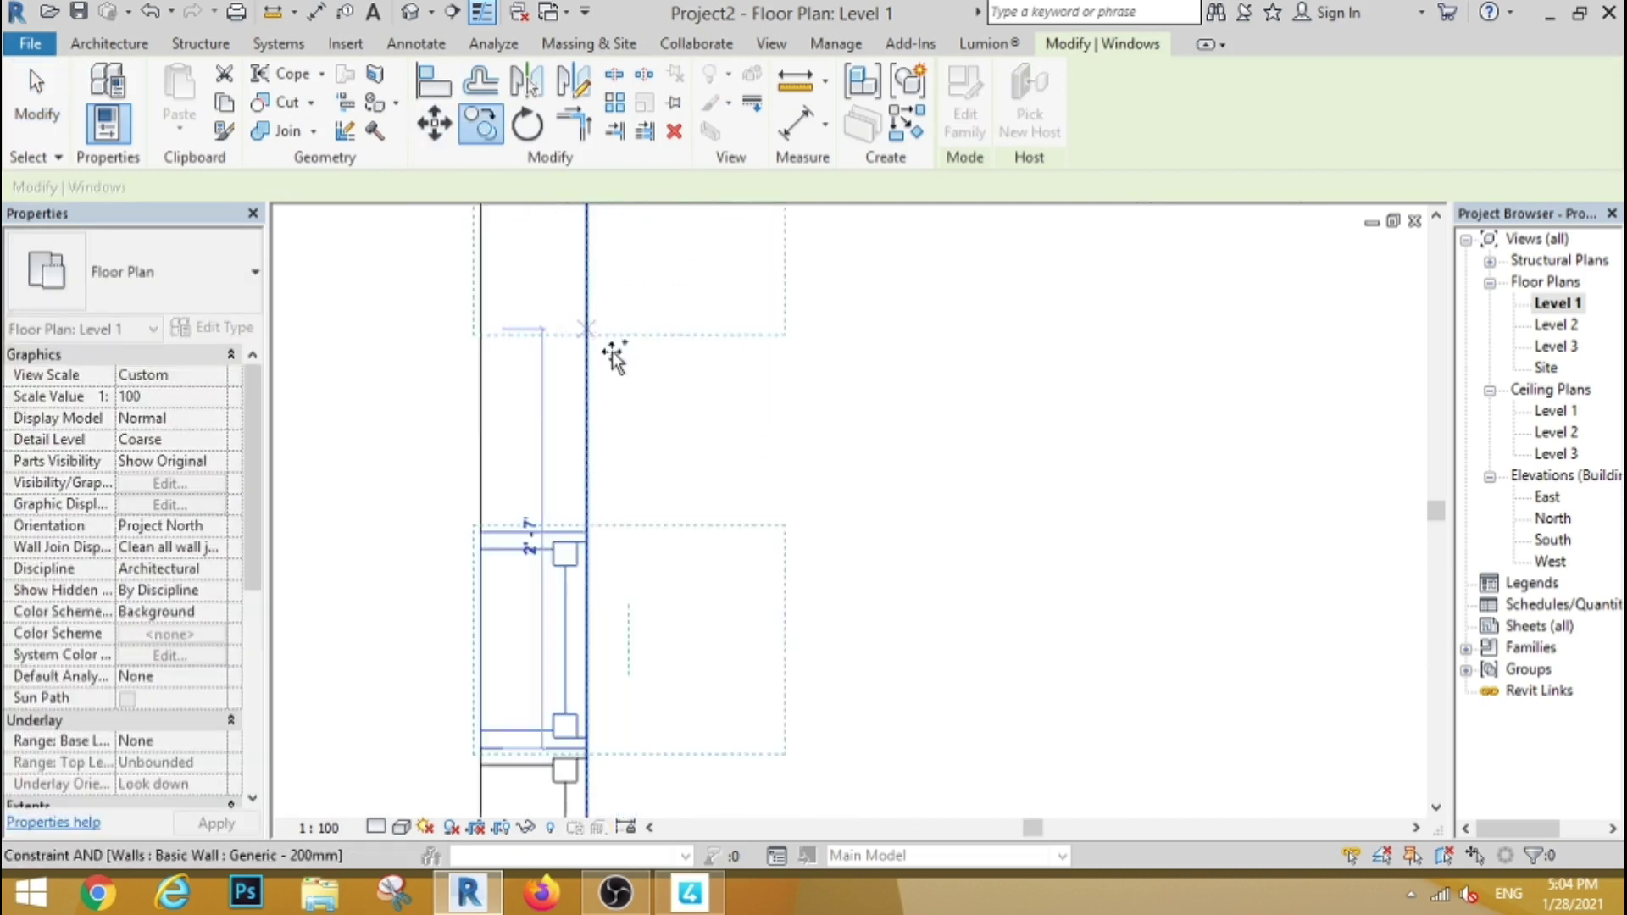
left_click(599, 501)
key("Escape")
Step: Copy the group of left-wall windows higher up the same wall
scroll(698, 388, "down", 1)
scroll(697, 388, "down", 1)
scroll(690, 381, "down", 1)
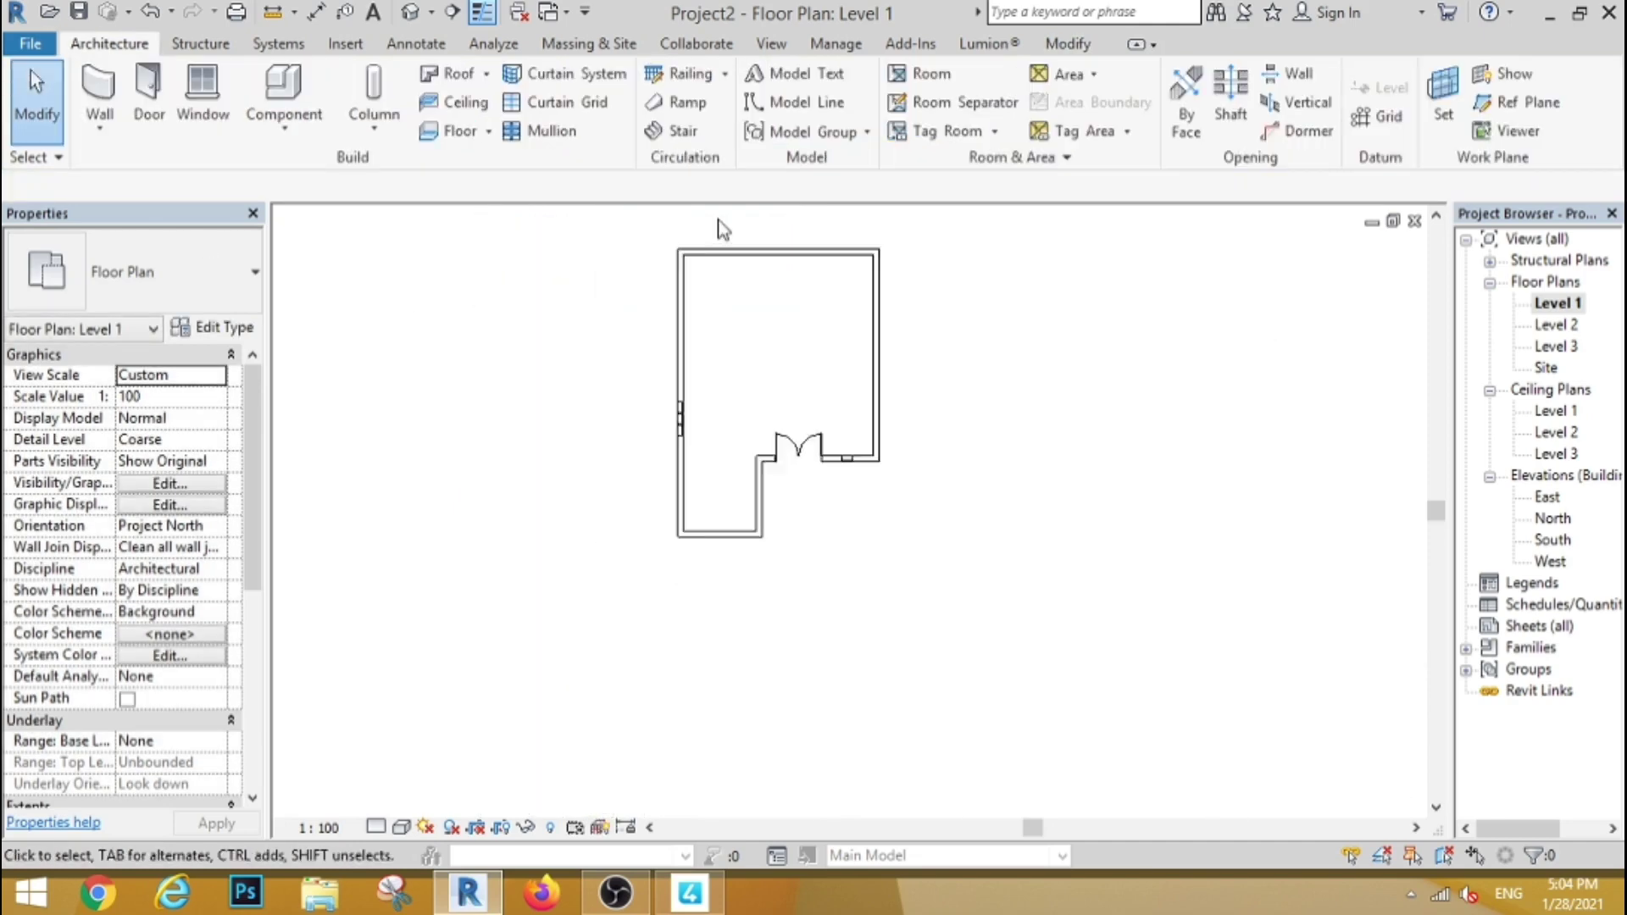
scroll(719, 225, "up", 1)
left_click_drag(570, 527, 664, 726)
left_click(480, 125)
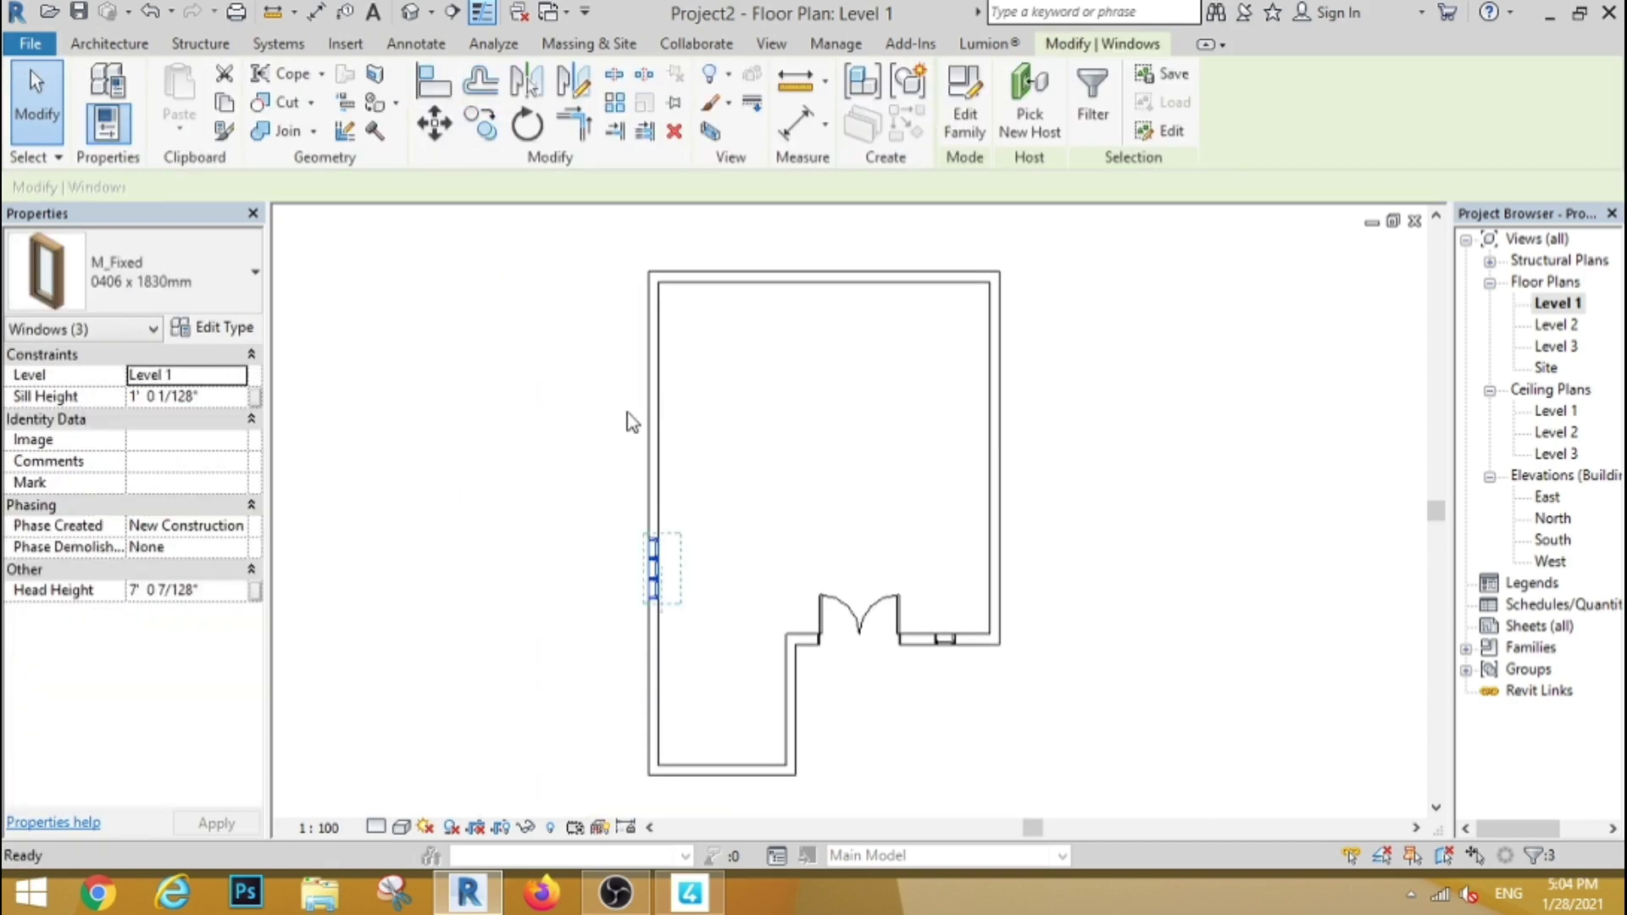
left_click(686, 595)
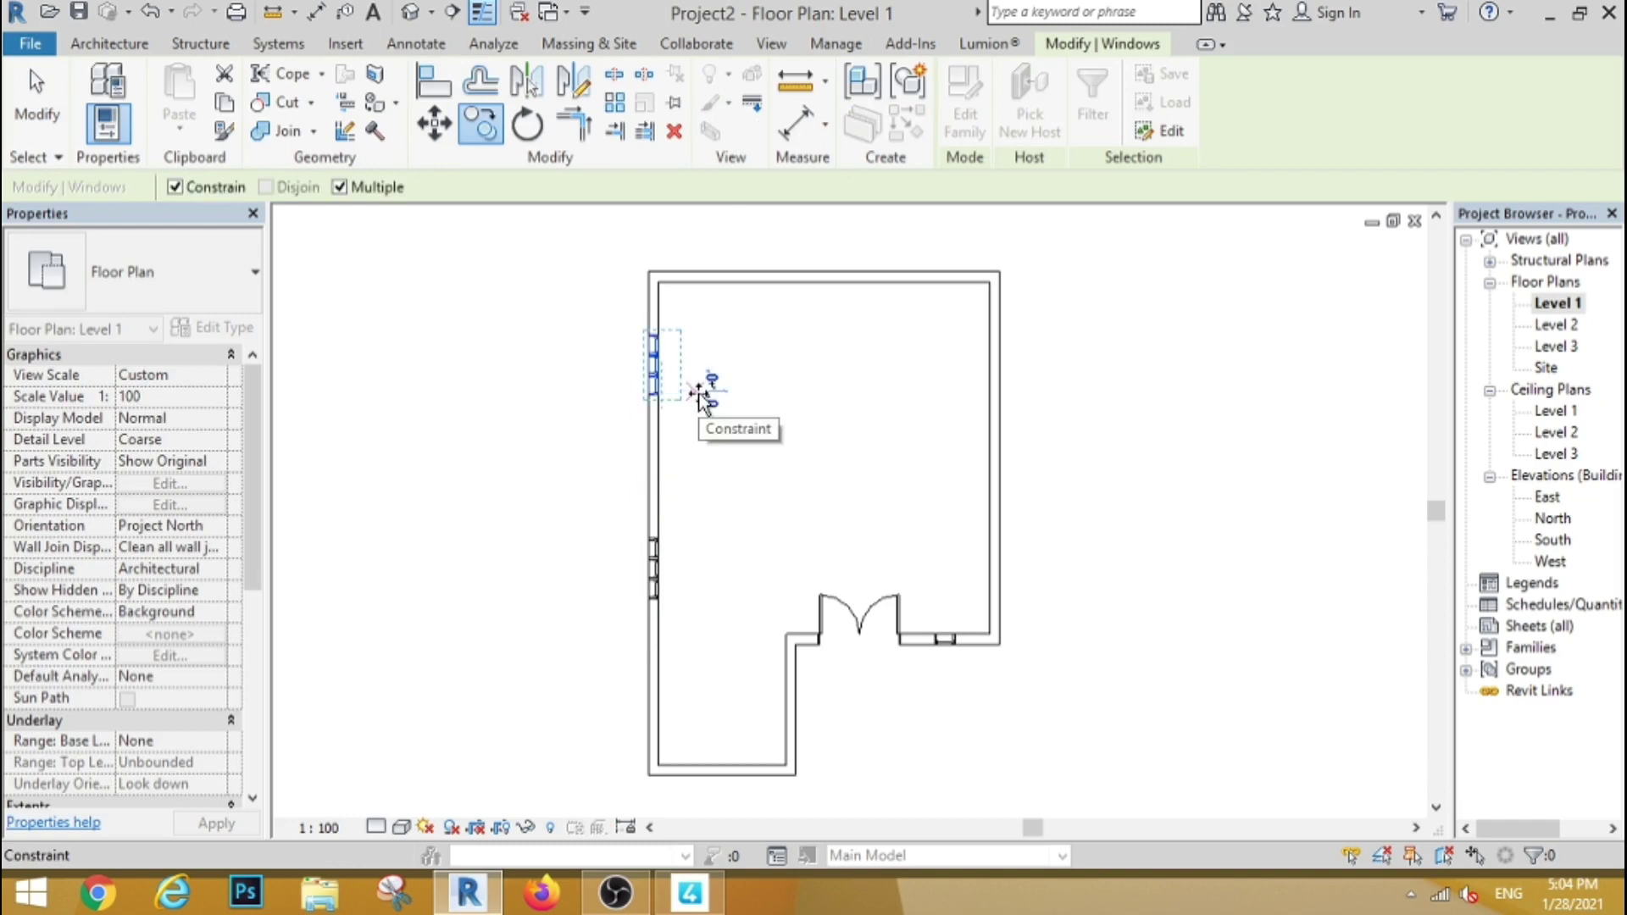
left_click(699, 397)
left_click(36, 114)
Step: Place an M_Single-Flush 0762 x 2032mm door in the left wall between the window groups
left_click(149, 102)
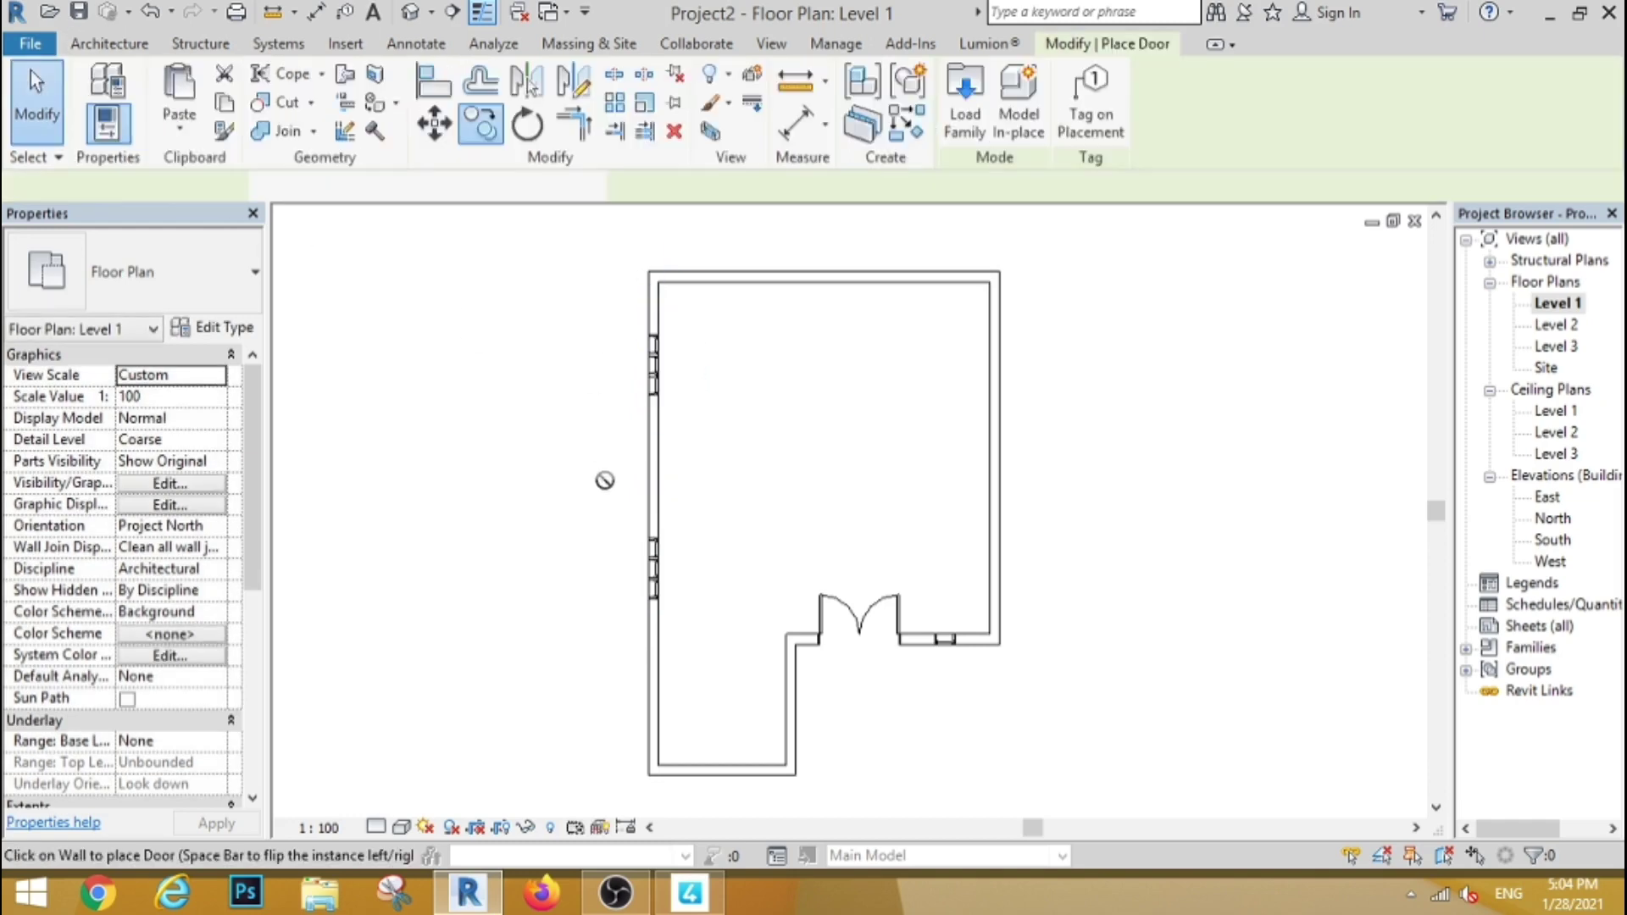
left_click(109, 47)
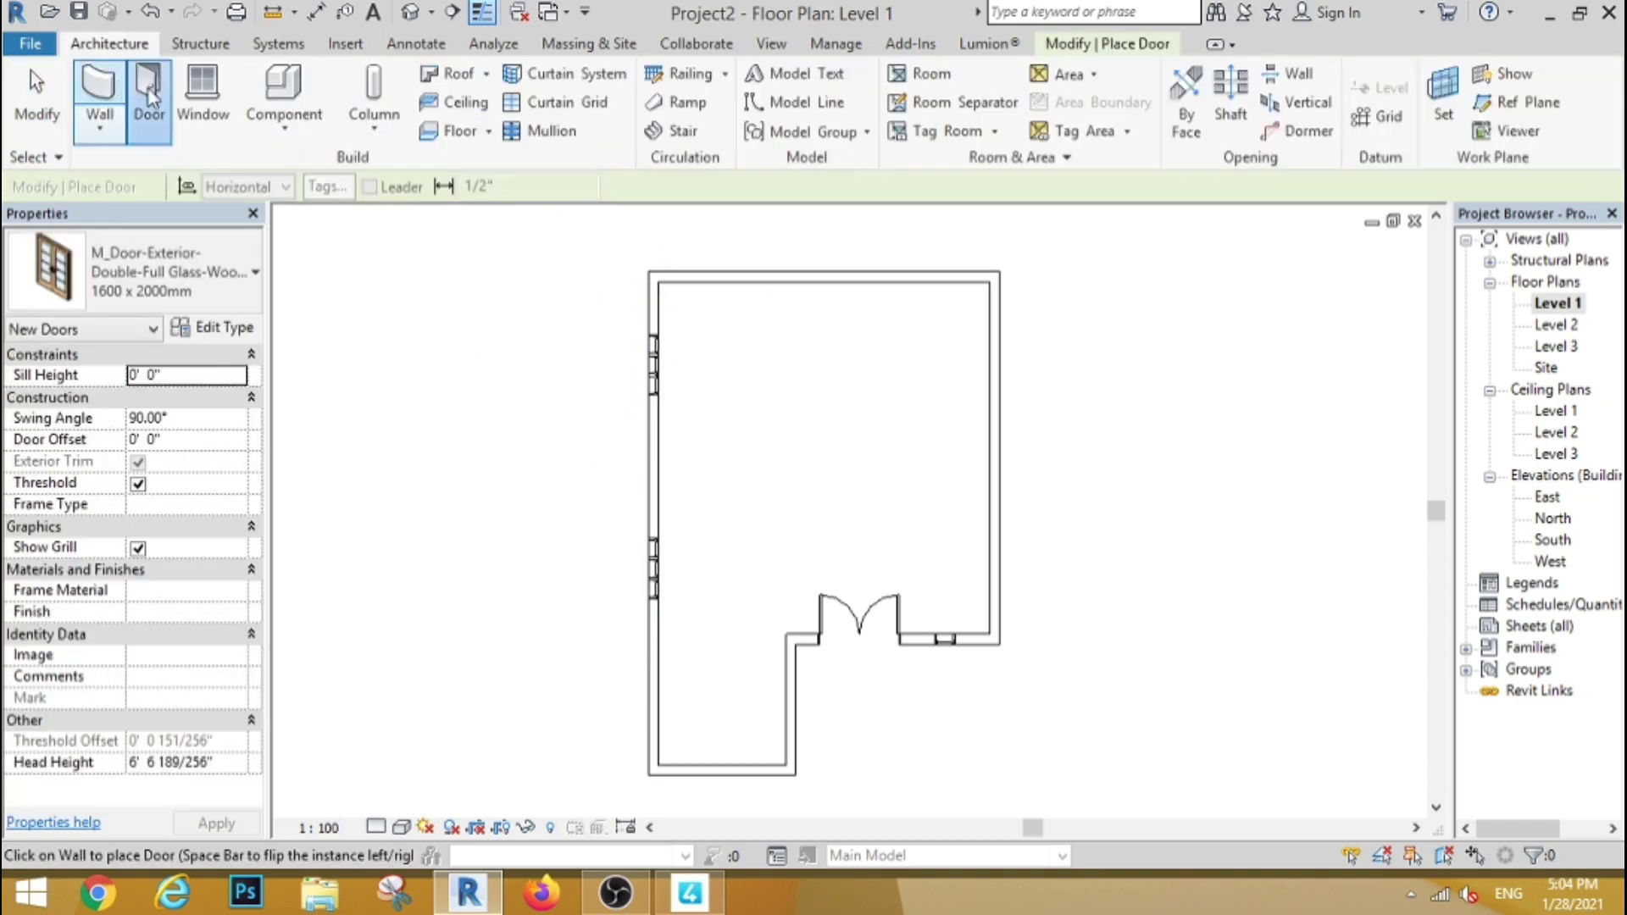
left_click(253, 273)
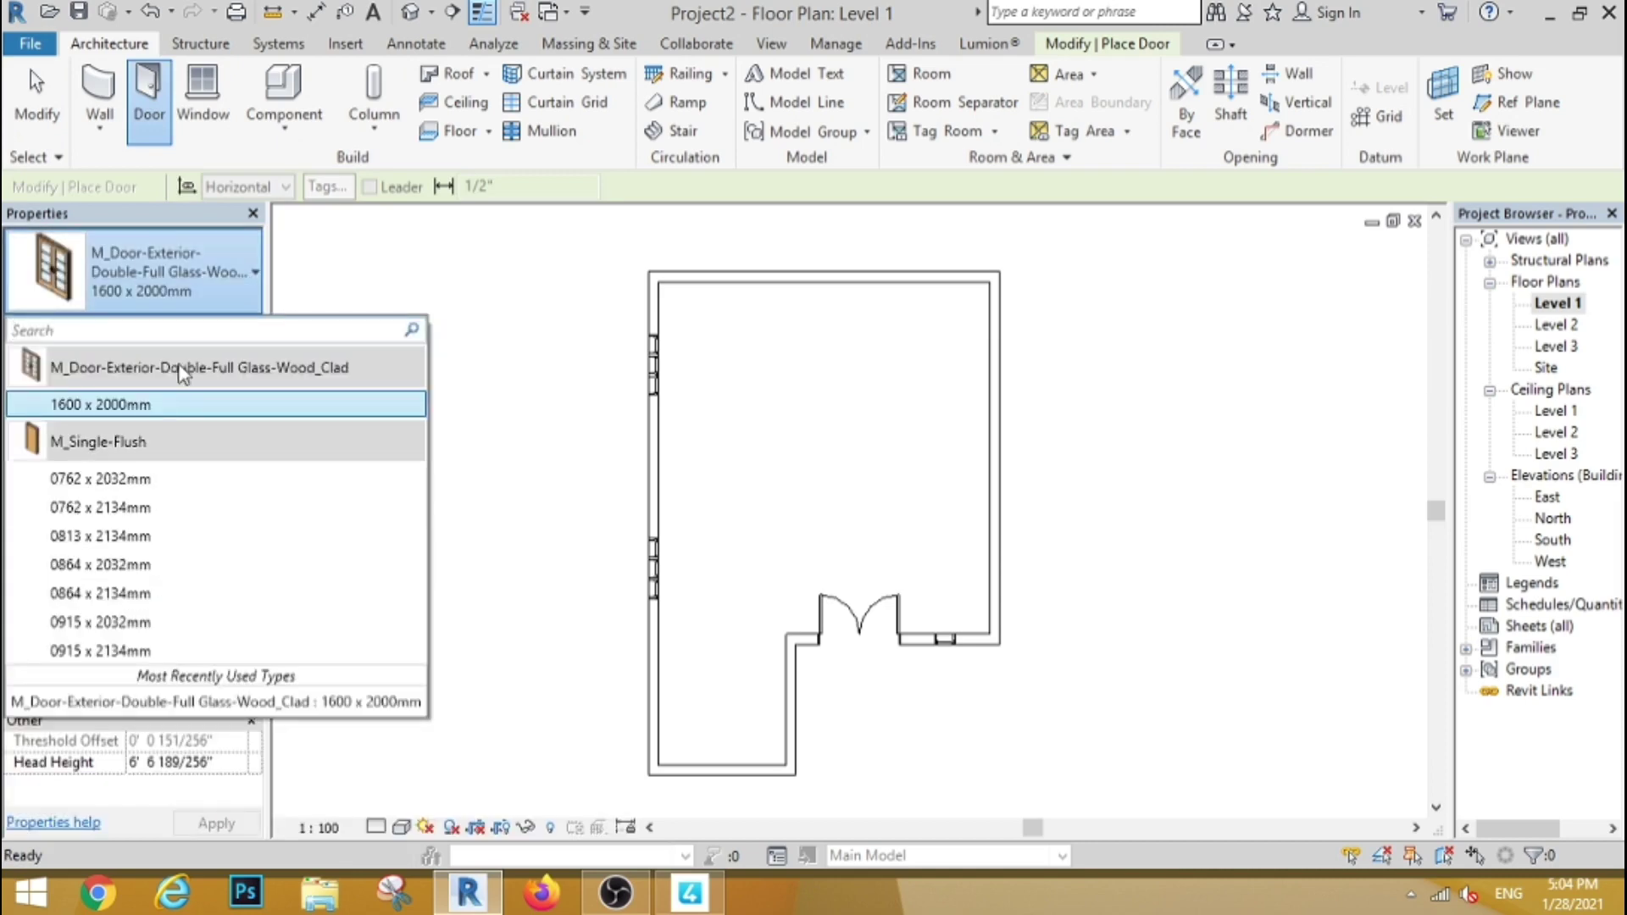
left_click(106, 475)
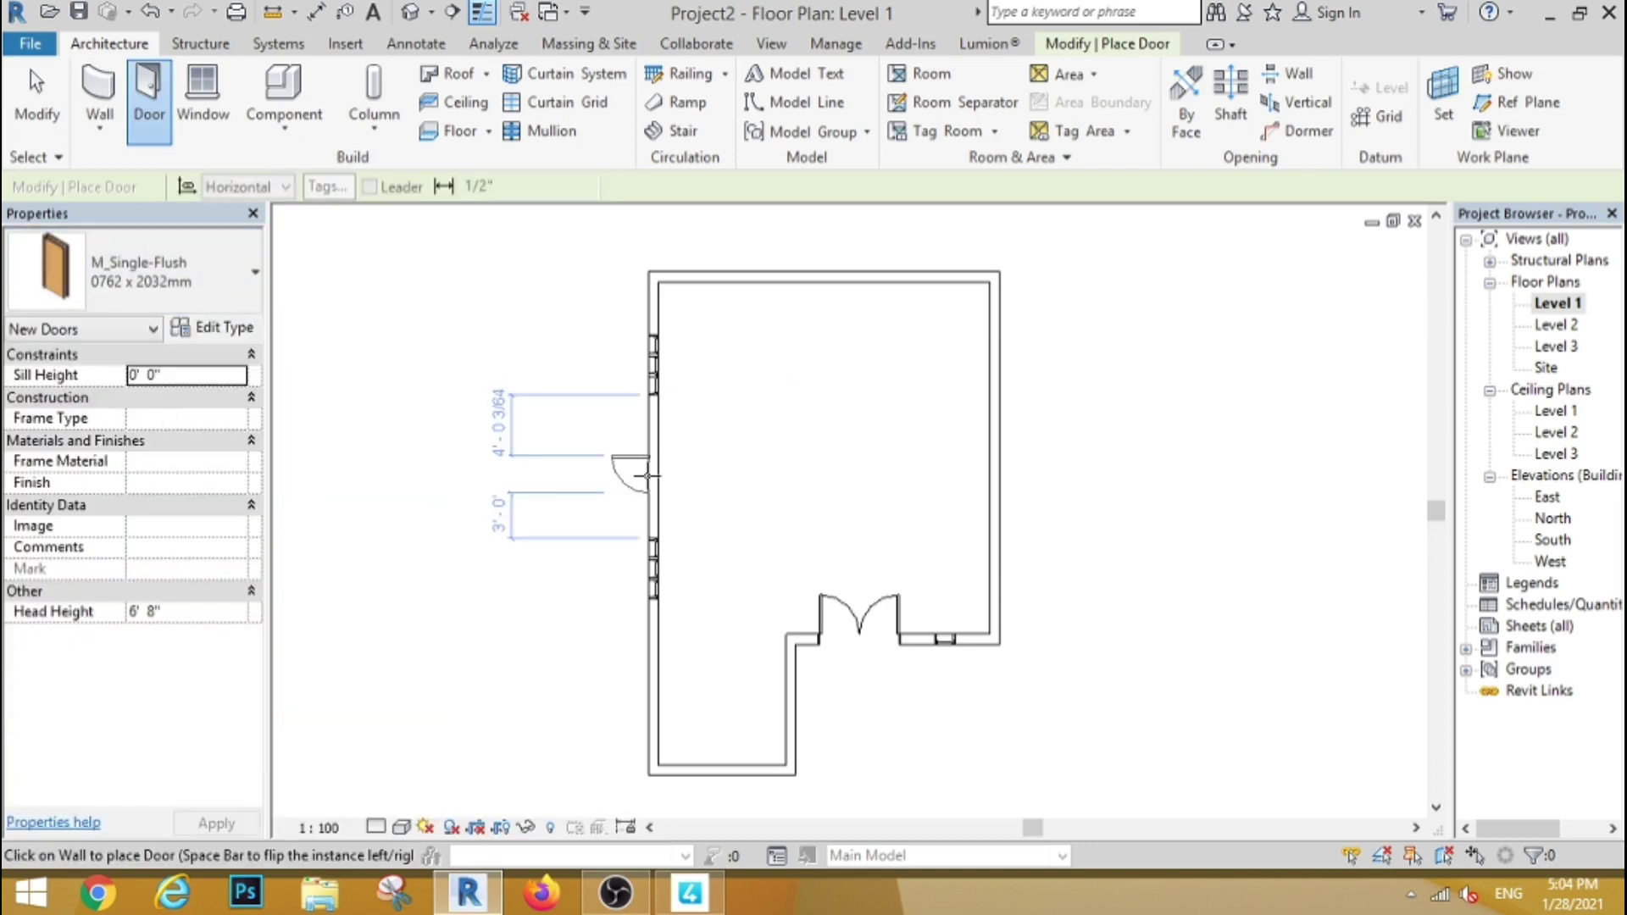
left_click(649, 484)
key("Escape")
key("Escape")
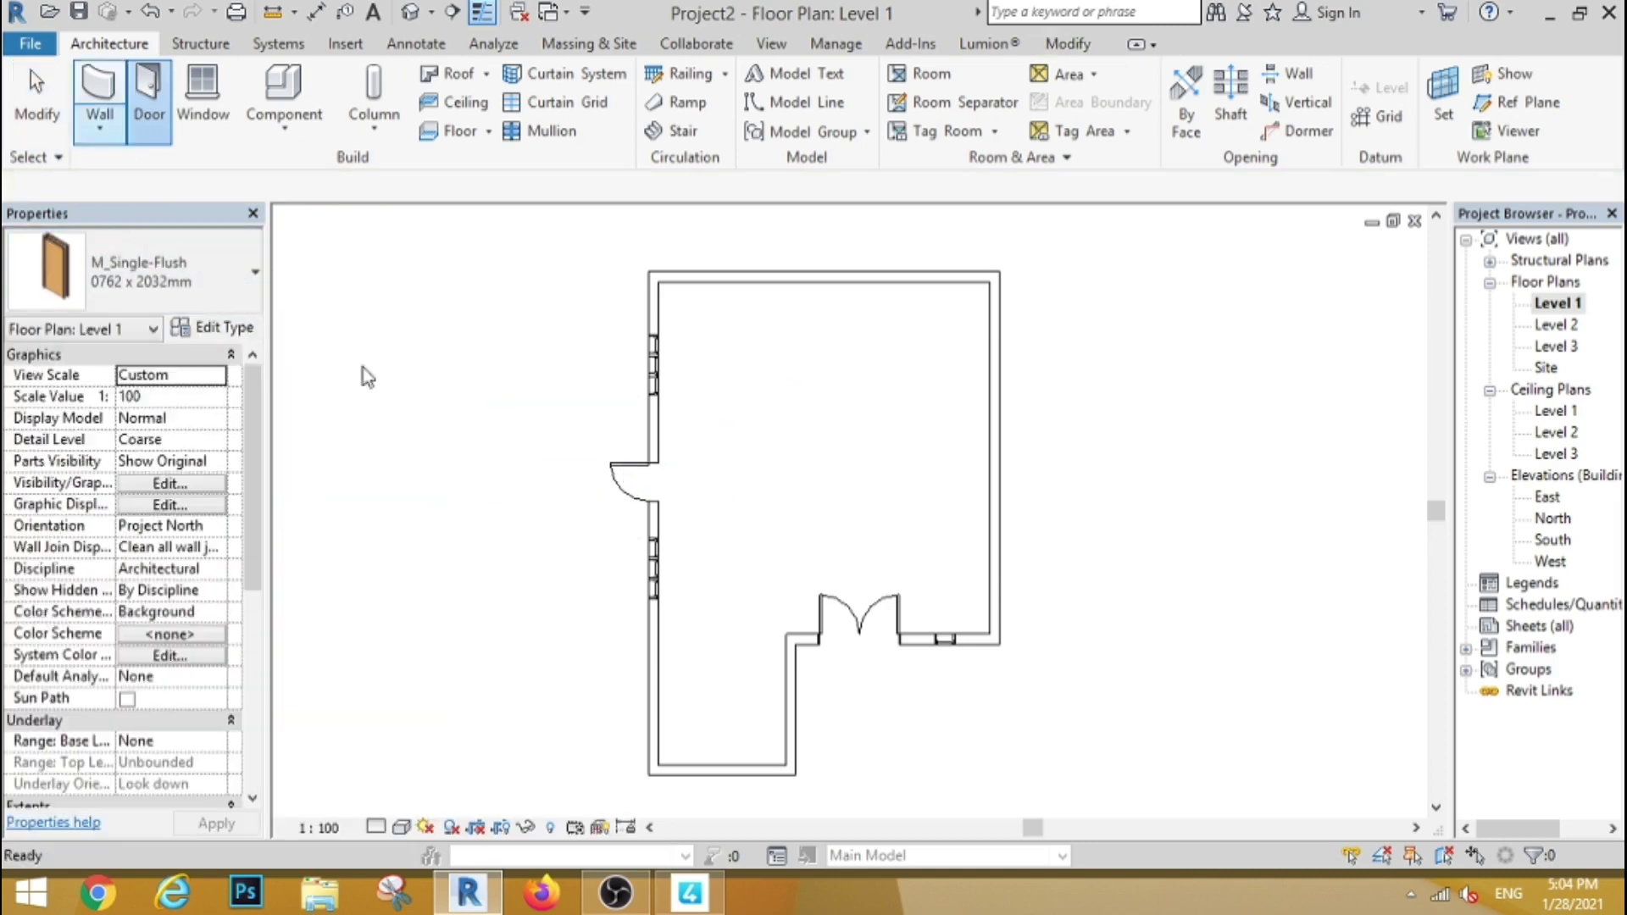
Step: Select the new door to check it, then zoom around the plan
left_click(660, 468)
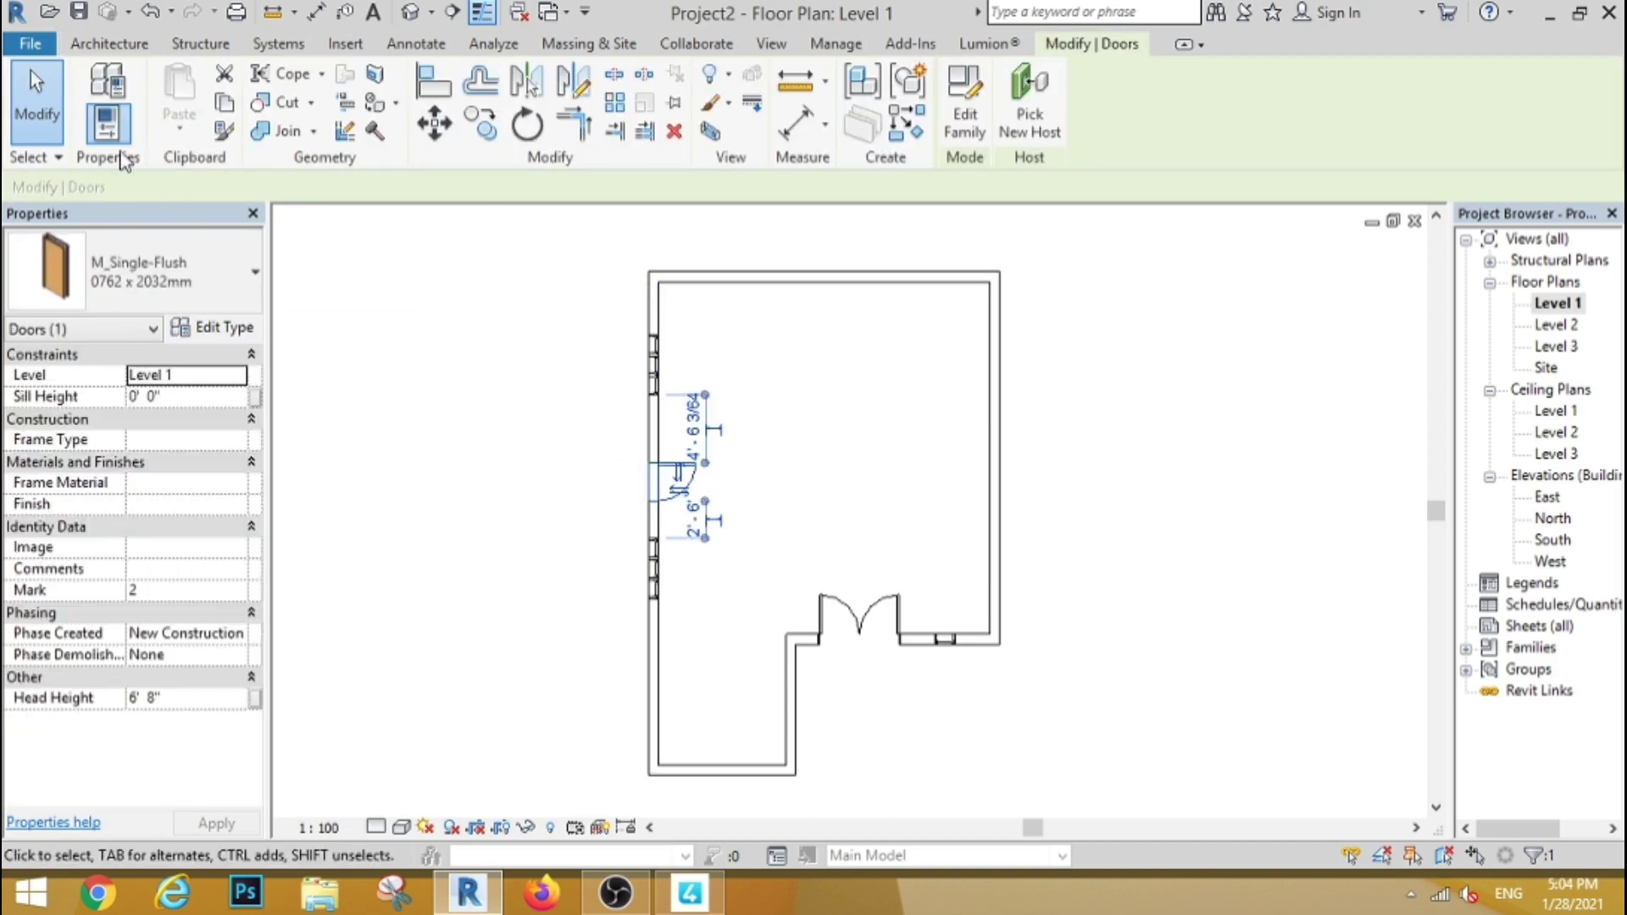
left_click(36, 98)
scroll(696, 415, "down", 4)
scroll(697, 413, "up", 5)
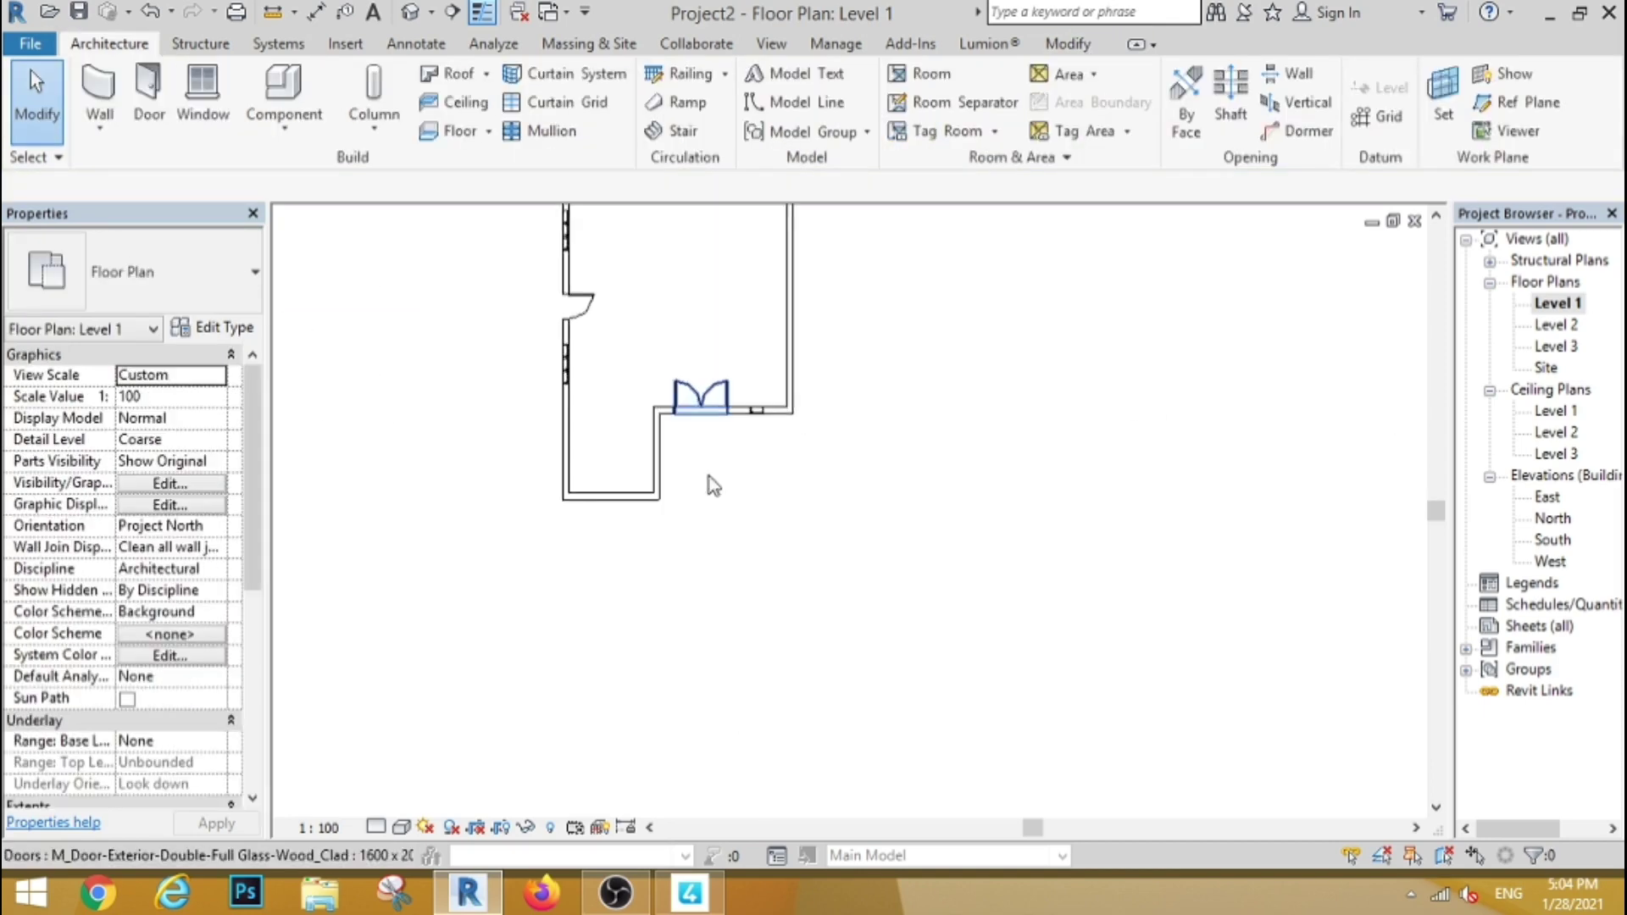
scroll(708, 483, "down", 5)
scroll(672, 317, "up", 3)
scroll(698, 374, "up", 2)
scroll(709, 389, "down", 2)
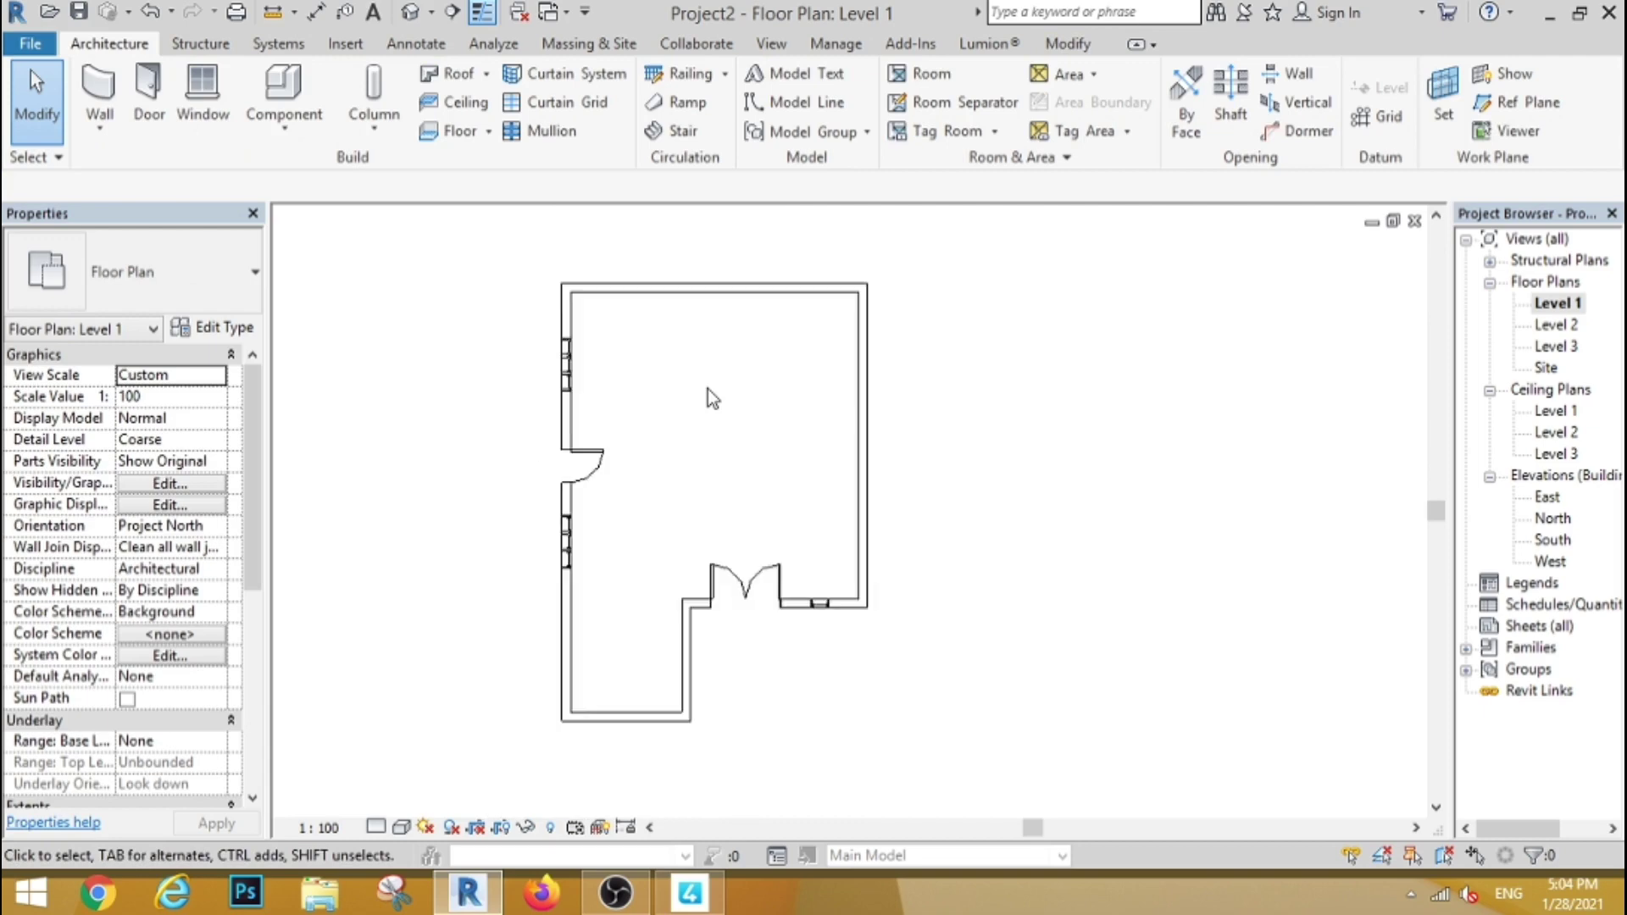
scroll(708, 389, "down", 1)
scroll(709, 394, "up", 1)
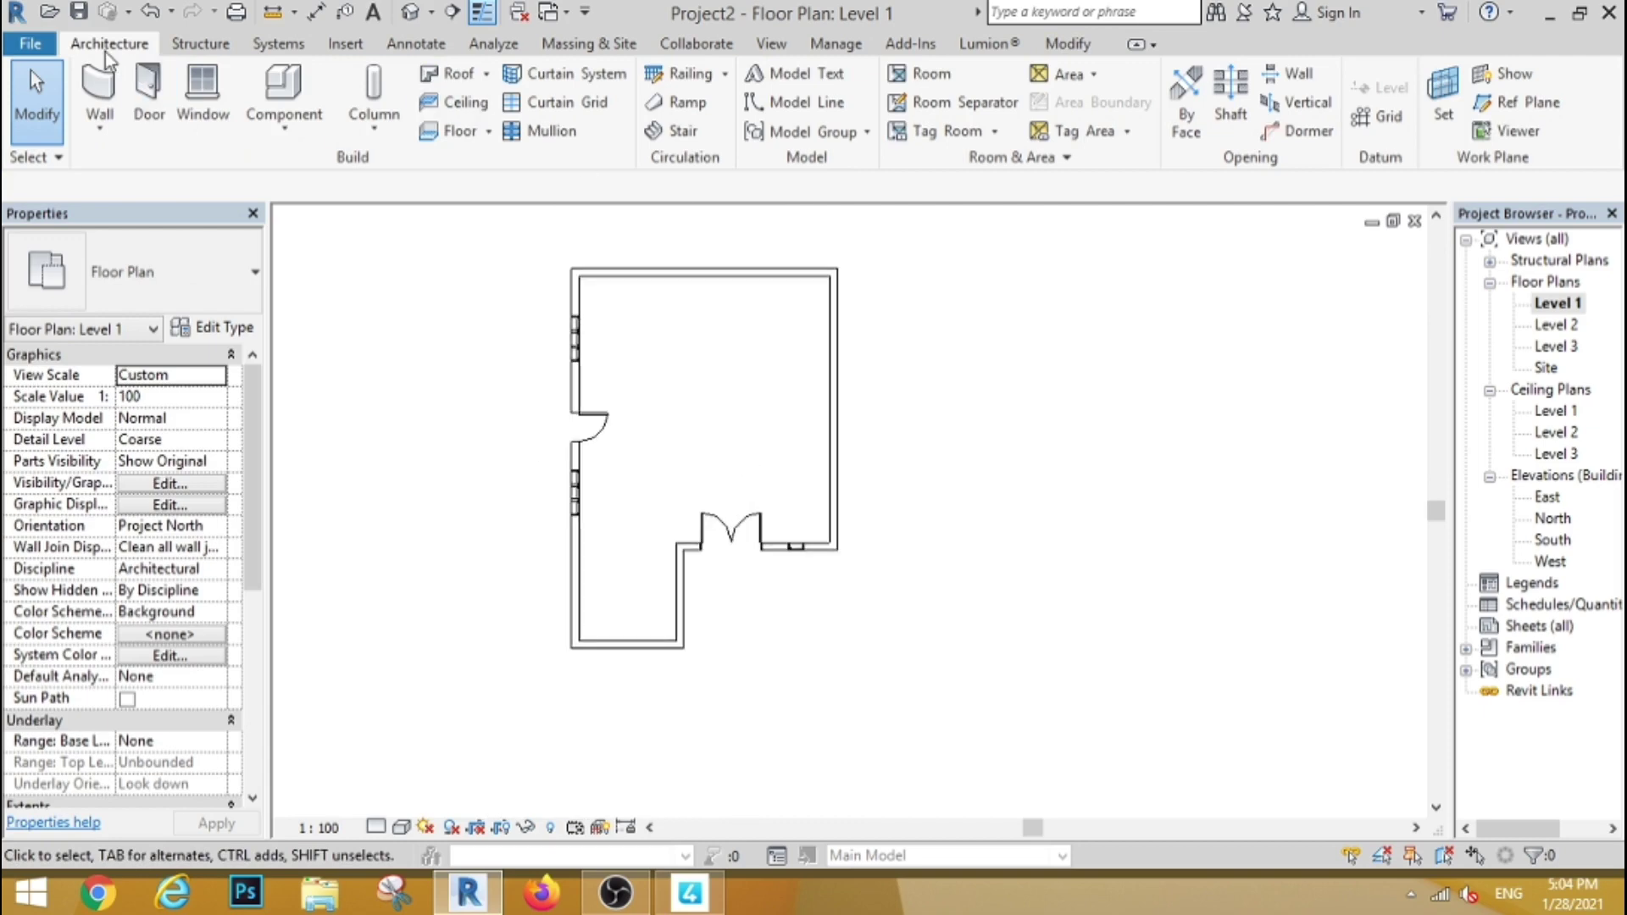
Step: Sketch a rectangular Standard Timber-Wood Finish floor, push its left and right edges past the walls, and finish
left_click(170, 280)
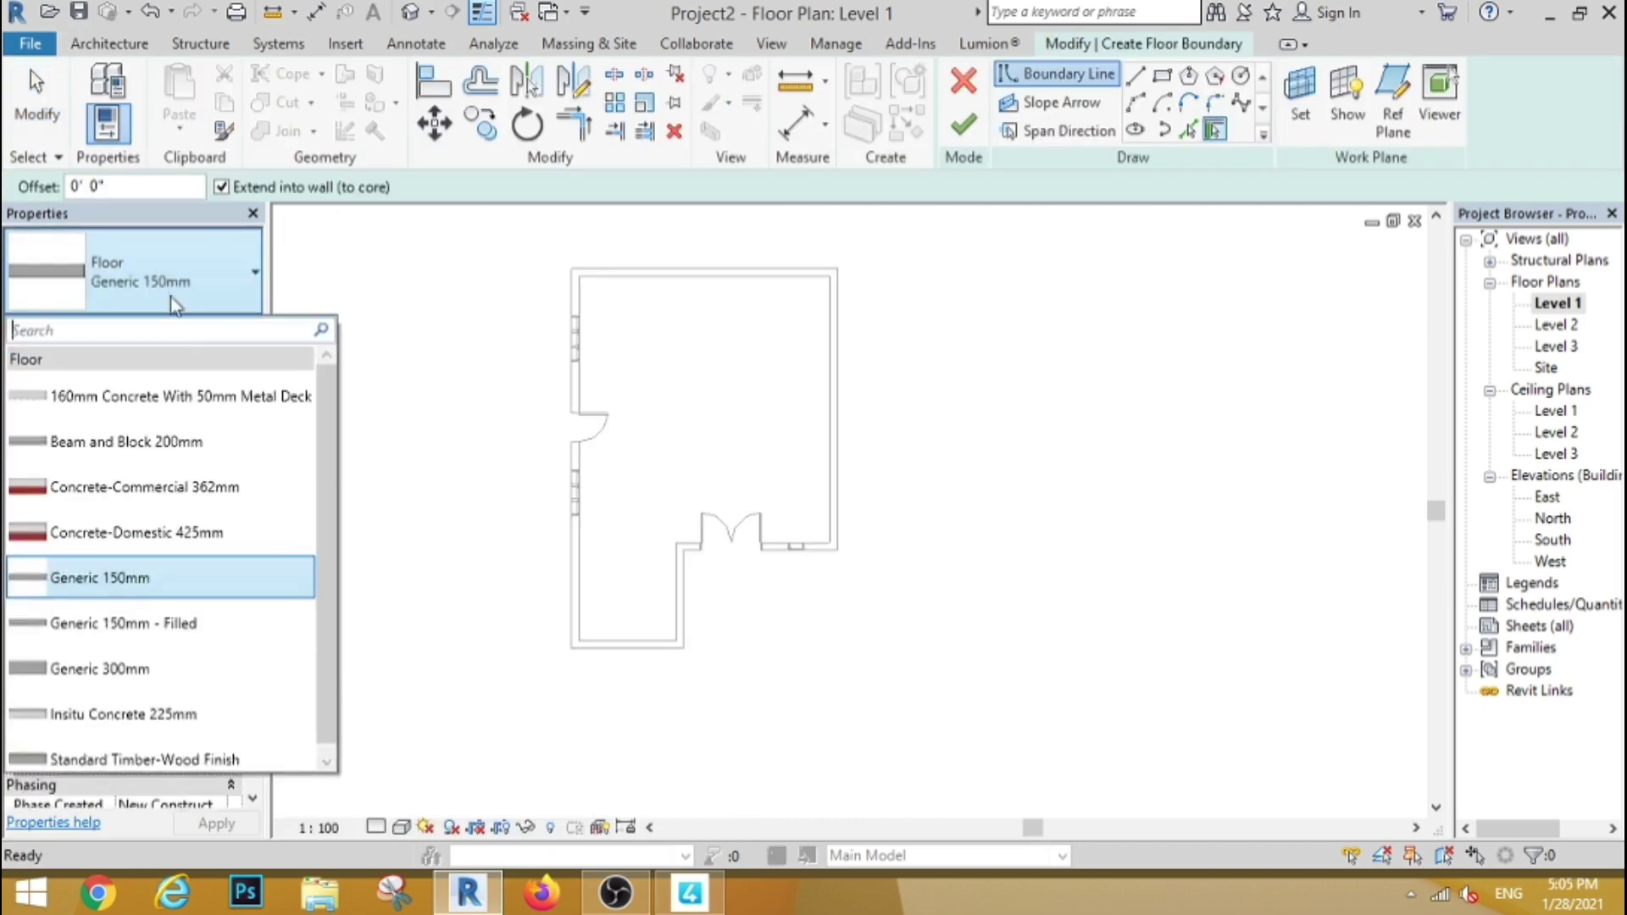
left_click(161, 759)
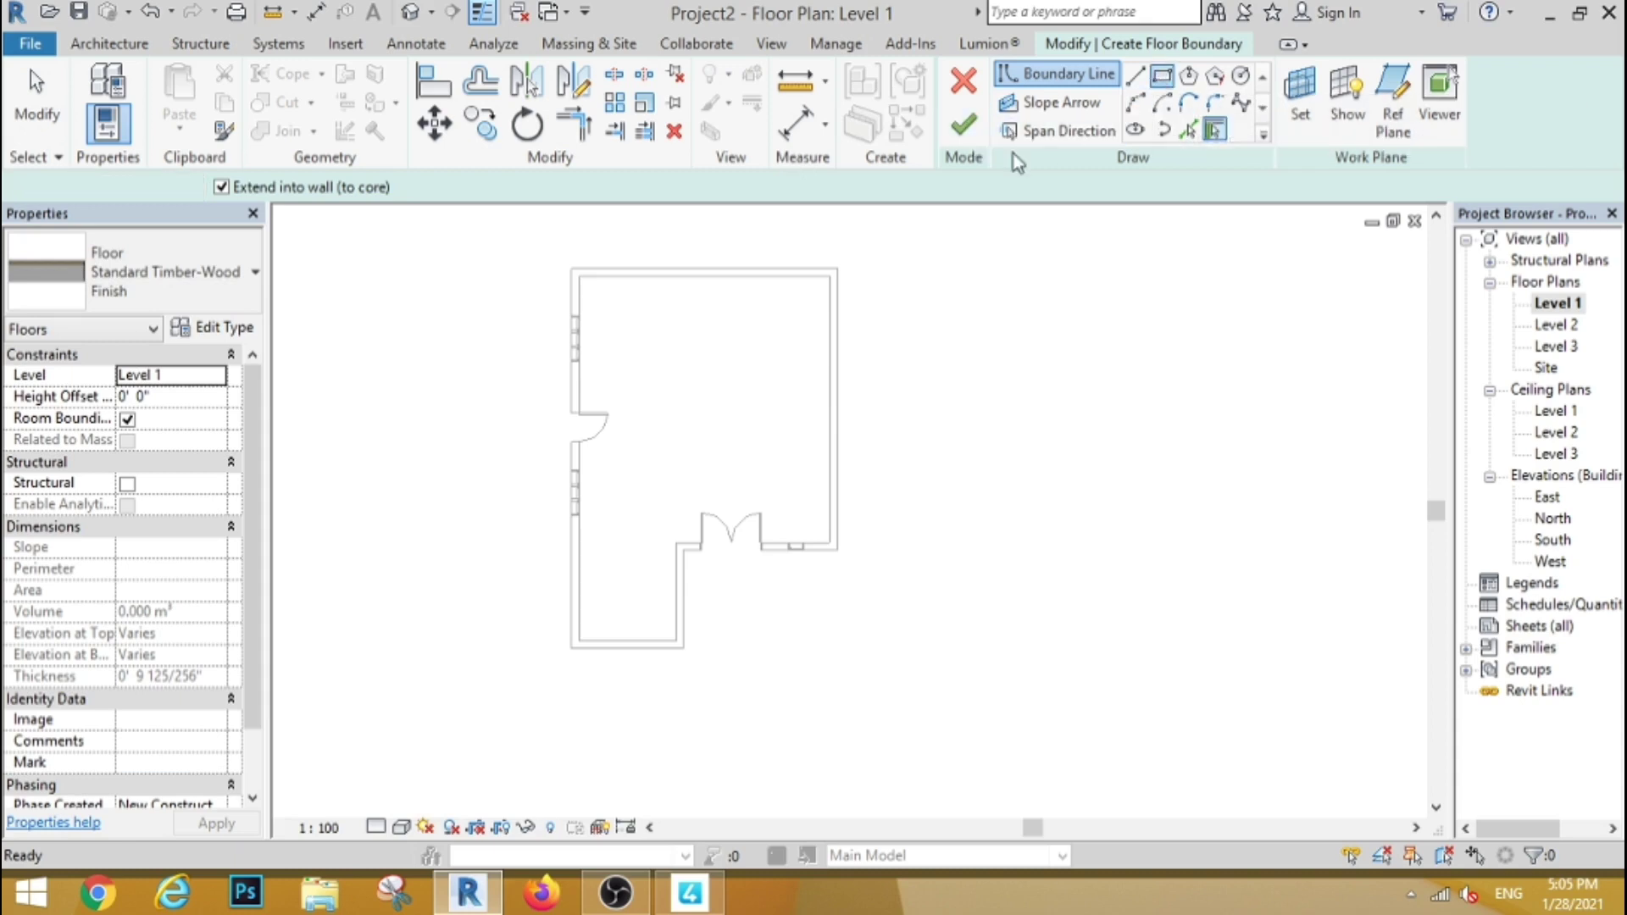
left_click(837, 270)
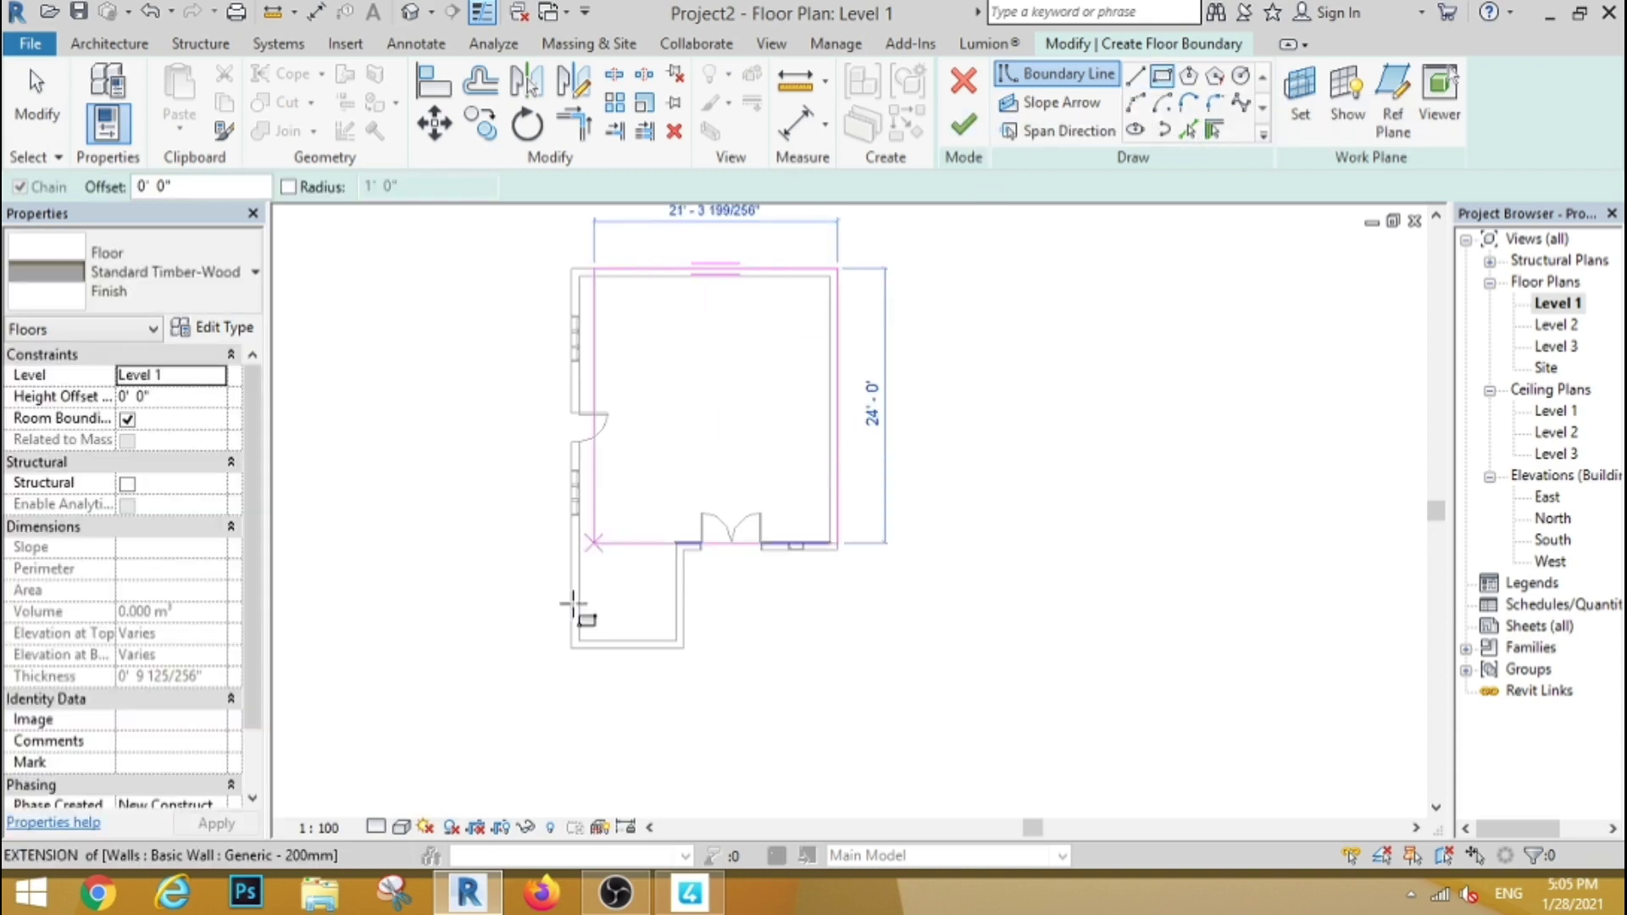
left_click(570, 648)
key("Escape")
left_click_drag(571, 398, 540, 398)
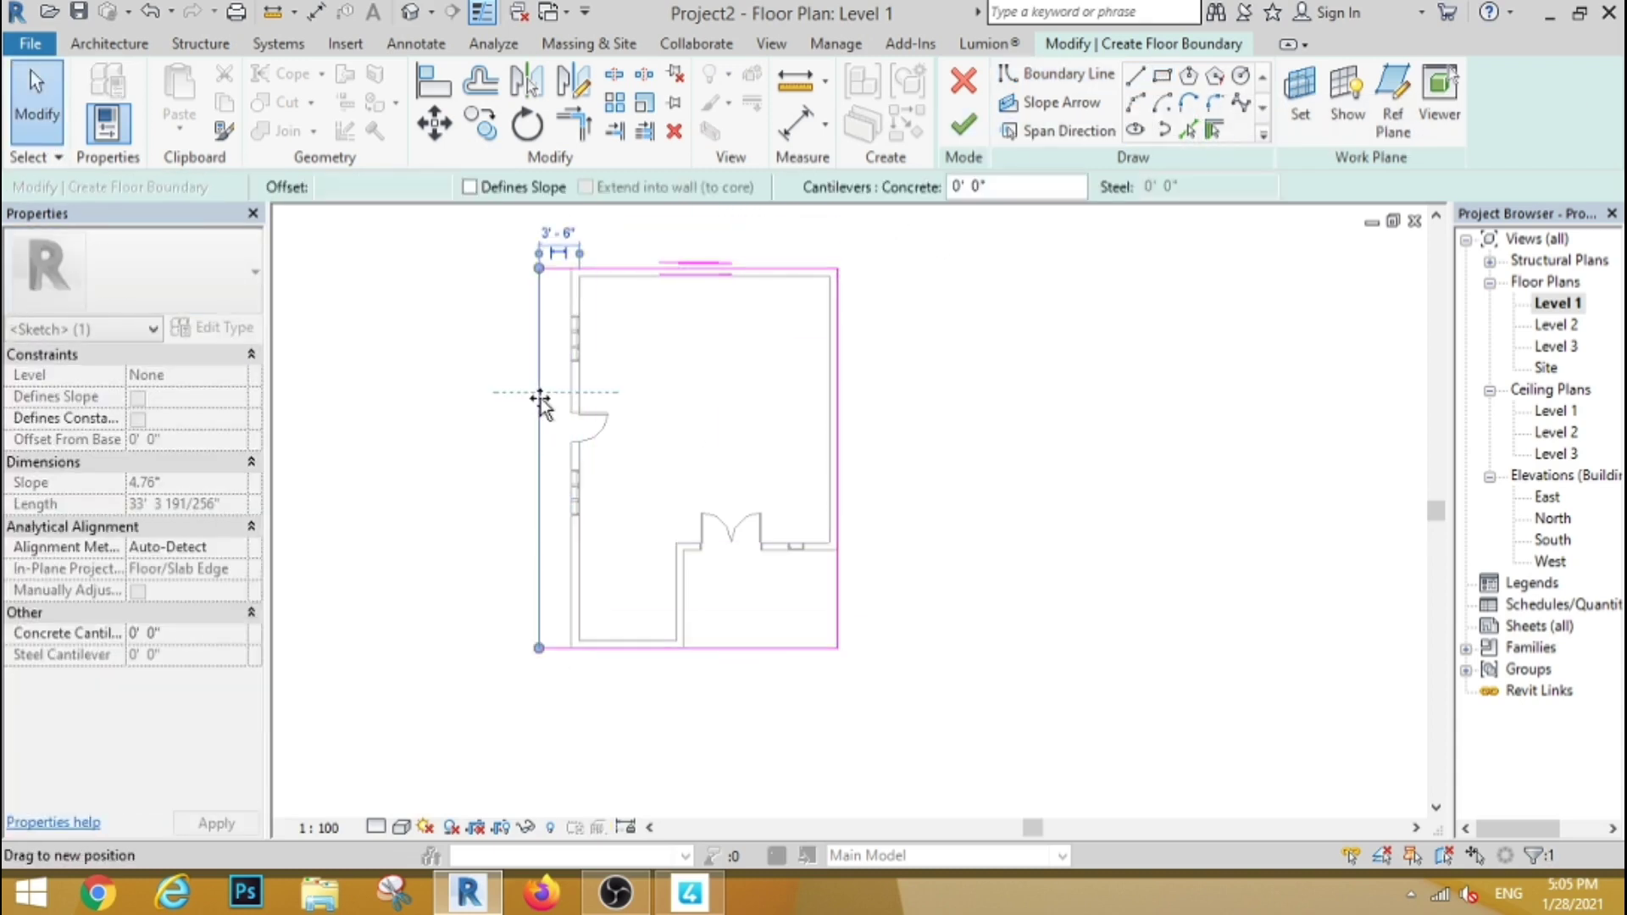
left_click_drag(838, 466, 865, 475)
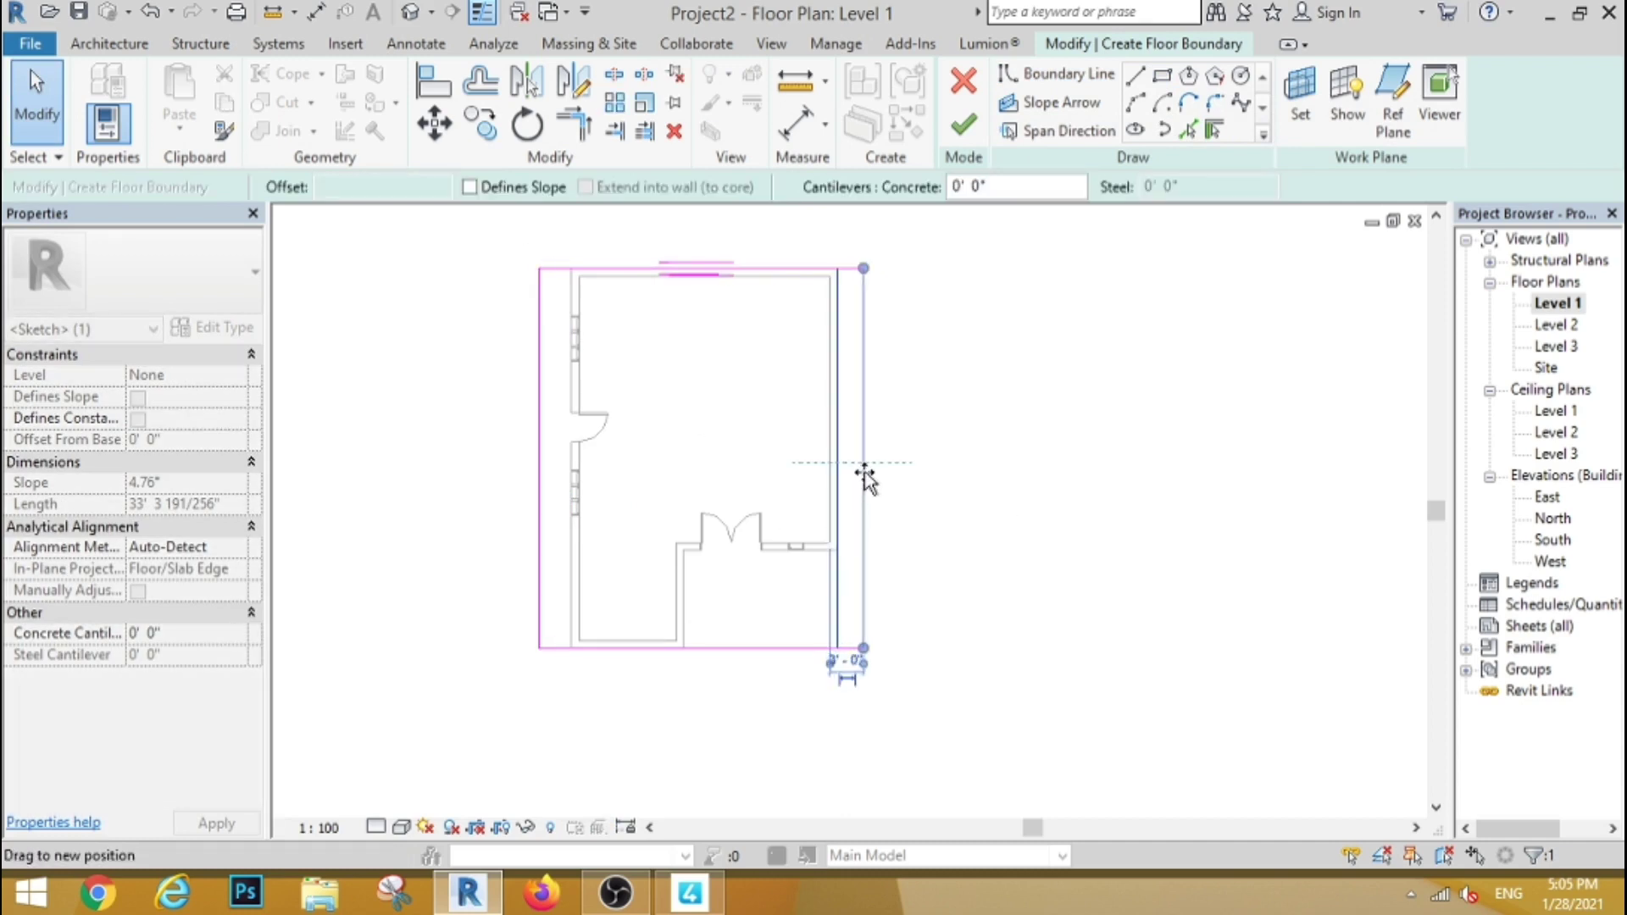
left_click_drag(871, 475, 871, 475)
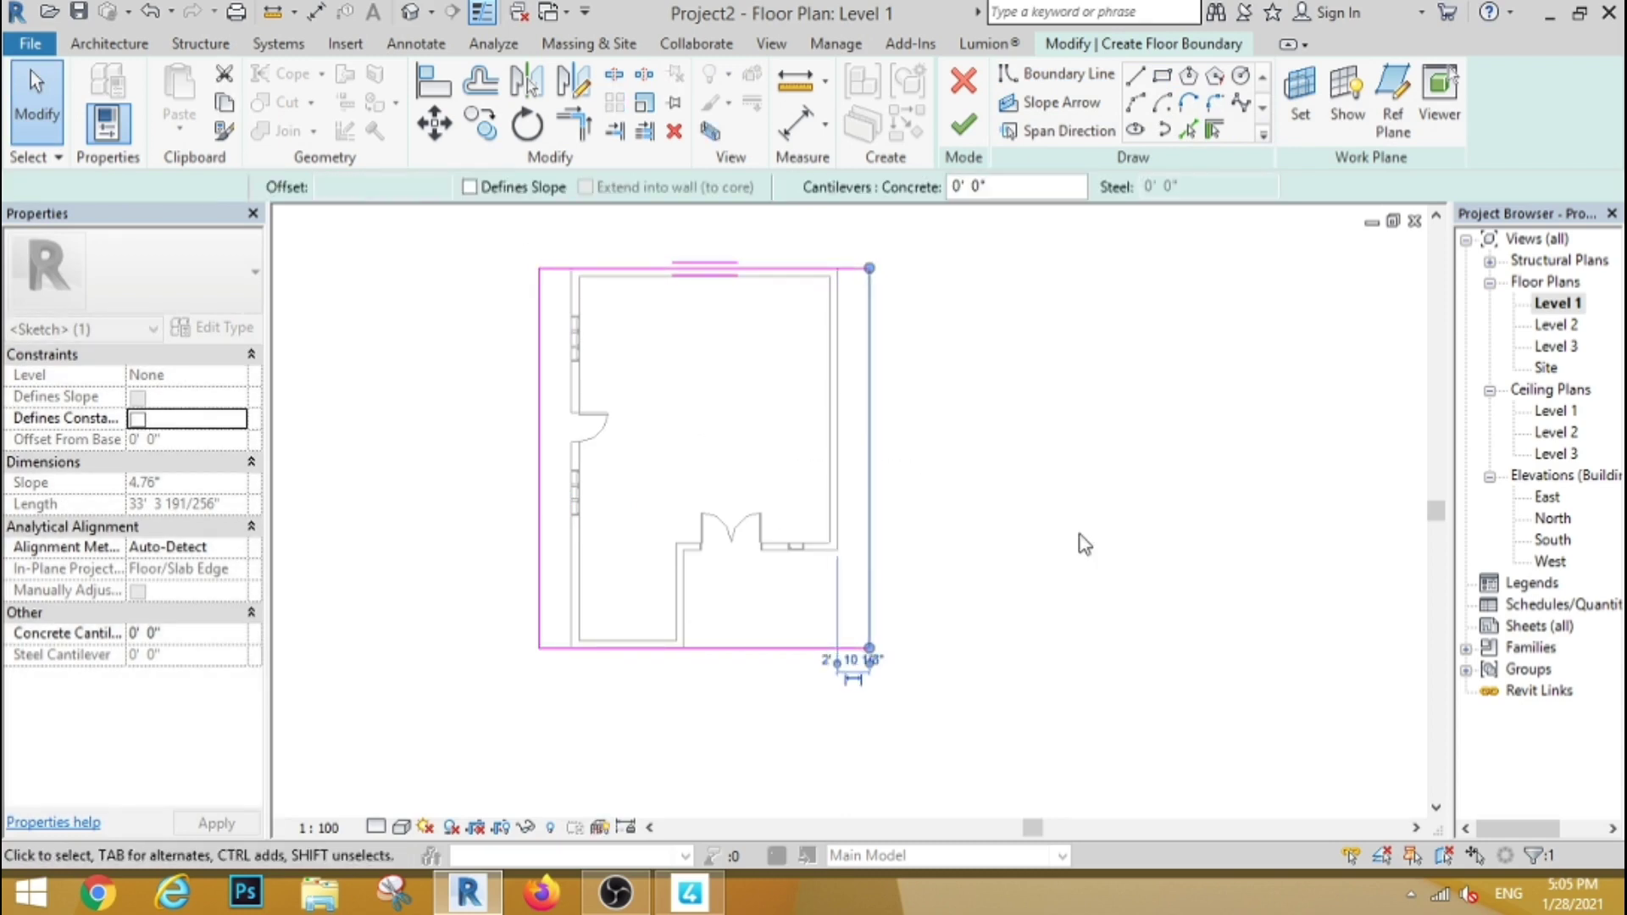
left_click(1079, 545)
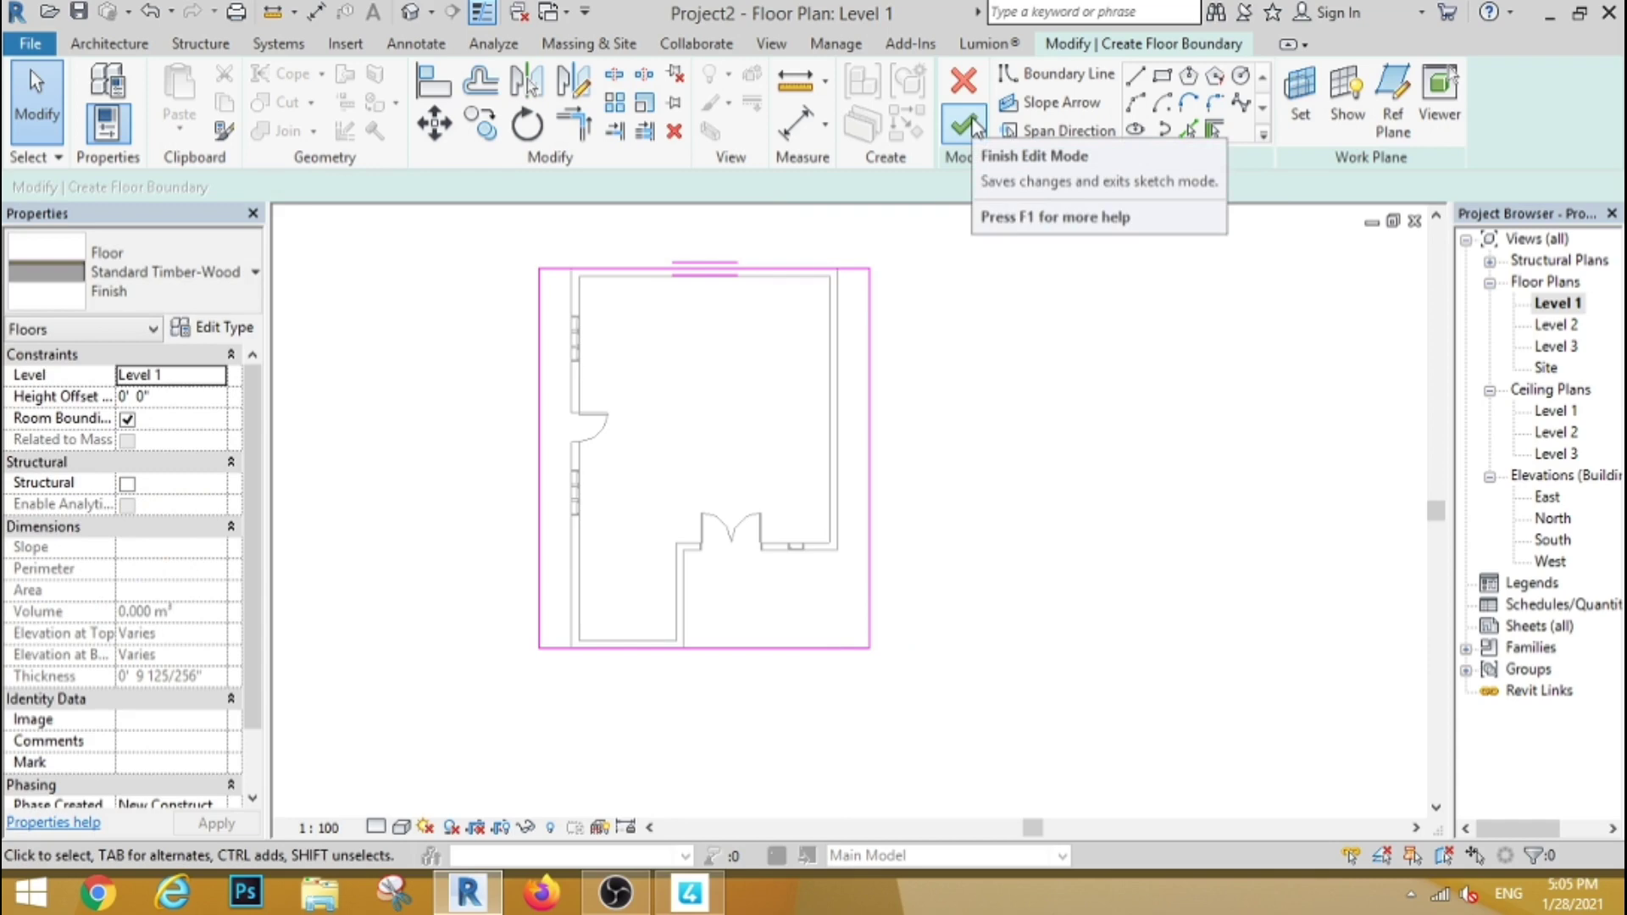
left_click(964, 125)
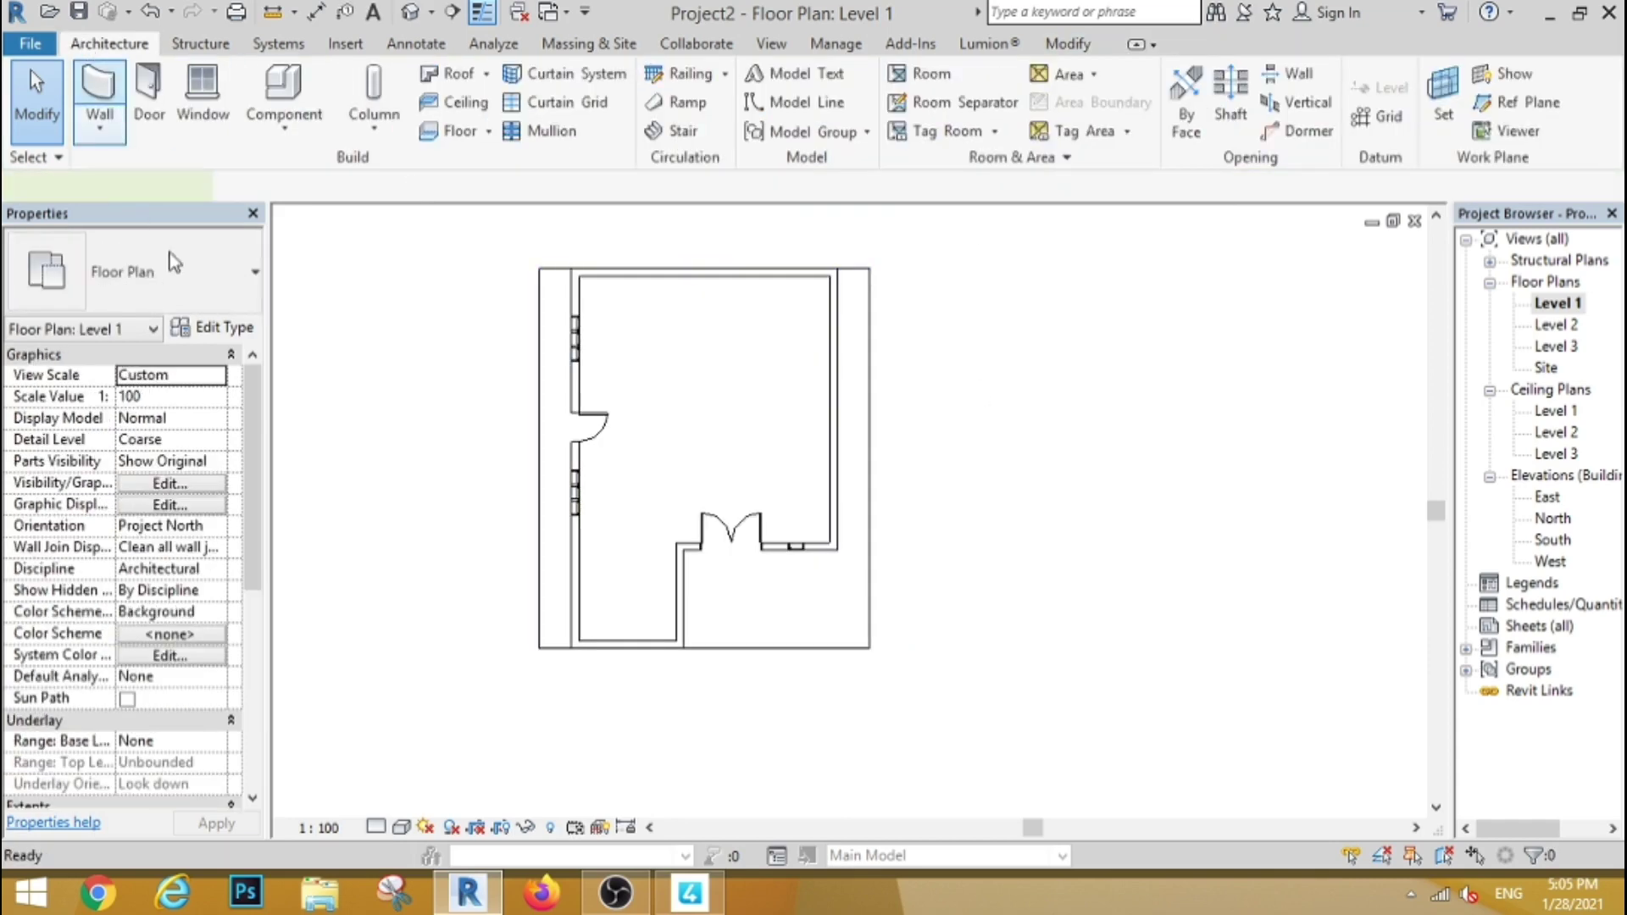
Step: Draw a chained Generic - 200mm low wall along the floor's left edge
key("w")
key("a")
left_click(227, 283)
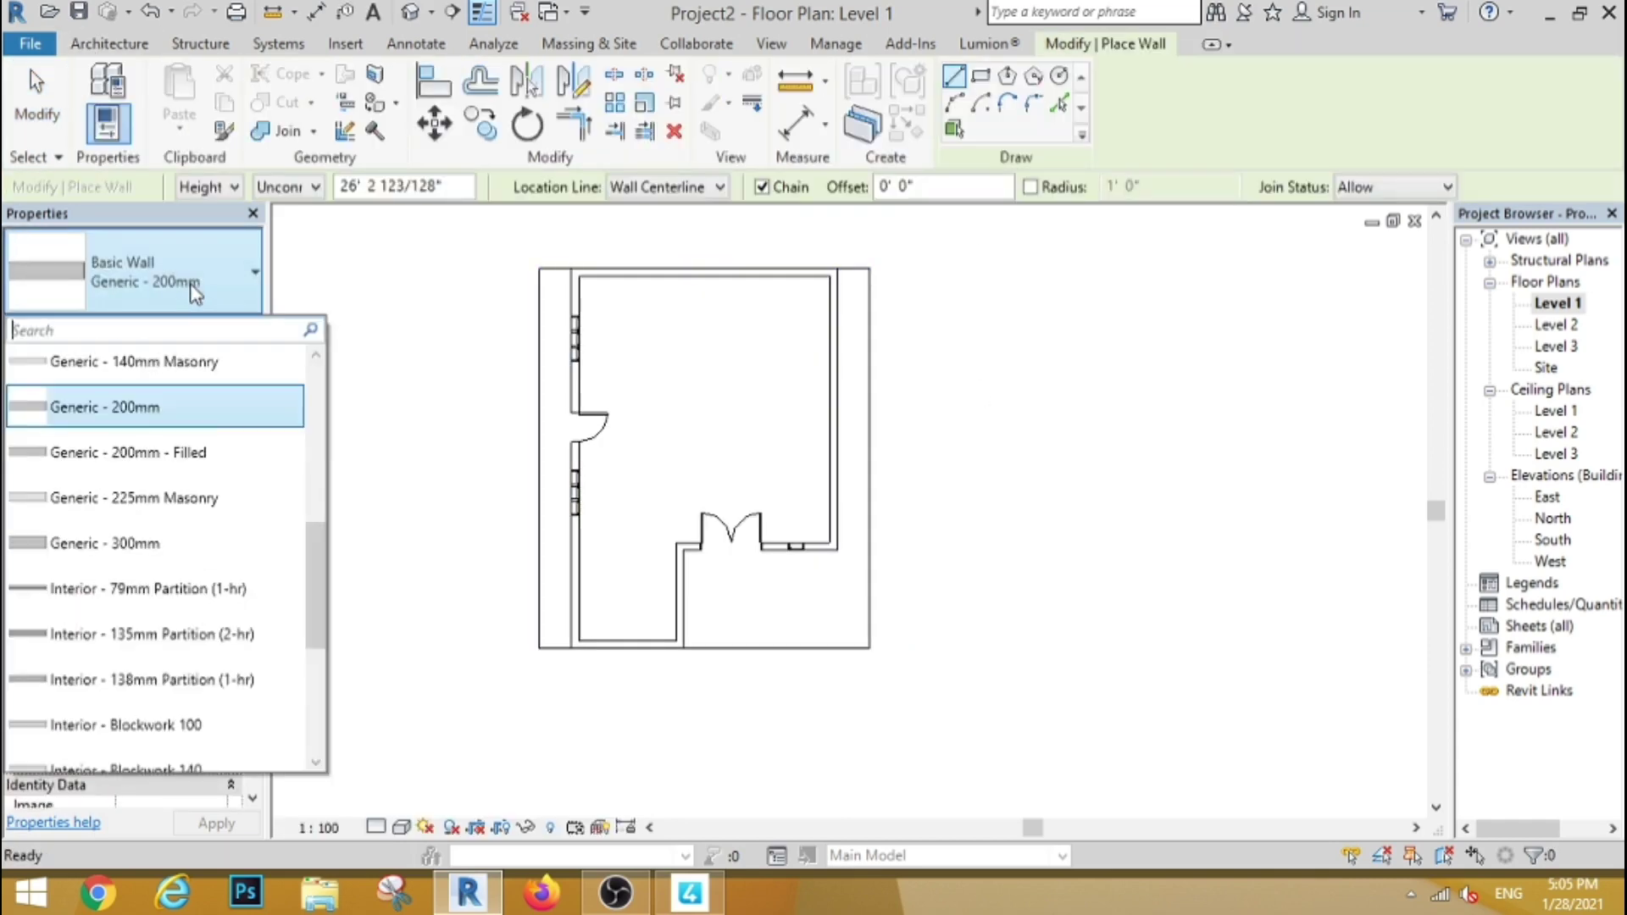
left_click(155, 414)
scroll(578, 262, "up", 4)
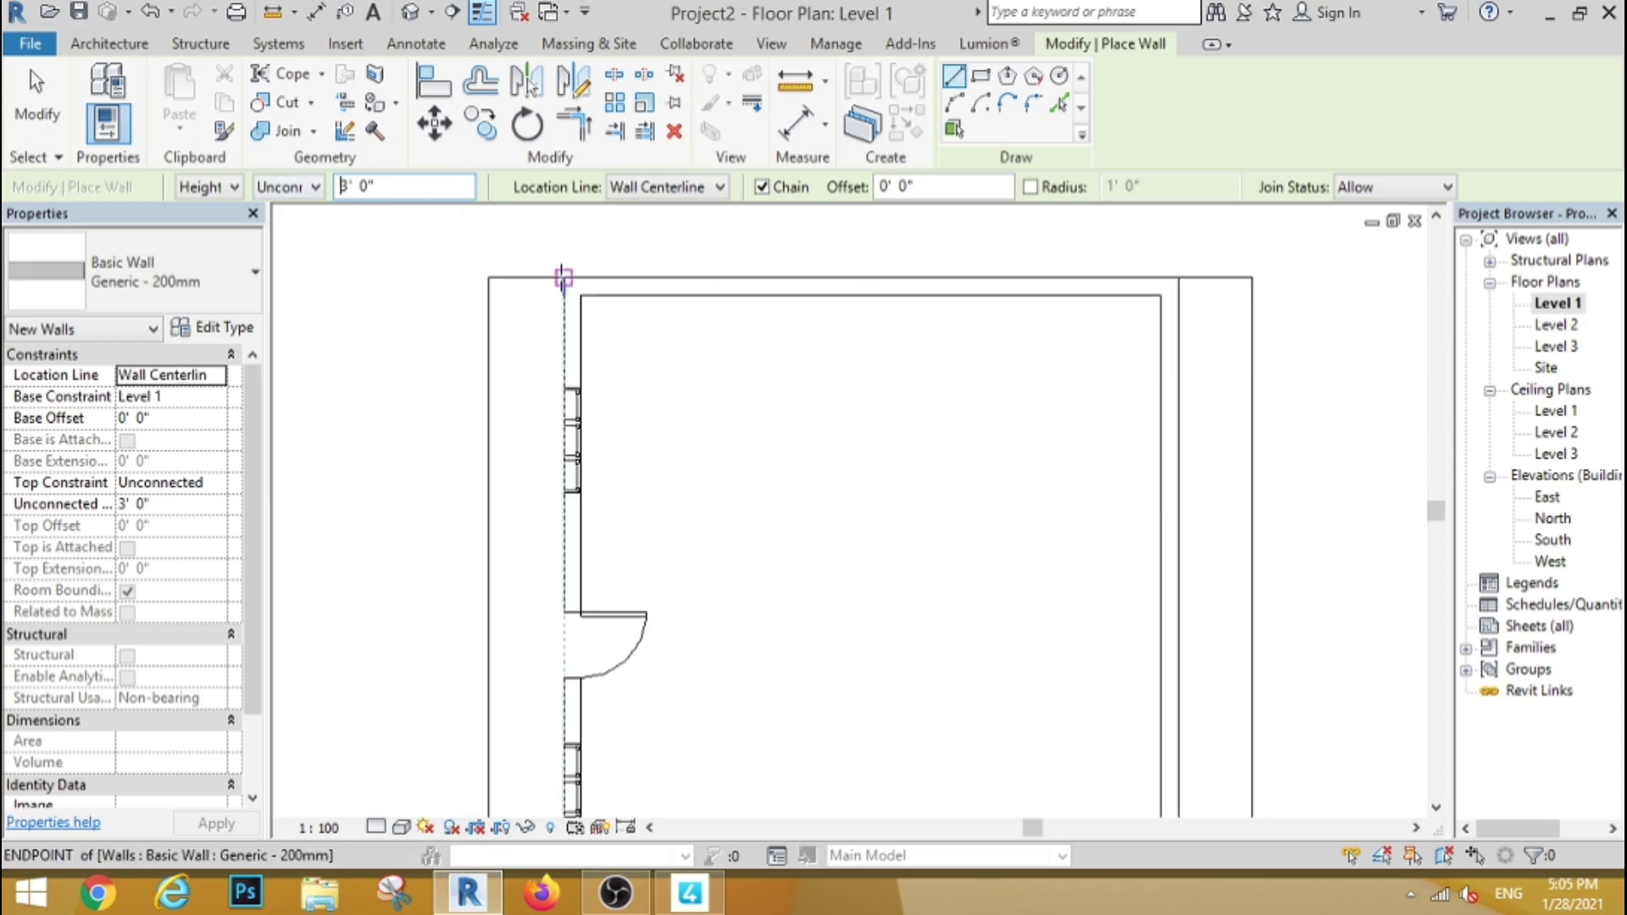
left_click(564, 277)
left_click(490, 278)
scroll(492, 280, "down", 3)
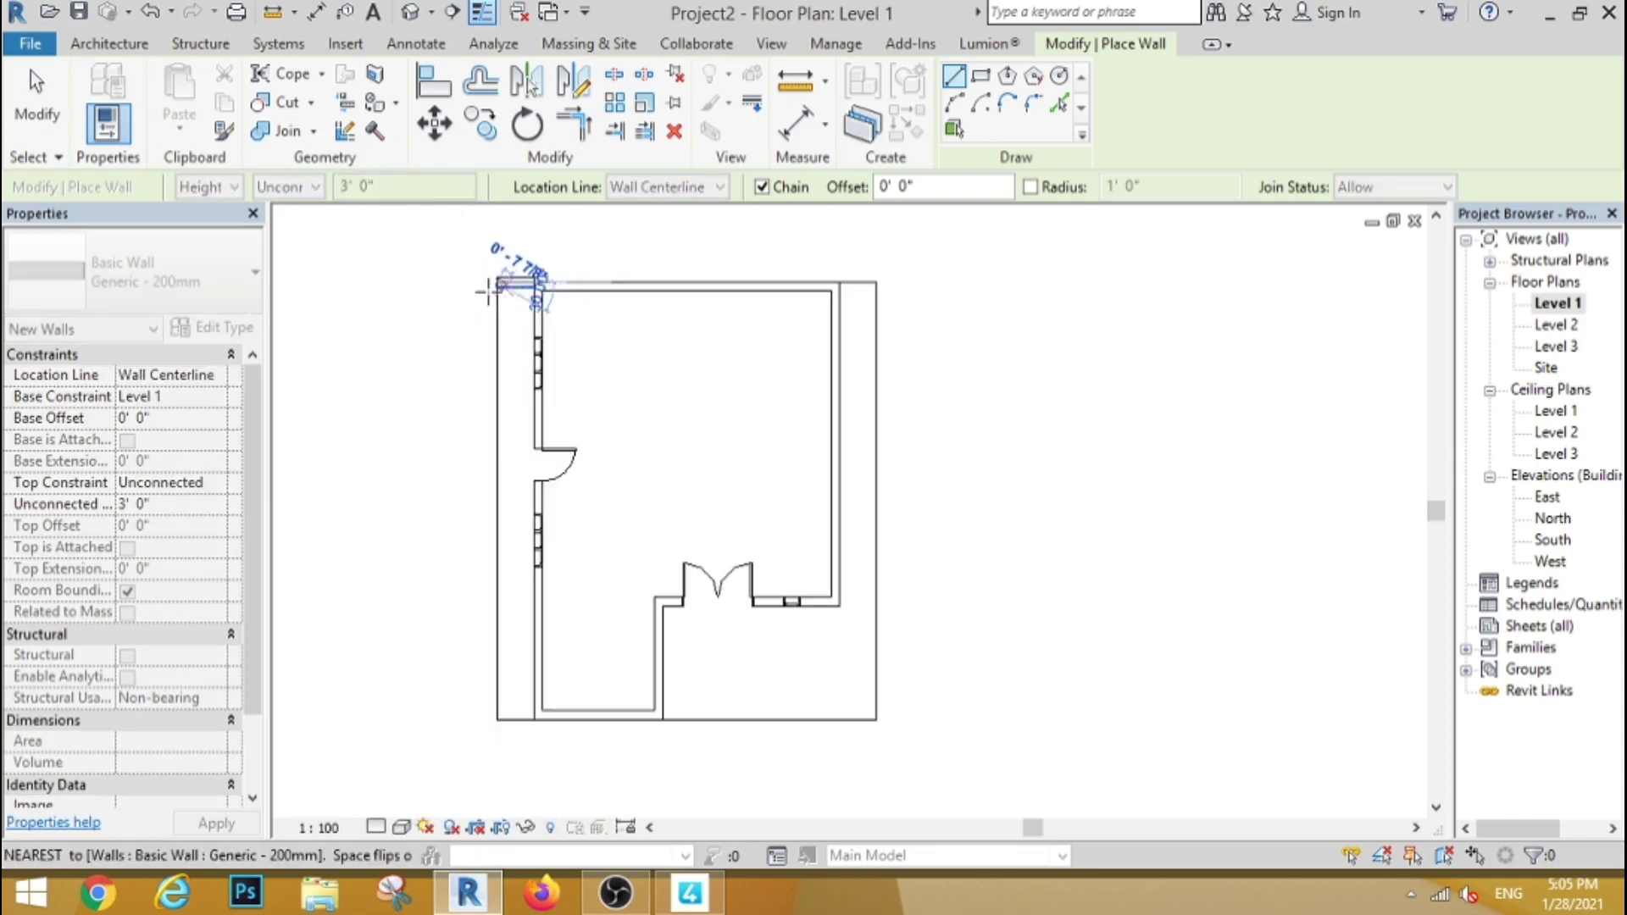
left_click(497, 721)
scroll(513, 721, "up", 3)
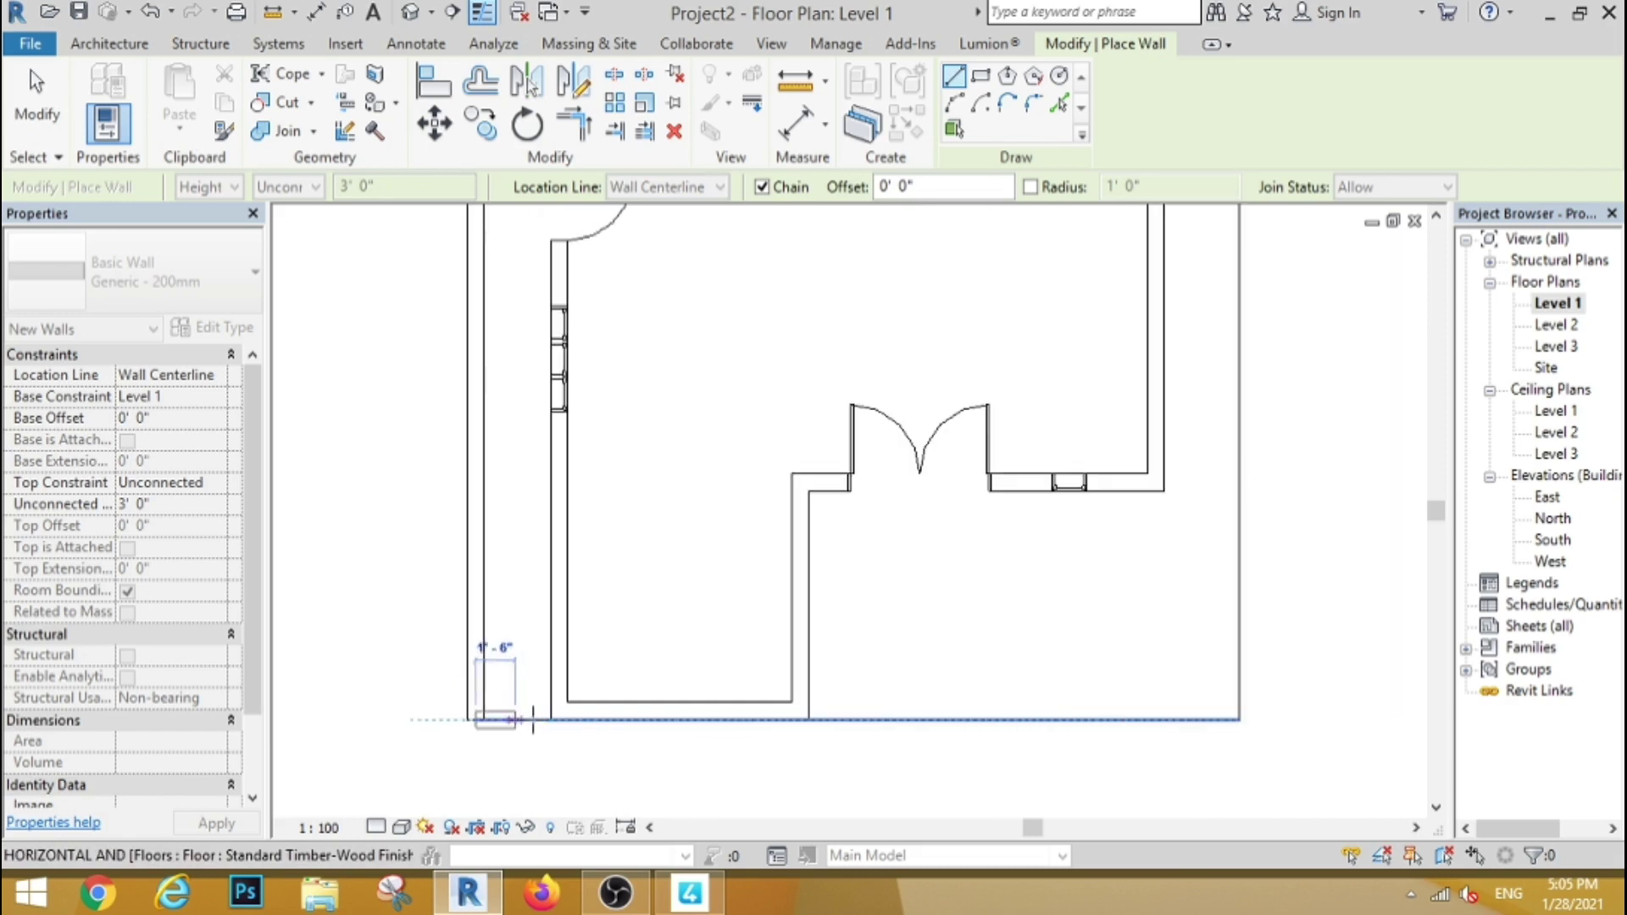
left_click(549, 721)
left_click(59, 112)
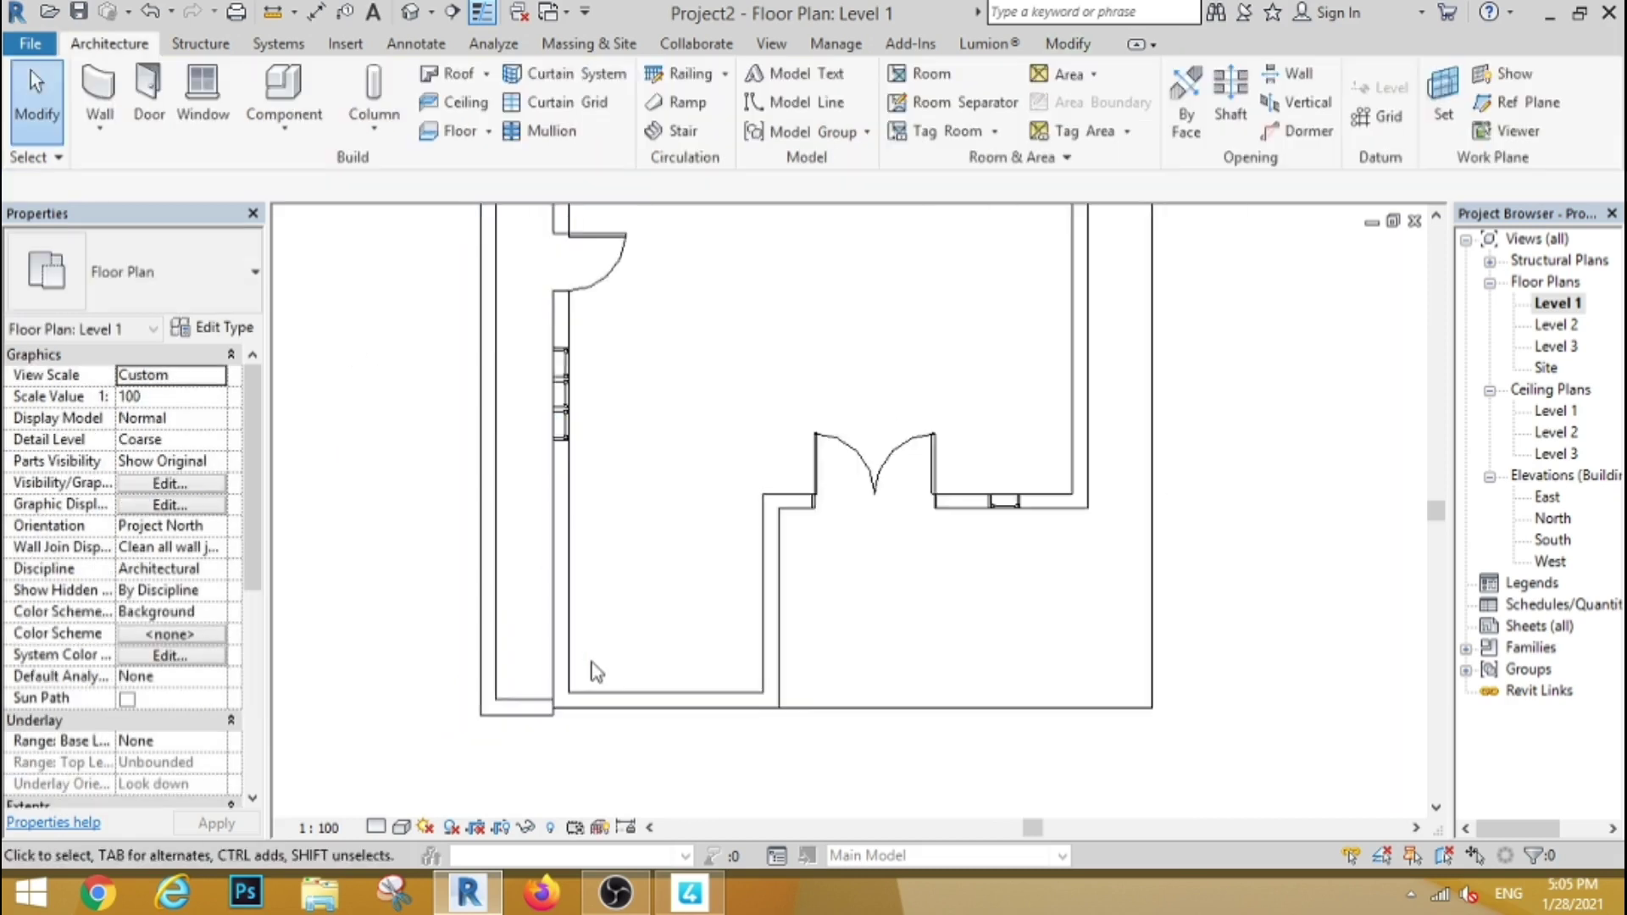
Step: Zoom out to the whole plan and select all the left low wall pieces
scroll(567, 516, "down", 4)
scroll(575, 504, "up", 2)
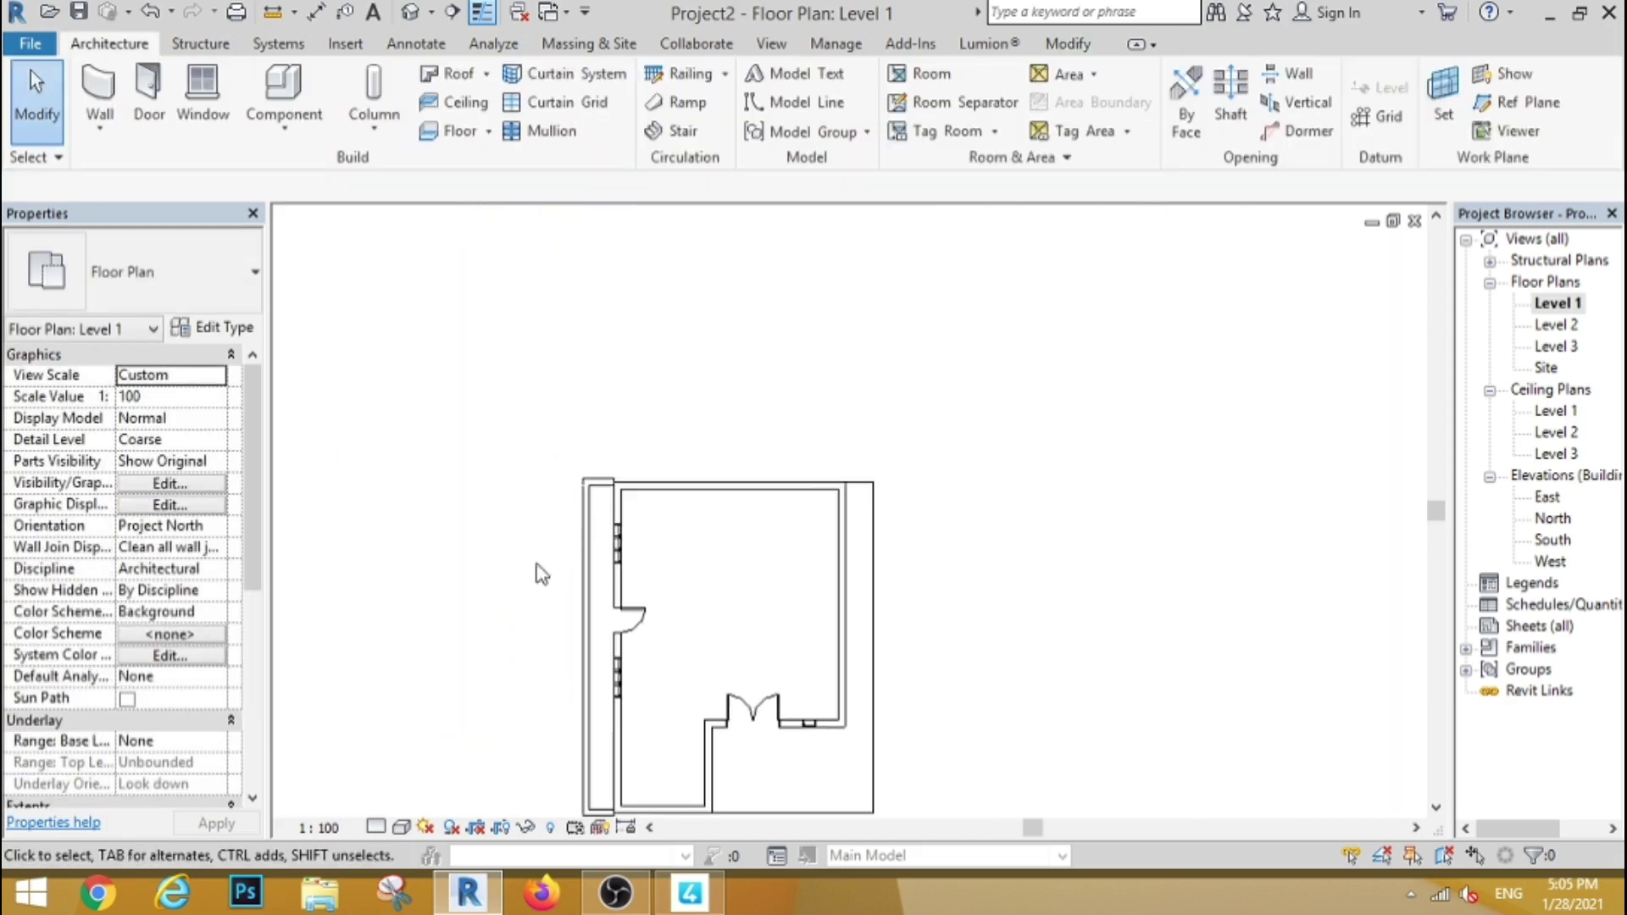
right_click(517, 593)
left_click(585, 432)
scroll(530, 585, "up", 3)
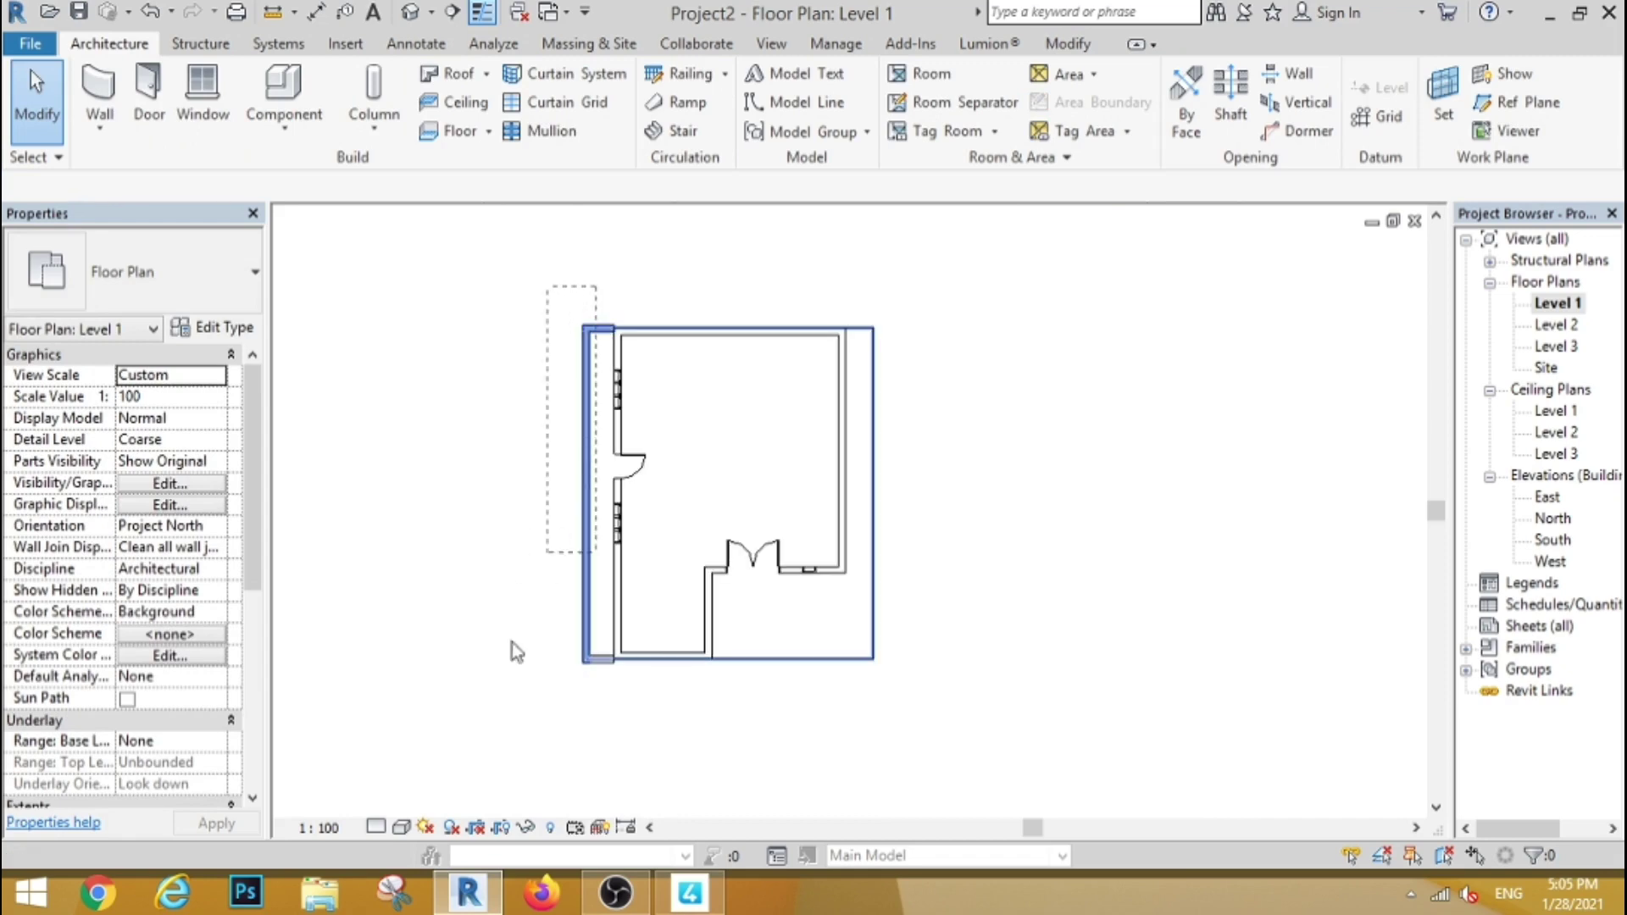
right_click(594, 707)
left_click(547, 688)
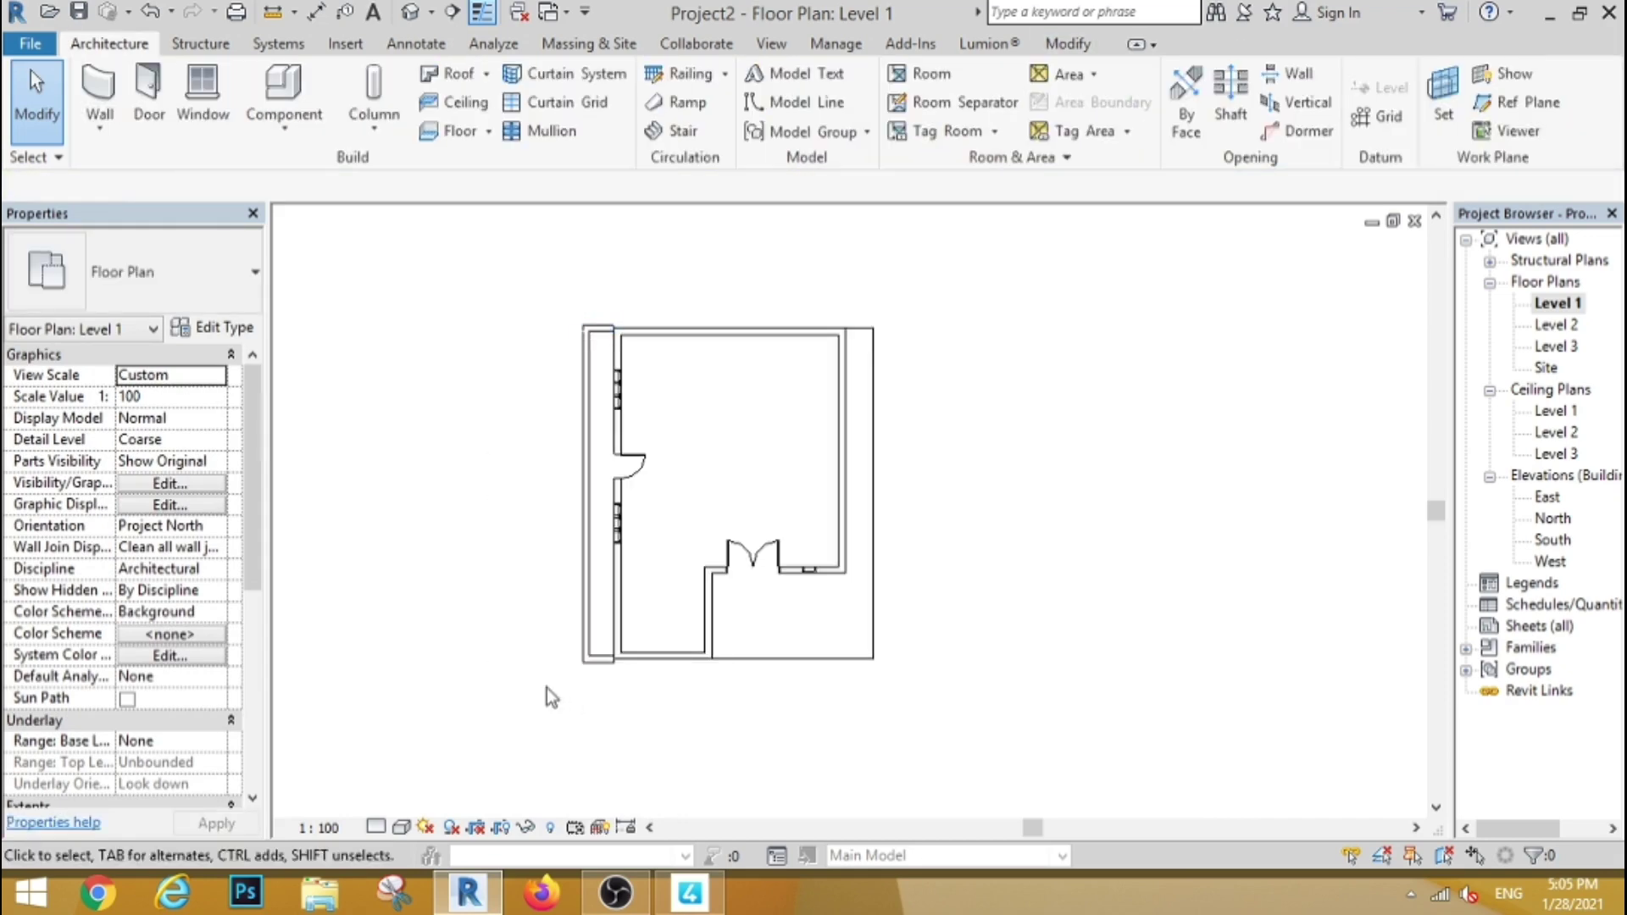
left_click_drag(582, 704, 558, 651)
mouse_move(546, 287)
left_mouse_down()
mouse_move(602, 483)
mouse_move(614, 733)
left_mouse_up()
left_click(588, 647, "ctrl")
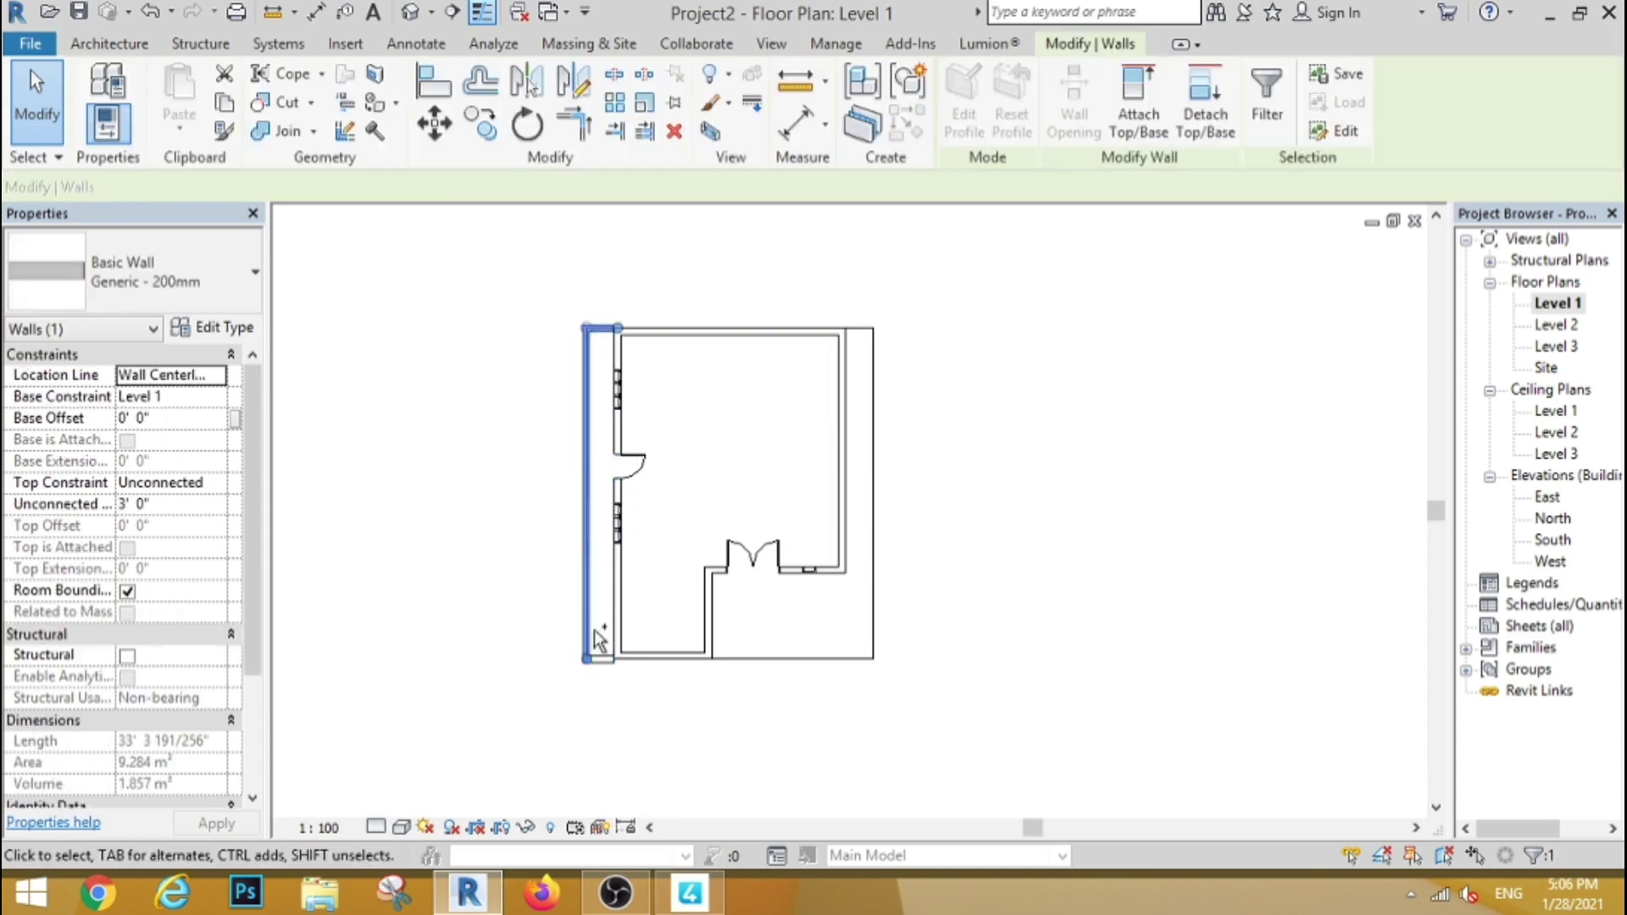
Step: Mirror a copy of the low walls to the right edge and view the house in 3D
left_click(560, 94)
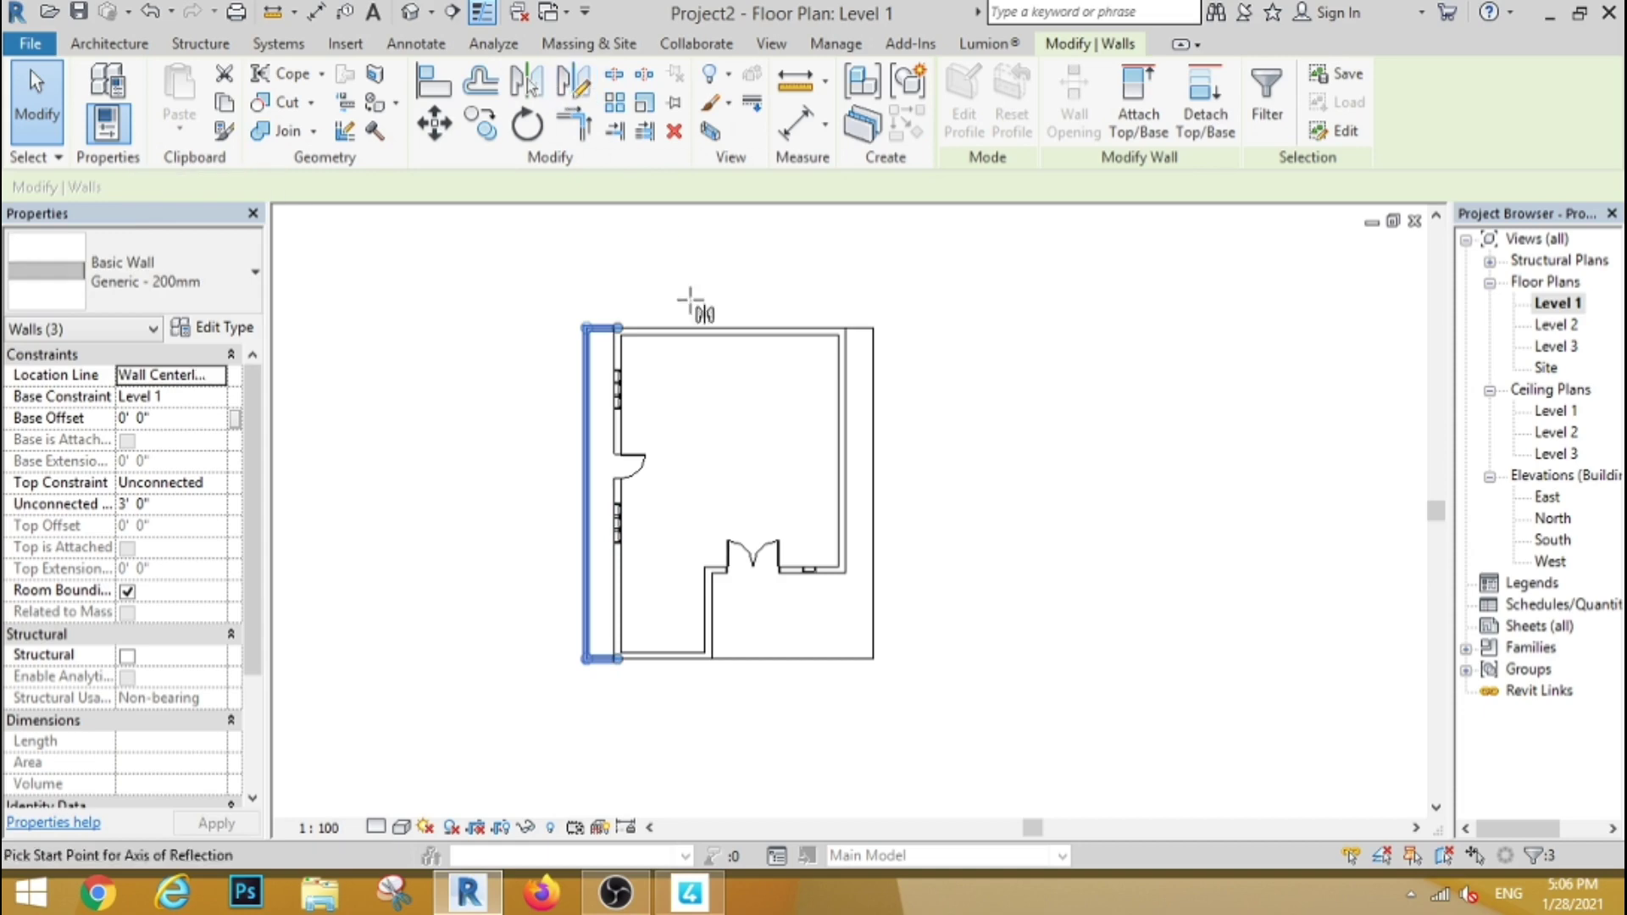
left_click(730, 335)
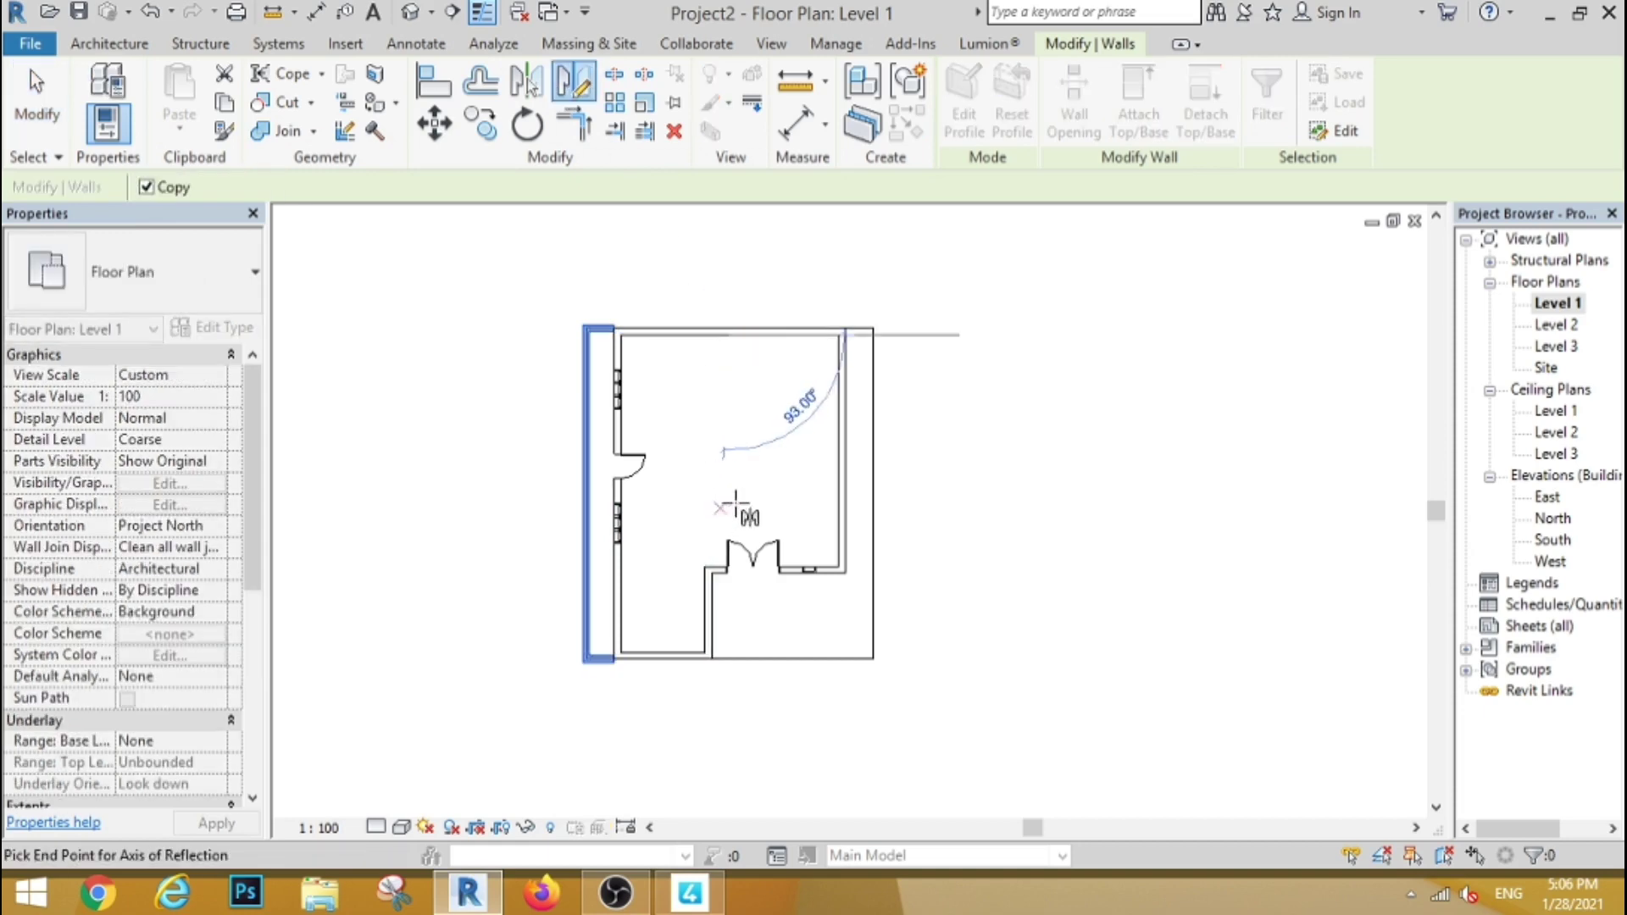
left_click(729, 479)
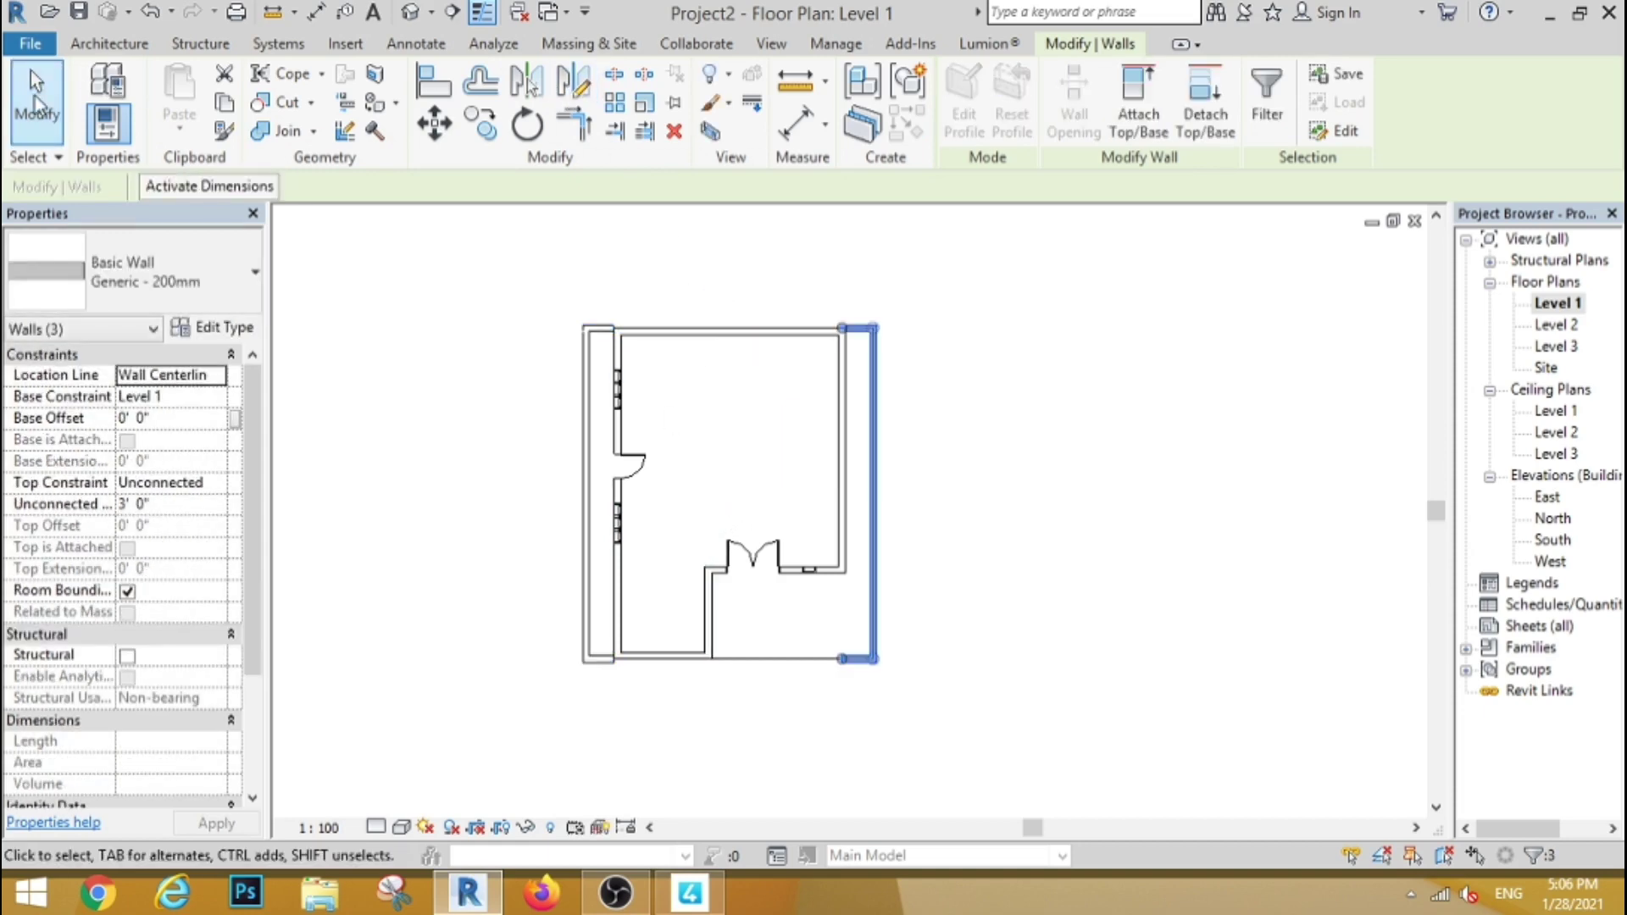
left_click(36, 103)
left_click(413, 20)
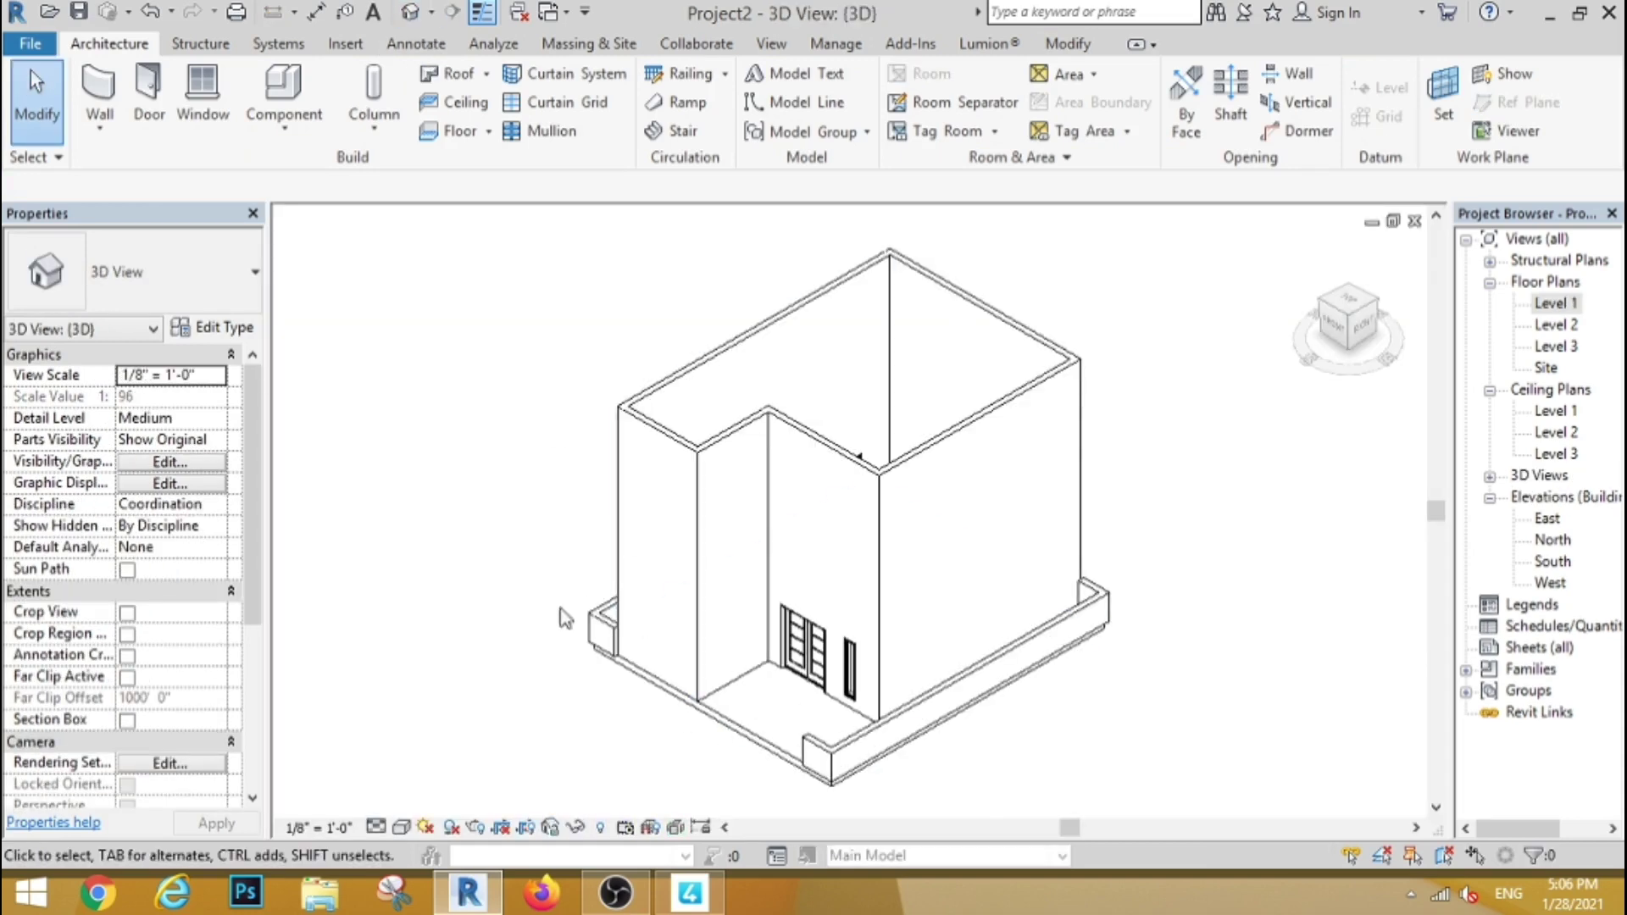
Step: From the South elevation, set all house walls' Top Constraint to Up to level: Level 2, then return to 3D
middle_click_drag(566, 619, 1422, 380, "shift")
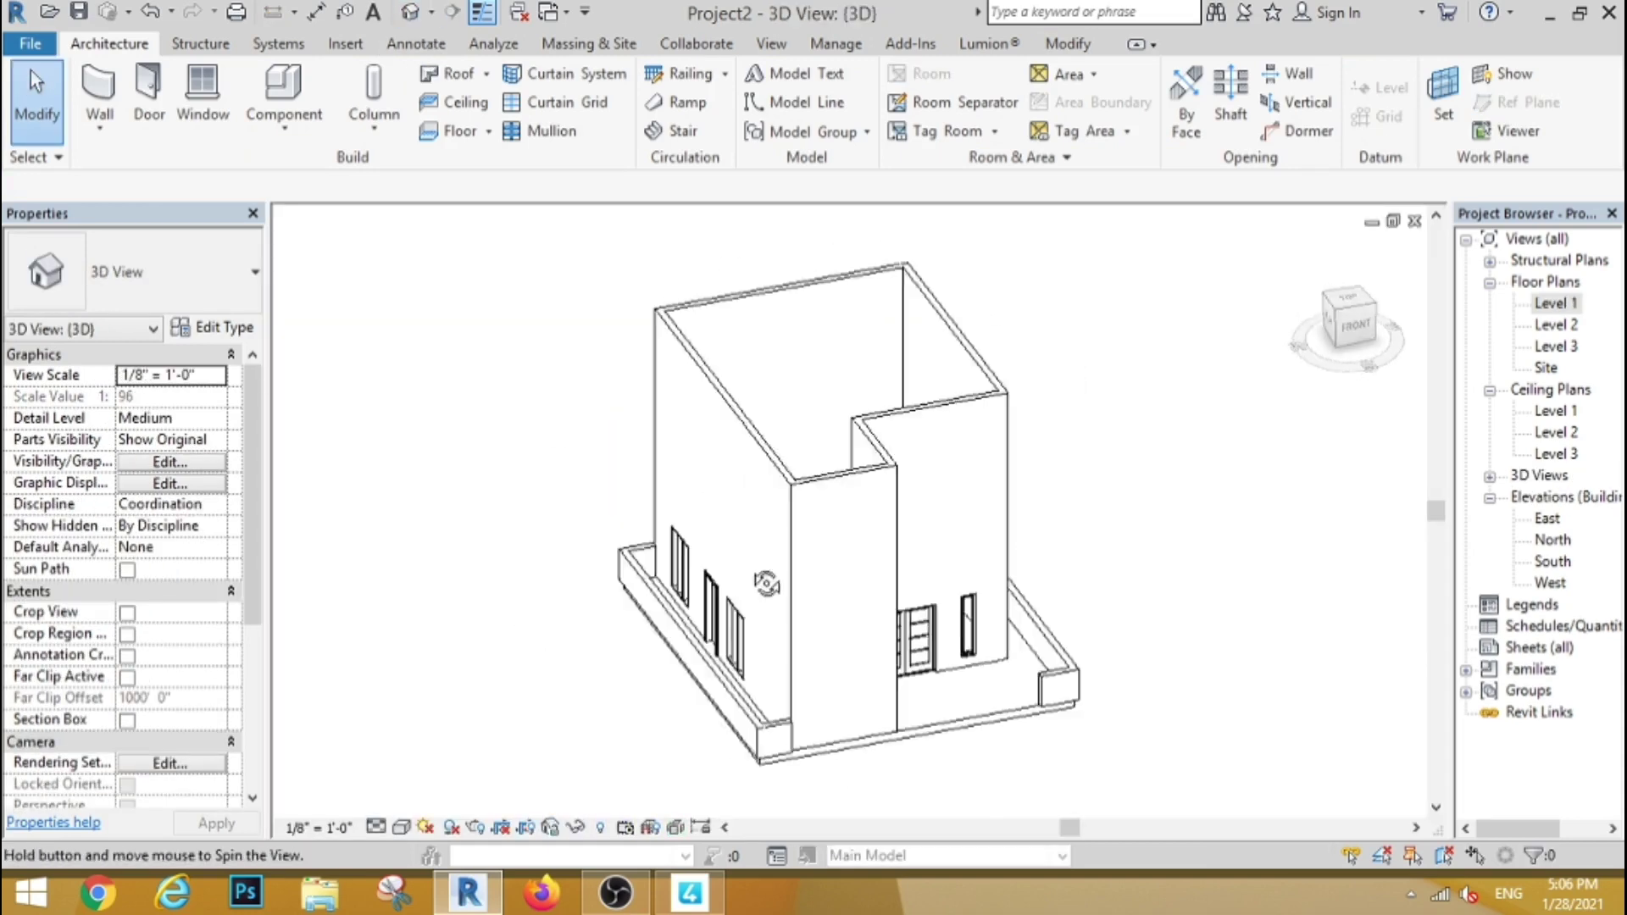
double_click(1552, 559)
left_click_drag(930, 420, 432, 409)
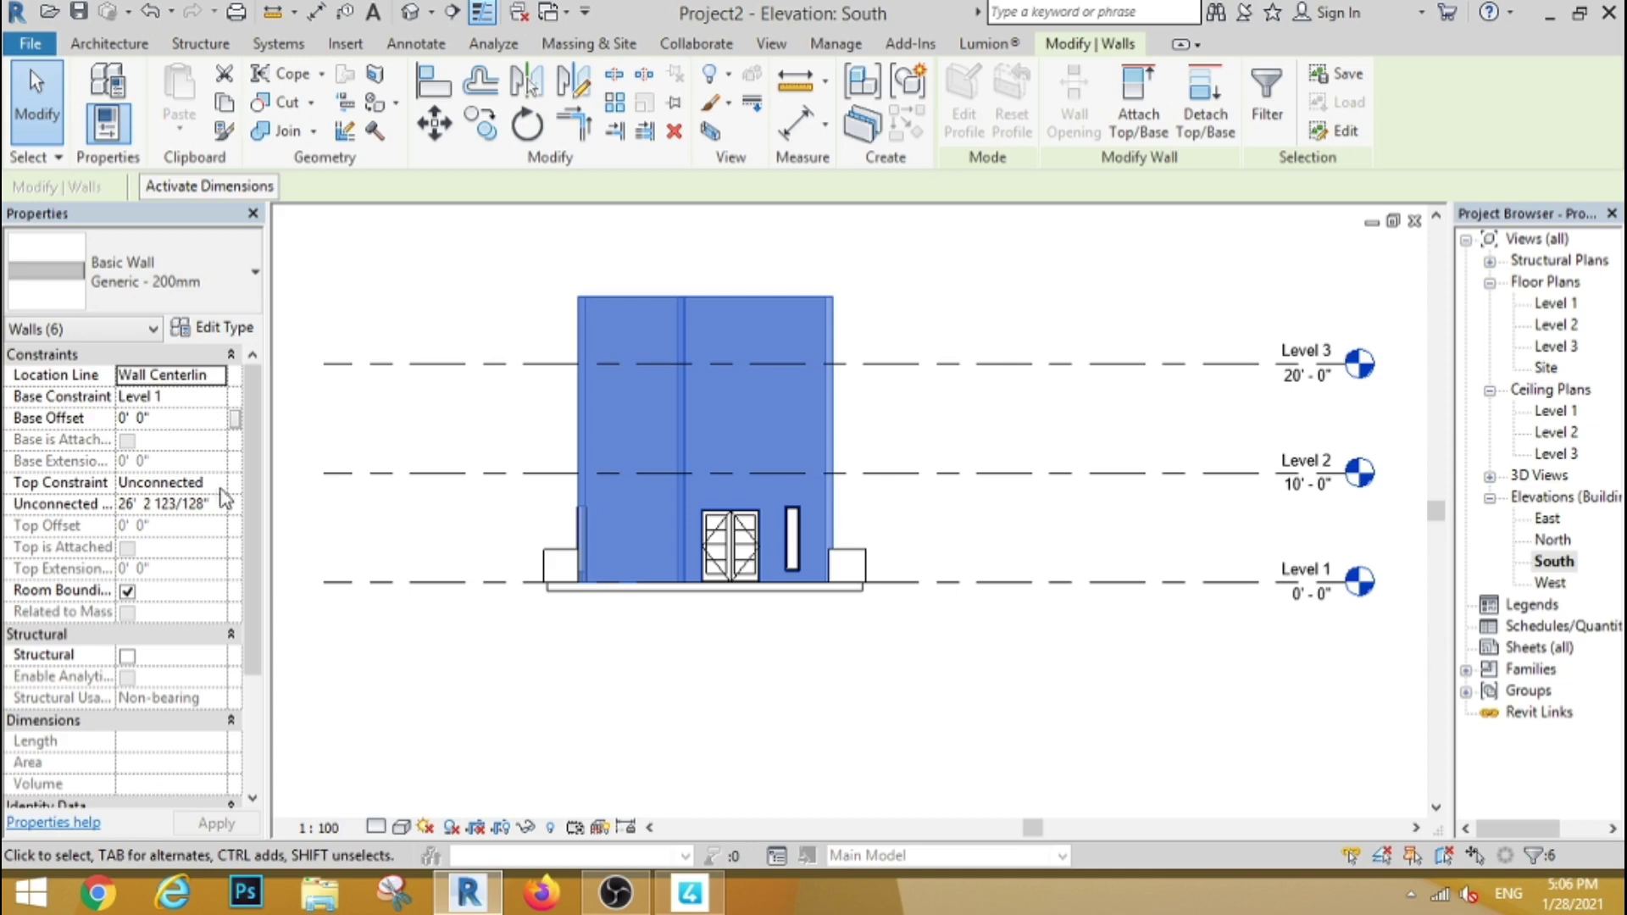
left_click(220, 489)
left_click(219, 543)
left_click(522, 664)
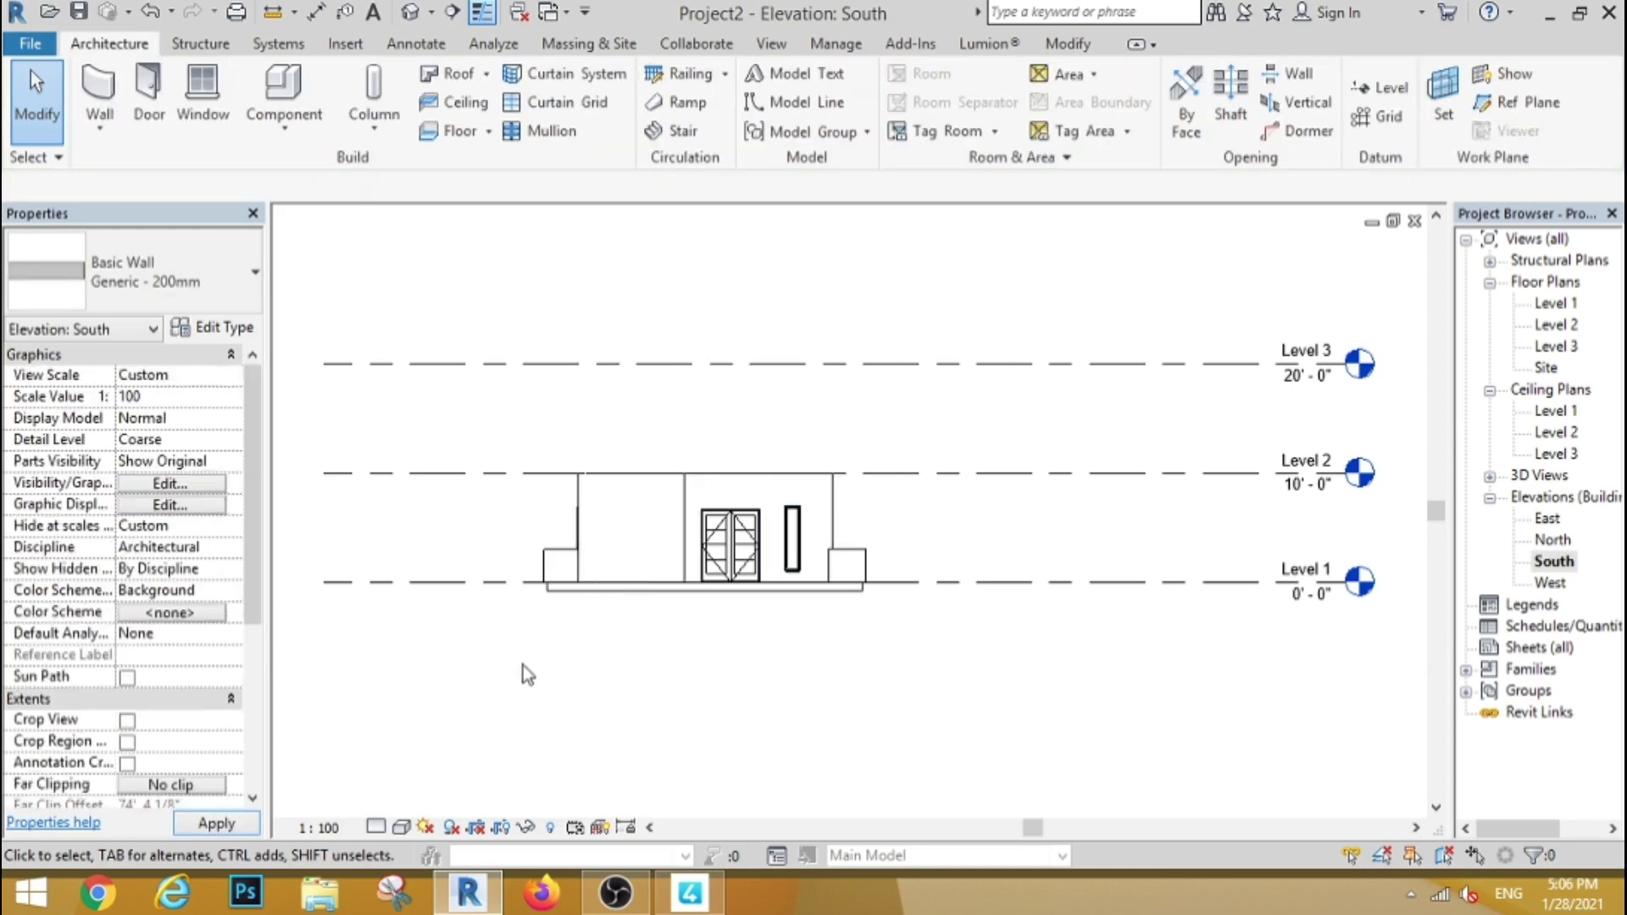
left_click(410, 14)
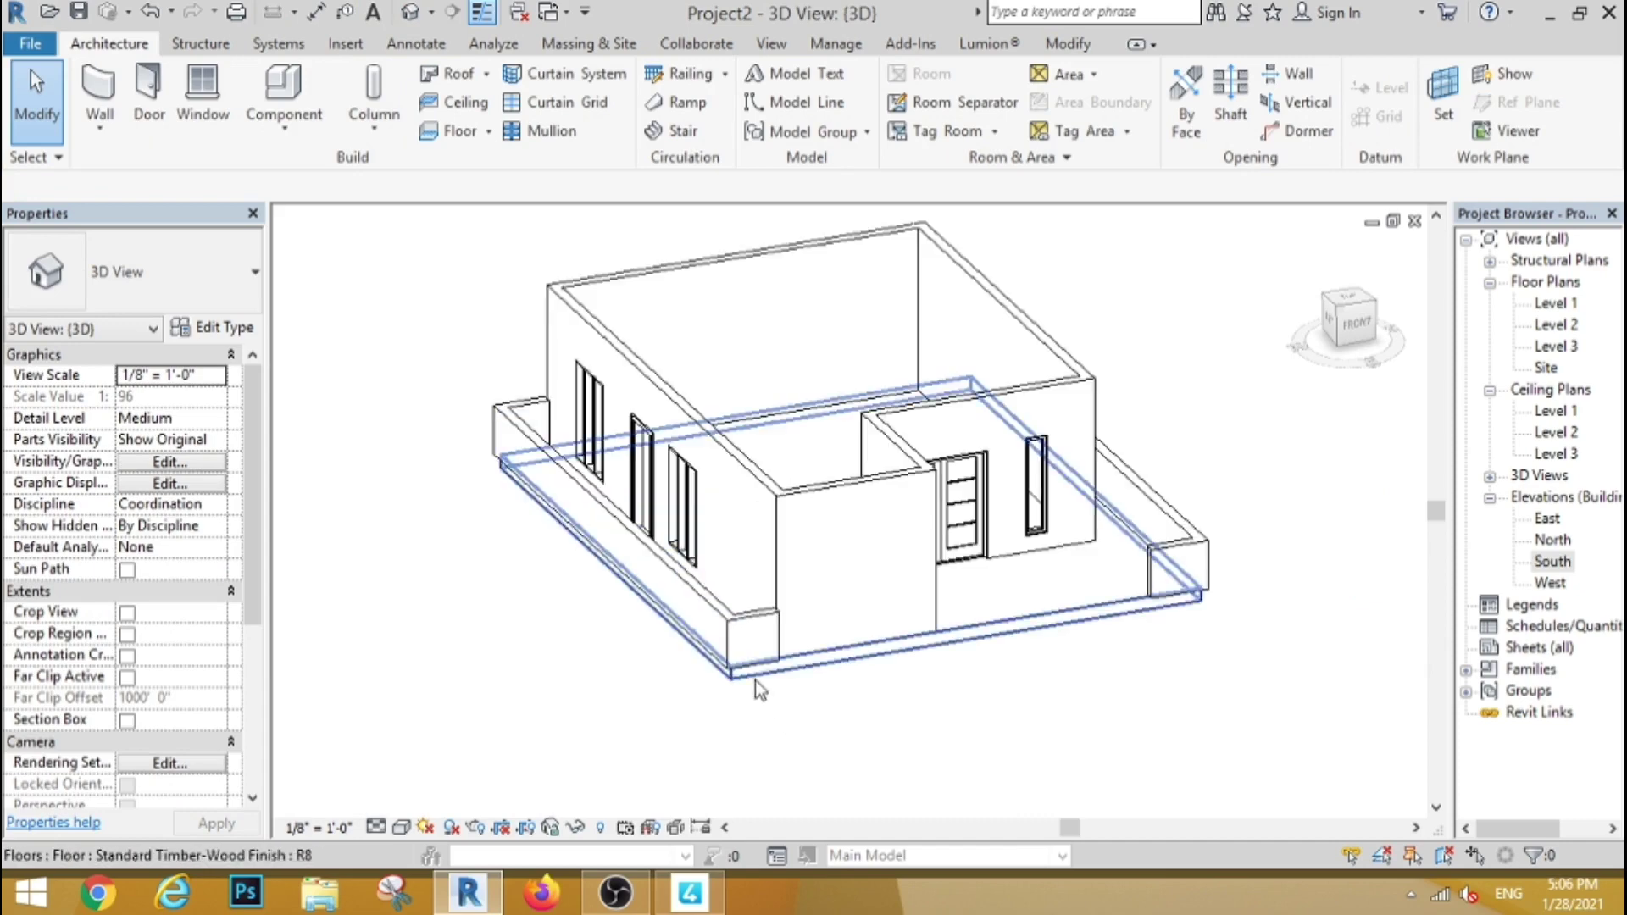
Step: Select the ground floor slab together with all its low border wall pieces
left_click(755, 679)
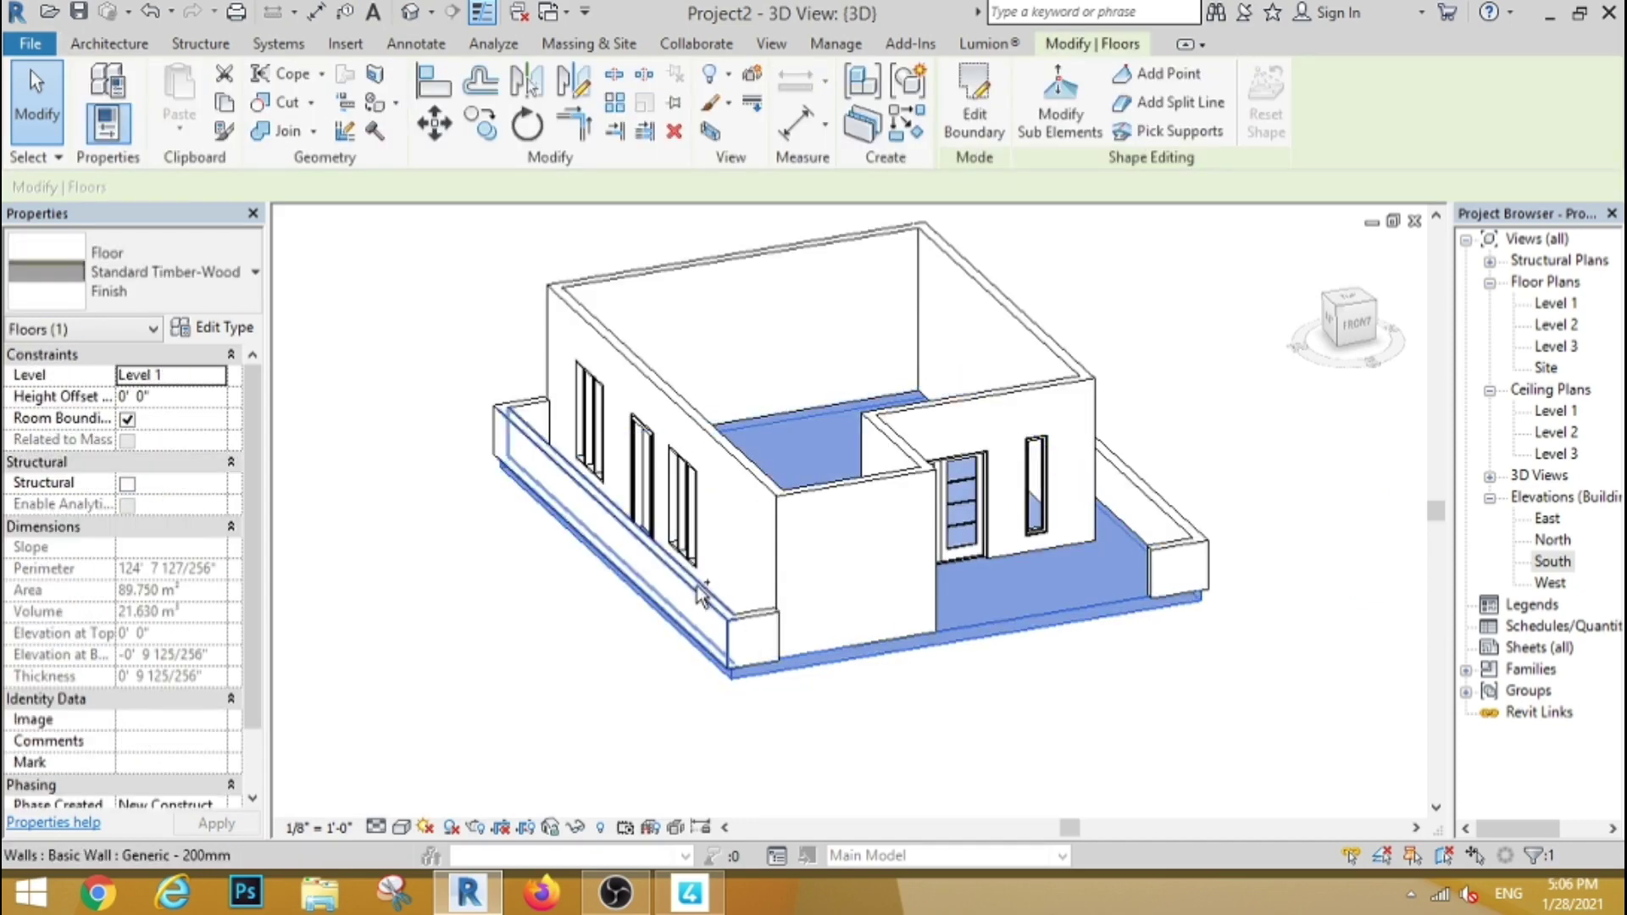
left_click(702, 602, "ctrl")
left_click(752, 631, "ctrl")
left_click(519, 410, "ctrl")
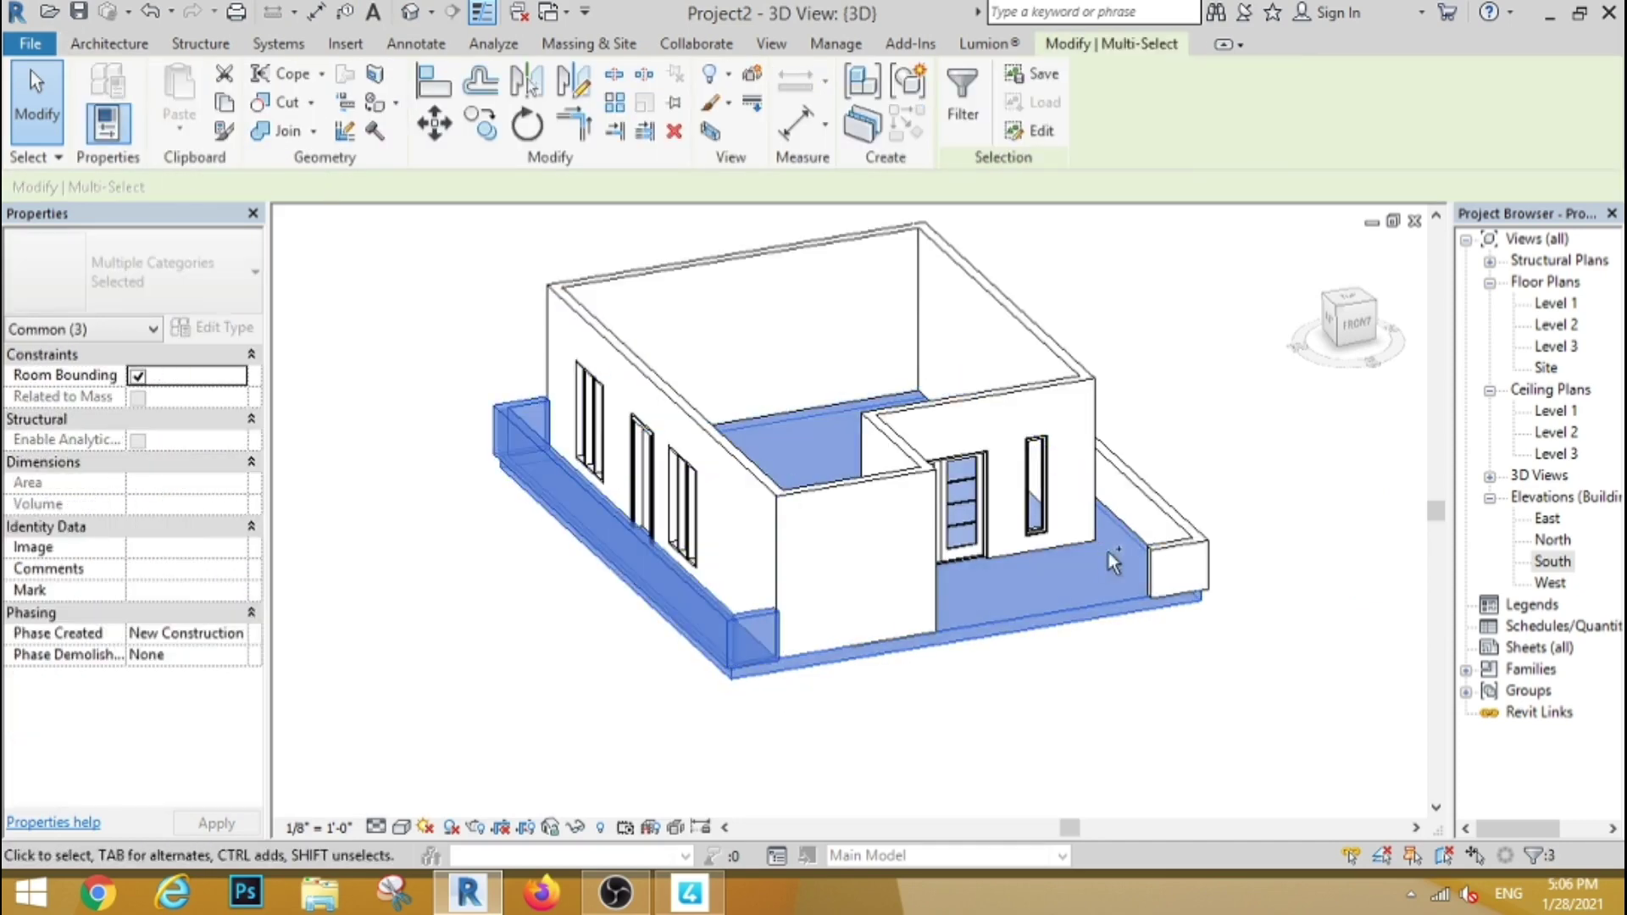
left_click(1174, 558, "ctrl")
left_click(1153, 509, "ctrl")
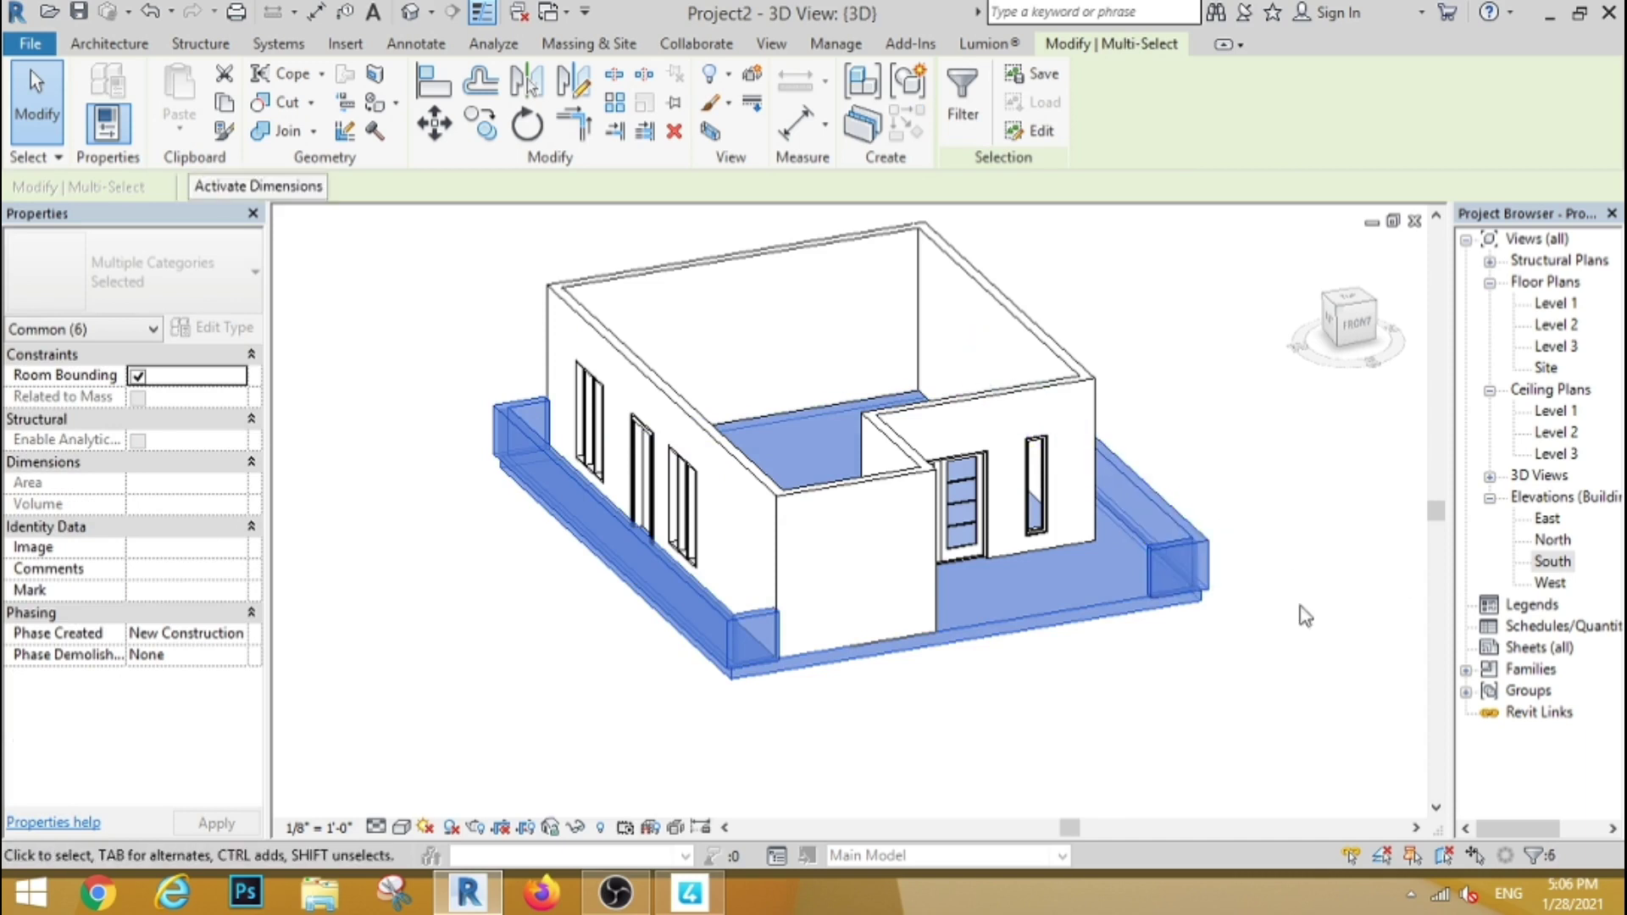
Step: Copy the slab and low walls and paste them aligned onto Level 2 and Level 3
left_click(234, 111)
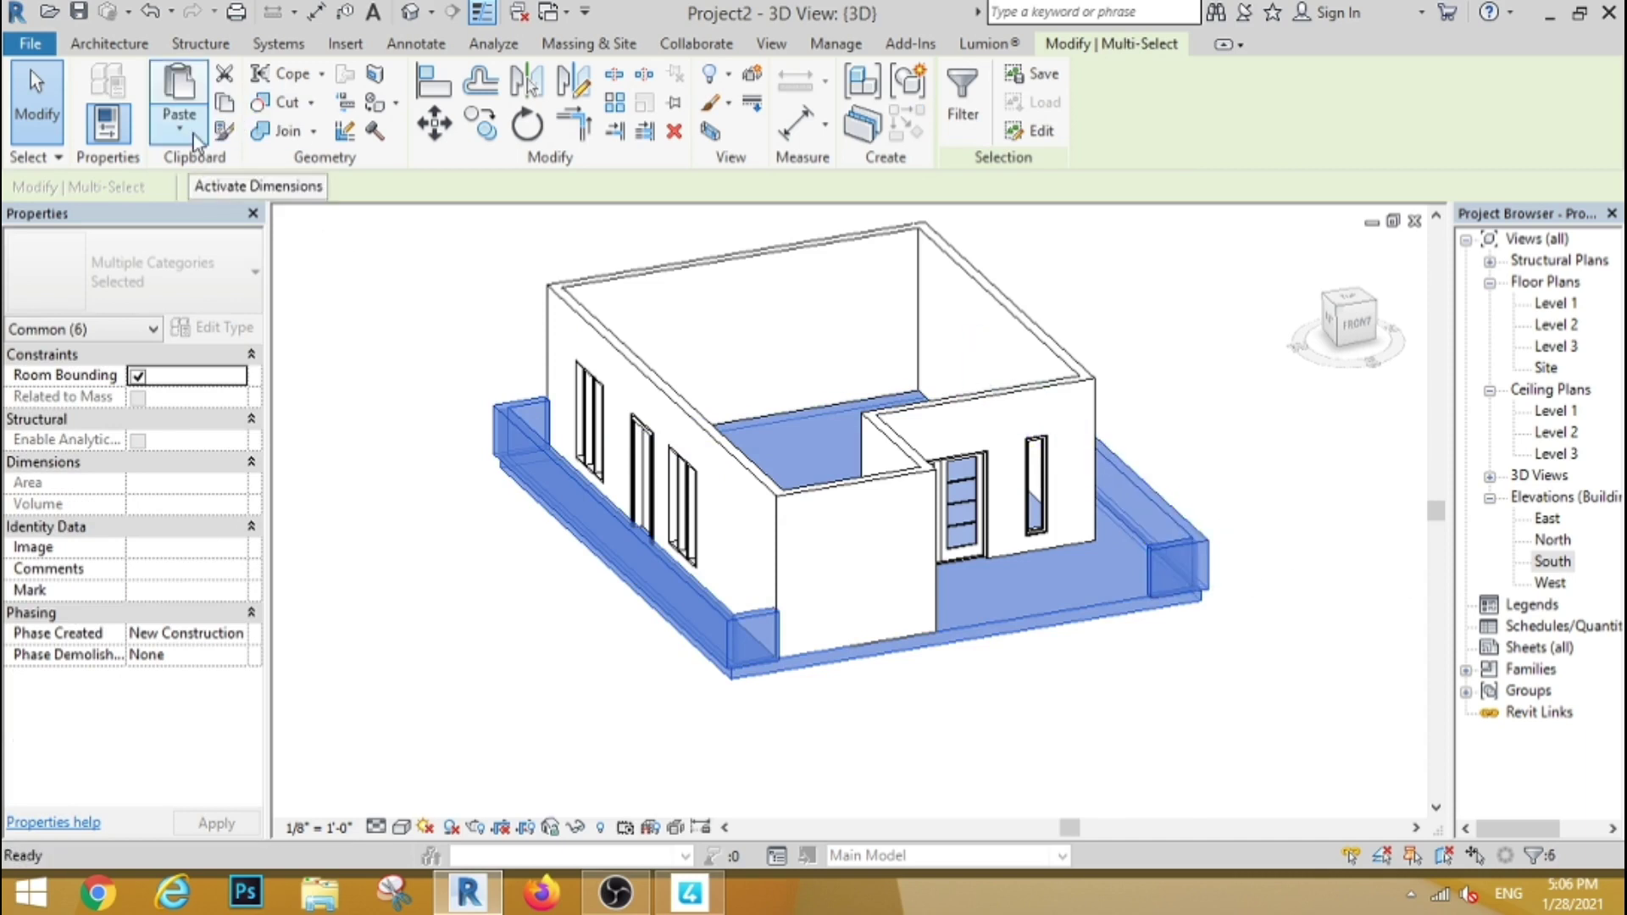
left_click(179, 129)
left_click(271, 210)
left_click(709, 301)
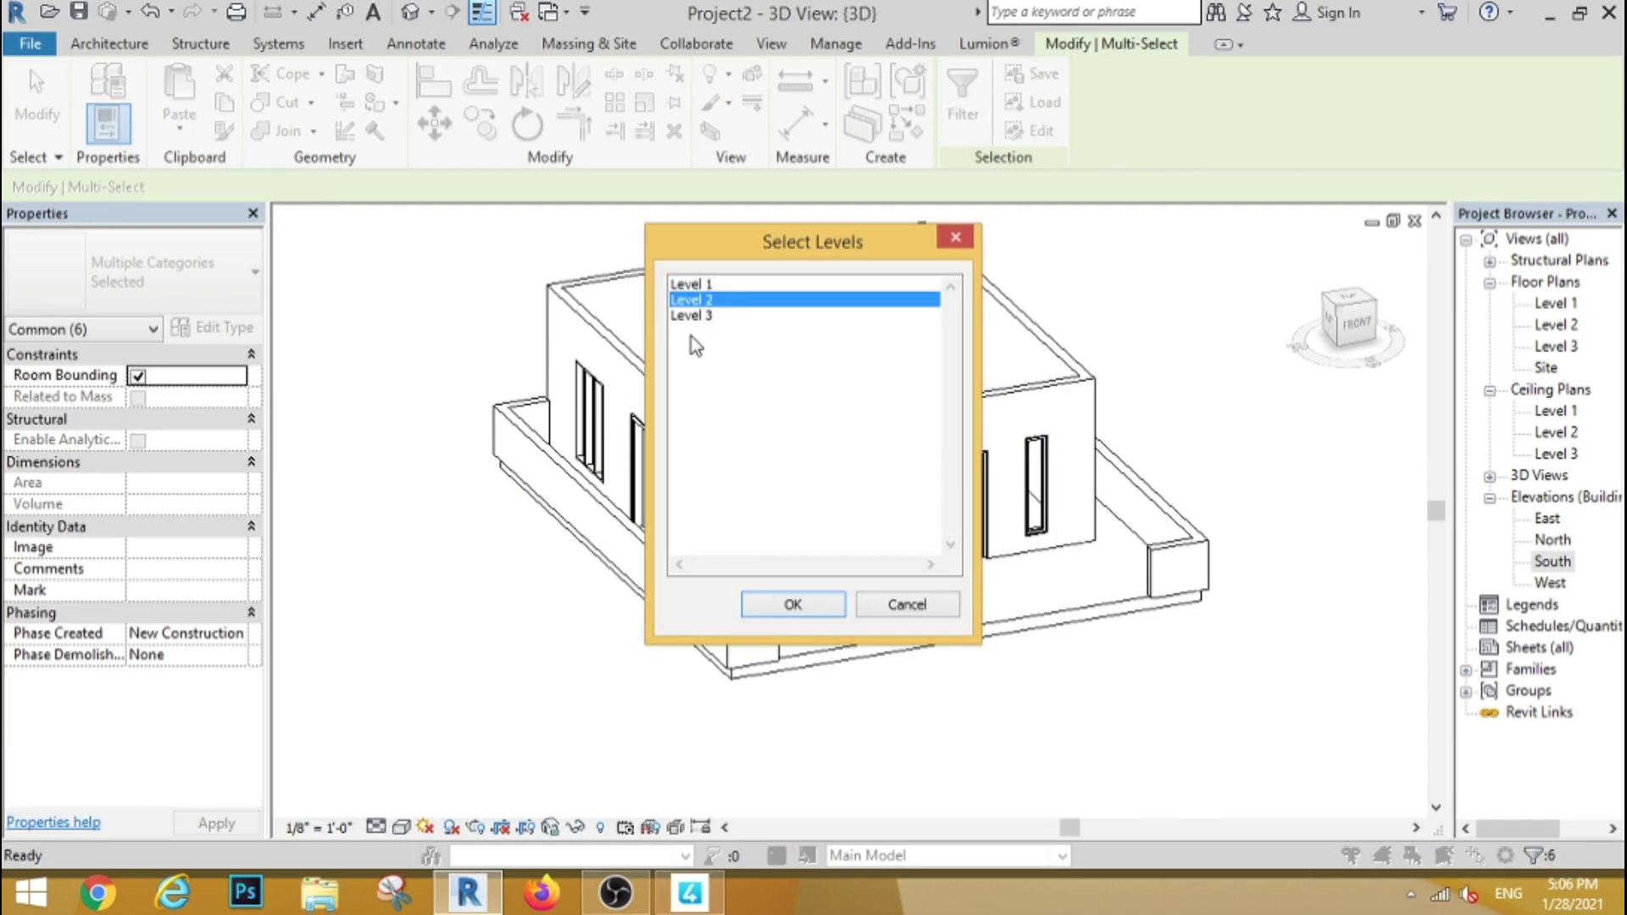
left_click(691, 319, "ctrl")
left_click(795, 605)
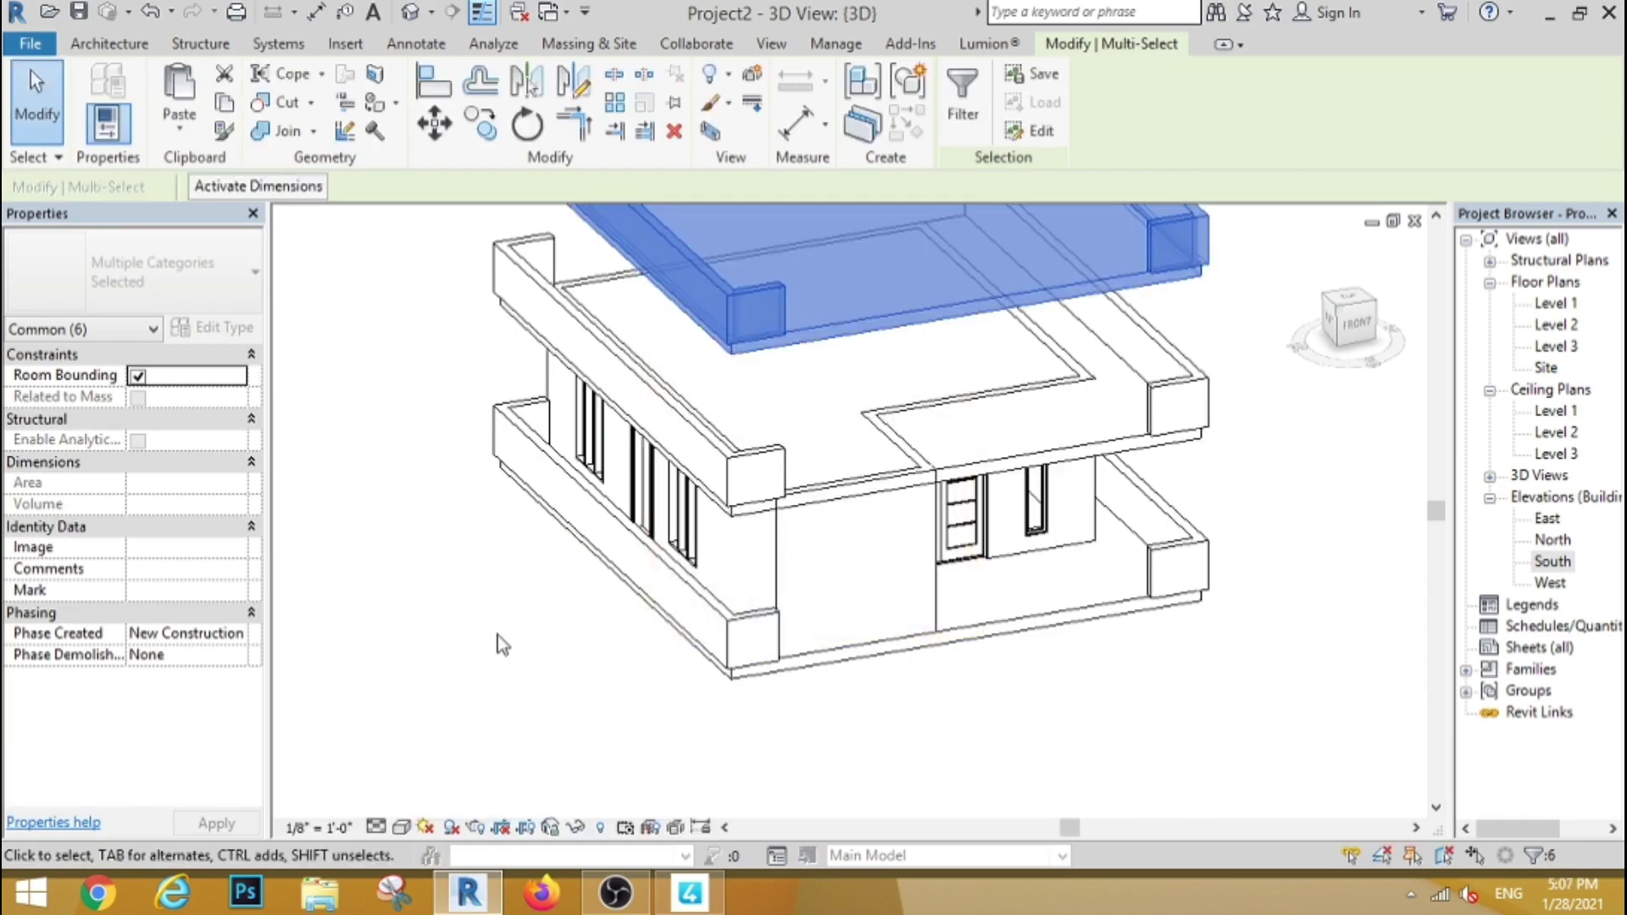
Step: Clear the pasted selection and open the Level 1 floor plan
key("Escape")
scroll(529, 532, "down", 3)
scroll(542, 534, "up", 2)
scroll(542, 534, "up", 3)
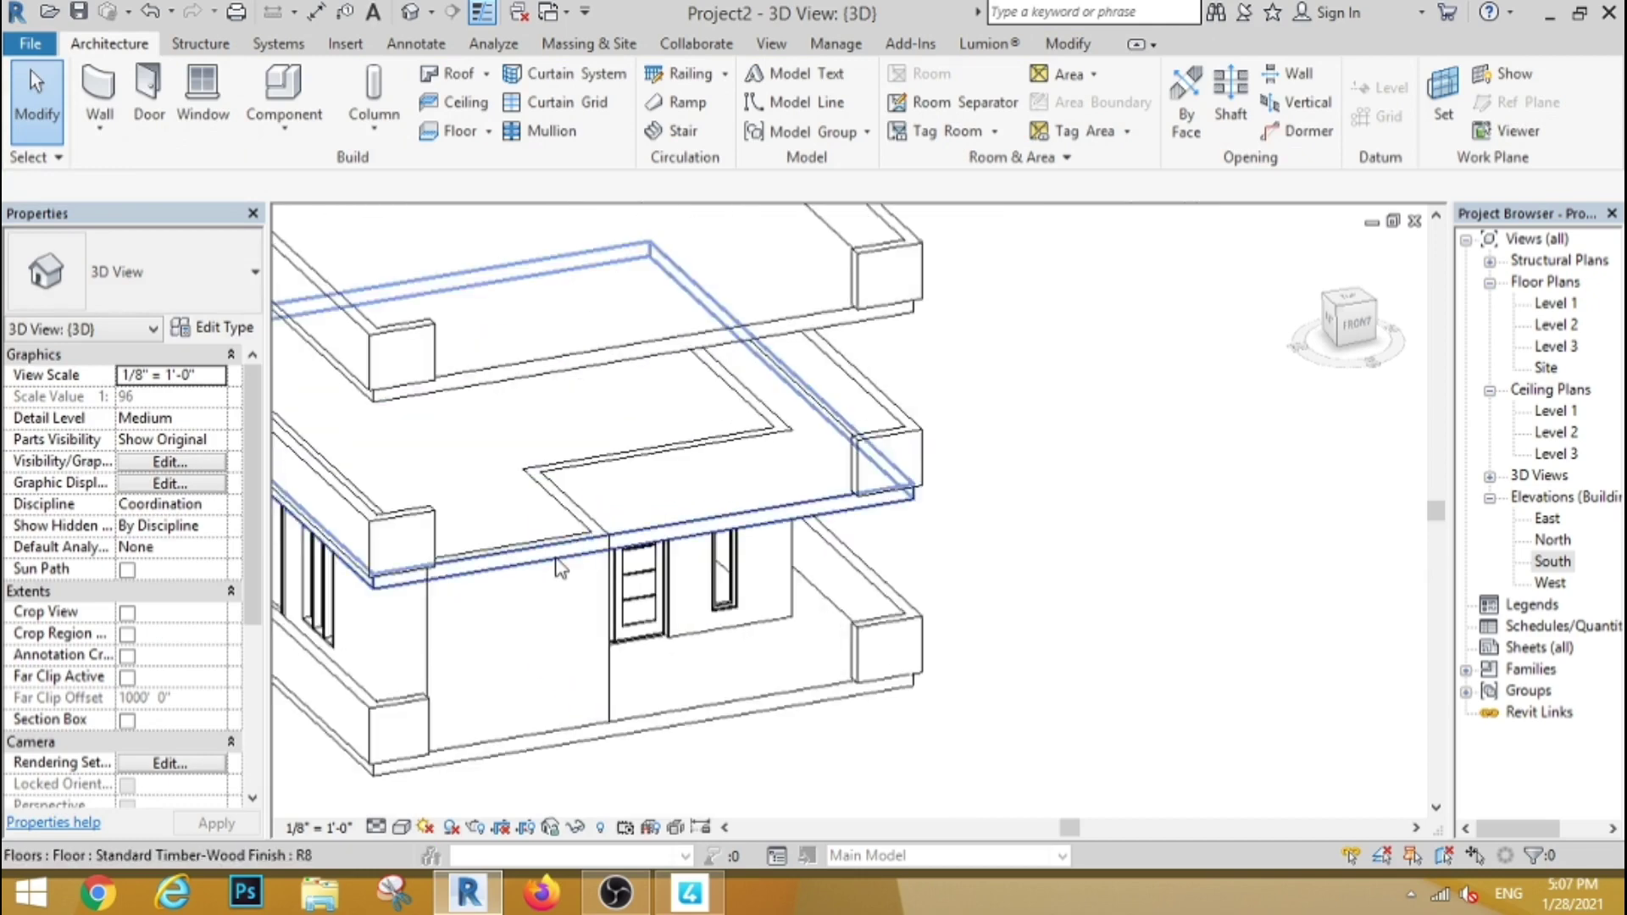
double_click(1570, 305)
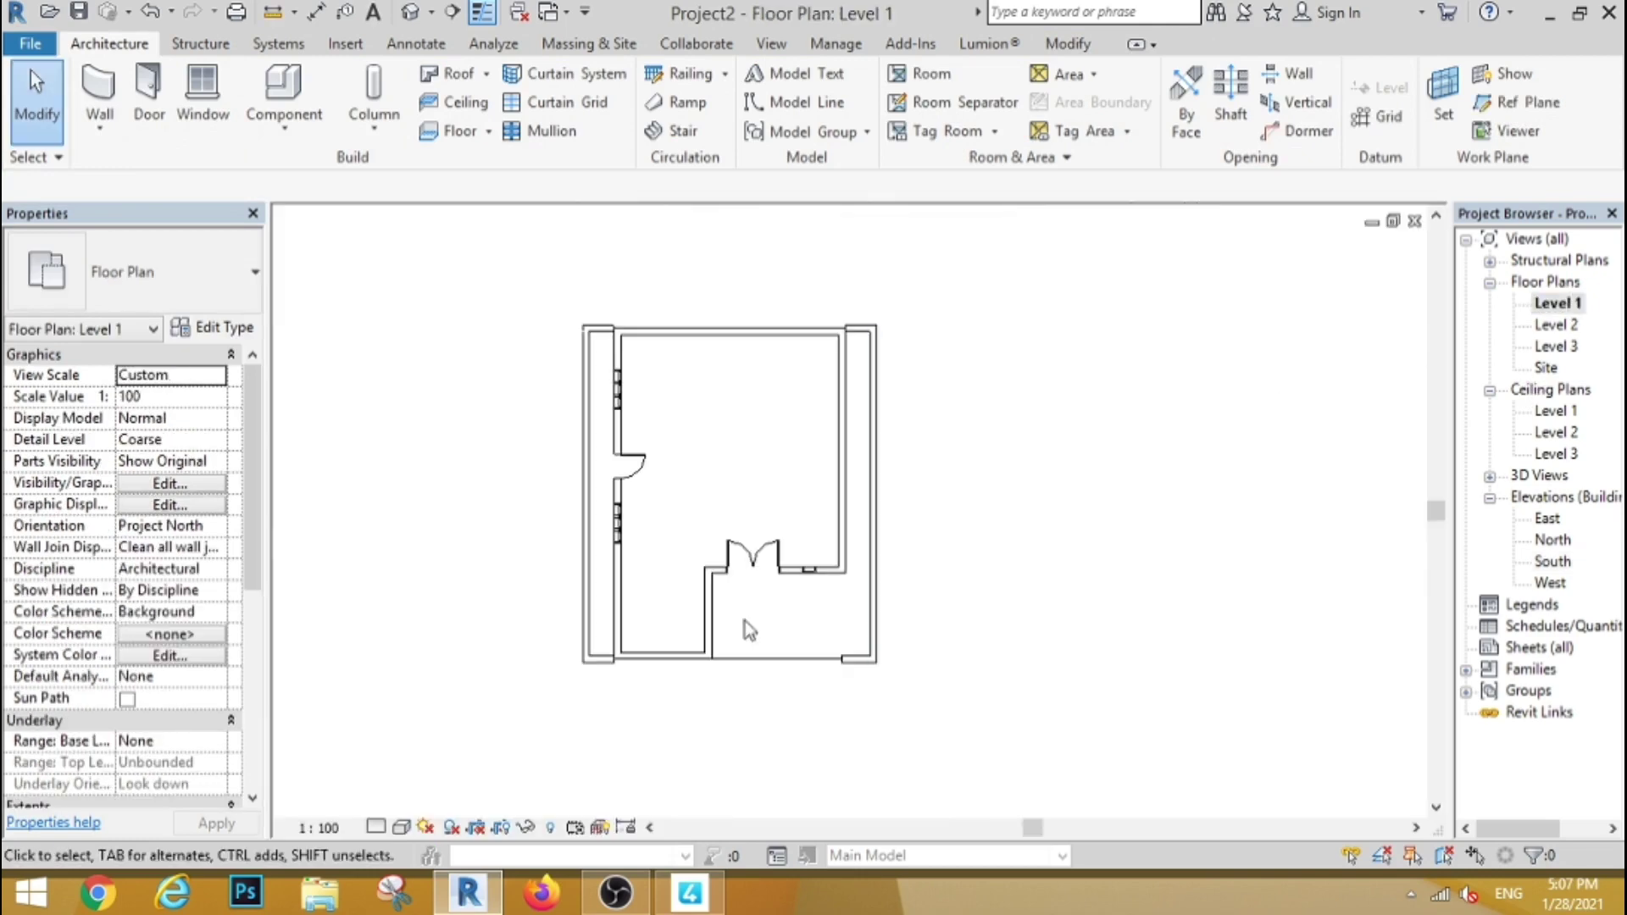
Step: Change the wall left of the entrance to the Storefront curtain wall type, dismissing the mullion error
left_click(666, 657)
left_click(191, 292)
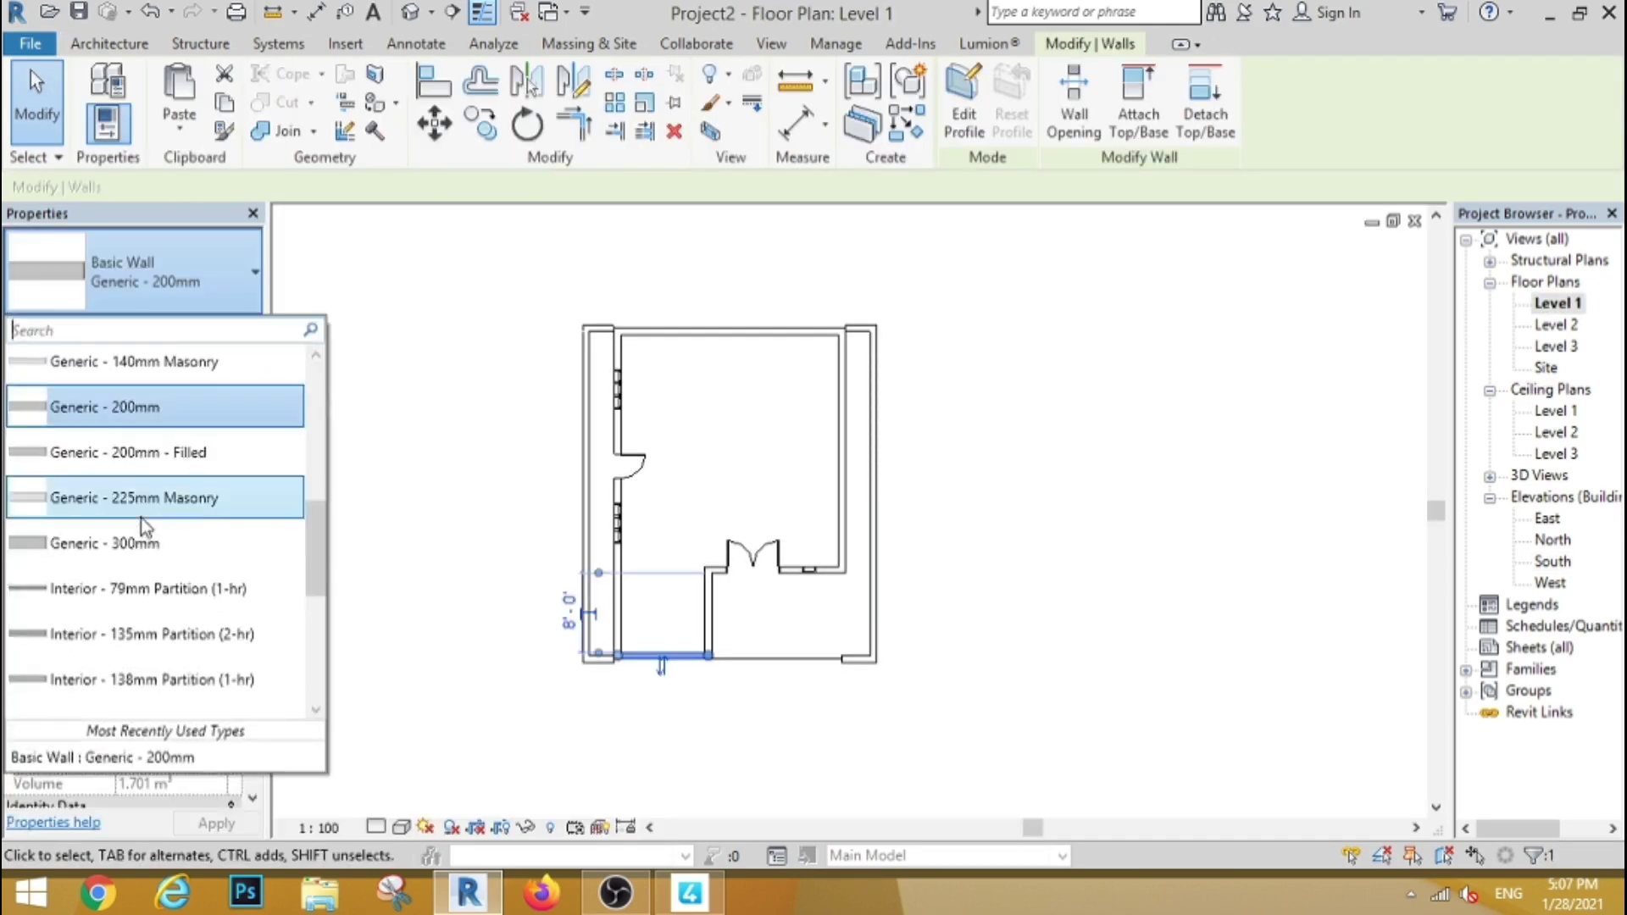
scroll(202, 650, "down", 5)
key("Escape")
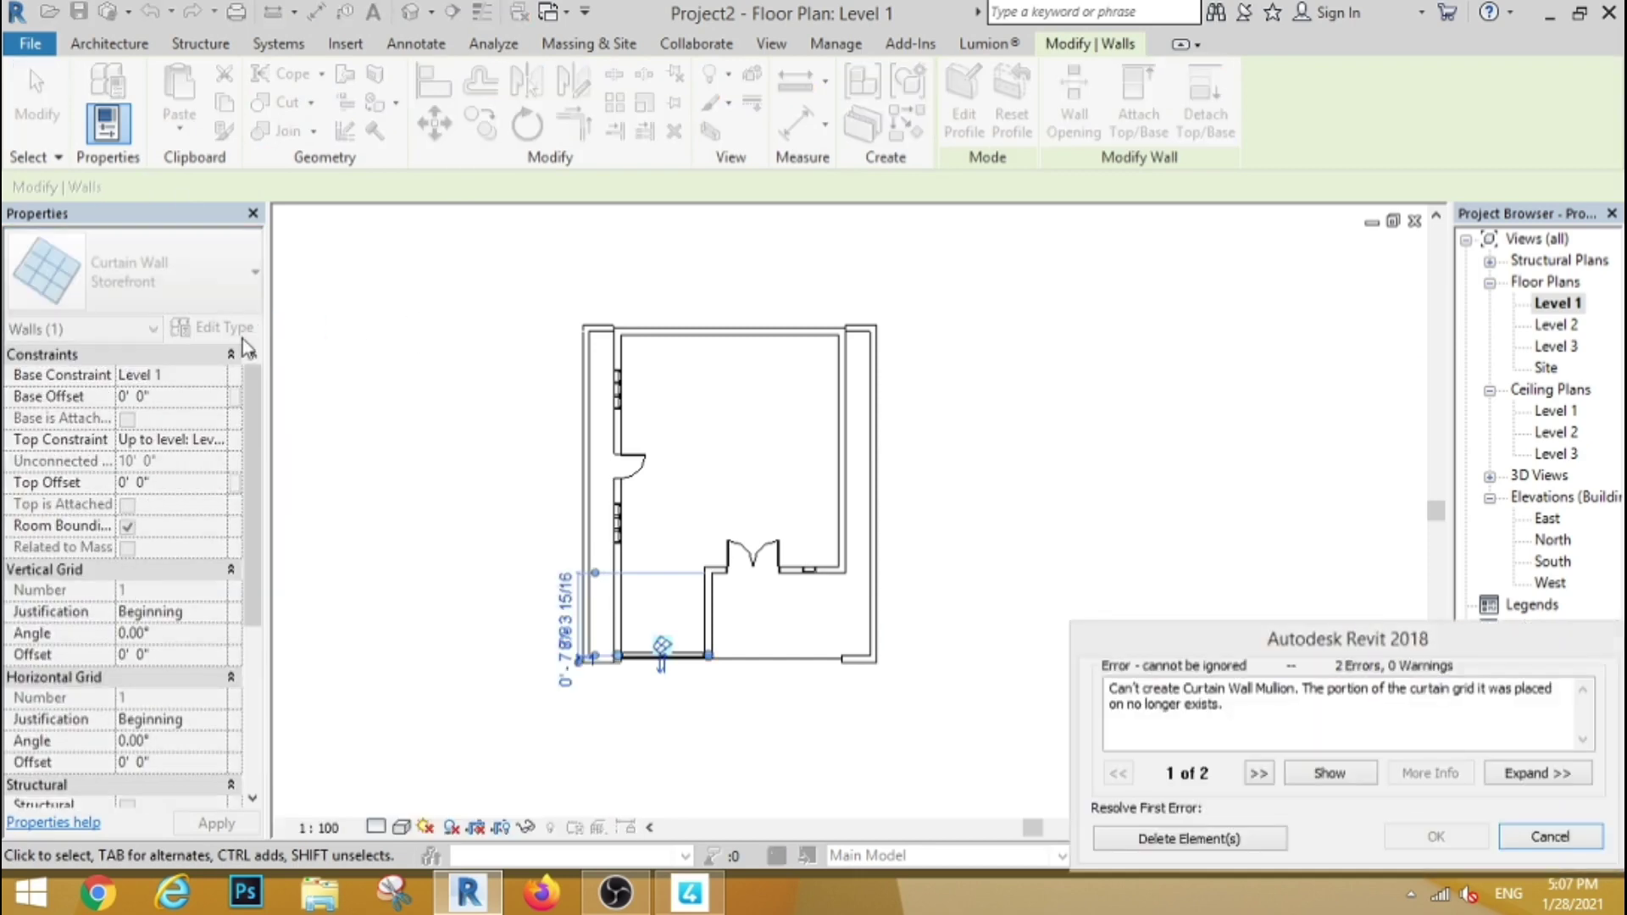
left_click(1149, 838)
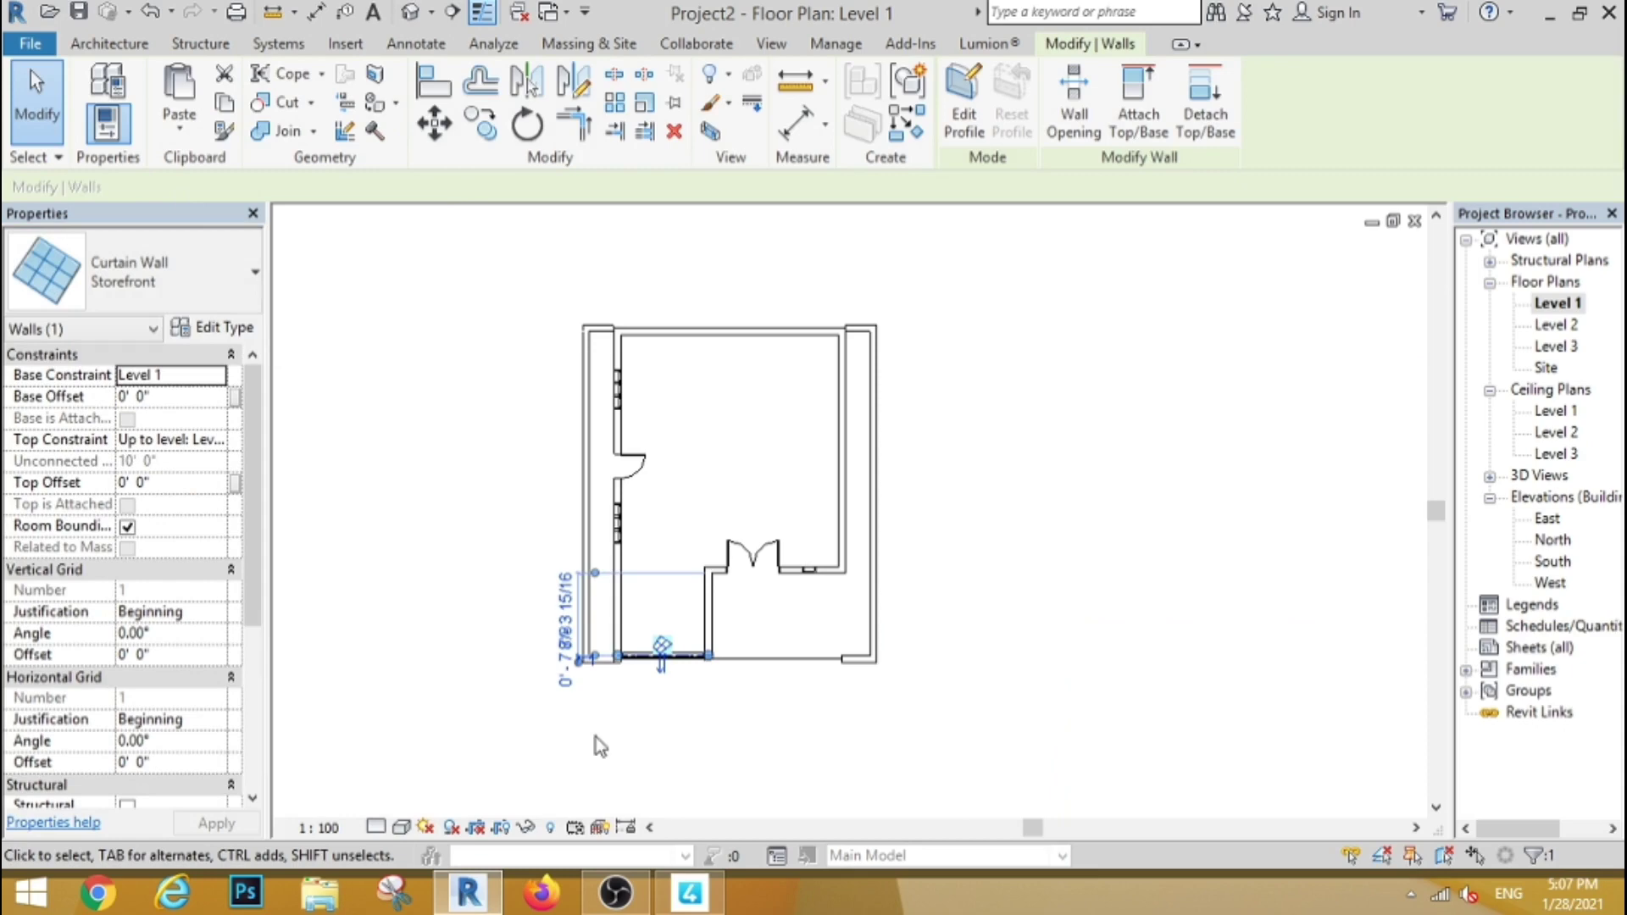
Step: Adjust the Storefront type's vertical grid spacing in its type settings
left_click(227, 330)
left_click(786, 430)
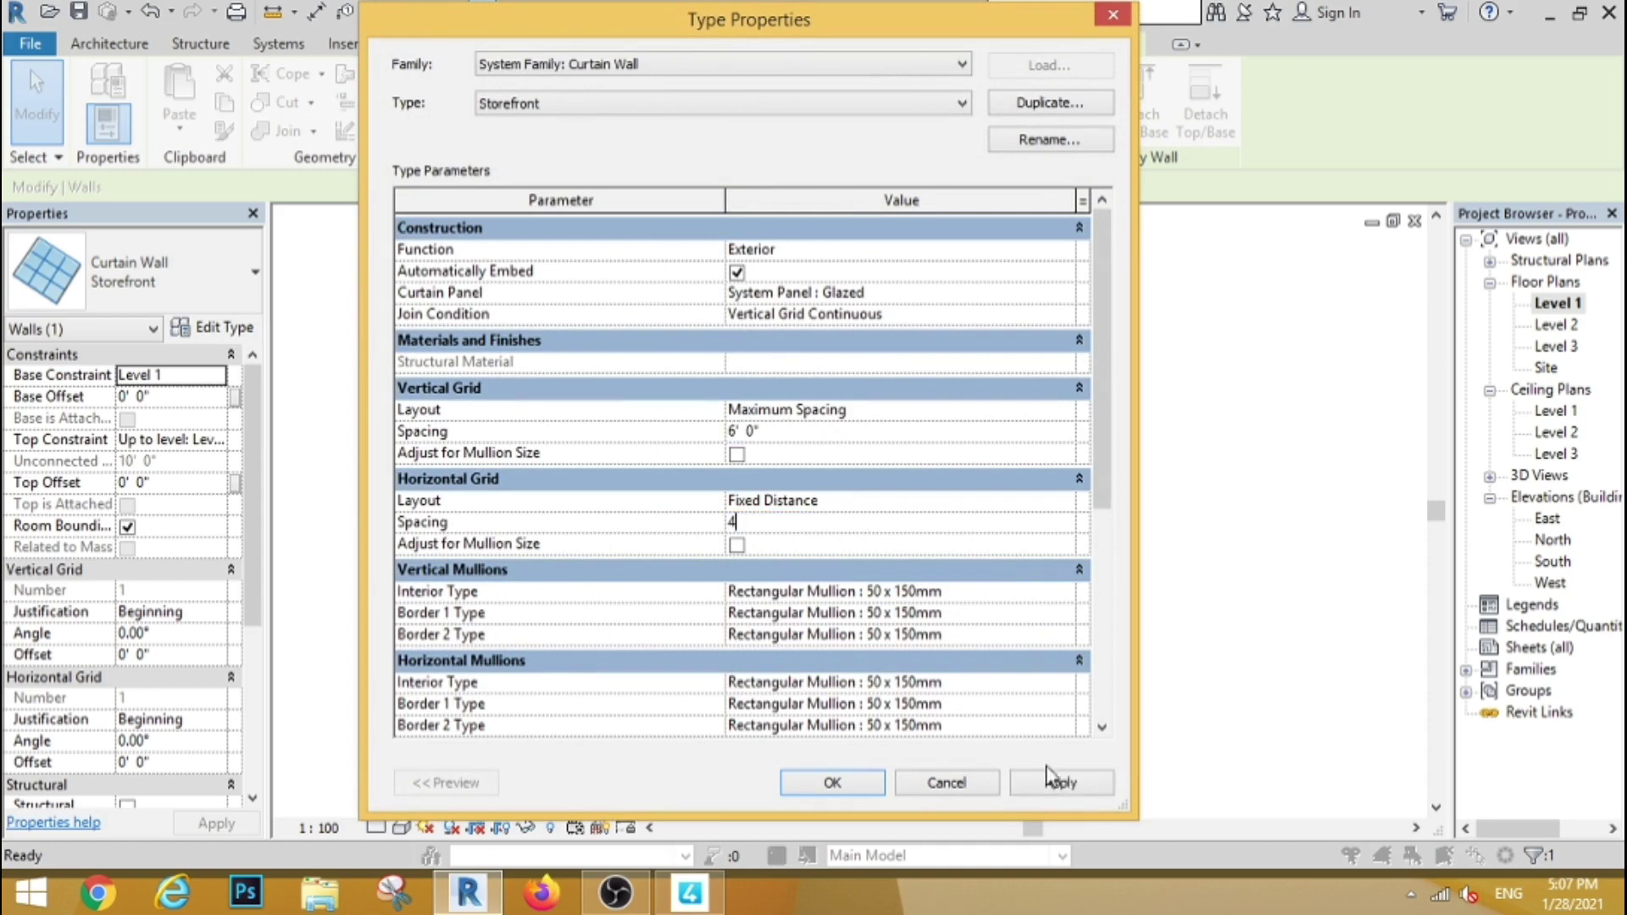
left_click(857, 780)
left_click(1028, 683)
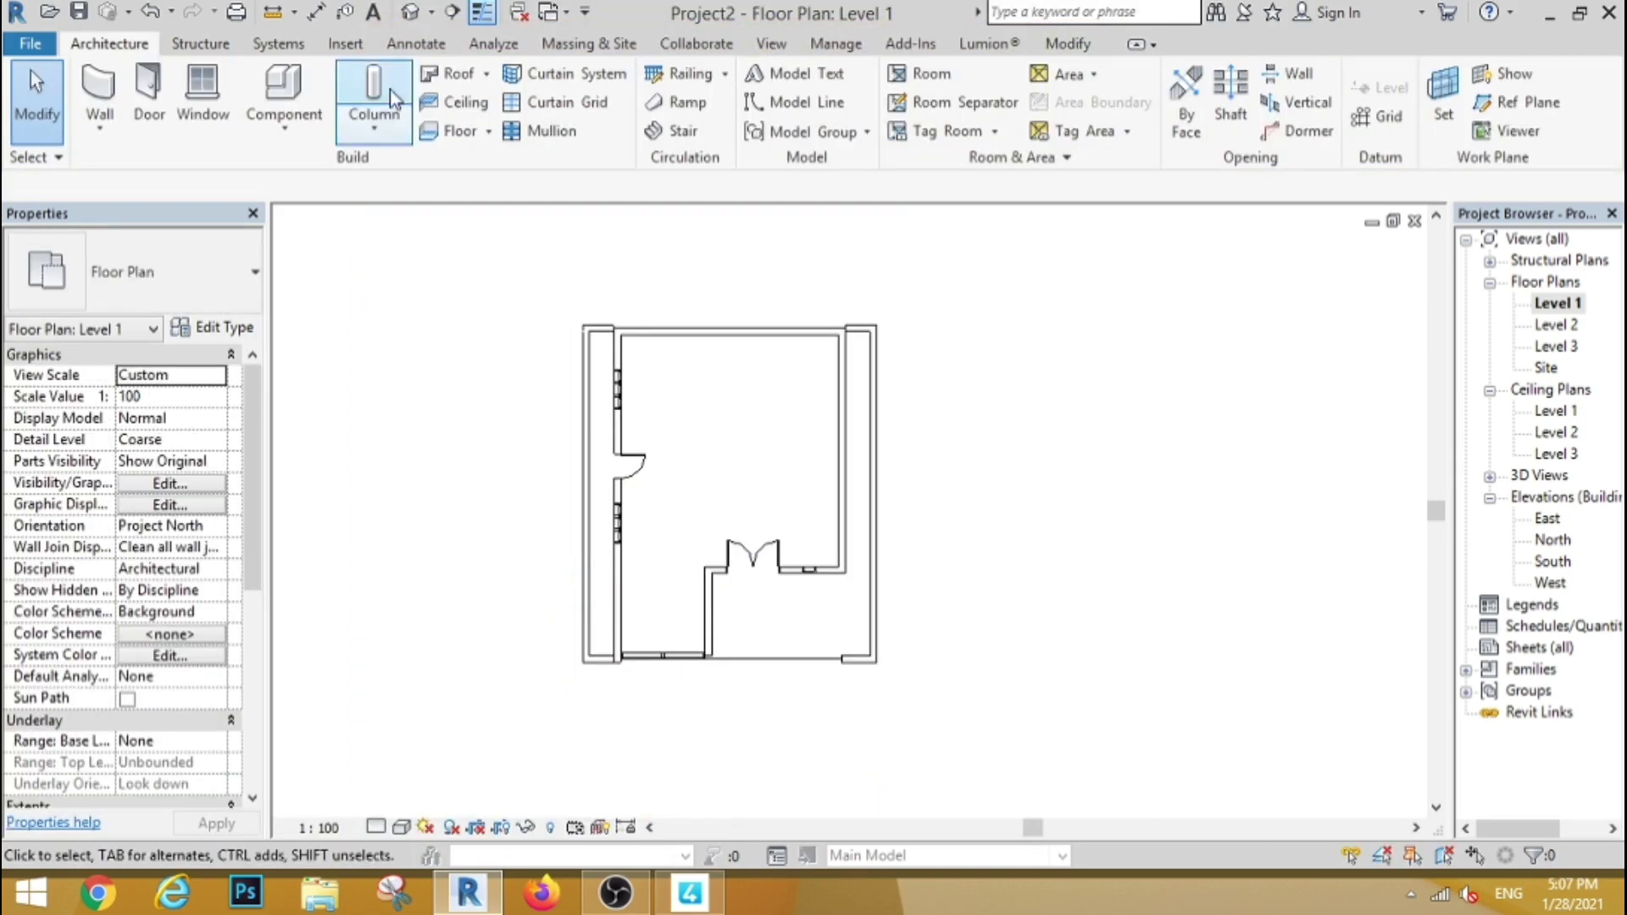
Step: In 3D, set the storefront curtain wall's Top Constraint to Unconnected with a 28' height
left_click(410, 13)
left_click(540, 593)
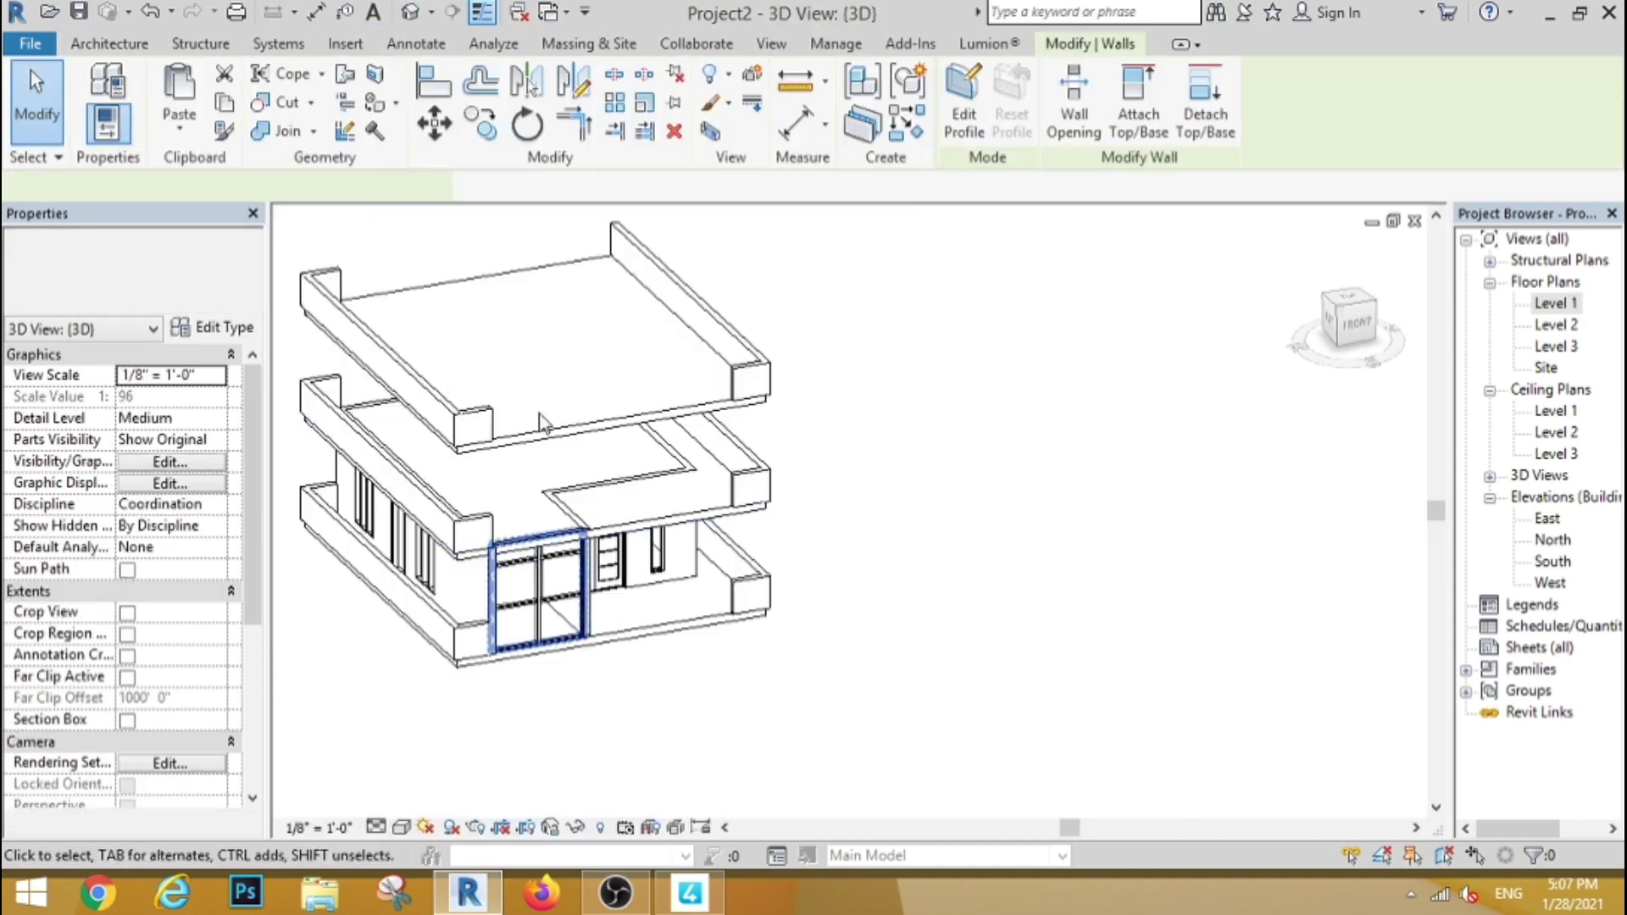
left_click(213, 328)
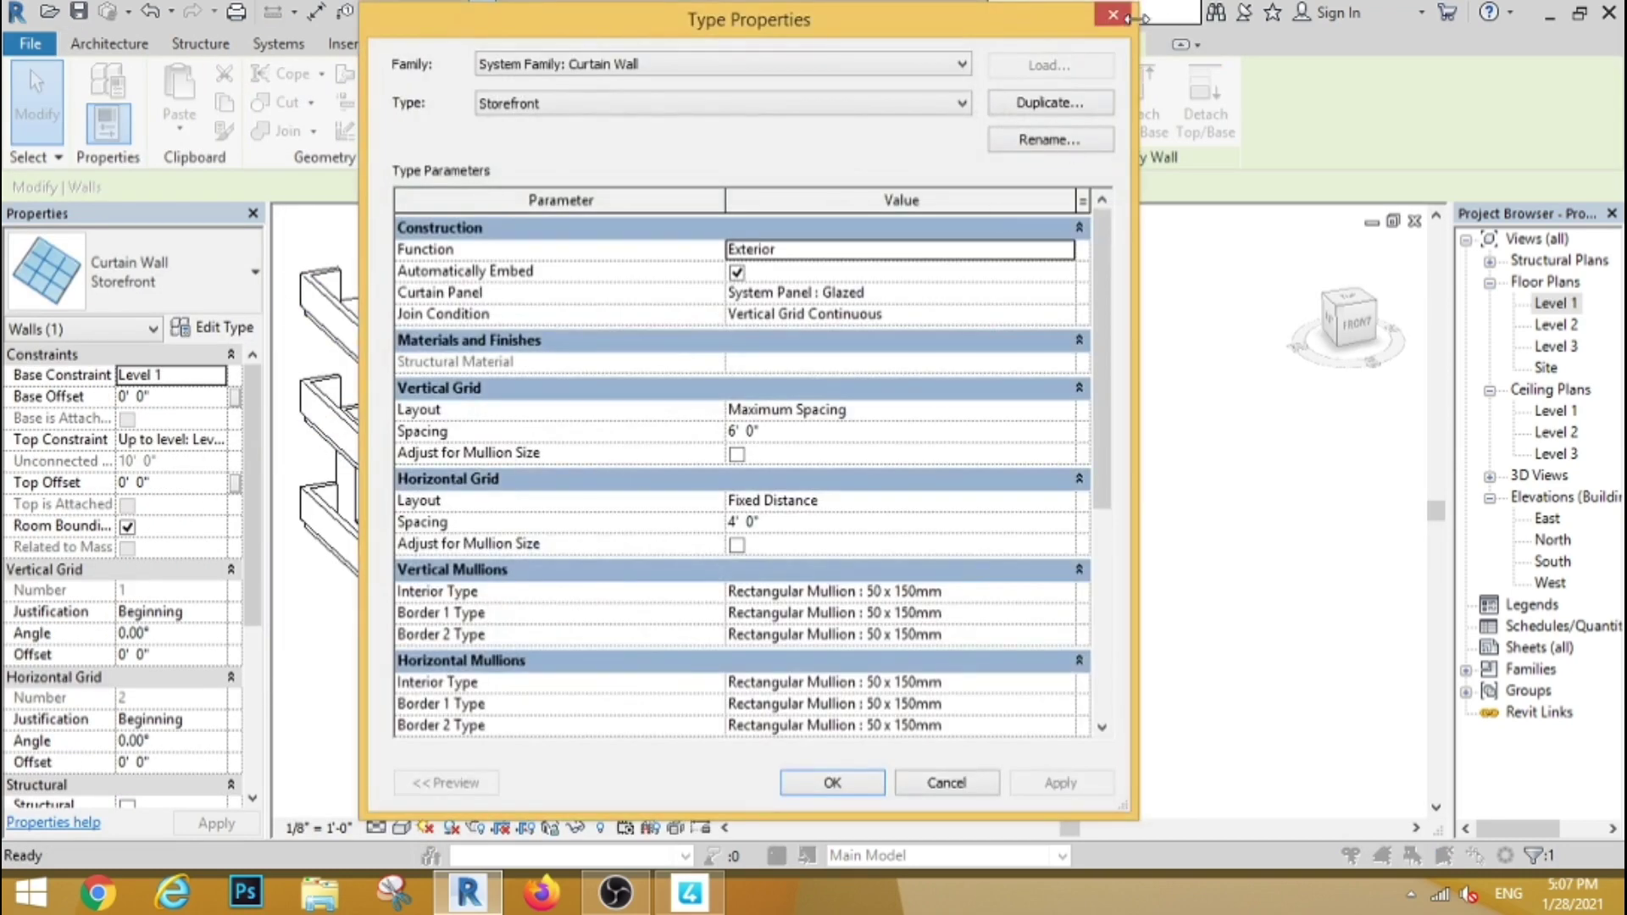
left_click(1113, 14)
left_click(219, 440)
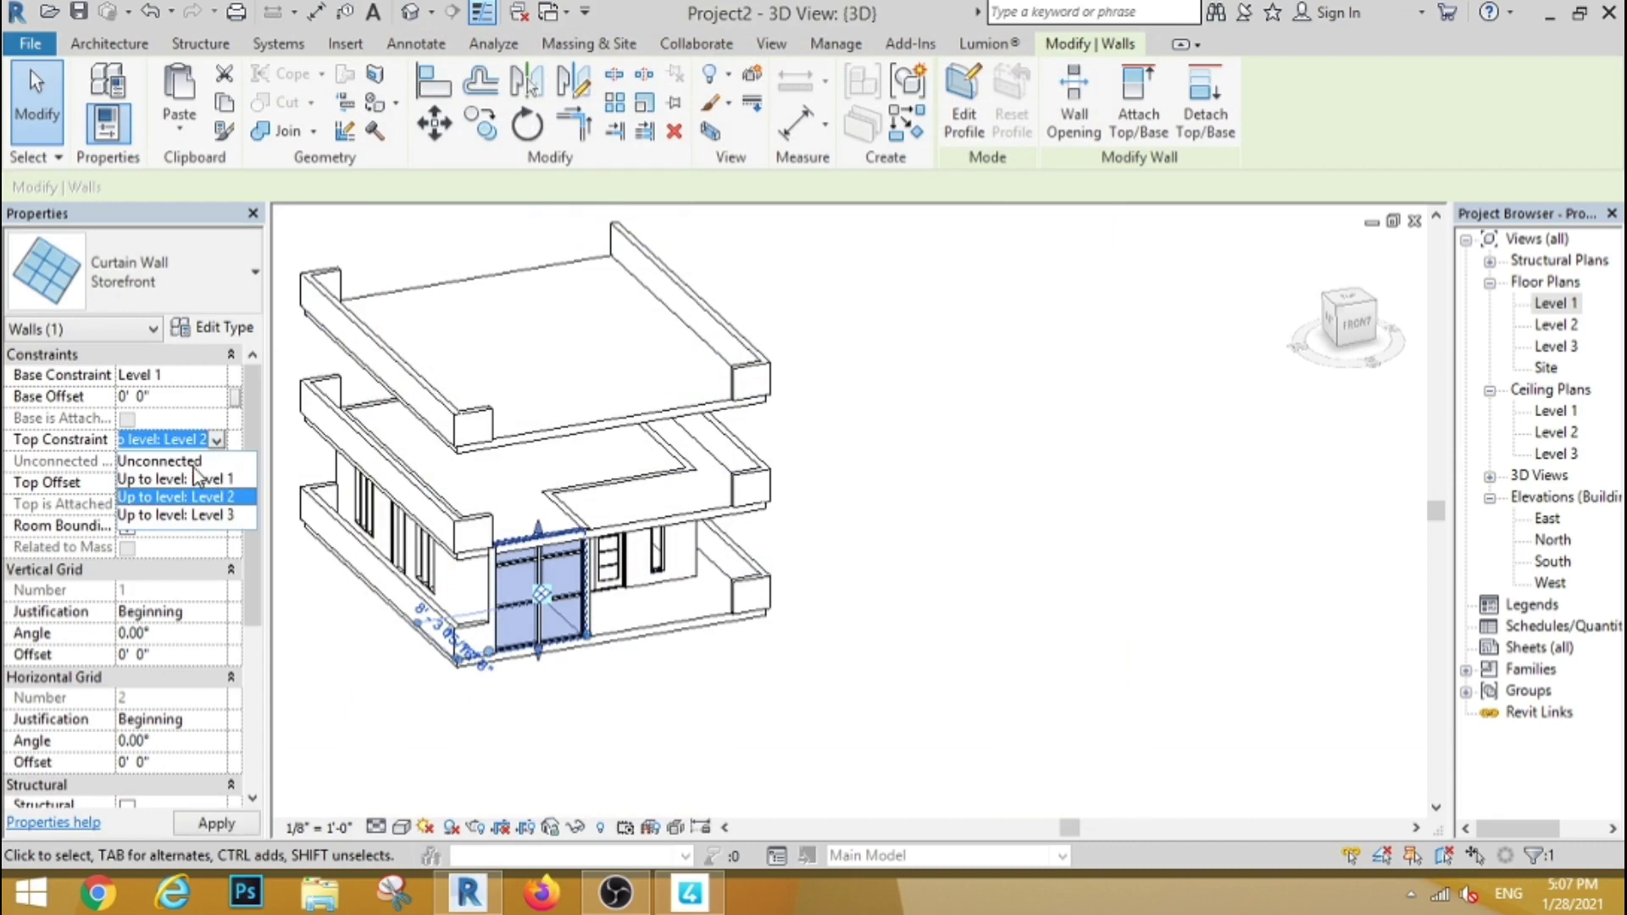
left_click(194, 465)
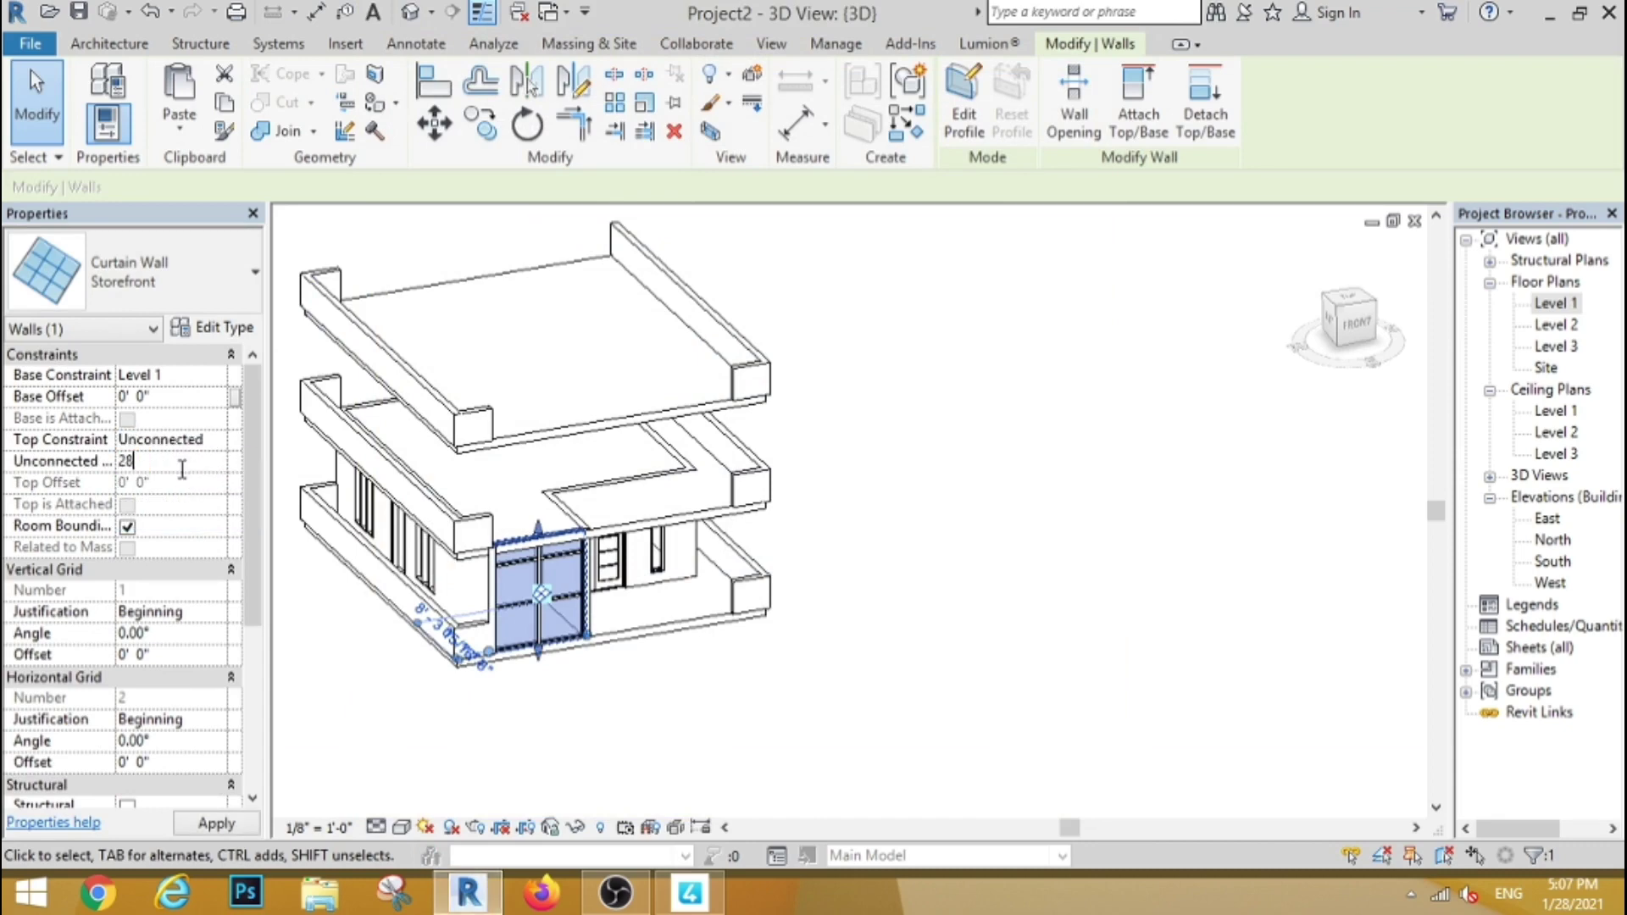
left_click(887, 654)
Step: Select the Level 3 floor slab and inspect its edge from the left side
key("Escape")
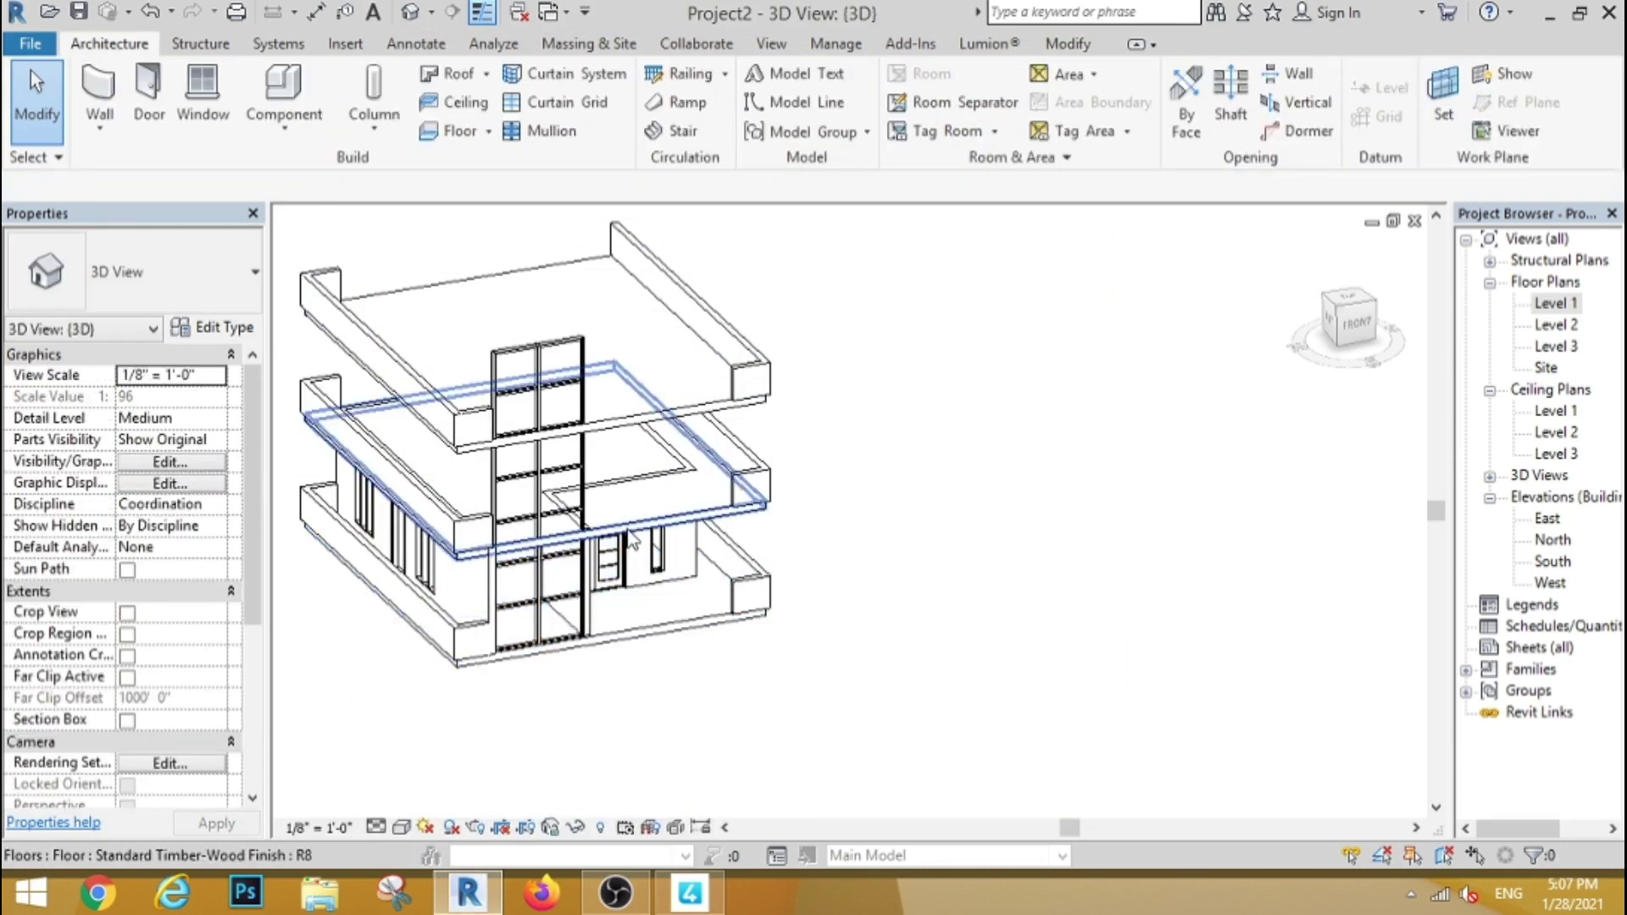
scroll(555, 422, "up", 3)
scroll(556, 421, "up", 1)
left_click(664, 449)
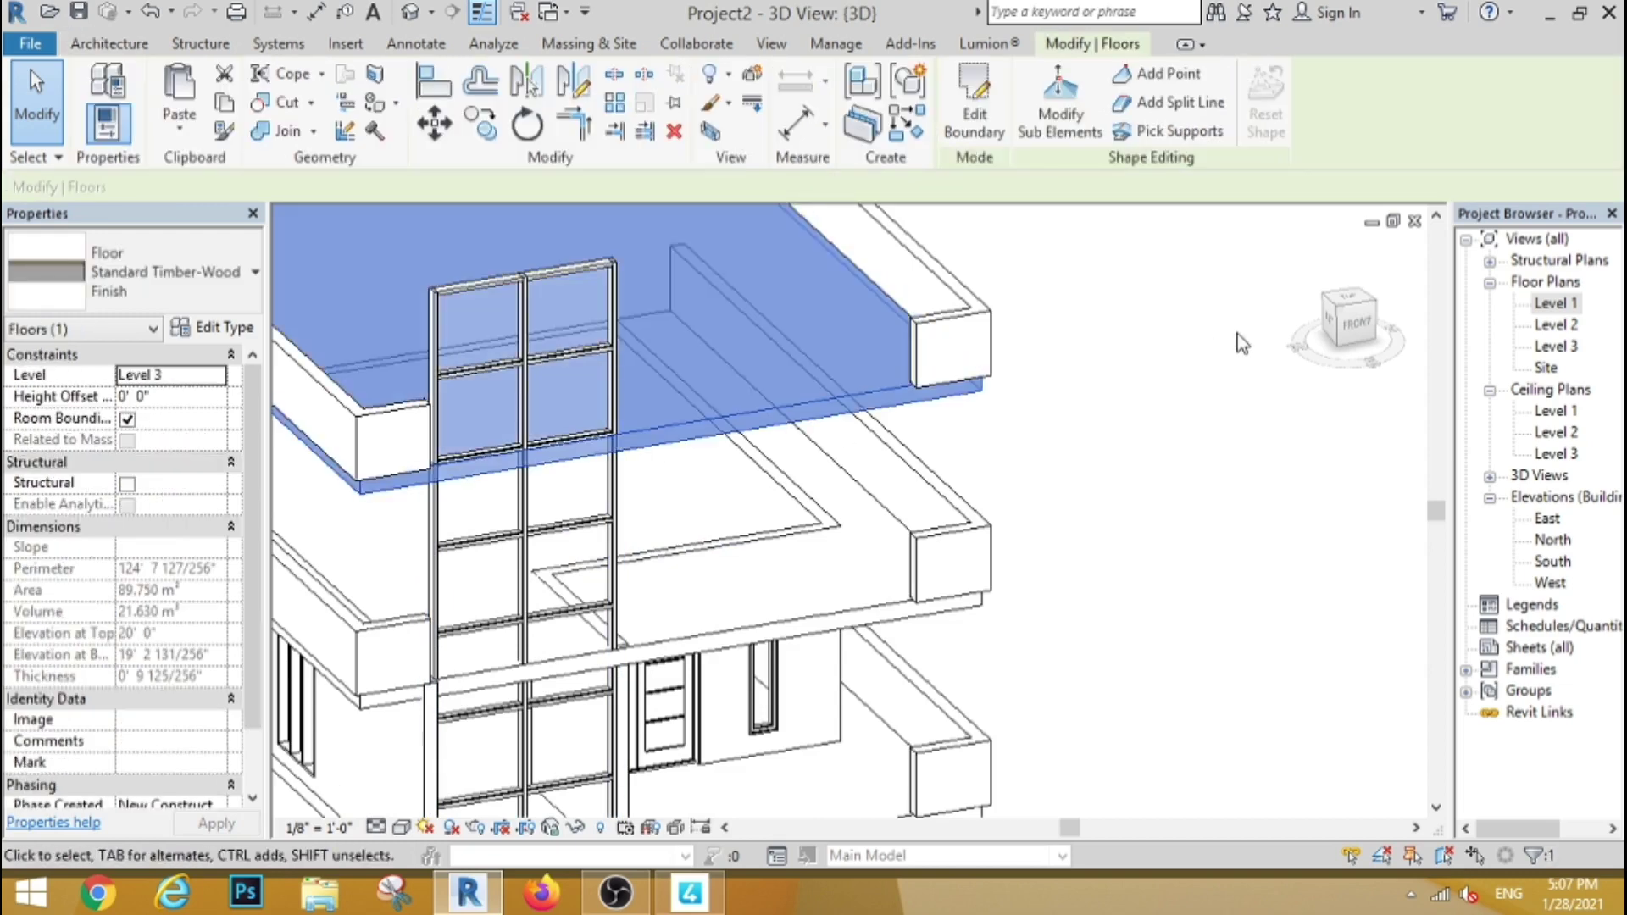
left_click(1335, 331)
scroll(1141, 537, "up", 2)
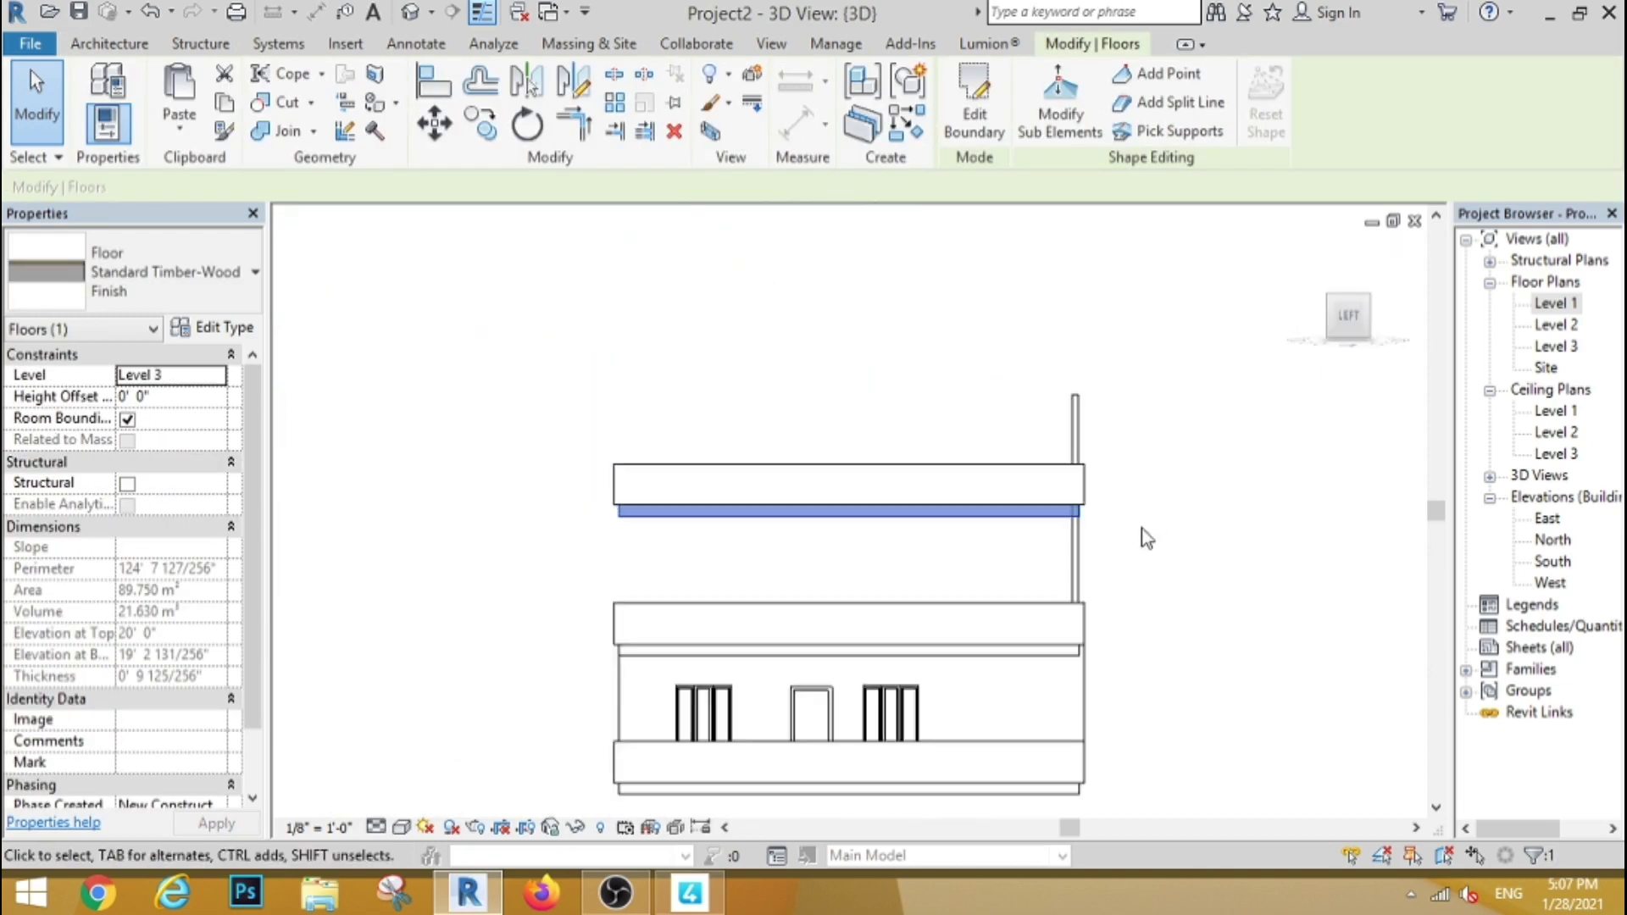
scroll(1133, 531, "up", 2)
middle_click_drag(1133, 530, 993, 508)
mouse_move(1168, 440)
middle_mouse_down("shift")
mouse_move(1127, 606)
mouse_move(1055, 546)
middle_mouse_up("shift")
Step: Deselect the slab and open the Level 2 floor plan
key("Escape")
scroll(900, 457, "down", 5)
scroll(763, 721, "up", 2)
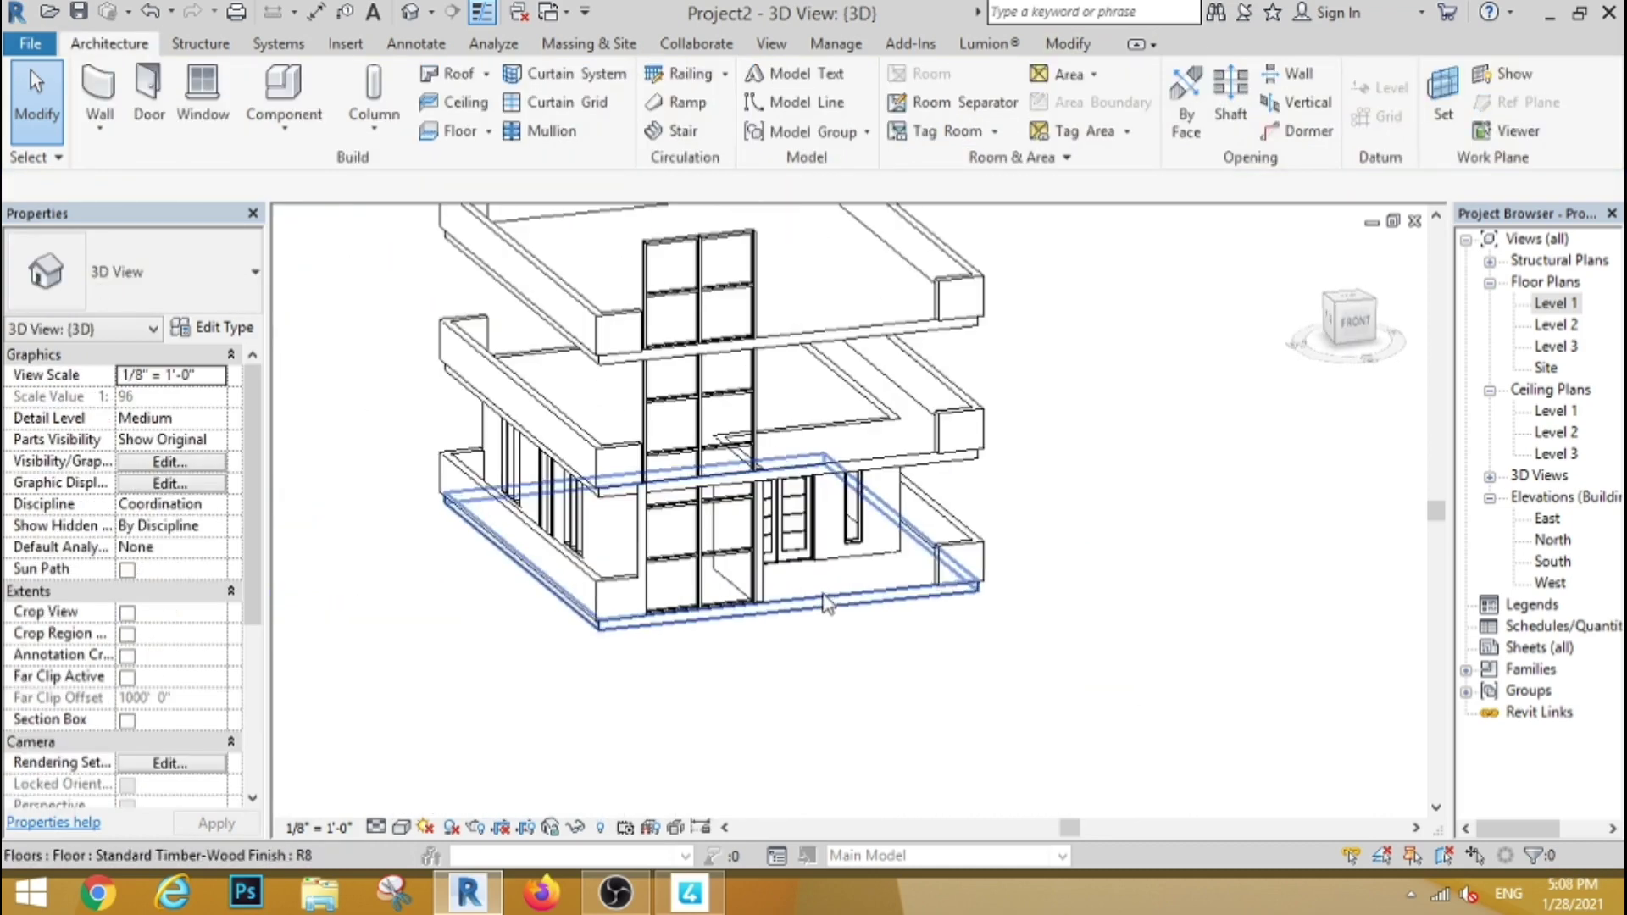
double_click(1558, 325)
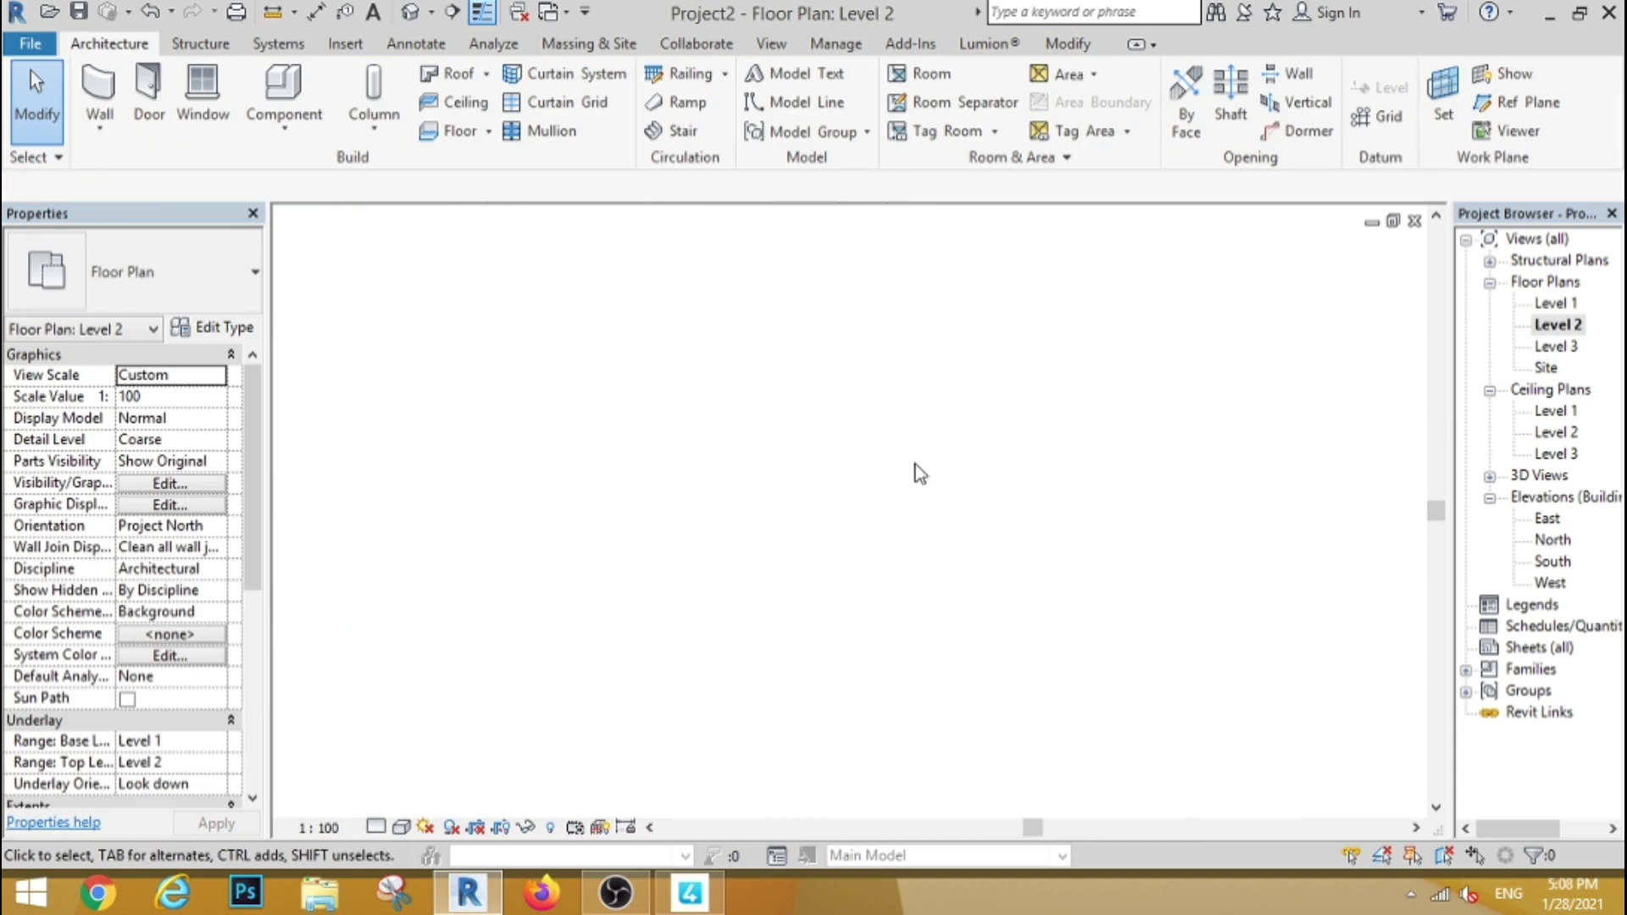
Step: Open the Level 1 floor plan
scroll(593, 543, "up", 2)
scroll(746, 547, "up", 2)
scroll(789, 517, "up", 2)
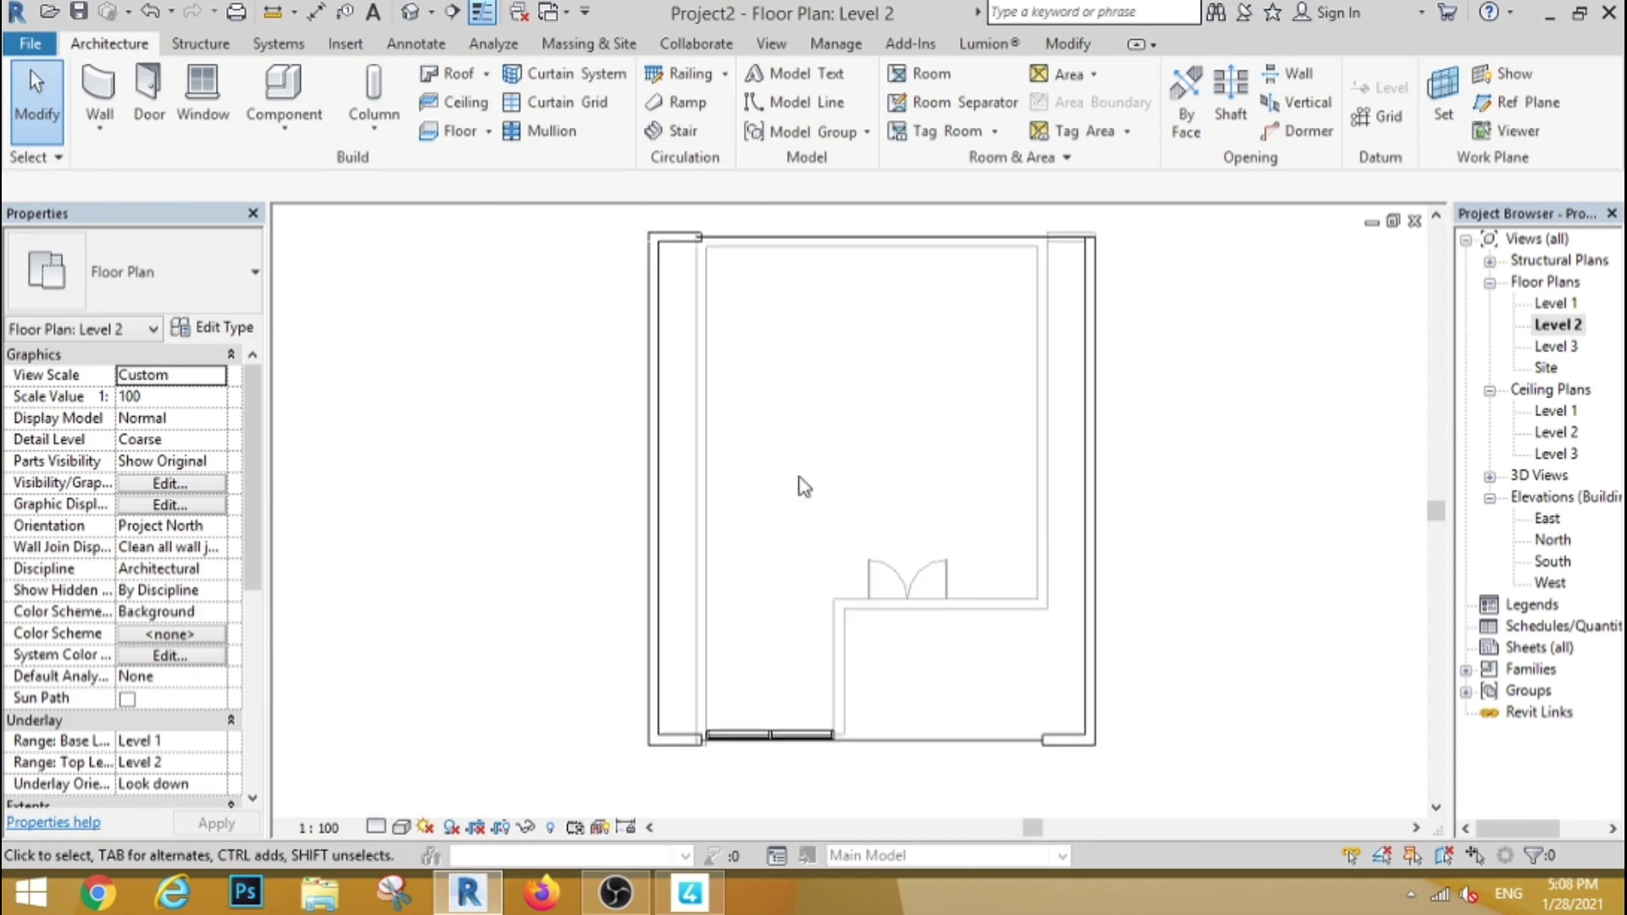
double_click(1557, 305)
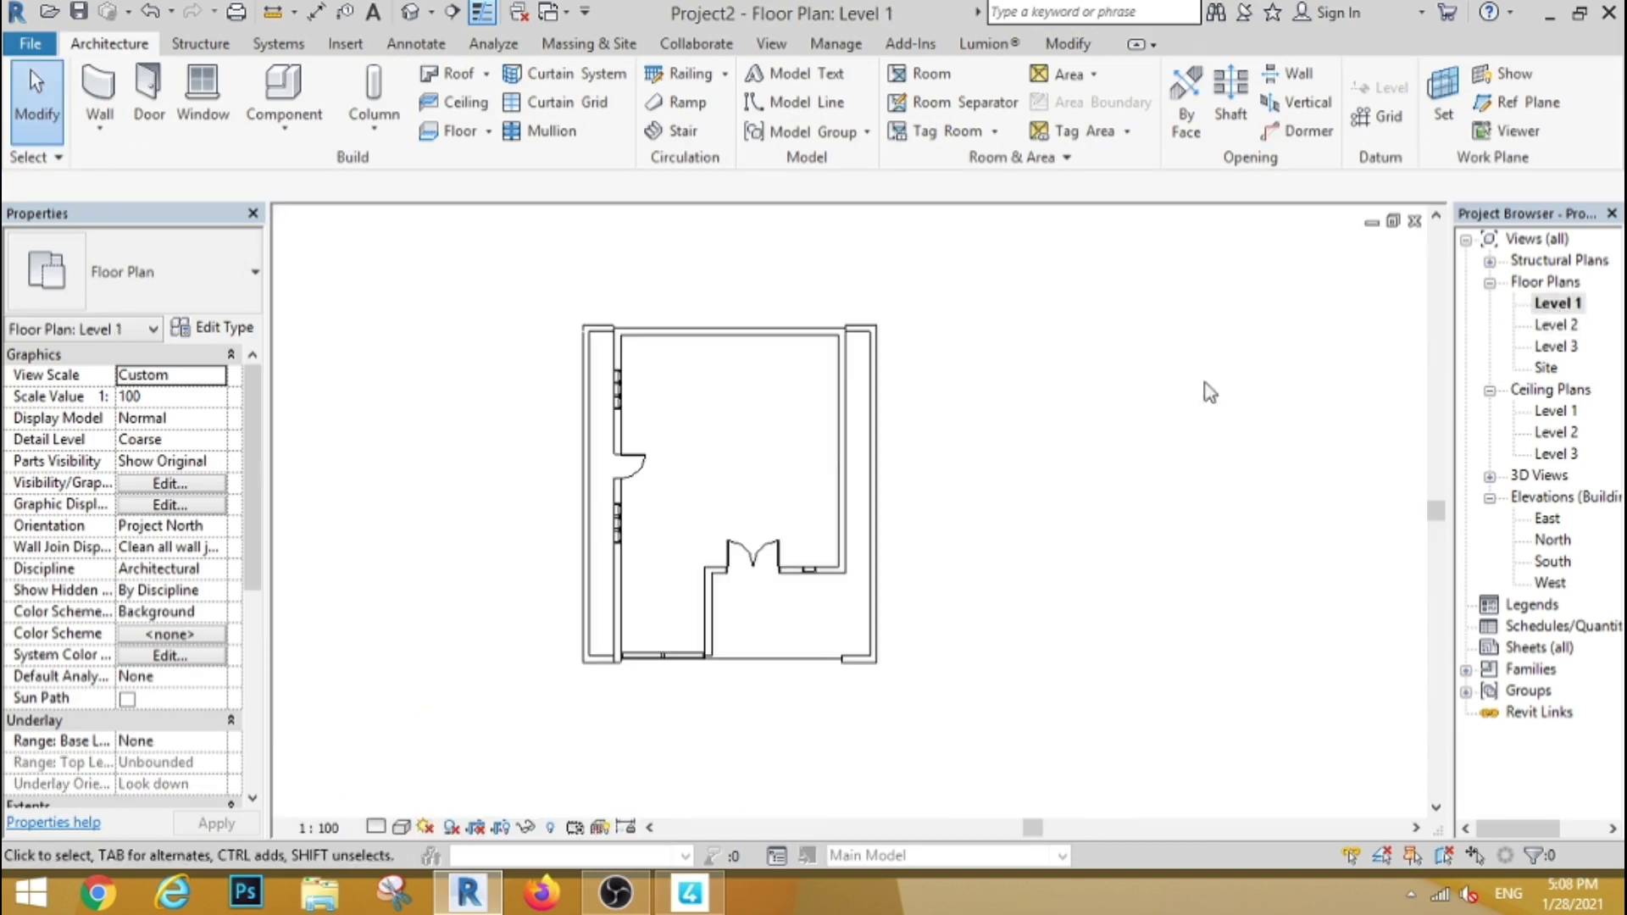
scroll(820, 441, "up", 3)
scroll(818, 445, "down", 1)
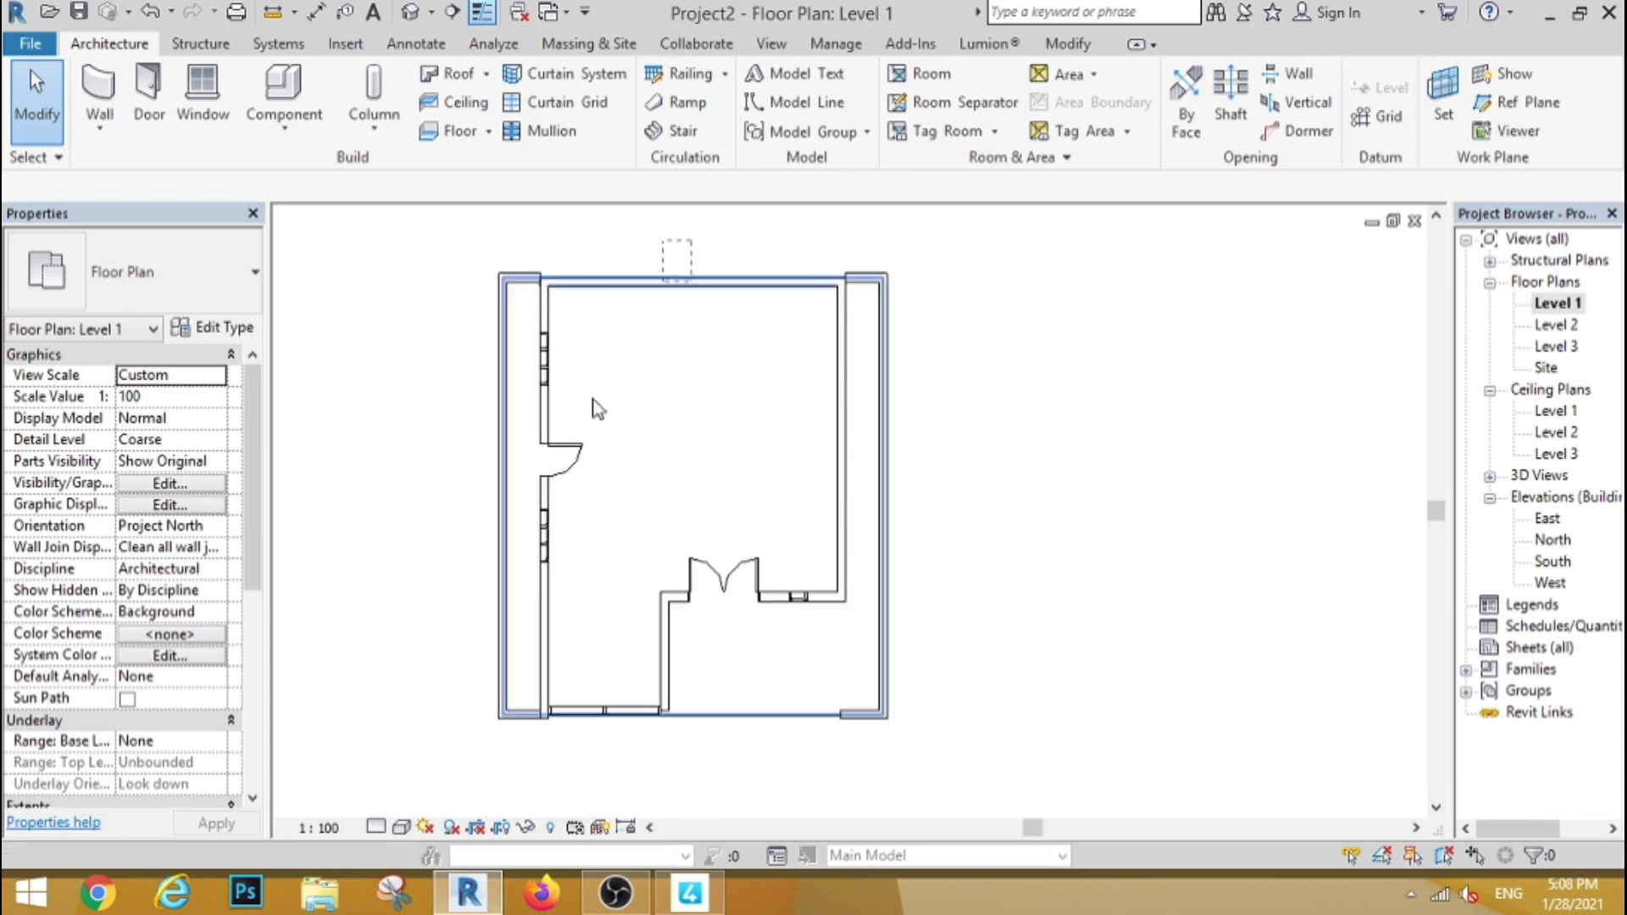
Step: Select the Level 1 interior and right walls, the small window and the walls by the double door
left_click_drag(689, 242, 635, 490)
left_click(738, 417)
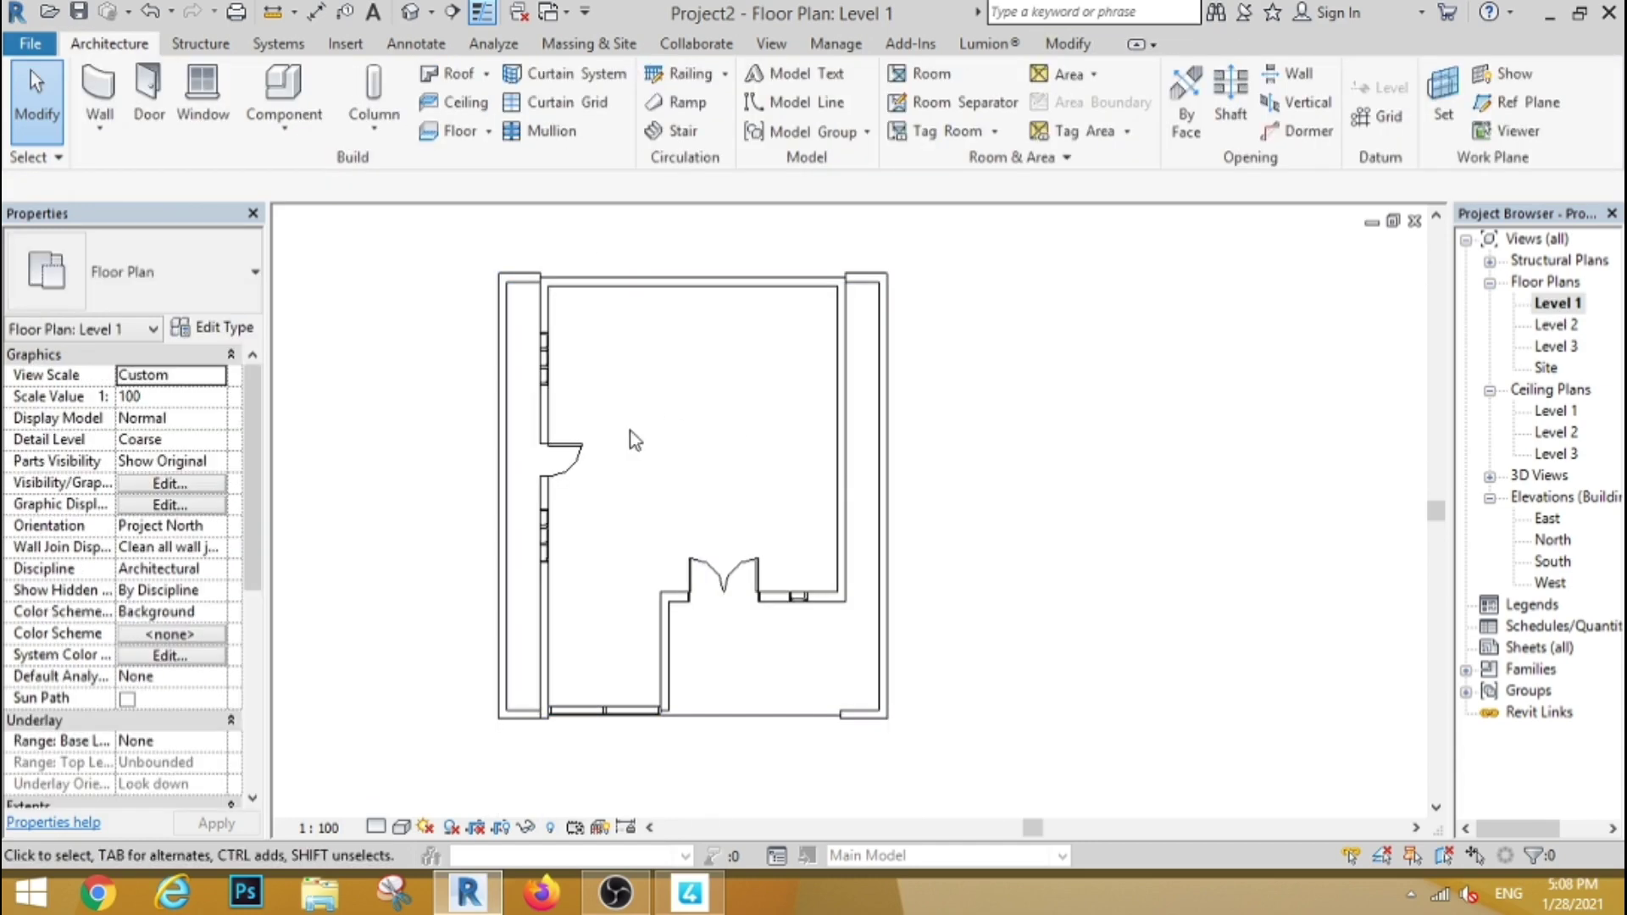
left_click(543, 335)
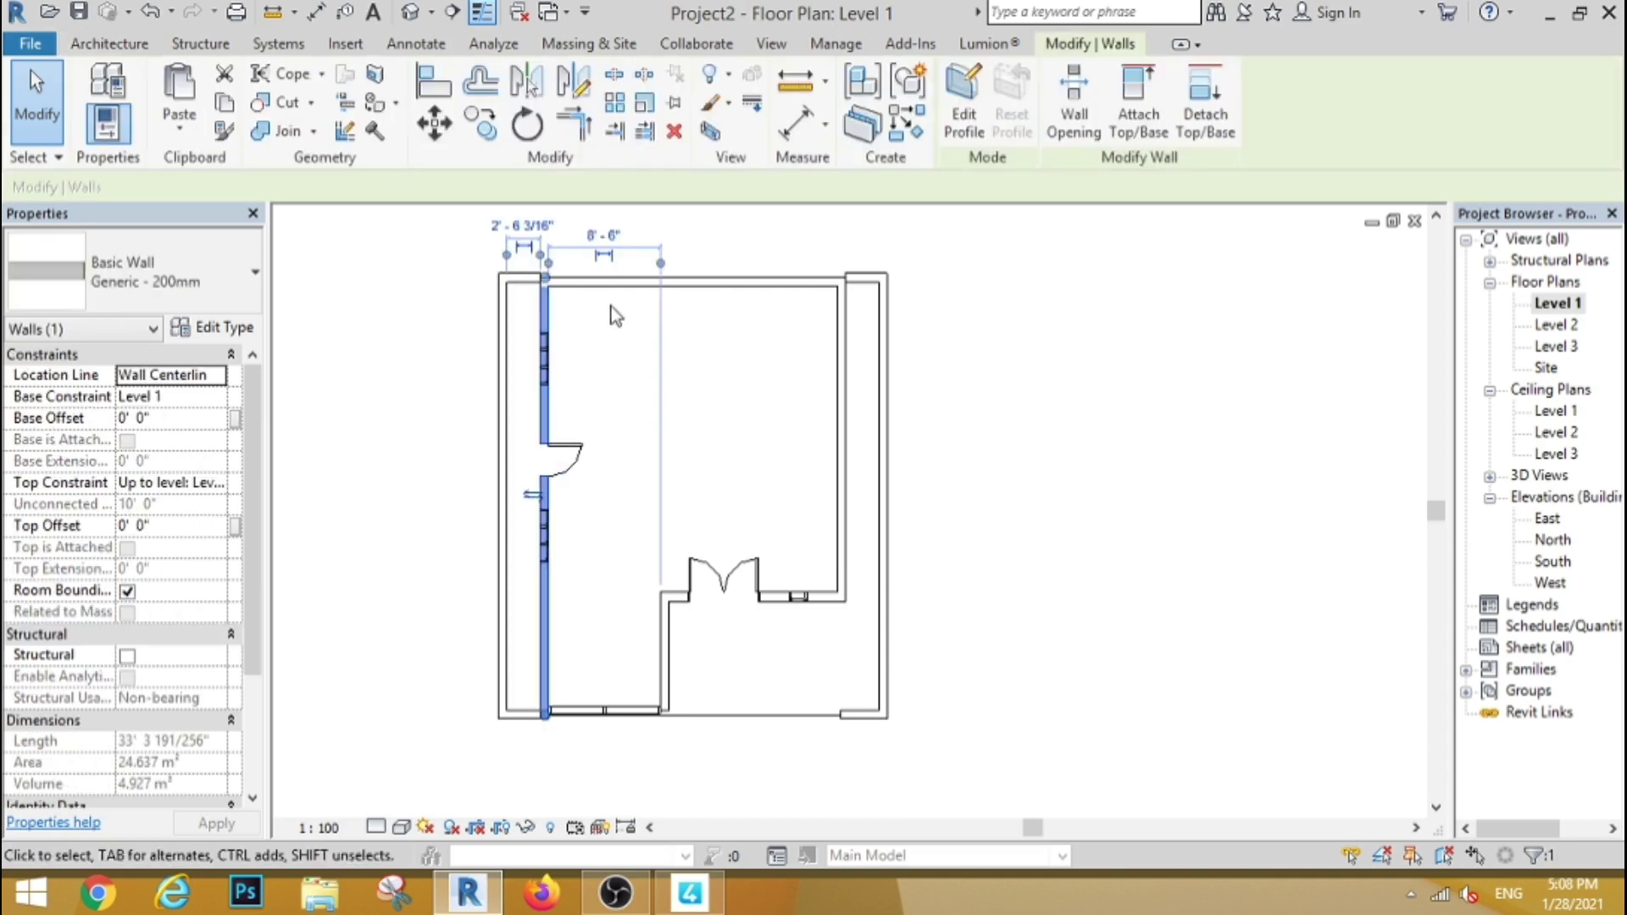
left_click(843, 418, "ctrl")
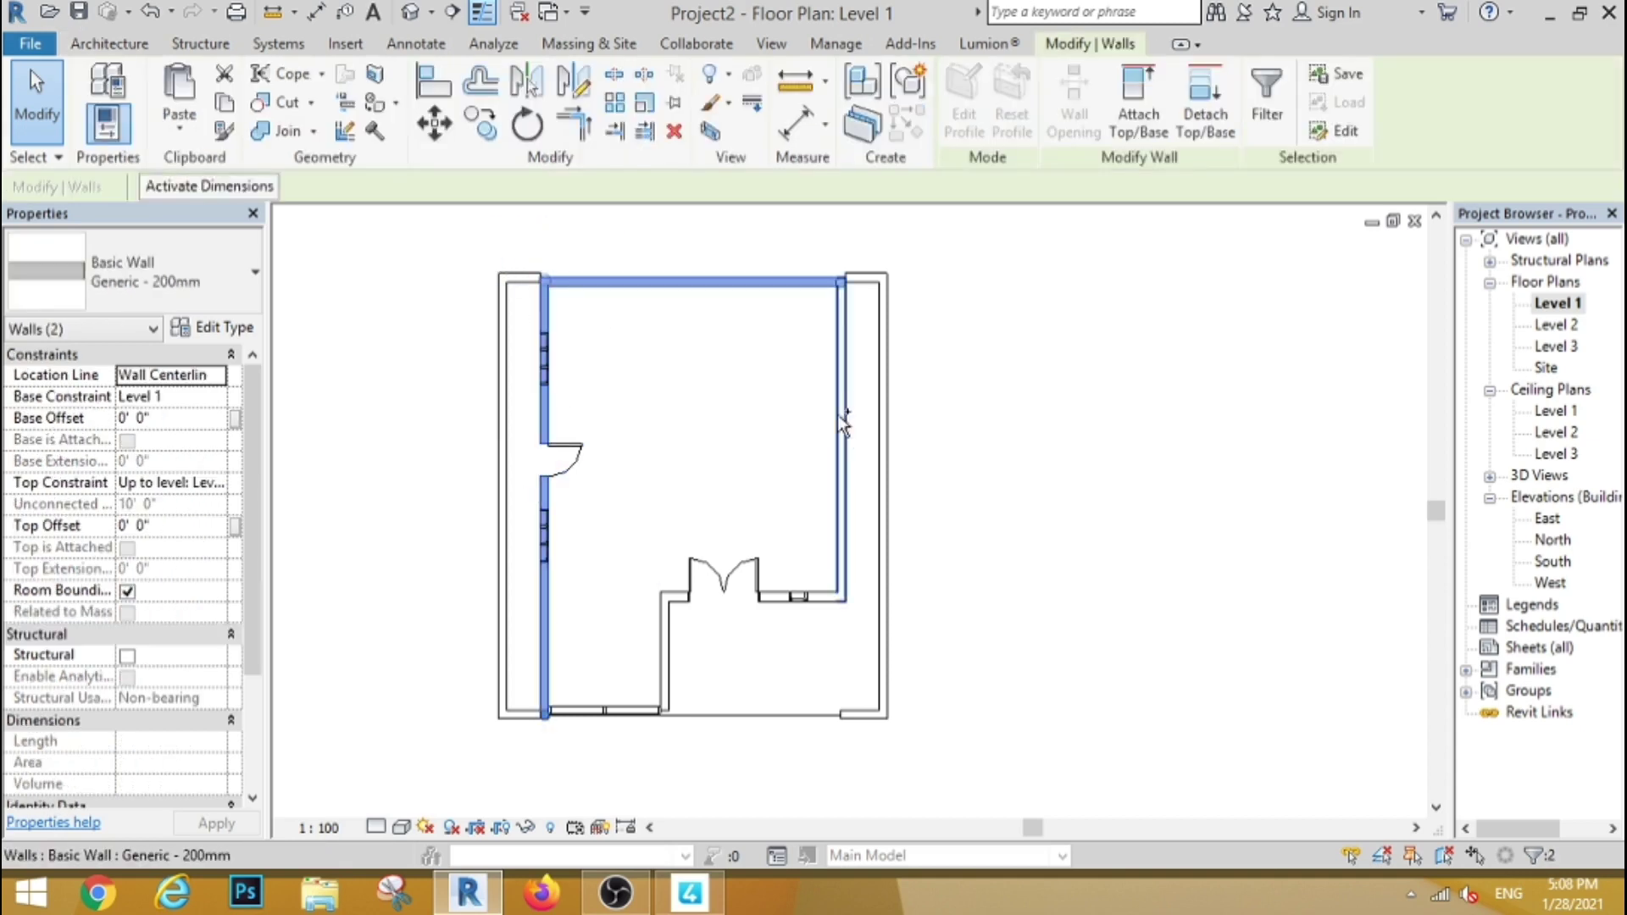
left_click(795, 597, "ctrl")
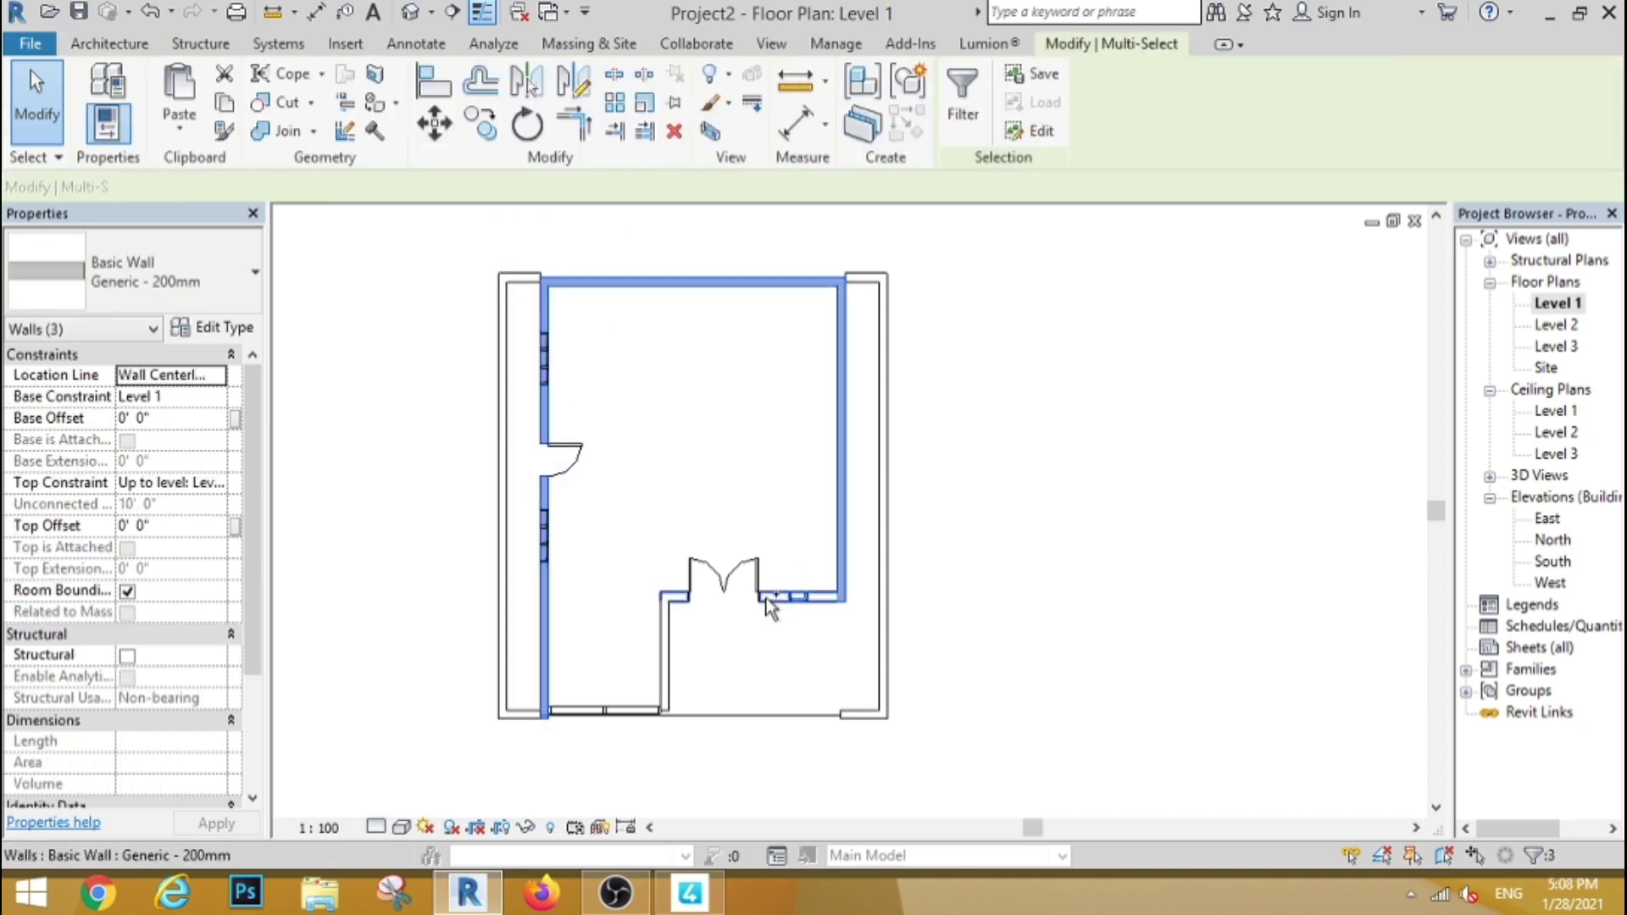
left_click(670, 612, "ctrl")
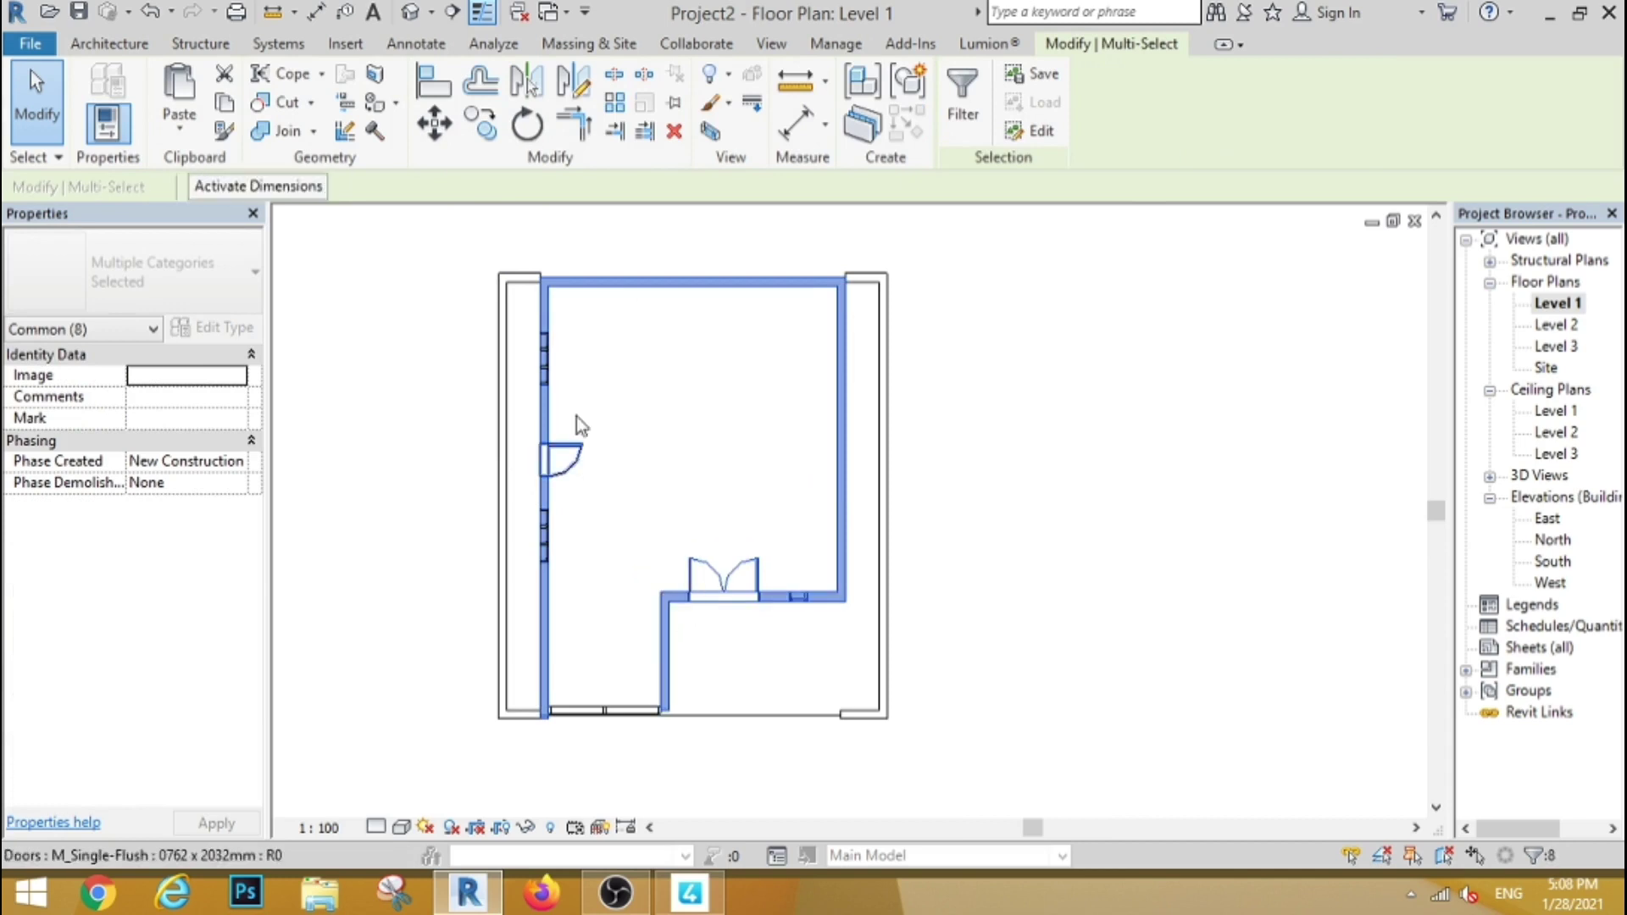
Step: Paste the copied elements aligned onto Level 2 and check the result in 3D
left_click(179, 127)
left_click(266, 222)
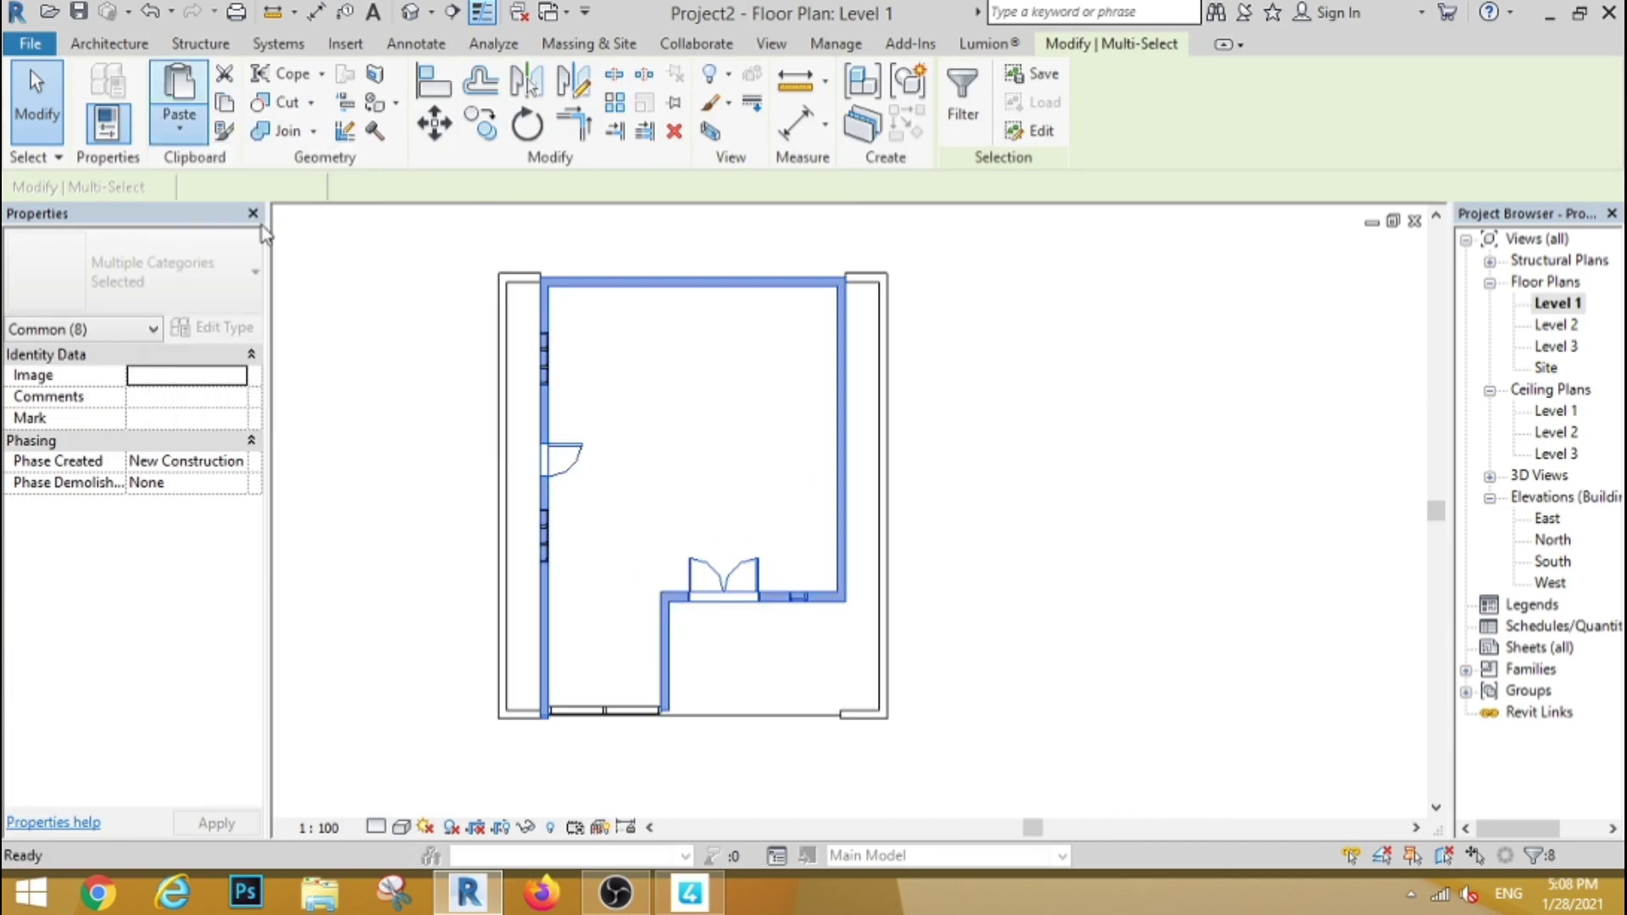
left_click(709, 304)
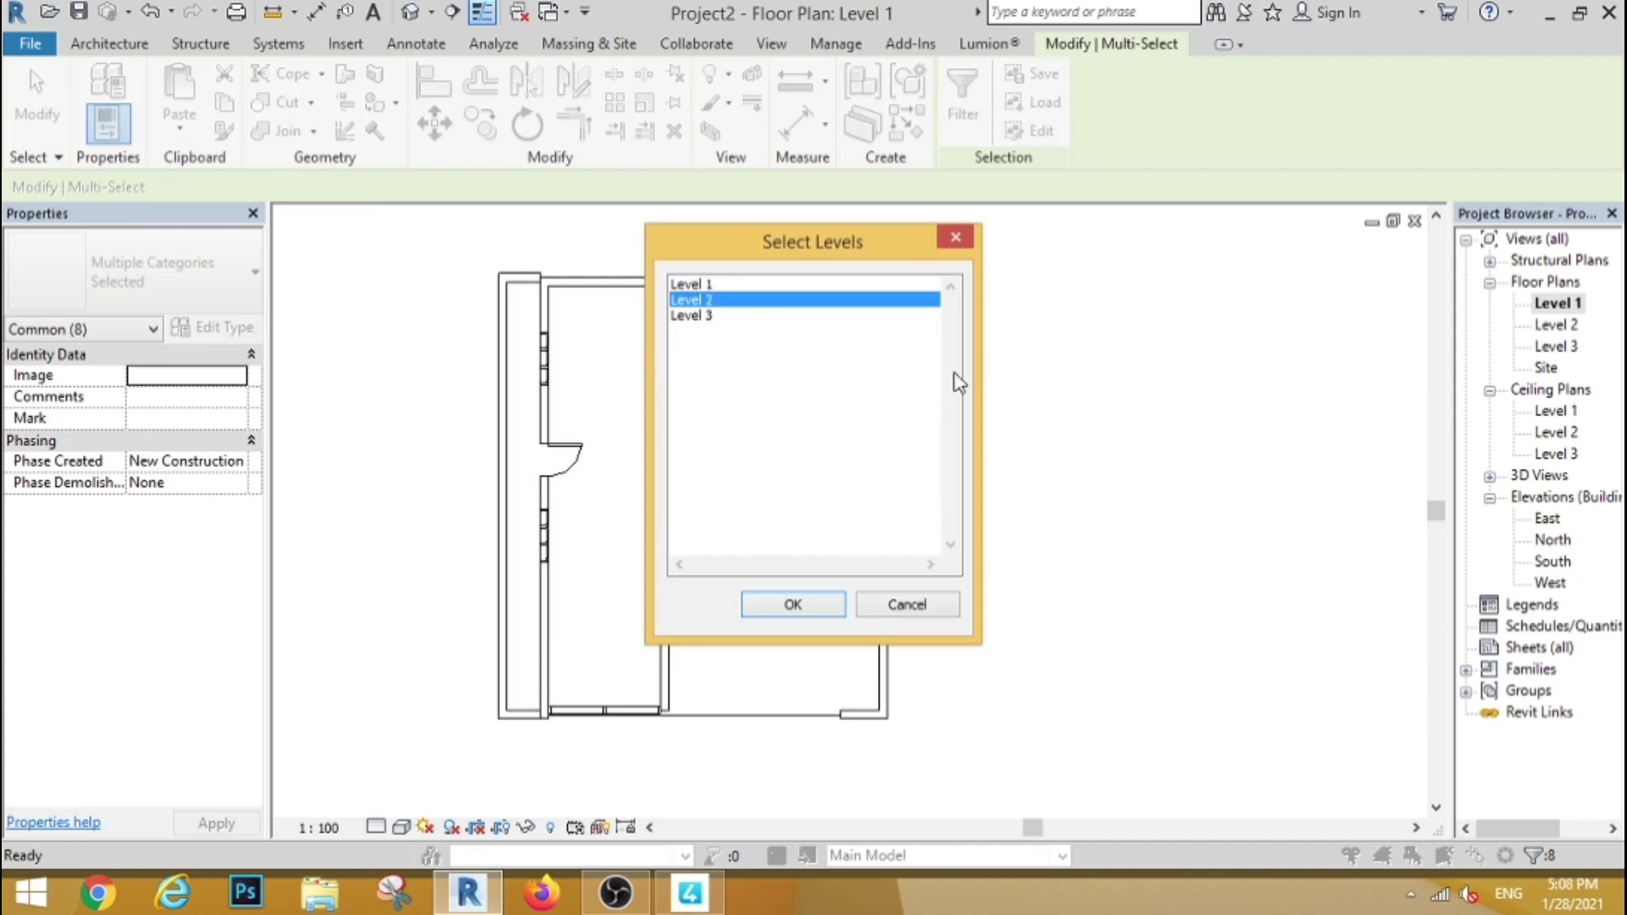
left_click(819, 605)
left_click(410, 12)
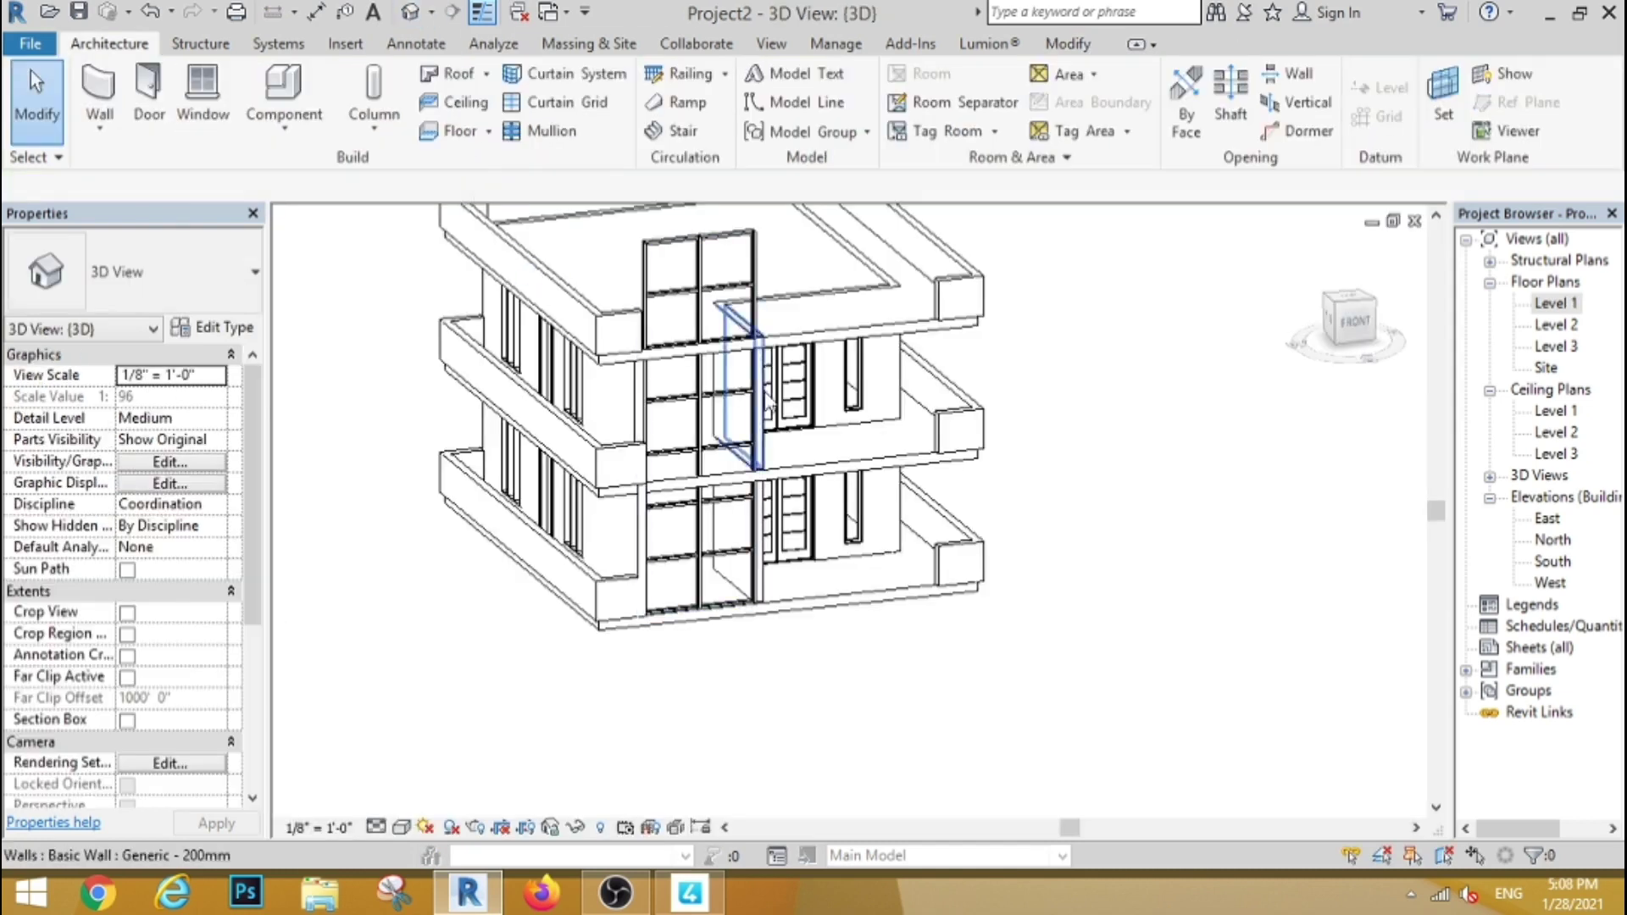
Step: Stretch the short Level 3 wall's end across to the building's far corner
scroll(768, 406, "down", 3)
mouse_move(520, 545)
middle_mouse_down("shift")
mouse_move(618, 574)
mouse_move(658, 529)
mouse_move(540, 593)
middle_mouse_up("shift")
left_click(646, 315)
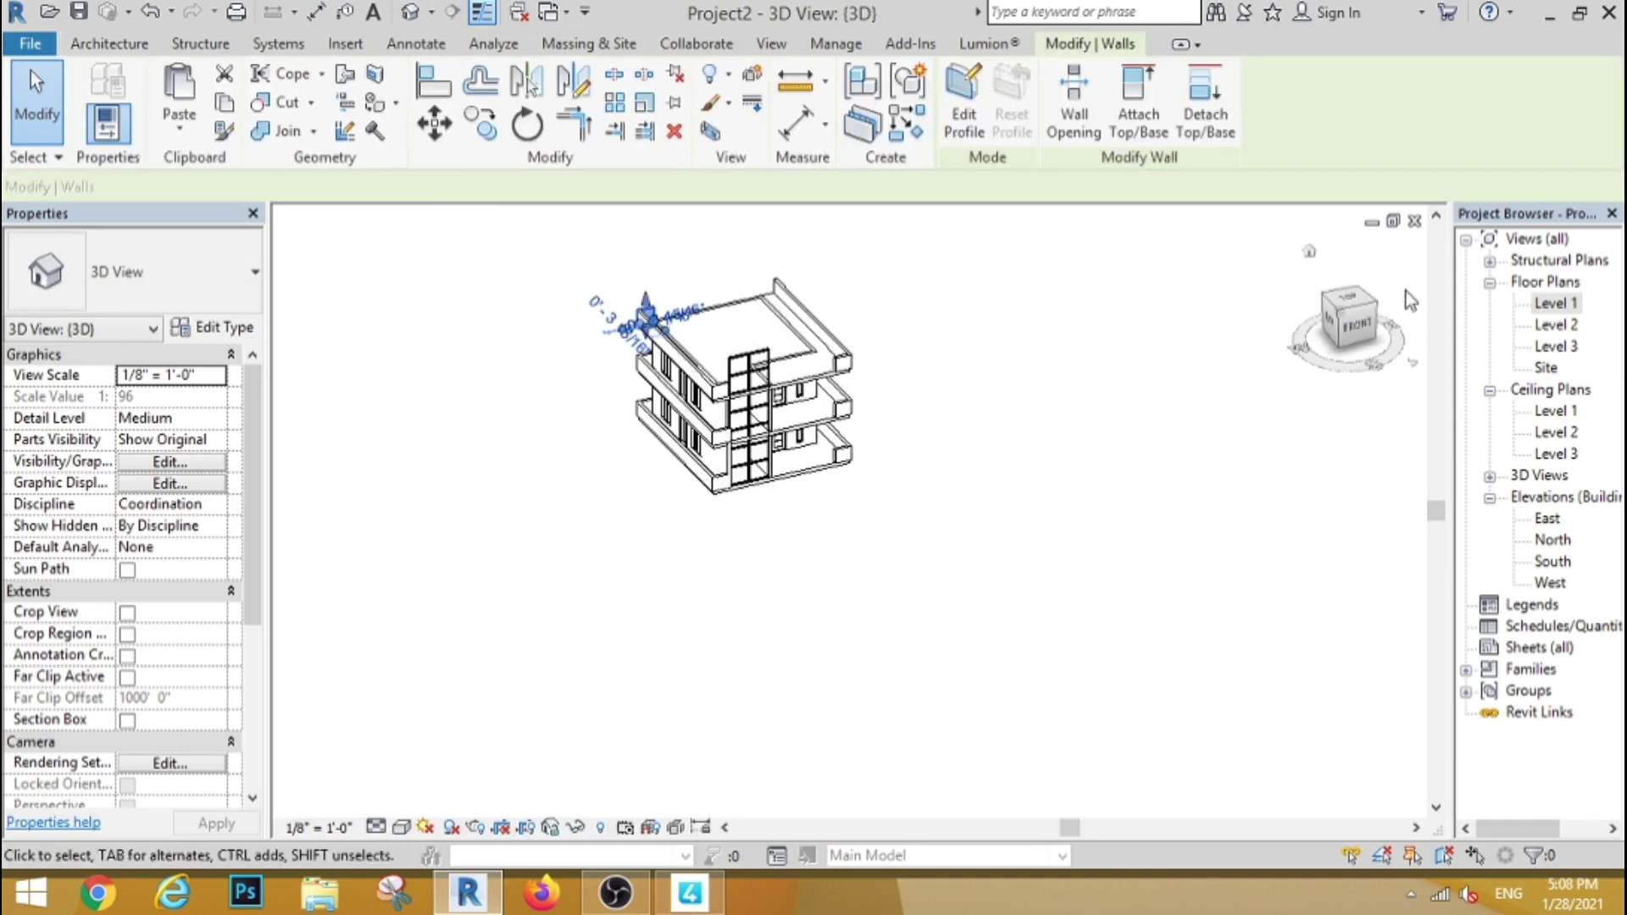
scroll(761, 351, "down", 5)
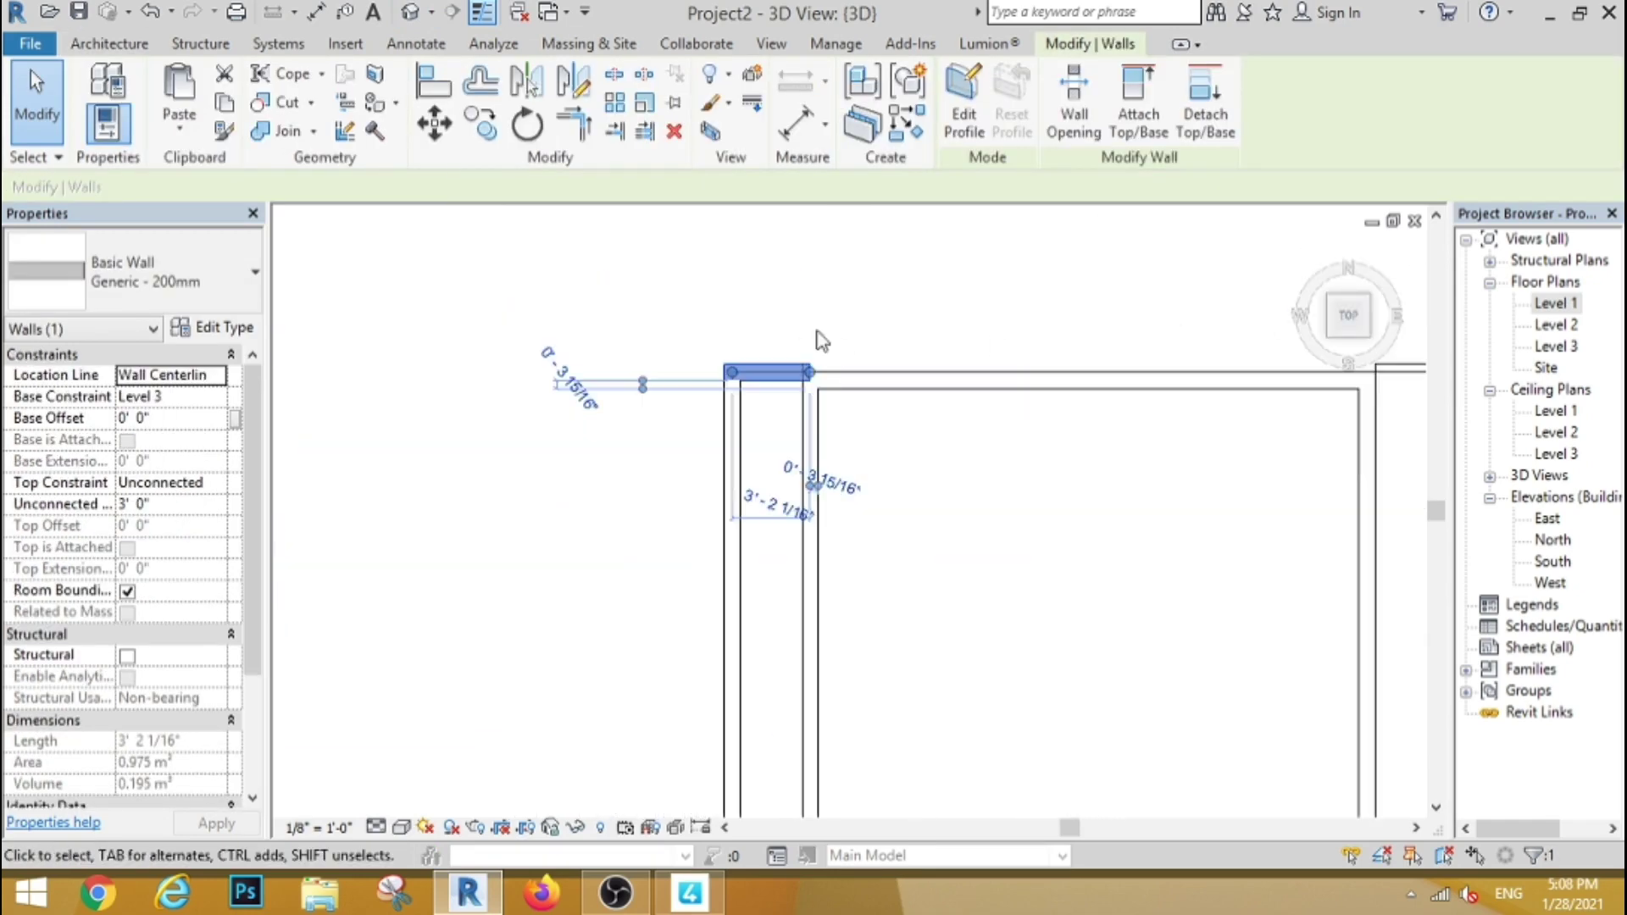
middle_click_drag(1000, 355, 775, 362)
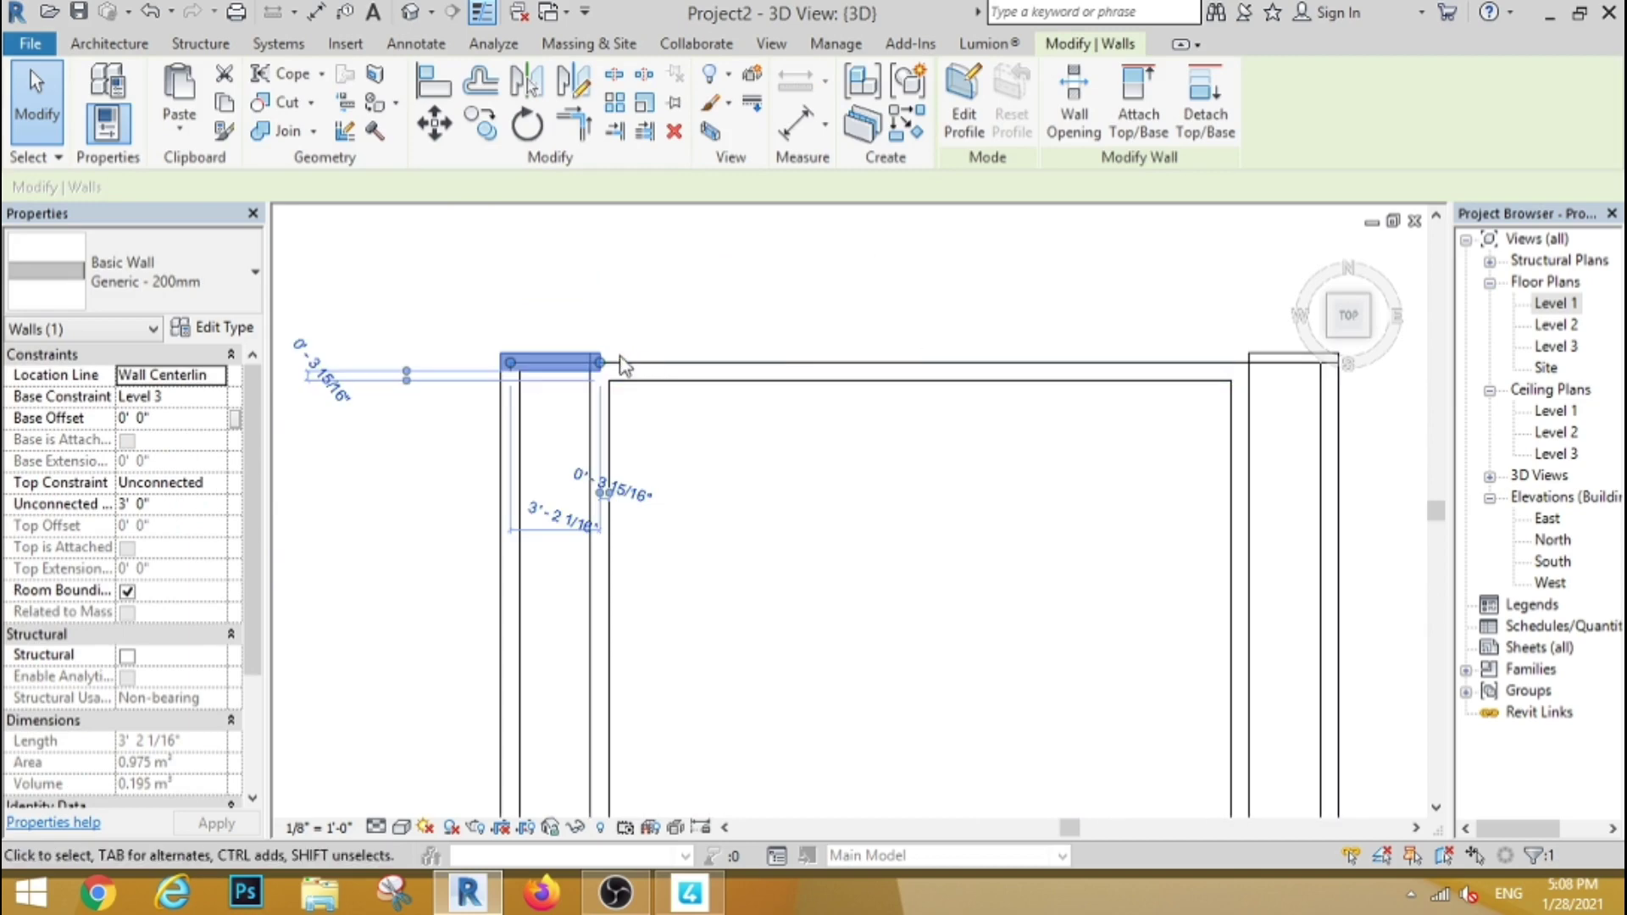
left_click_drag(1143, 388, 1240, 362)
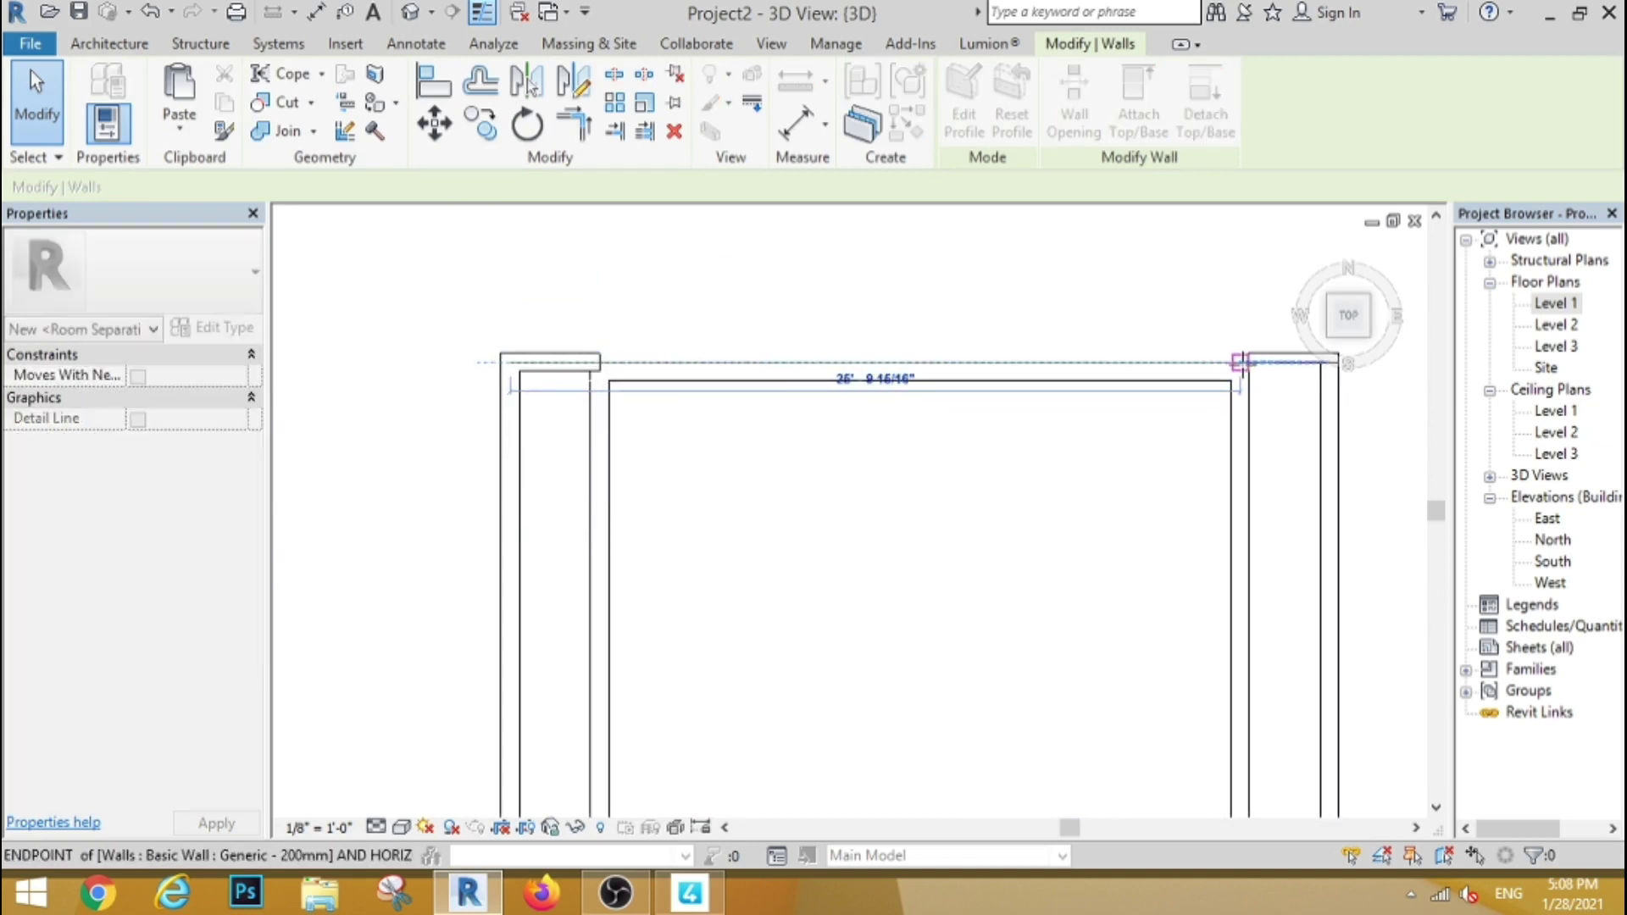
left_click(757, 286)
Step: Return to the isometric view and orbit to inspect the extended wall
scroll(750, 284, "down", 2)
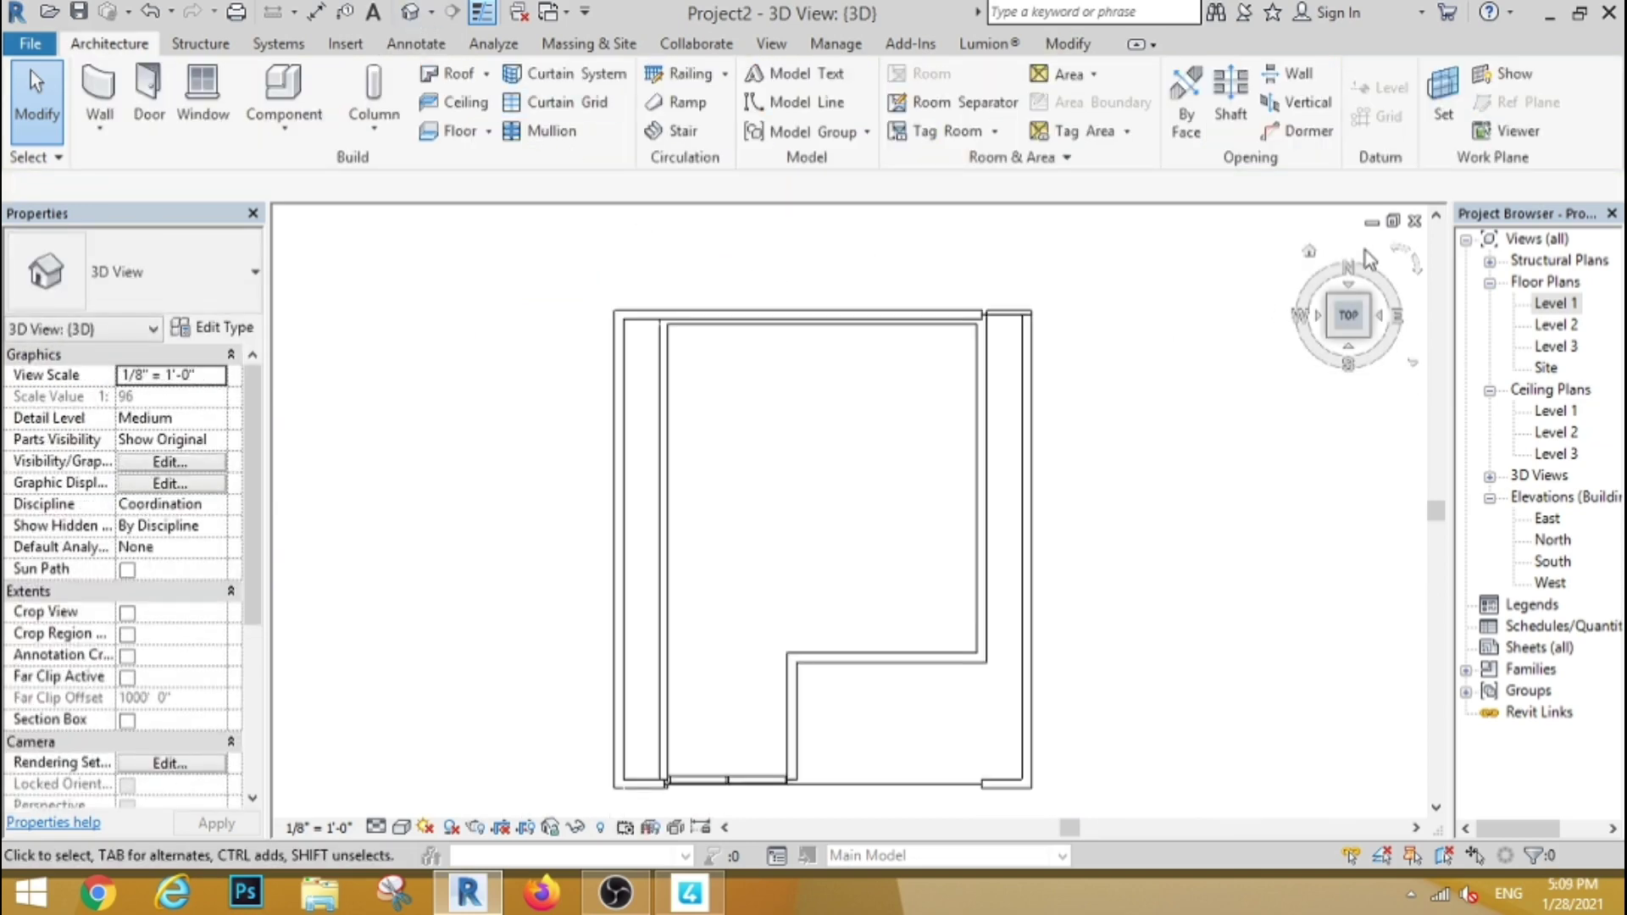
left_click(1308, 249)
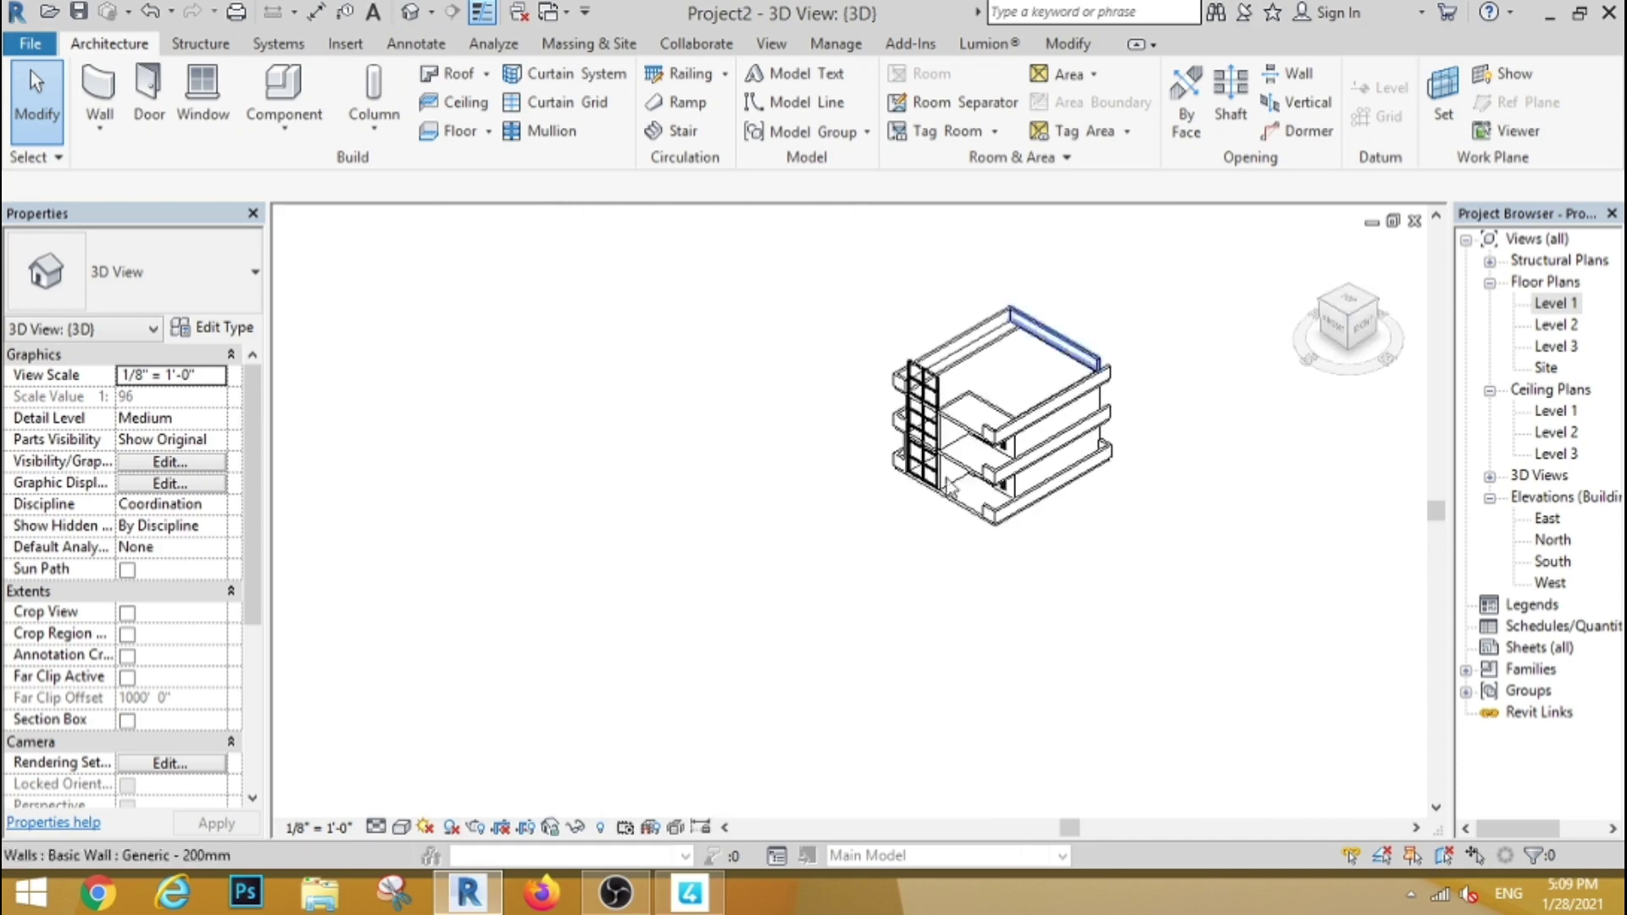
mouse_move(1043, 474)
middle_mouse_down("shift")
mouse_move(1051, 524)
mouse_move(1018, 483)
middle_mouse_up("shift")
scroll(769, 280, "up", 6)
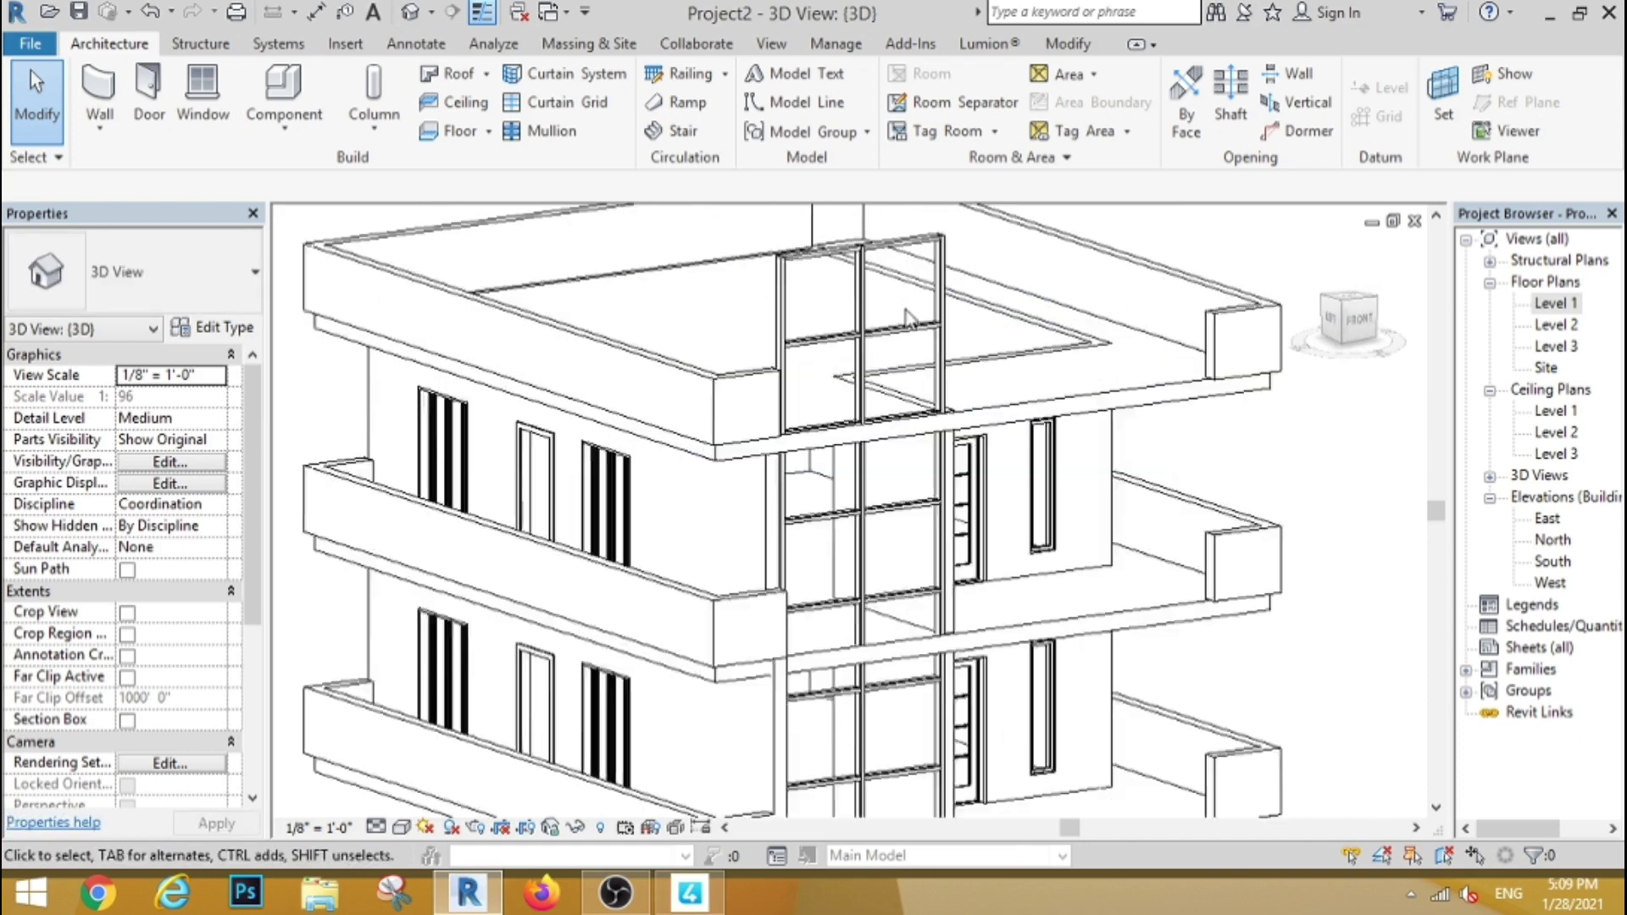
scroll(769, 279, "down", 1)
scroll(914, 547, "up", 1)
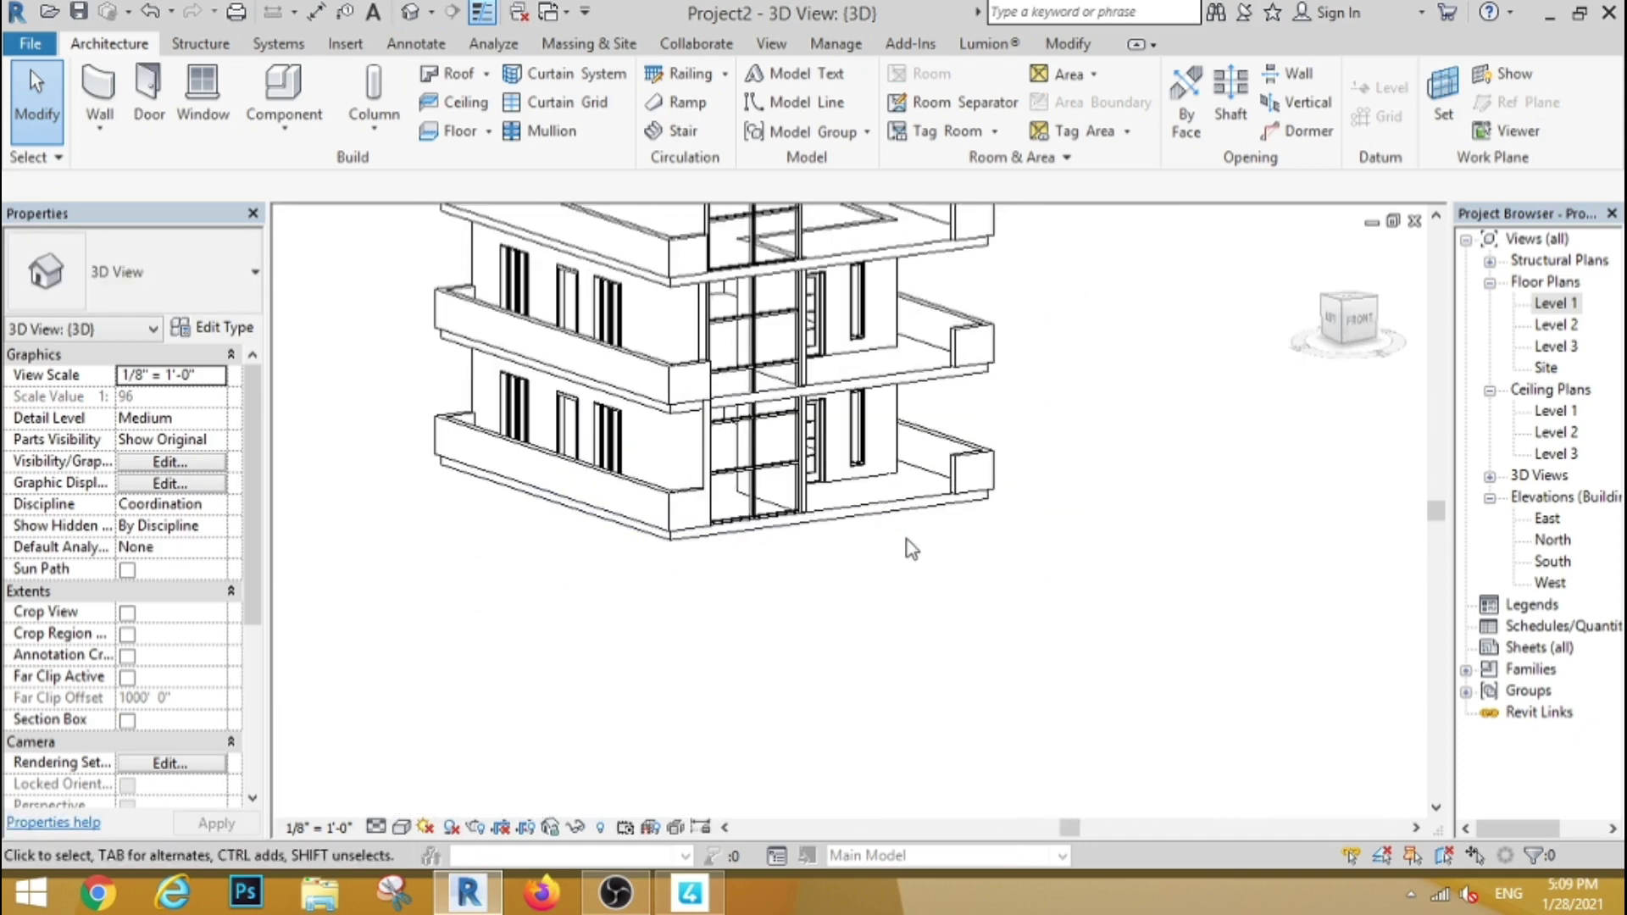
scroll(907, 542, "down", 1)
scroll(907, 543, "up", 1)
Step: On Level 1, start a Model In-Place Casework family named Casework 1
double_click(1556, 304)
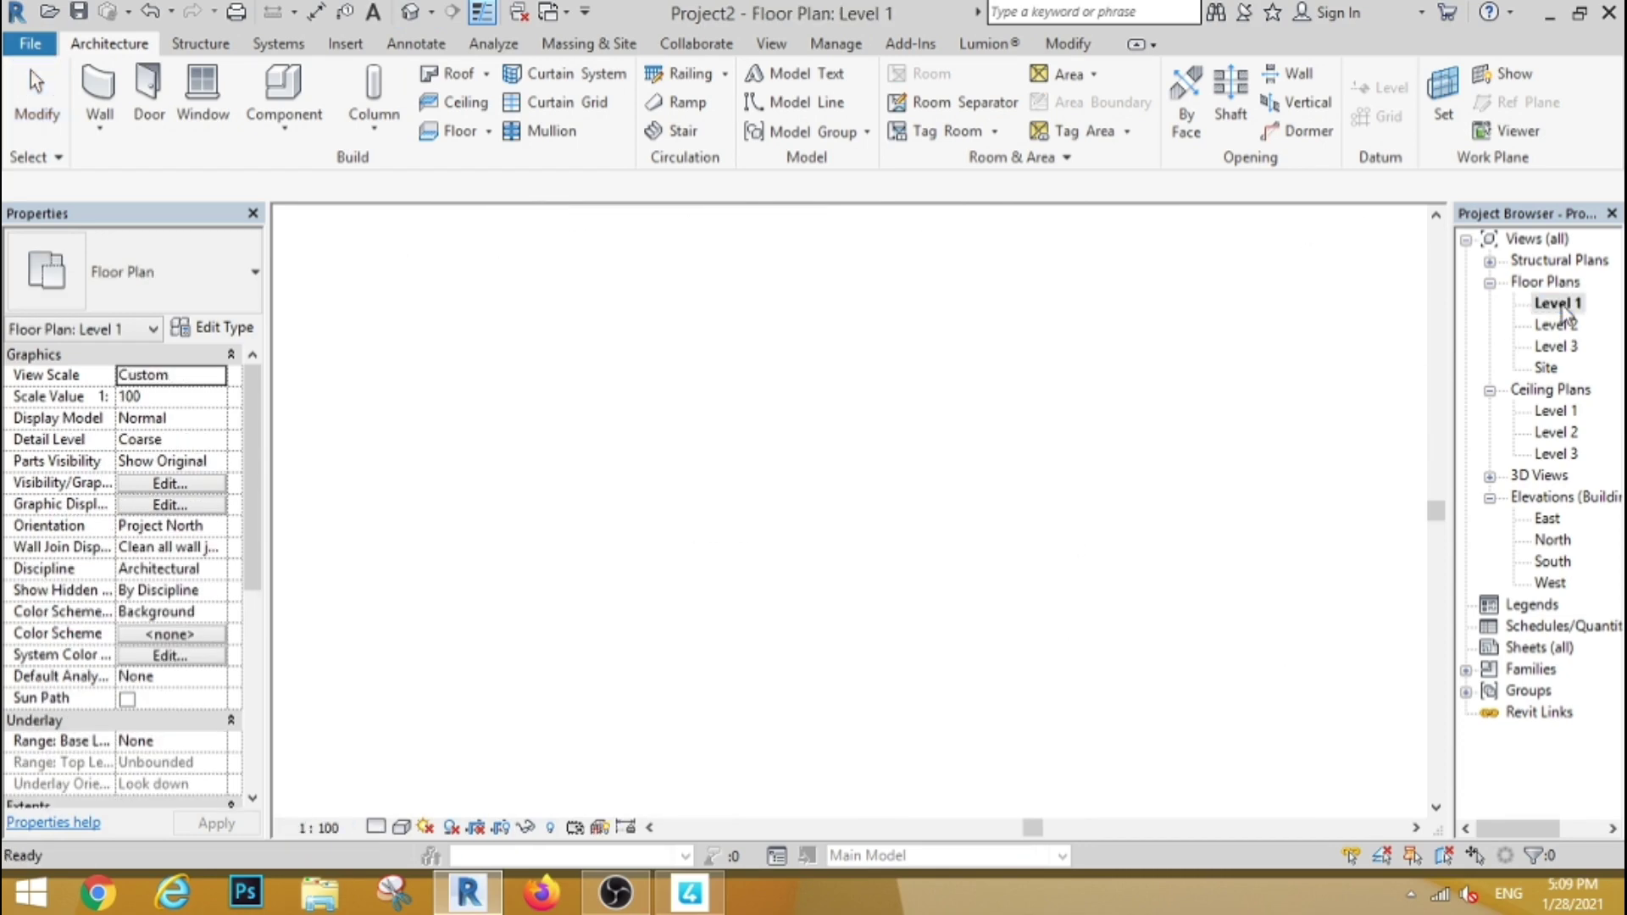
scroll(933, 610, "down", 1)
scroll(933, 611, "up", 1)
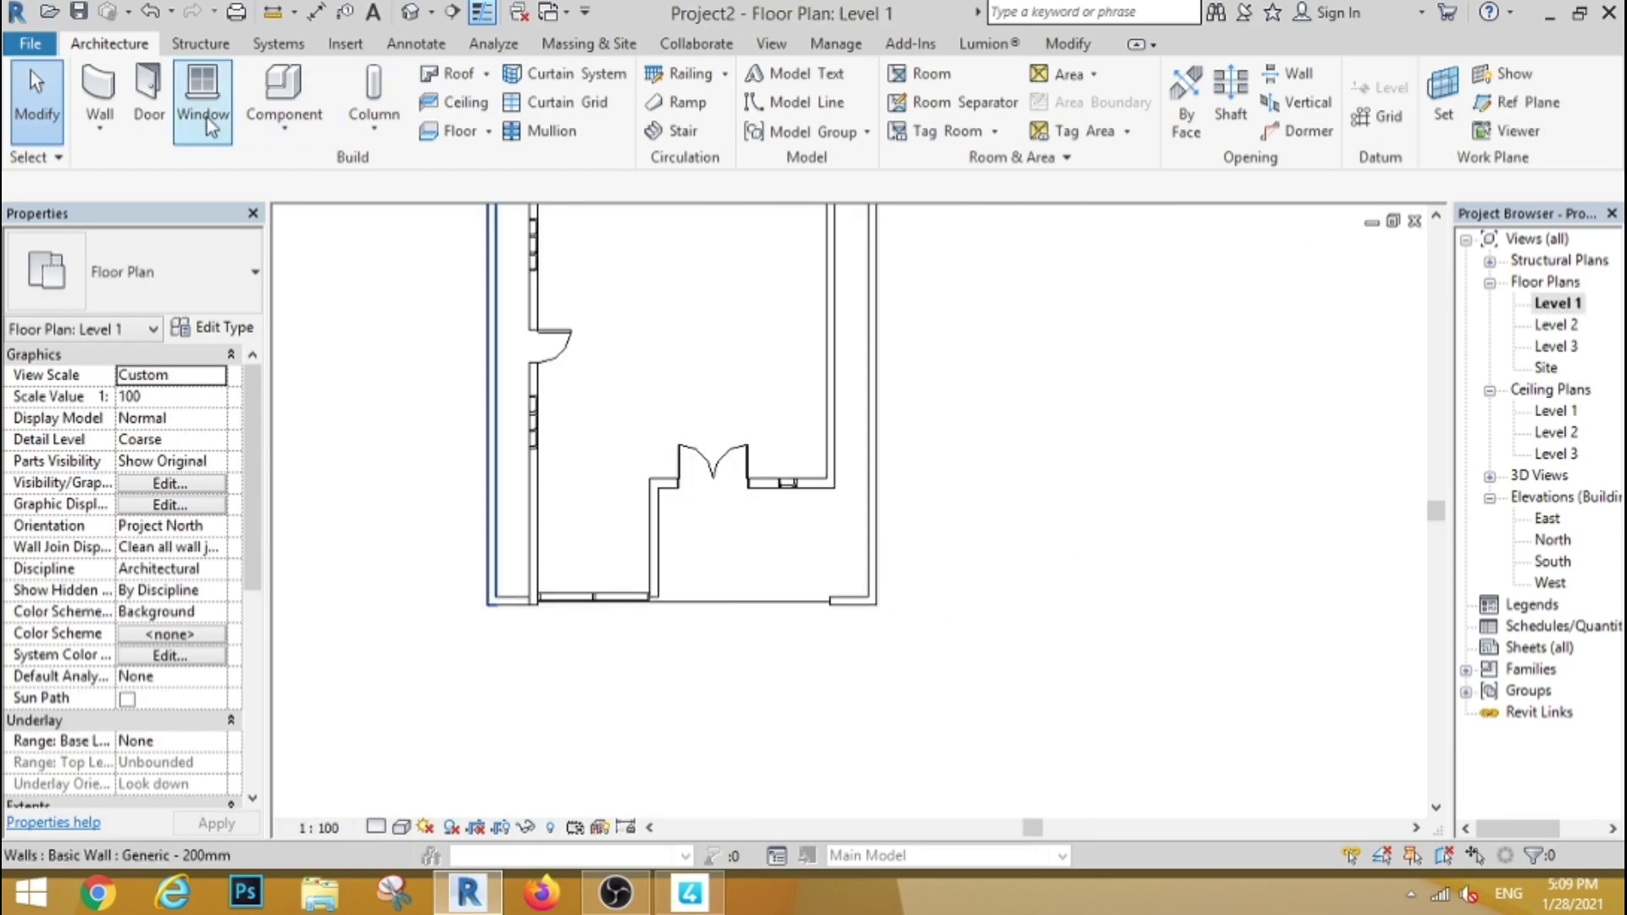
left_click(284, 118)
left_click(306, 223)
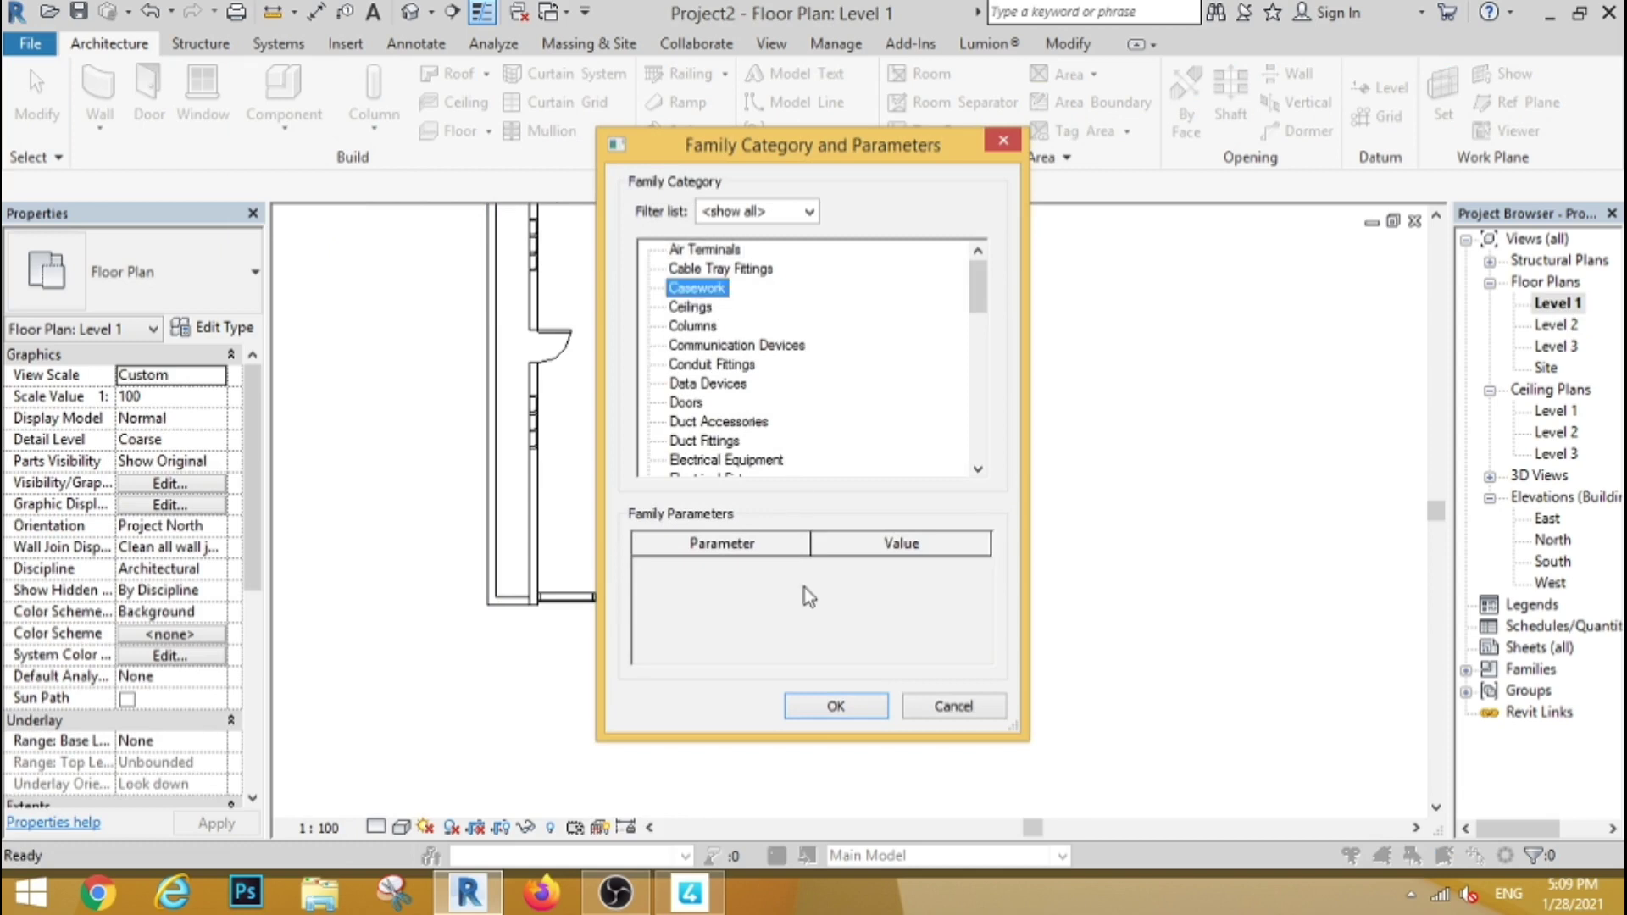
left_click(821, 712)
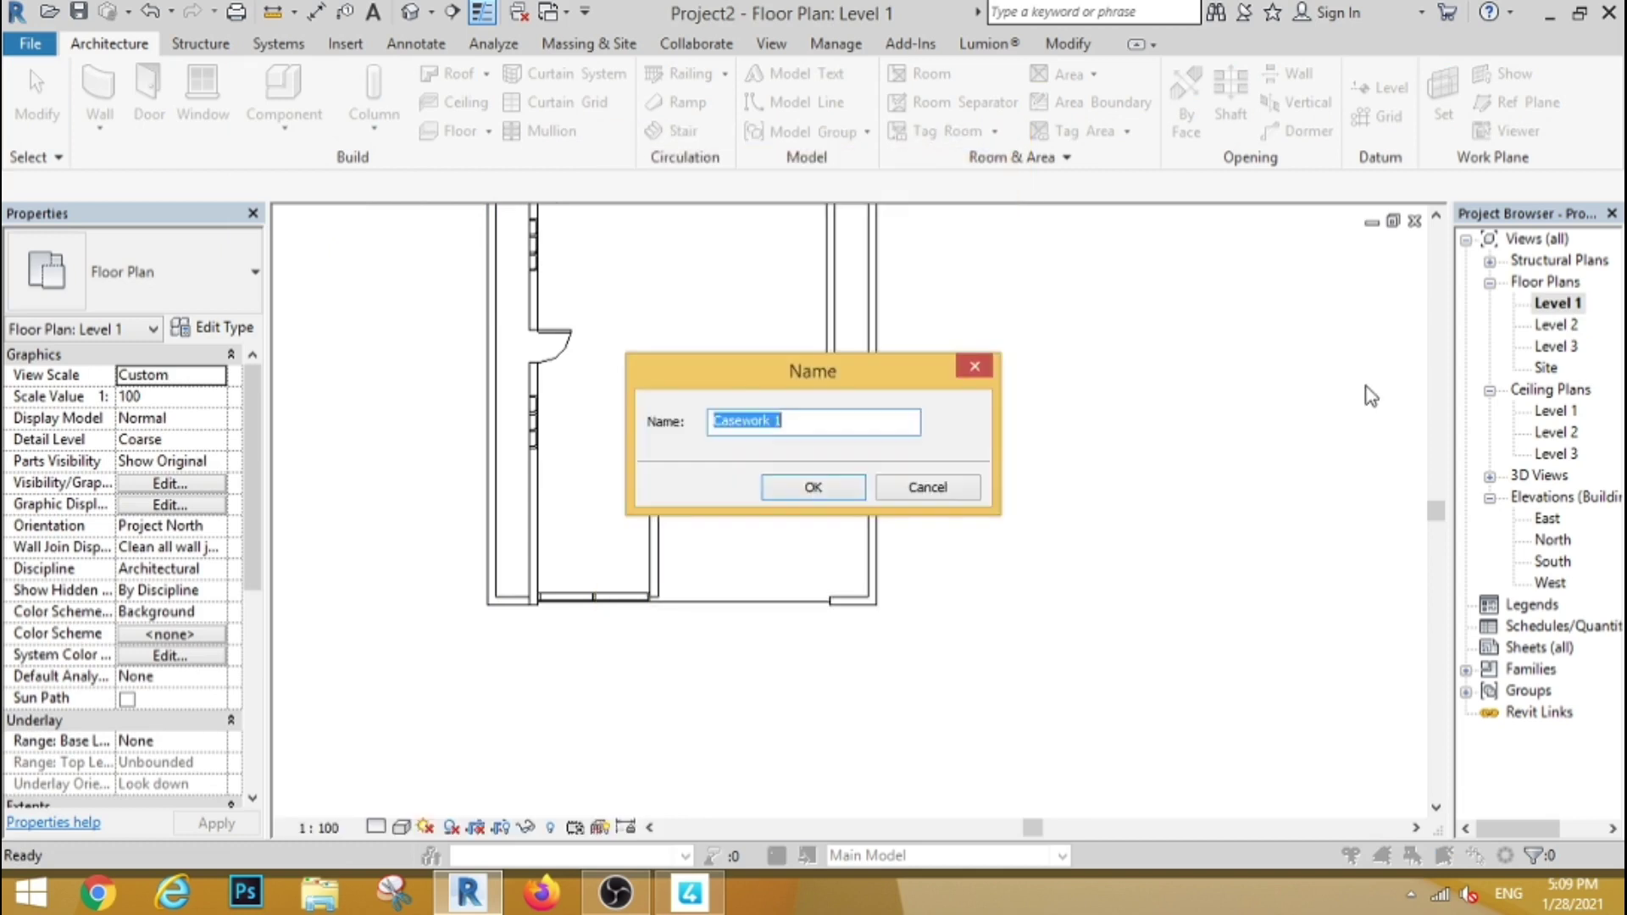
left_click(811, 490)
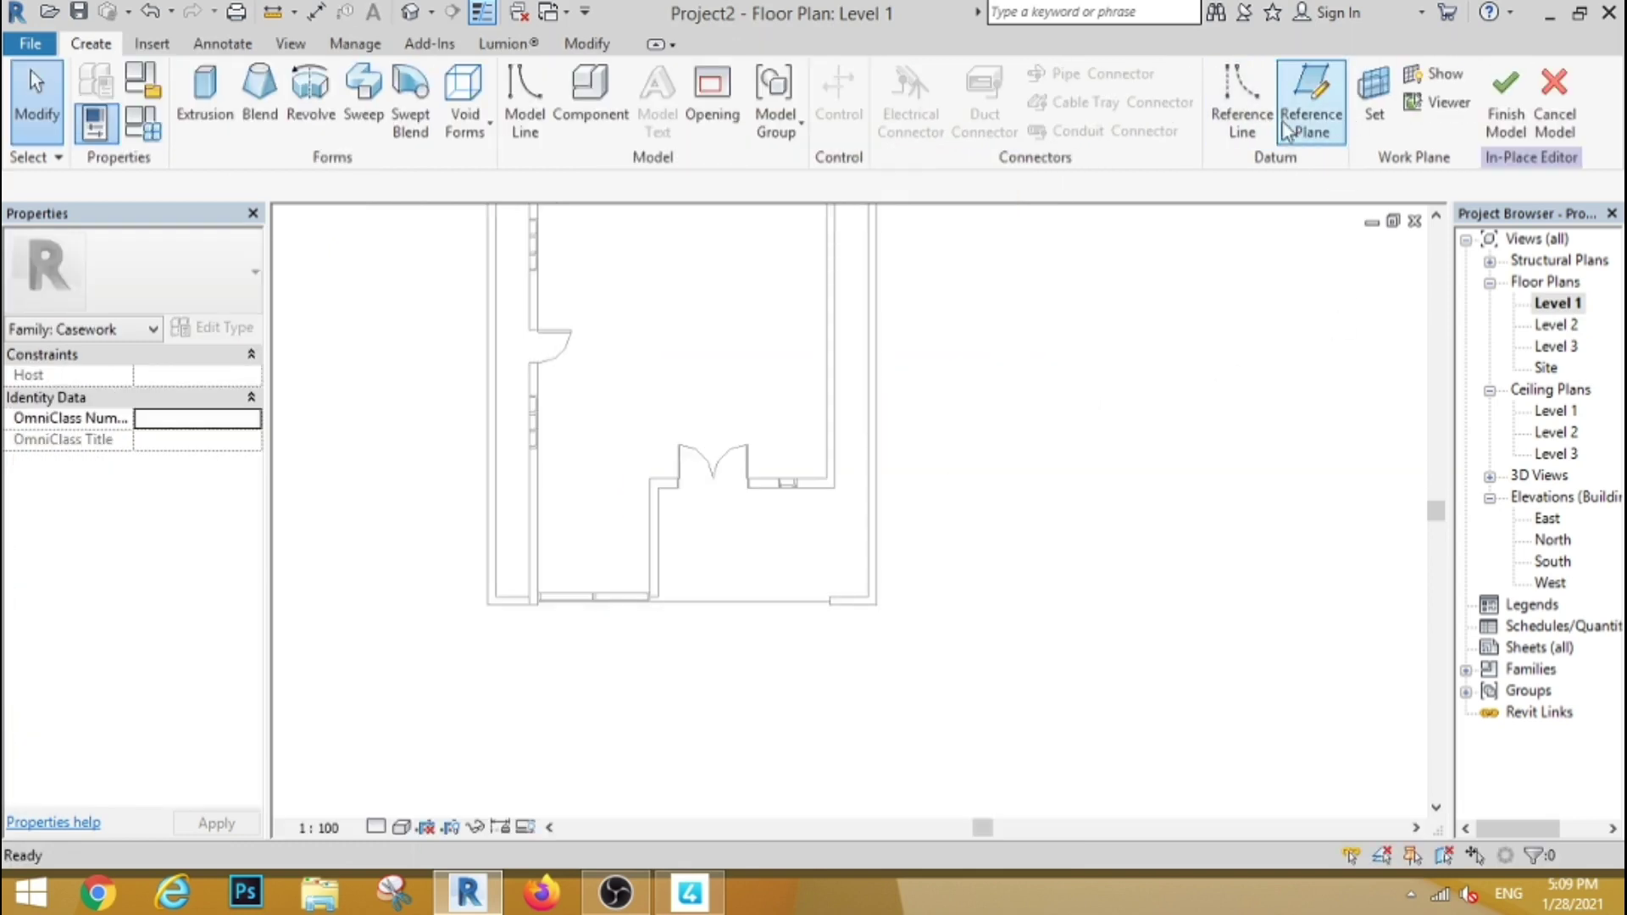
Step: Draw the fw reference plane along the front wall, then view the South elevation
left_click(1286, 131)
left_click(875, 604)
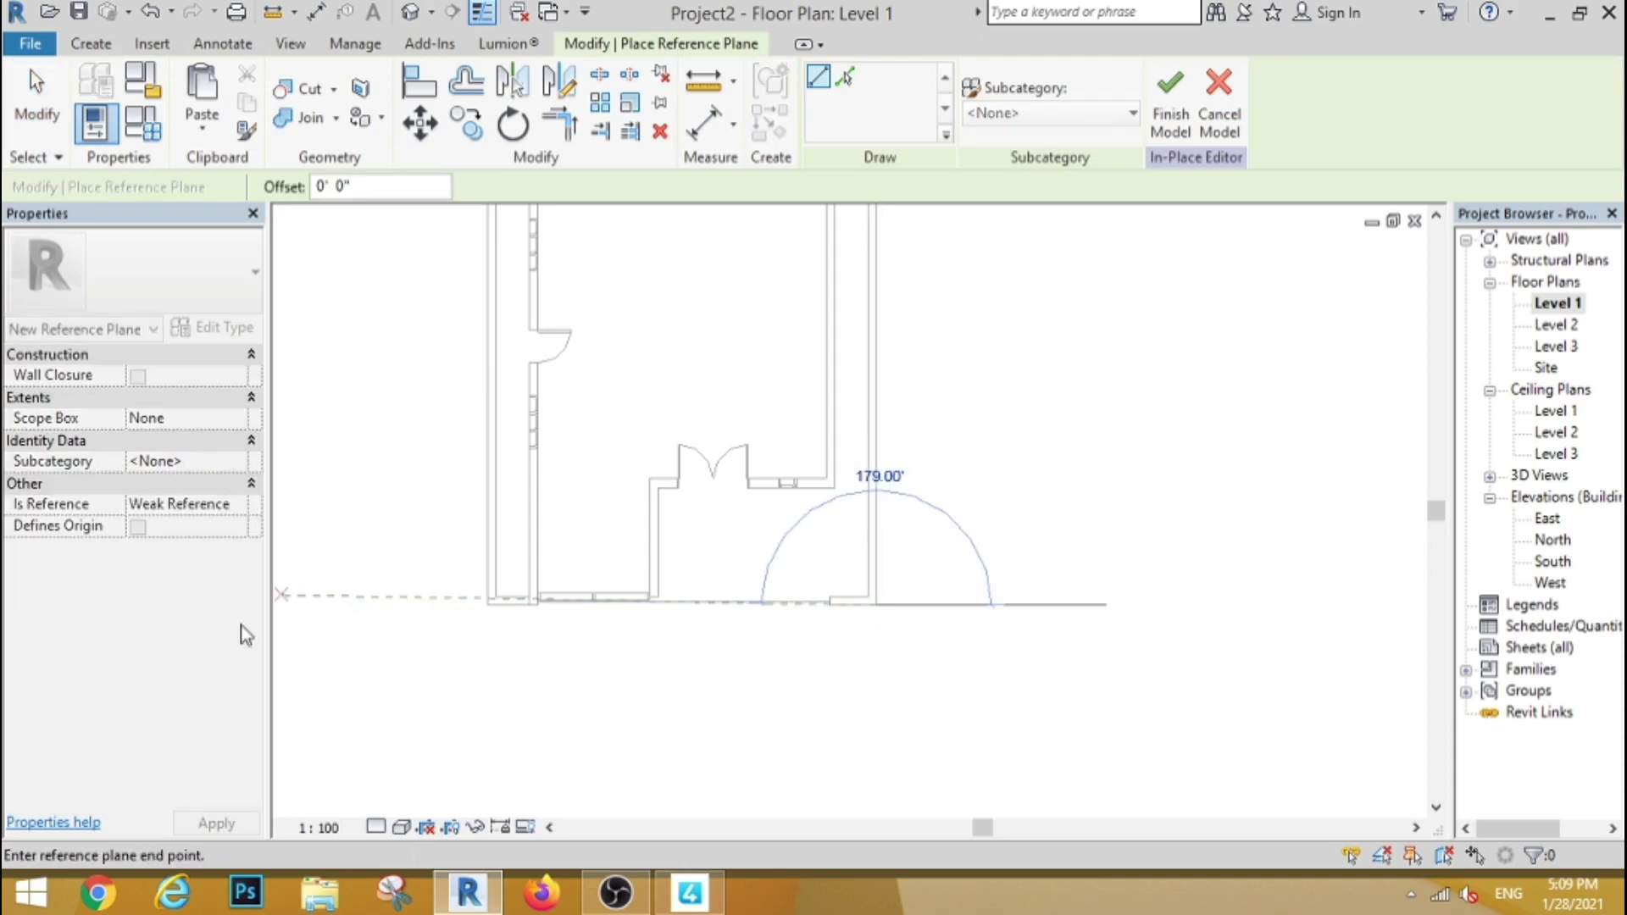
left_click(319, 605)
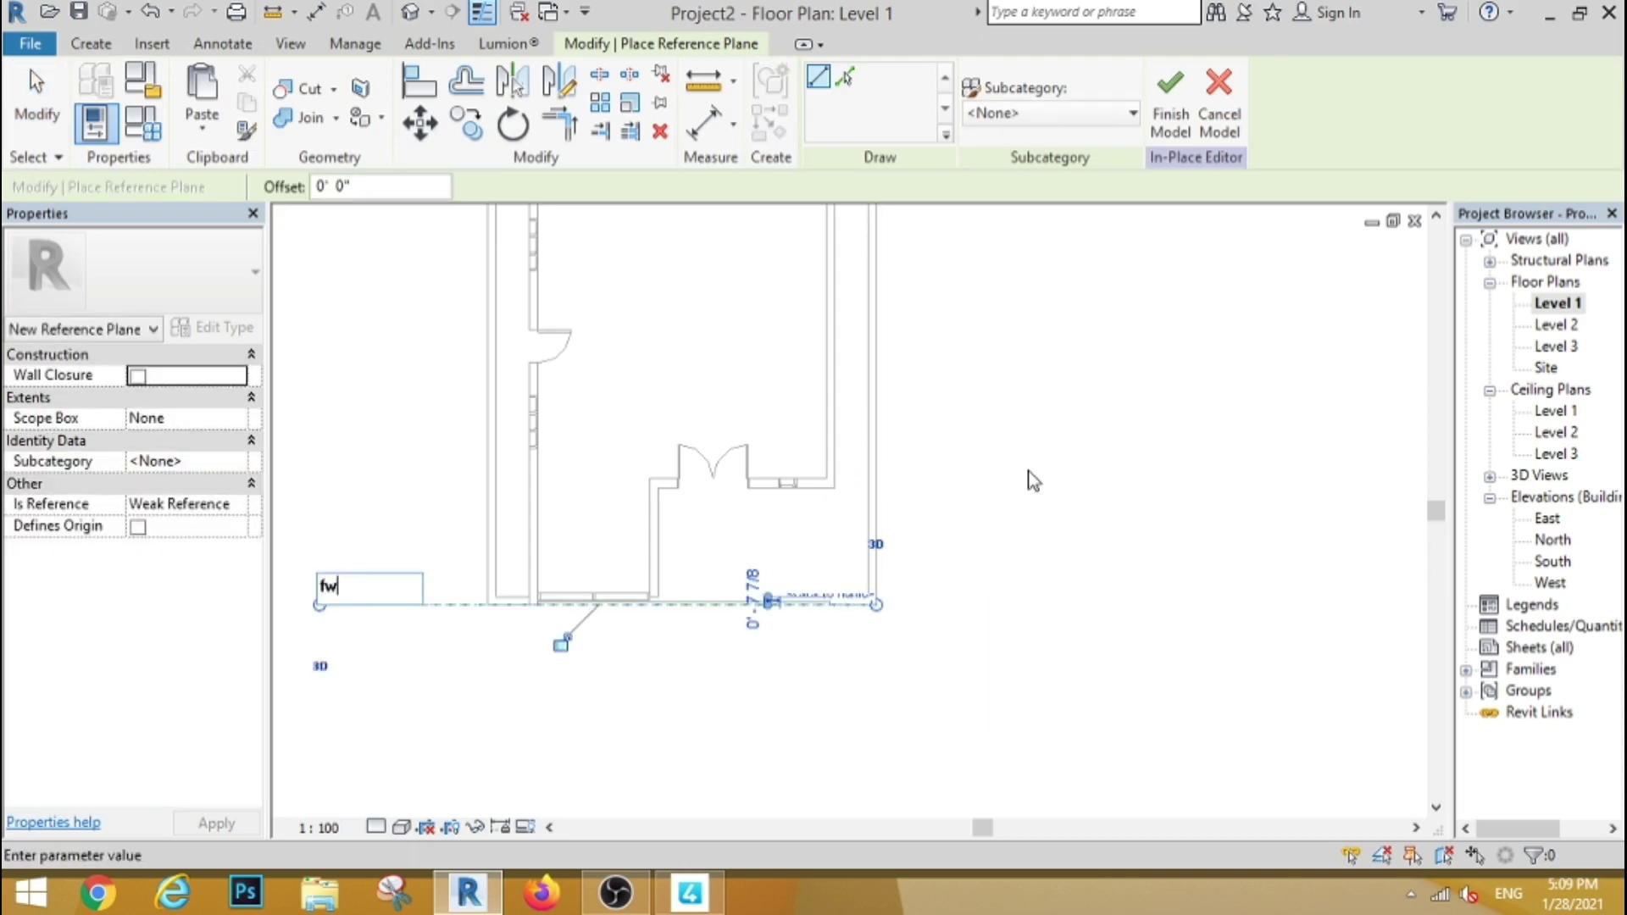
double_click(1553, 561)
Step: Start an Extrusion with Reference Plane: fw as the work plane
left_click(91, 43)
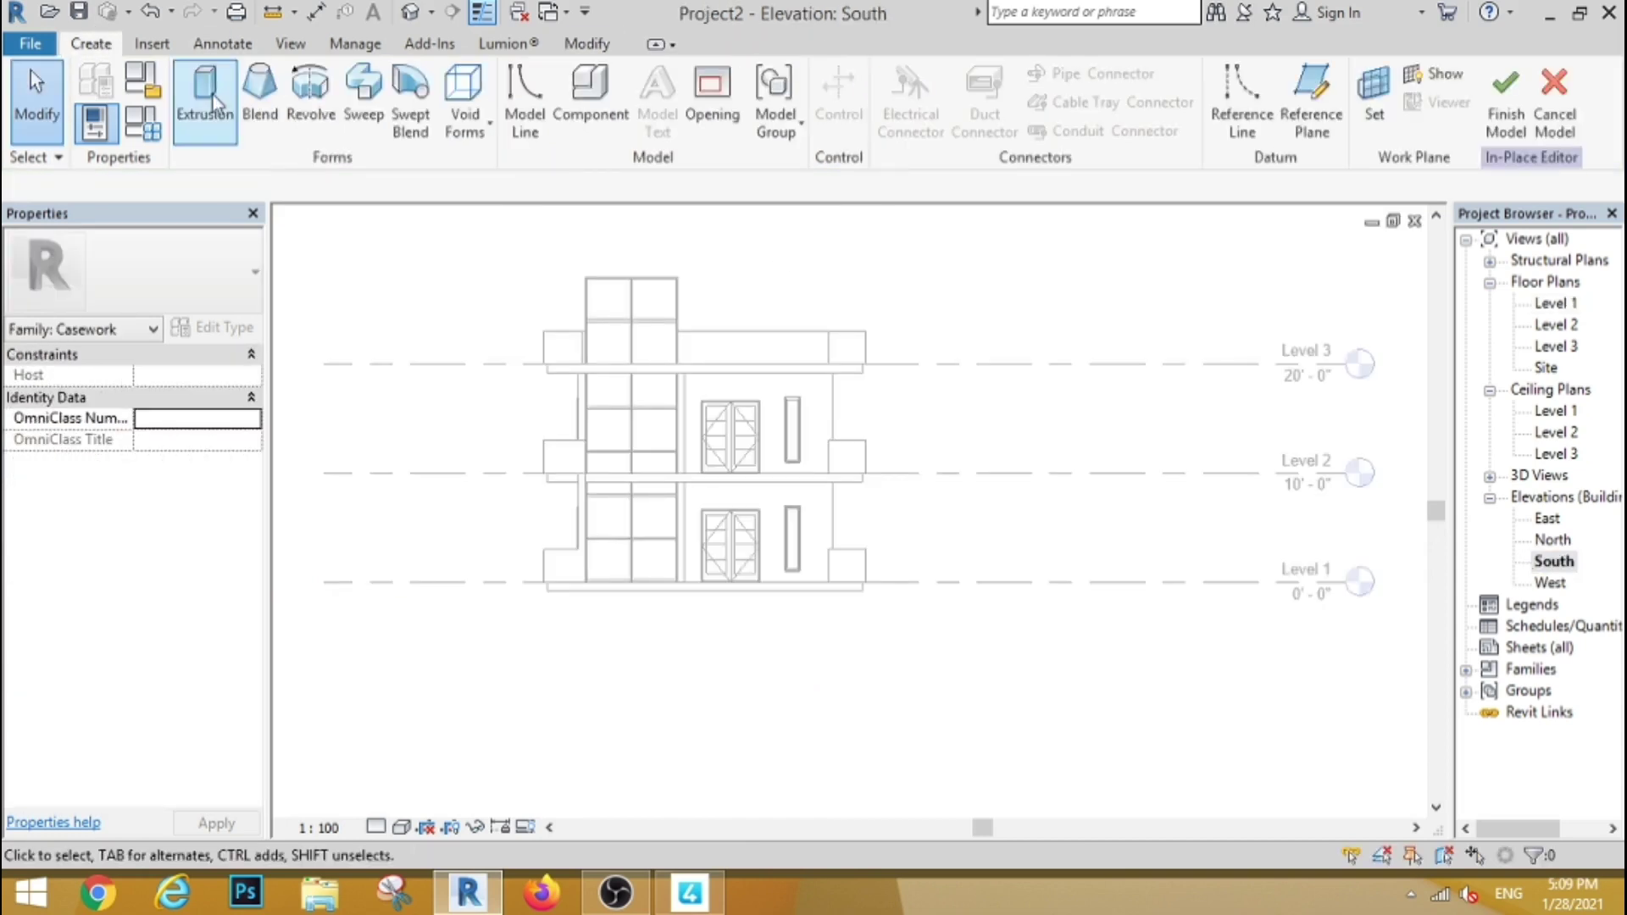
left_click(206, 102)
left_click(882, 444)
left_click(832, 534)
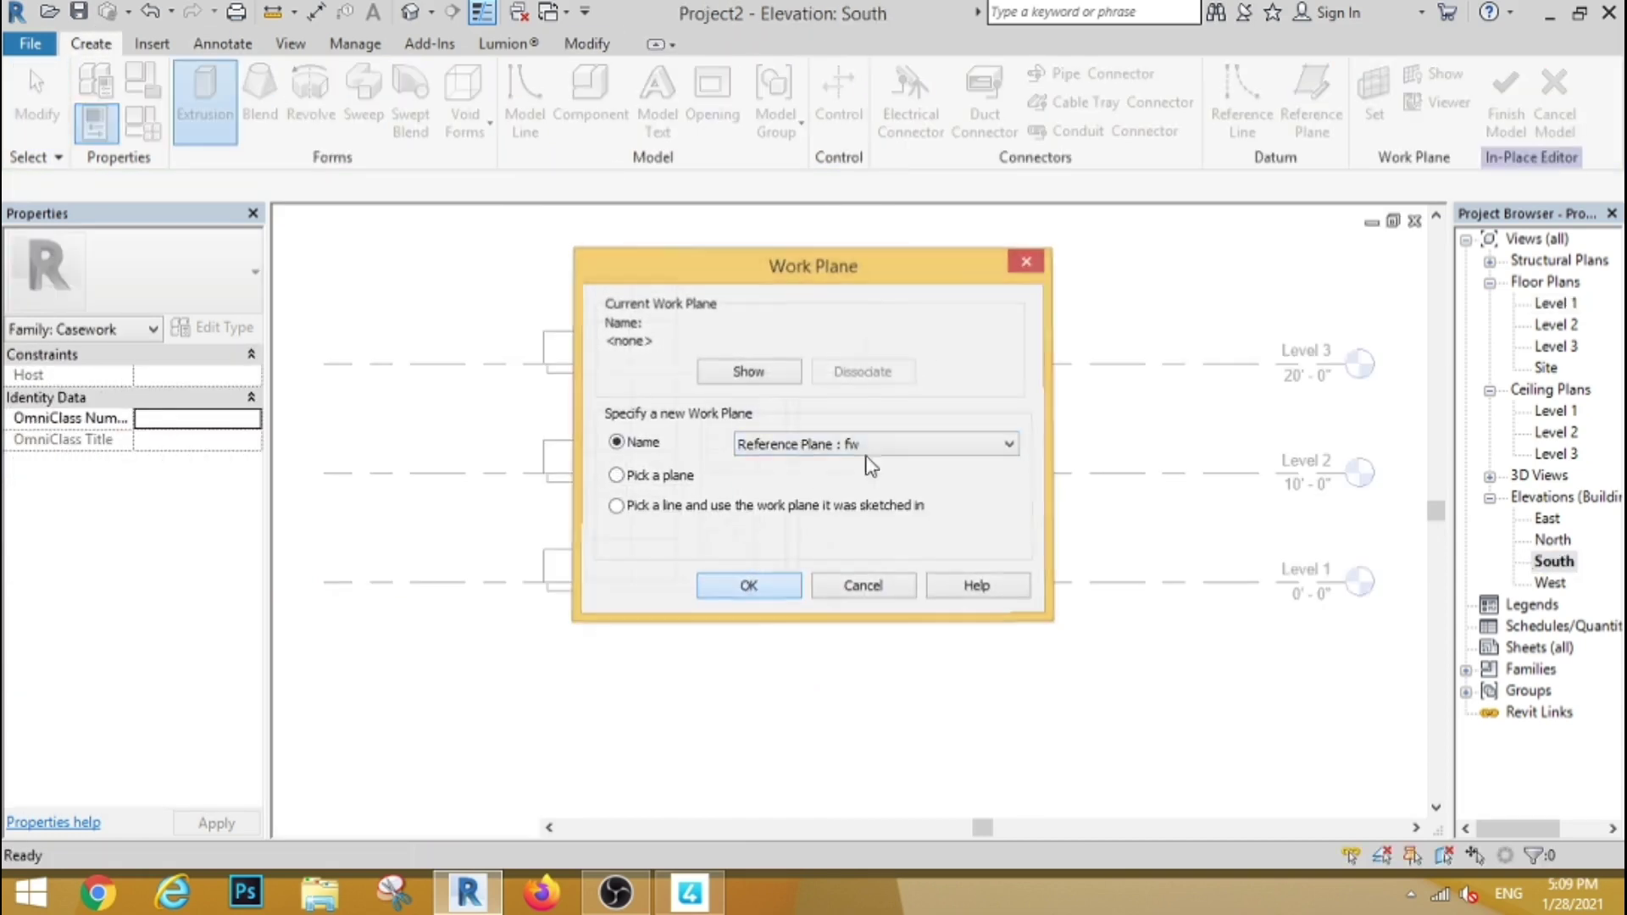
left_click(749, 585)
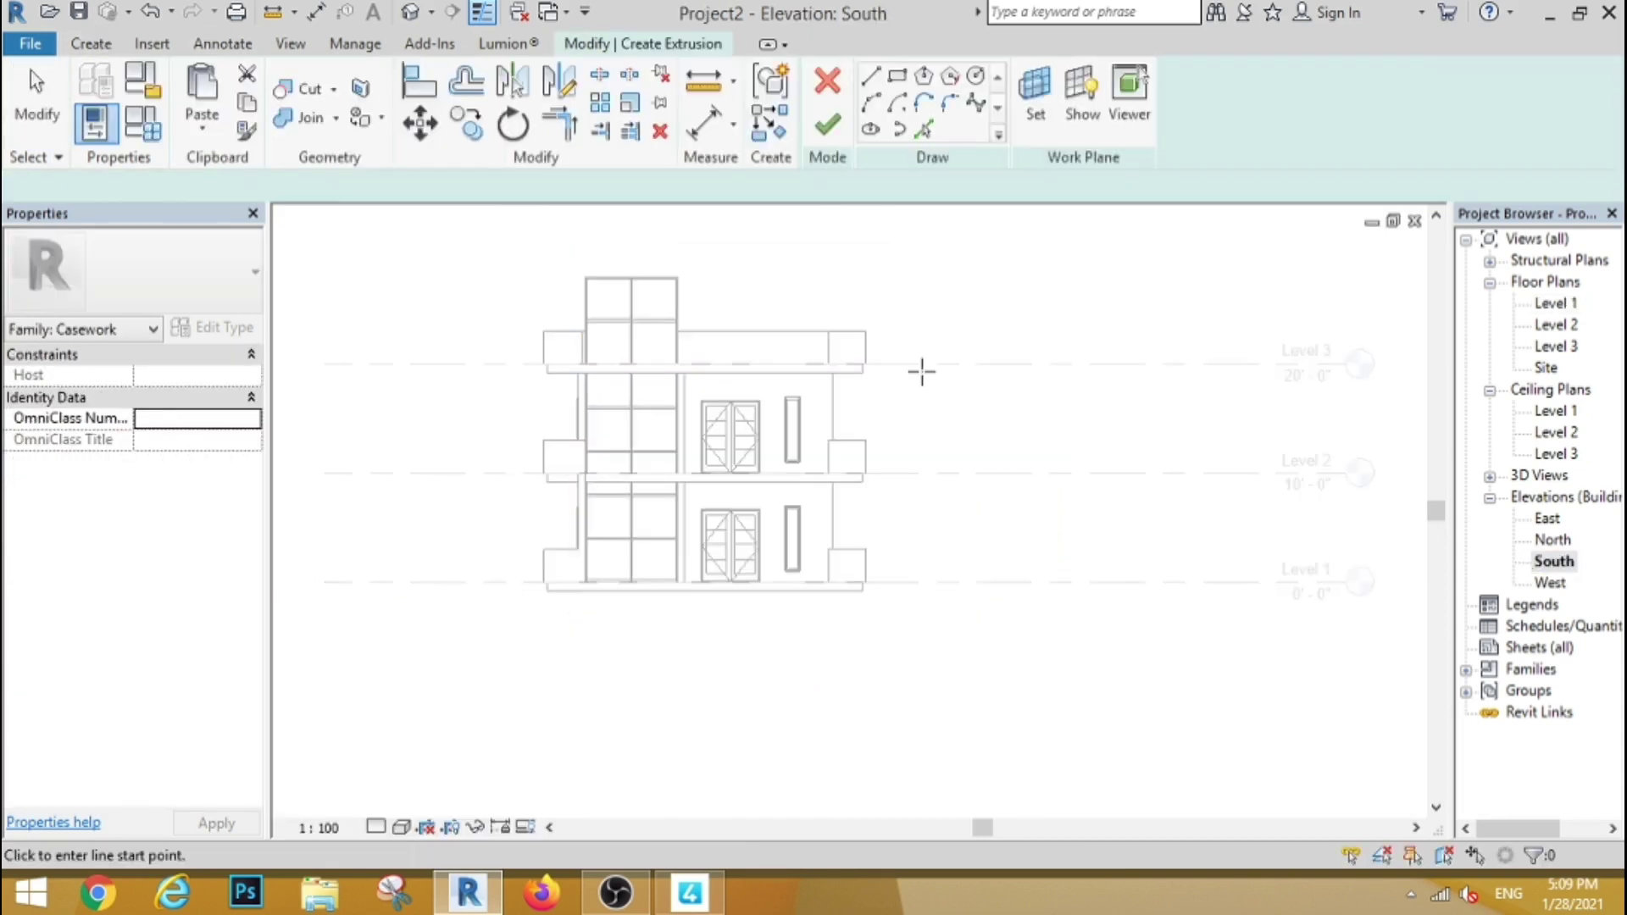
Step: Sketch the outer rectangle around the South façade outline
left_click(897, 77)
left_click(586, 277)
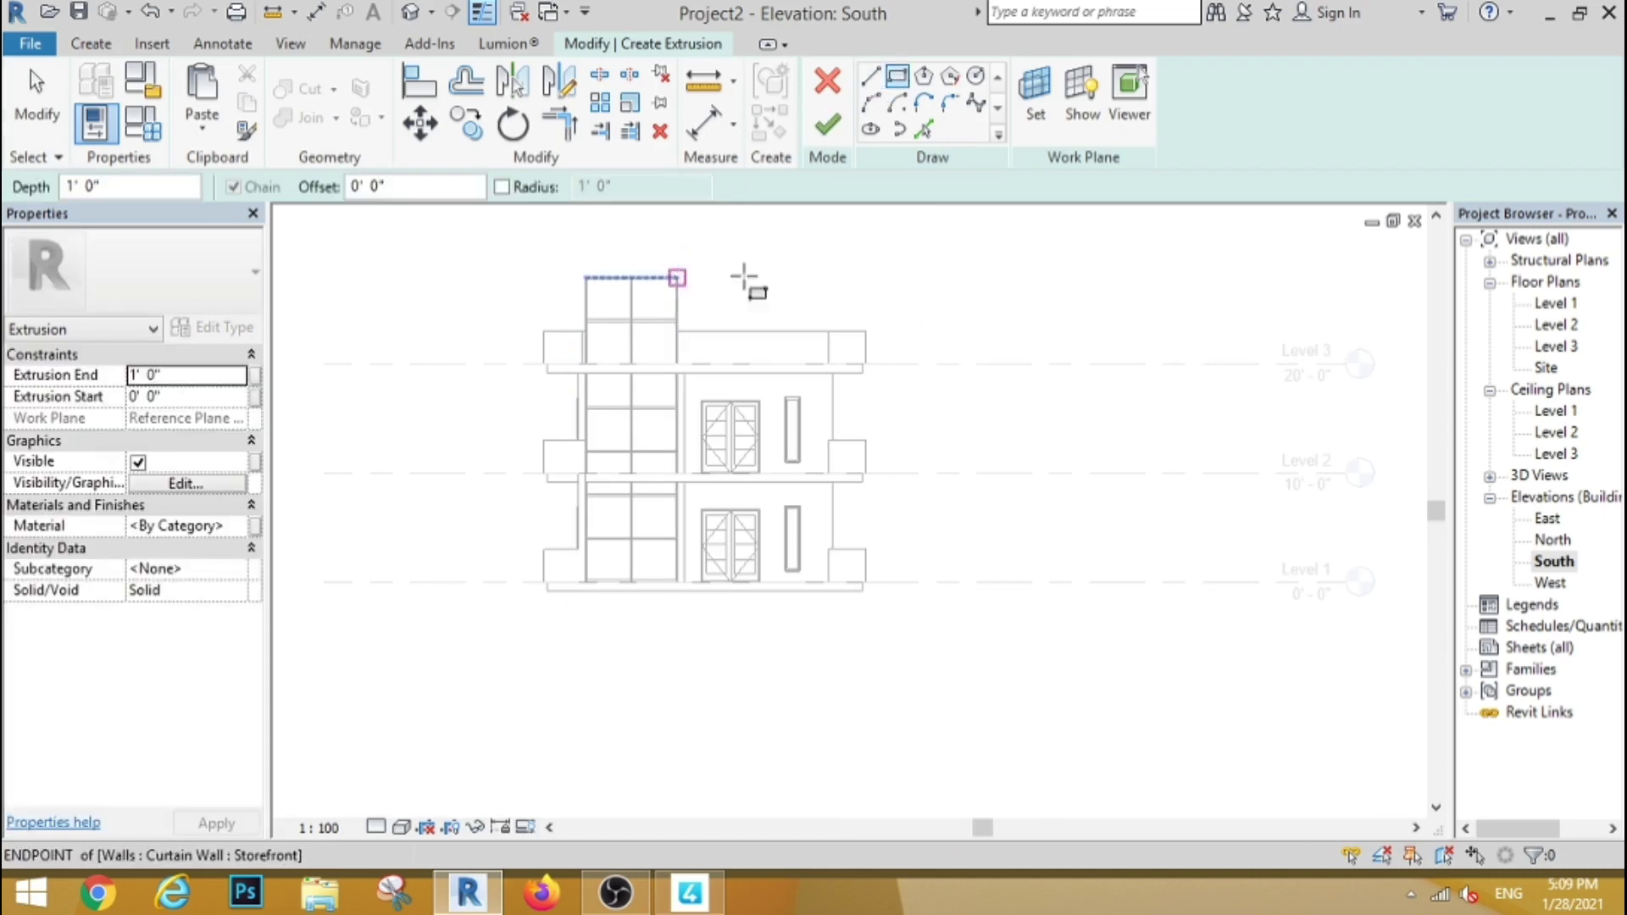
left_click(834, 277)
left_click(551, 582)
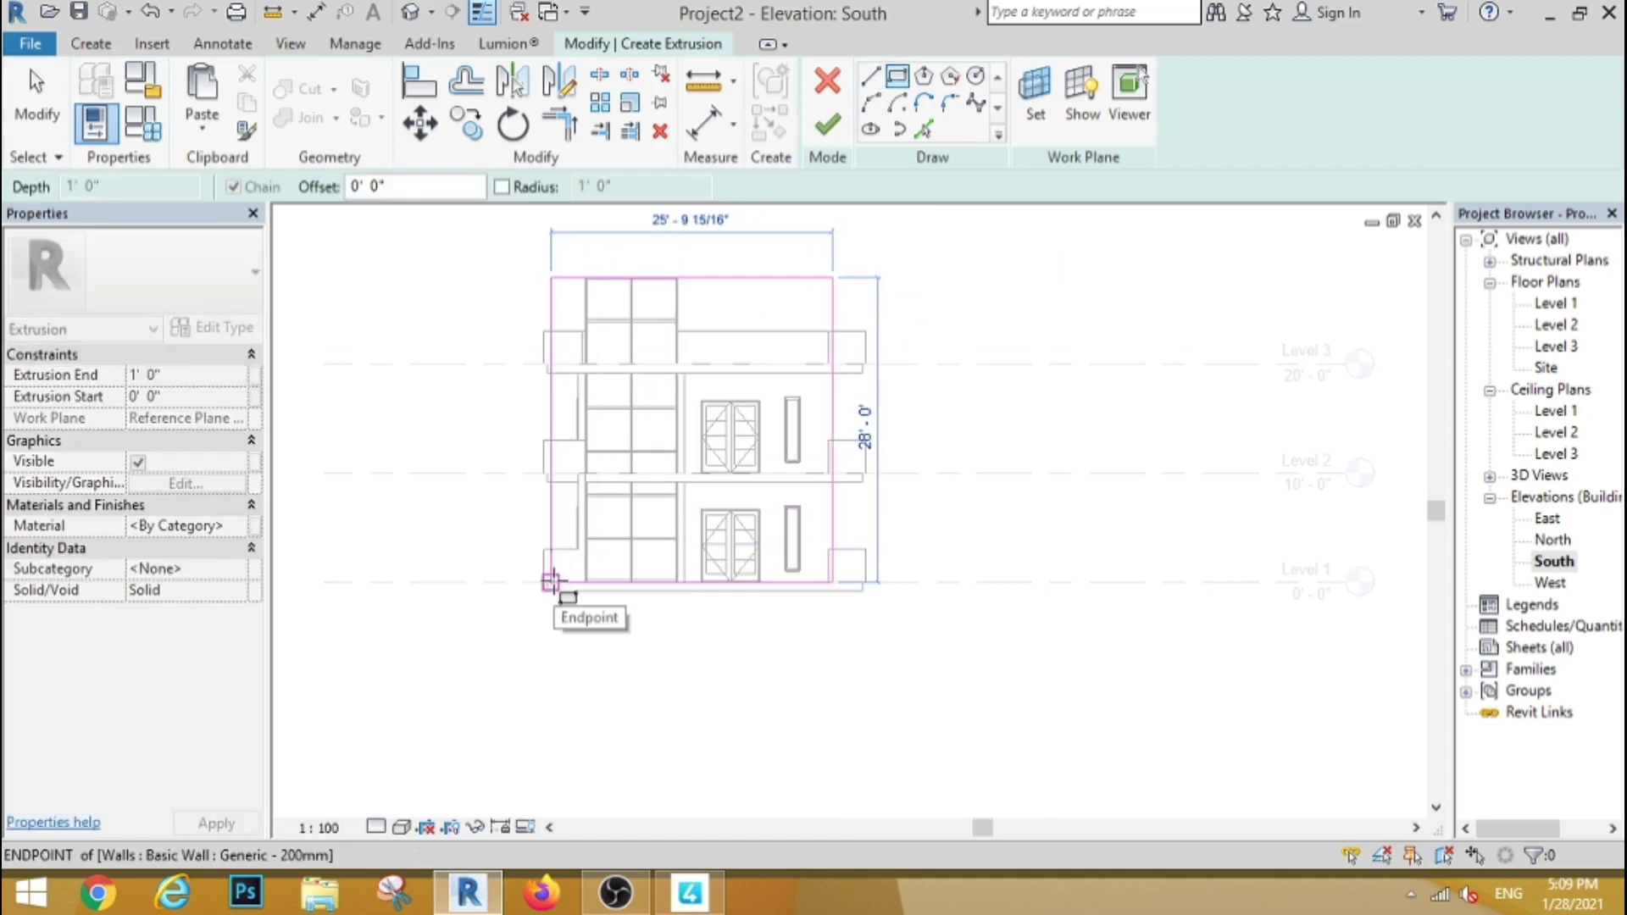
scroll(550, 582, "up", 2)
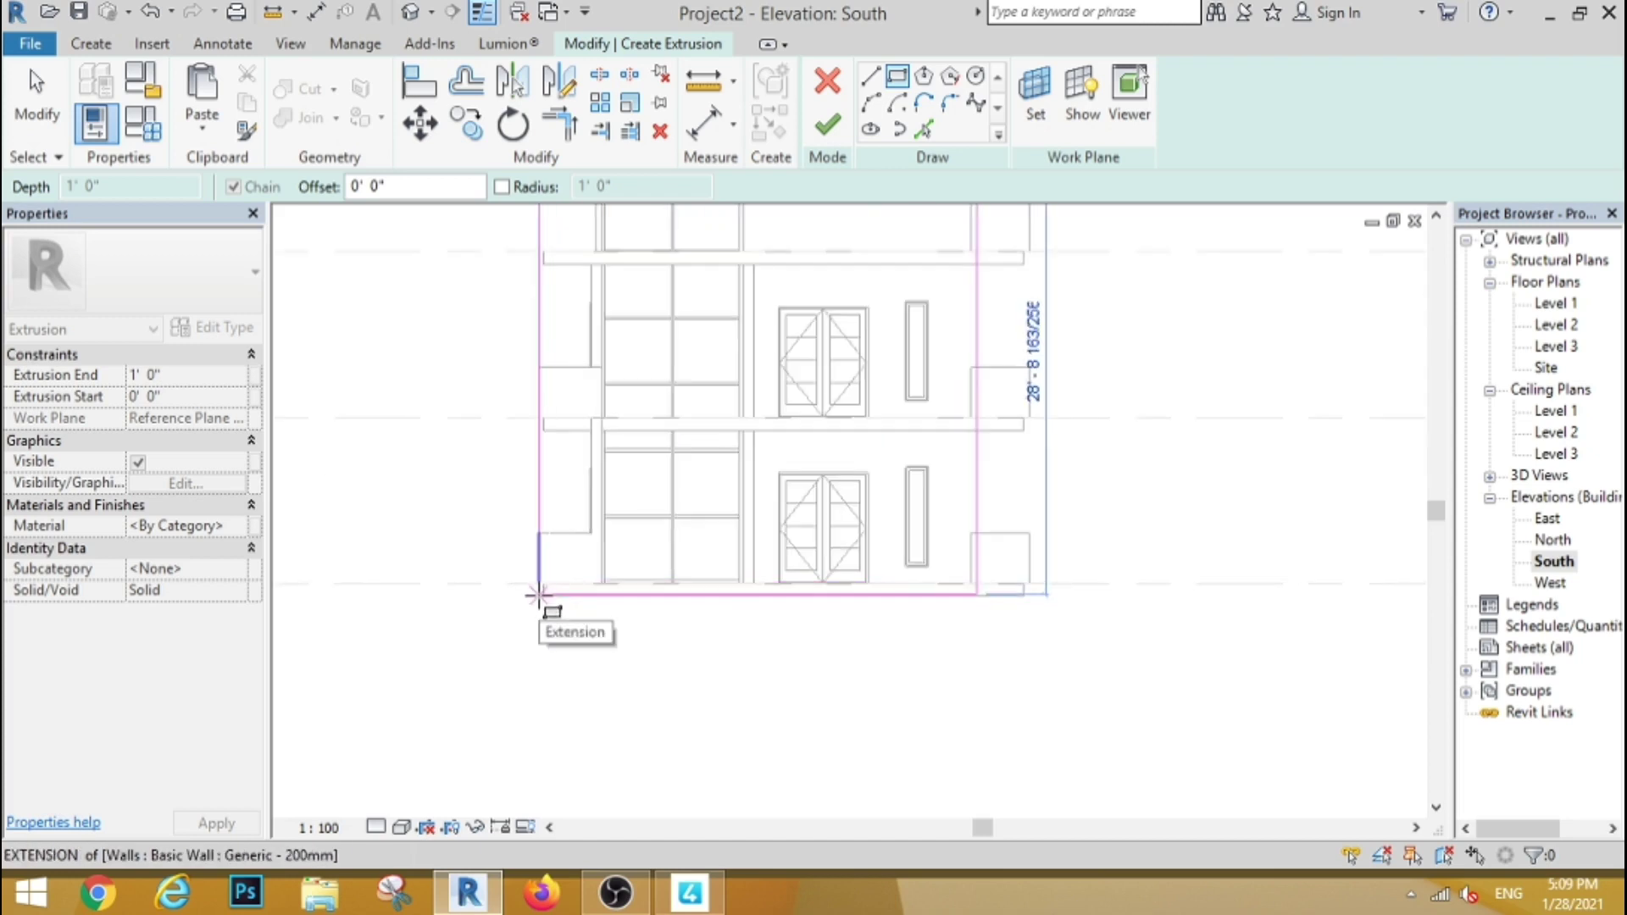
left_click(537, 595)
type("9")
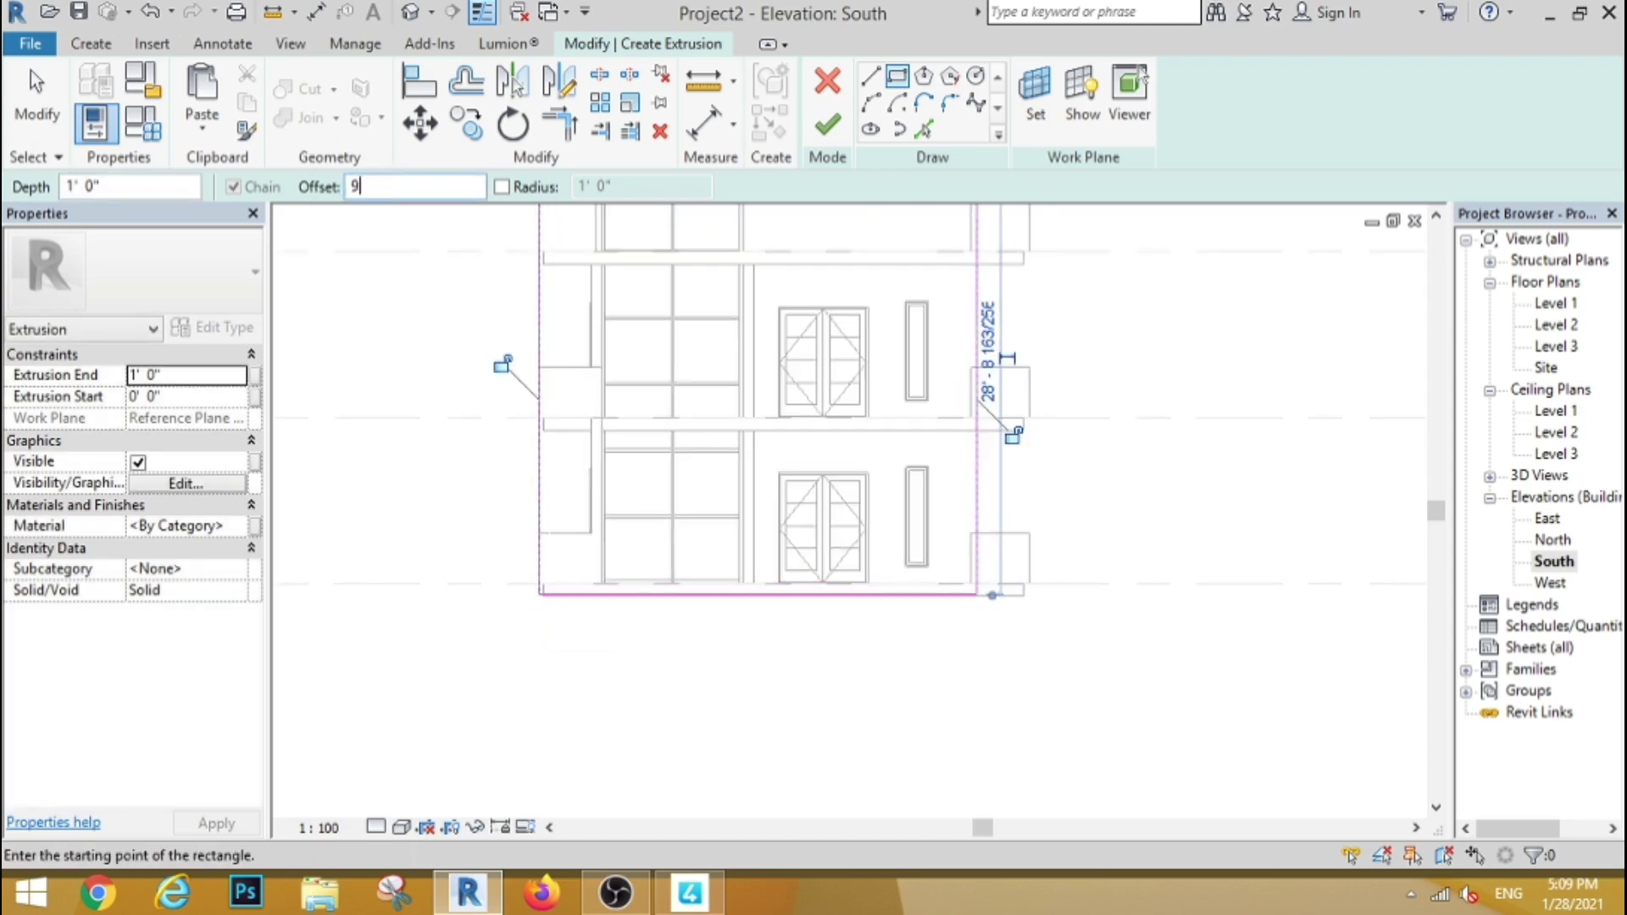
Step: Sketch an inner rectangle offset 0'9" inside the outer outline
left_click(539, 594)
scroll(539, 593, "down", 3)
scroll(800, 335, "up", 1)
scroll(781, 314, "up", 2)
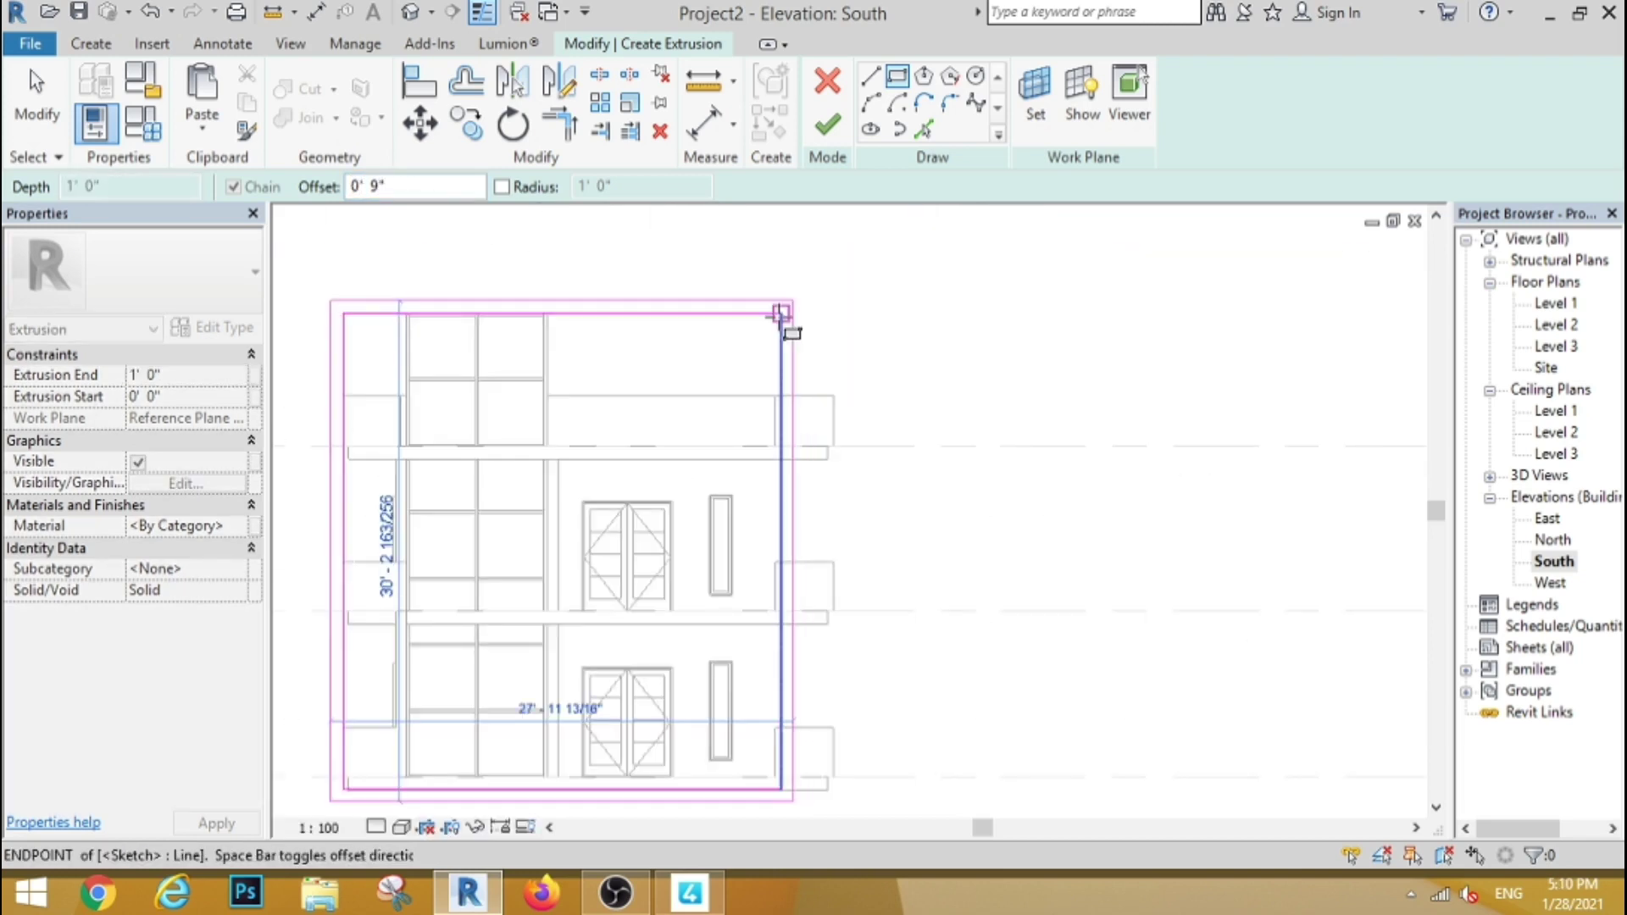
key("space")
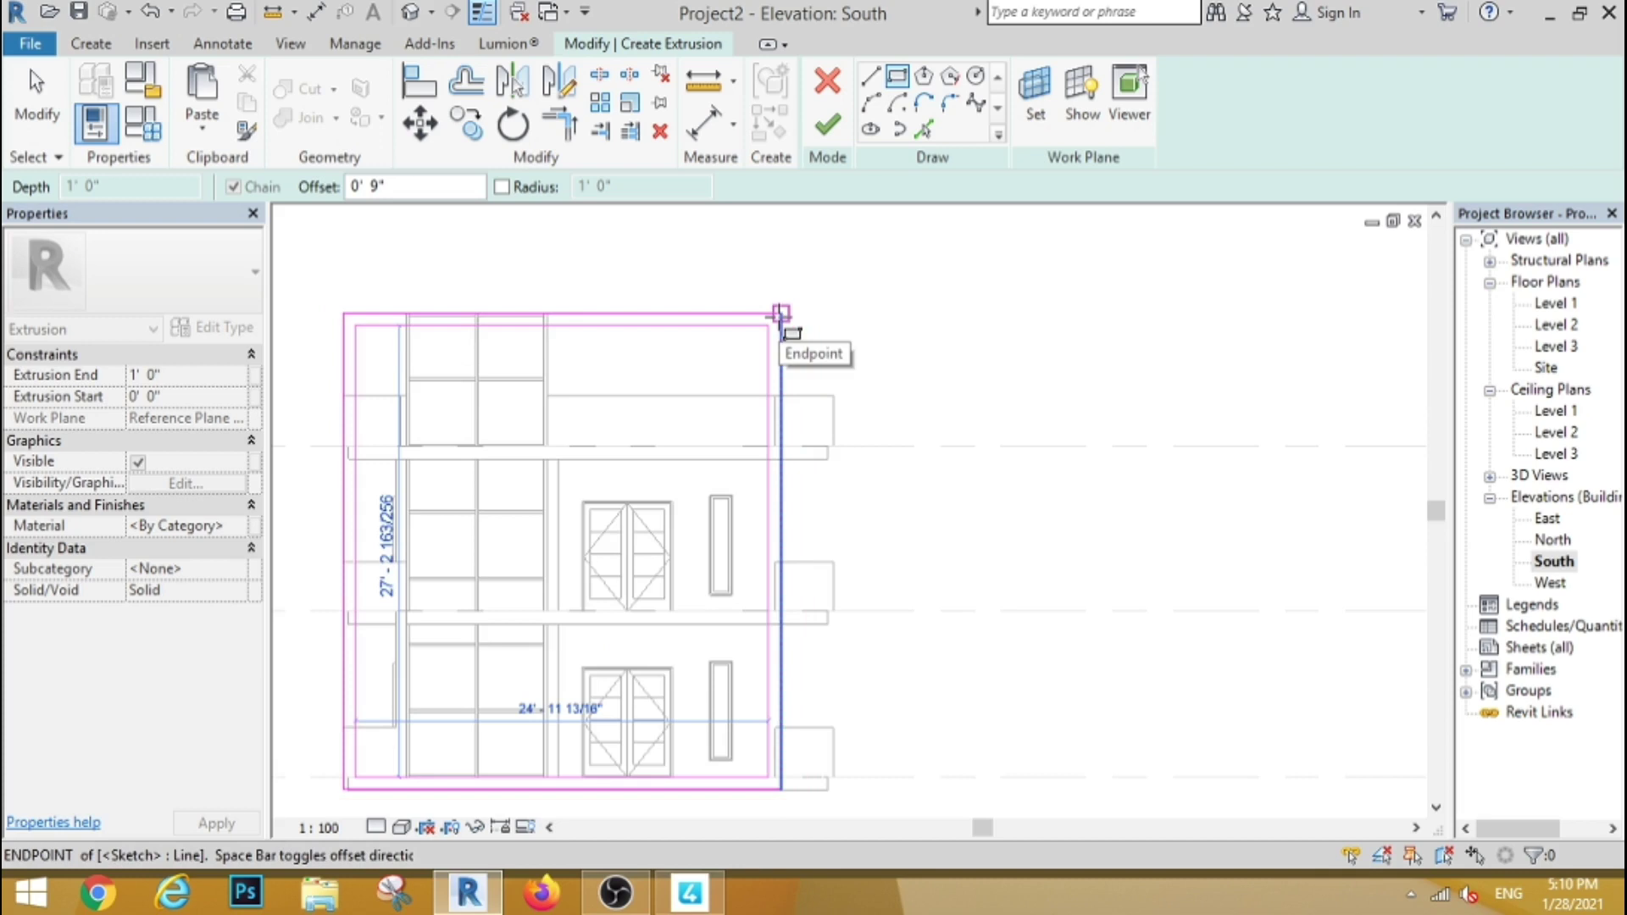
left_click(781, 314)
key("Escape")
key("Escape")
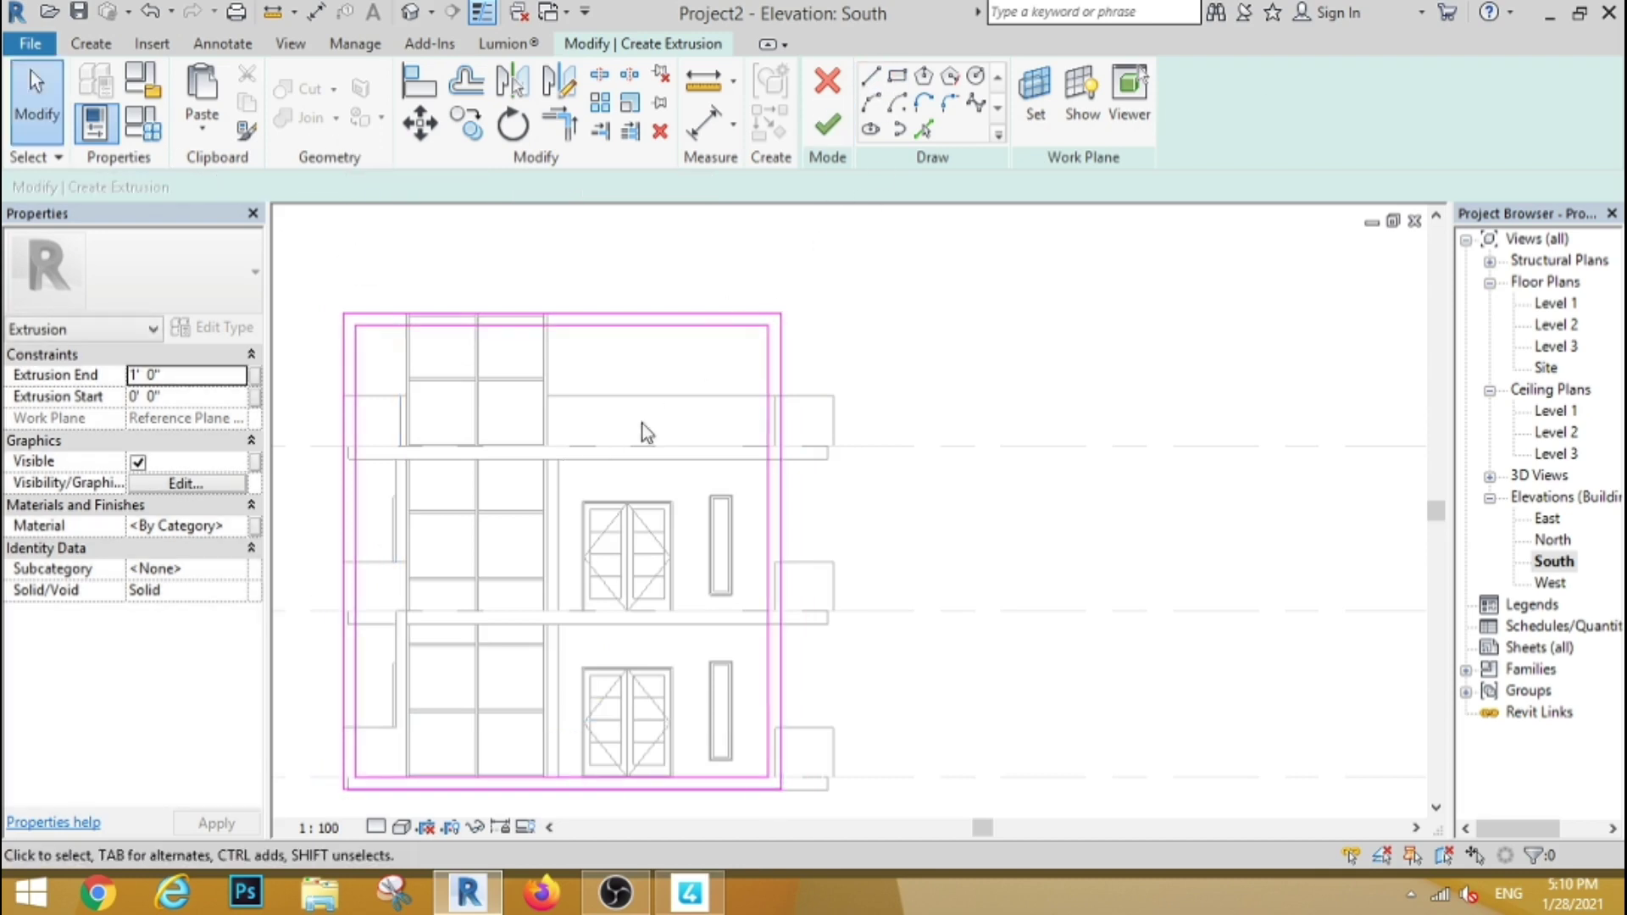
Step: Add a horizontal cut line on the left side and trim it into a corner with the left edge
left_click(871, 75)
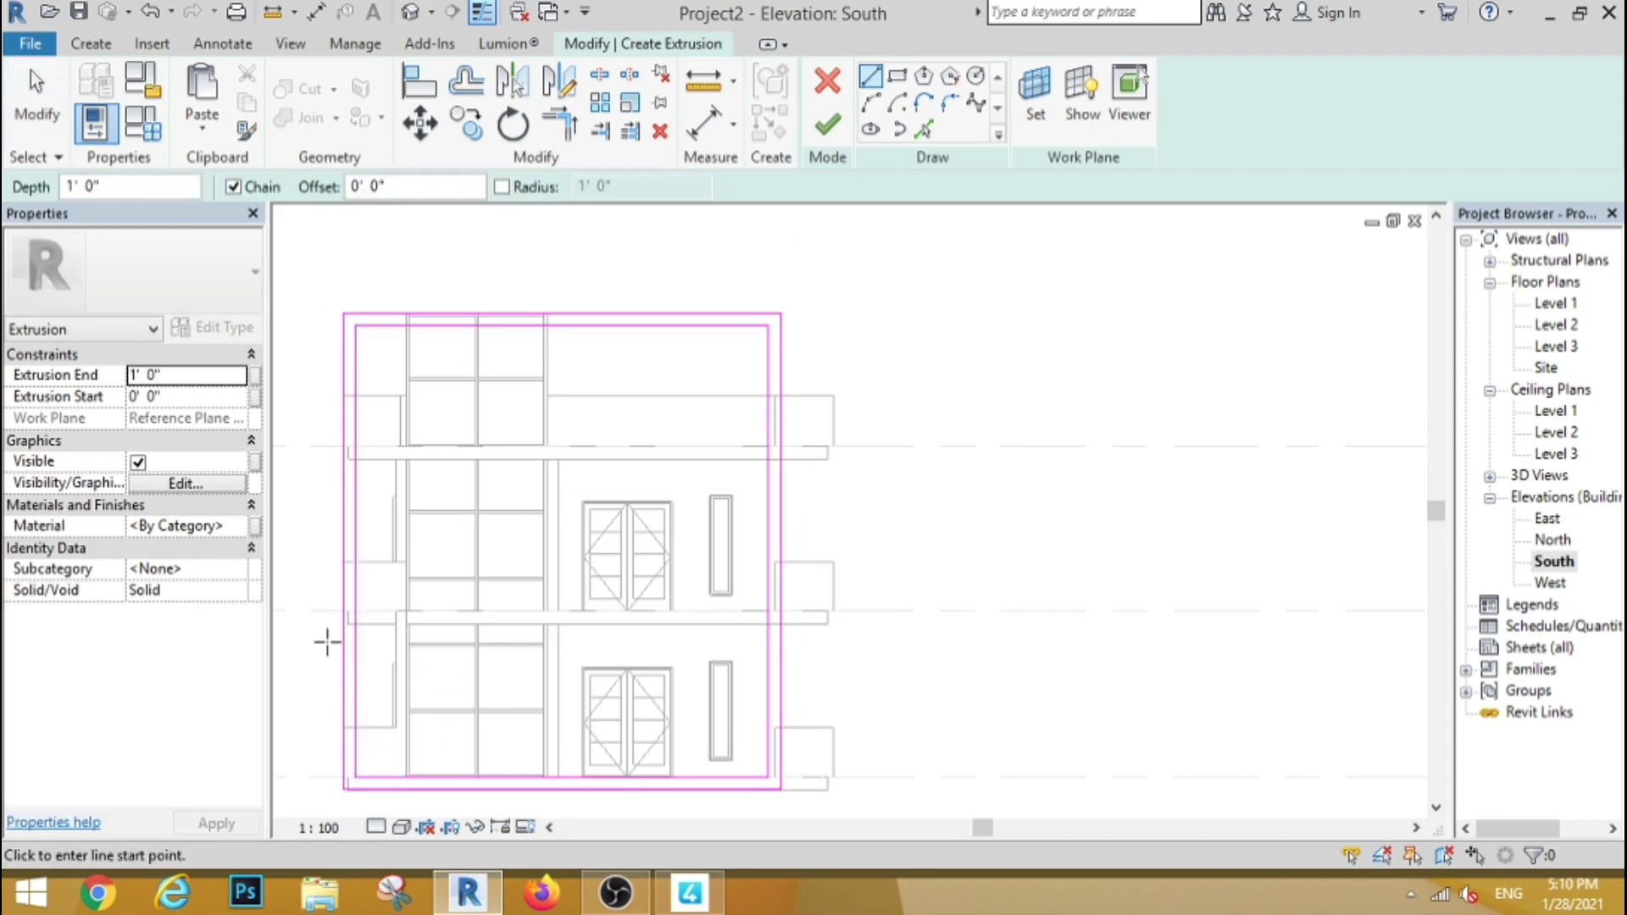
left_click(471, 647)
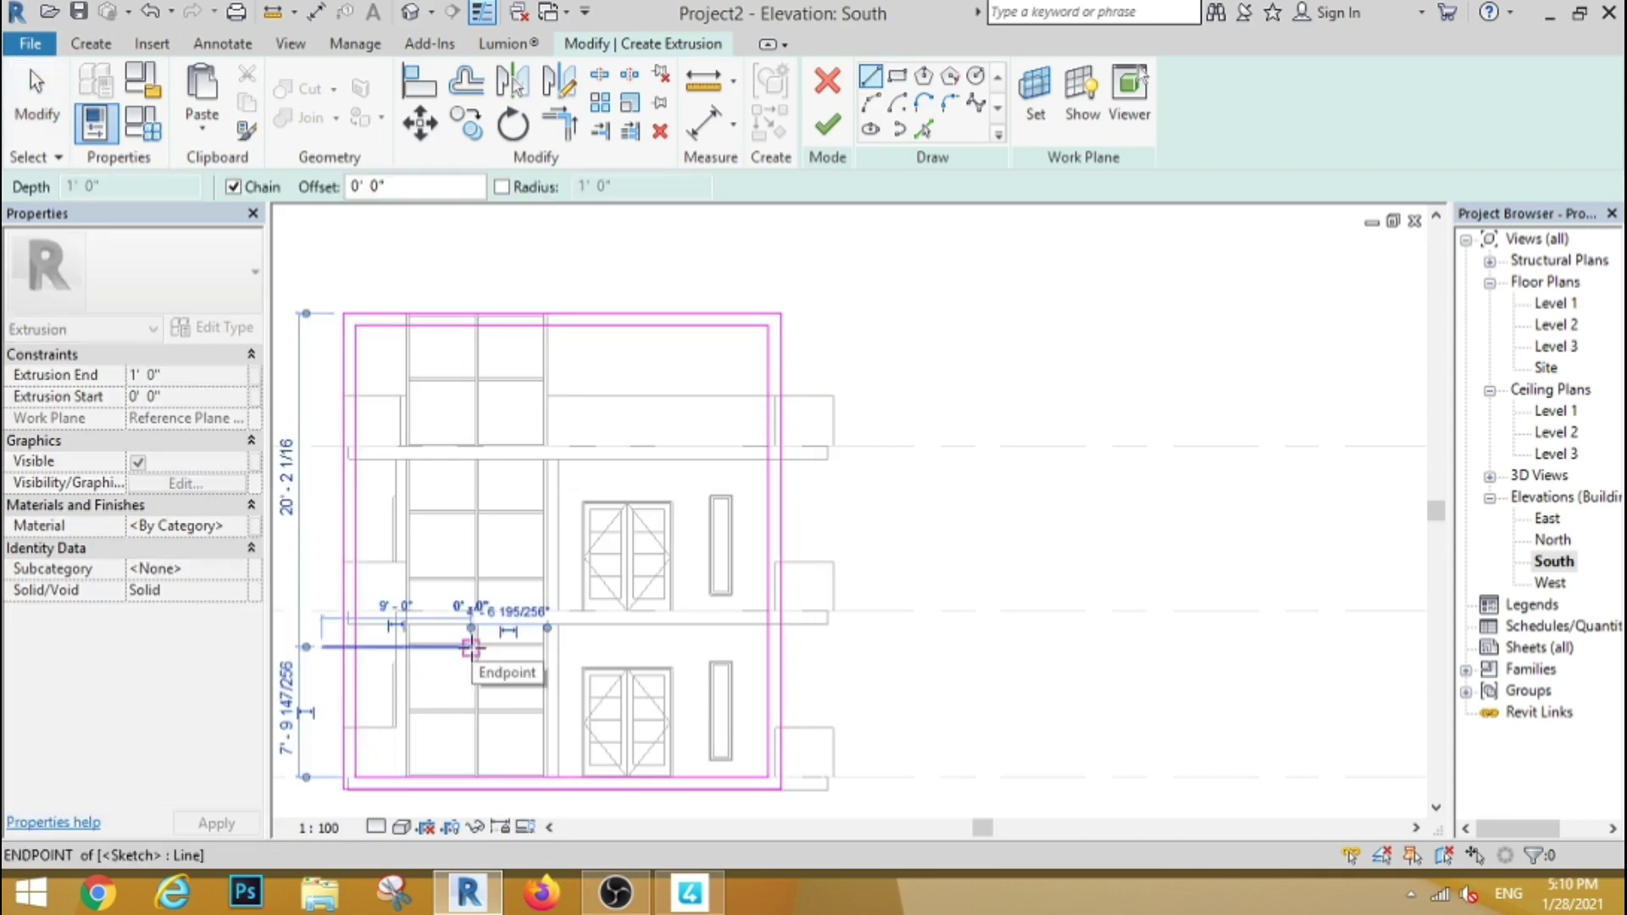
key("Escape")
key("Escape")
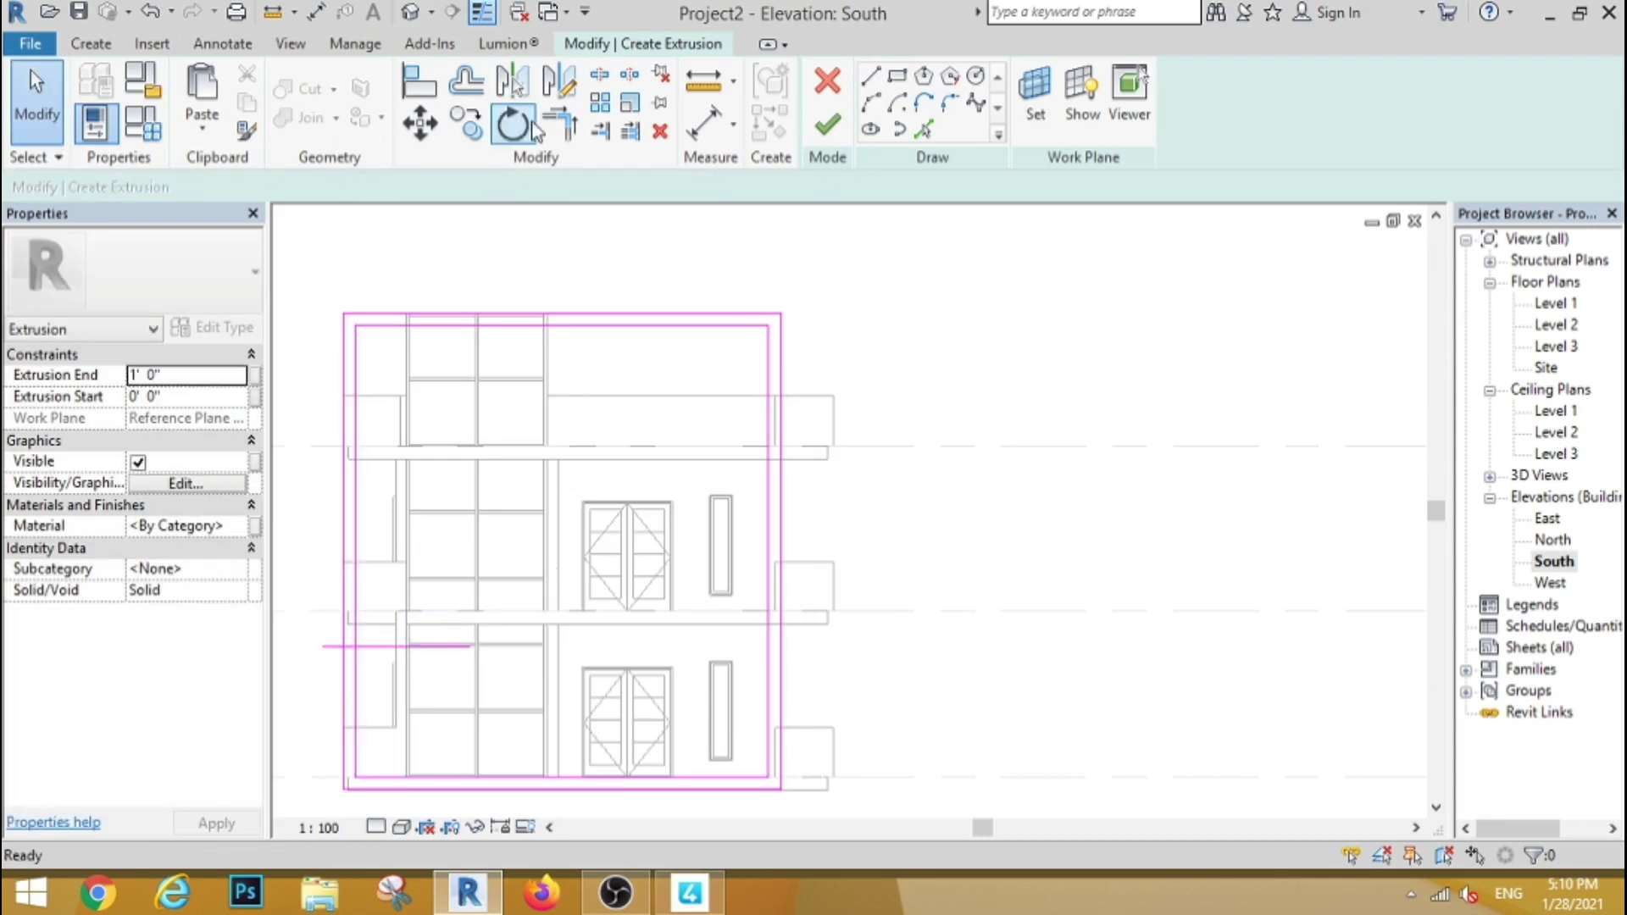
left_click(559, 123)
scroll(343, 670, "up", 3)
scroll(345, 545, "up", 2)
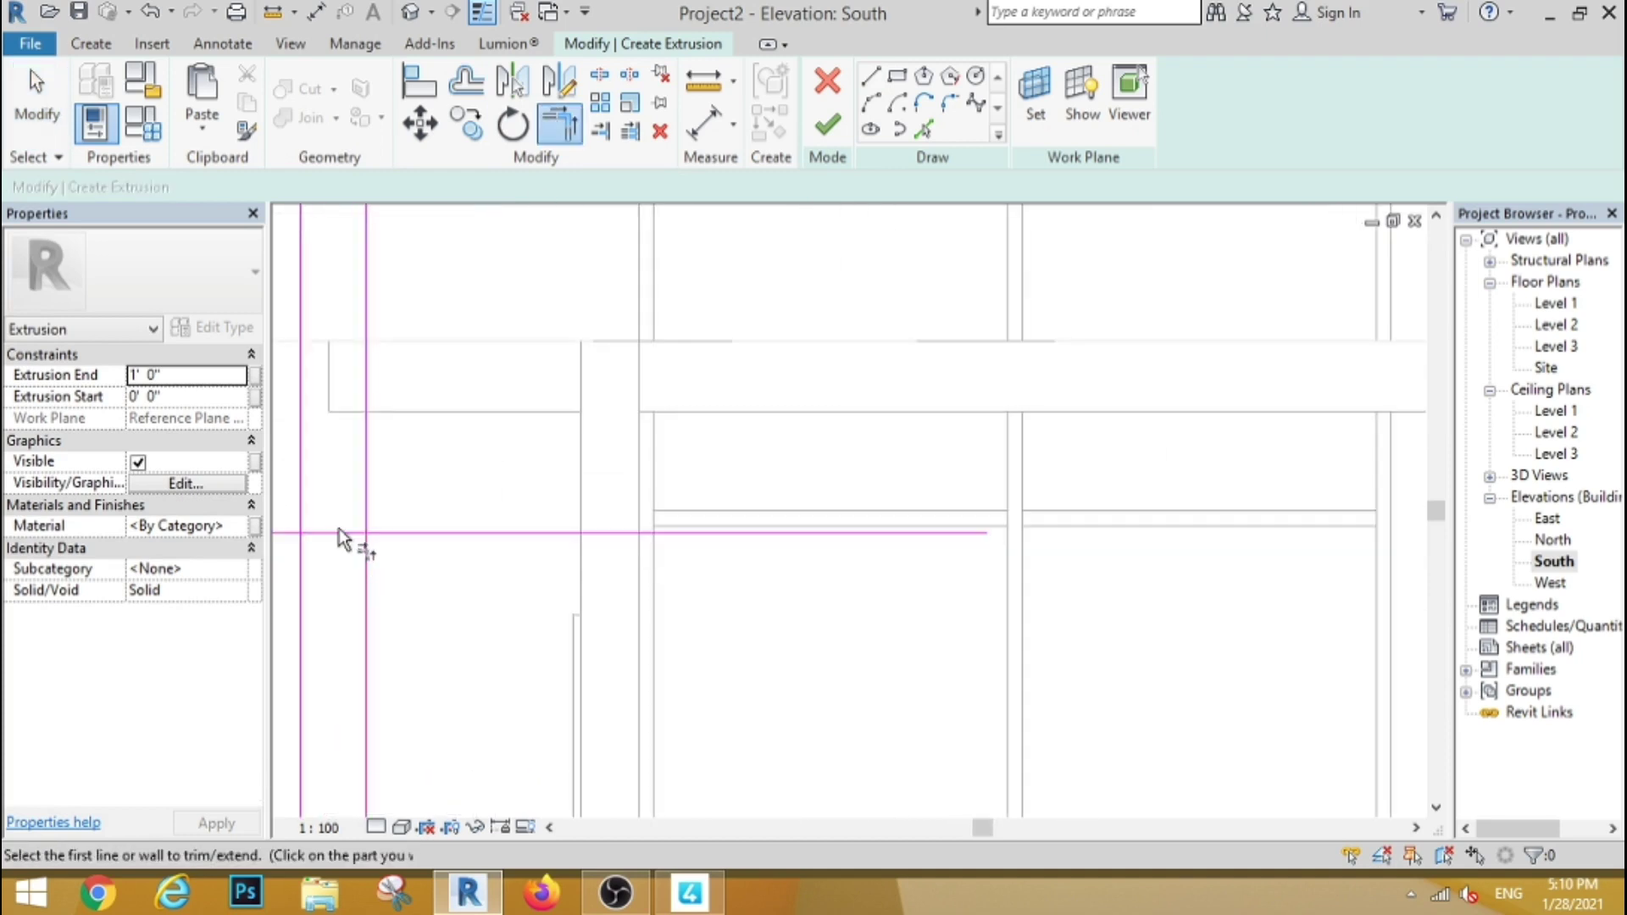
left_click(343, 532)
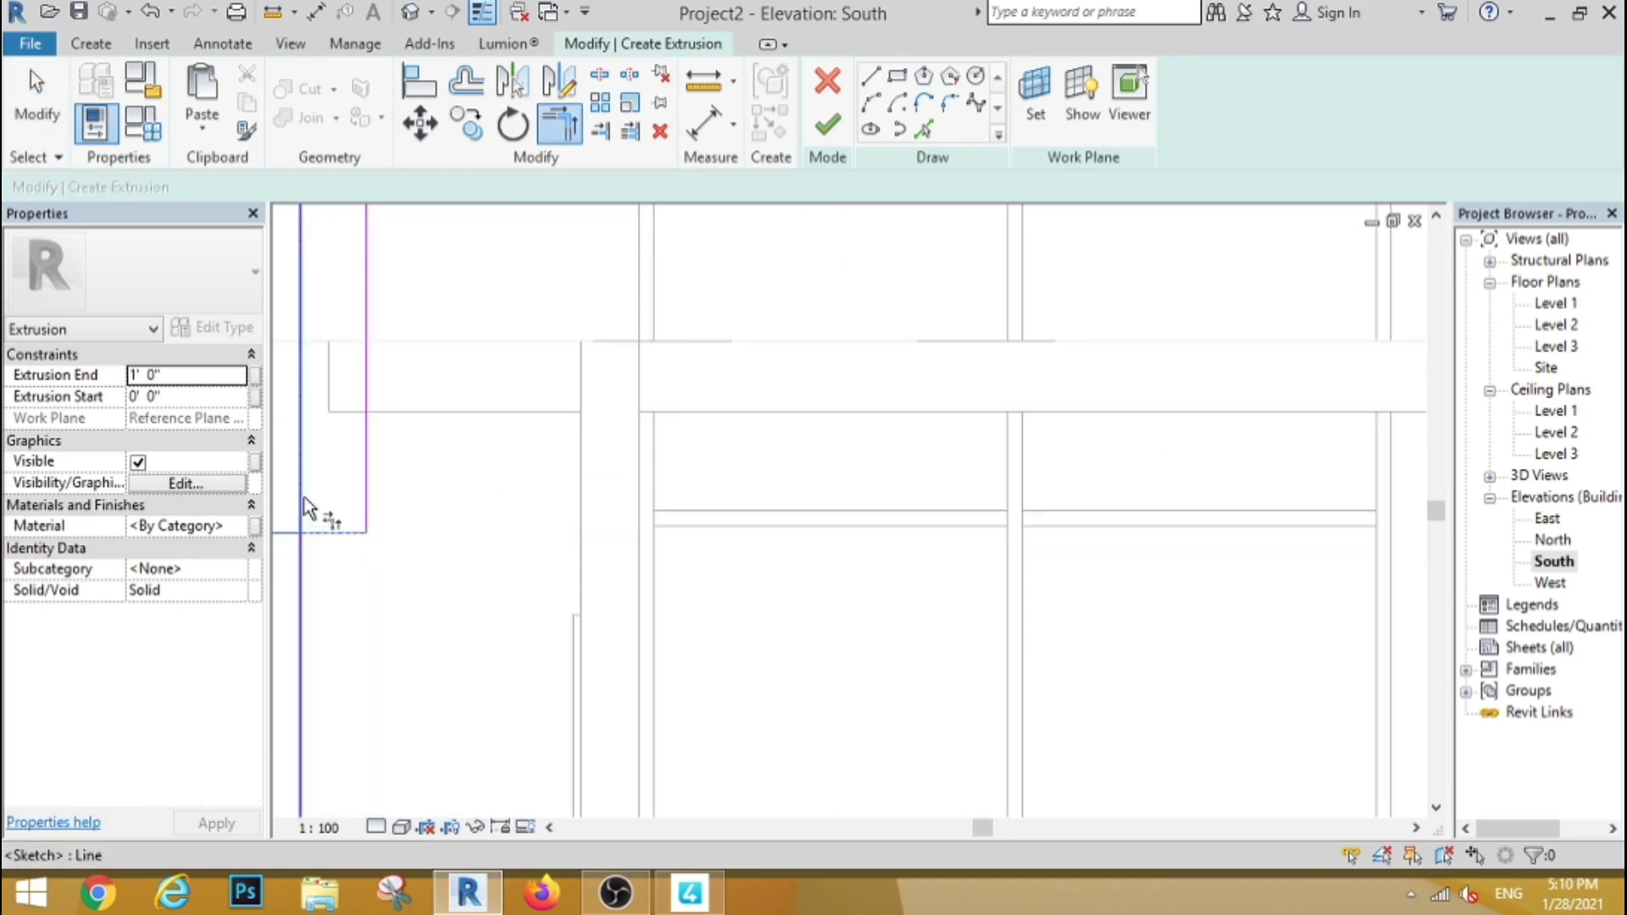
key("Escape")
Step: Trim the bottom edge to the right vertical line to form a corner
scroll(399, 368, "down", 3)
scroll(632, 458, "up", 2)
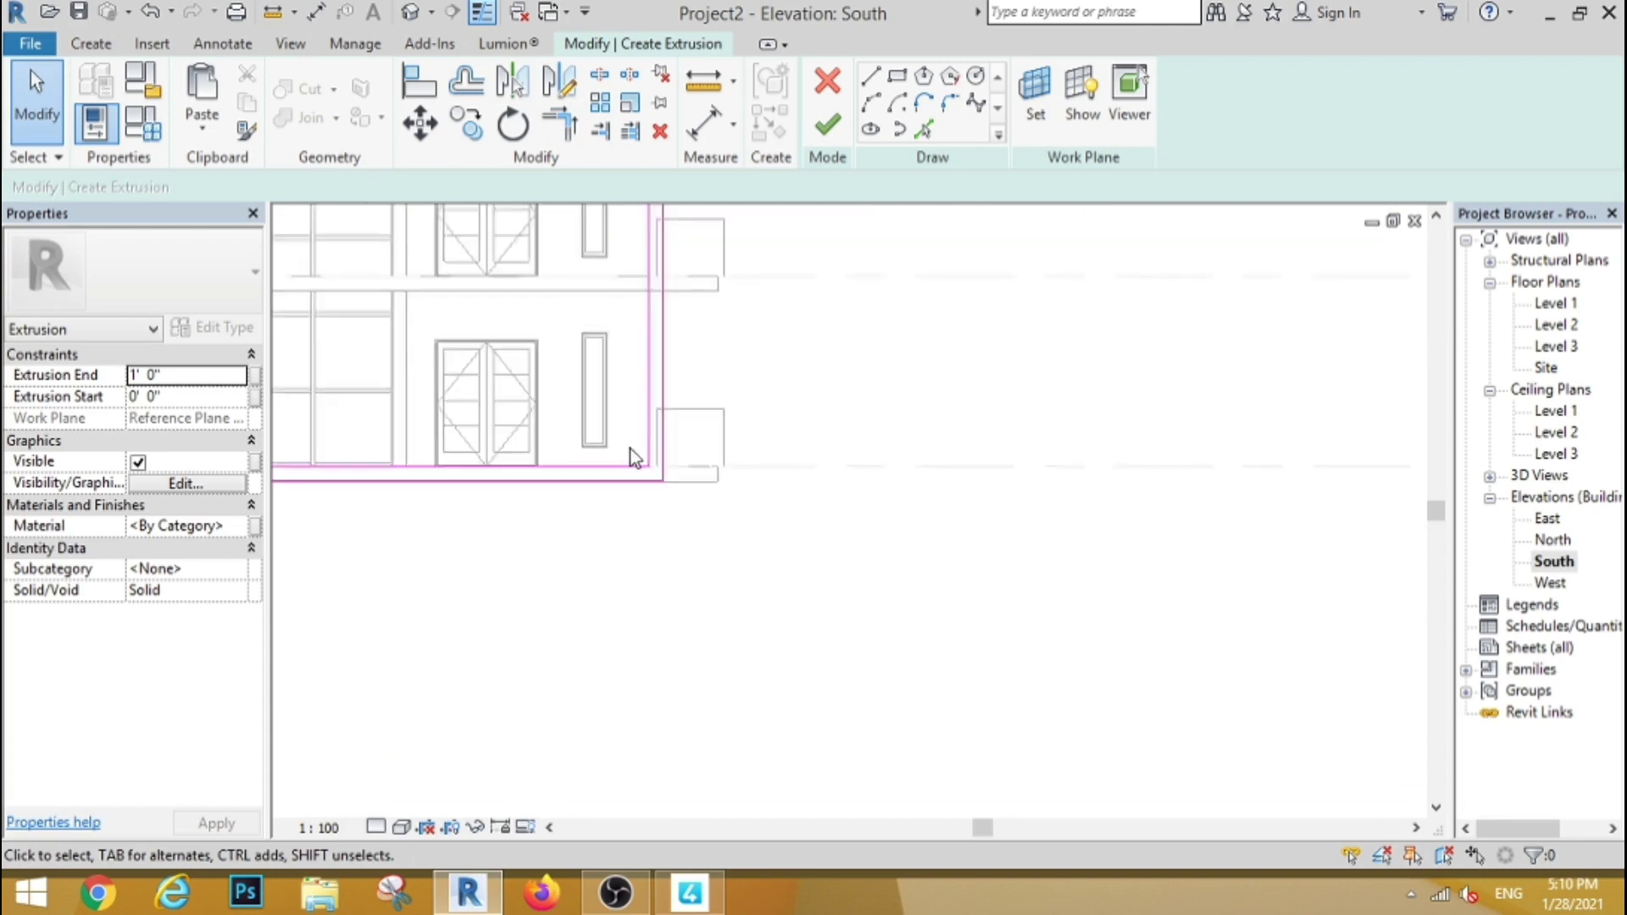
scroll(632, 458, "up", 2)
left_click(557, 128)
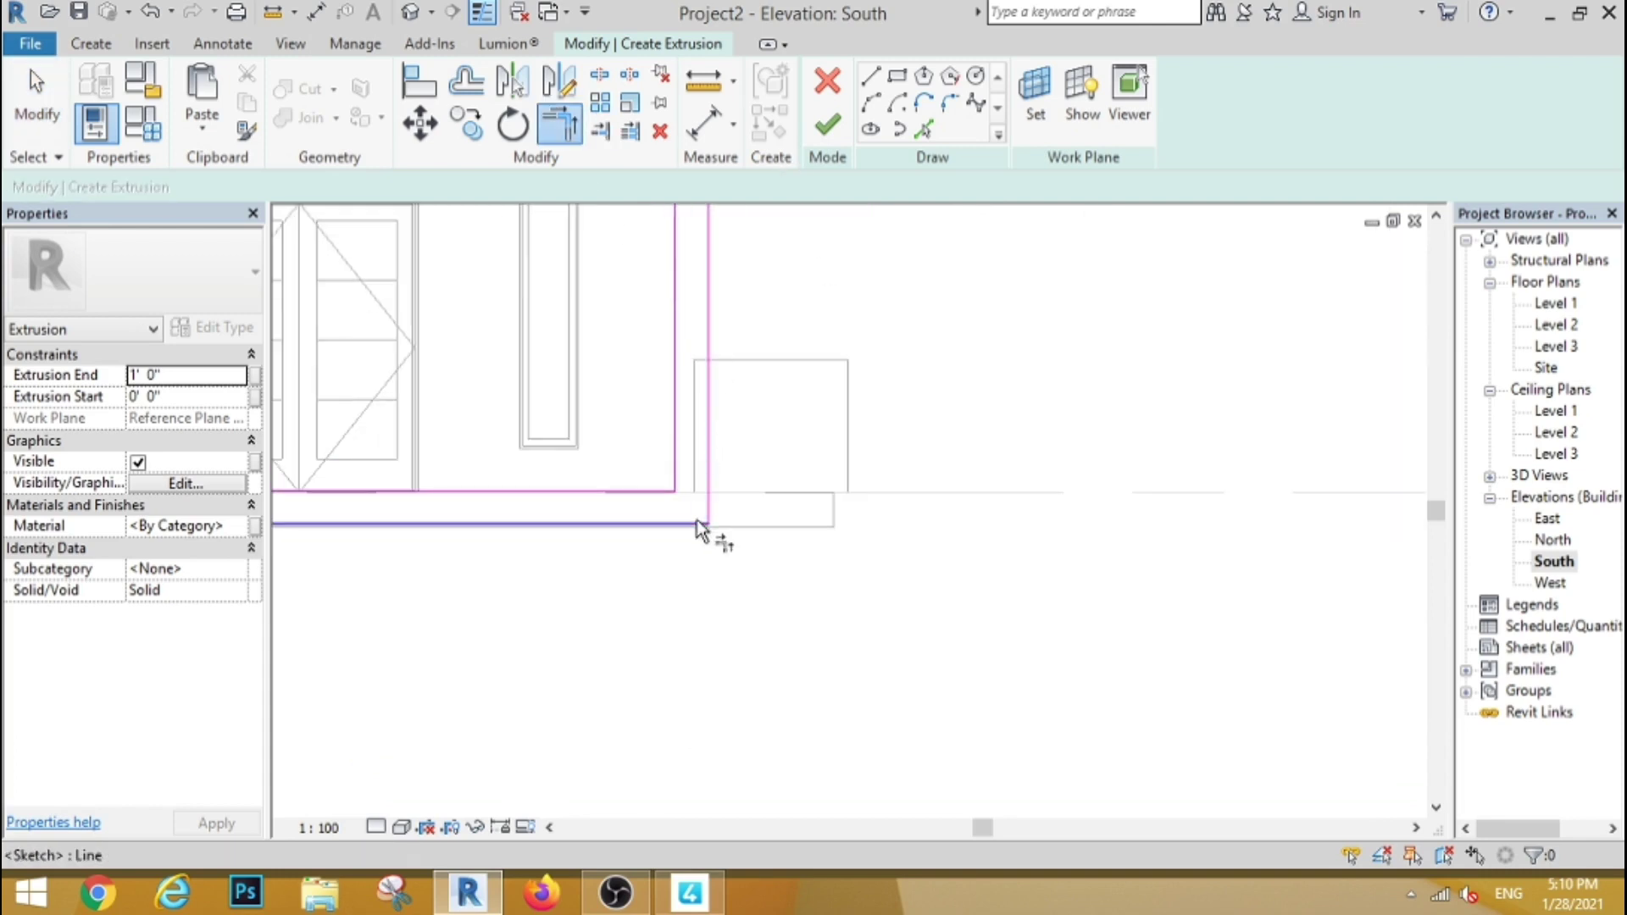
left_click(696, 520)
left_click(676, 456)
left_click(64, 131)
Step: Check the bottom sketch line and finish the 1'-0" deep extrusion
scroll(610, 636, "down", 3)
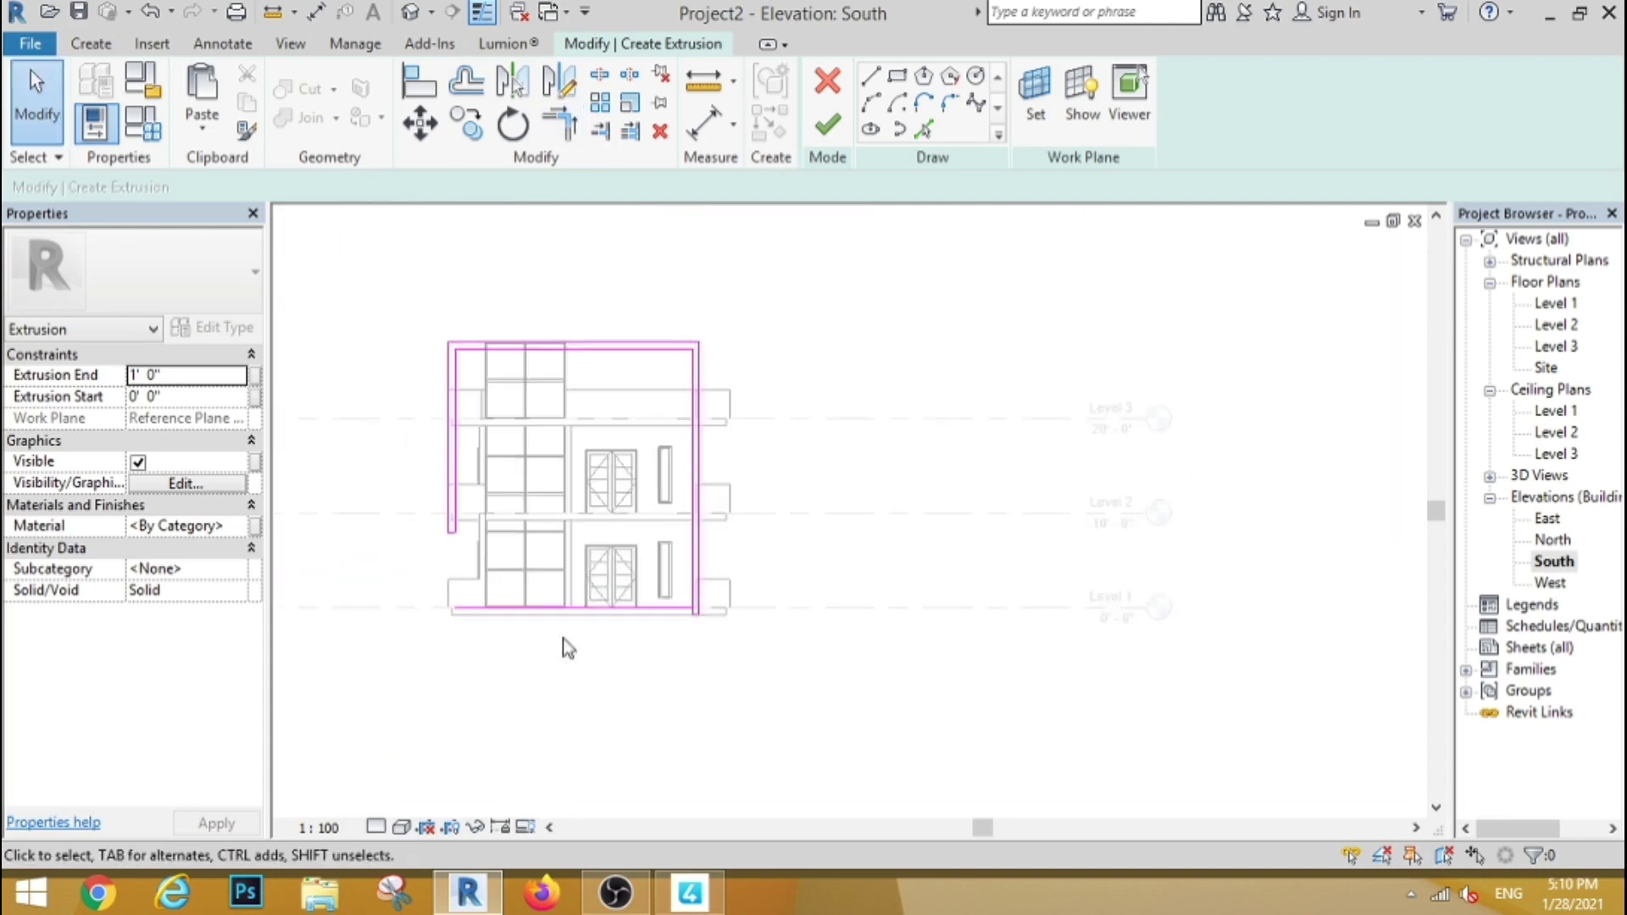
scroll(629, 495, "up", 2)
left_click(636, 593)
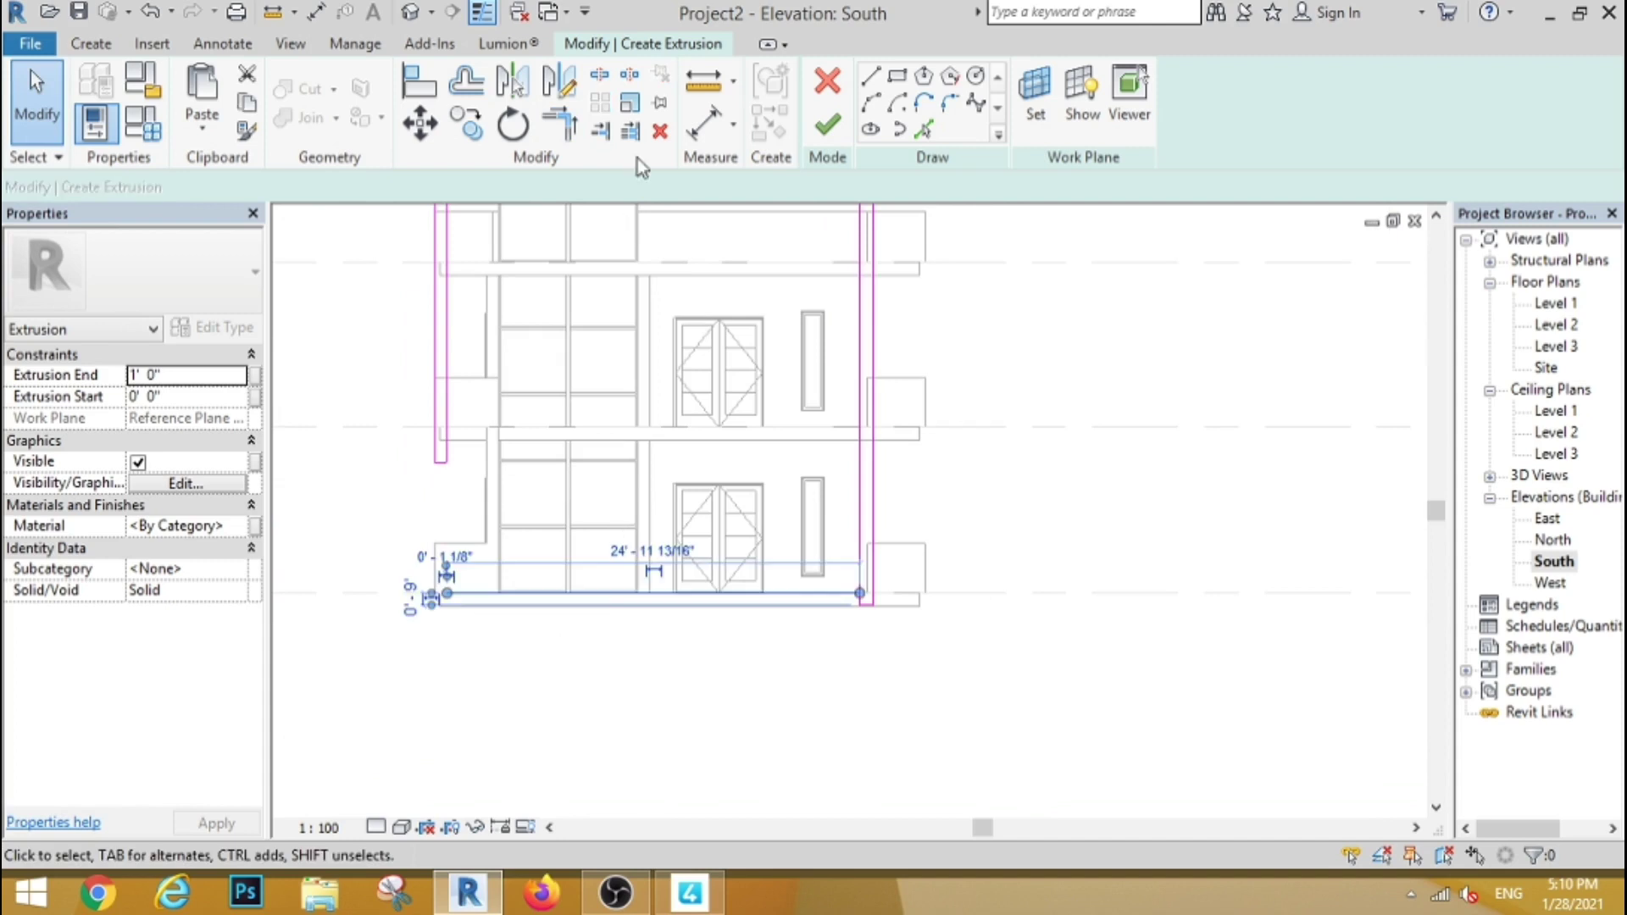
left_click(828, 126)
Step: Create an in-place extrusion on the fw reference plane from a rectangle over the storefront
scroll(593, 593, "down", 3)
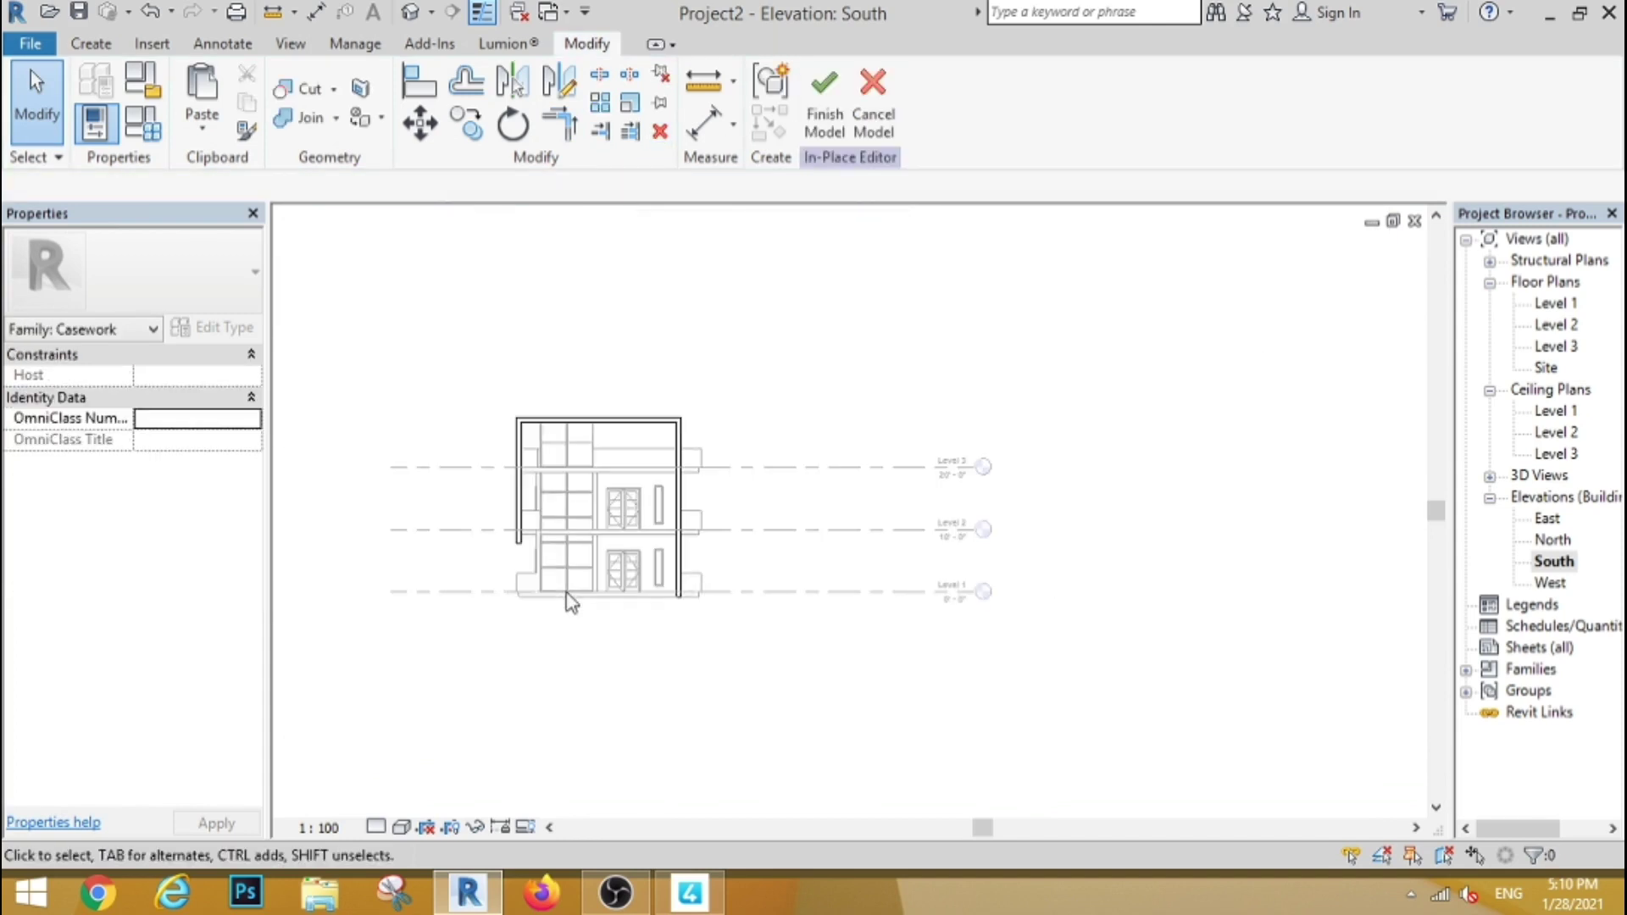
scroll(567, 594, "up", 3)
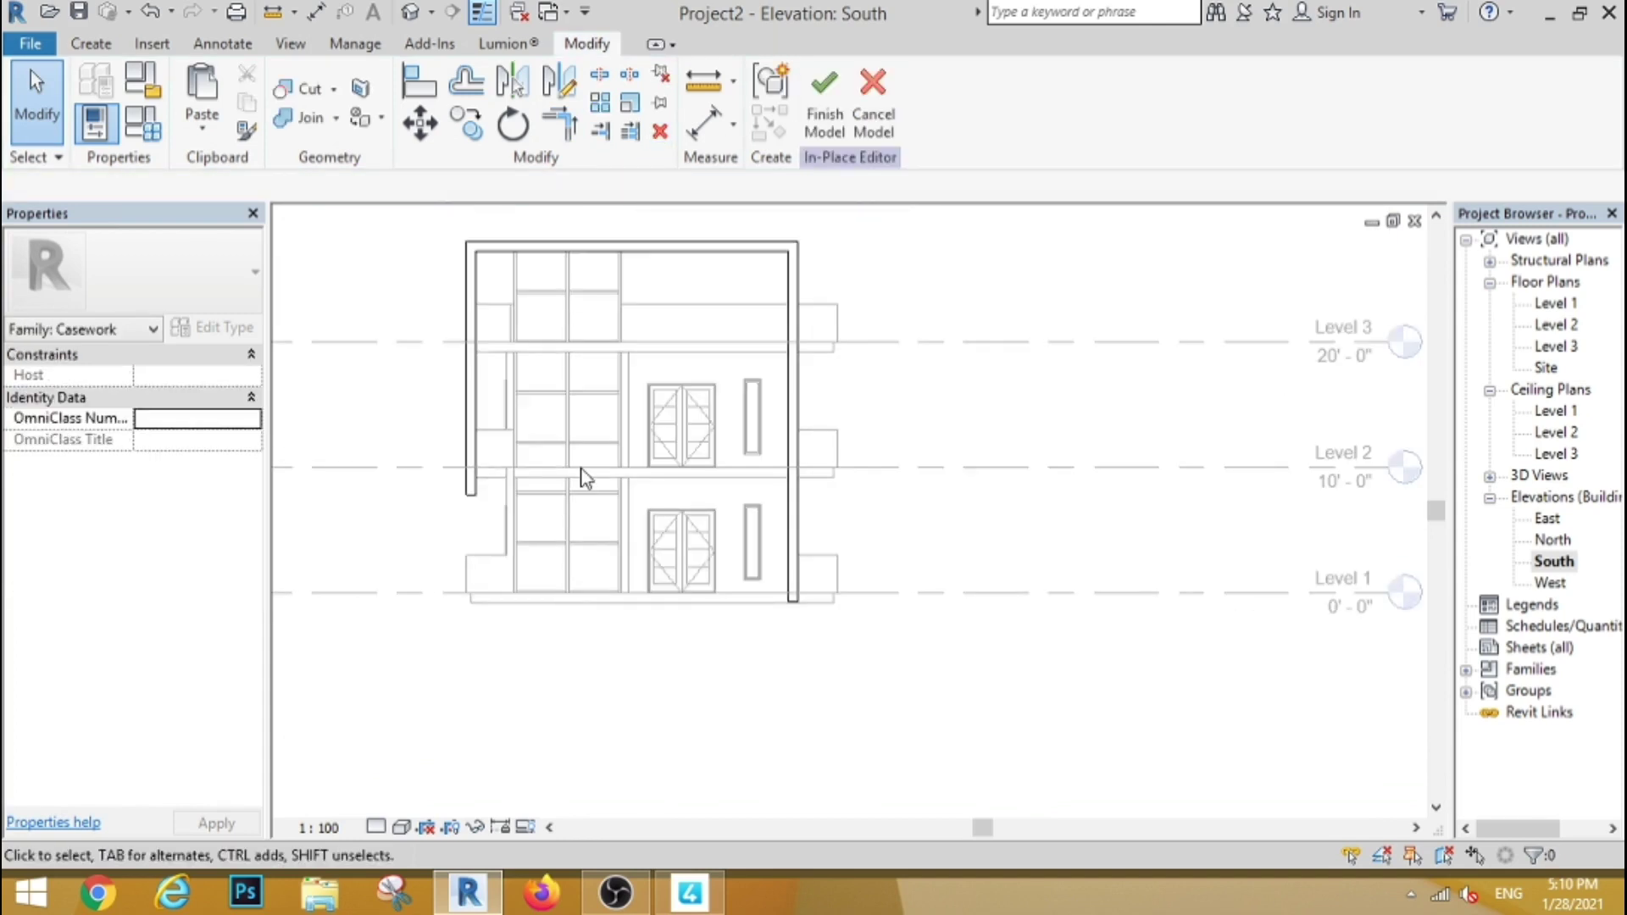
left_click(90, 44)
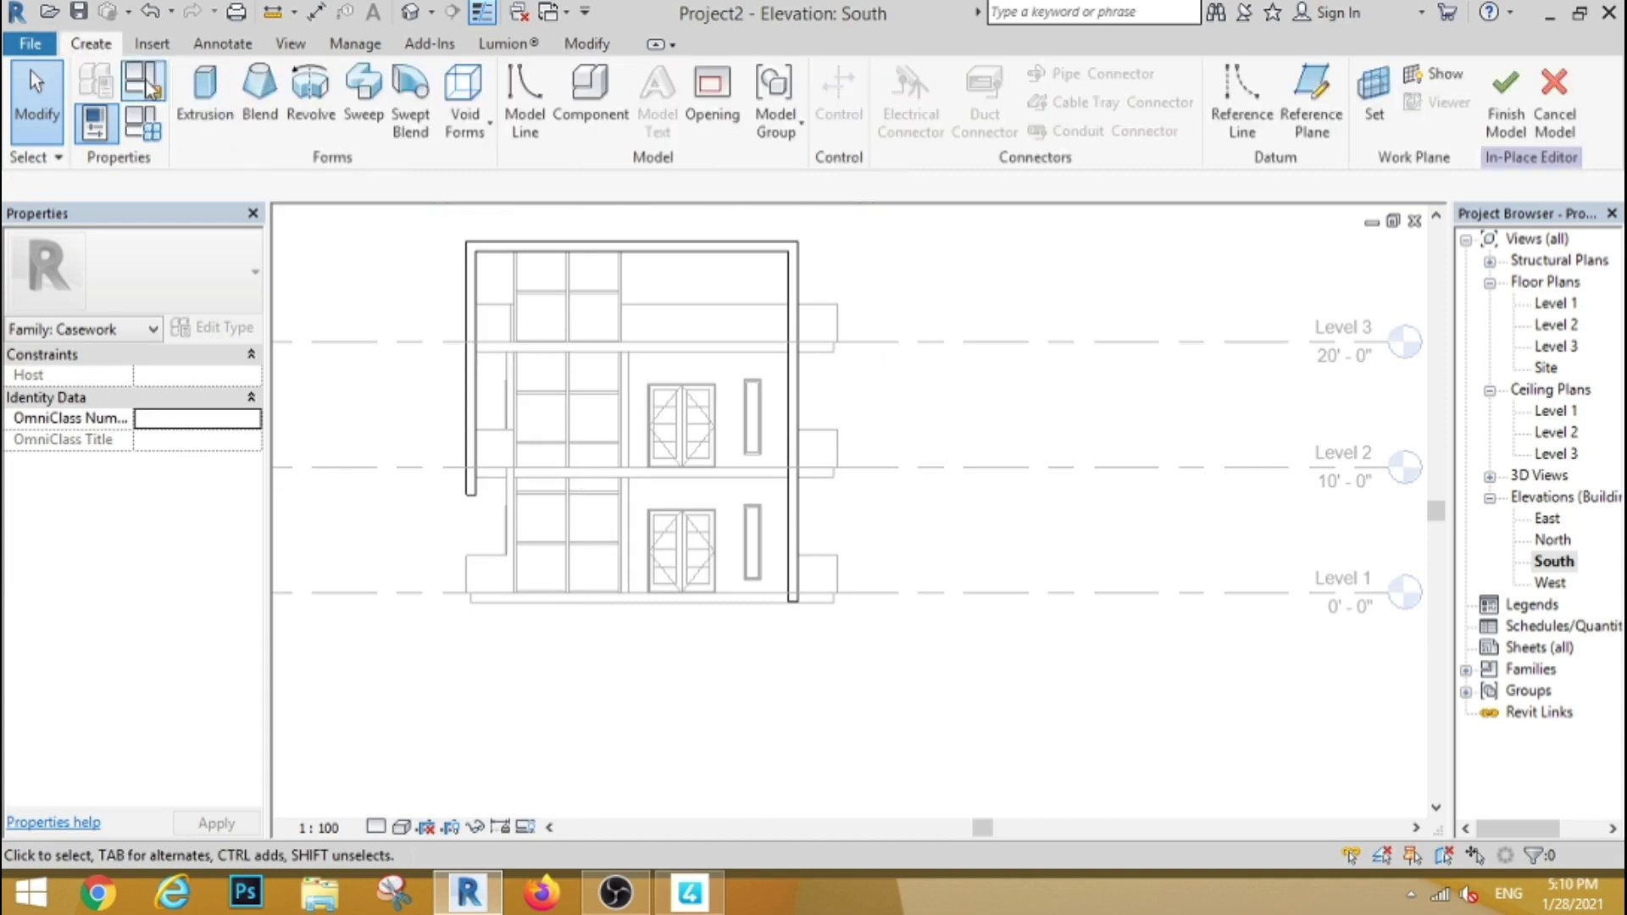
left_click(205, 100)
left_click(828, 444)
left_click(797, 527)
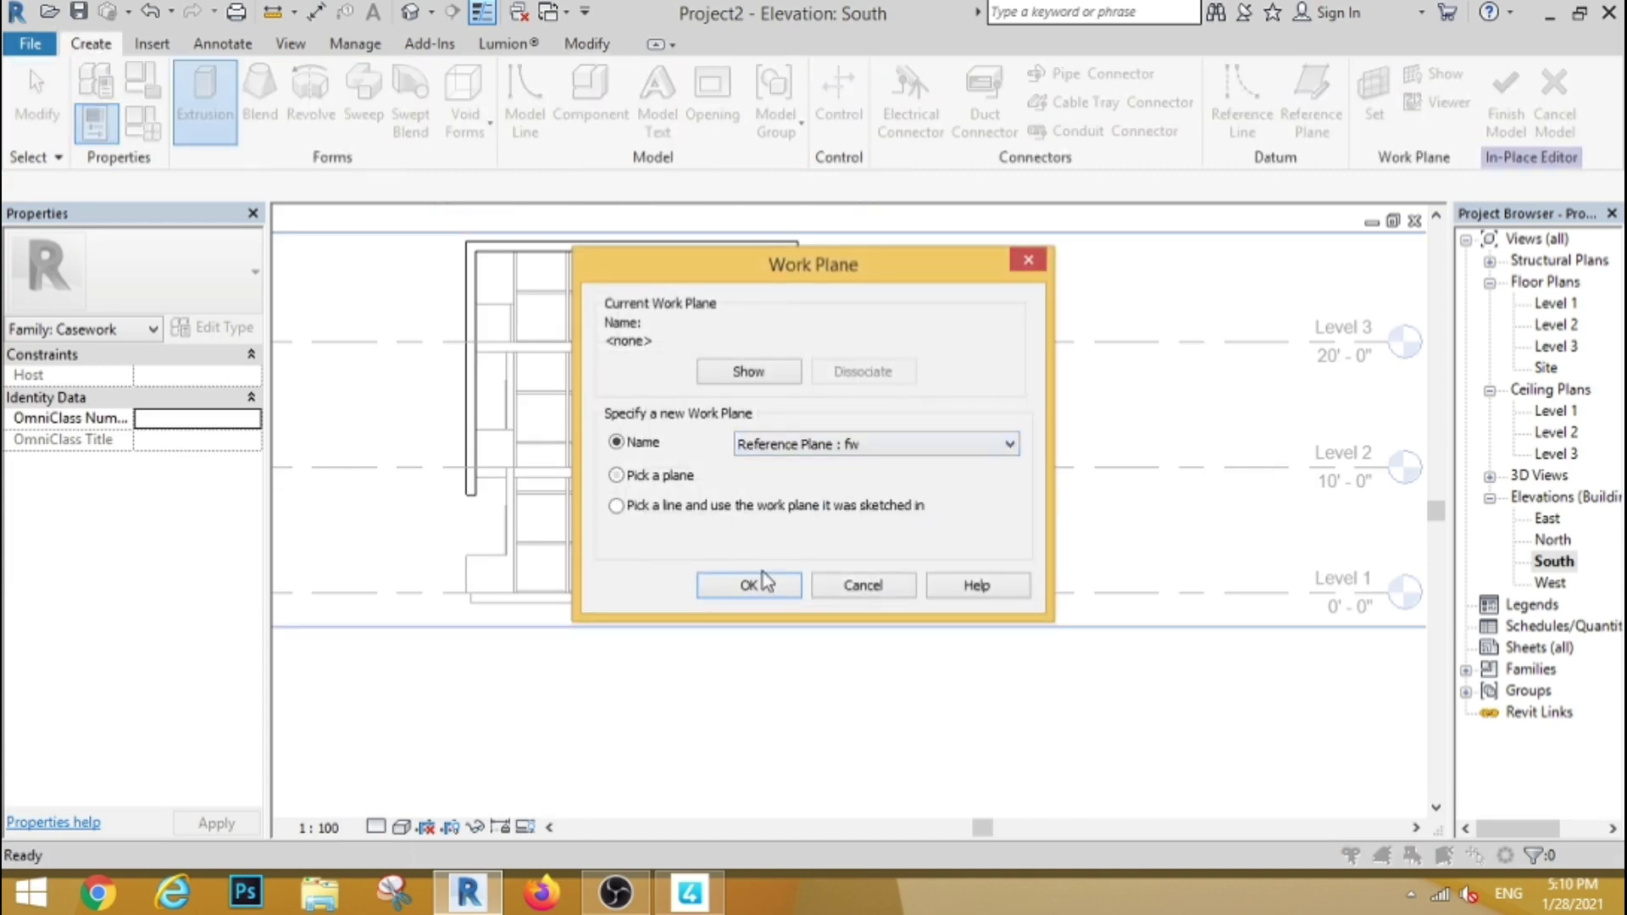
left_click(749, 585)
left_click(897, 80)
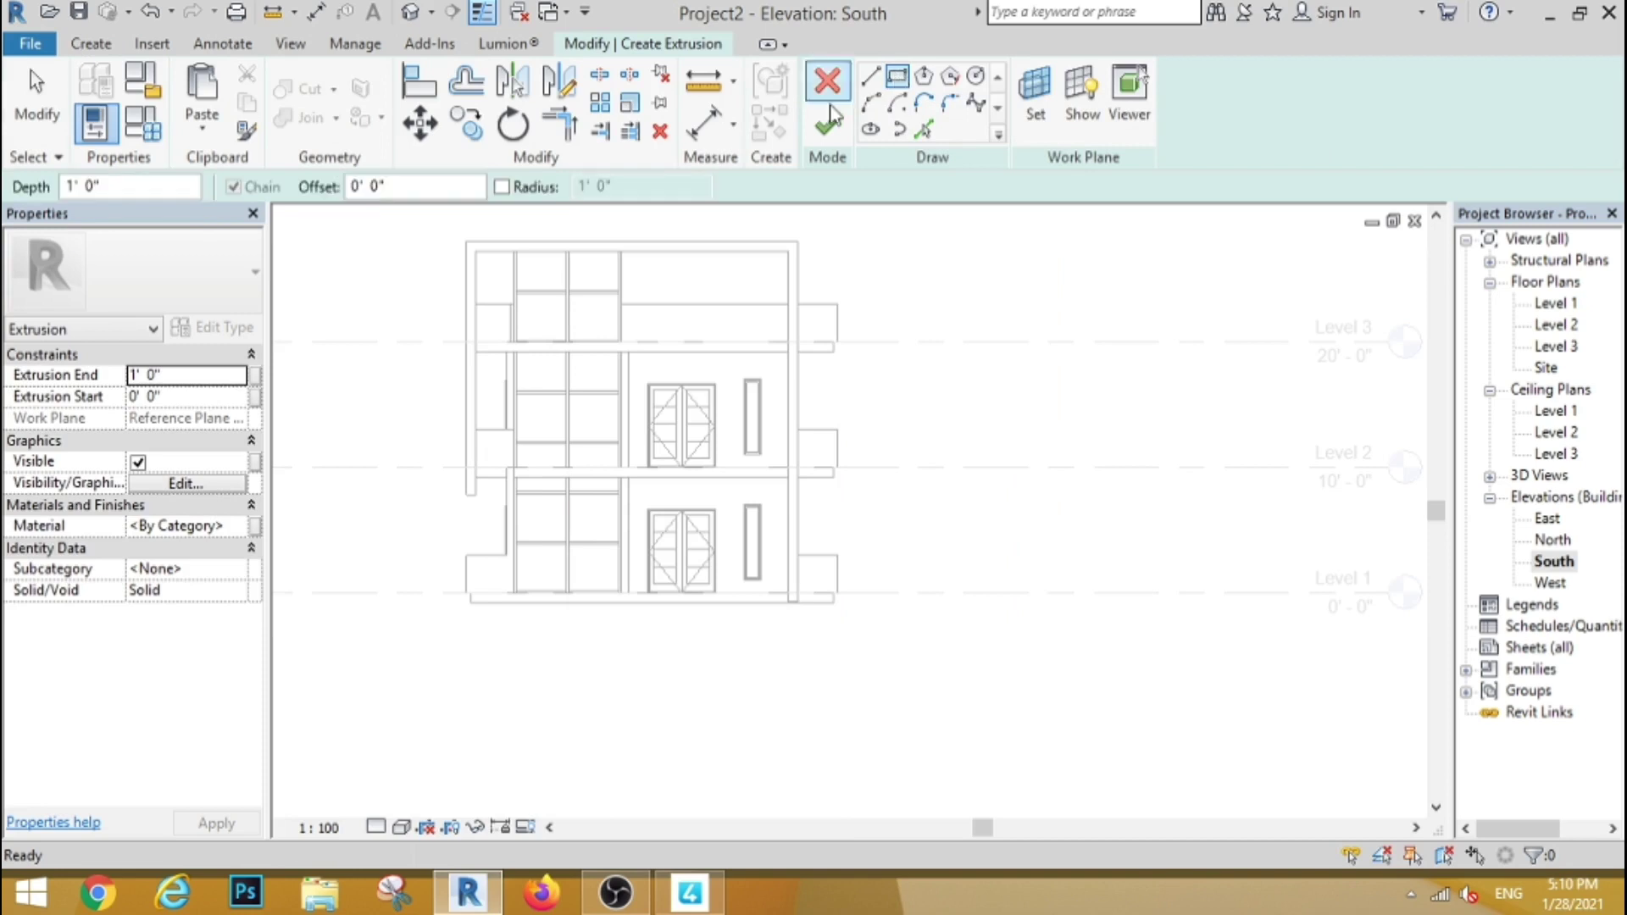
left_click(475, 251)
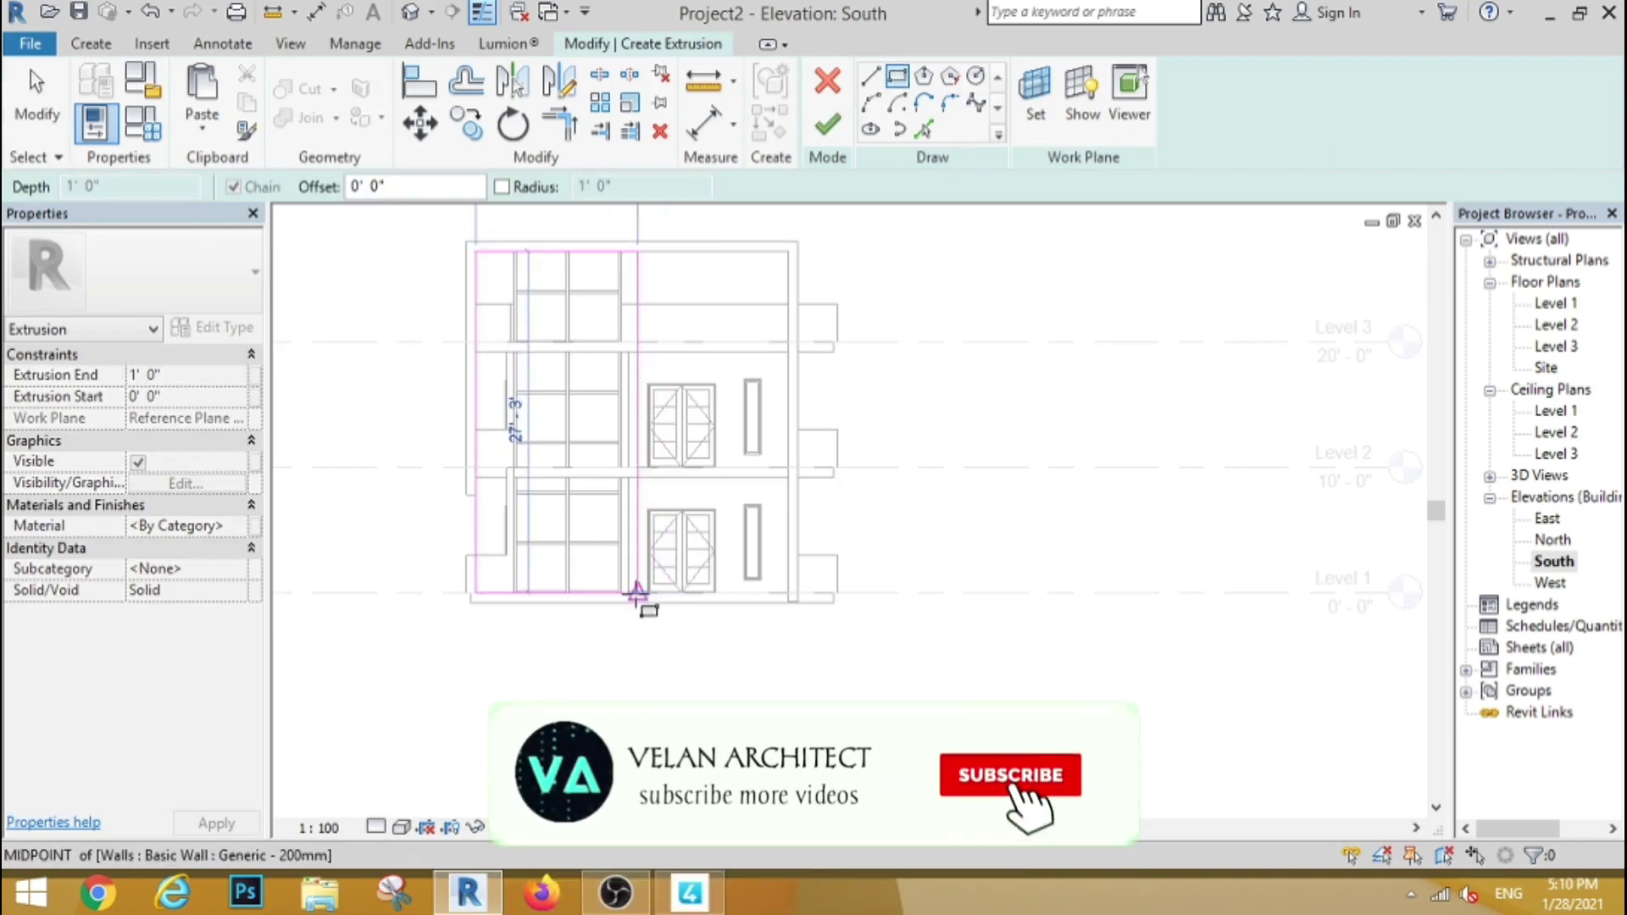
scroll(644, 594, "up", 3)
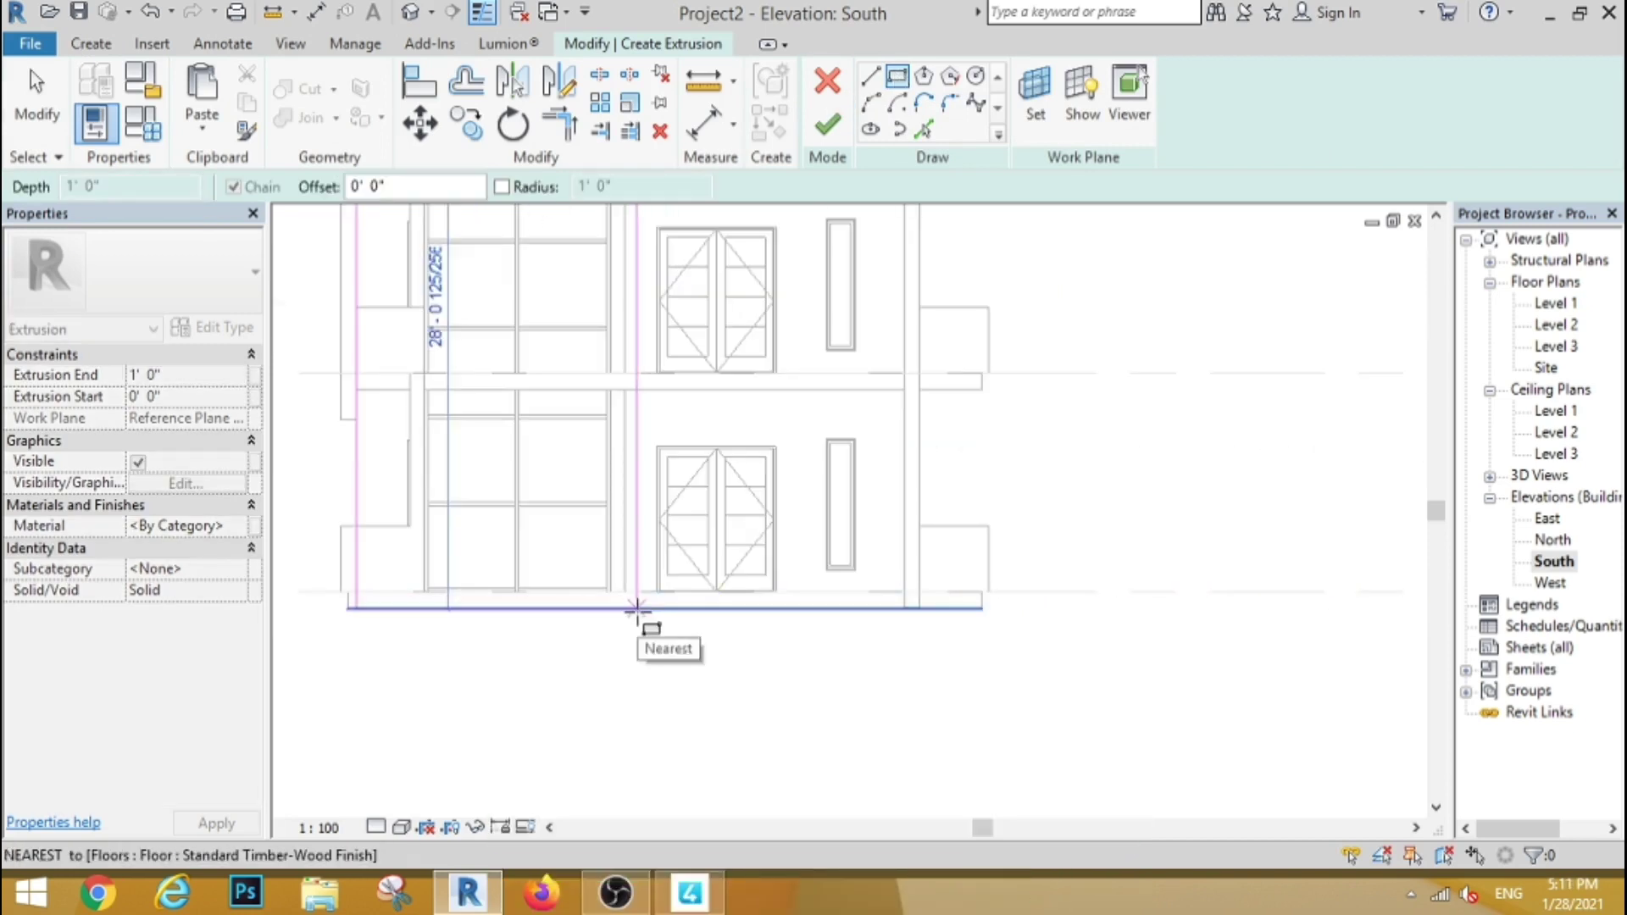
left_click(640, 607)
left_click(826, 127)
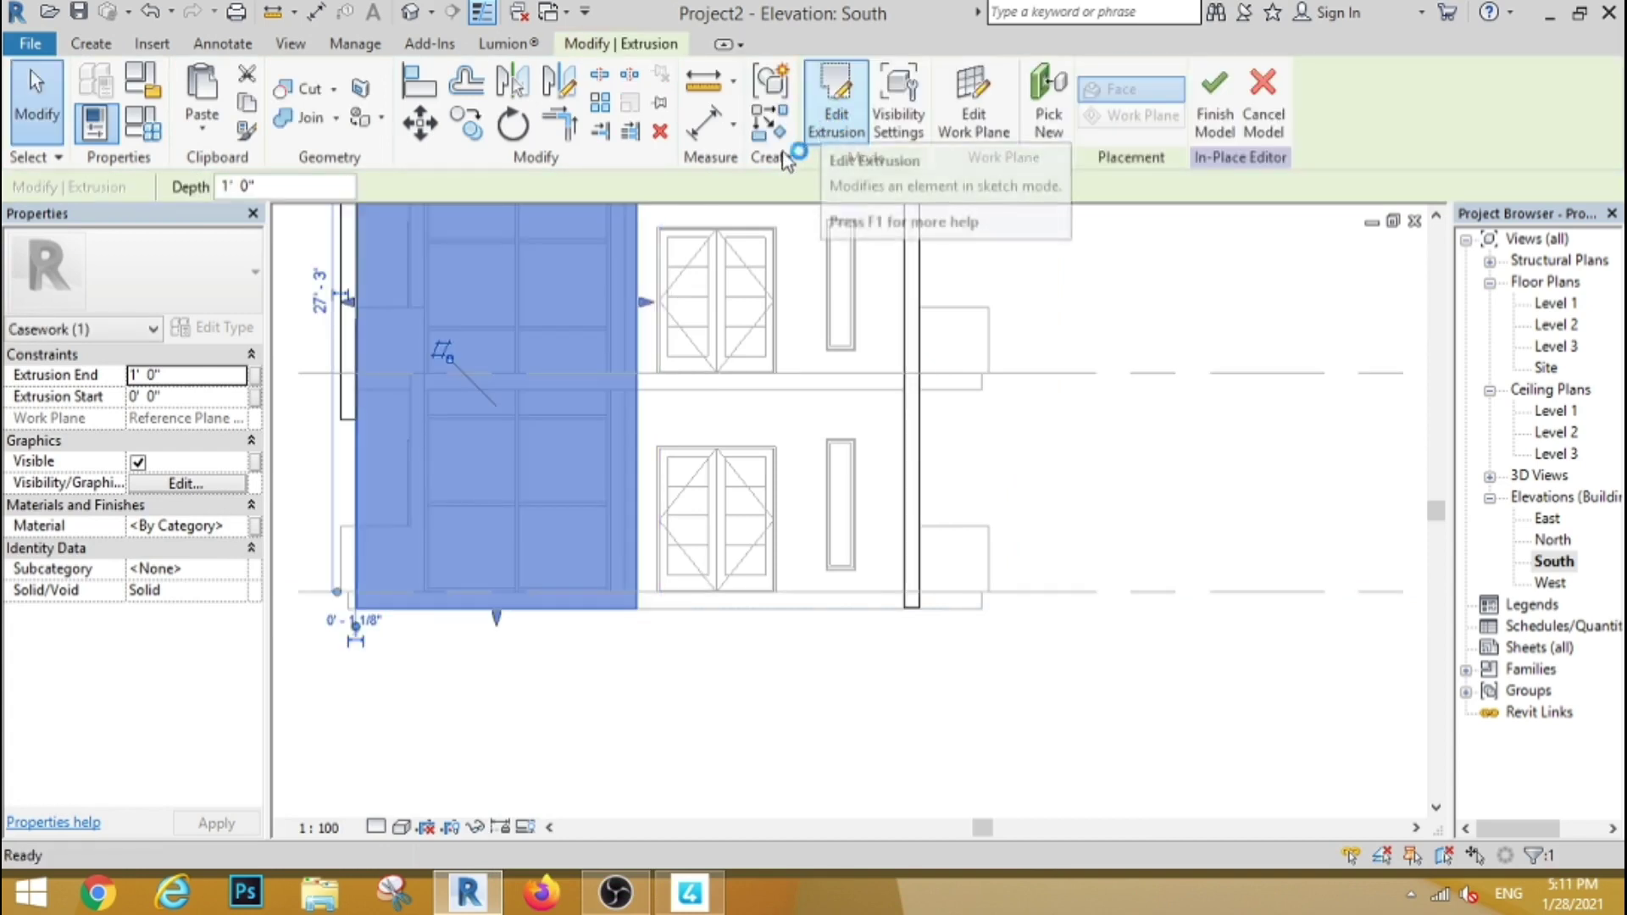
Step: Select the new façade extrusion and reopen its profile sketch for editing
left_click(474, 674)
scroll(523, 449, "down", 5)
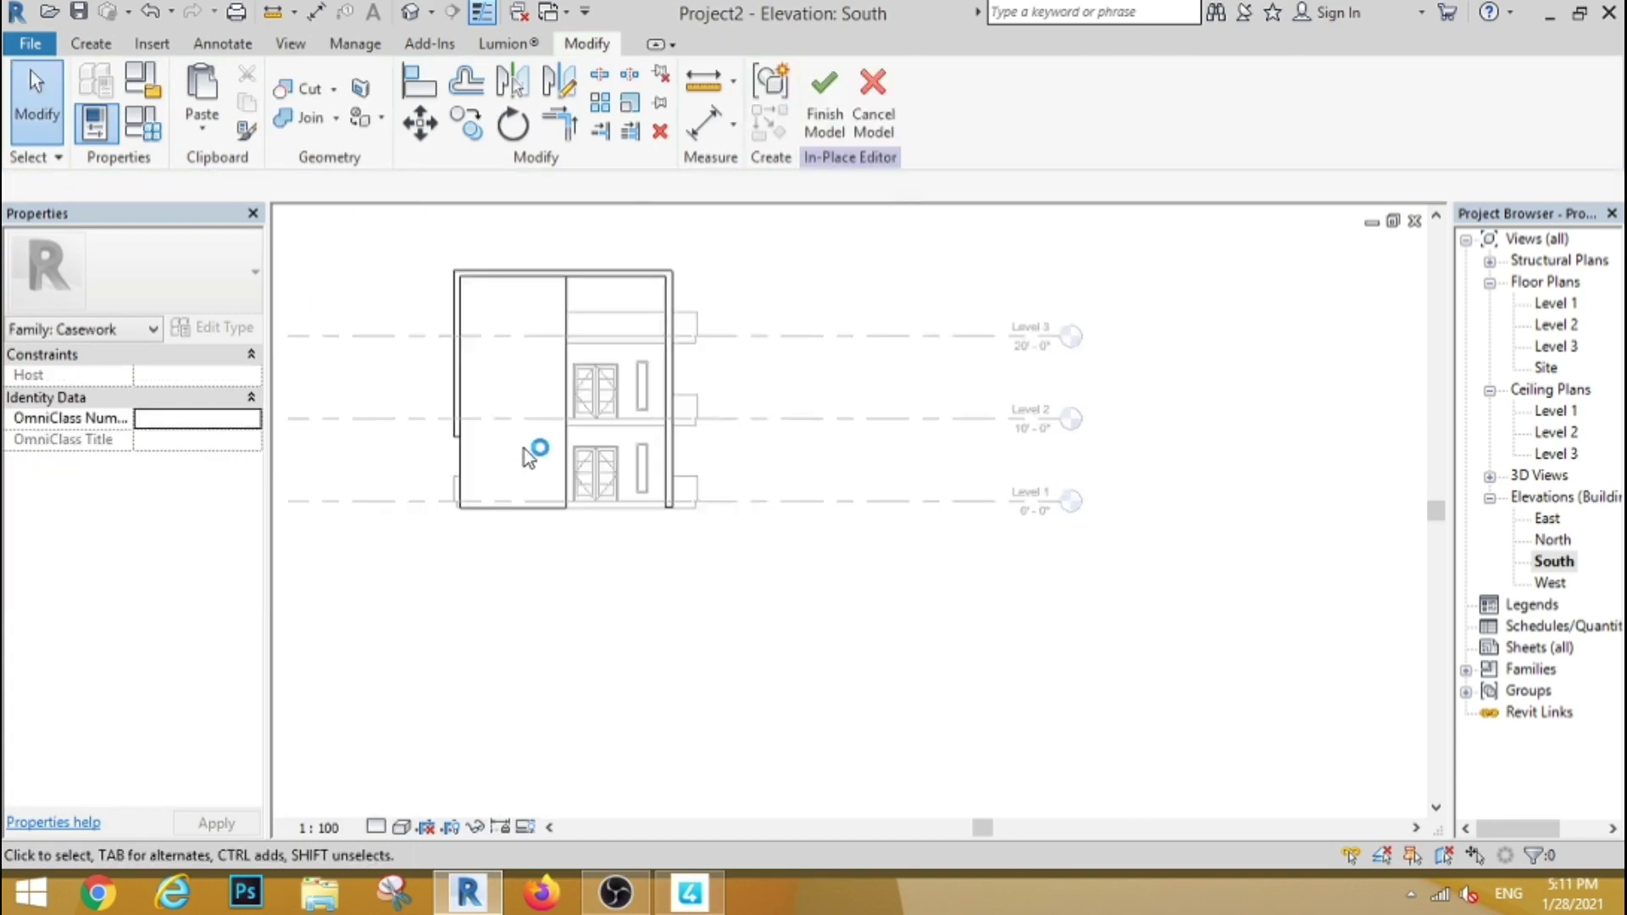
scroll(524, 449, "down", 3)
left_click(91, 43)
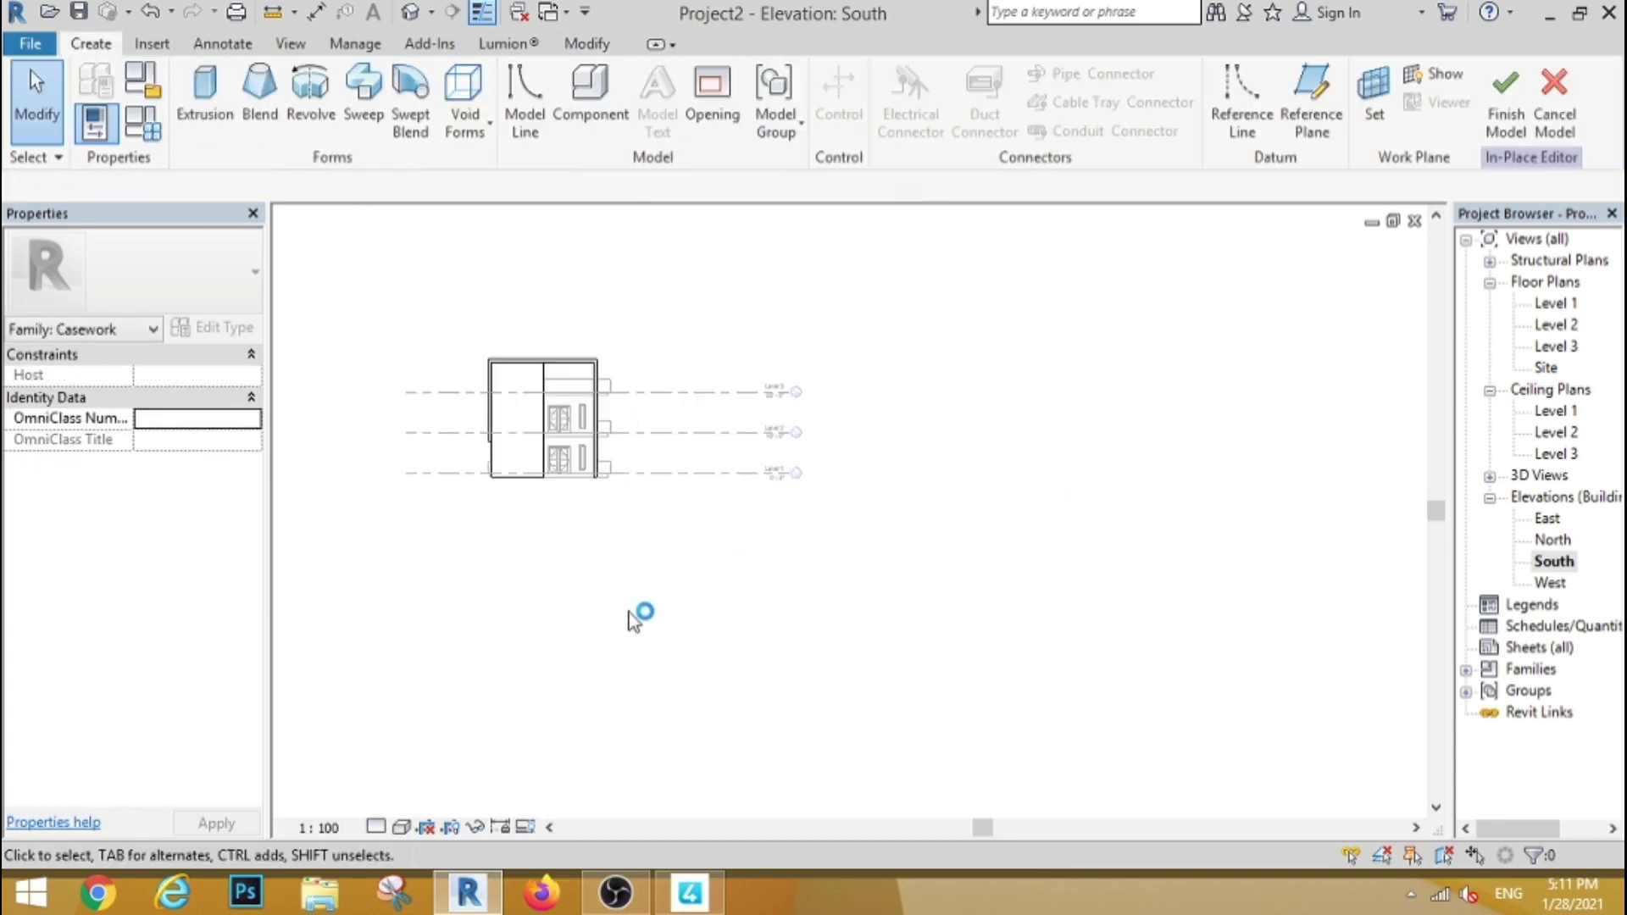
scroll(437, 337, "up", 3)
left_click(491, 360)
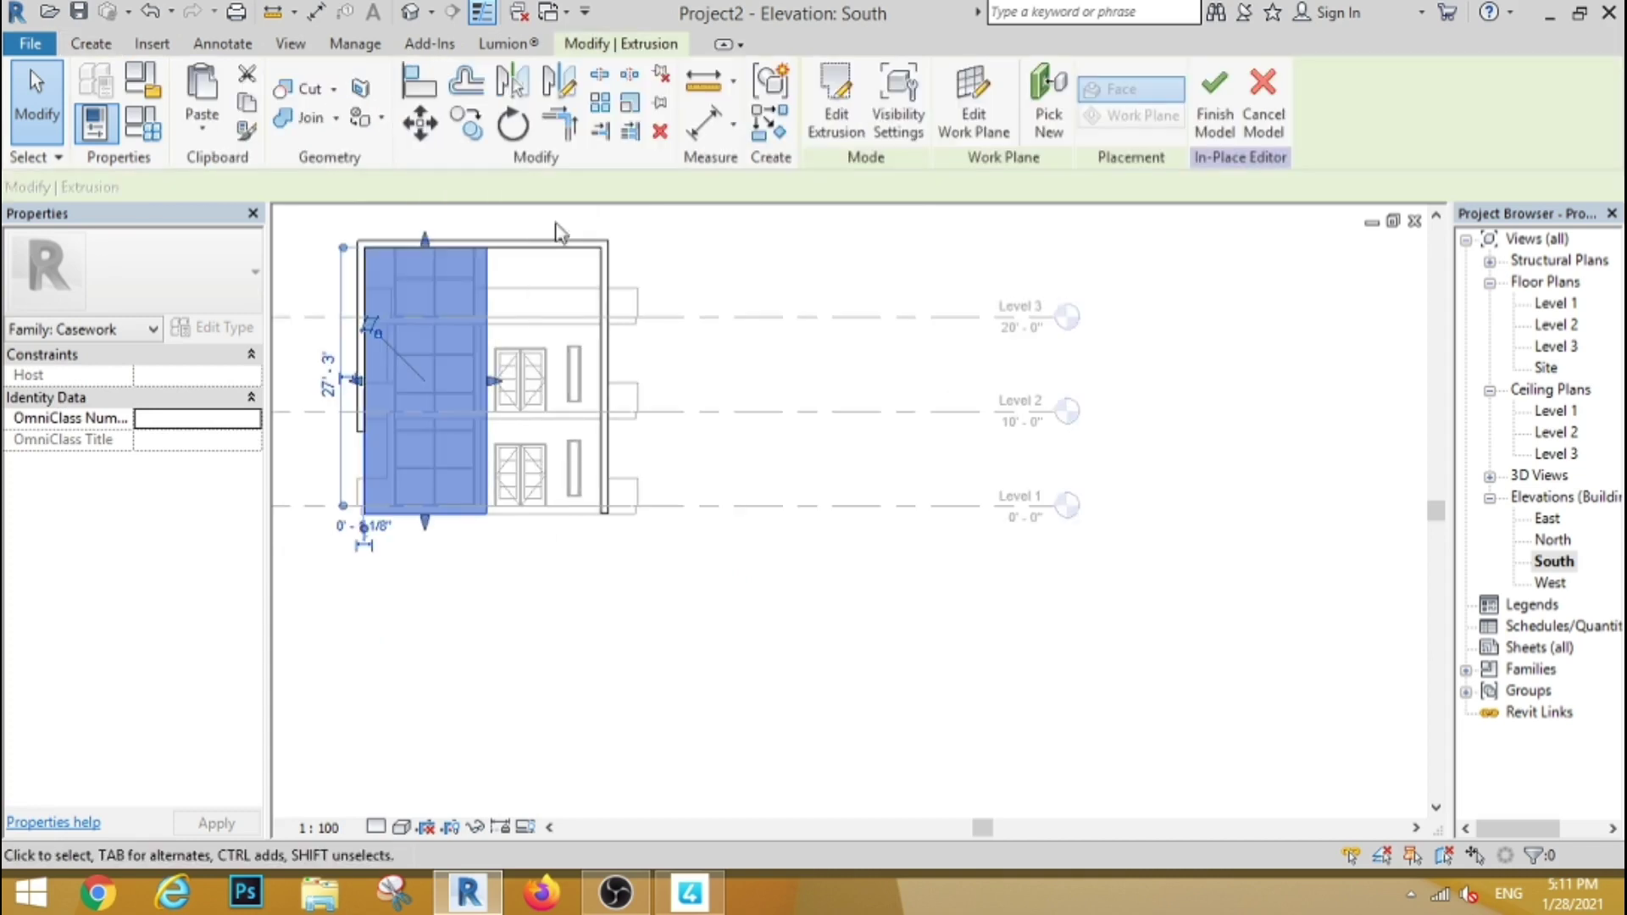
left_click(835, 110)
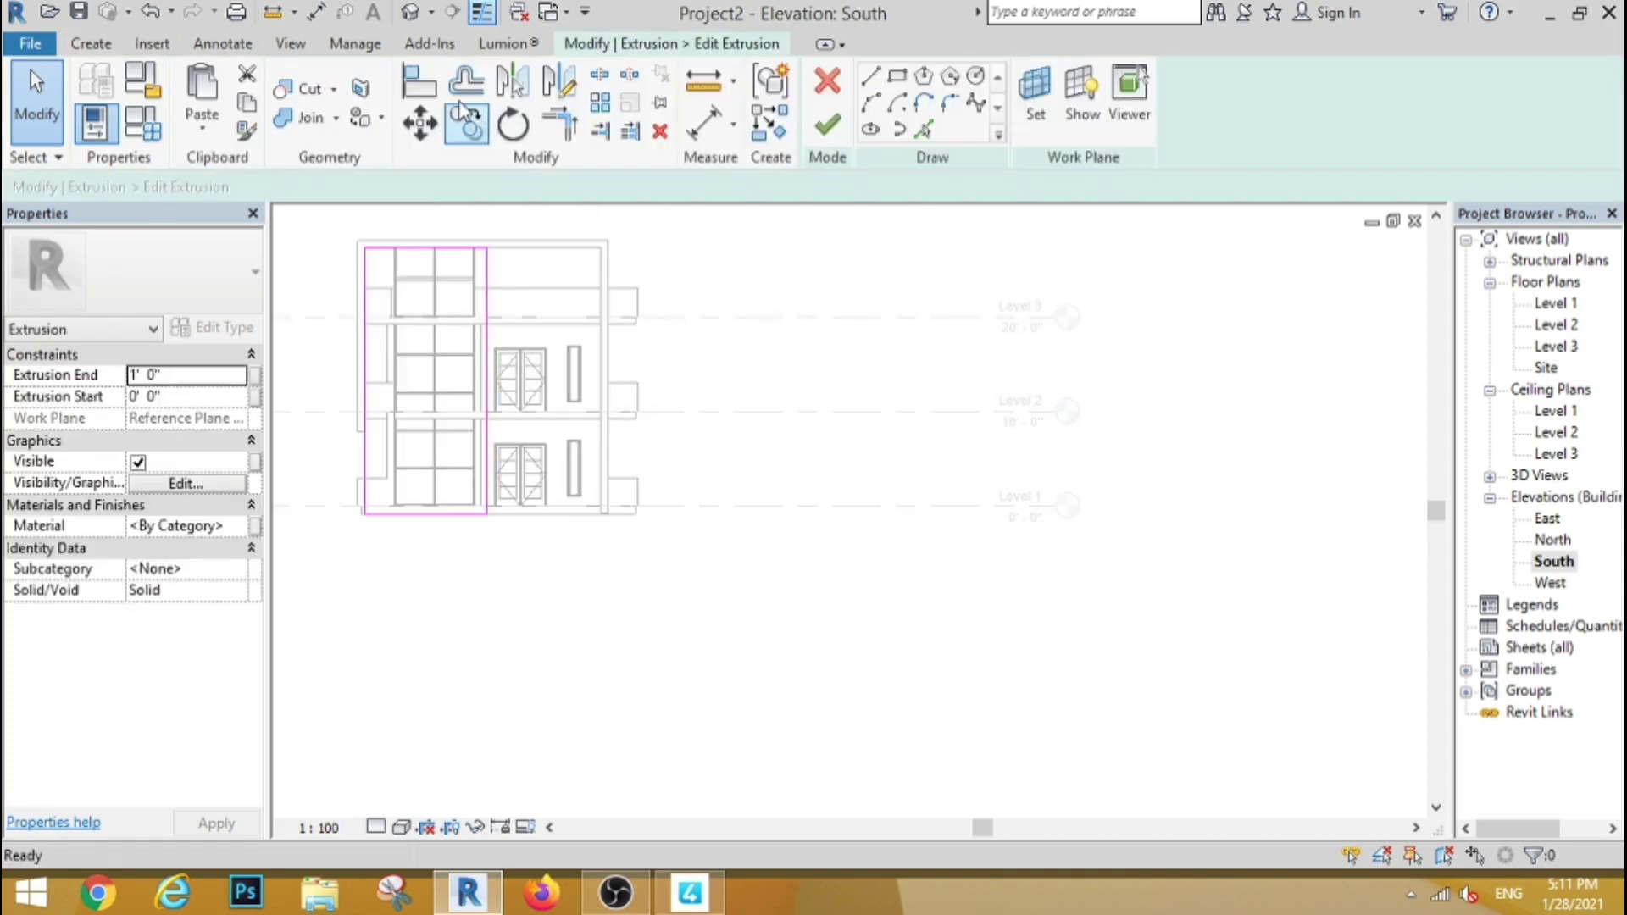
left_click(897, 76)
Step: Add a second rectangle from above the roof to the wall base, making the extrusion a frame
scroll(410, 265, "up", 2)
scroll(410, 265, "up", 2)
scroll(381, 225, "up", 2)
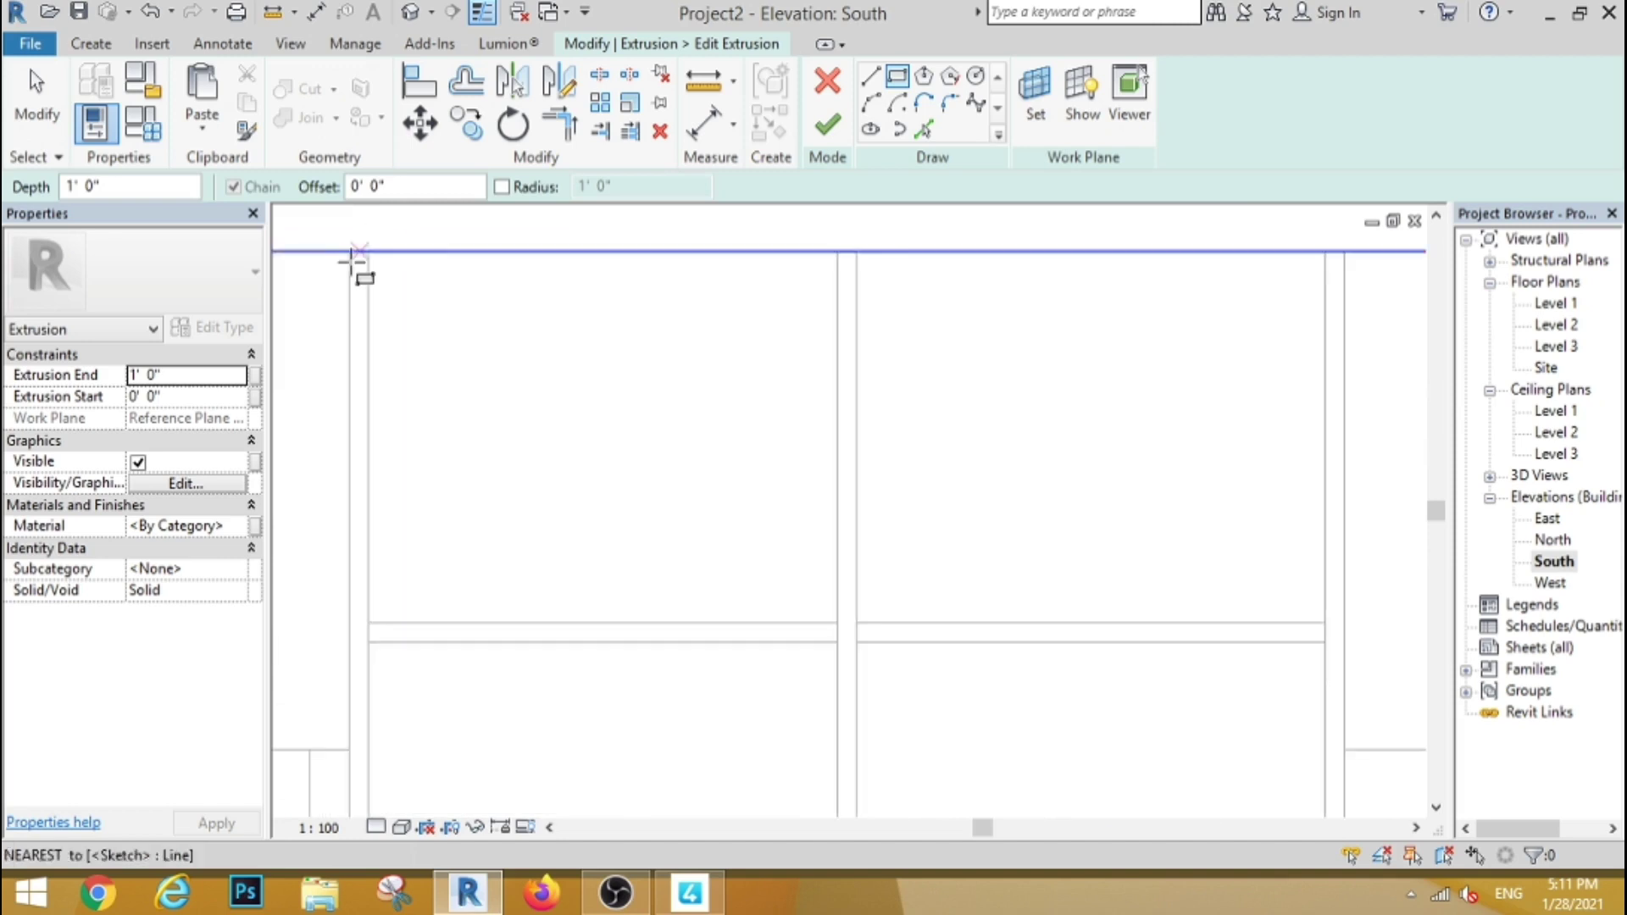
left_click(363, 270)
scroll(508, 390, "down", 3)
scroll(593, 472, "down", 2)
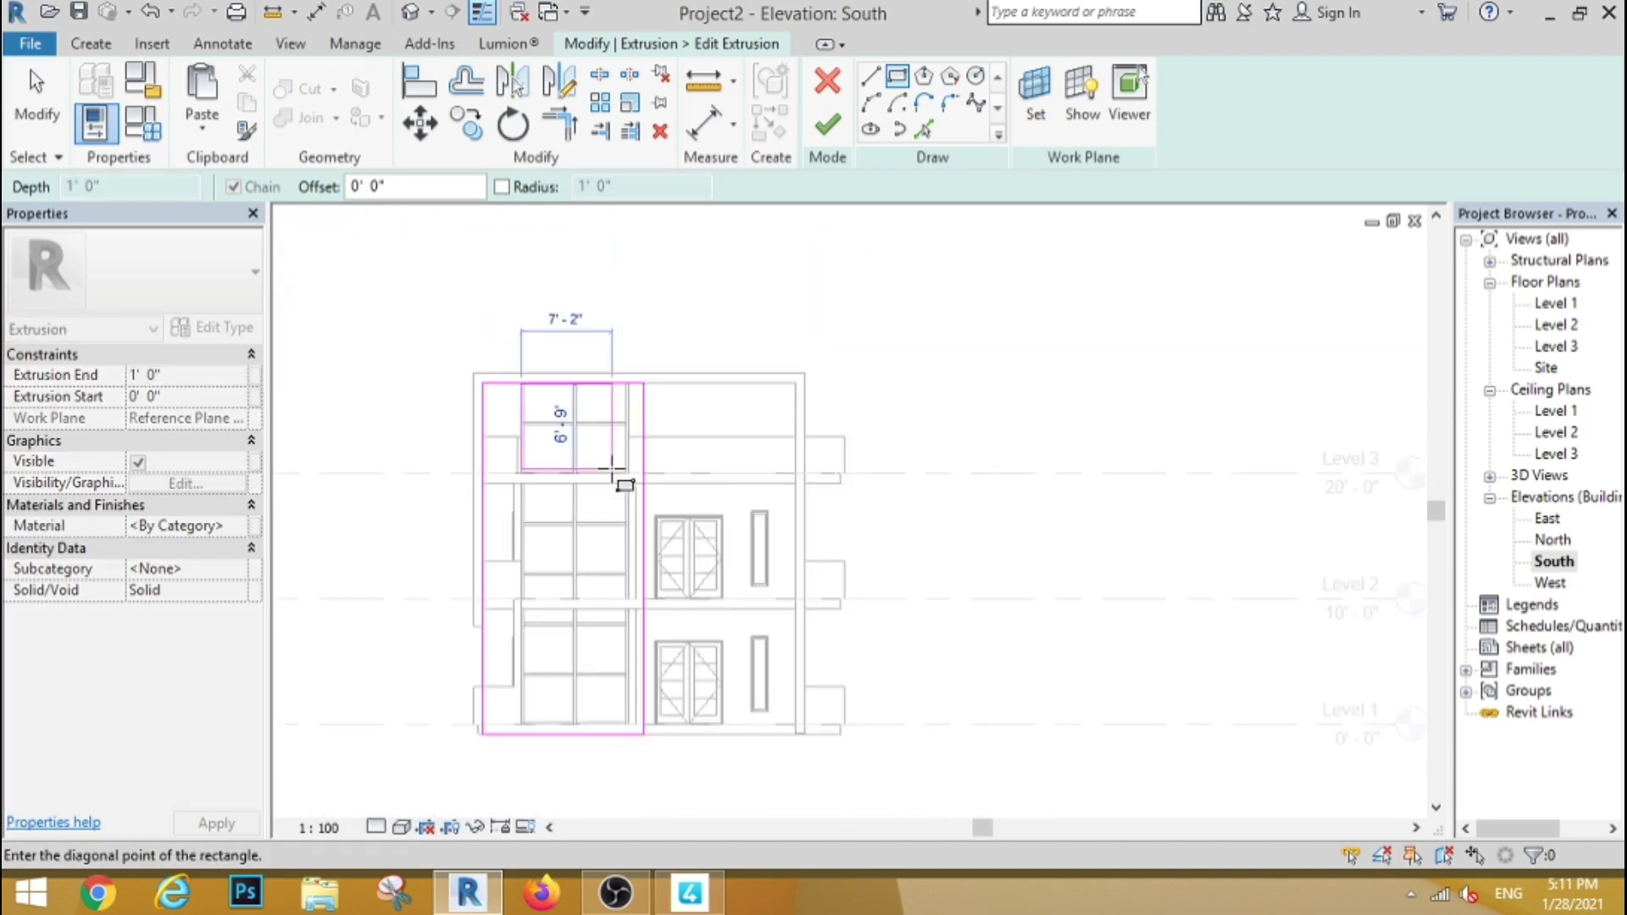
scroll(624, 720, "up", 3)
scroll(625, 726, "up", 3)
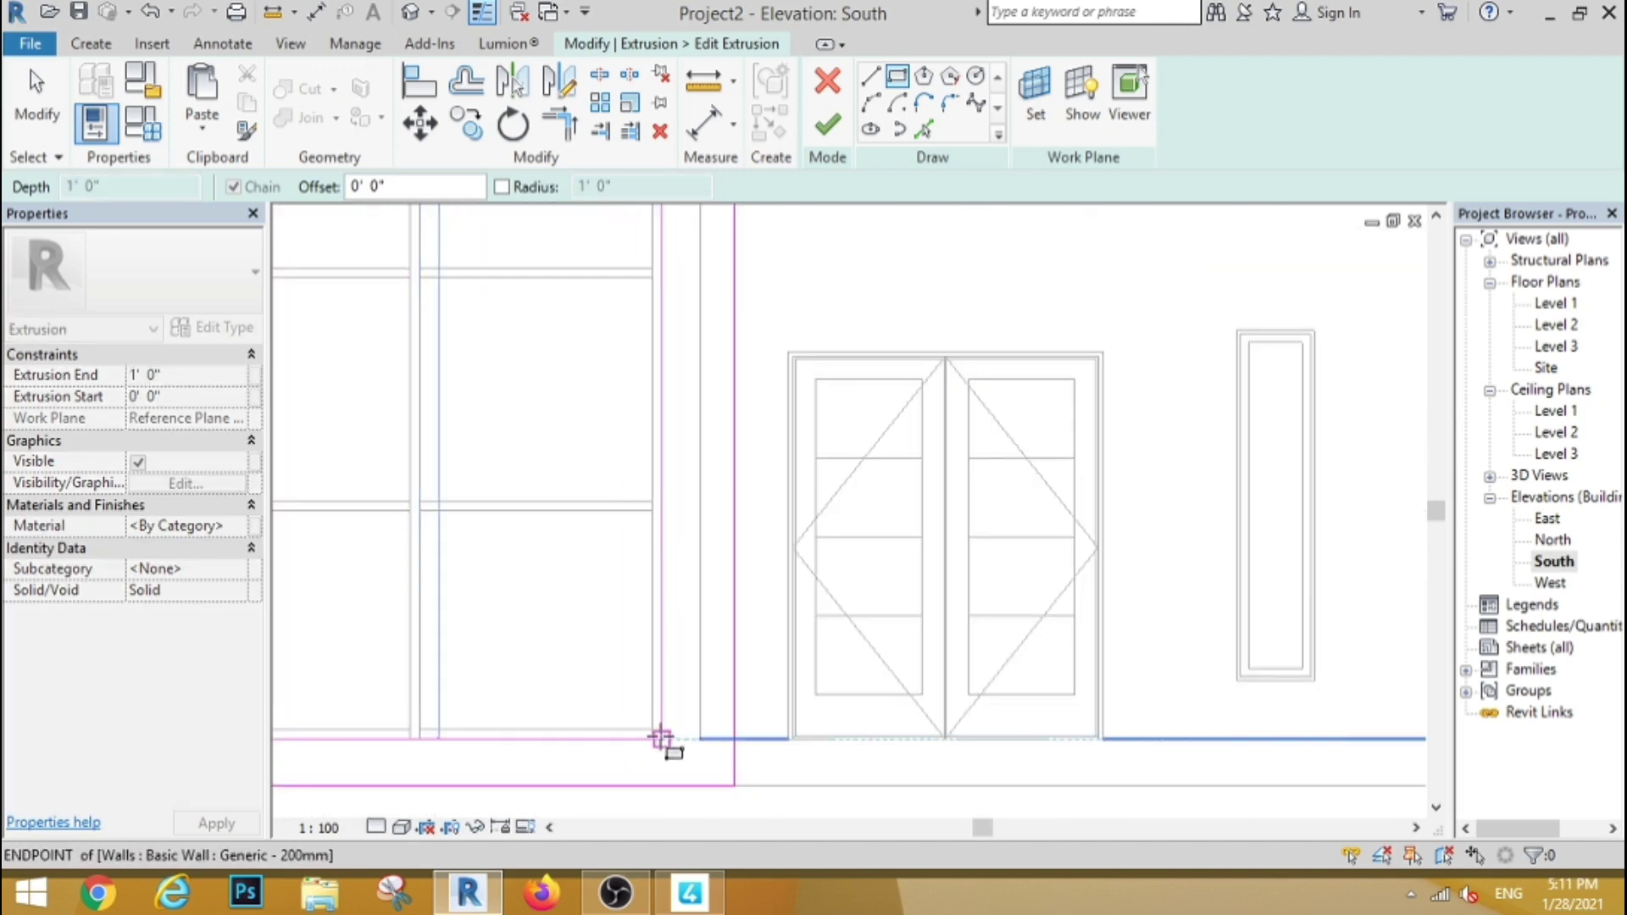
left_click(662, 738)
left_click(819, 131)
scroll(872, 312, "down", 3)
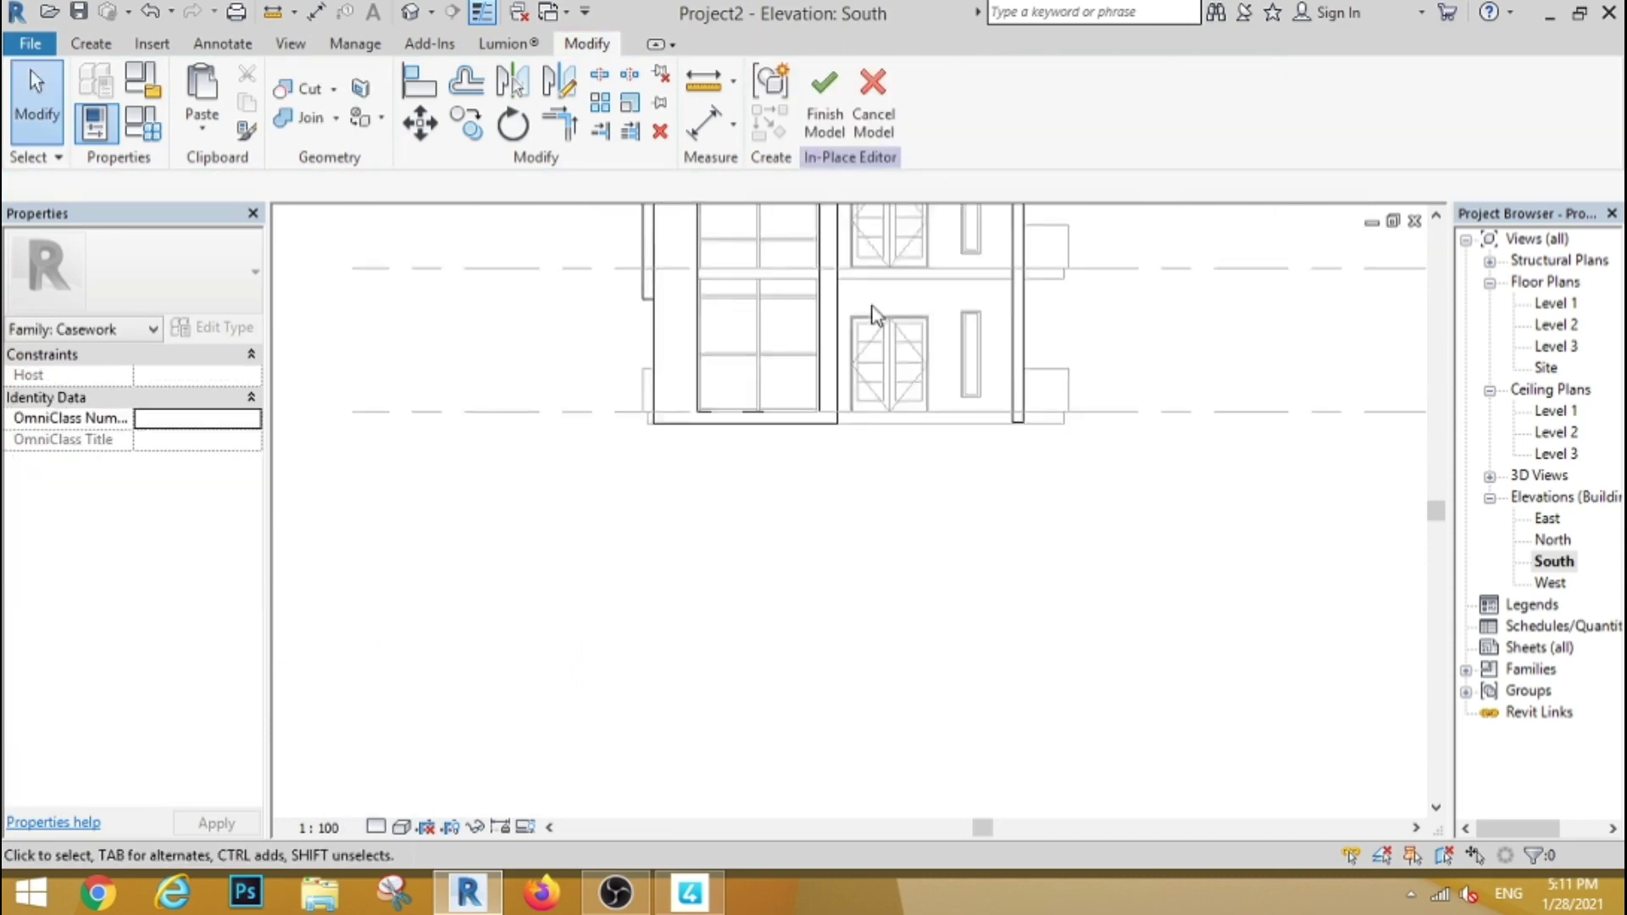
scroll(839, 365, "down", 3)
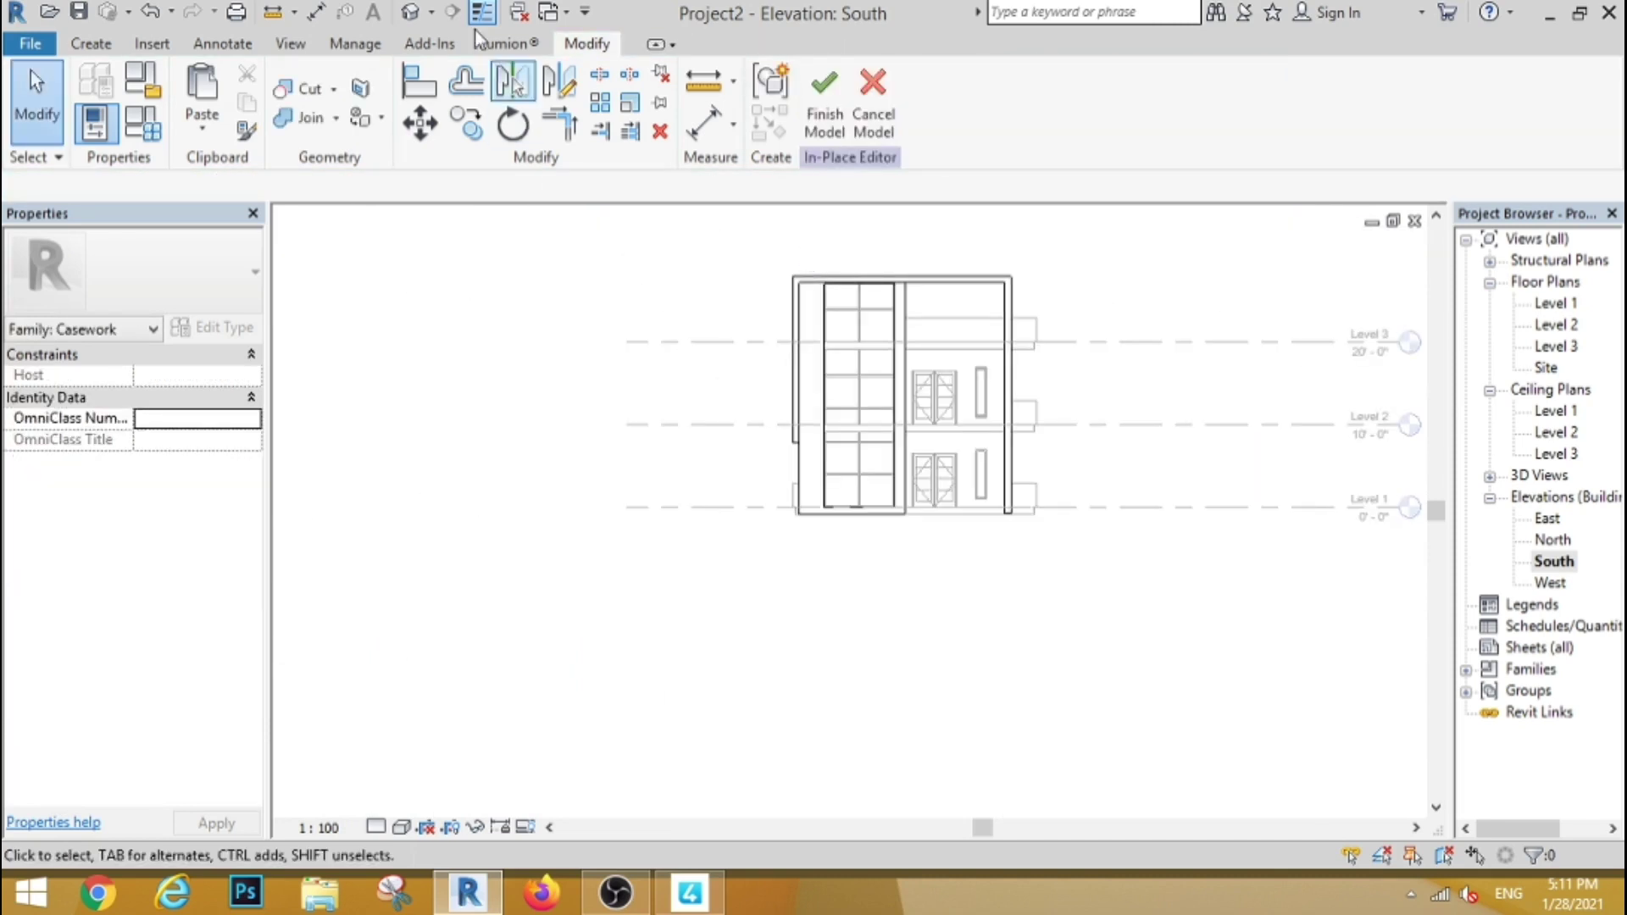
left_click(411, 11)
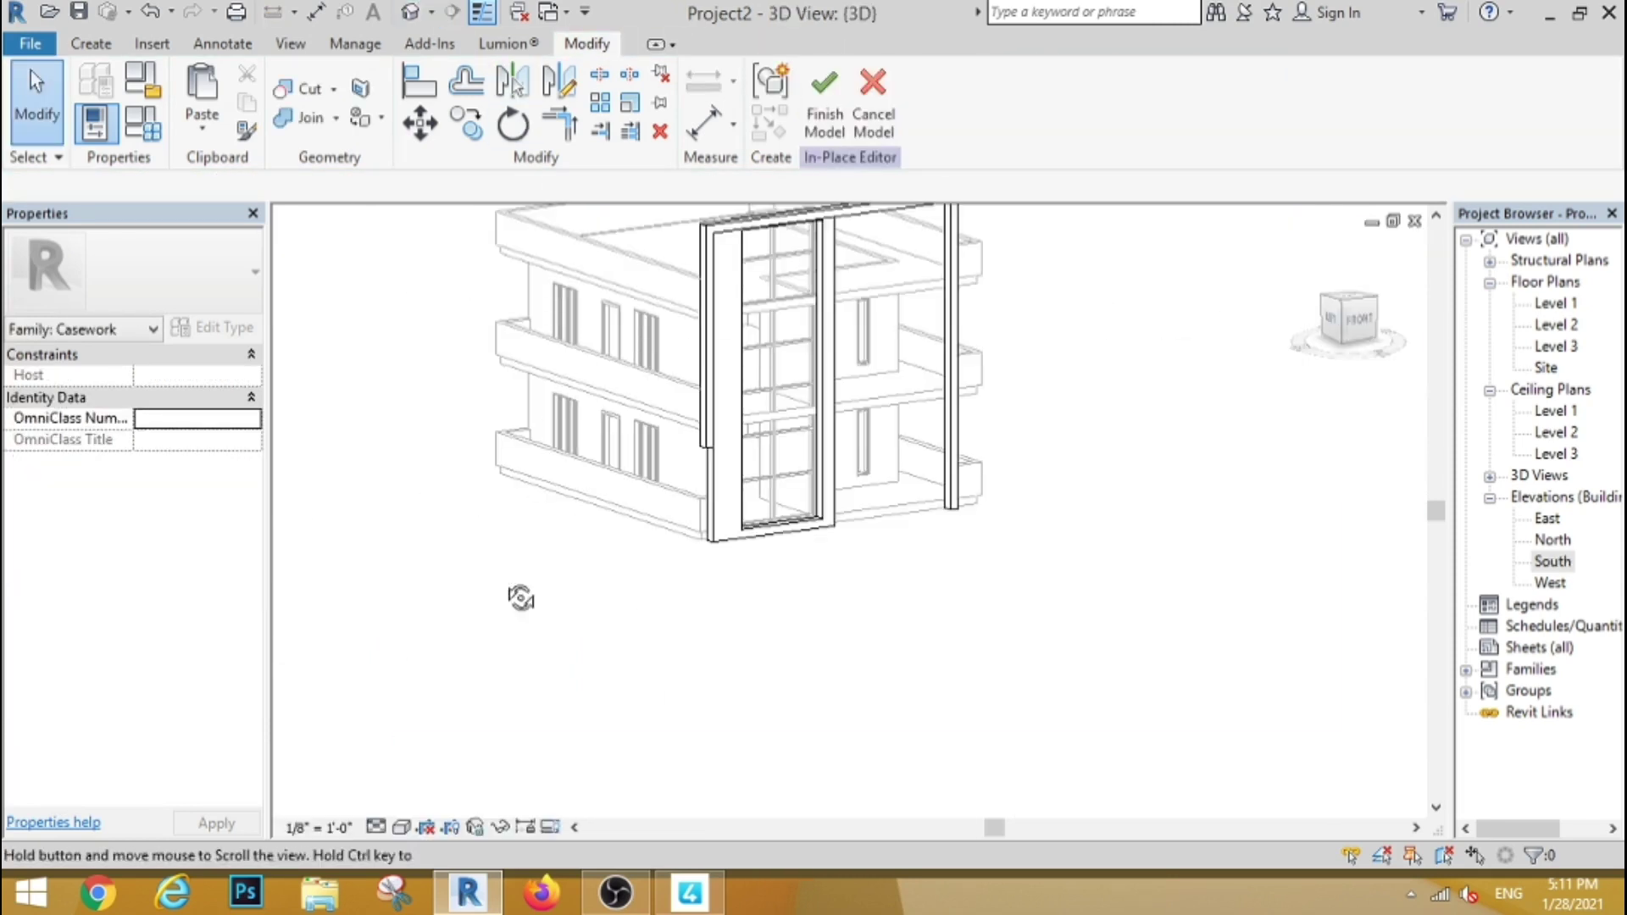
Step: Widen the façade frame panel by dragging its side handle in the Top view
middle_click_drag(520, 598, 593, 601, "shift")
left_click(848, 381)
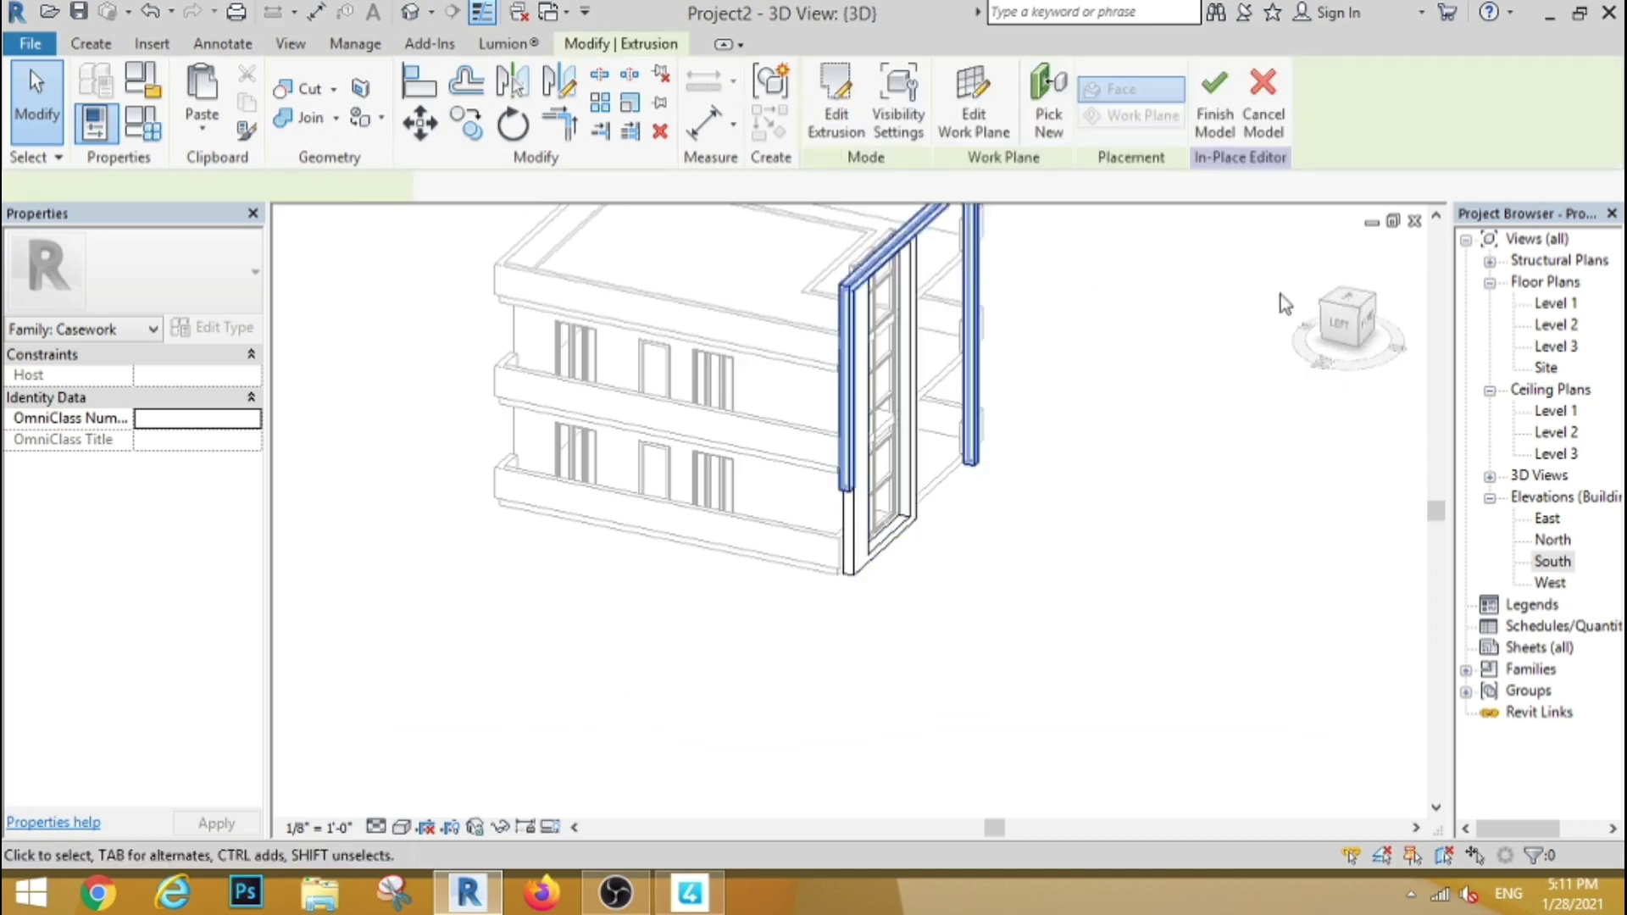
key("Escape")
right_click(1344, 297)
left_click(1373, 310)
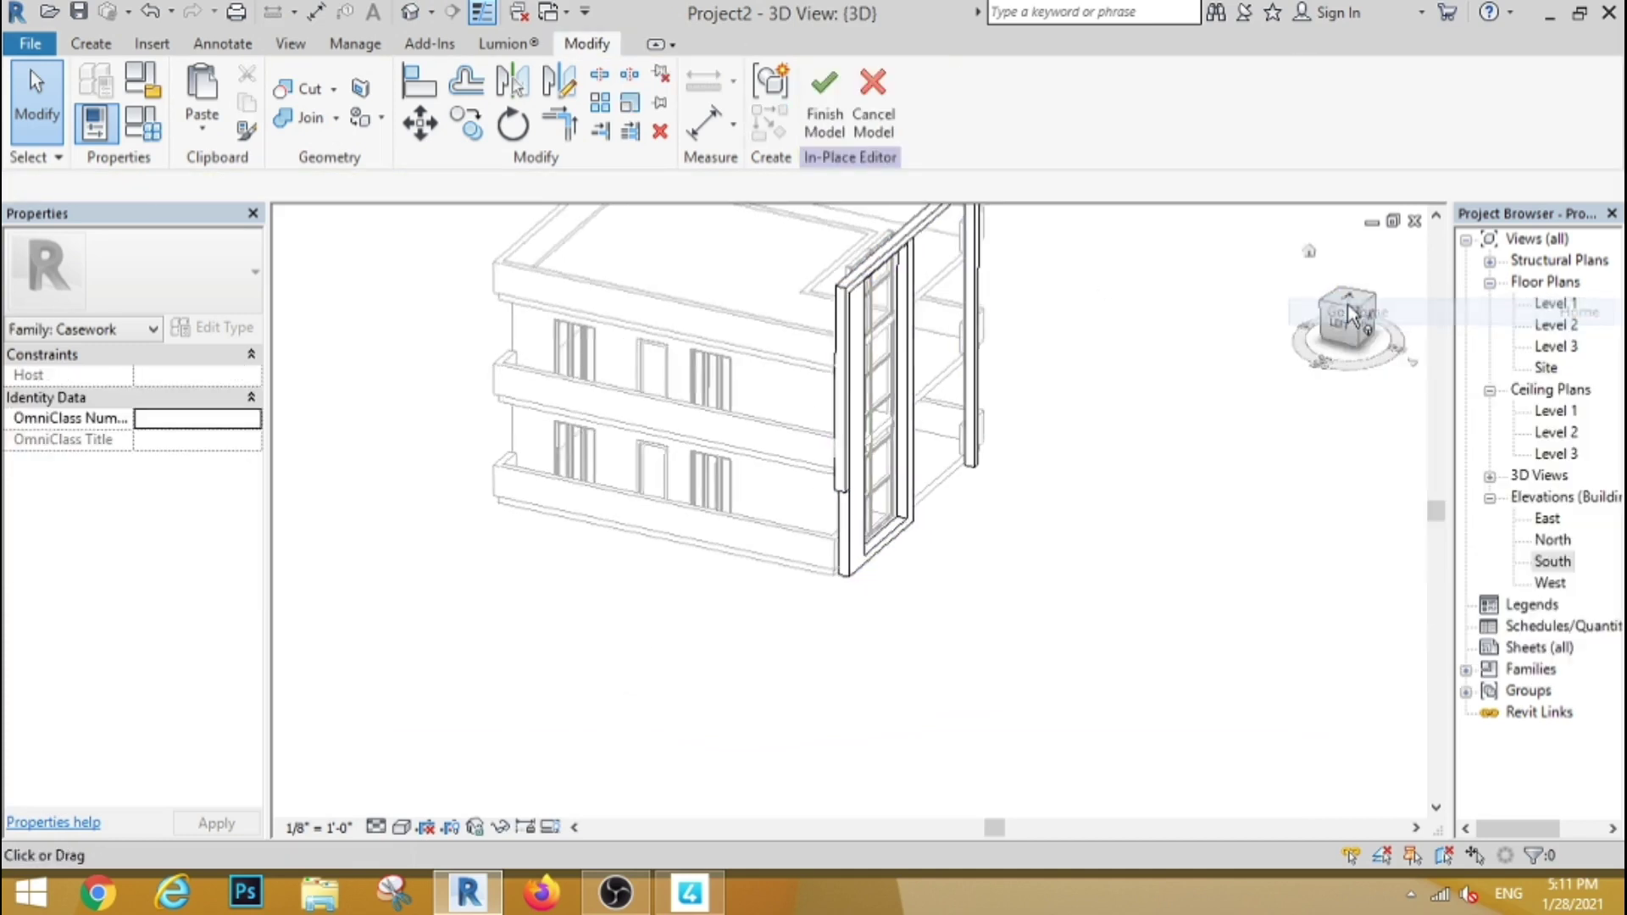
left_click(1349, 301)
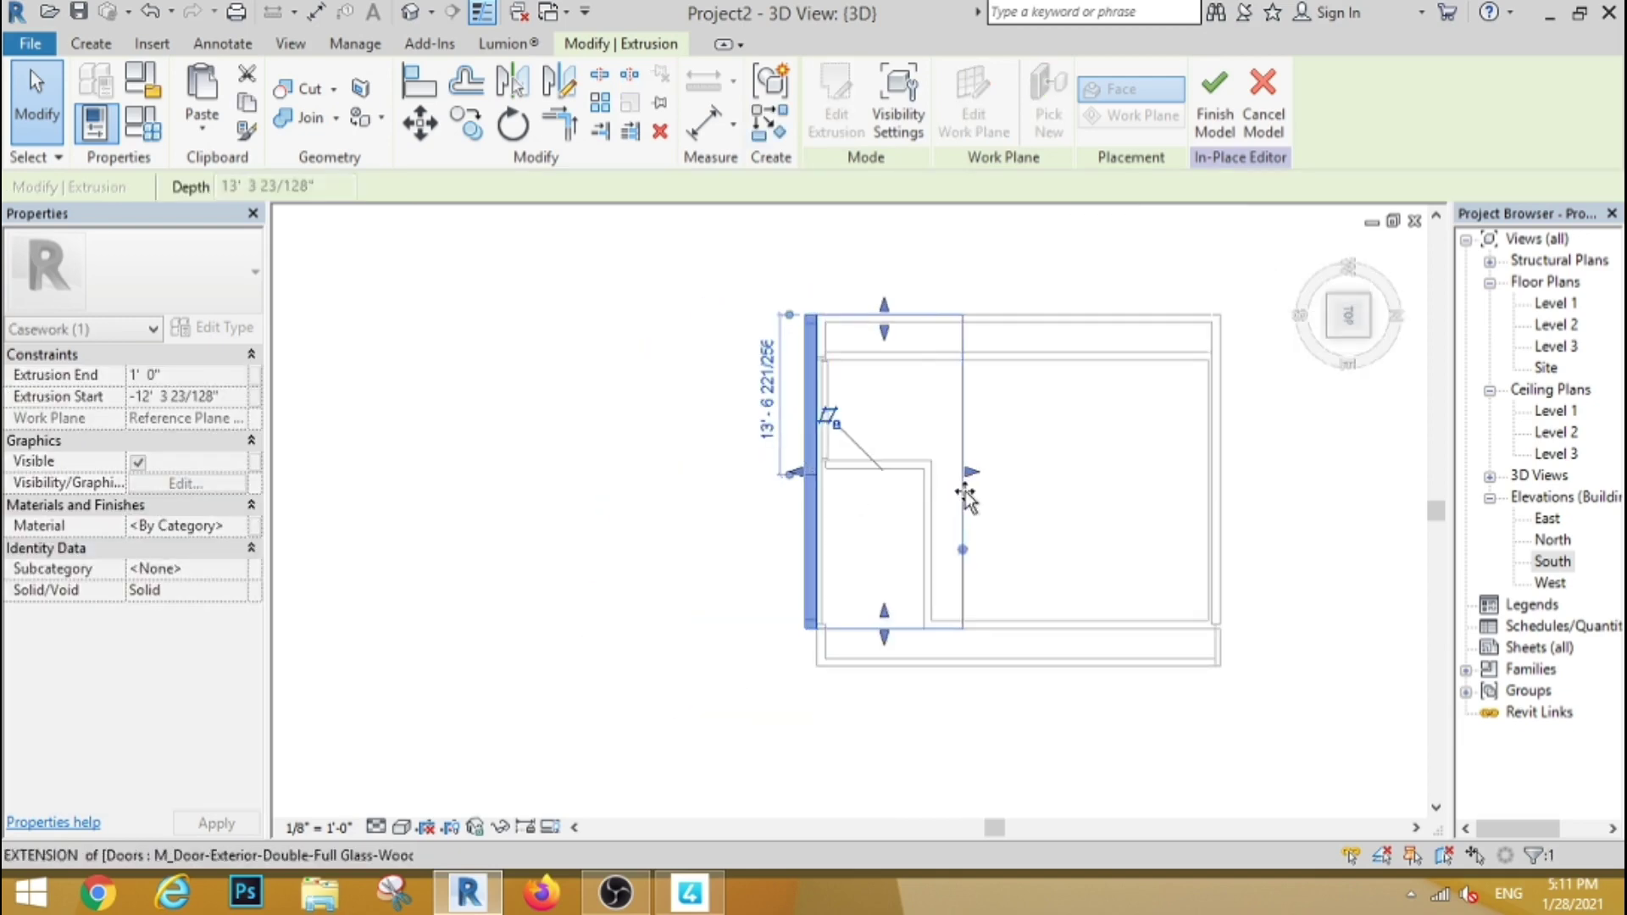
left_click_drag(826, 472, 934, 505)
key("Escape")
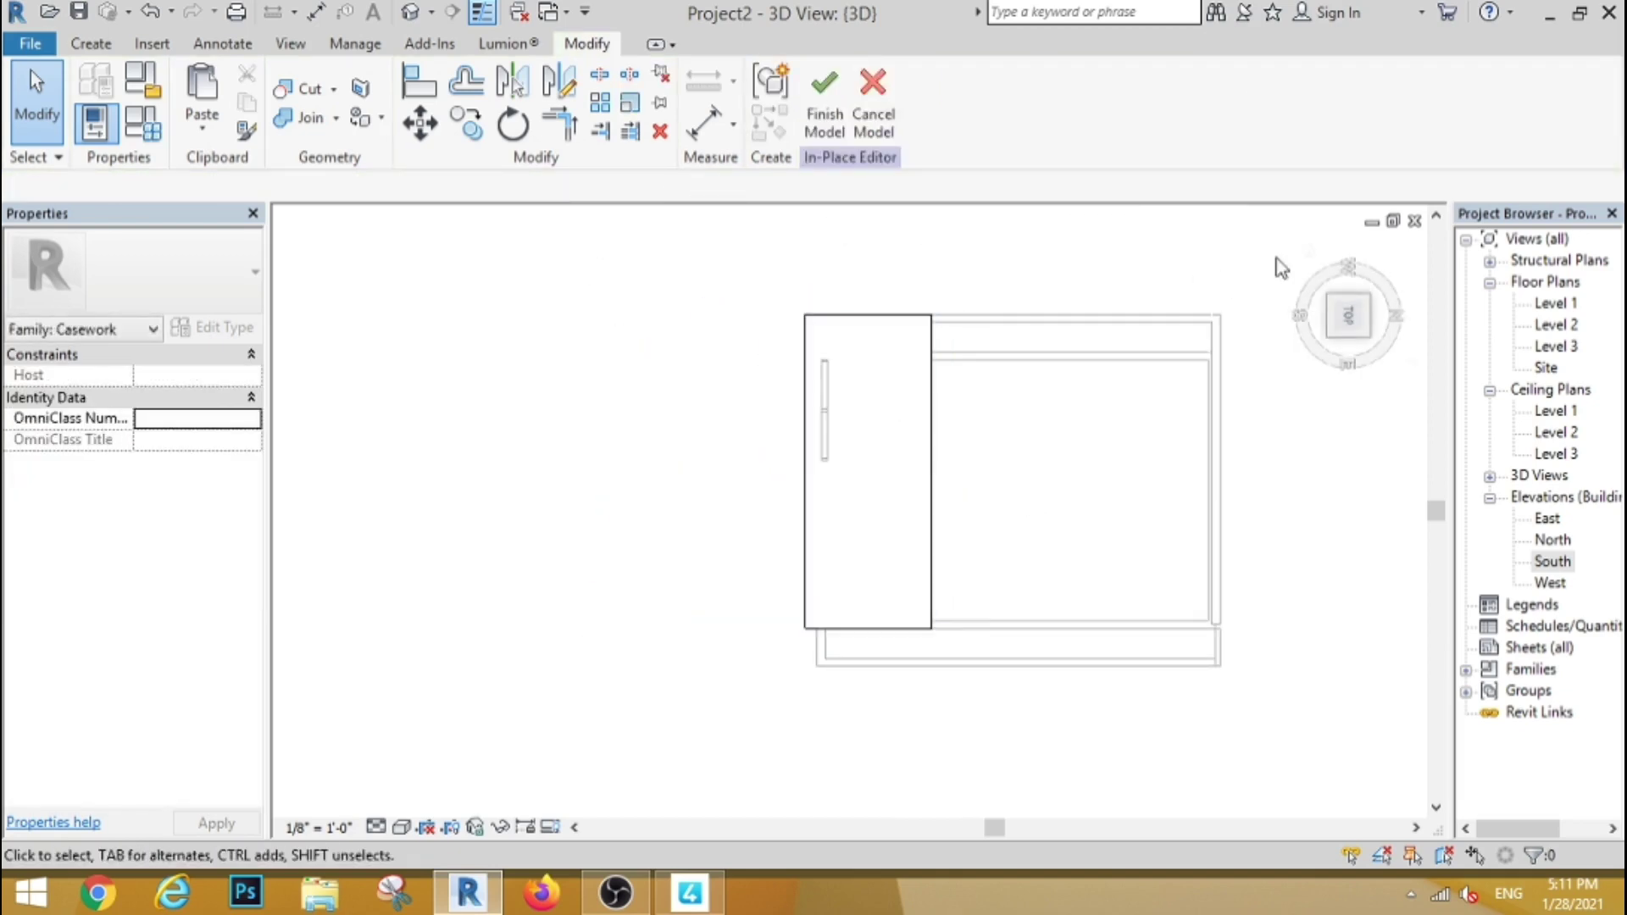
left_click(1308, 254)
Step: Thin the frame panel's depth to 0' 4 5/64" from the Left view
middle_click_drag(450, 328, 789, 422, "shift")
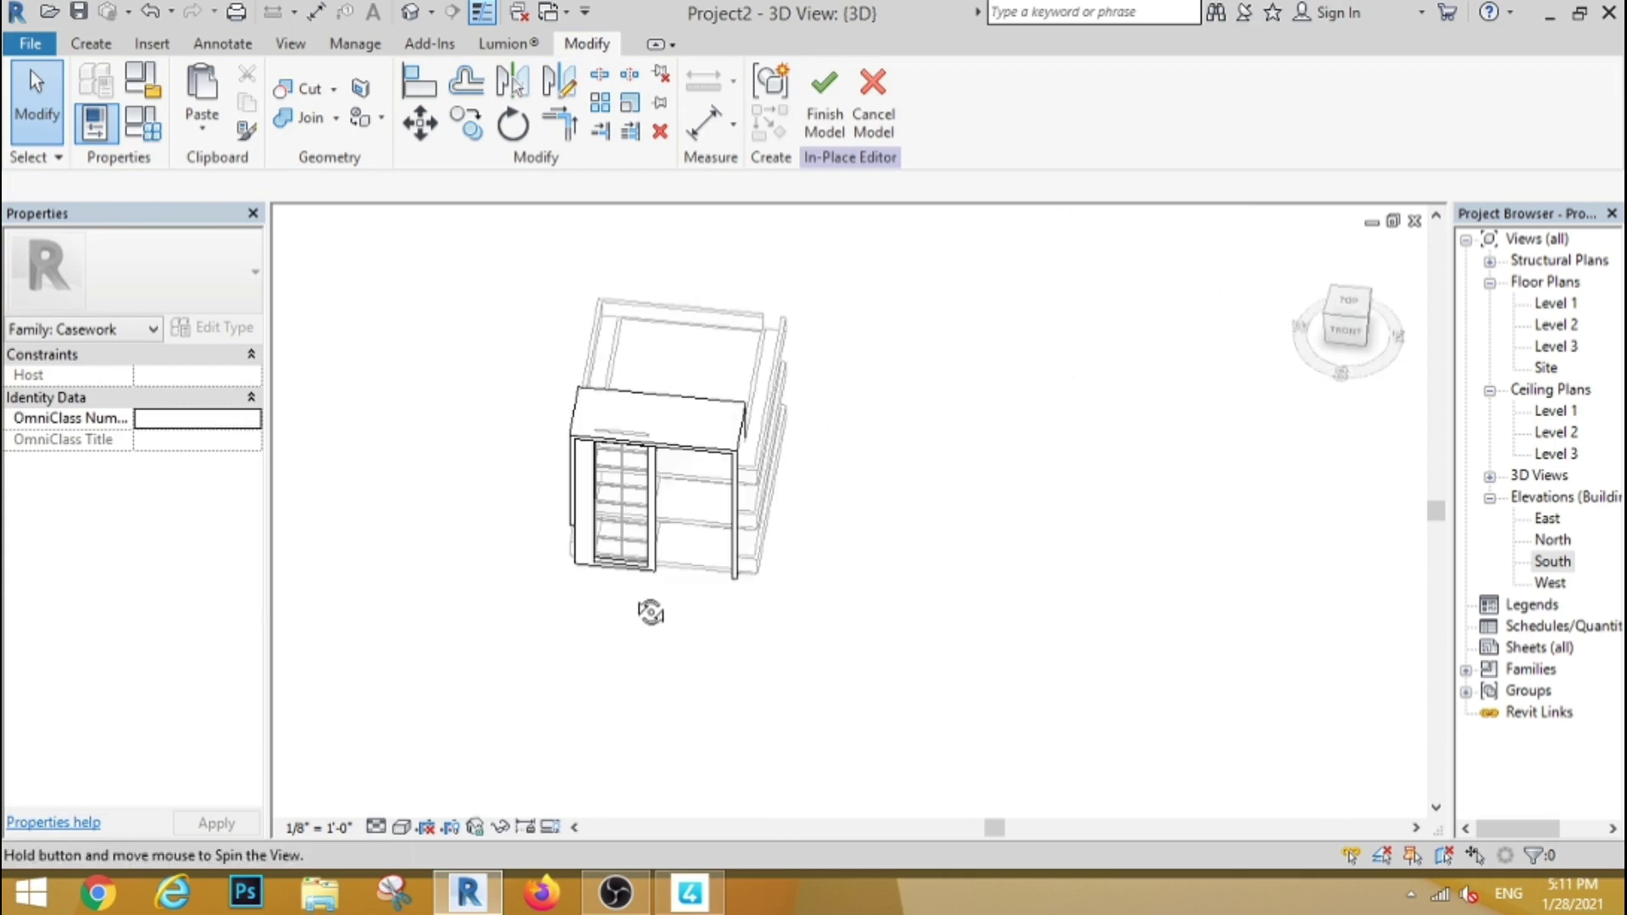
scroll(709, 545, "up", 3)
scroll(709, 545, "up", 2)
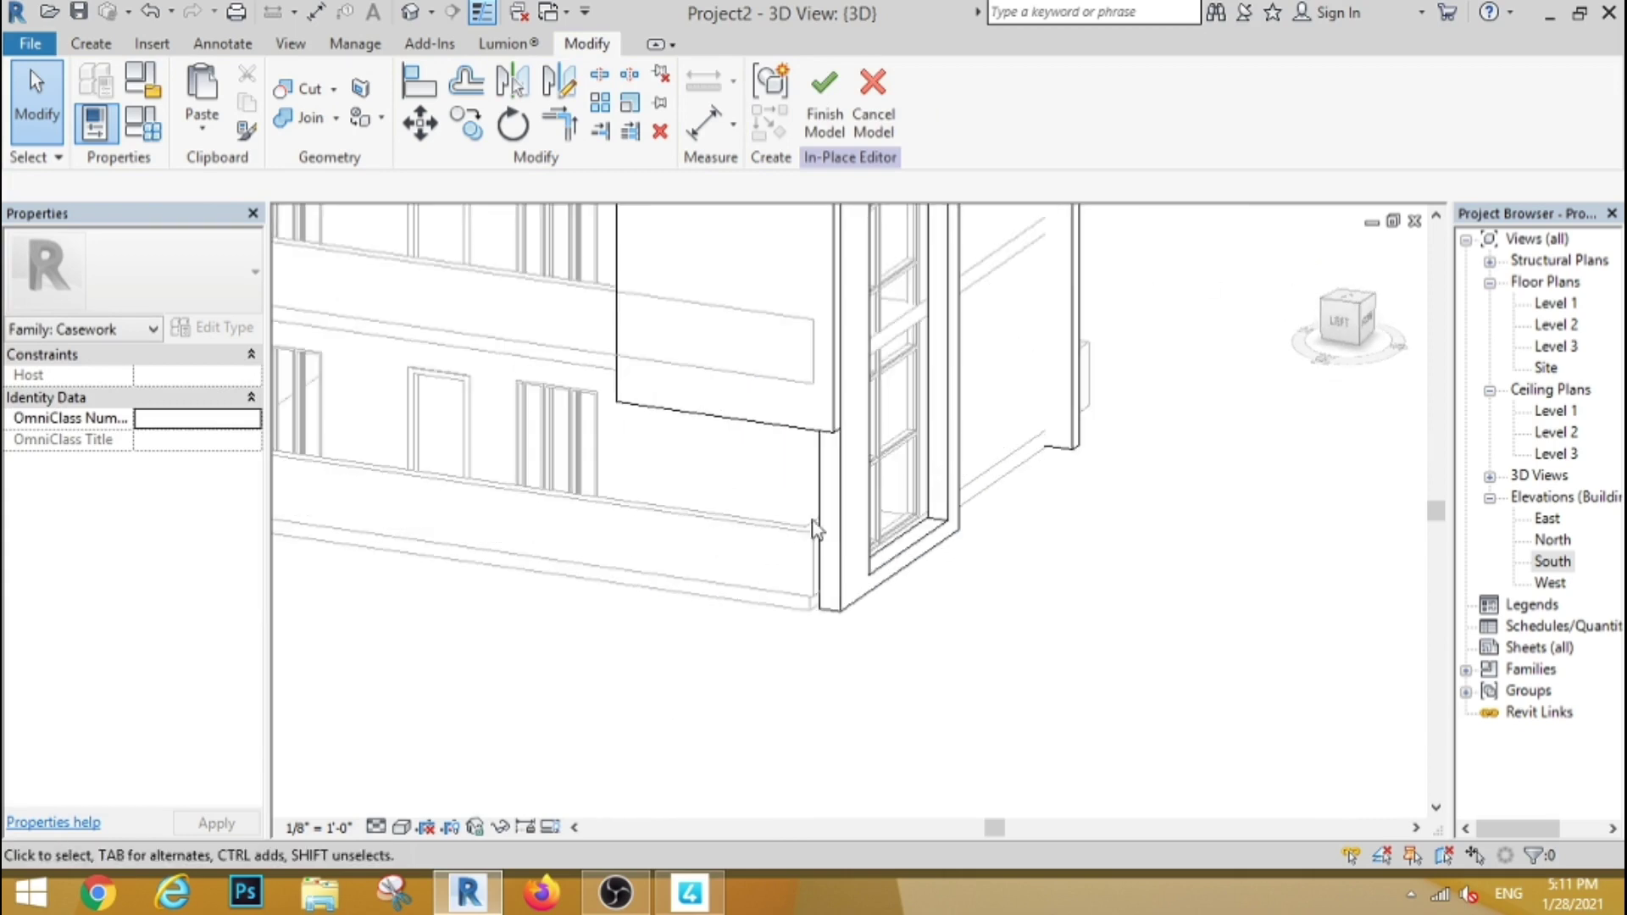
left_click(818, 542)
left_click(1342, 327)
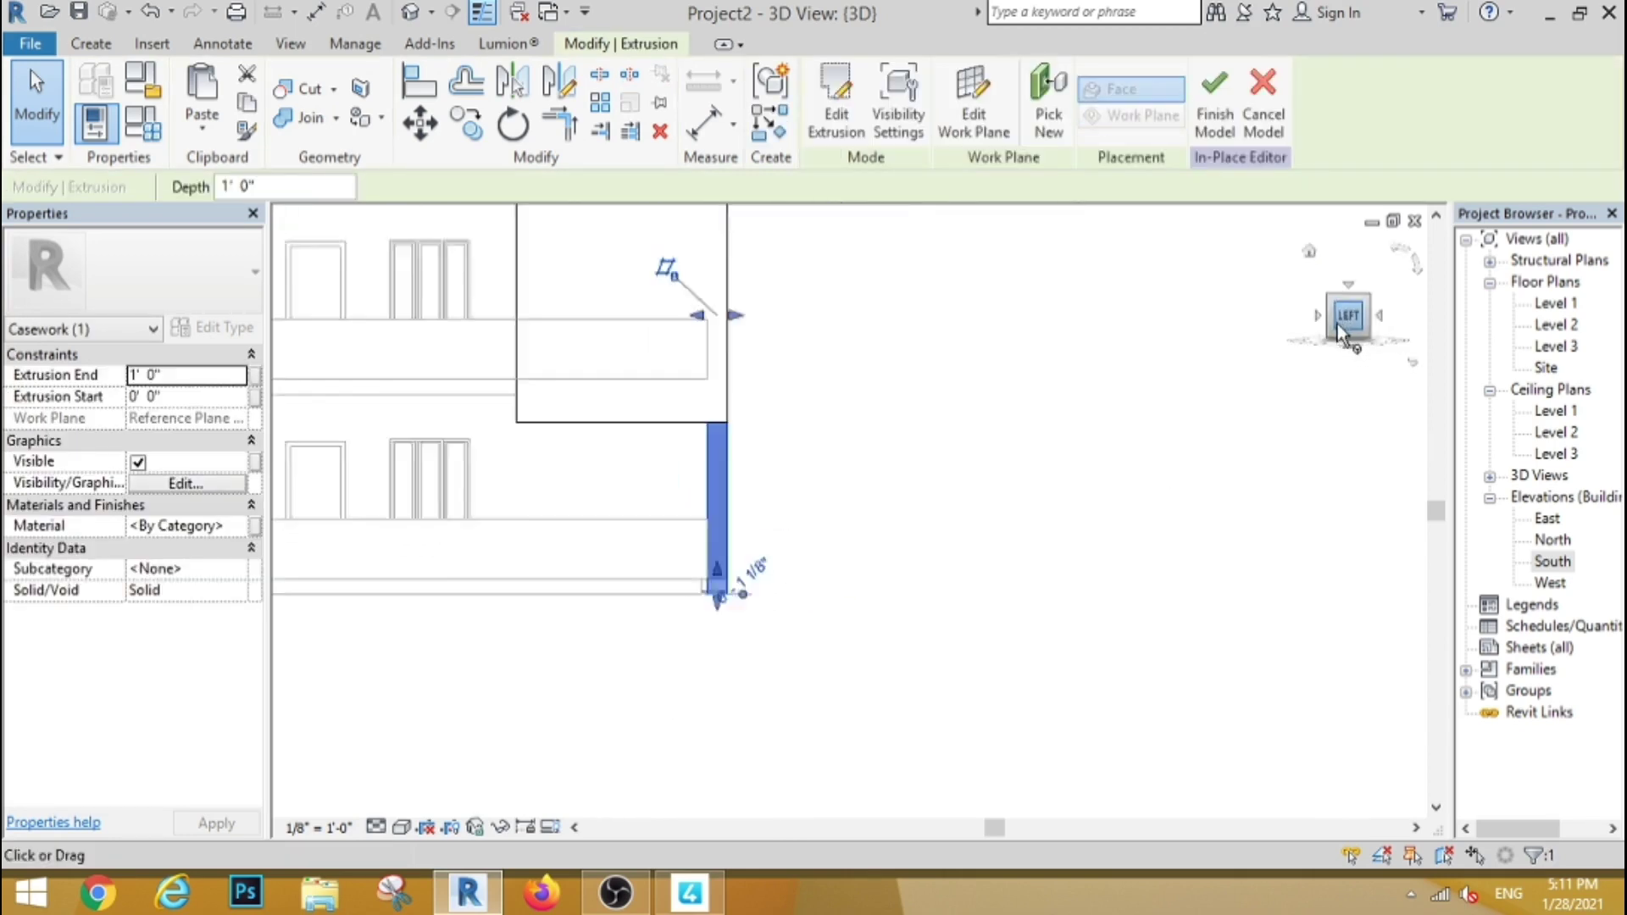
scroll(828, 523, "up", 2)
scroll(845, 483, "up", 2)
left_click_drag(845, 483, 773, 496)
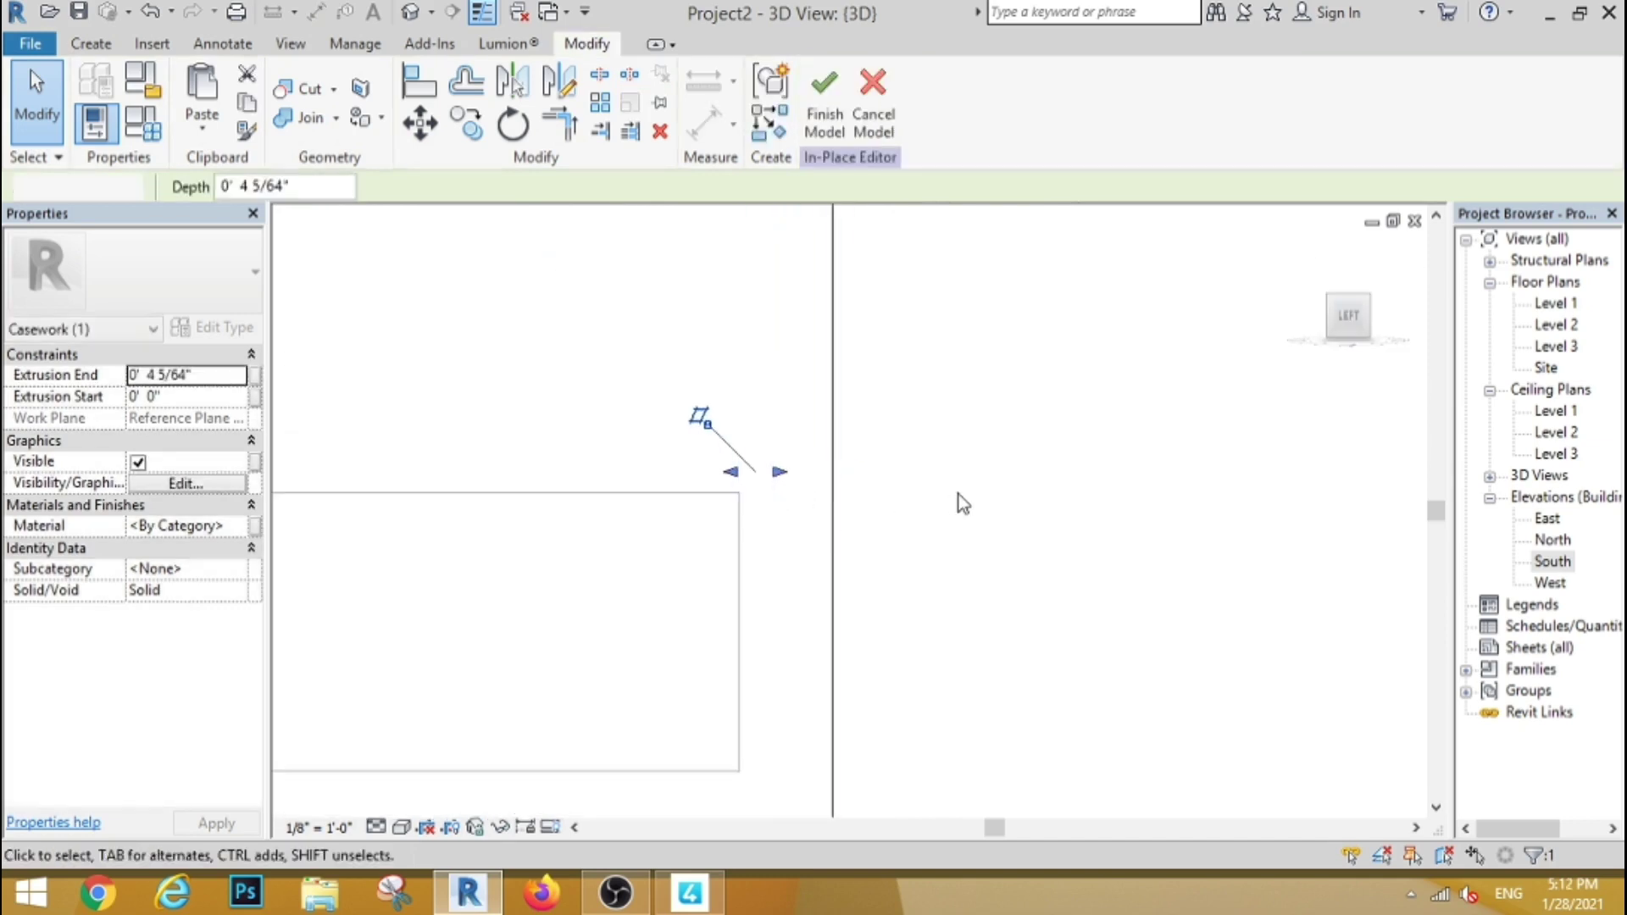
Step: Orbit to inspect the frame panel, then view the building from the Front
left_click(959, 495)
middle_click_drag(959, 495, 776, 450, "shift")
scroll(776, 450, "down", 2)
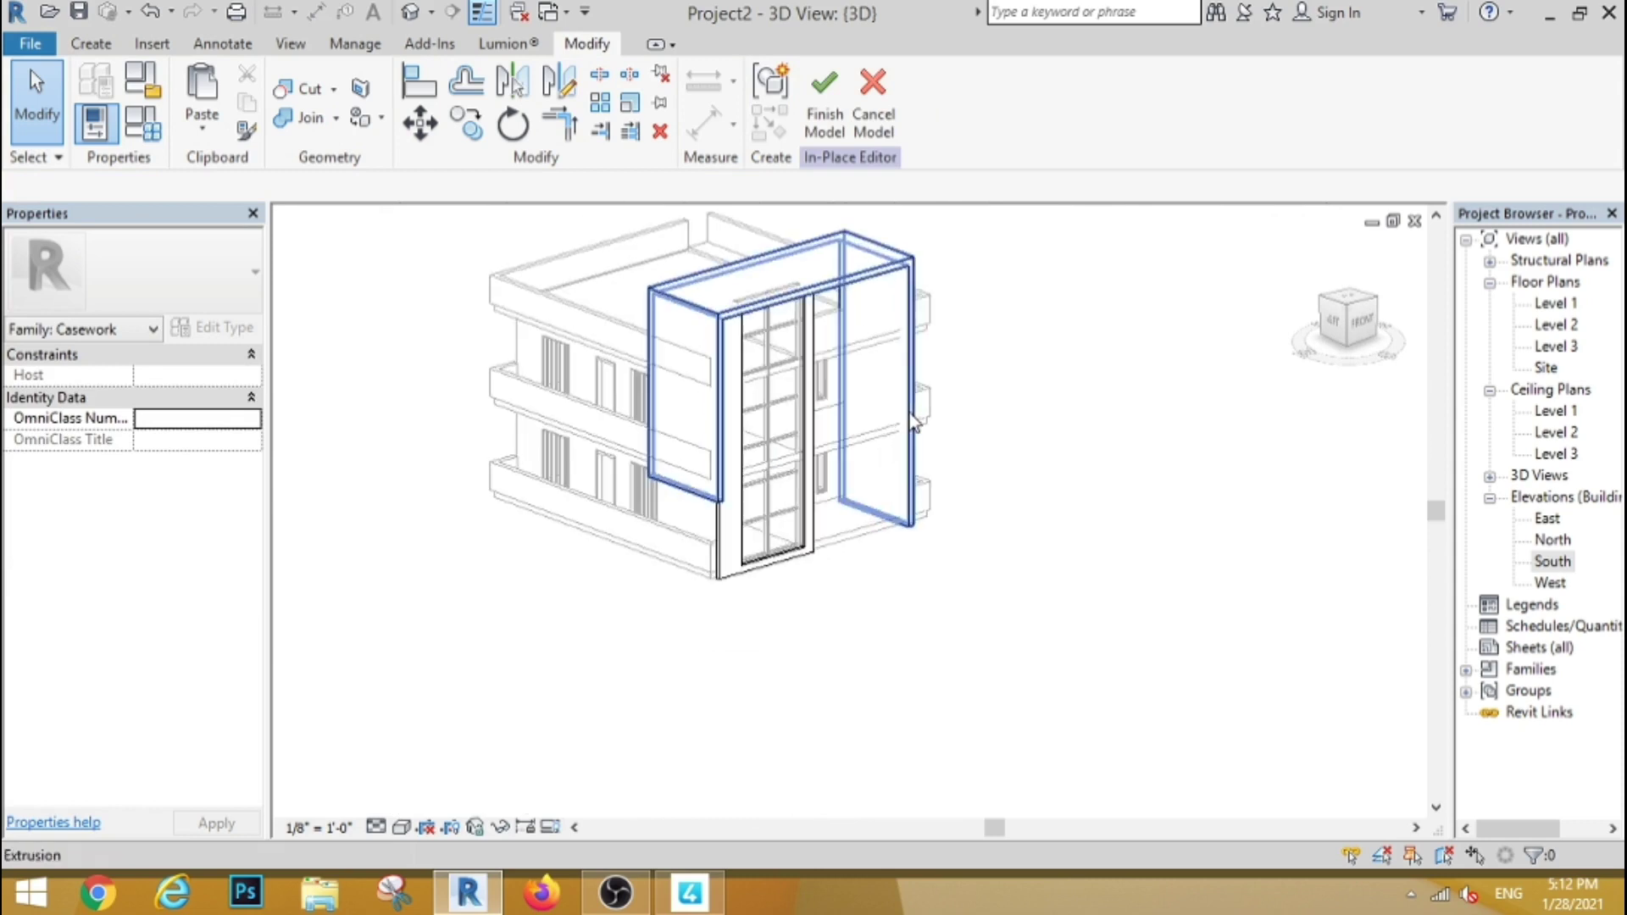
middle_click_drag(913, 421, 1155, 360, "shift")
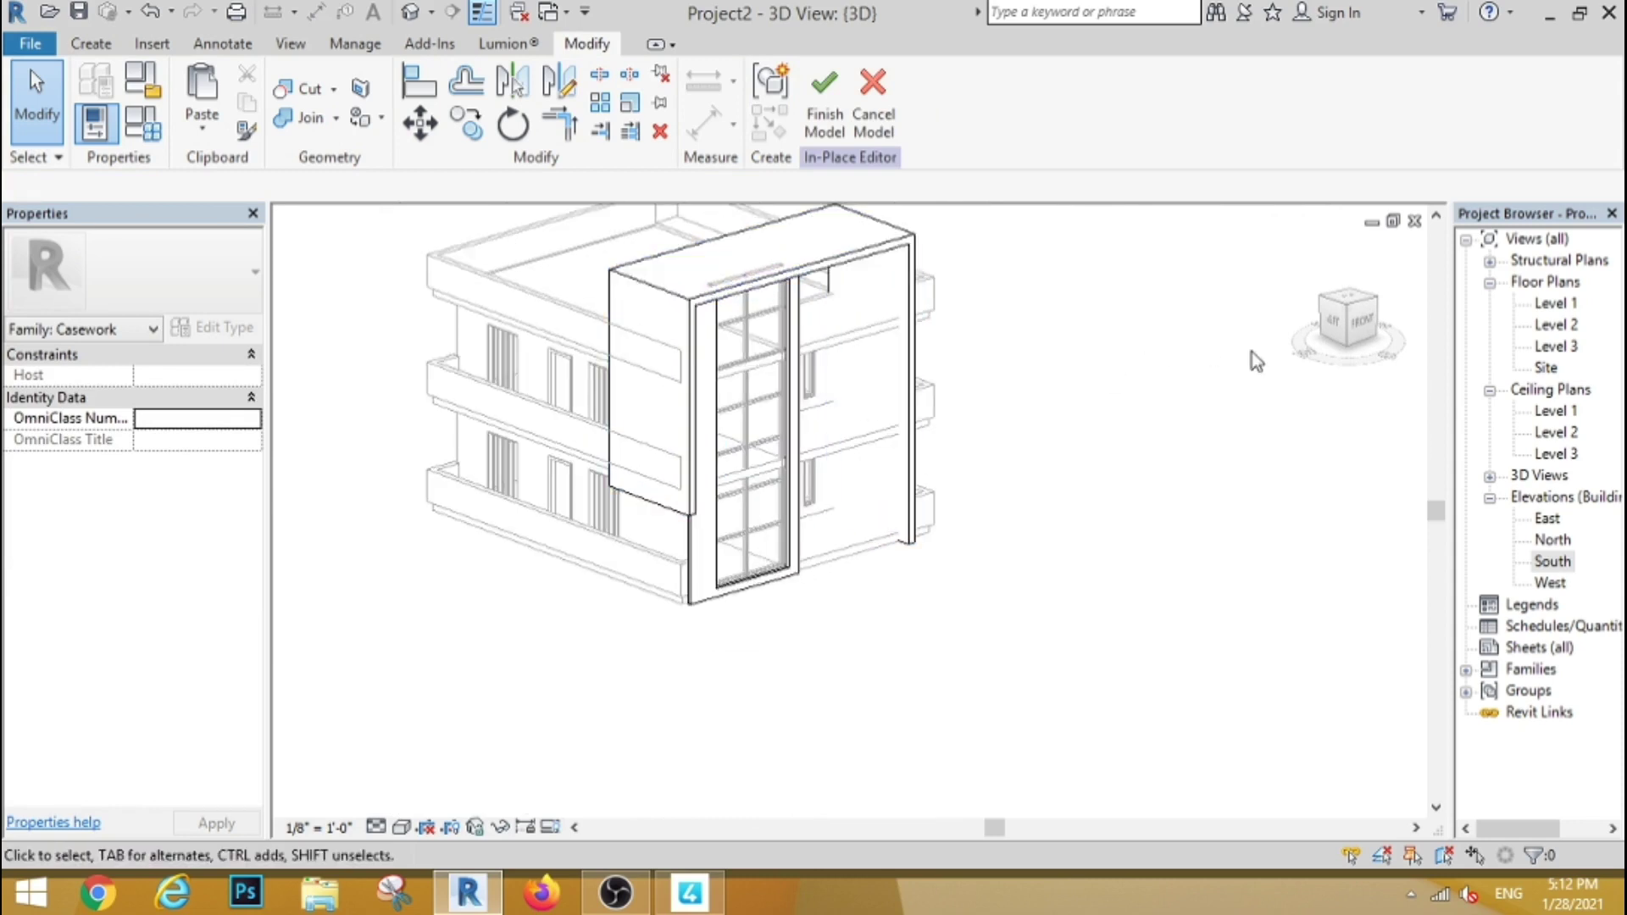
left_click(1362, 324)
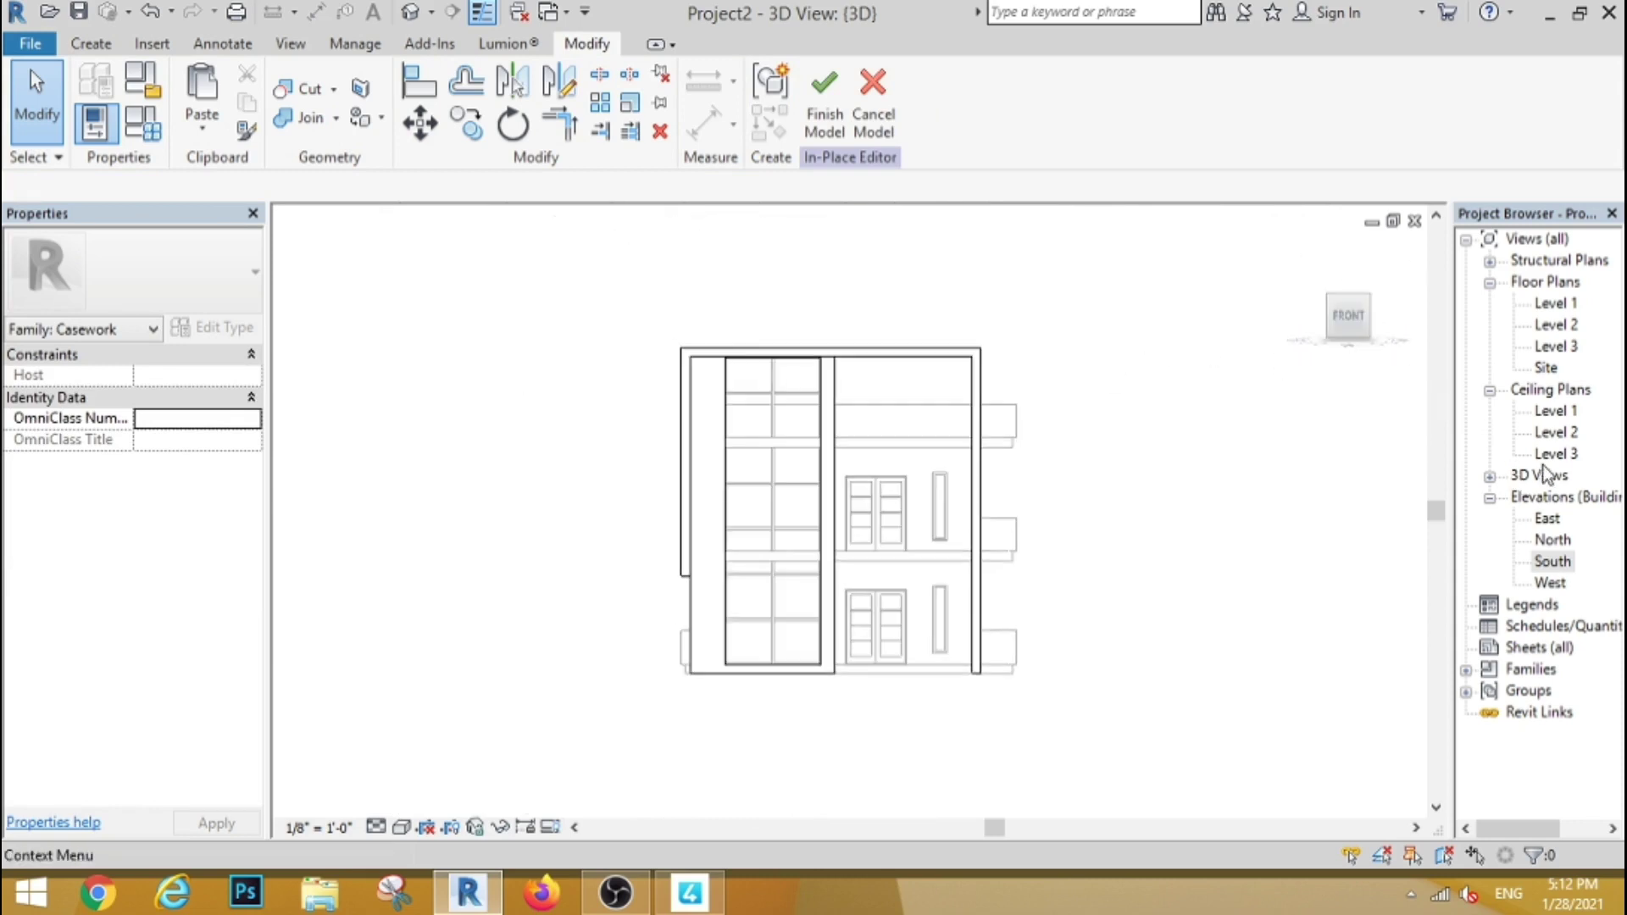
Step: Start a new in-place extrusion on the Reference Plane : fw work plane
left_click(95, 43)
left_click(204, 100)
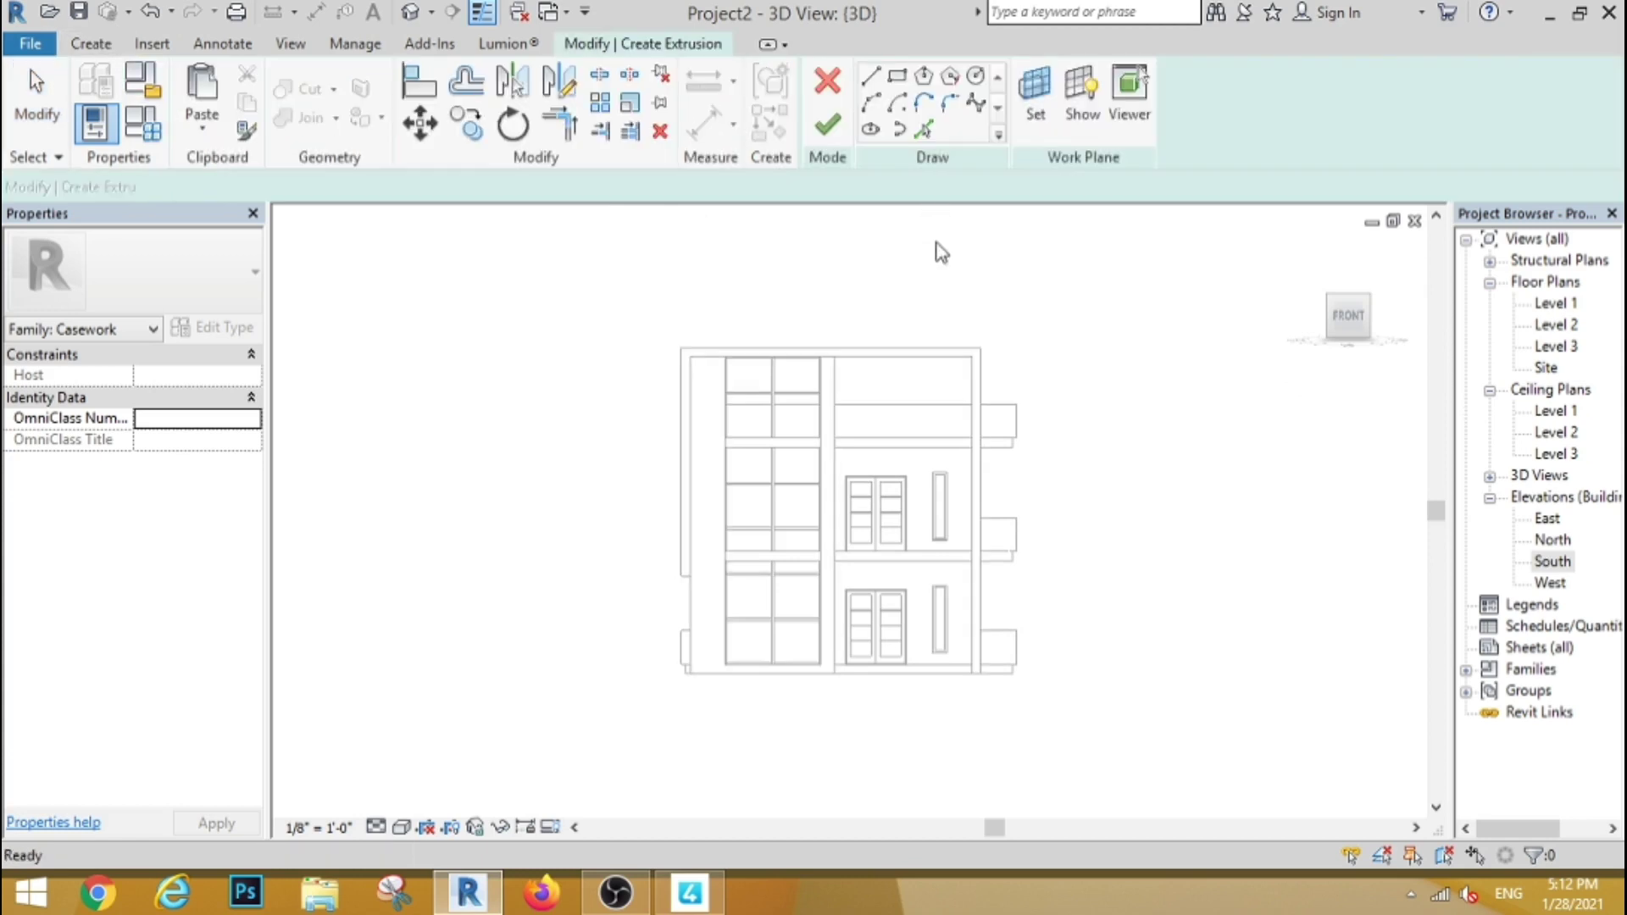
left_click(1036, 119)
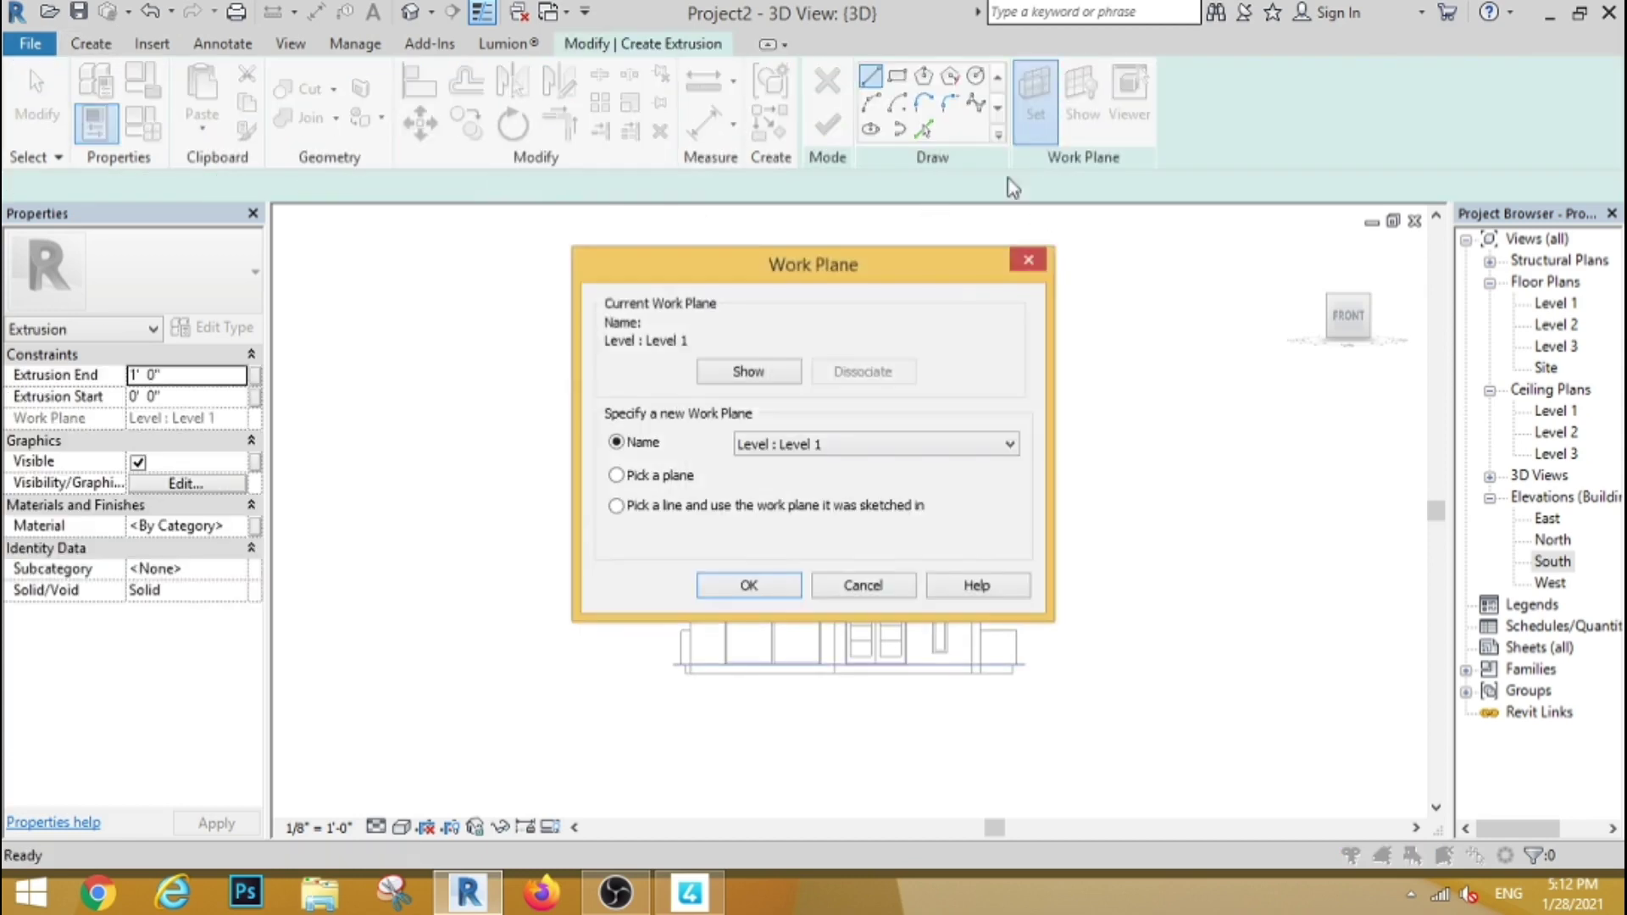
left_click(848, 444)
left_click(833, 514)
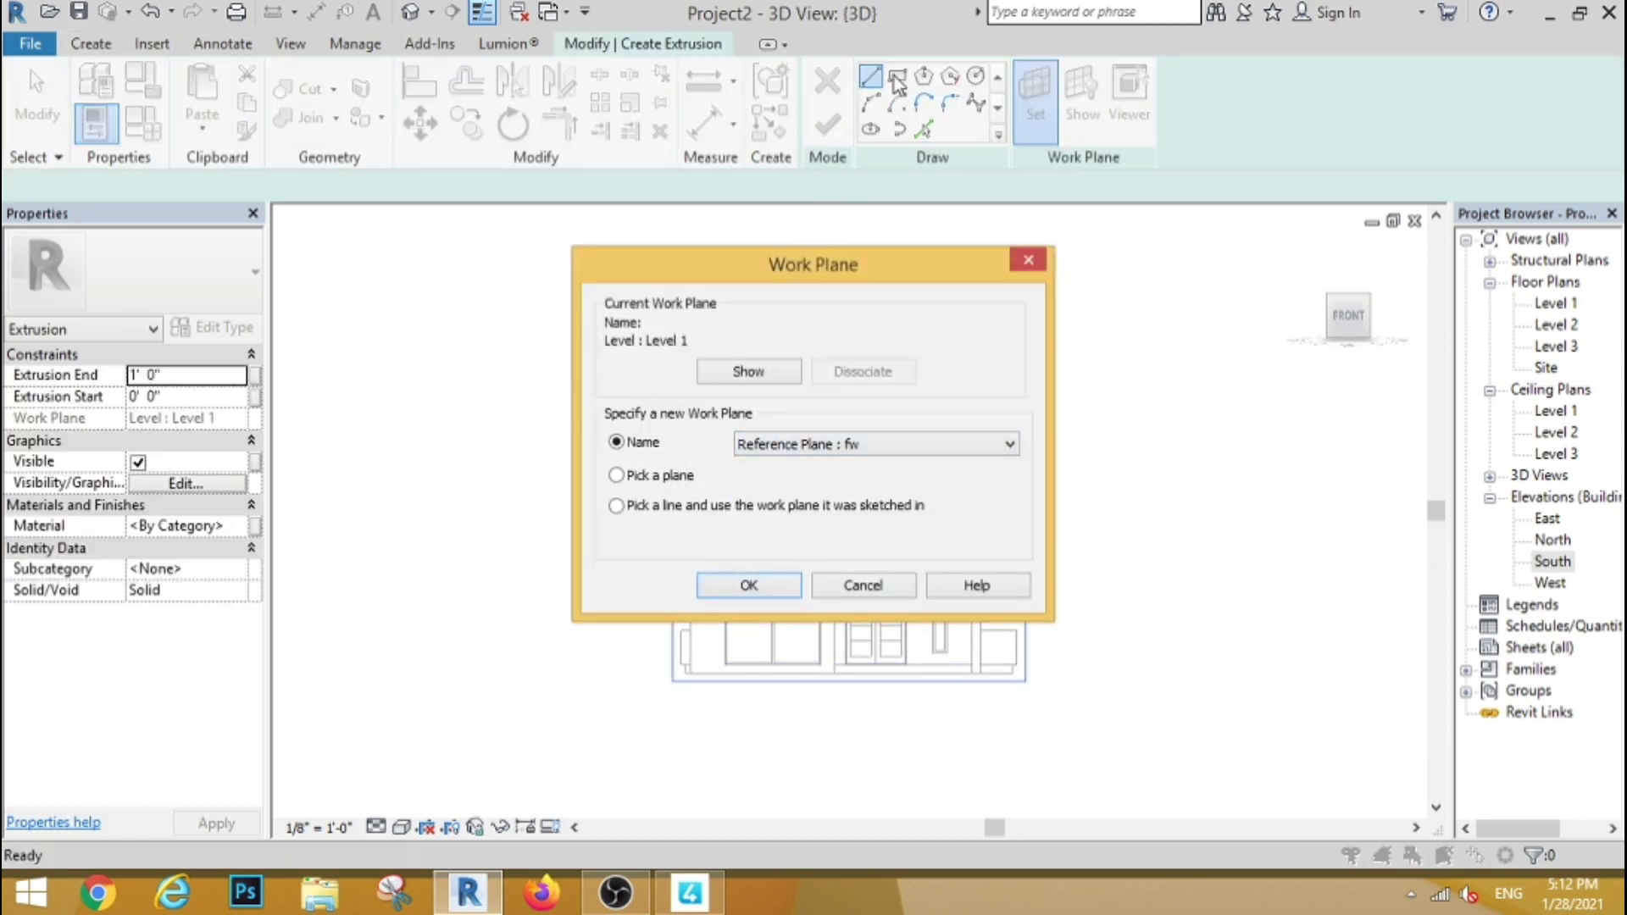
left_click(746, 589)
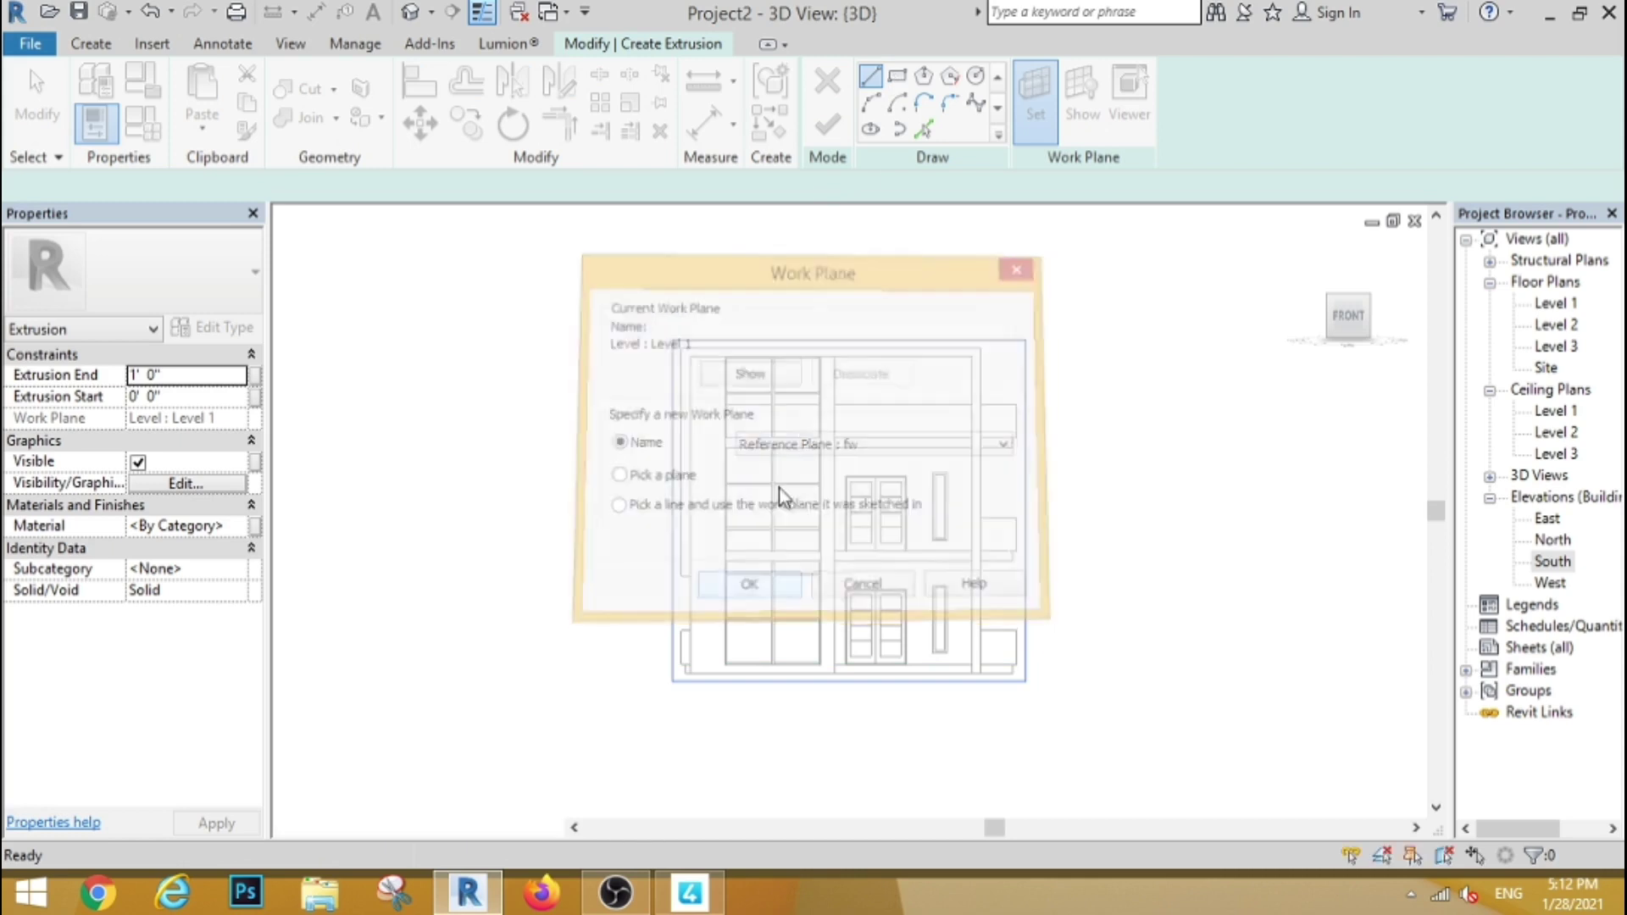
Step: Sketch the outer frame rectangle and a thin horizontal band rectangle across the curtain wall
left_click(896, 87)
scroll(852, 356, "up", 3)
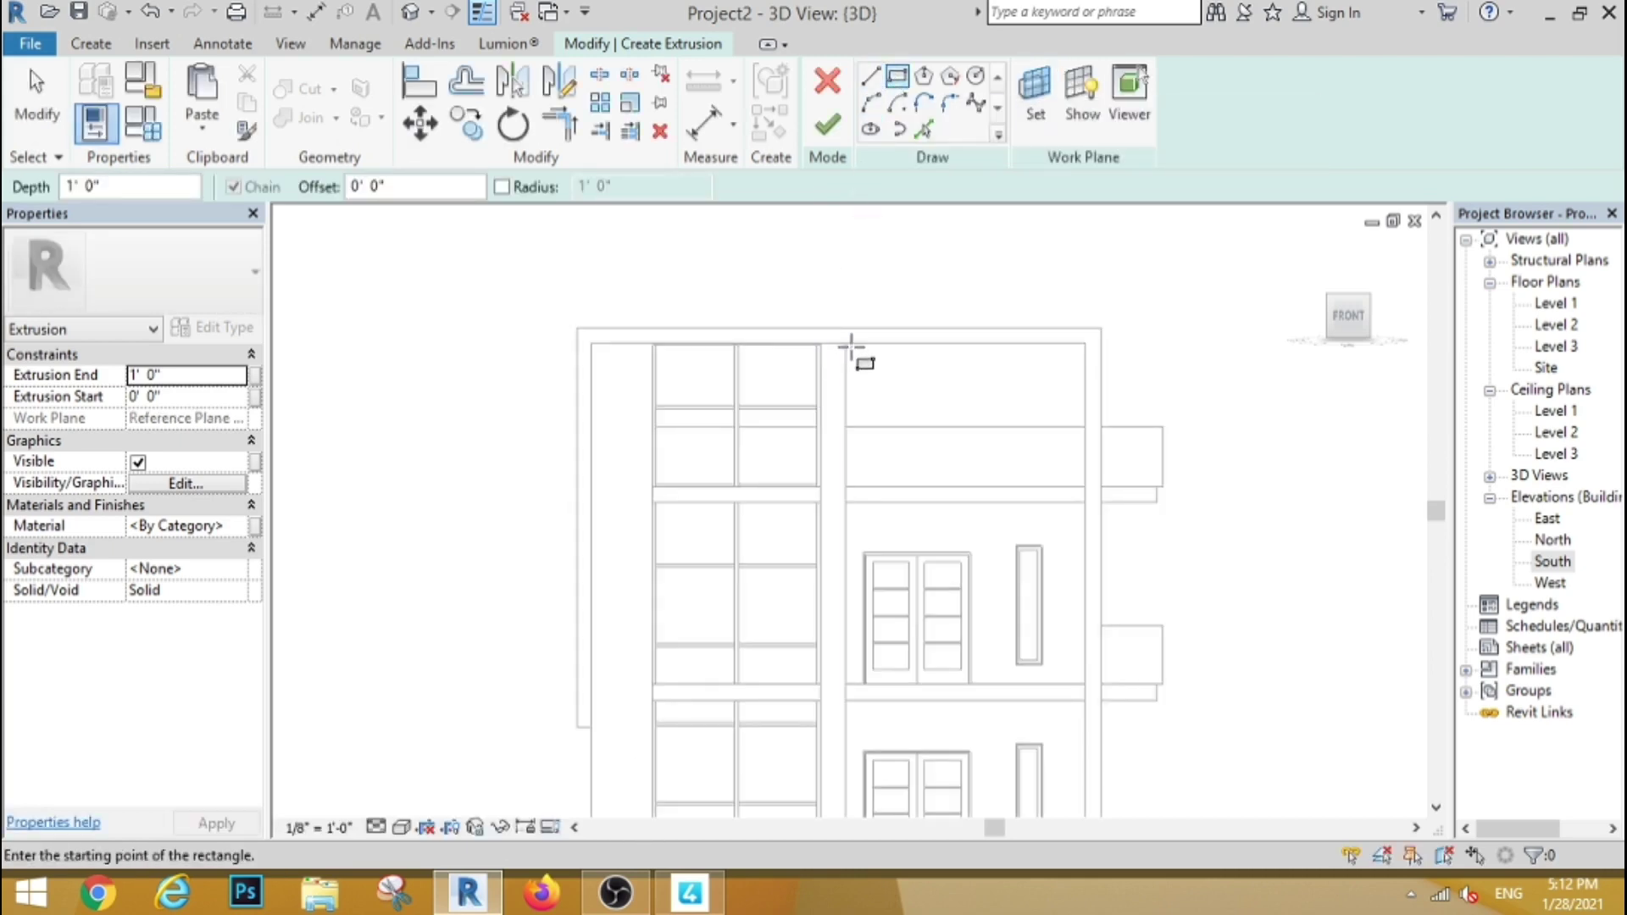
left_click(847, 343)
scroll(695, 508, "down", 3)
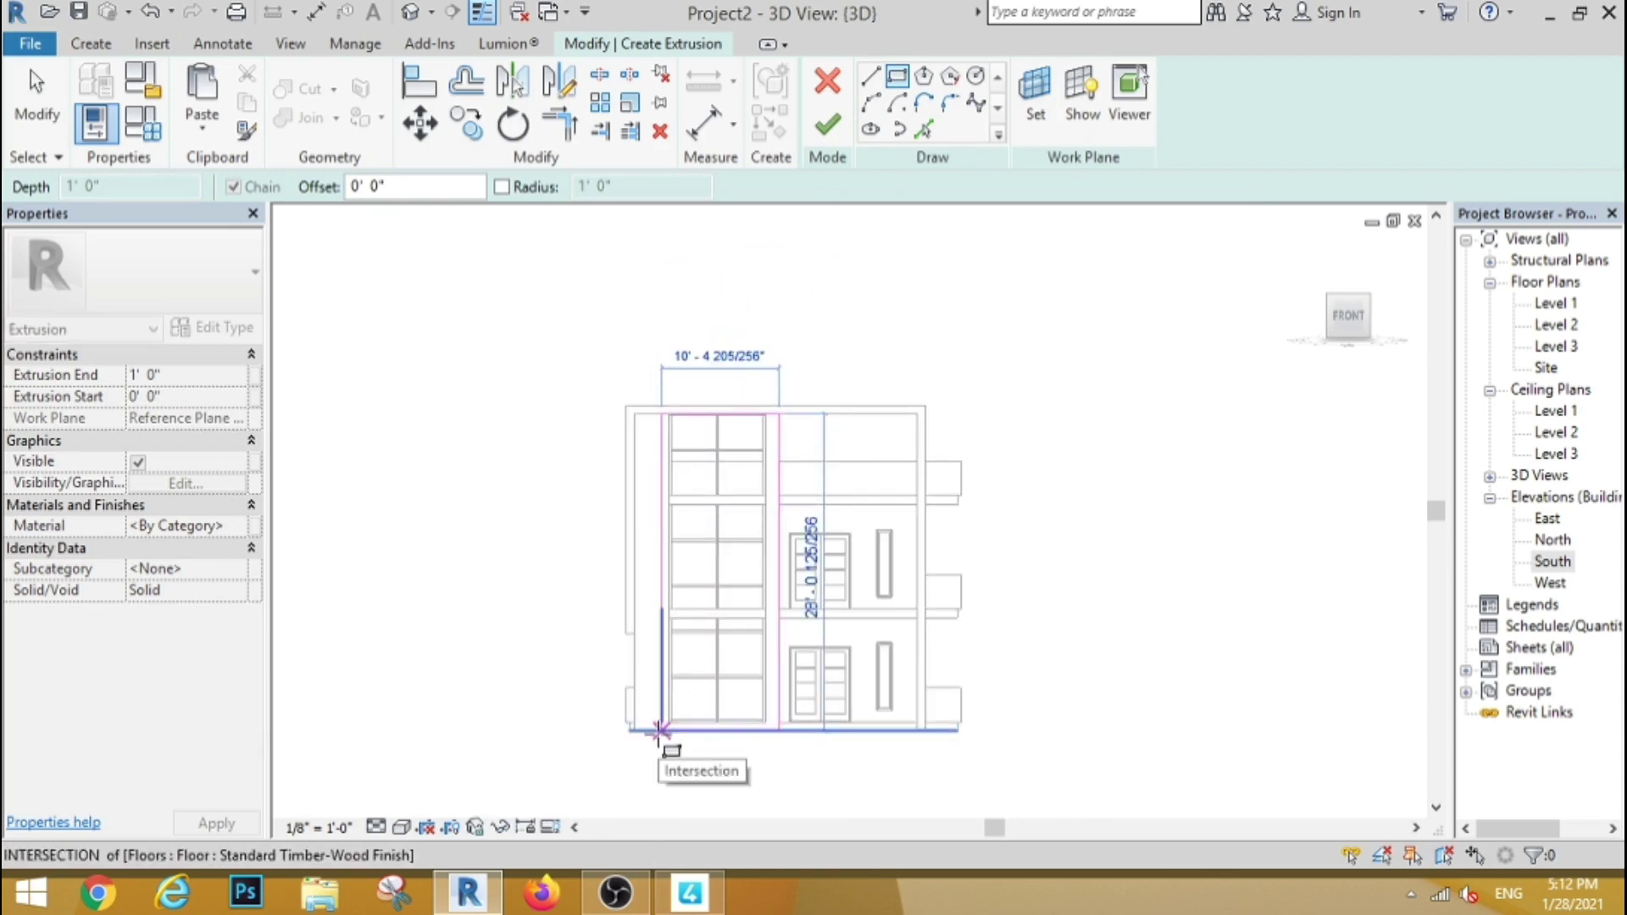
left_click(660, 729)
scroll(695, 508, "up", 2)
scroll(749, 375, "up", 3)
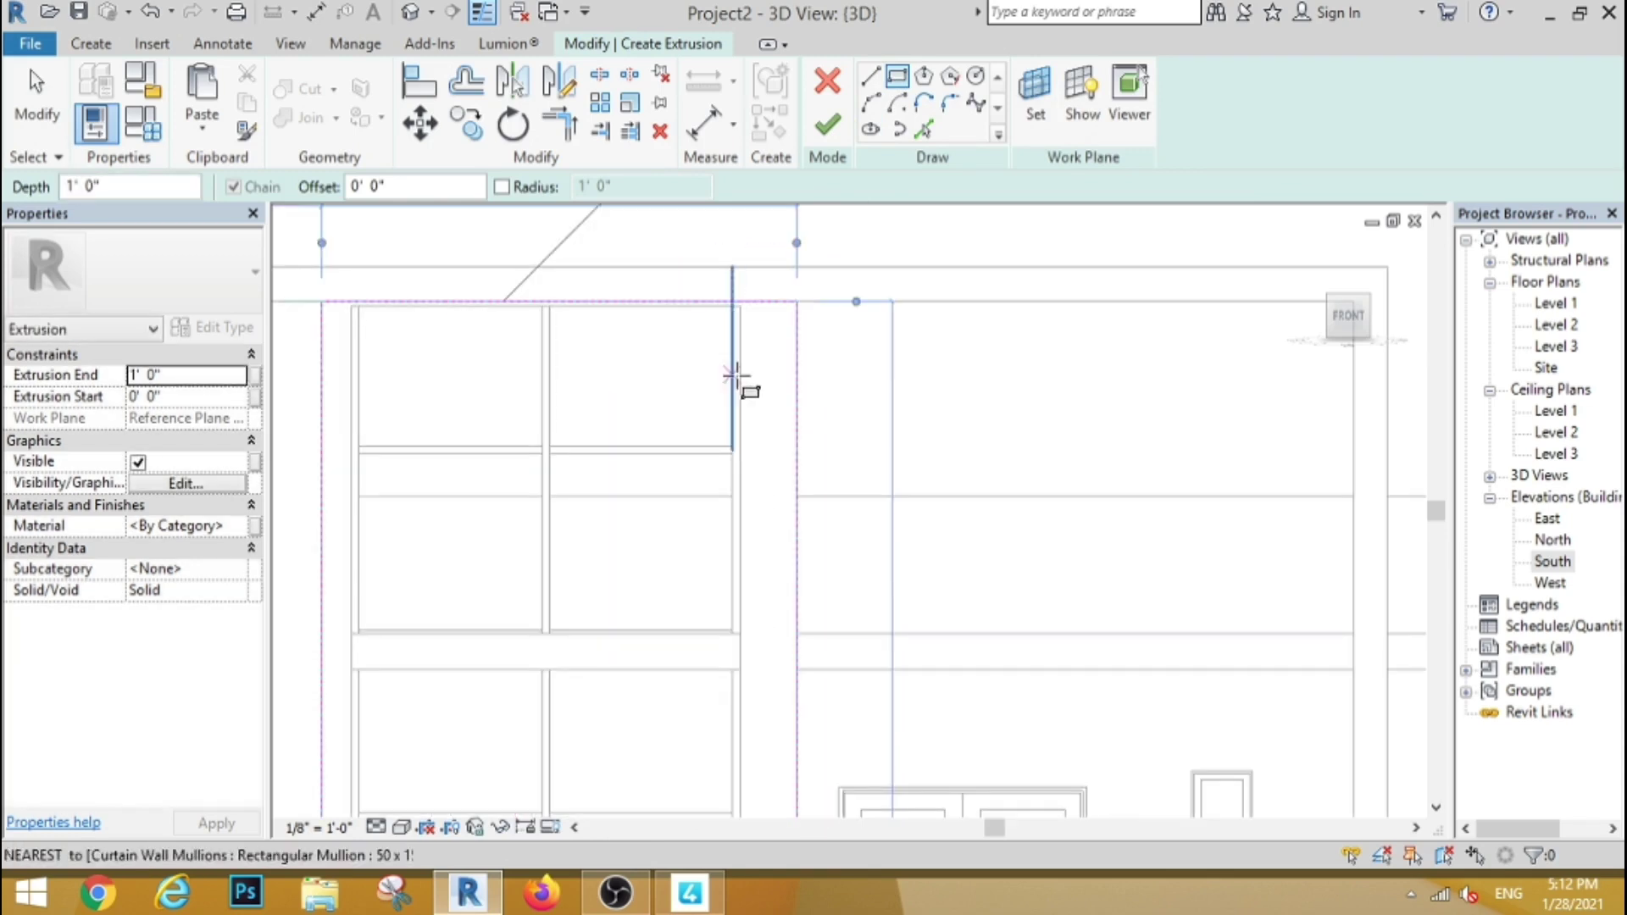
left_click(742, 381)
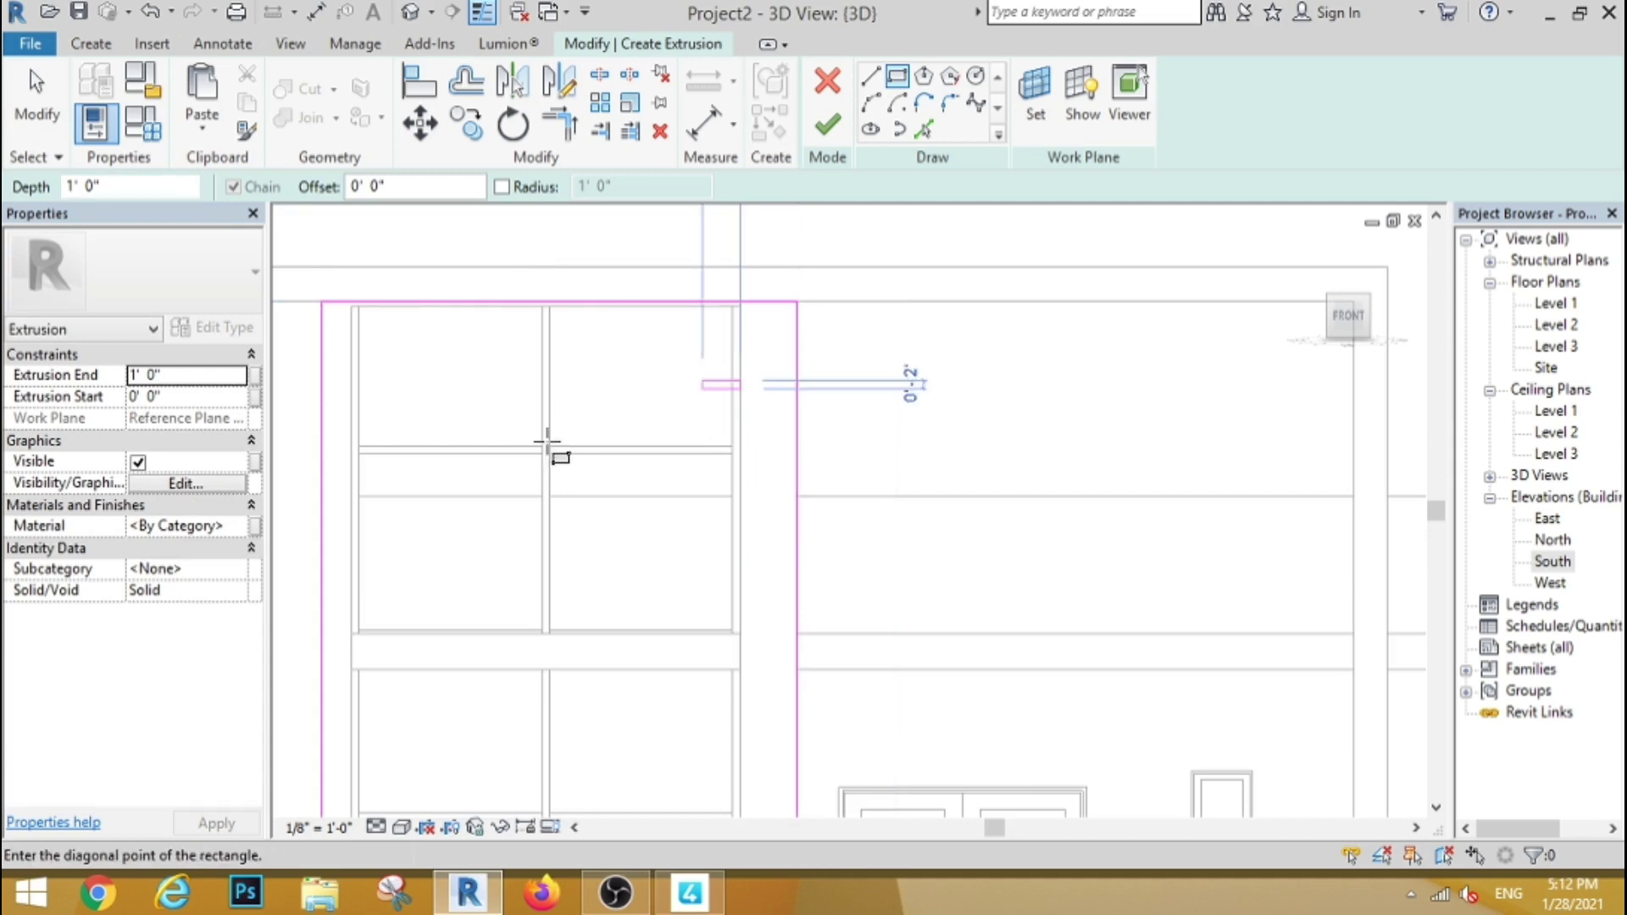
left_click(352, 414)
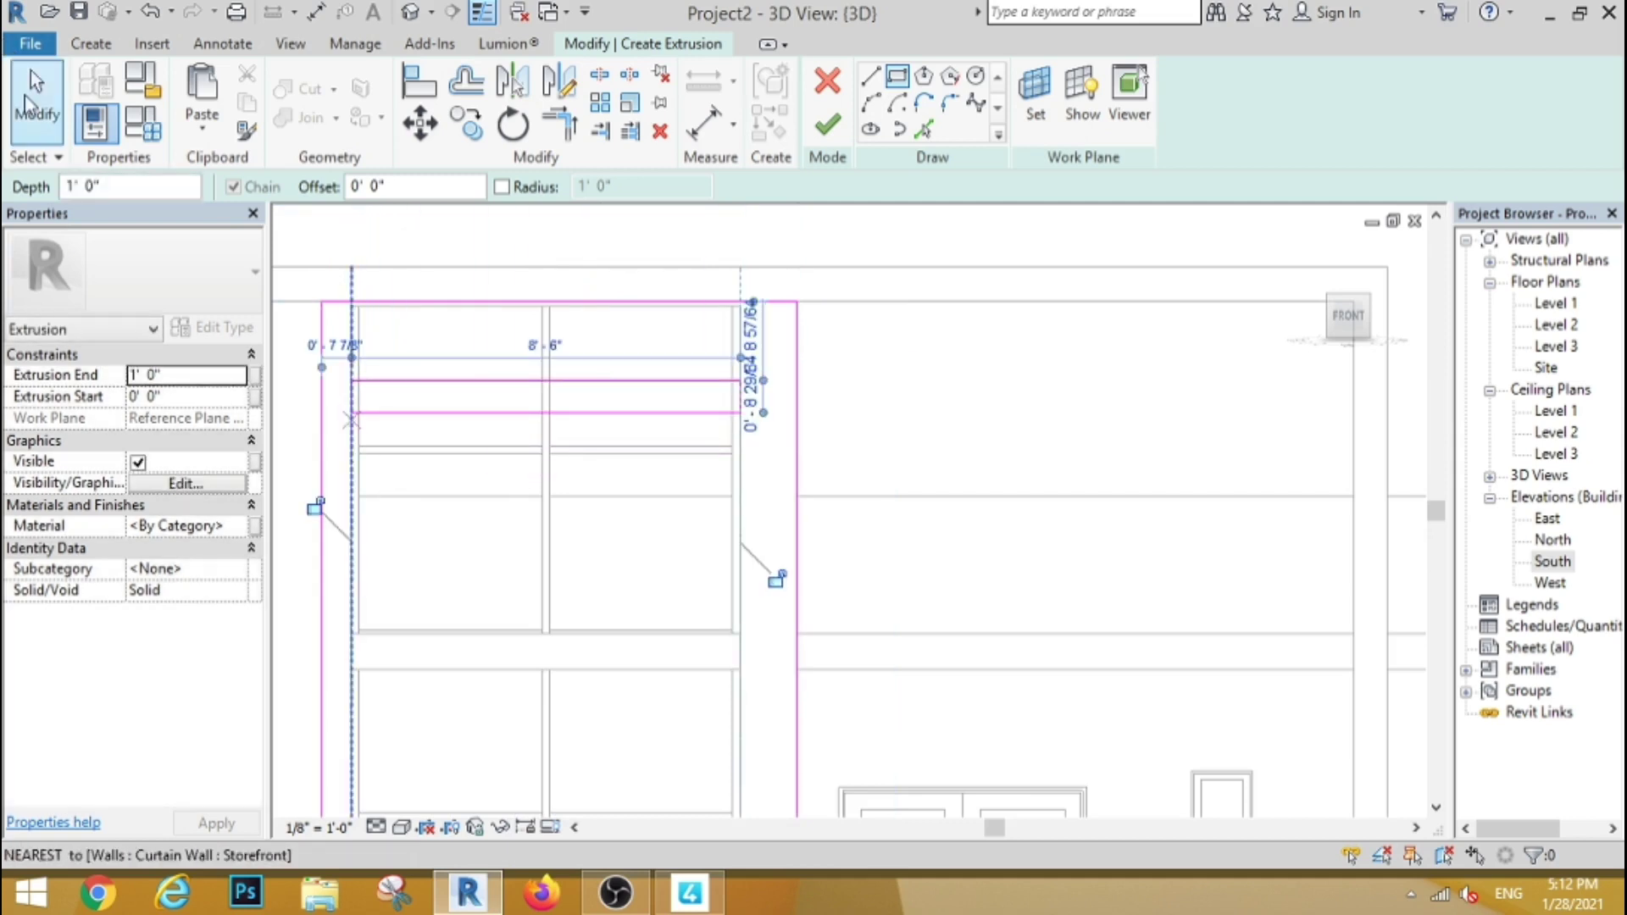
Step: Move the band rectangle down onto the mullion line
left_click(28, 105)
left_click_drag(741, 576, 348, 339)
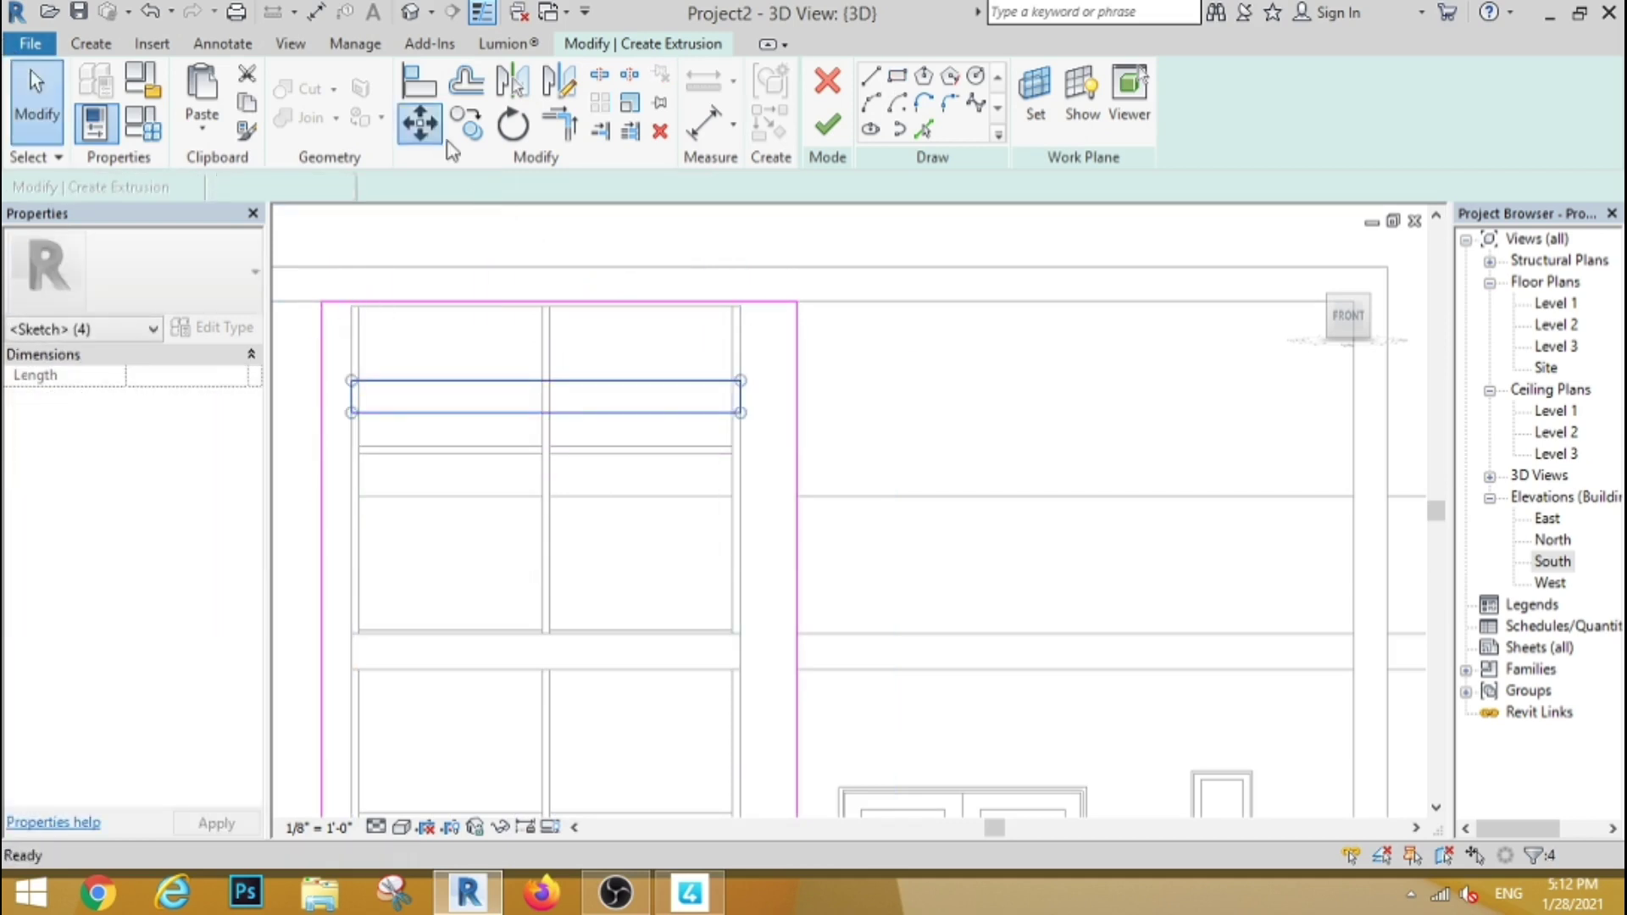
left_click(906, 407)
left_click(904, 440)
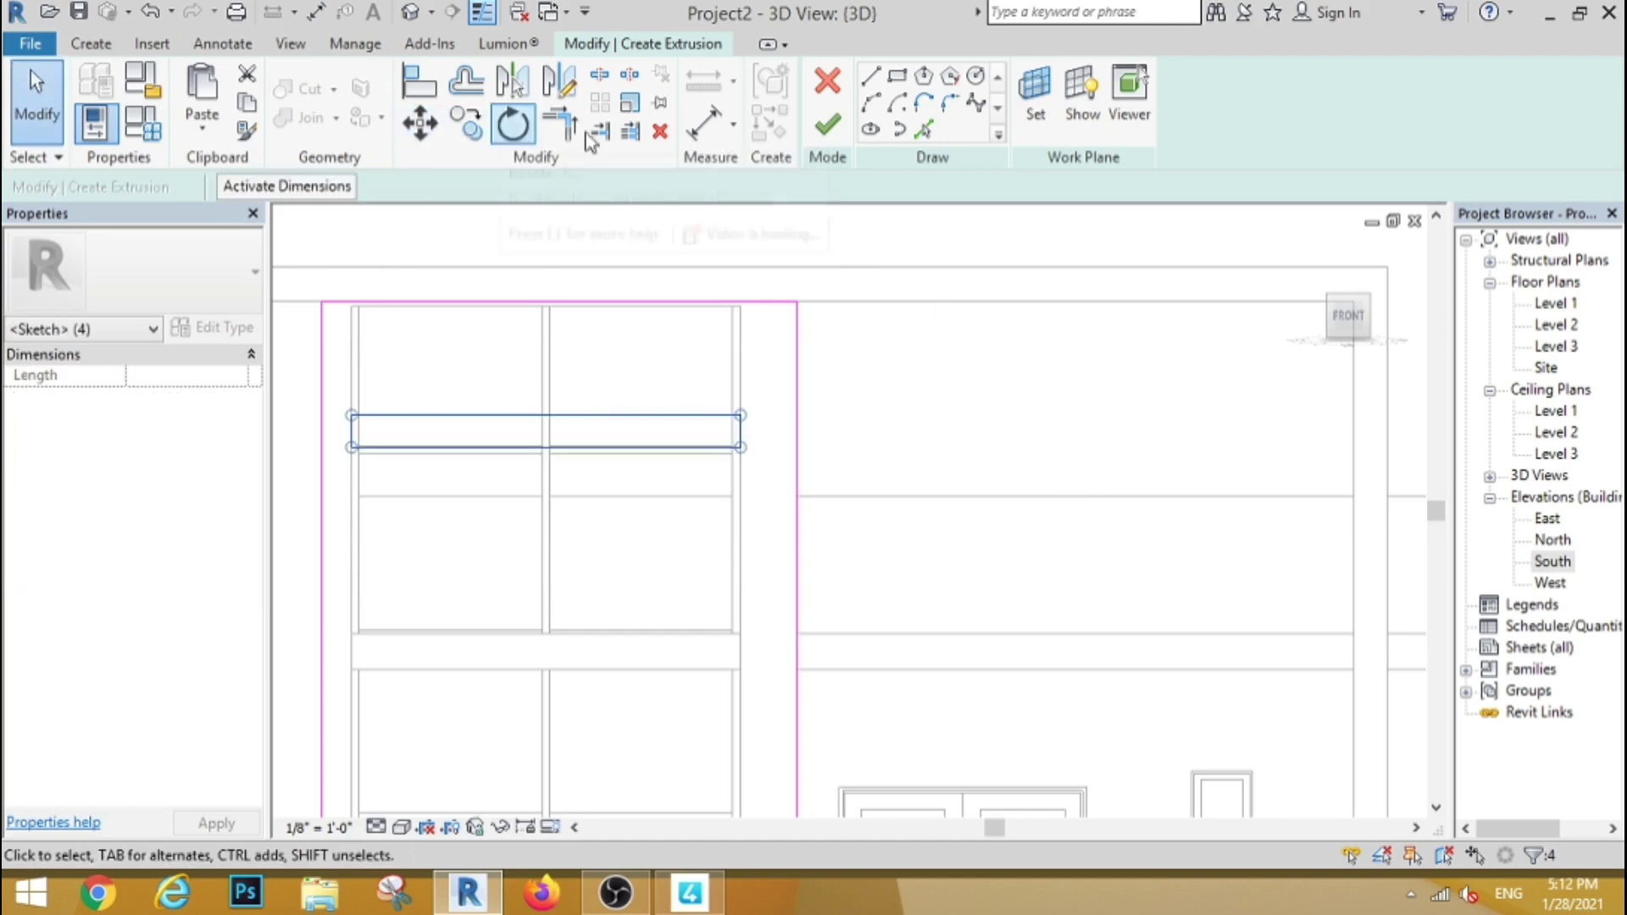
Step: Sketch the inner opening rectangle down to the bottom corner
left_click(881, 82)
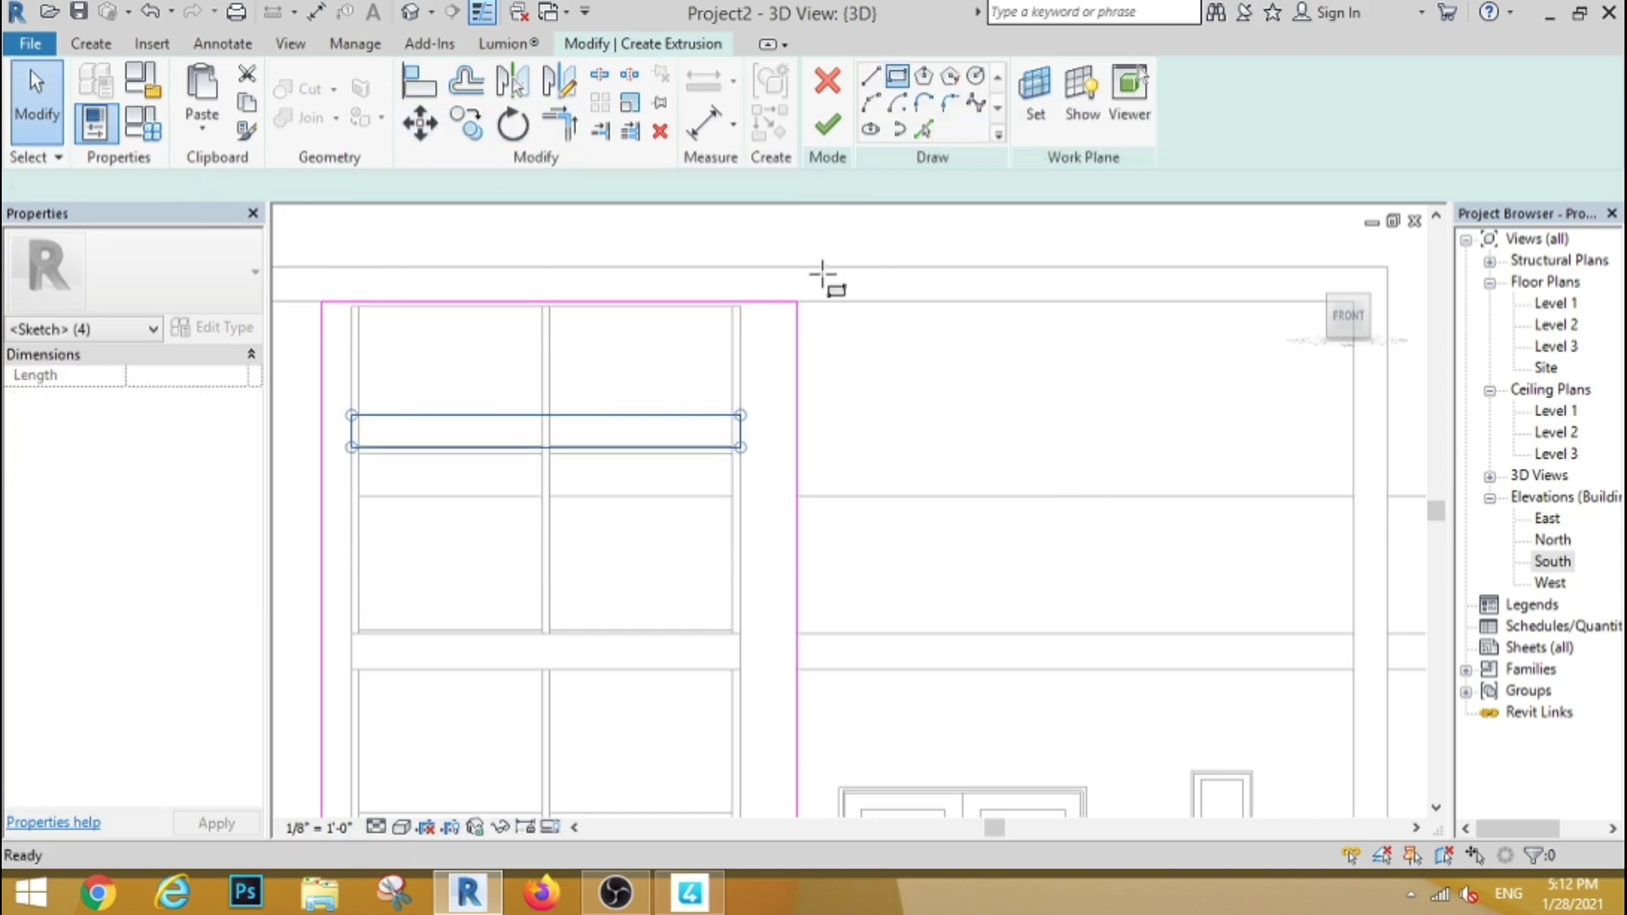
left_click(739, 534)
scroll(716, 394, "down", 3)
scroll(644, 449, "down", 2)
scroll(627, 466, "down", 1)
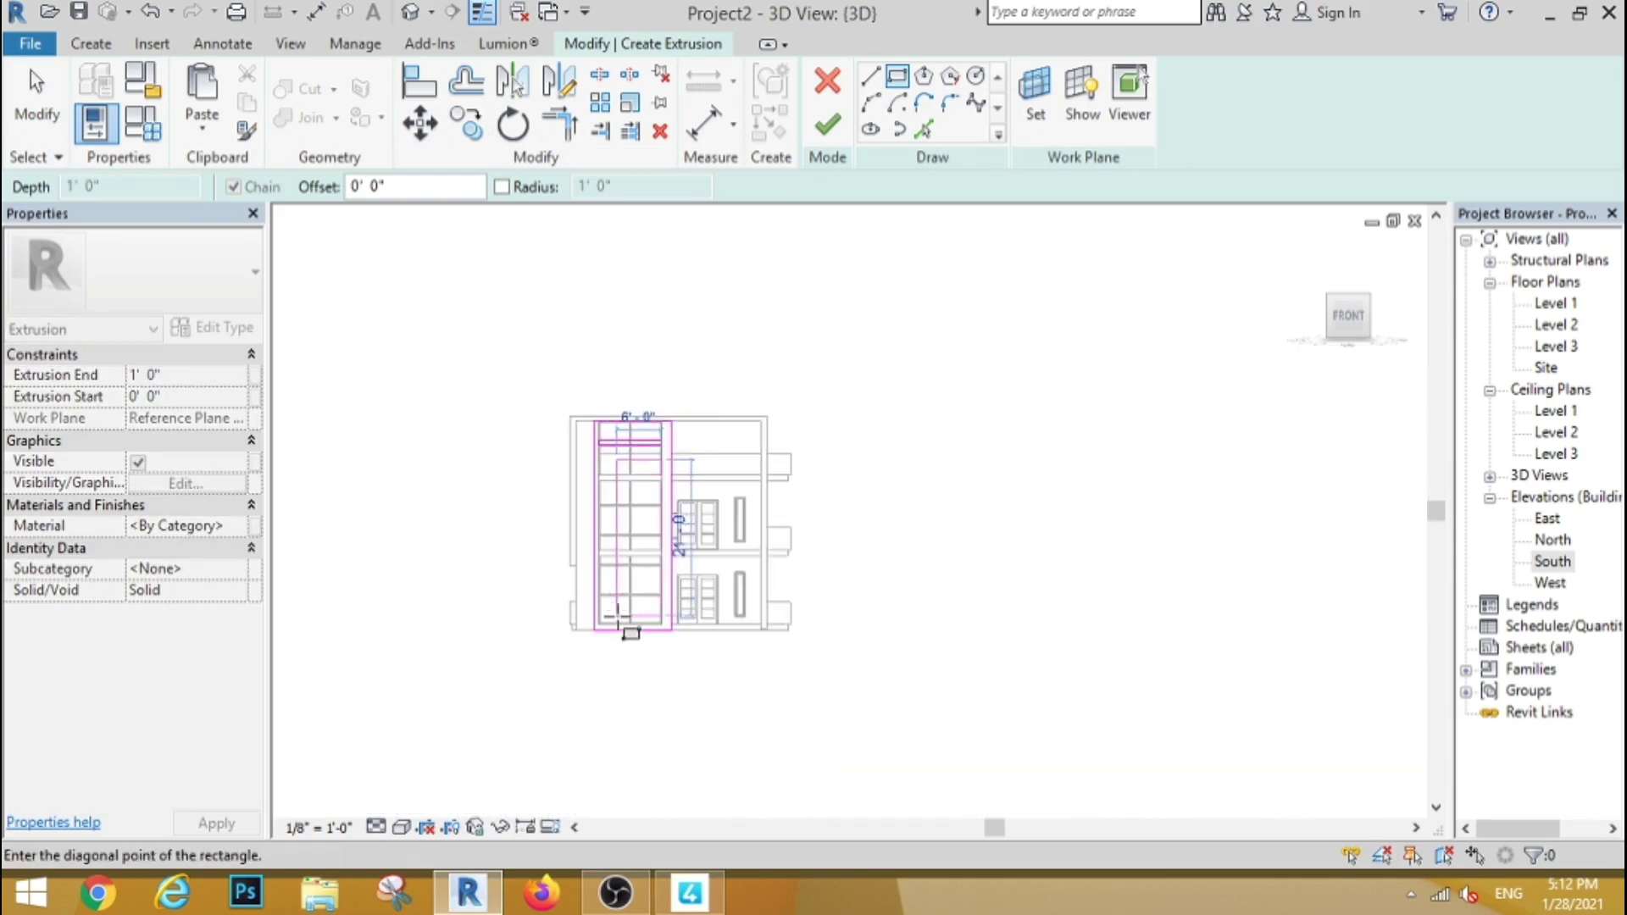
scroll(619, 628, "up", 1)
scroll(574, 647, "up", 4)
scroll(560, 646, "up", 3)
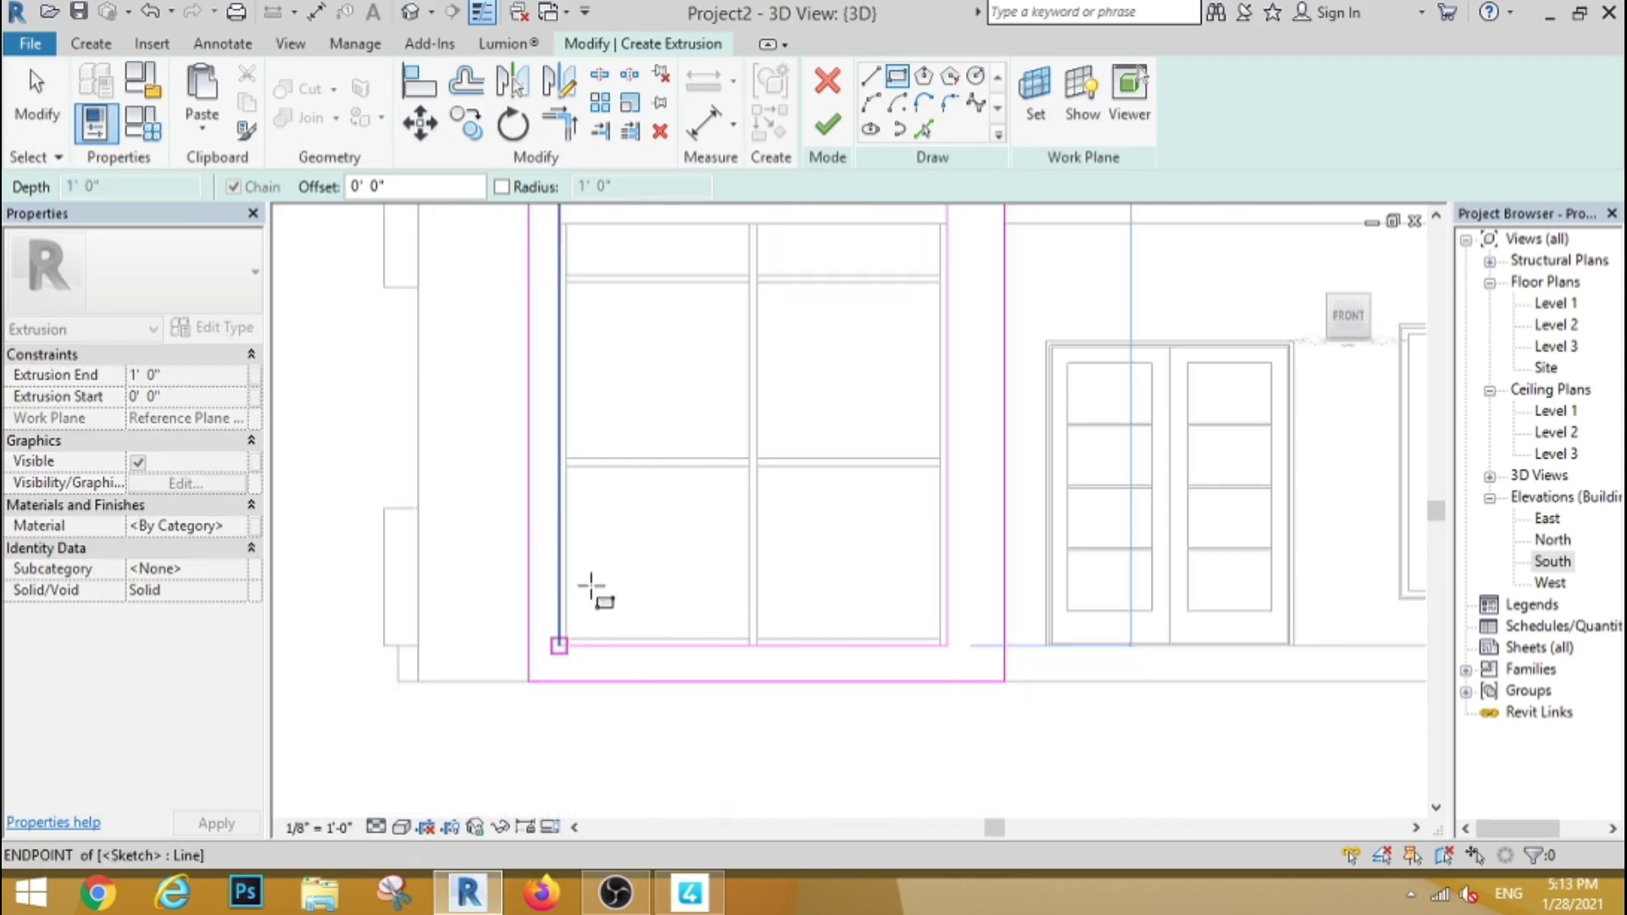
left_click(591, 586)
Step: Finish the storefront frame extrusion and check it from above and an angled 3D view
left_click(826, 129)
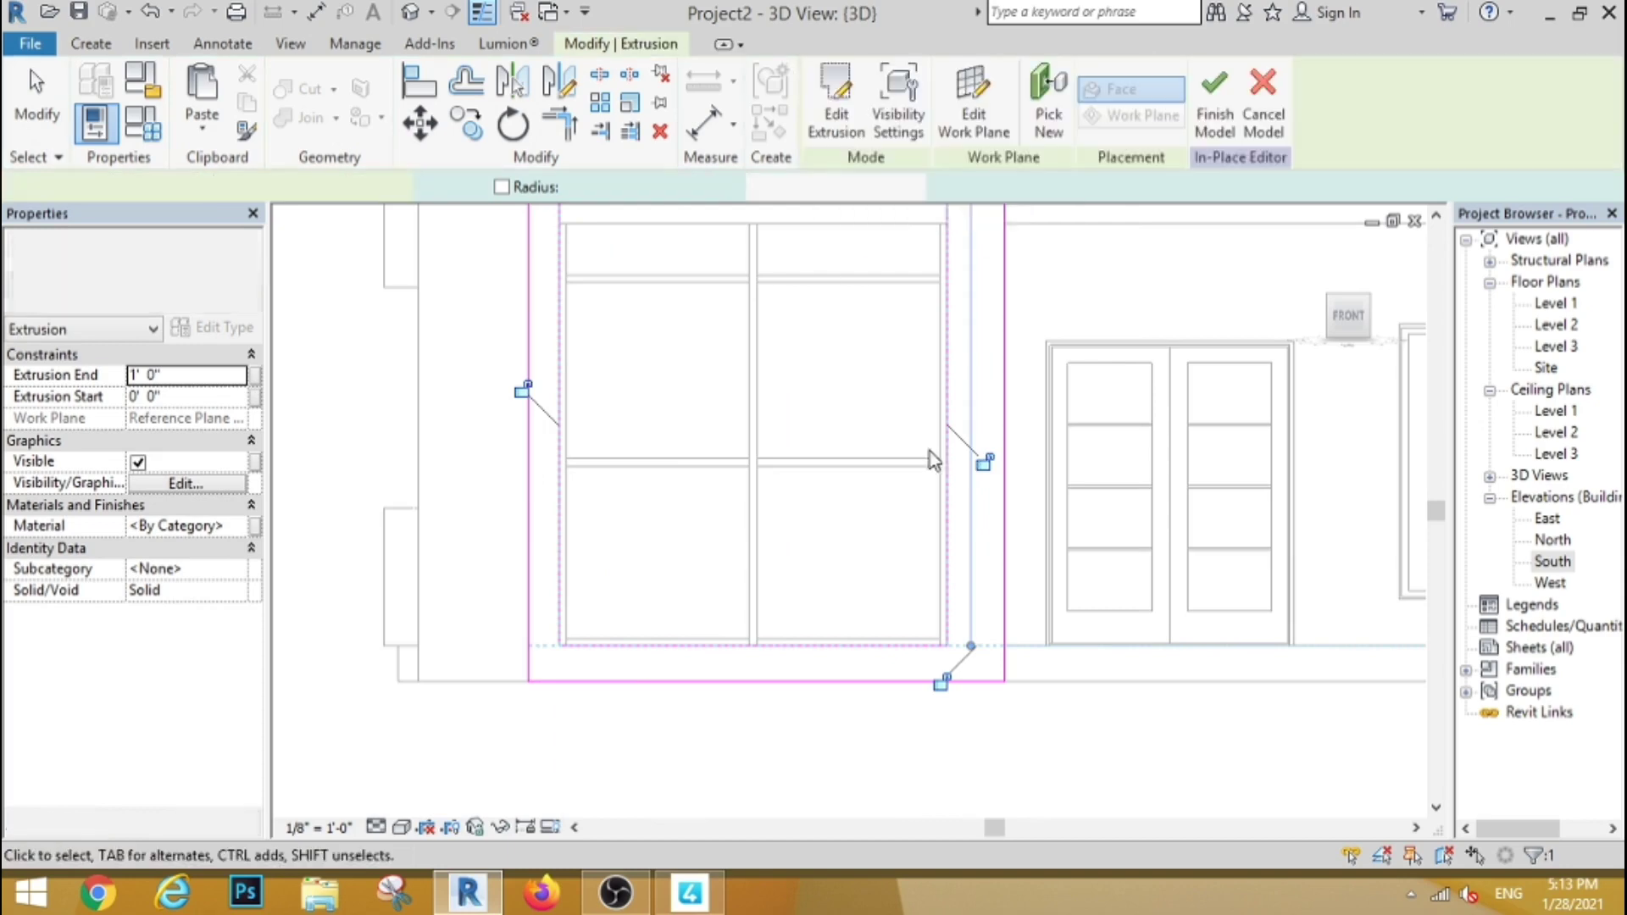
left_click(1310, 253)
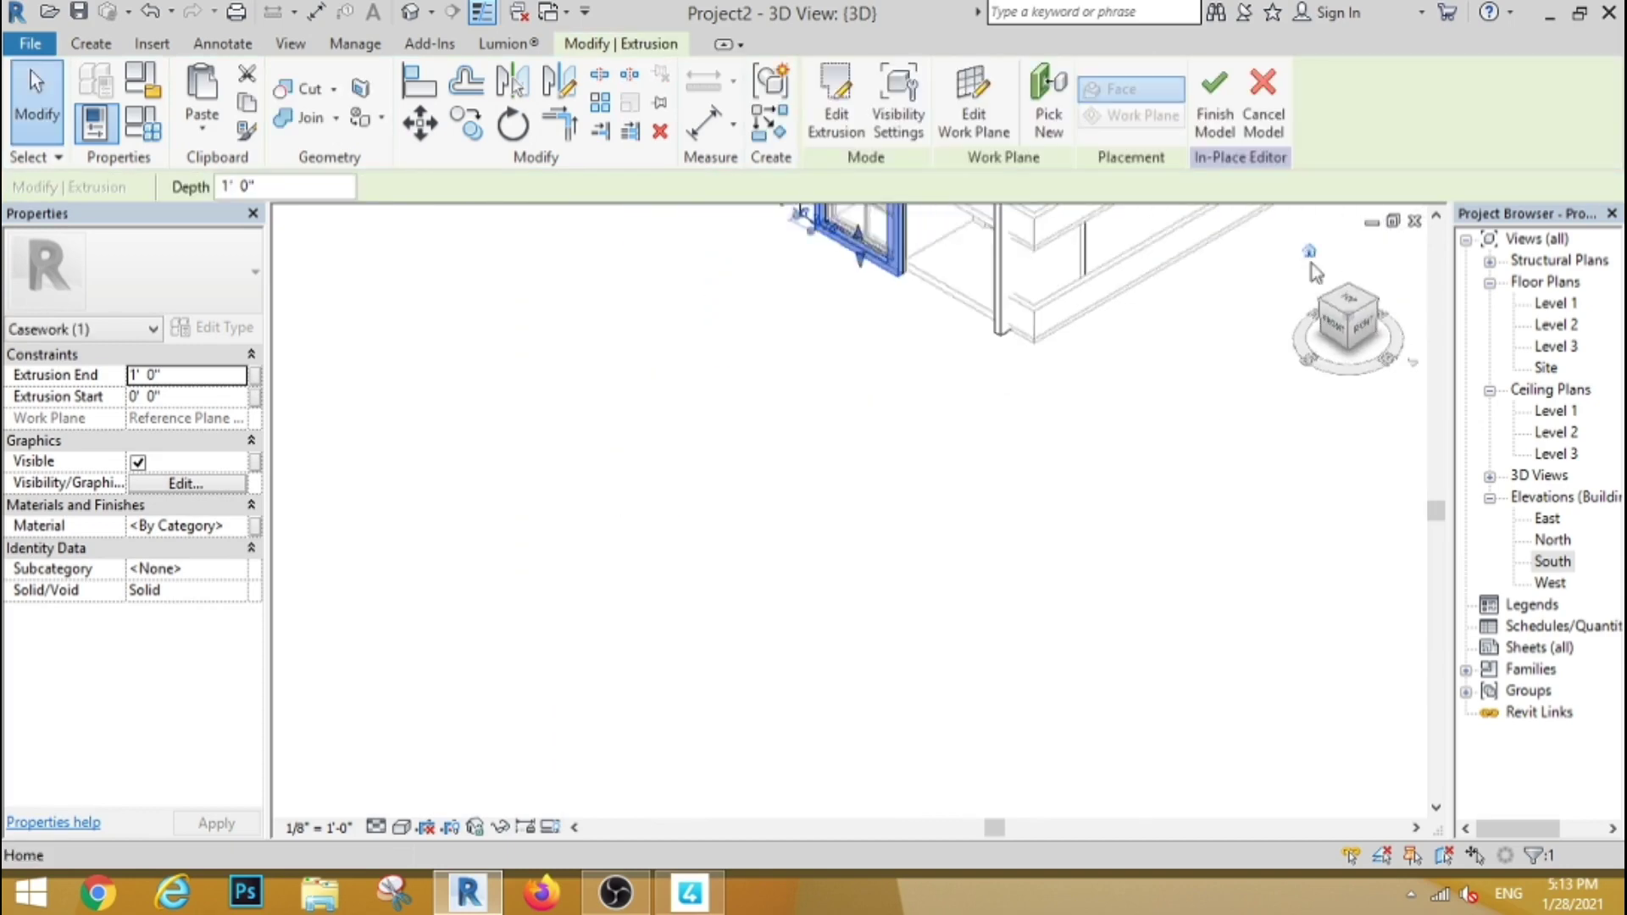
left_click(1345, 299)
left_click(709, 419)
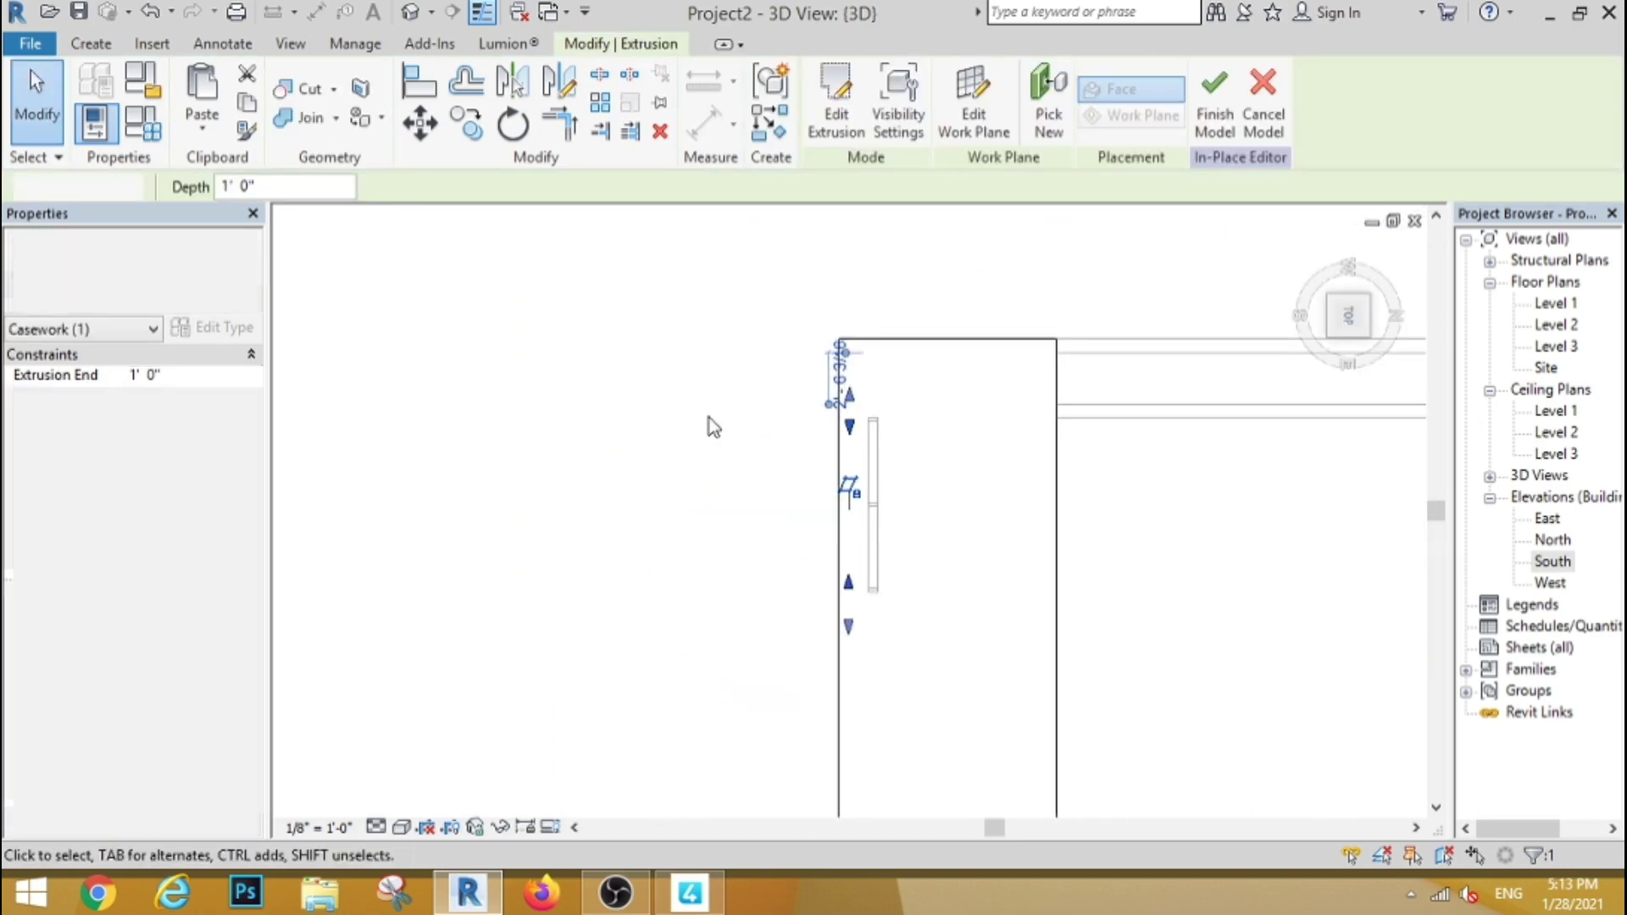
mouse_move(716, 417)
middle_mouse_down("shift")
mouse_move(774, 450)
mouse_move(918, 238)
middle_mouse_up("shift")
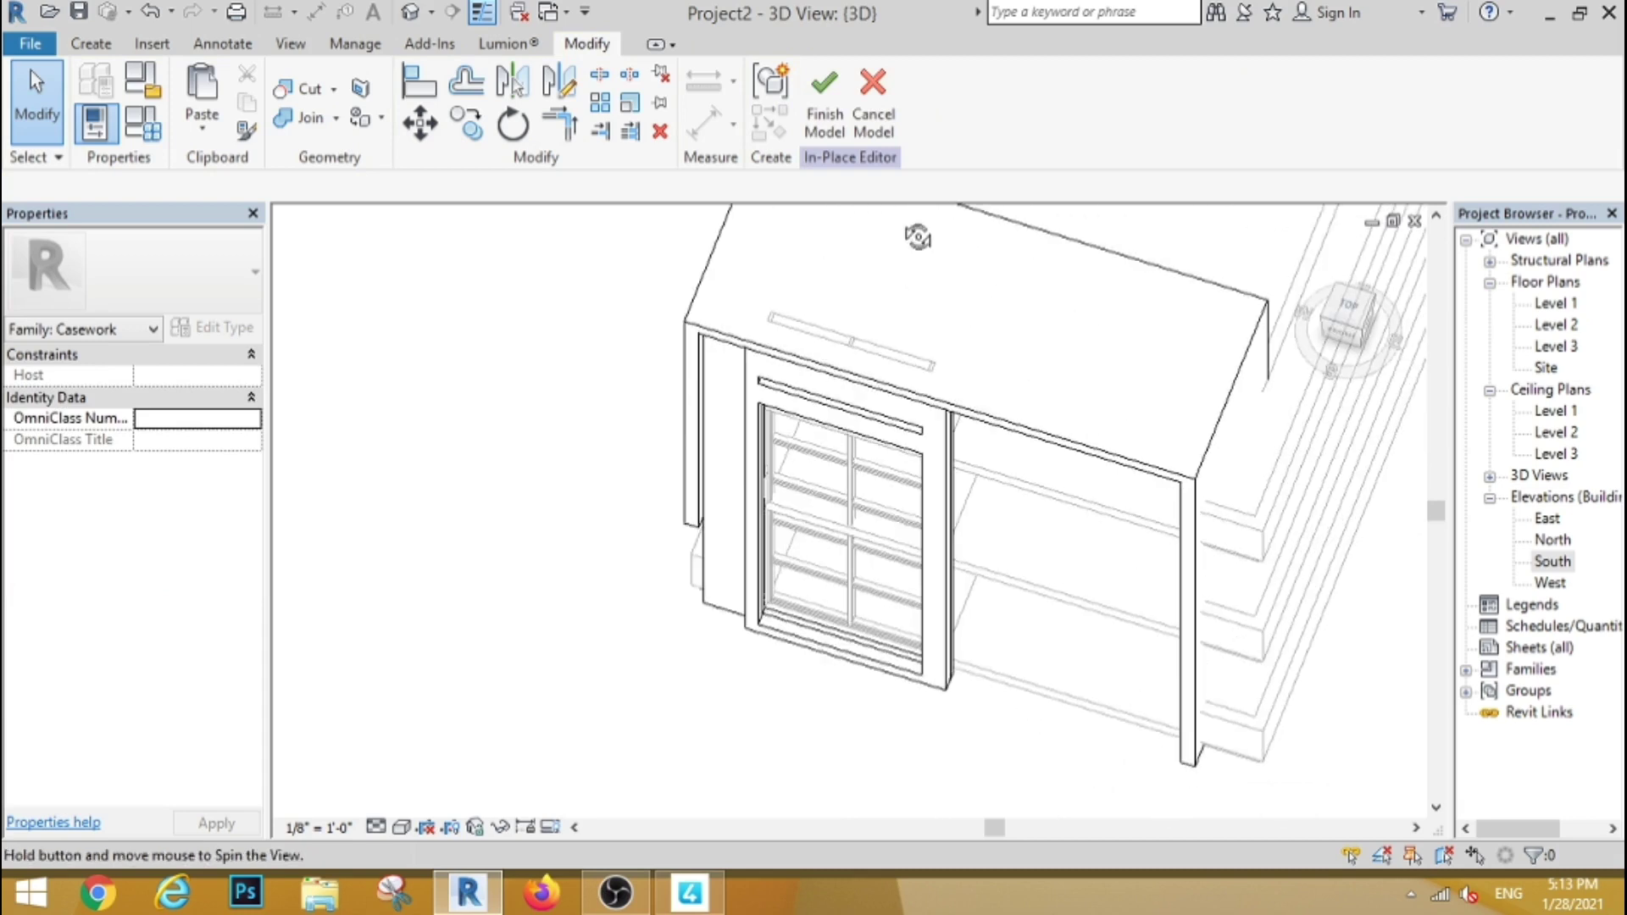
Step: Deepen the storefront frame back toward the building to about 3' 10 123/128"
left_click(766, 453)
left_click(1347, 312)
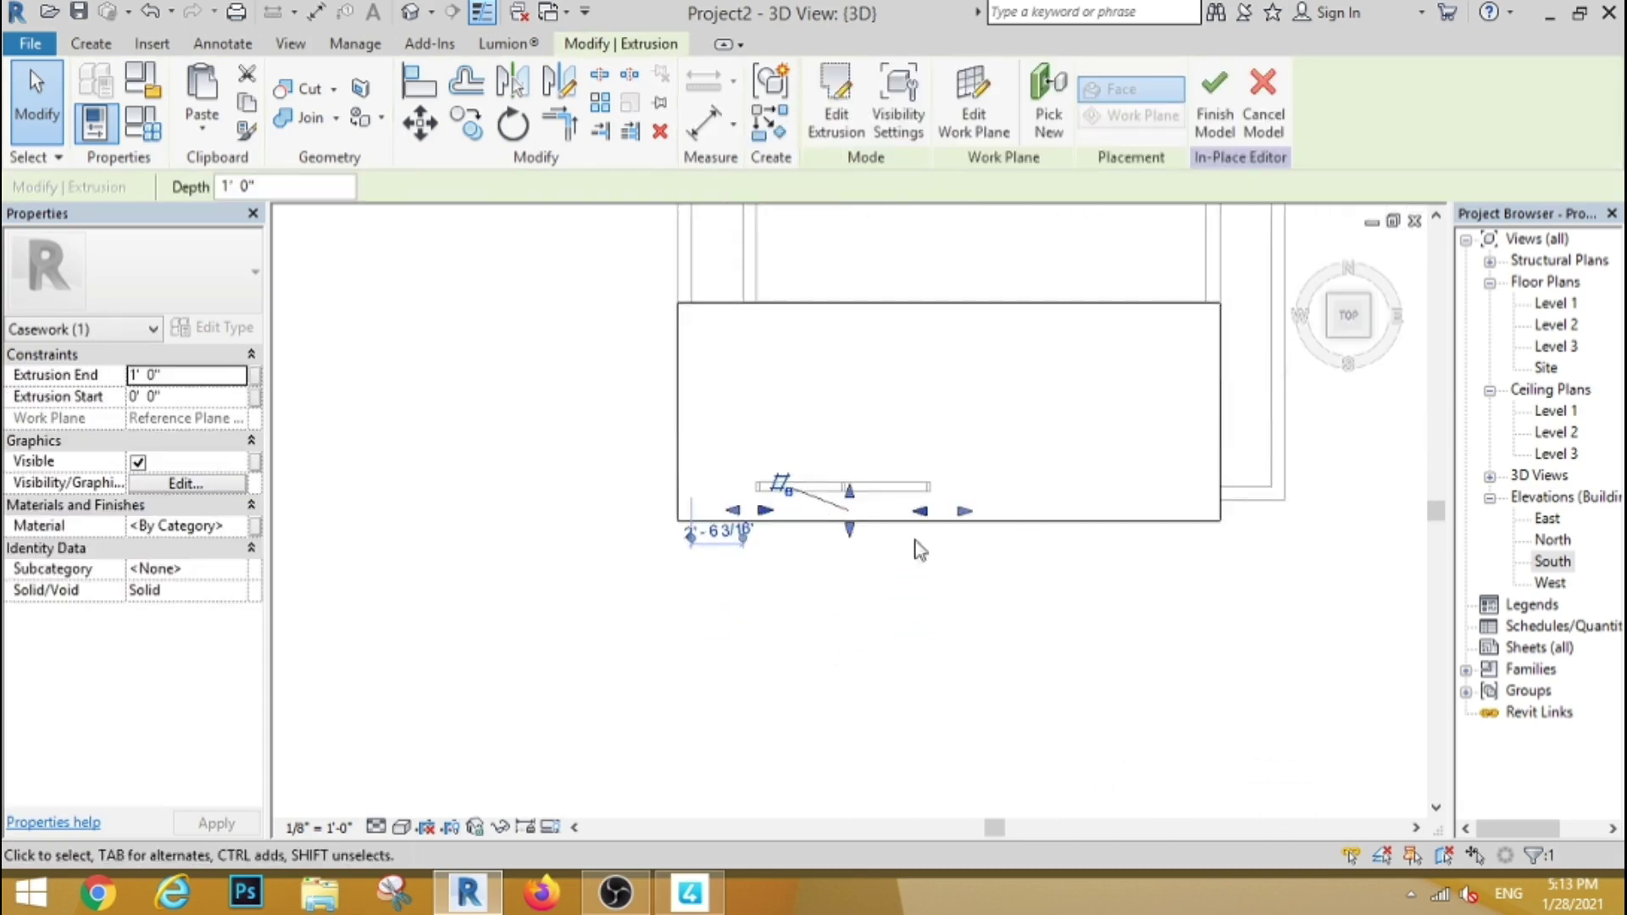
scroll(852, 525, "up", 3)
mouse_move(839, 509)
left_mouse_down()
mouse_move(843, 537)
mouse_move(847, 501)
left_mouse_up()
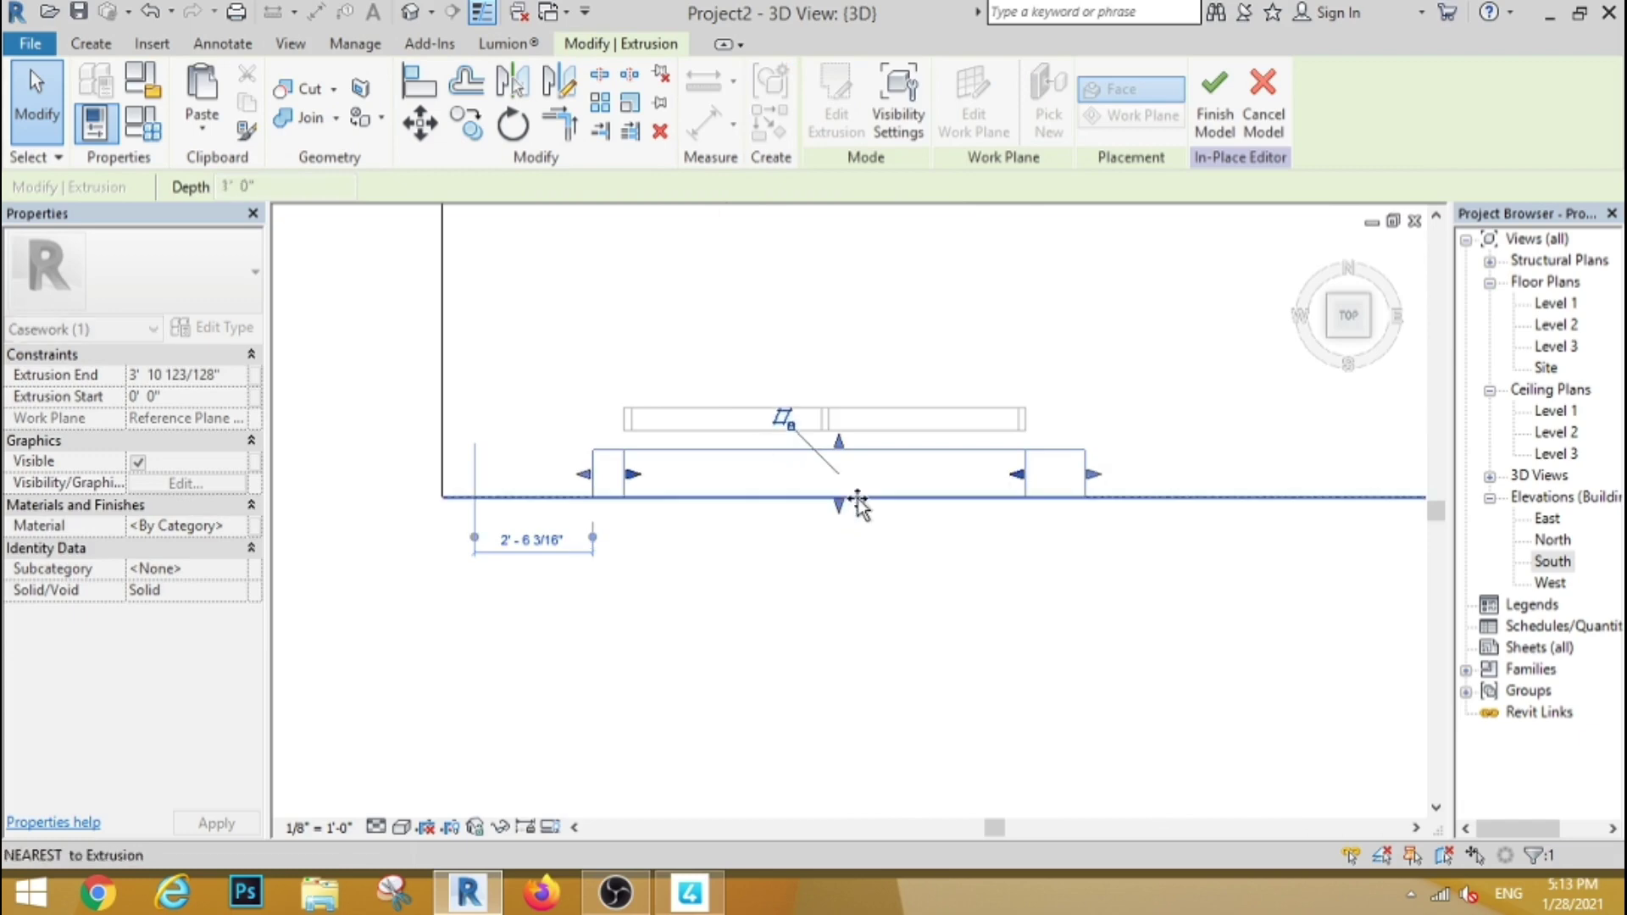
left_click(1120, 360)
Step: Orbit around the house and turn to the Left side view
left_click(1311, 255)
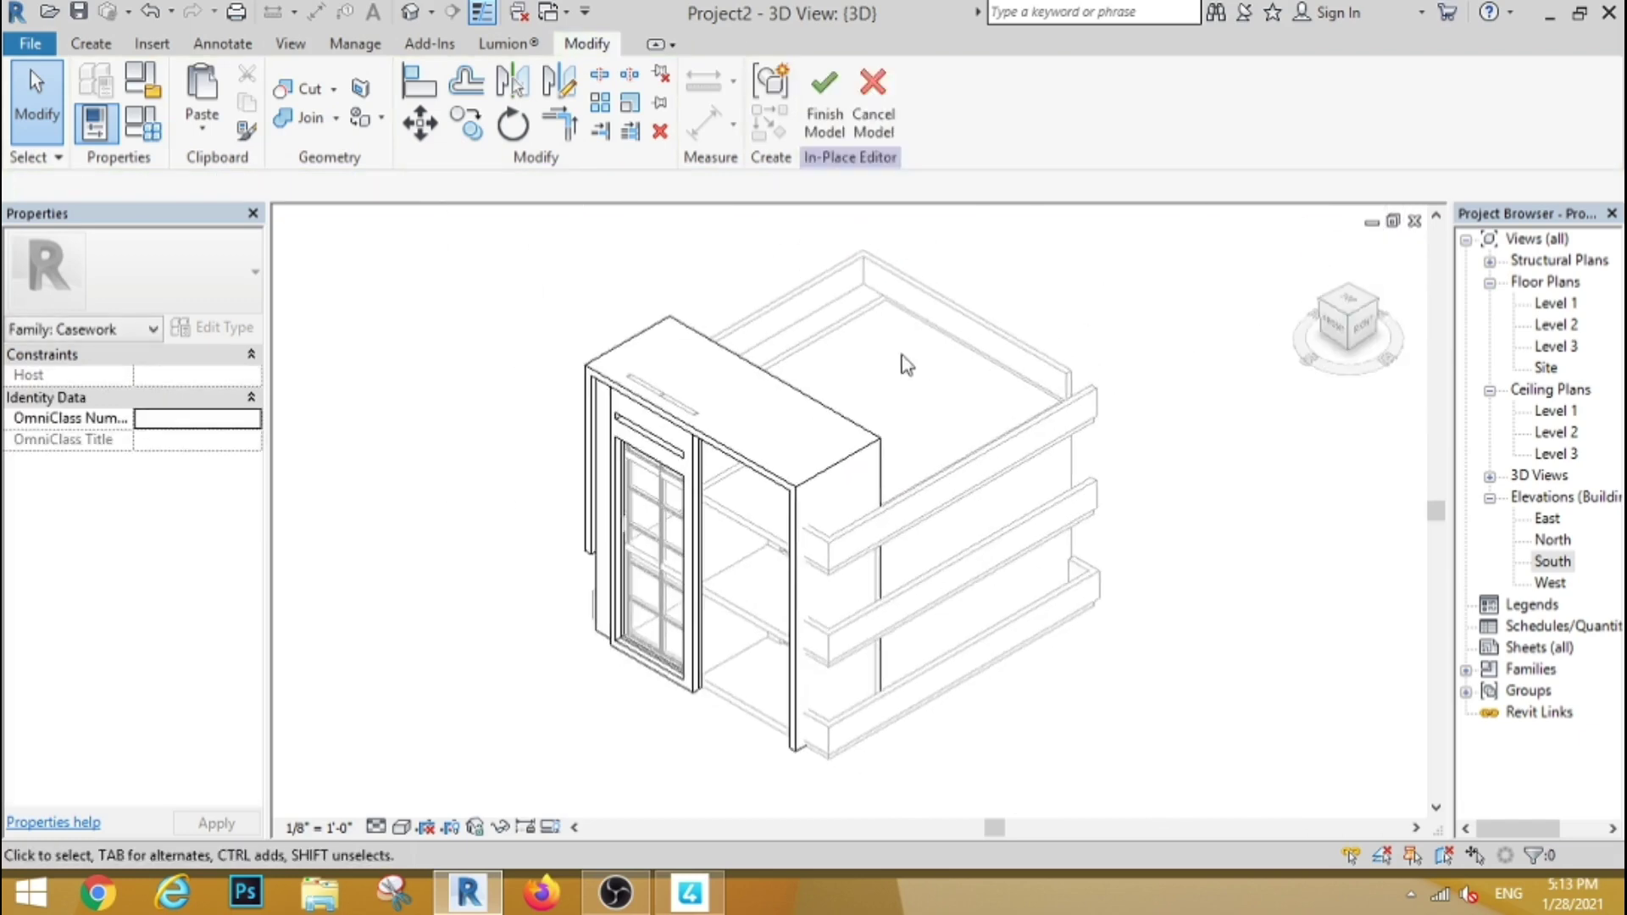
mouse_move(472, 461)
middle_mouse_down("shift")
mouse_move(675, 346)
mouse_move(618, 359)
mouse_move(658, 362)
middle_mouse_up("shift")
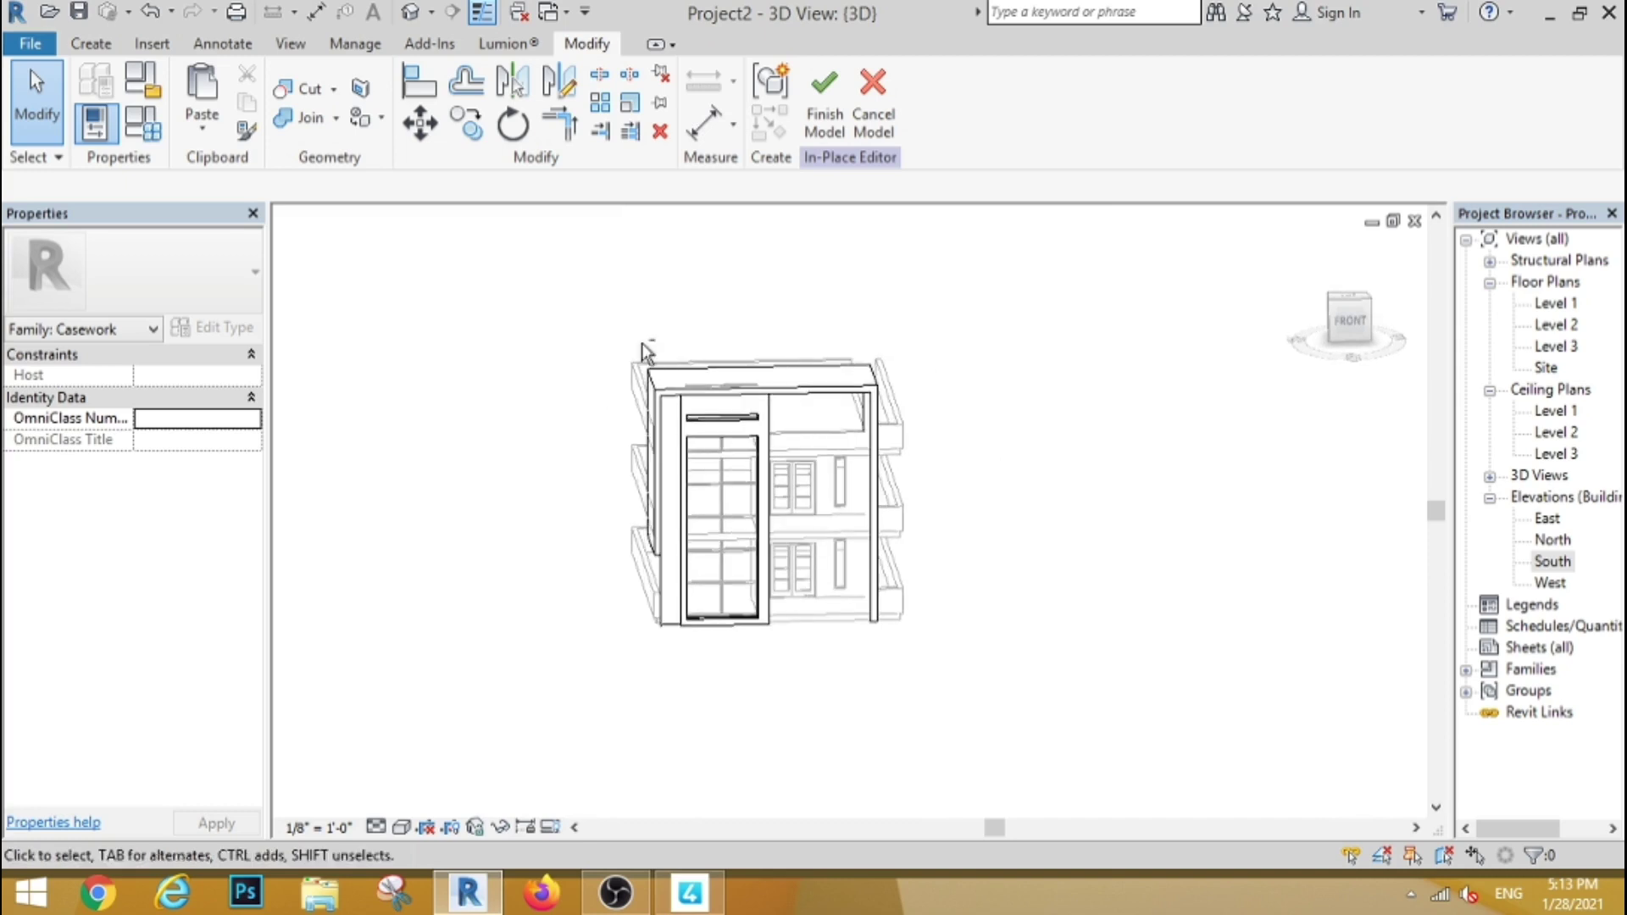
scroll(690, 343, "up", 2)
scroll(694, 337, "up", 2)
scroll(696, 339, "down", 5)
mouse_move(695, 509)
middle_mouse_down("shift")
mouse_move(720, 562)
mouse_move(796, 566)
middle_mouse_up("shift")
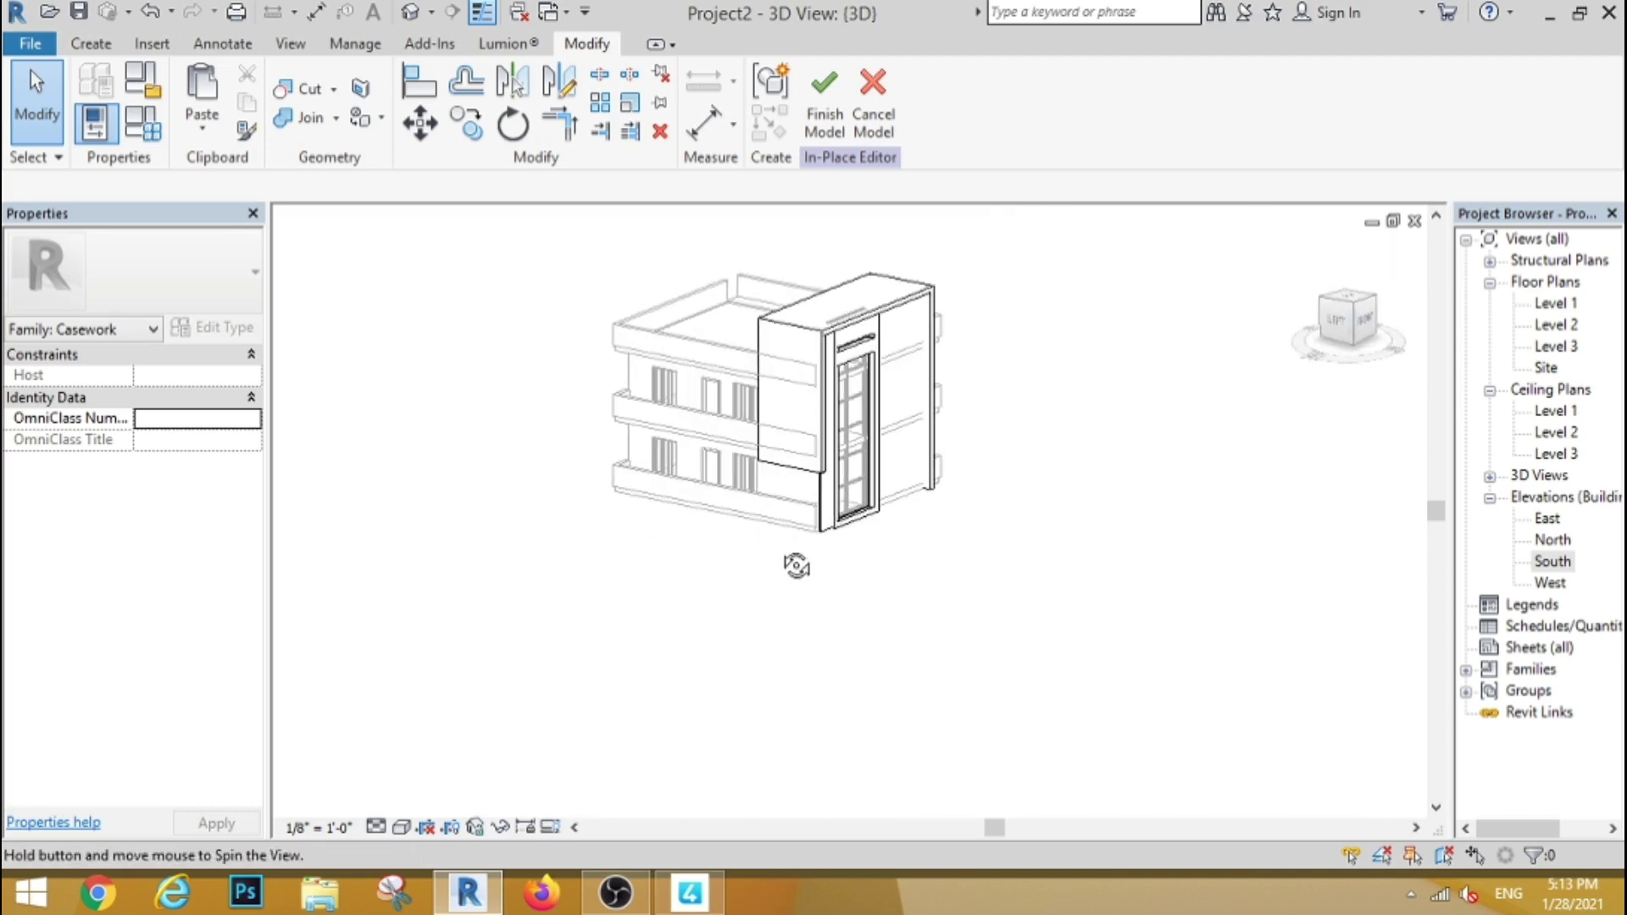
left_click(1339, 322)
left_click(91, 44)
Step: Start a new extrusion with the left wall picked as its work plane
left_click(206, 89)
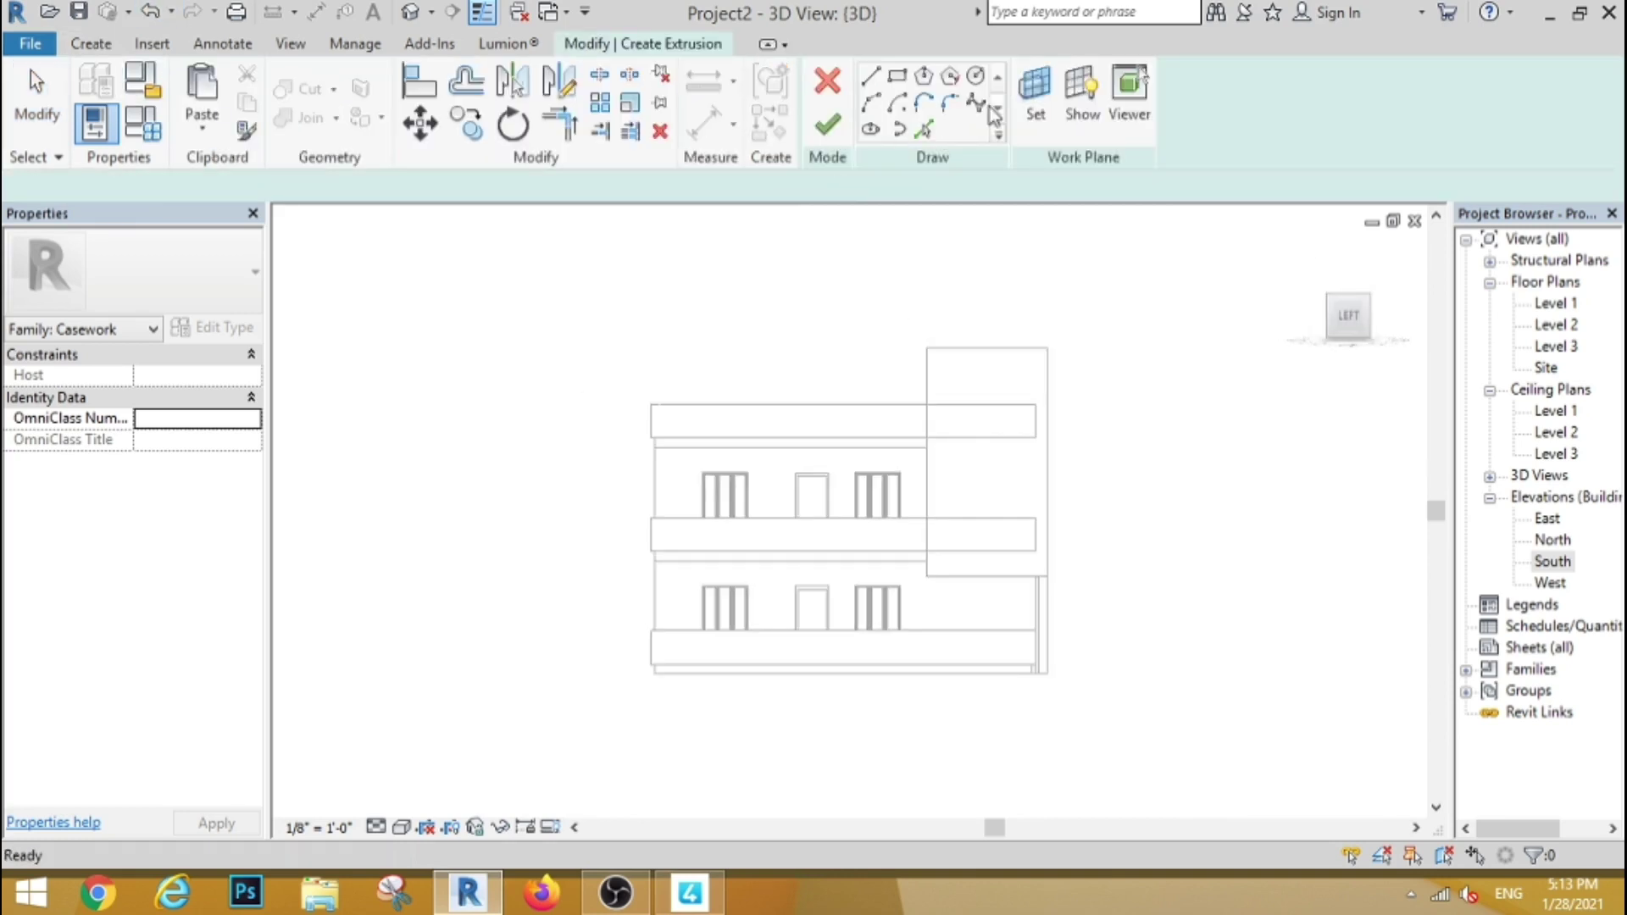
left_click(1034, 100)
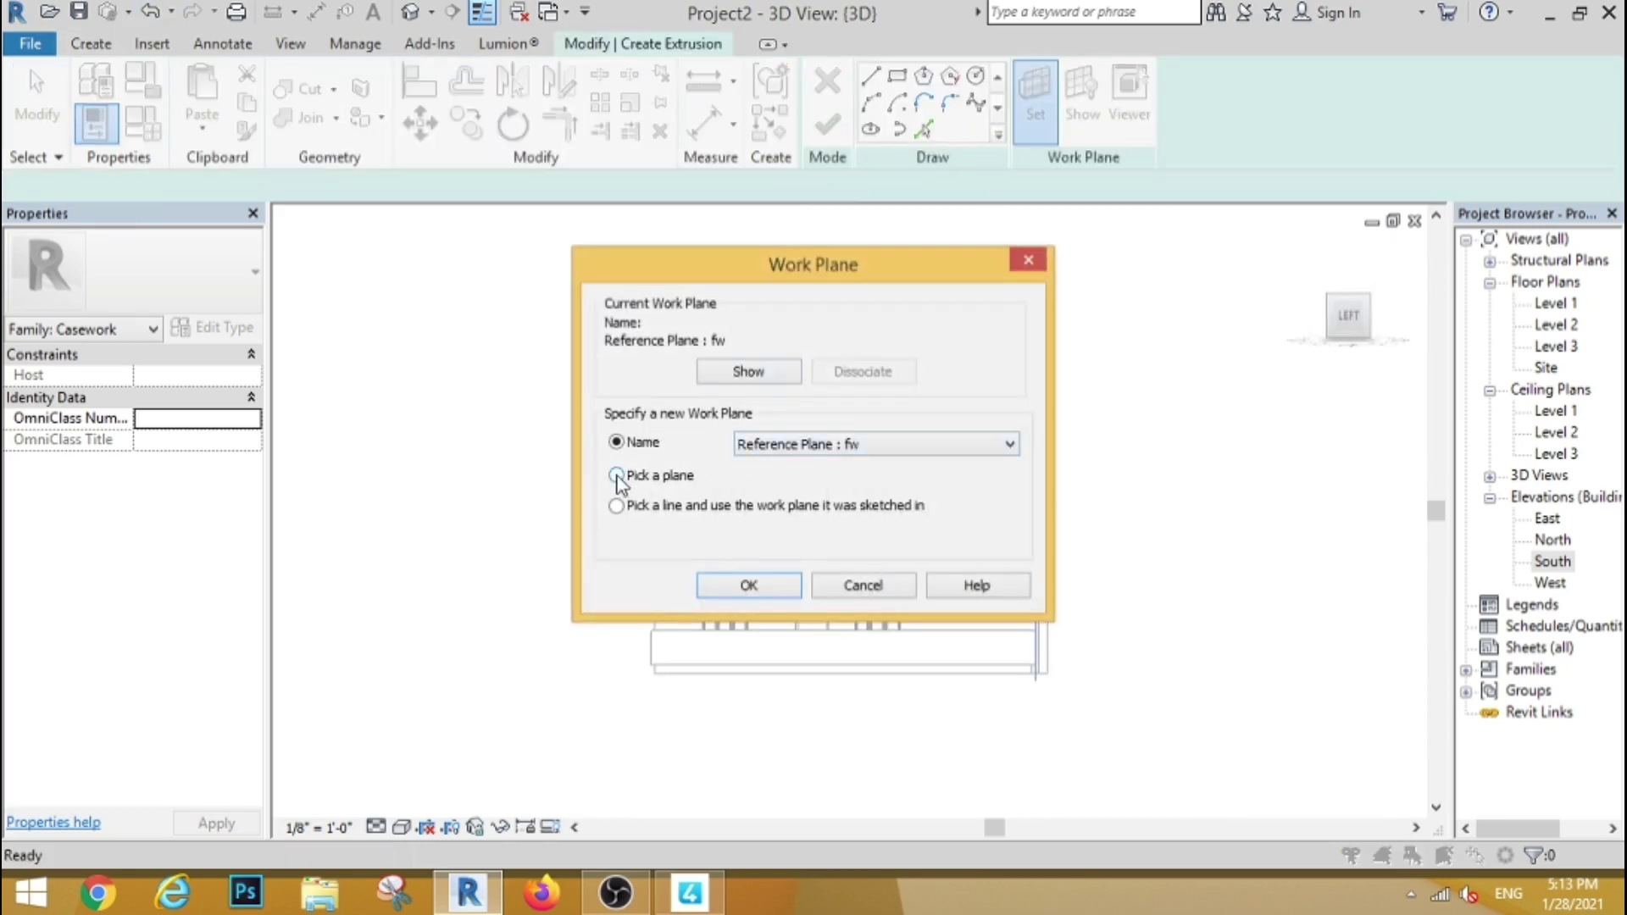
left_click(720, 585)
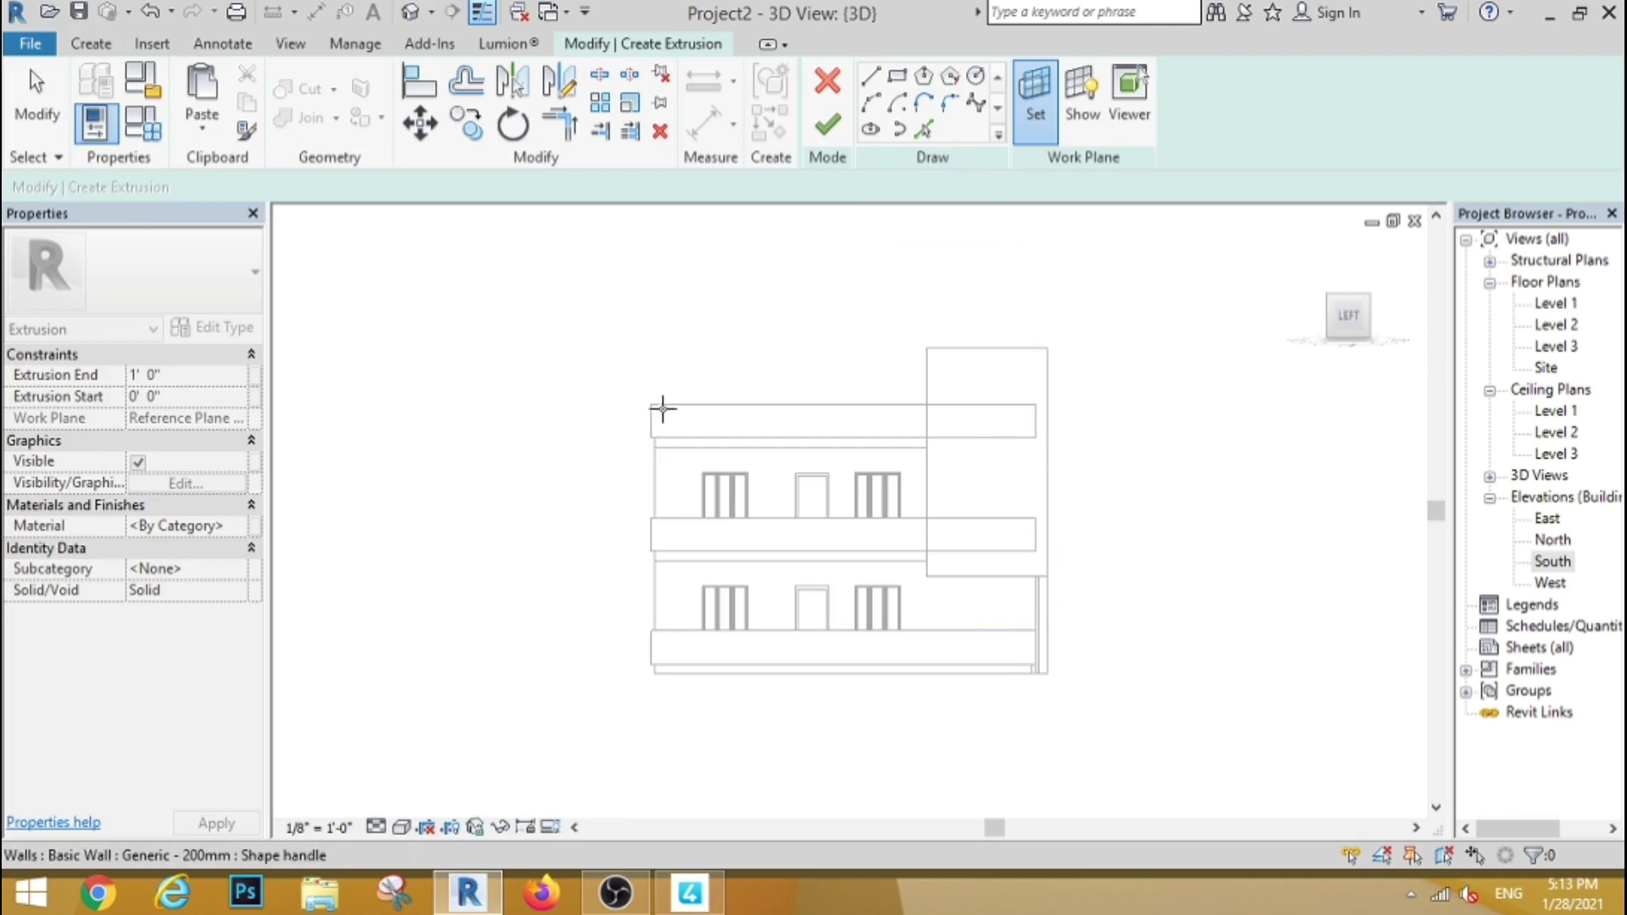
mouse_move(661, 405)
middle_mouse_down("shift")
mouse_move(654, 487)
mouse_move(636, 418)
middle_mouse_up("shift")
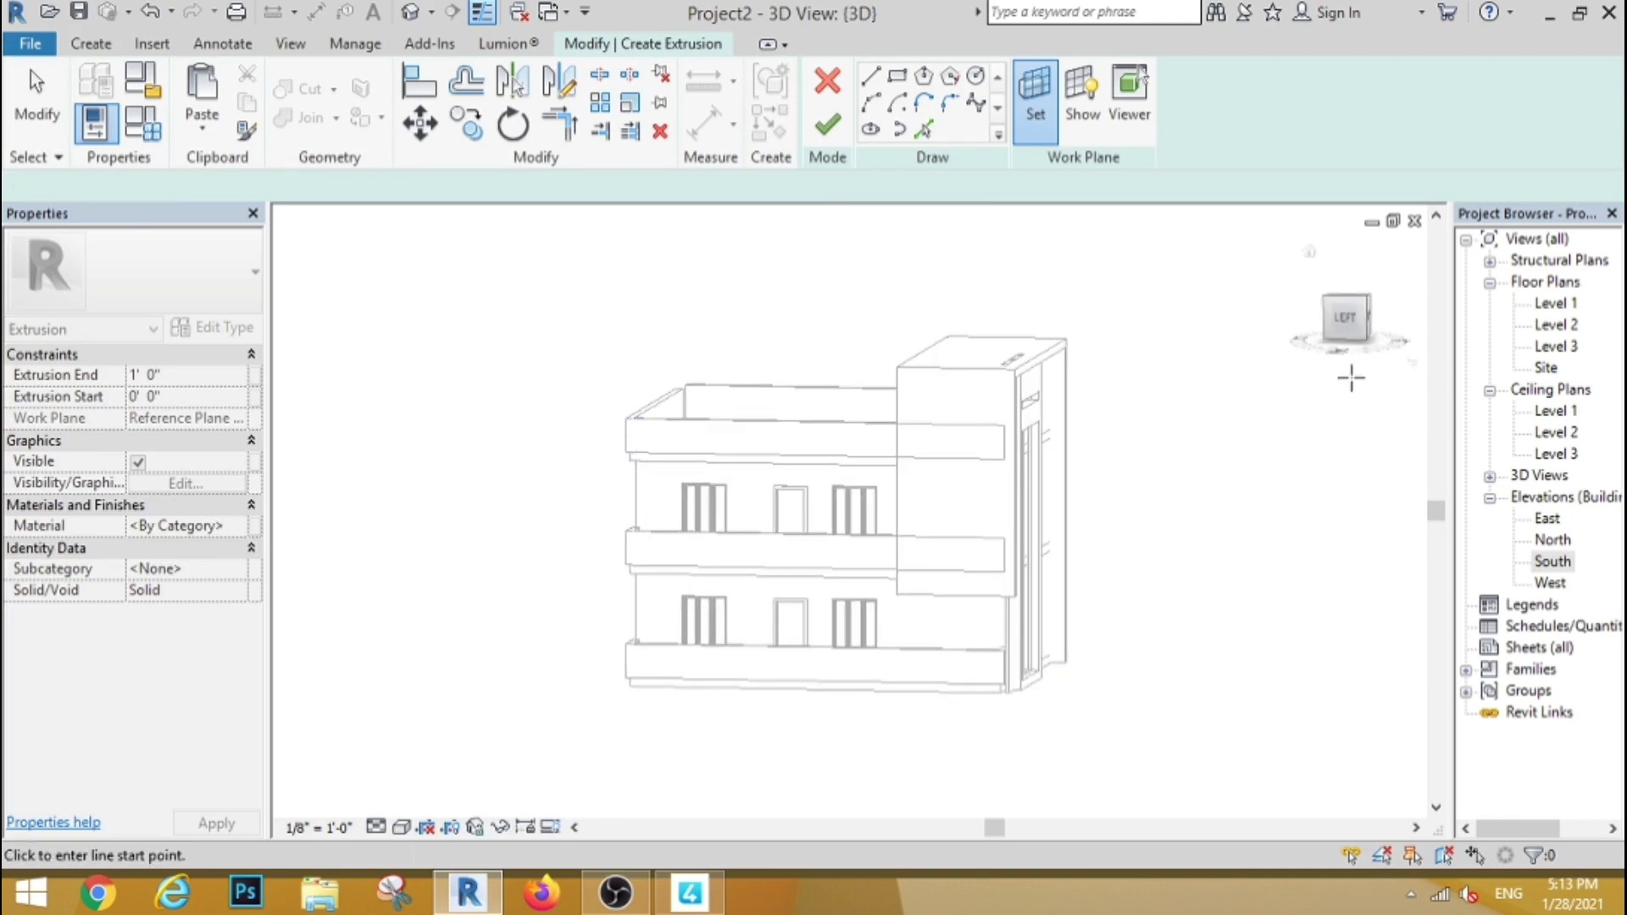
left_click(1346, 317)
Step: Sketch an outer wall rectangle and a 5'-4" wide opening around the upper window, then finish
left_click(897, 77)
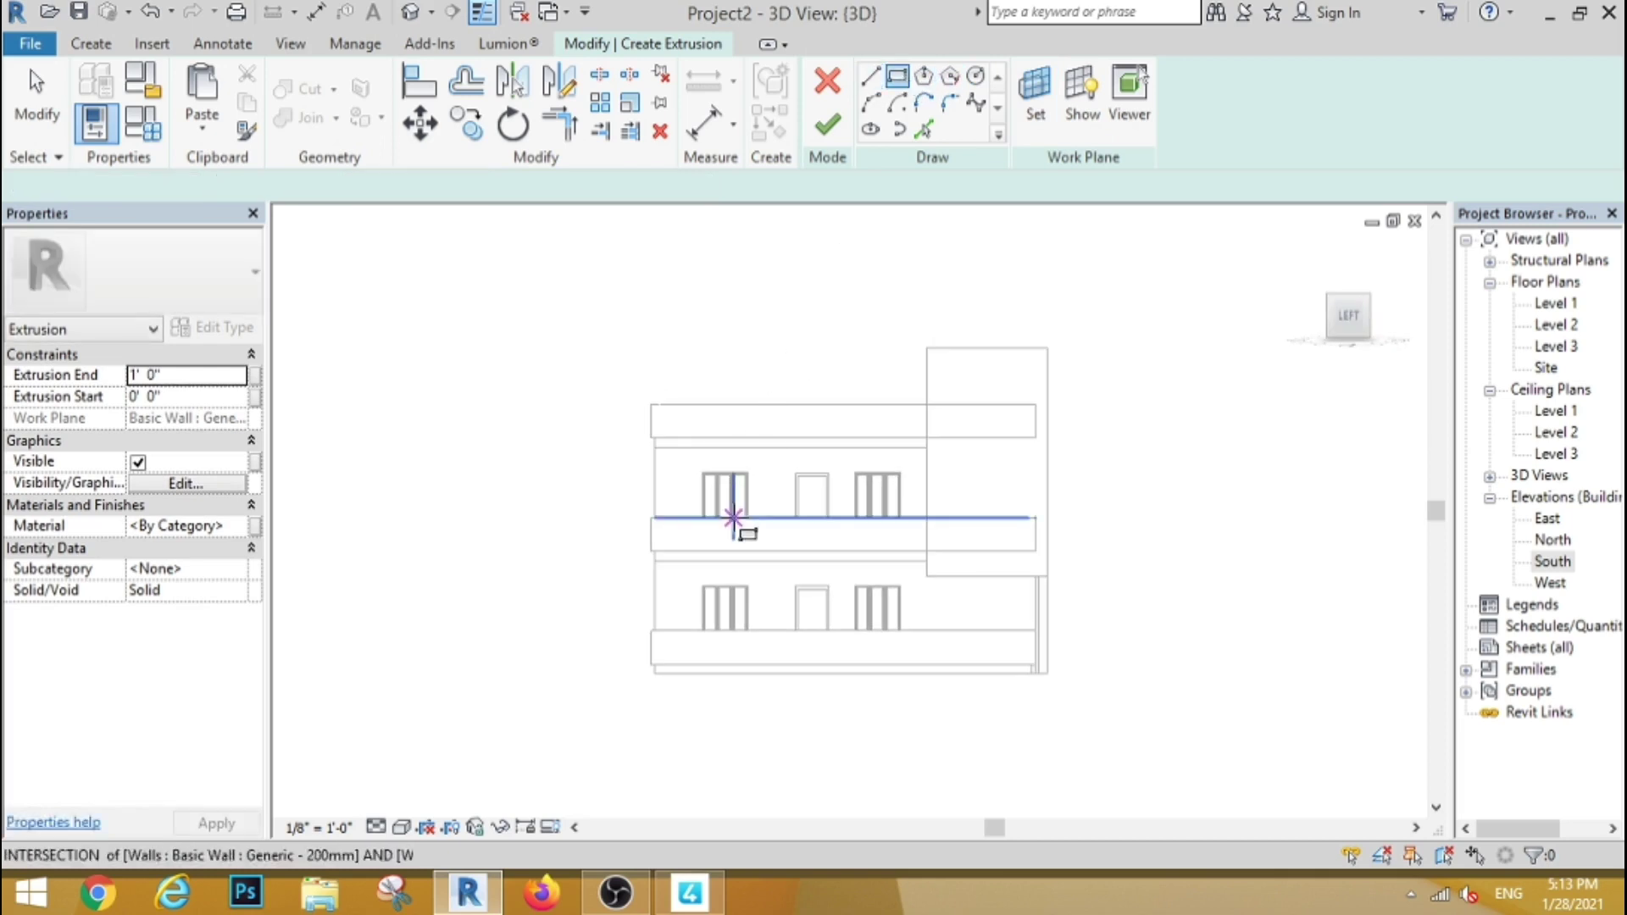
scroll(733, 518, "up", 2)
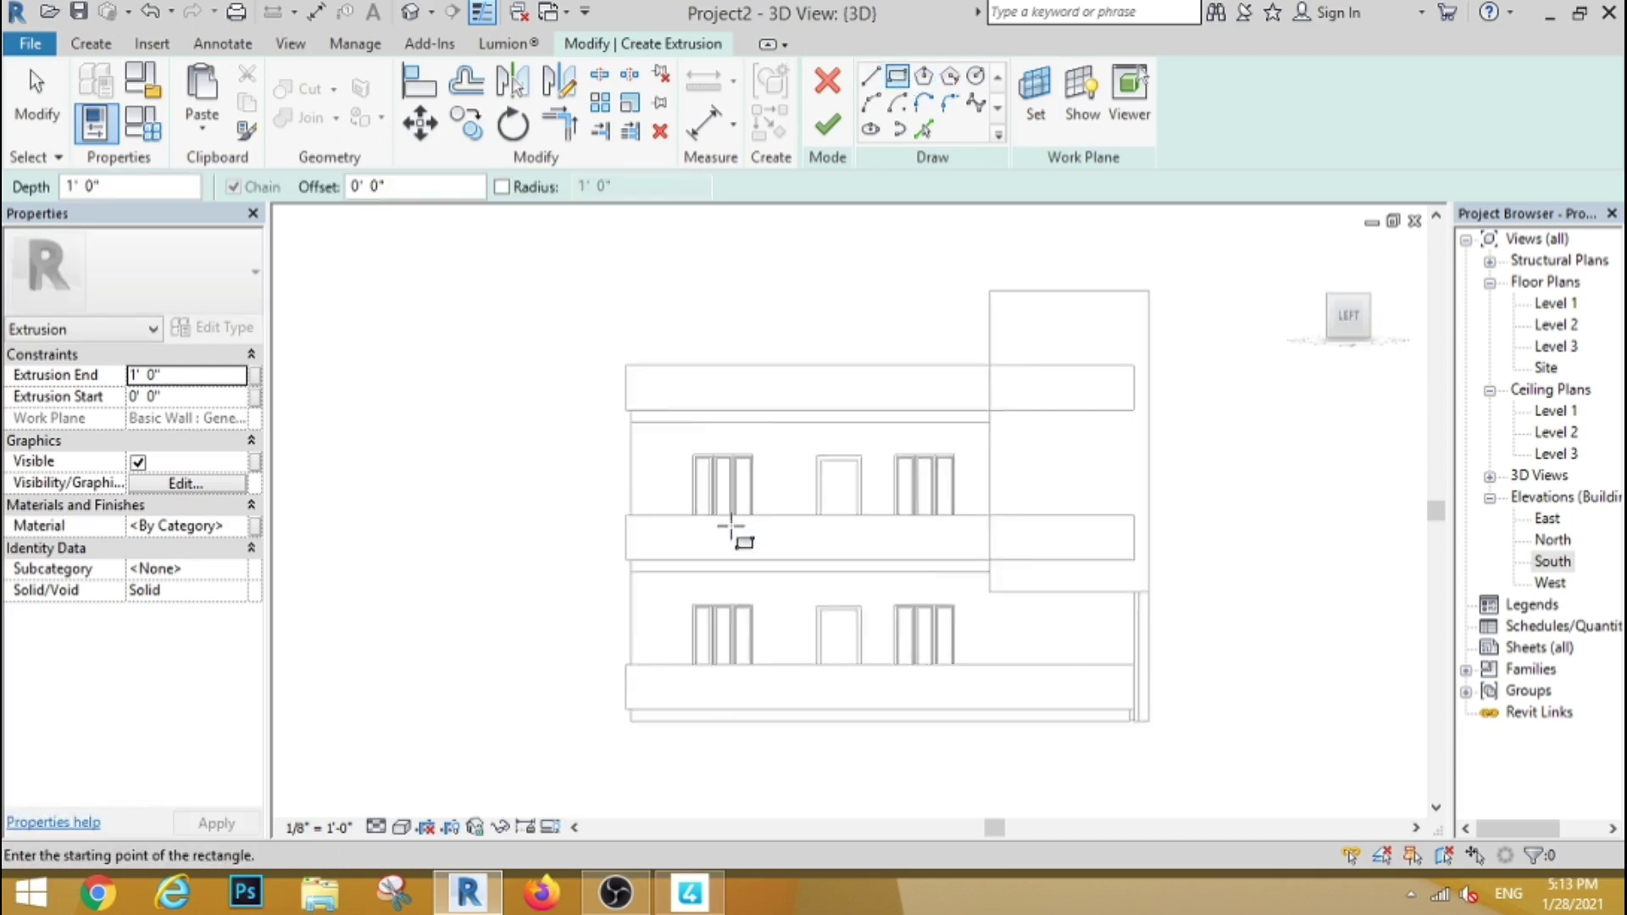
left_click(776, 342)
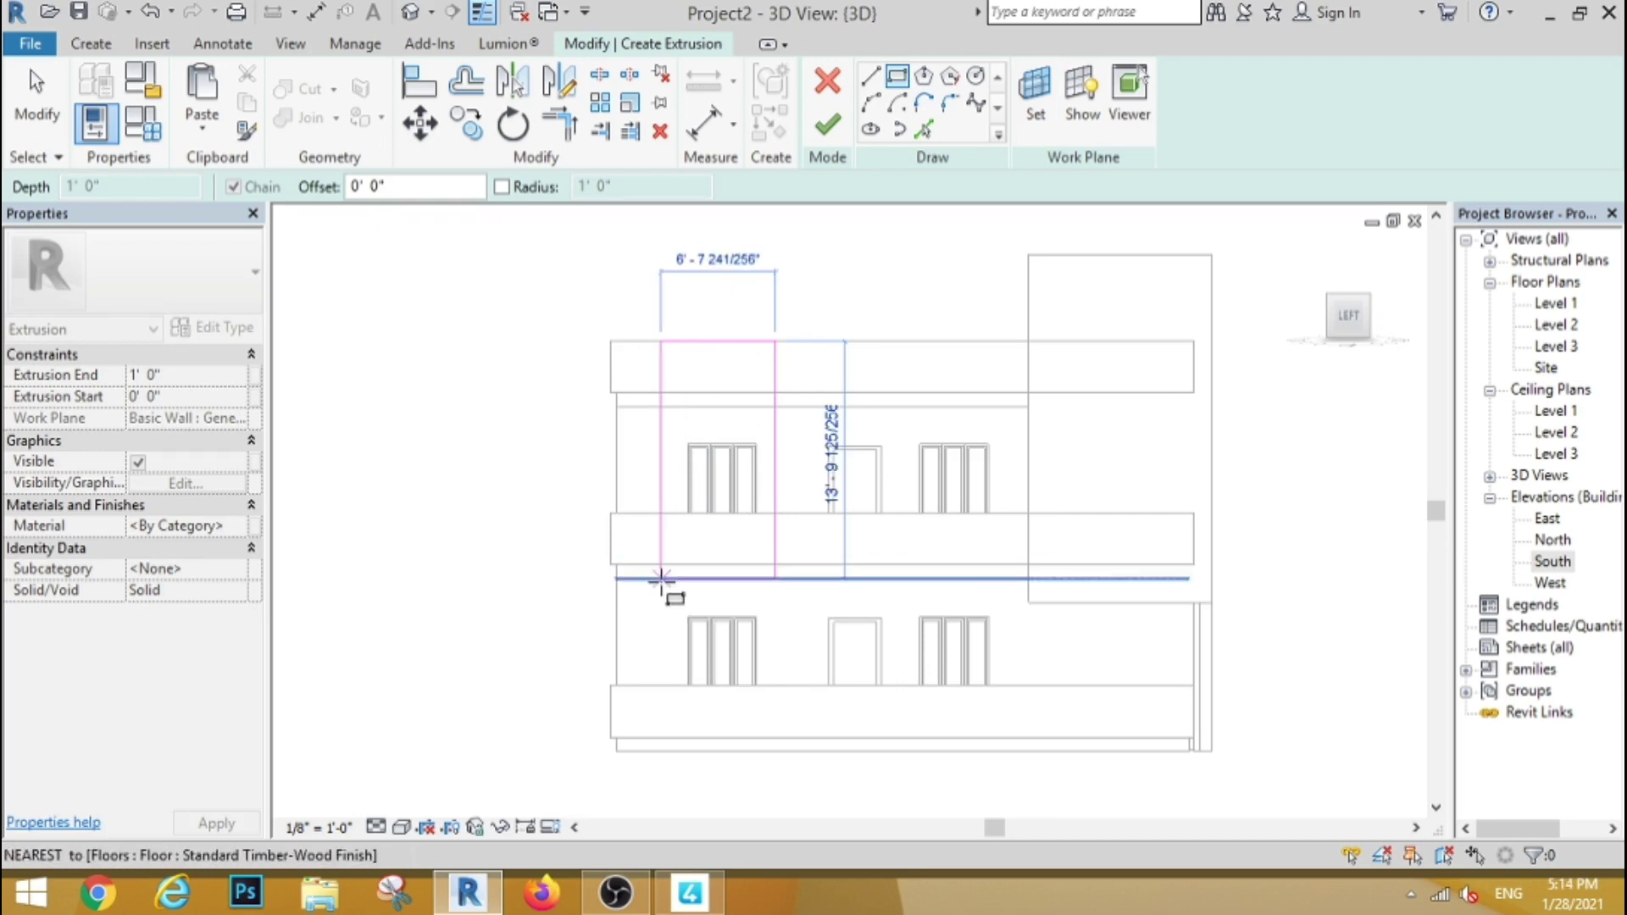
left_click(661, 579)
scroll(750, 364, "up", 2)
scroll(761, 407, "up", 1)
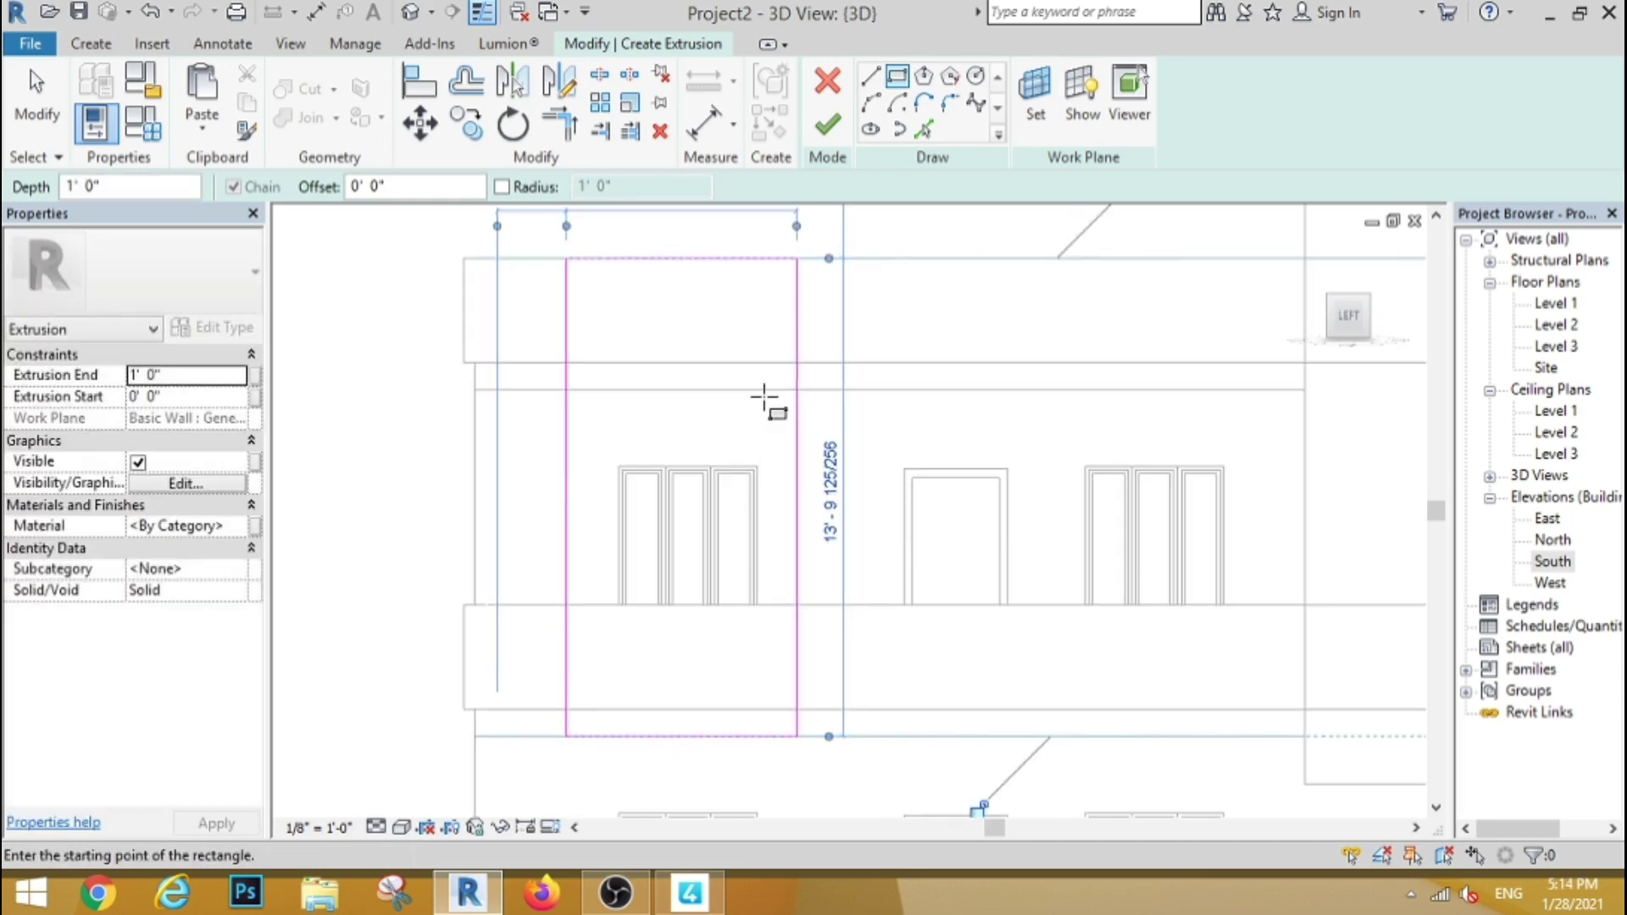
left_click(778, 390)
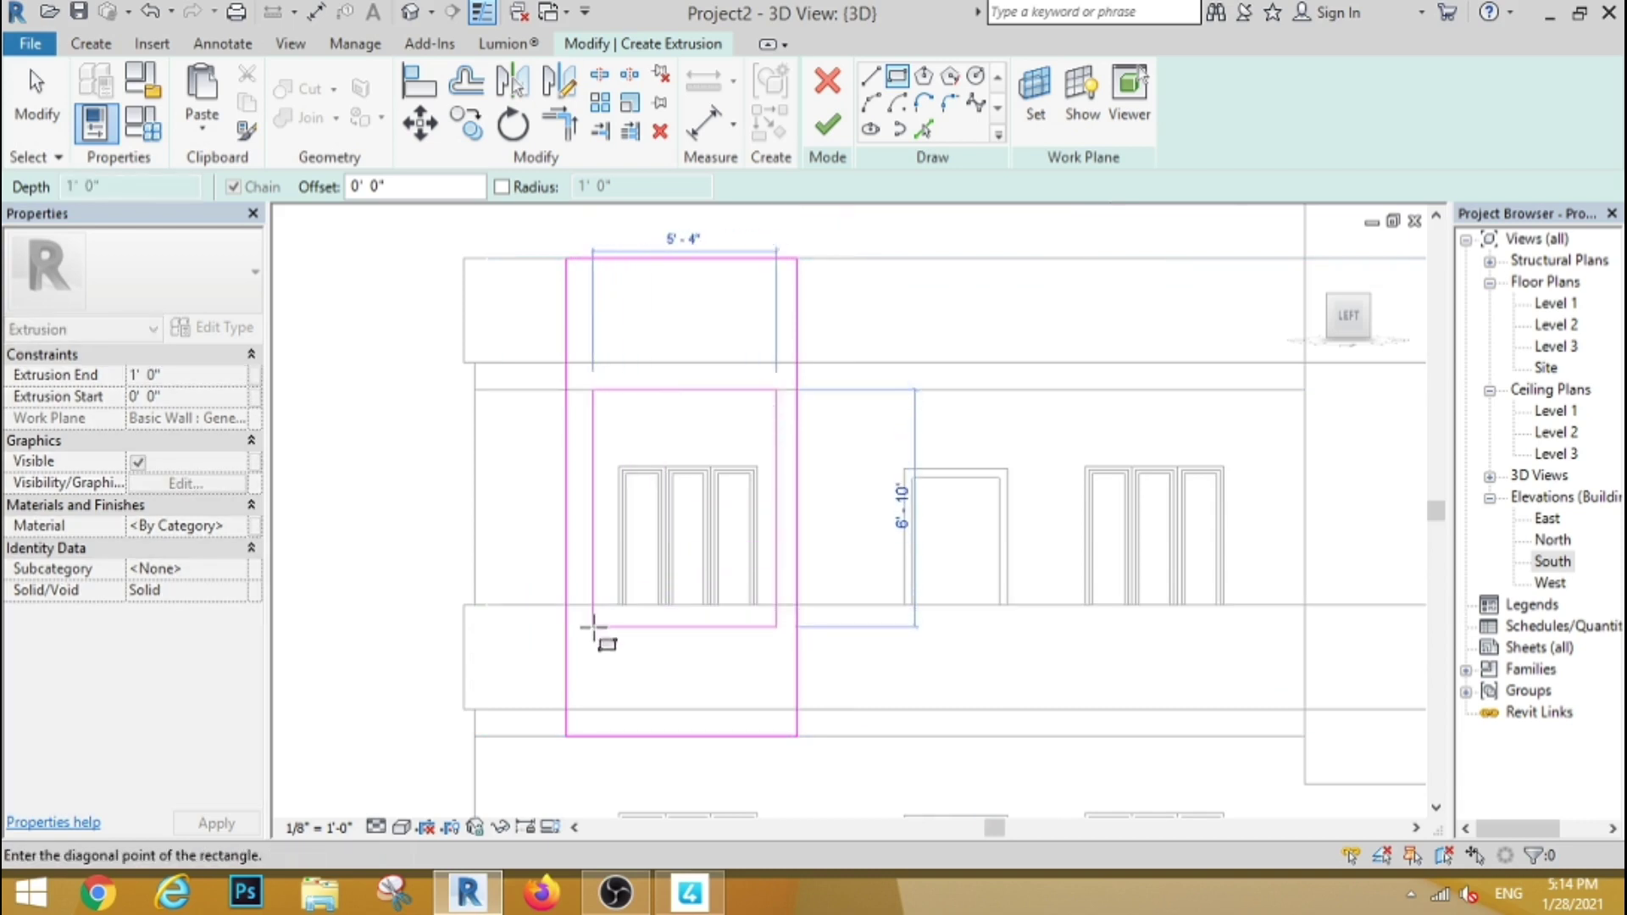
left_click(594, 632)
left_click(827, 126)
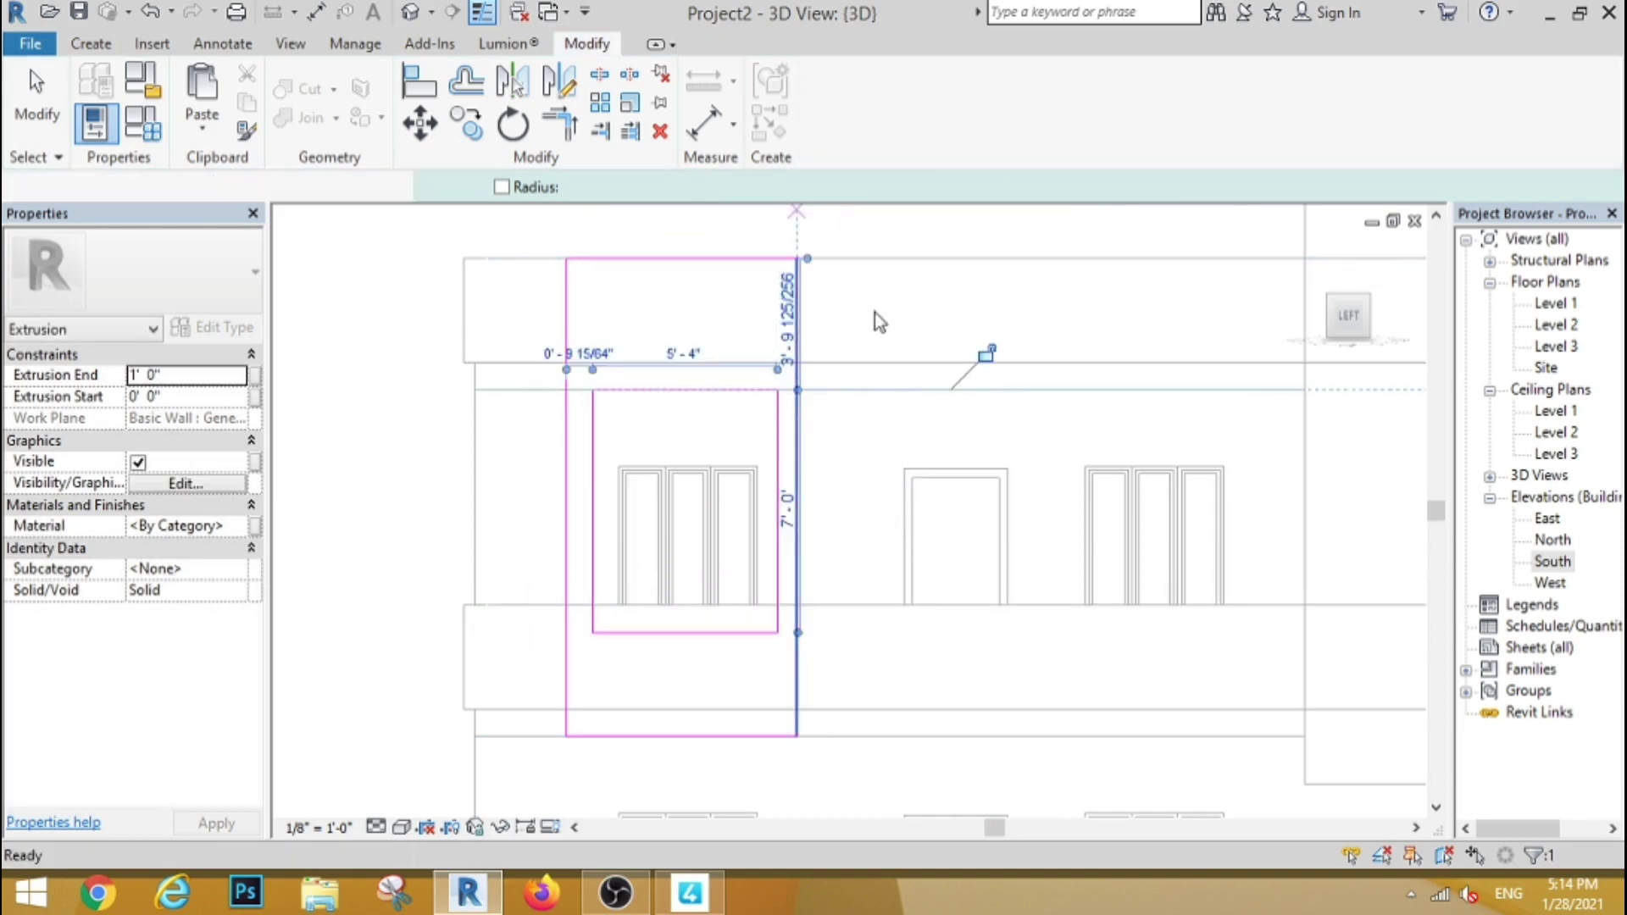
Step: Orbit and check the left-side frame panel from the front, then reselect it
left_click(1312, 252)
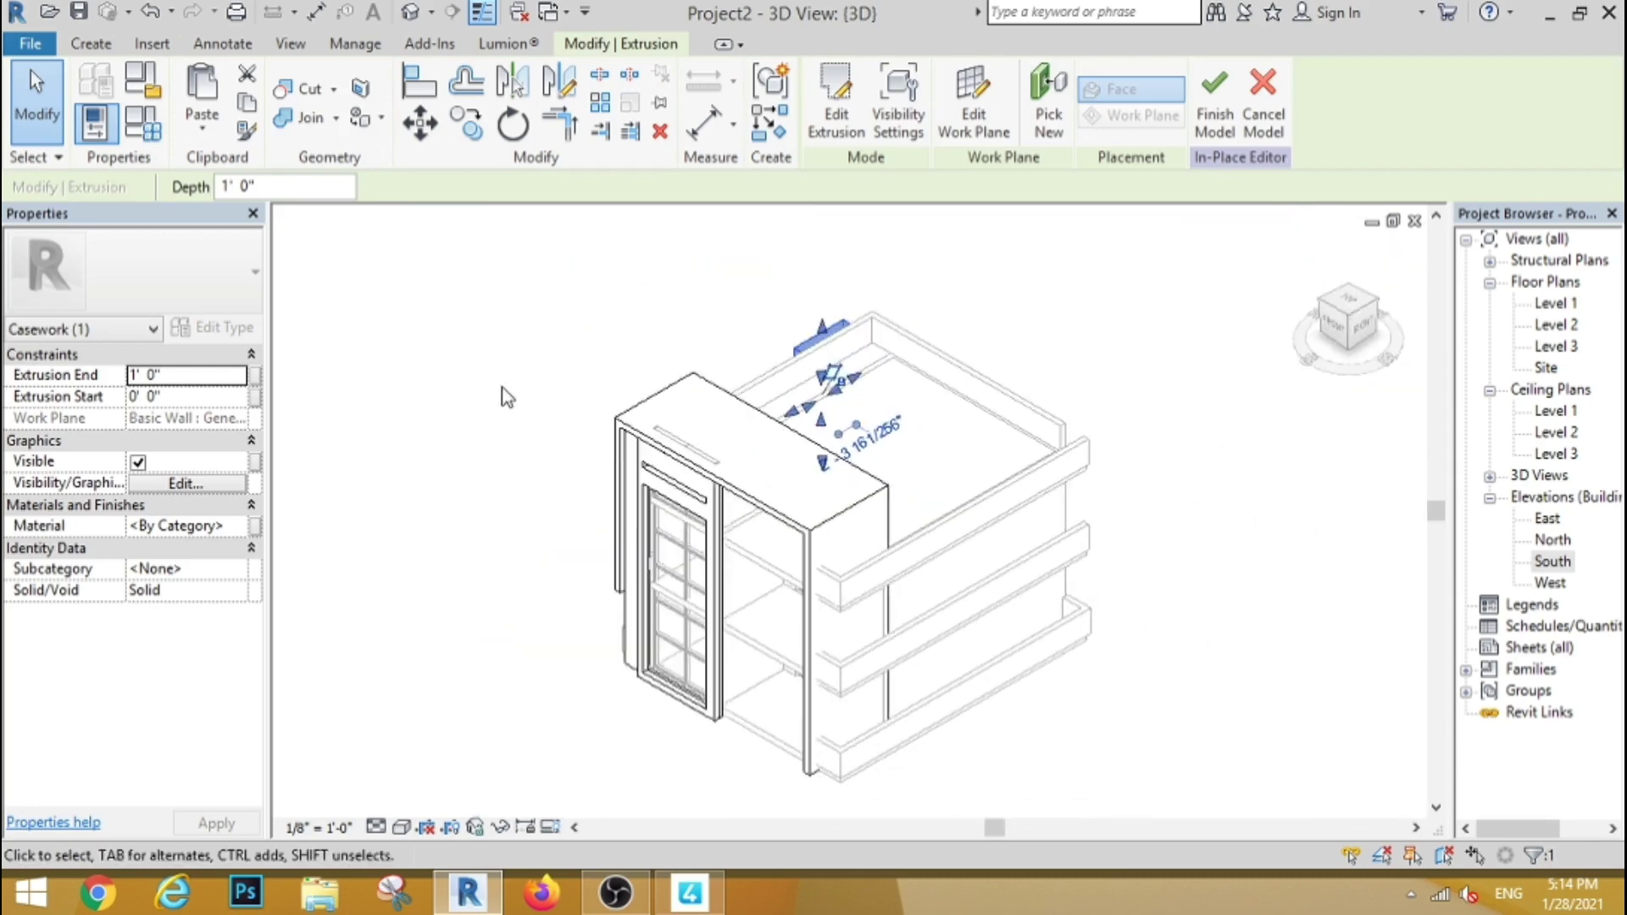
mouse_move(502, 392)
middle_mouse_down("shift")
mouse_move(750, 391)
mouse_move(726, 377)
middle_mouse_up("shift")
scroll(869, 466, "up", 3)
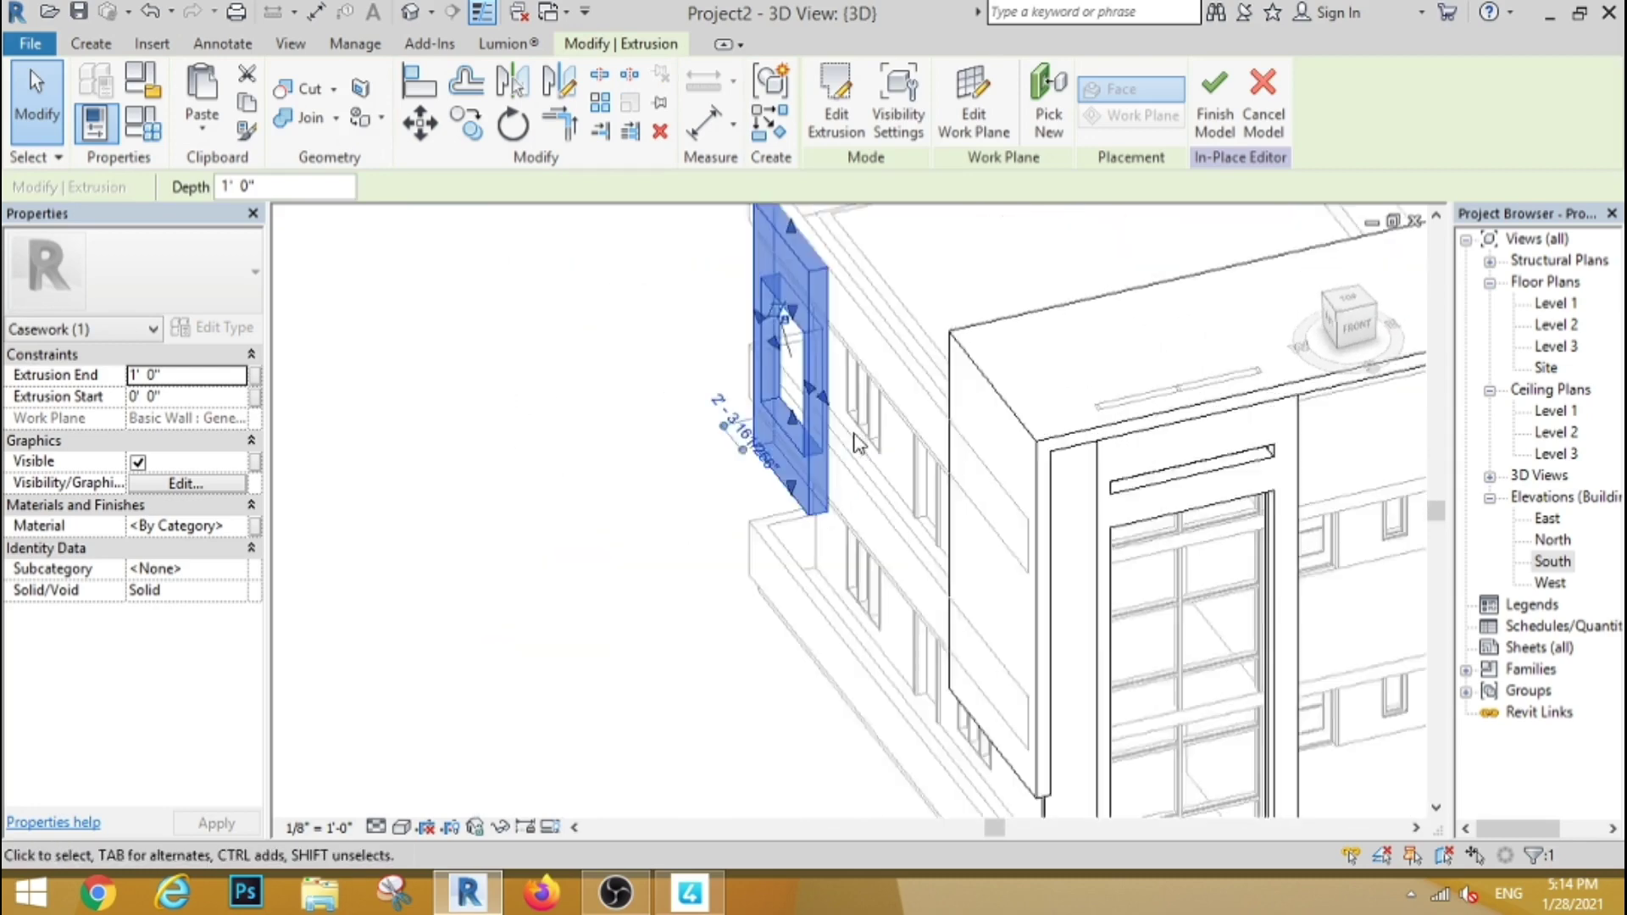
left_click(1349, 331)
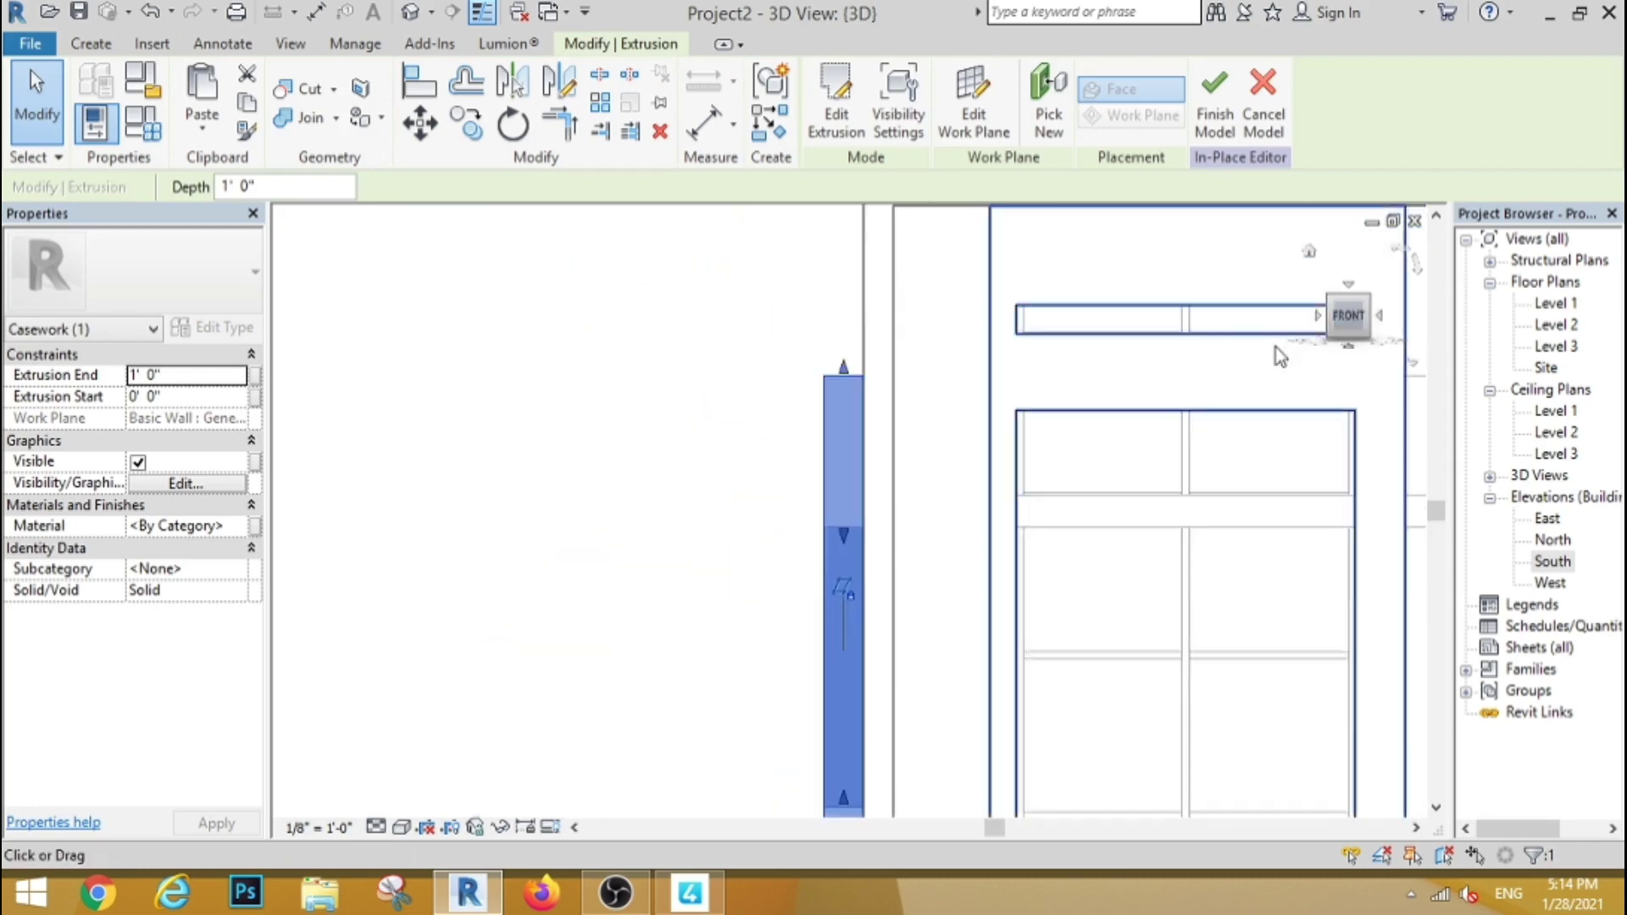
left_click(649, 399)
scroll(649, 398, "down", 4)
scroll(649, 399, "down", 1)
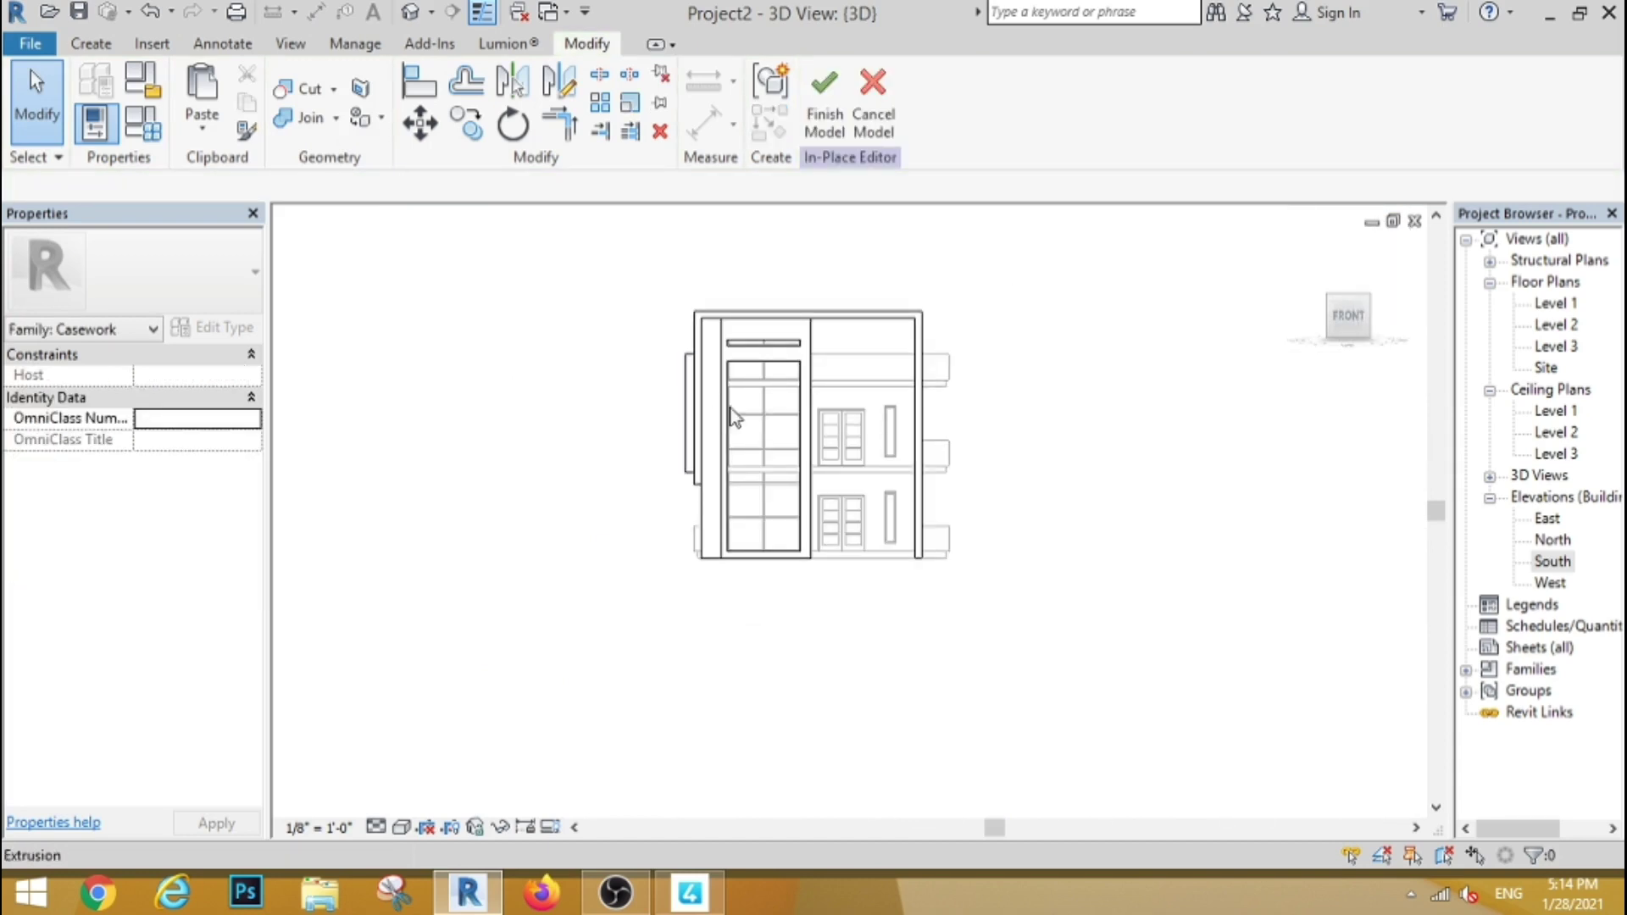
middle_click_drag(632, 465, 570, 687, "shift")
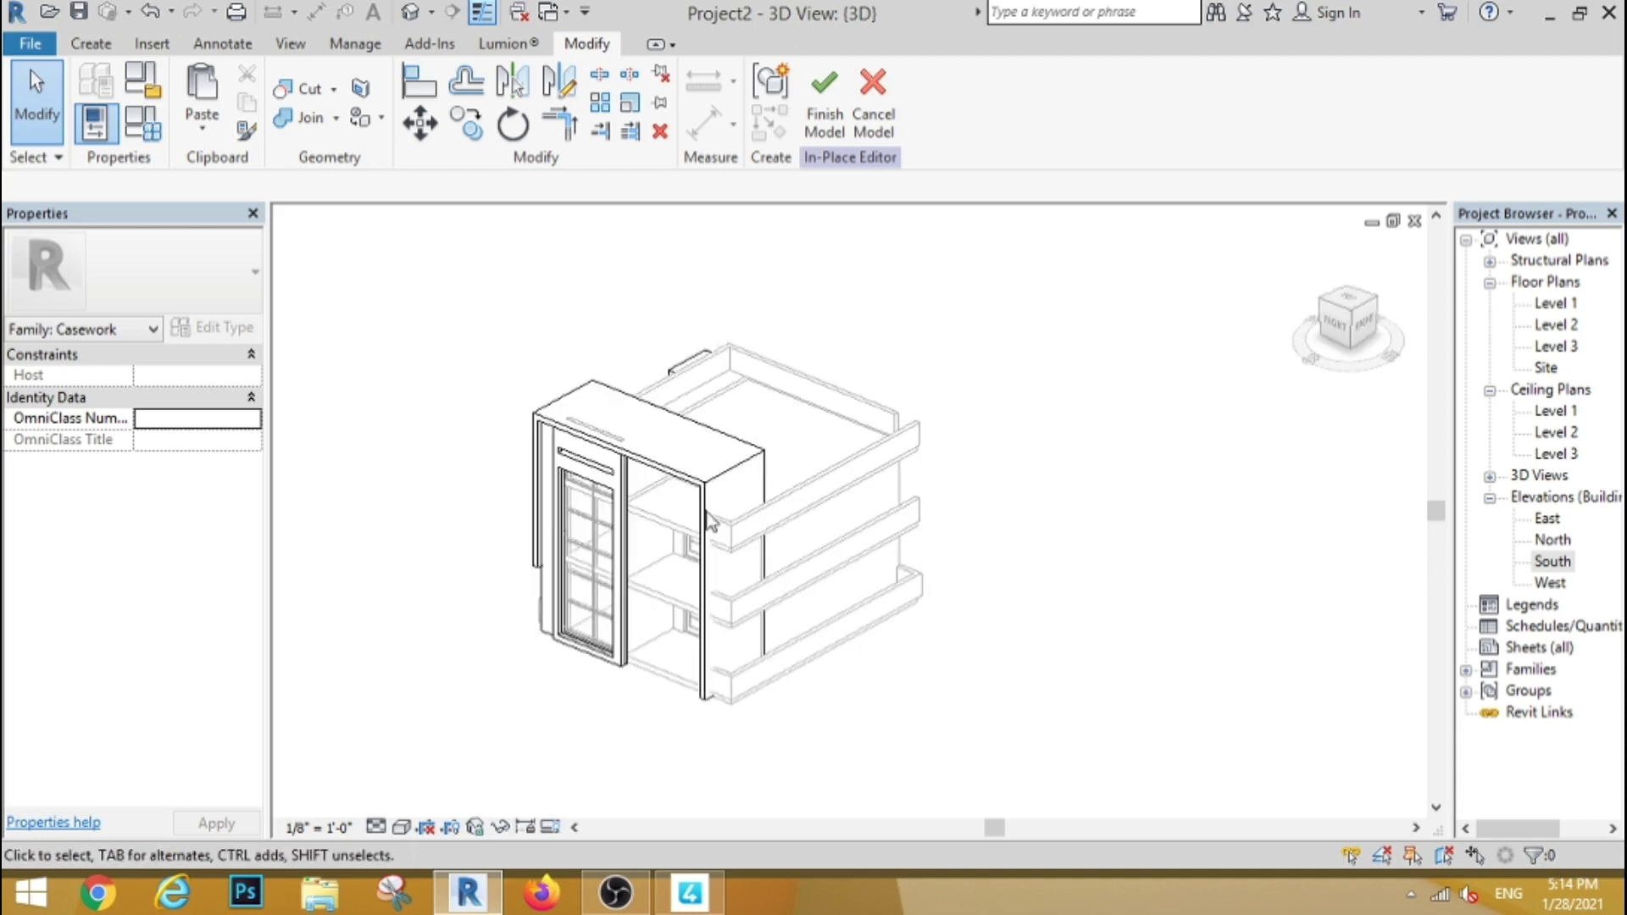
left_click(730, 474)
left_click(102, 44)
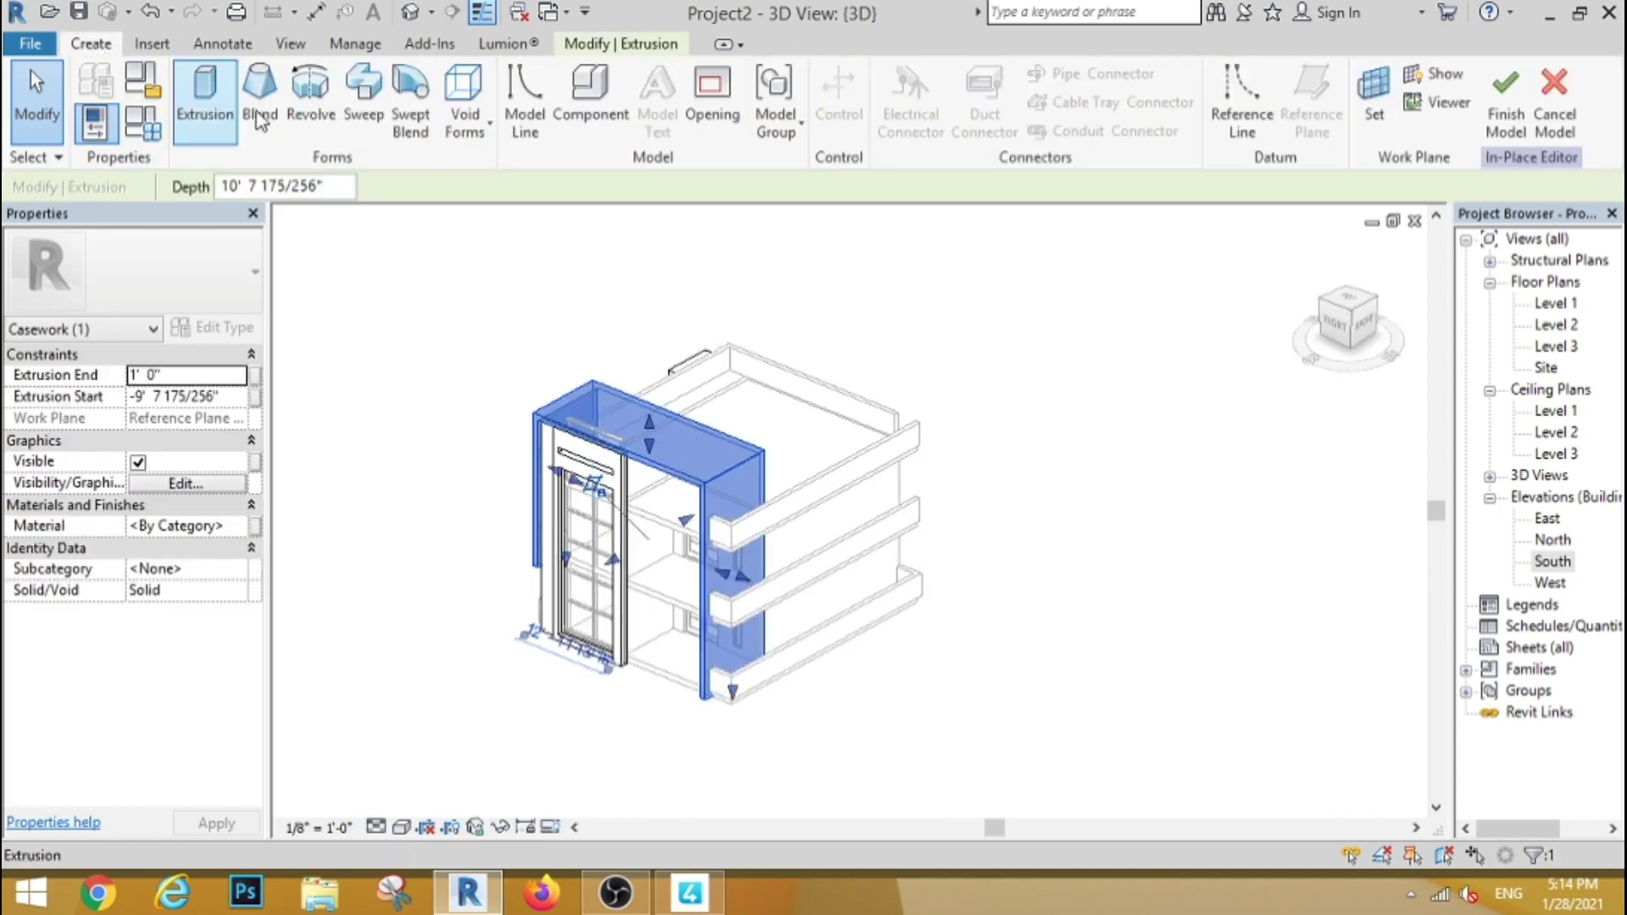
Step: Start a void extrusion with the side wall face picked as its work plane
left_click(477, 148)
left_click(518, 169)
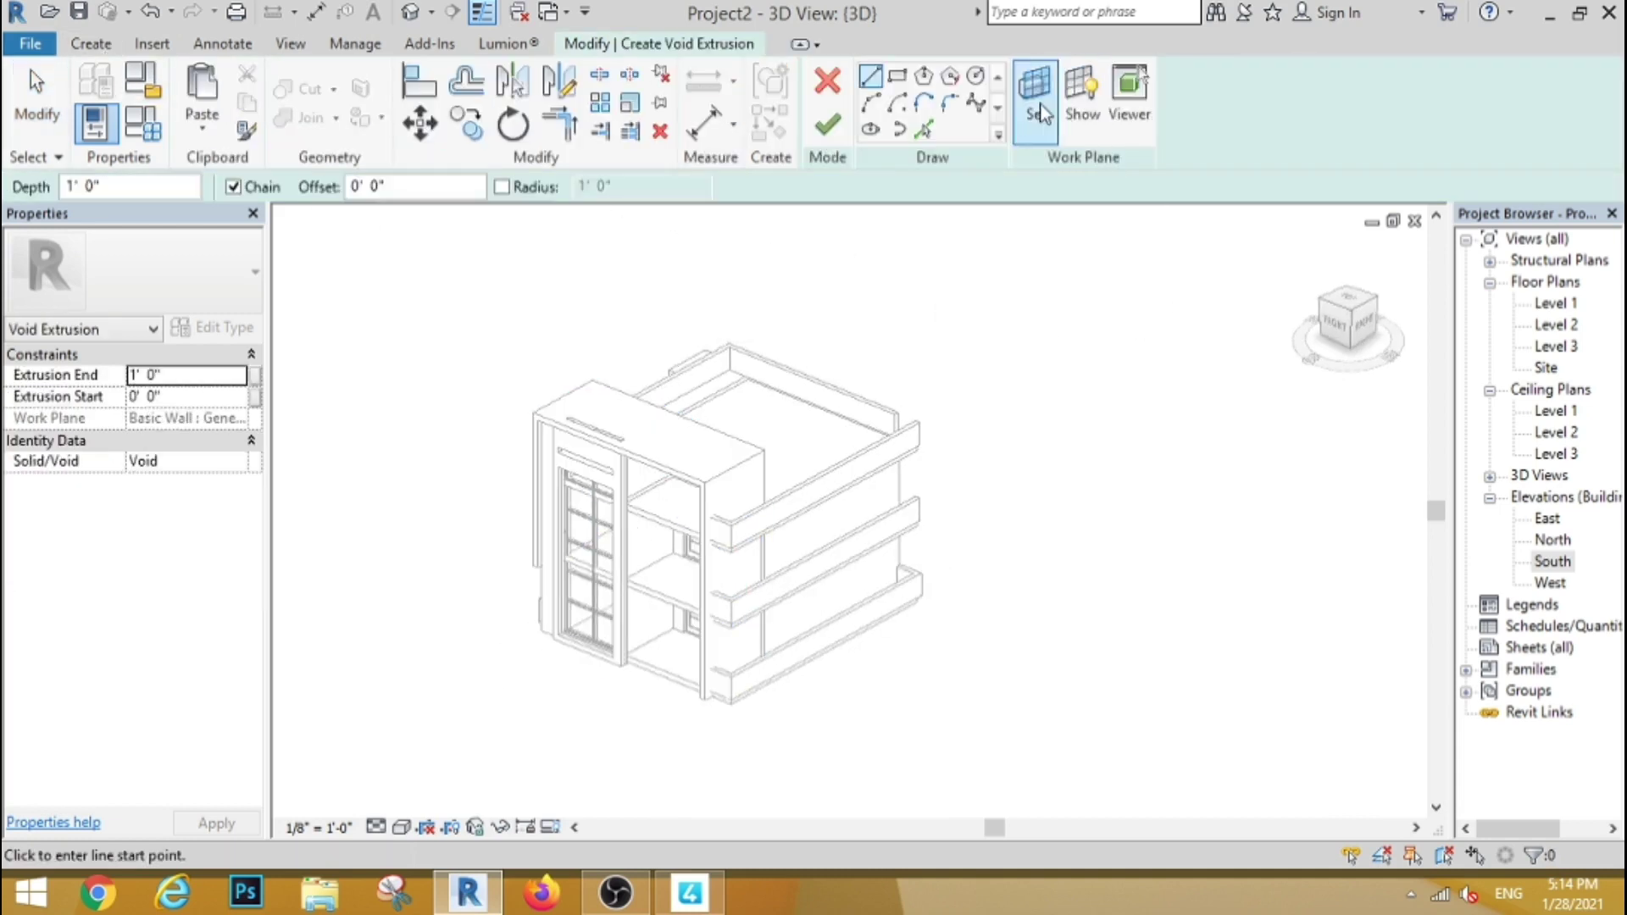
left_click(1037, 110)
left_click(725, 581)
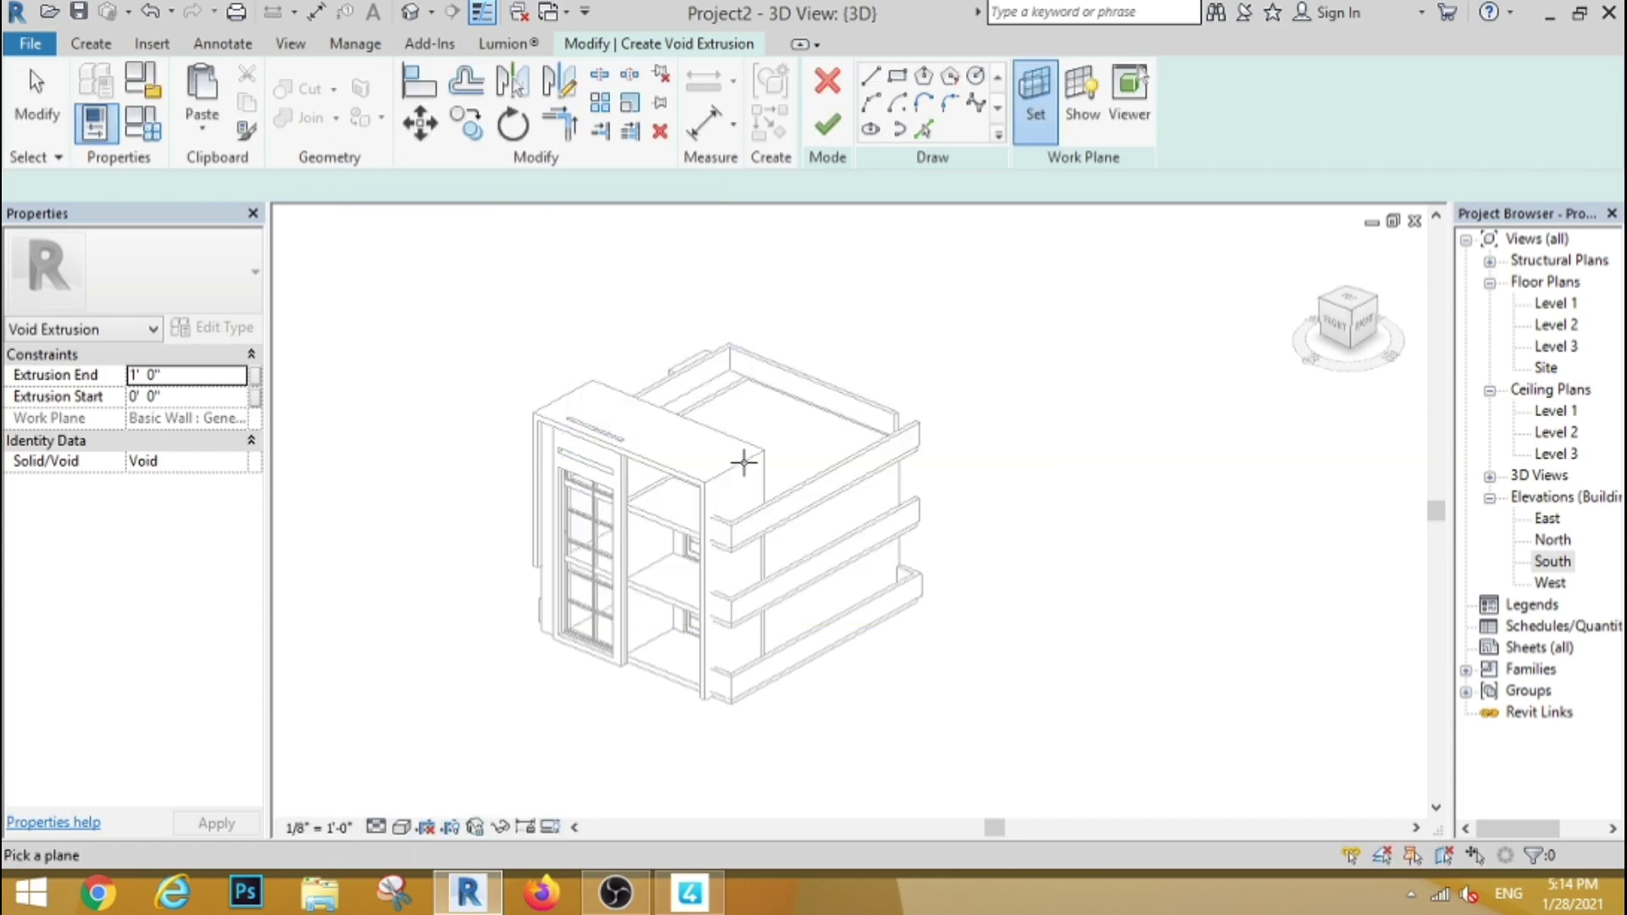
left_click(741, 466)
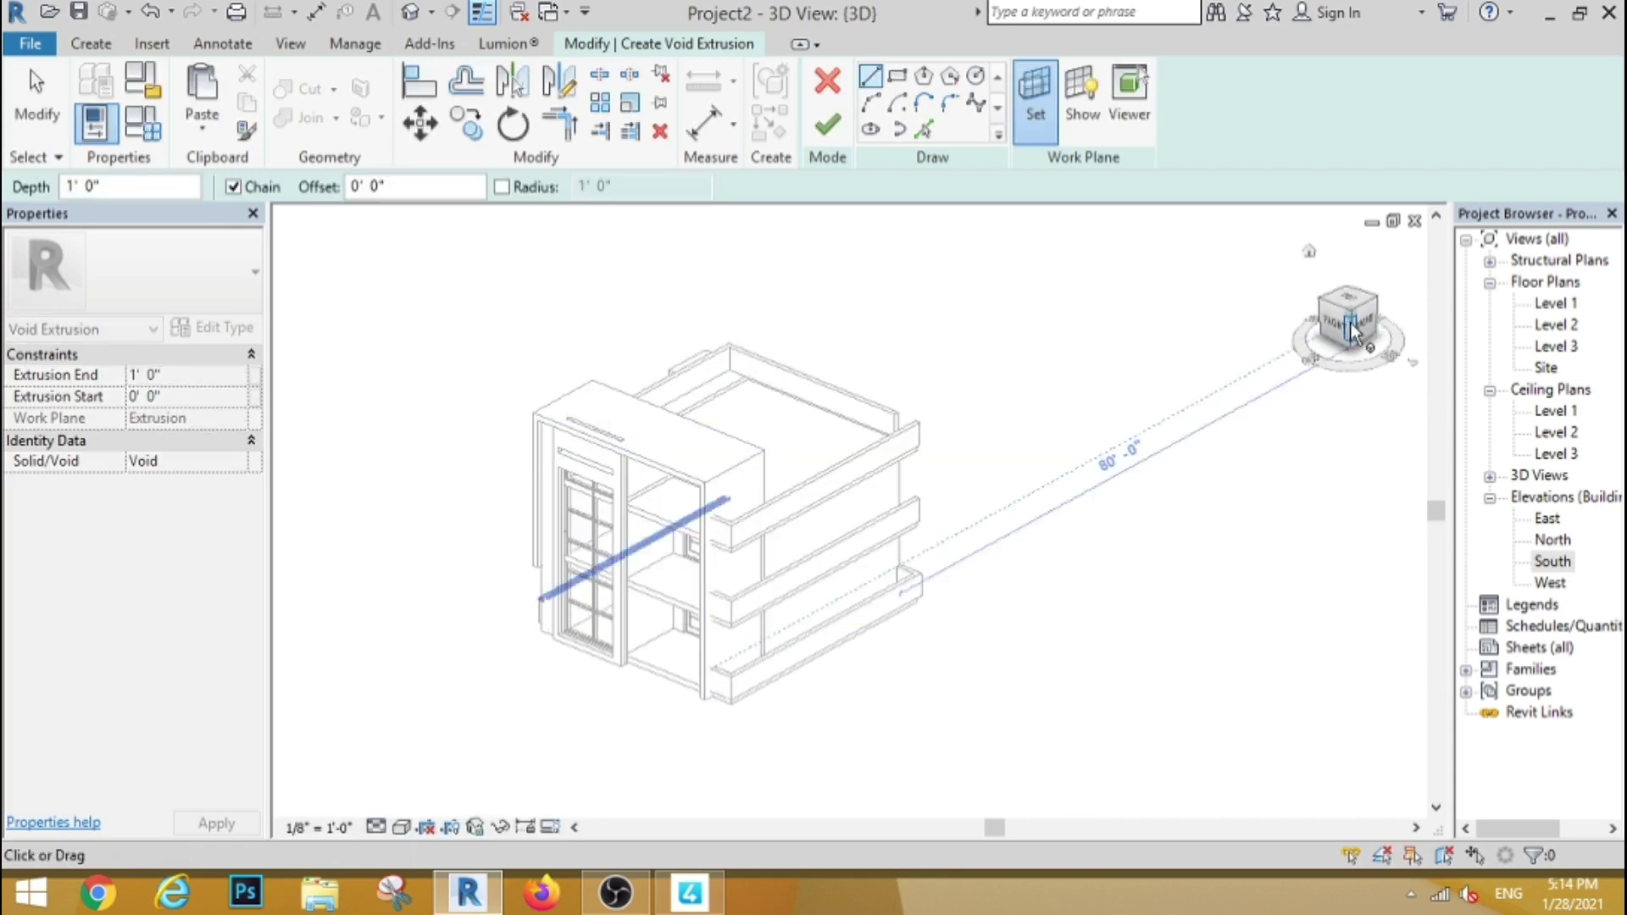
left_click(1363, 329)
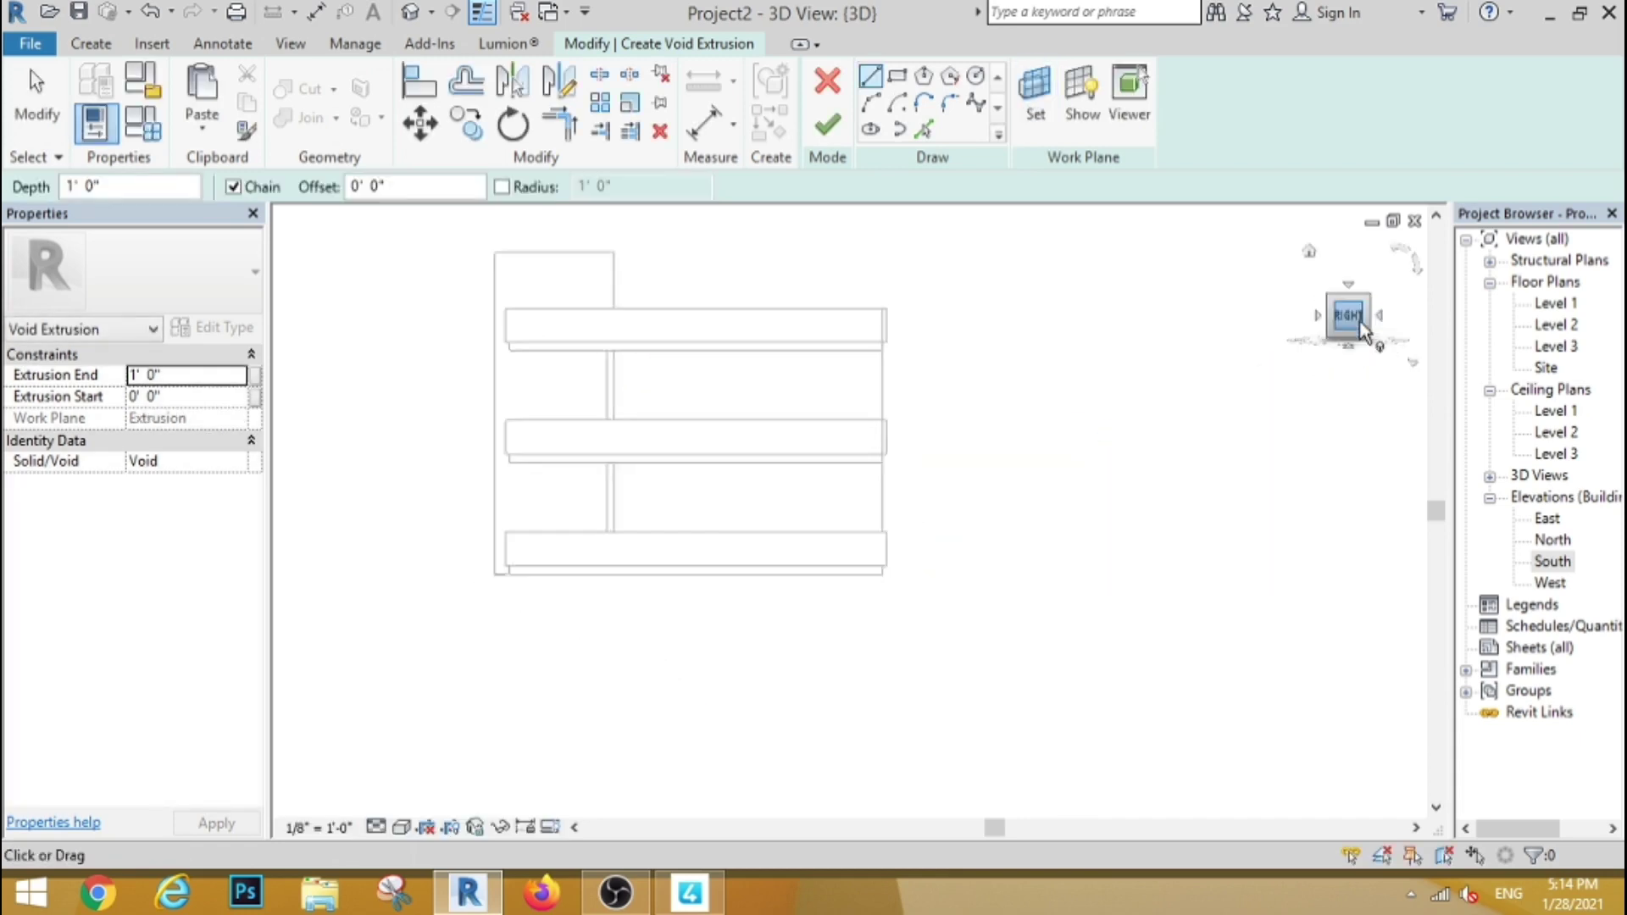
Step: Sketch a tall rectangle in the Right view and finish the 1'-0" deep void
left_click(897, 78)
left_click(773, 349)
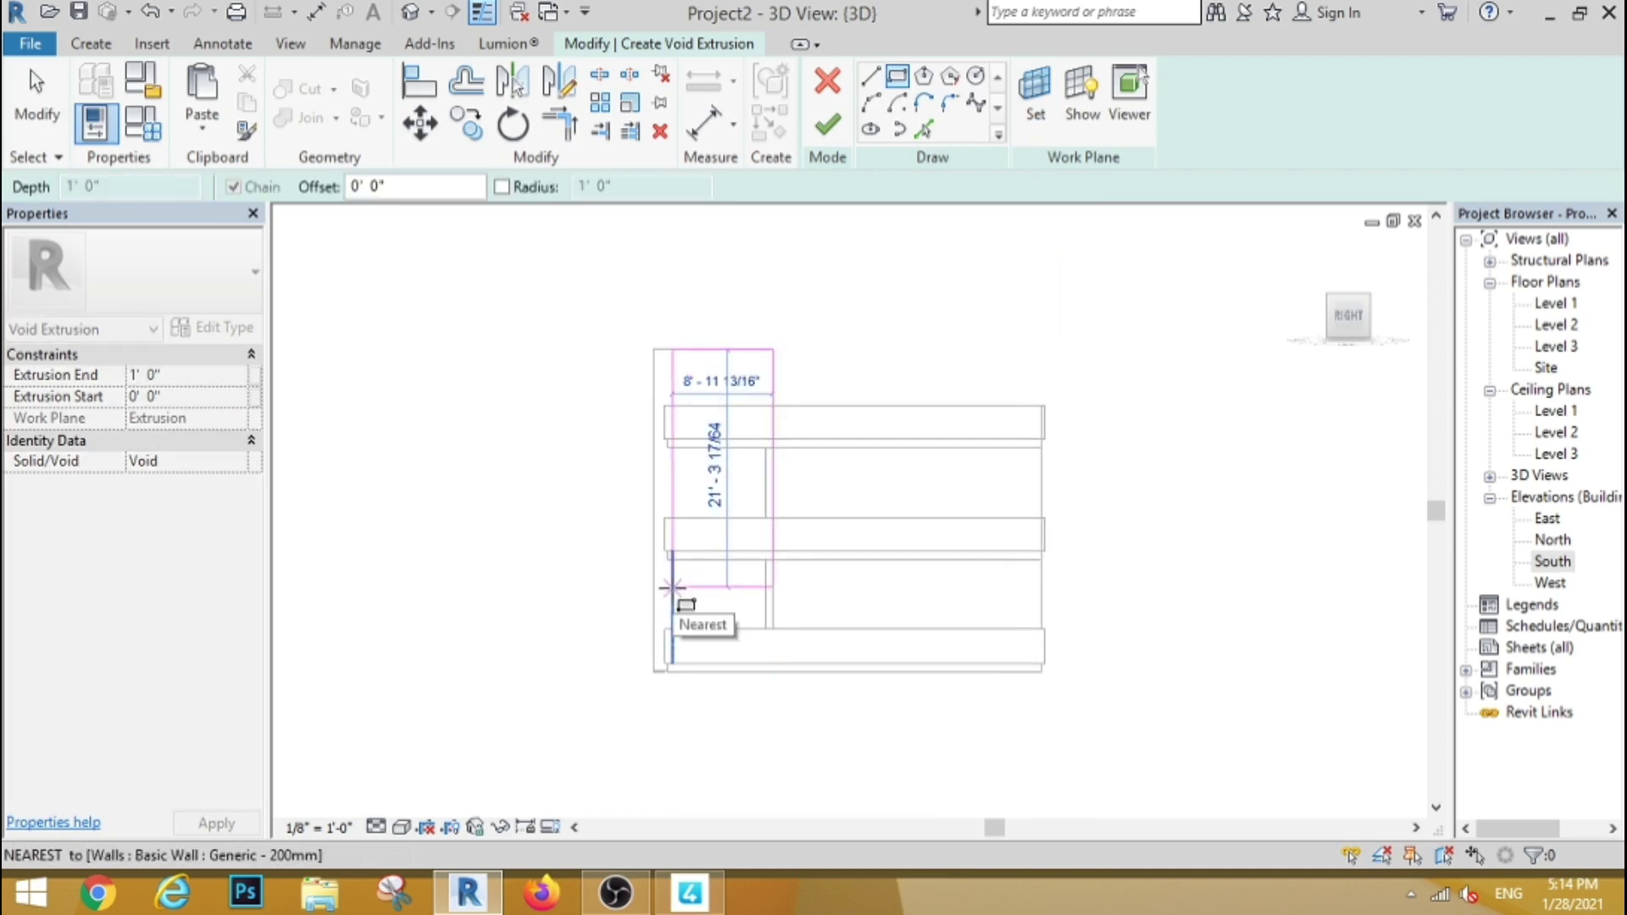
left_click(677, 670)
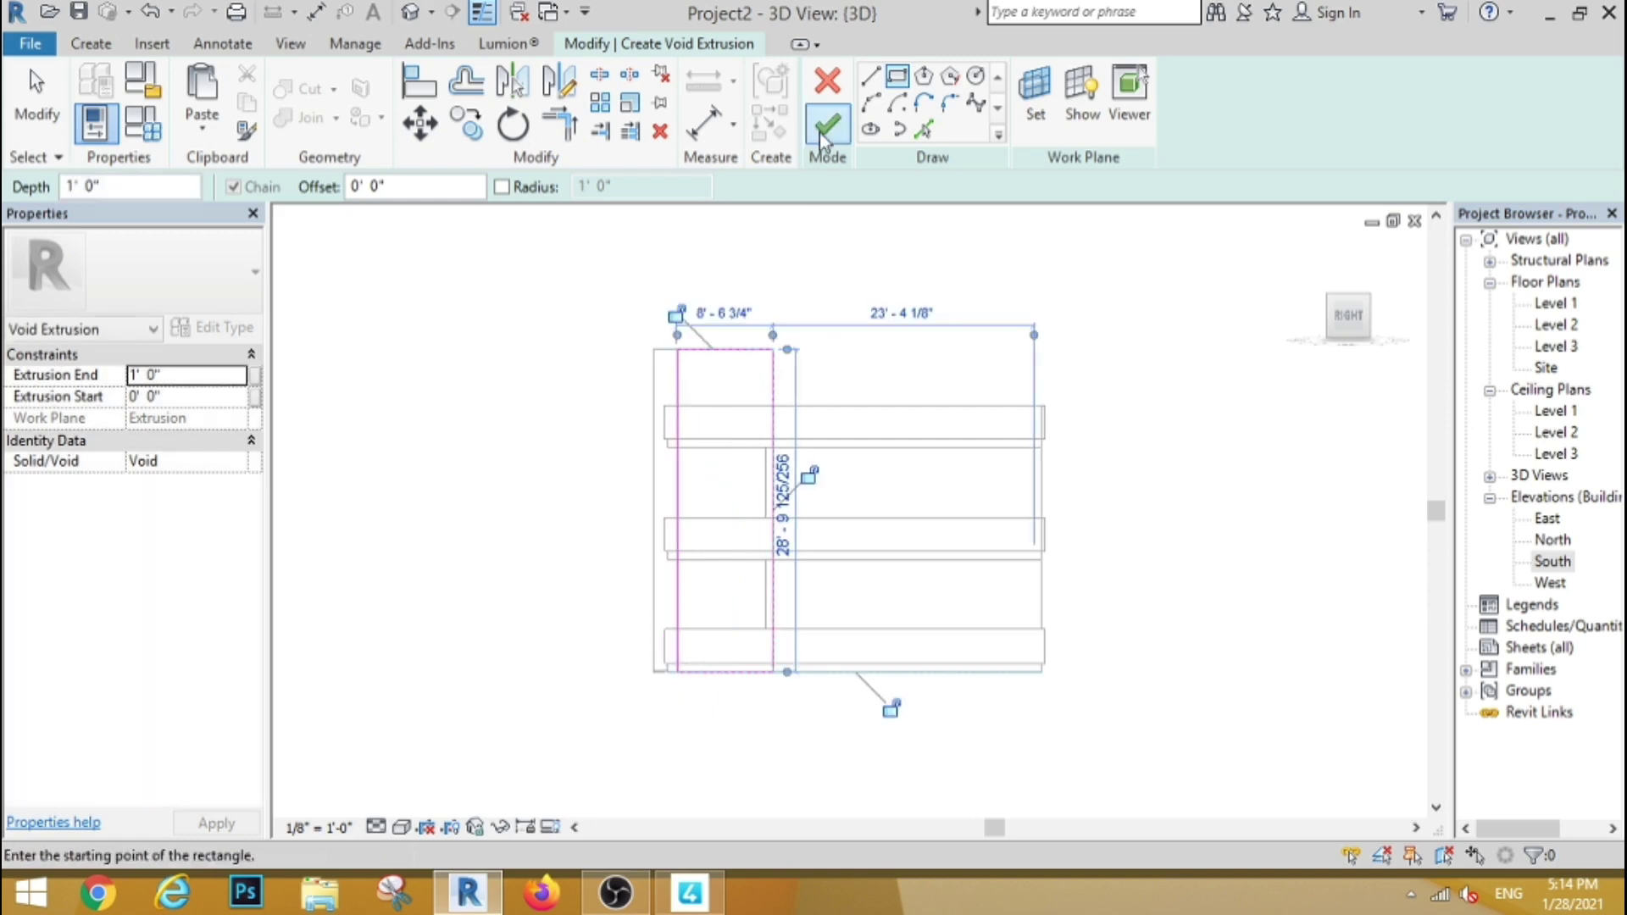
left_click(828, 124)
mouse_move(633, 300)
middle_mouse_down("shift")
mouse_move(774, 519)
mouse_move(930, 465)
mouse_move(897, 407)
middle_mouse_up("shift")
Step: In Front view, stretch the void extrusion back to the wall, about 12' 10 121/128" deep
left_click(897, 407)
left_click(726, 373)
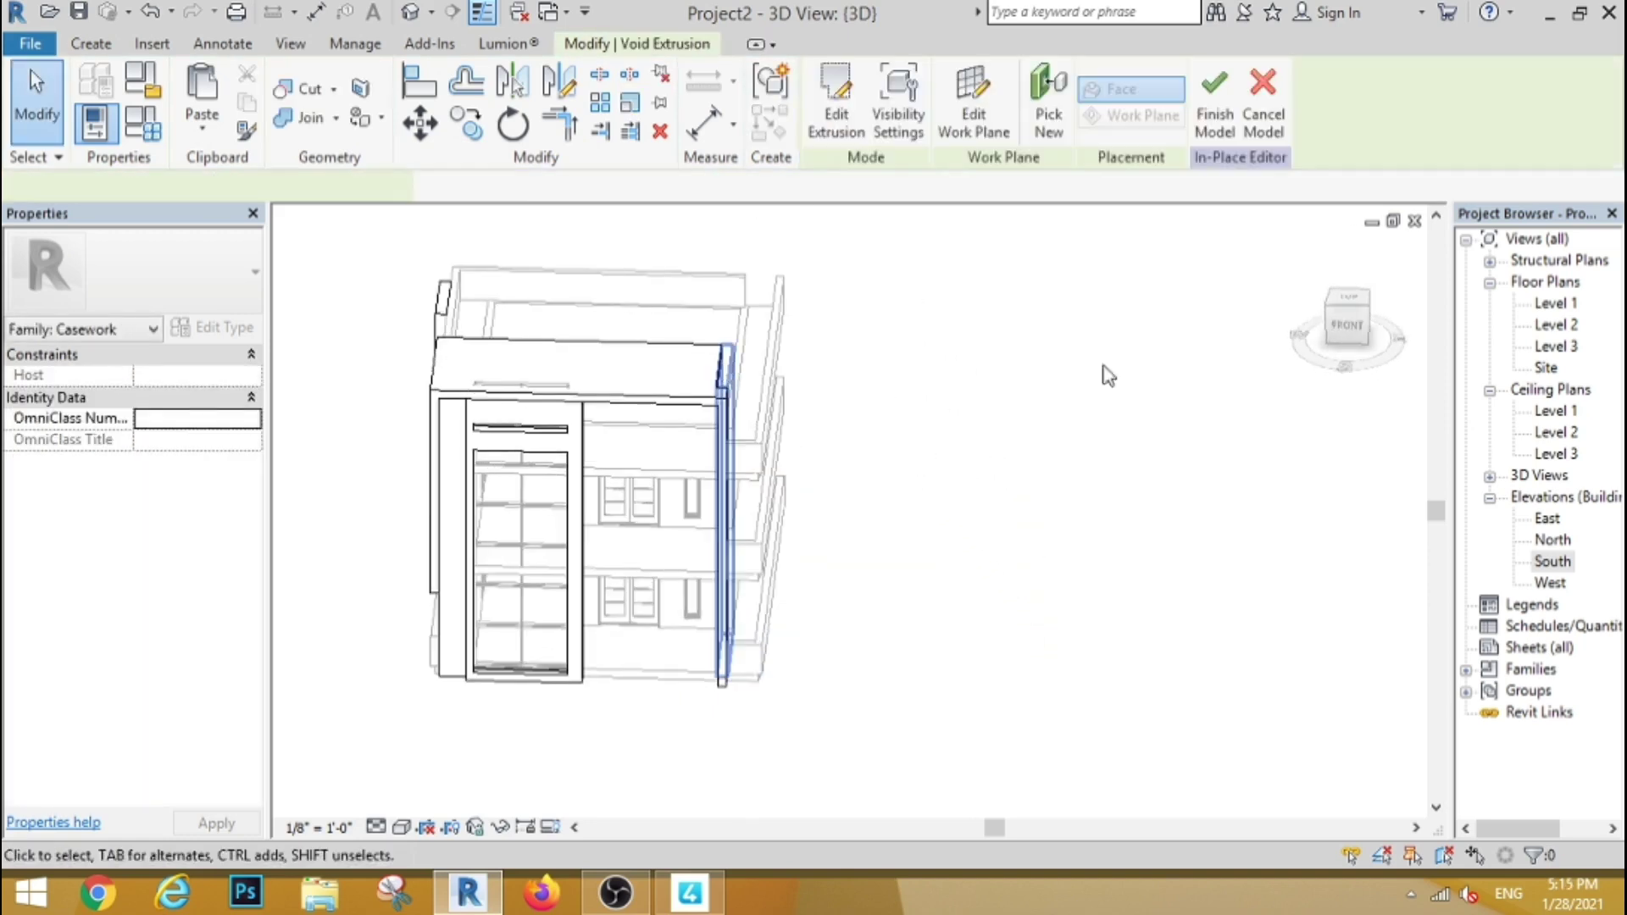
left_click(1344, 329)
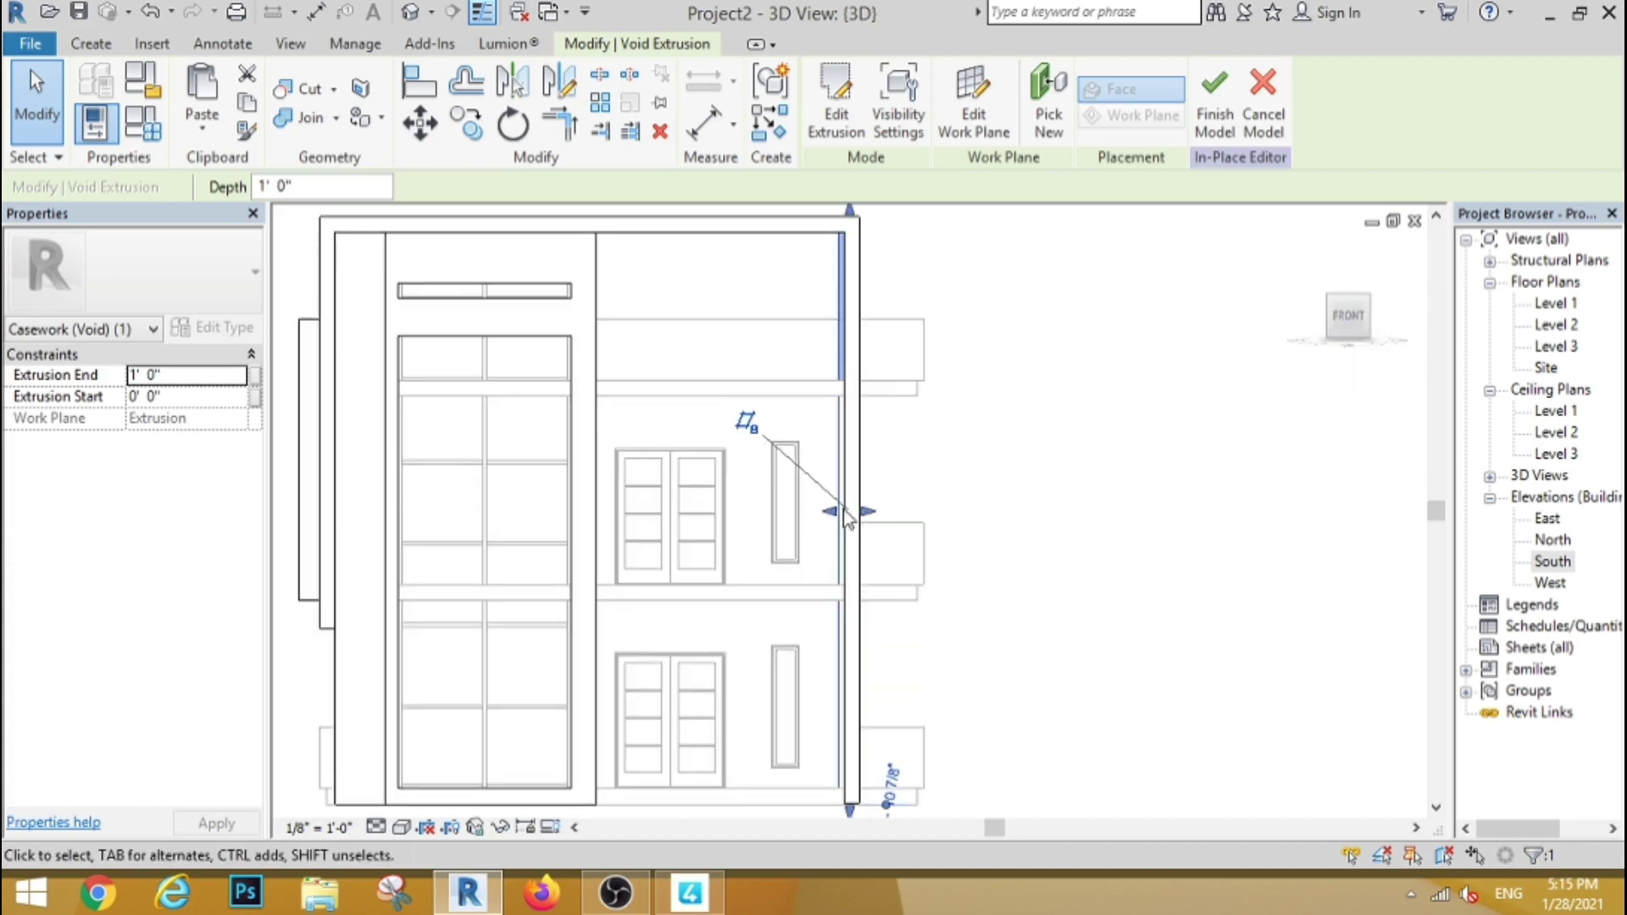
left_click_drag(832, 517, 600, 521)
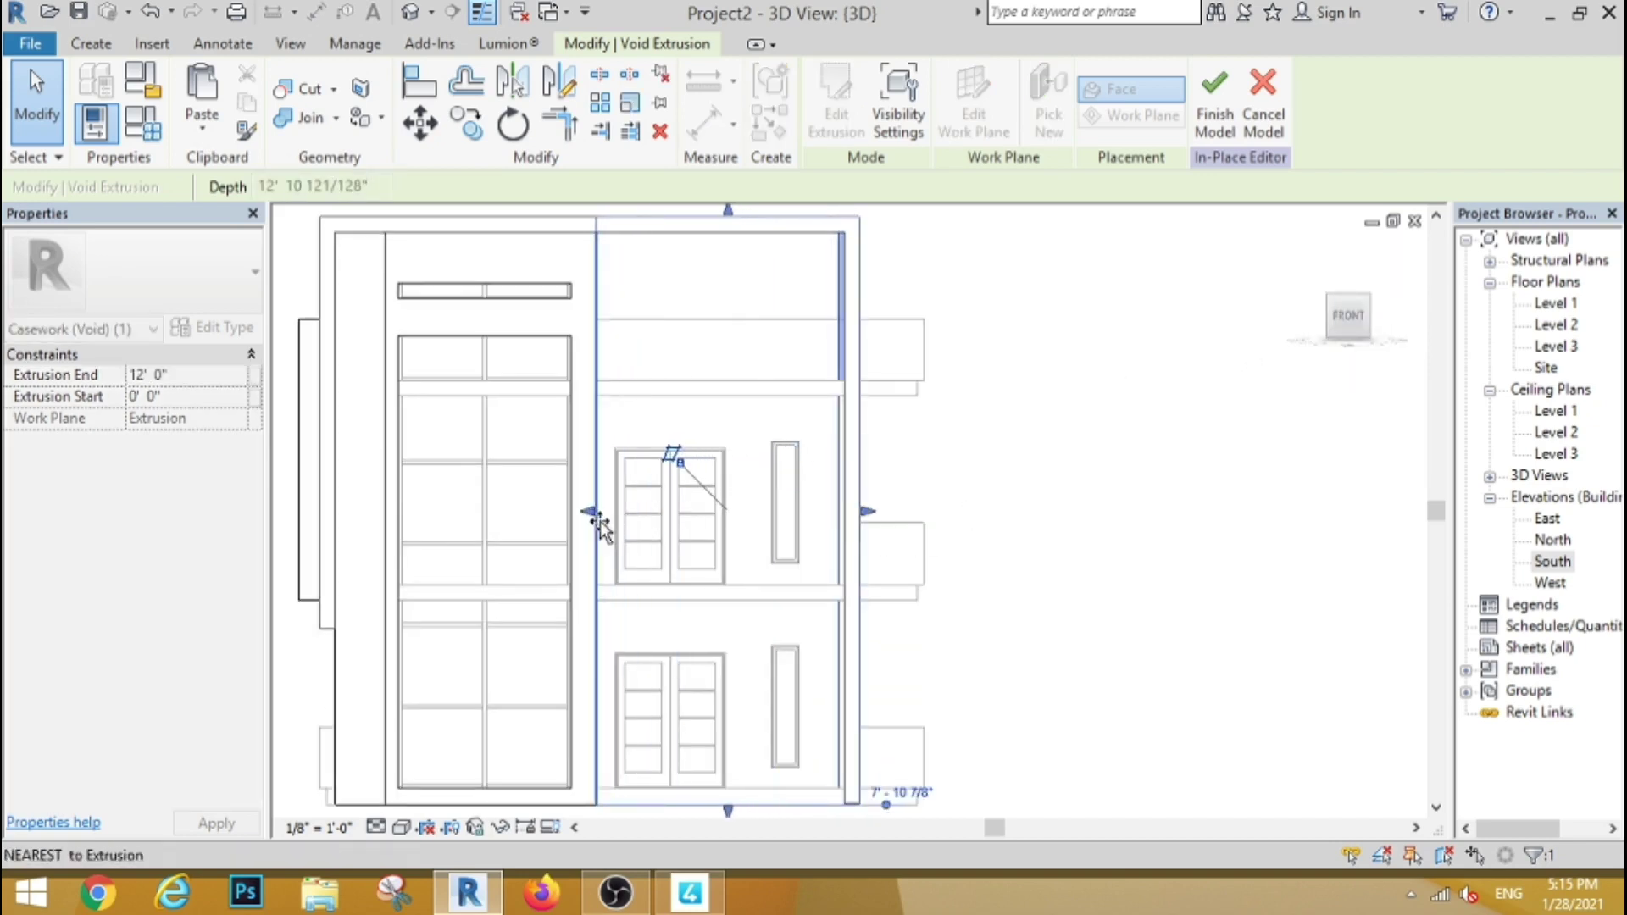
left_click(936, 419)
Step: Cut the void out of the façade panel with Cut Geometry, leaving a thin frame
middle_click_drag(1064, 491, 852, 606, "shift")
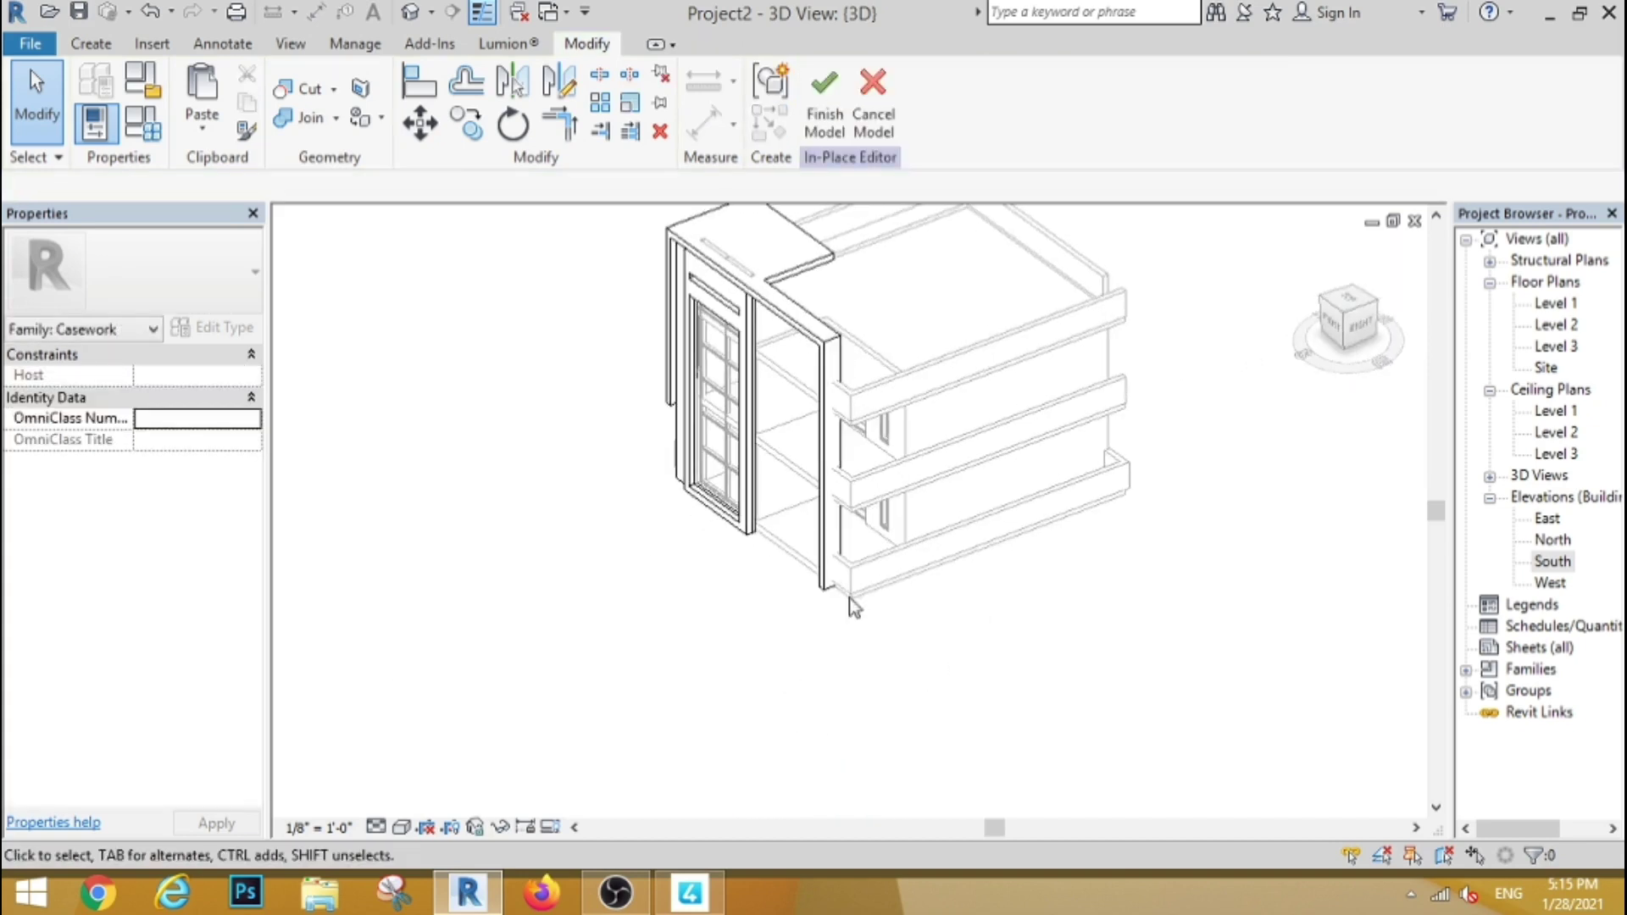
left_click(818, 266)
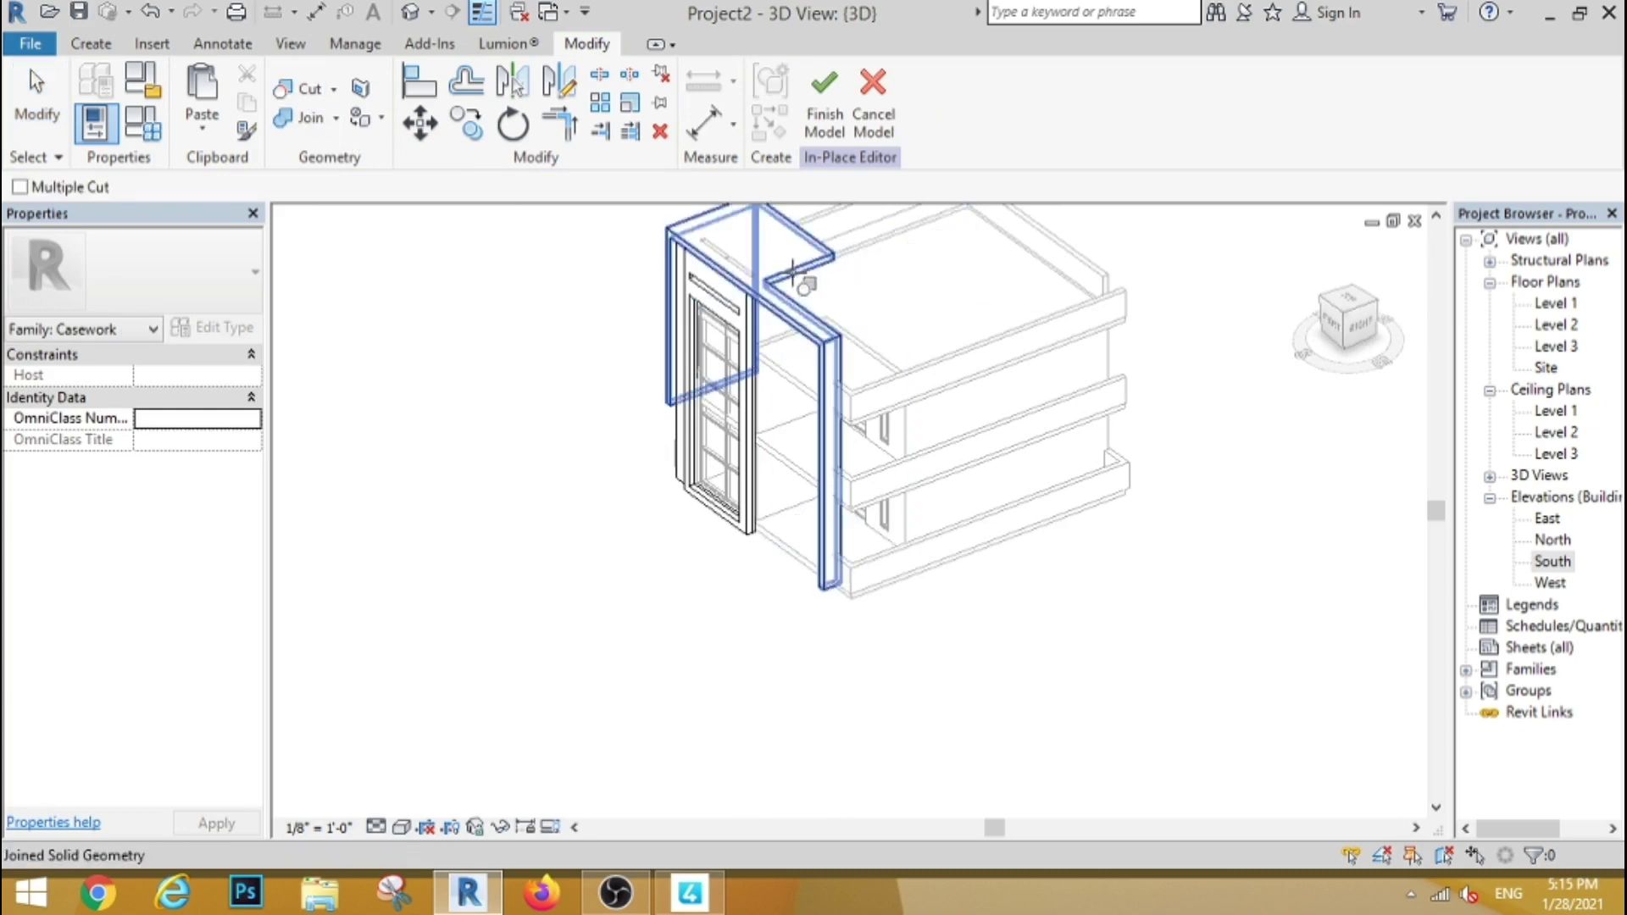
left_click(754, 324)
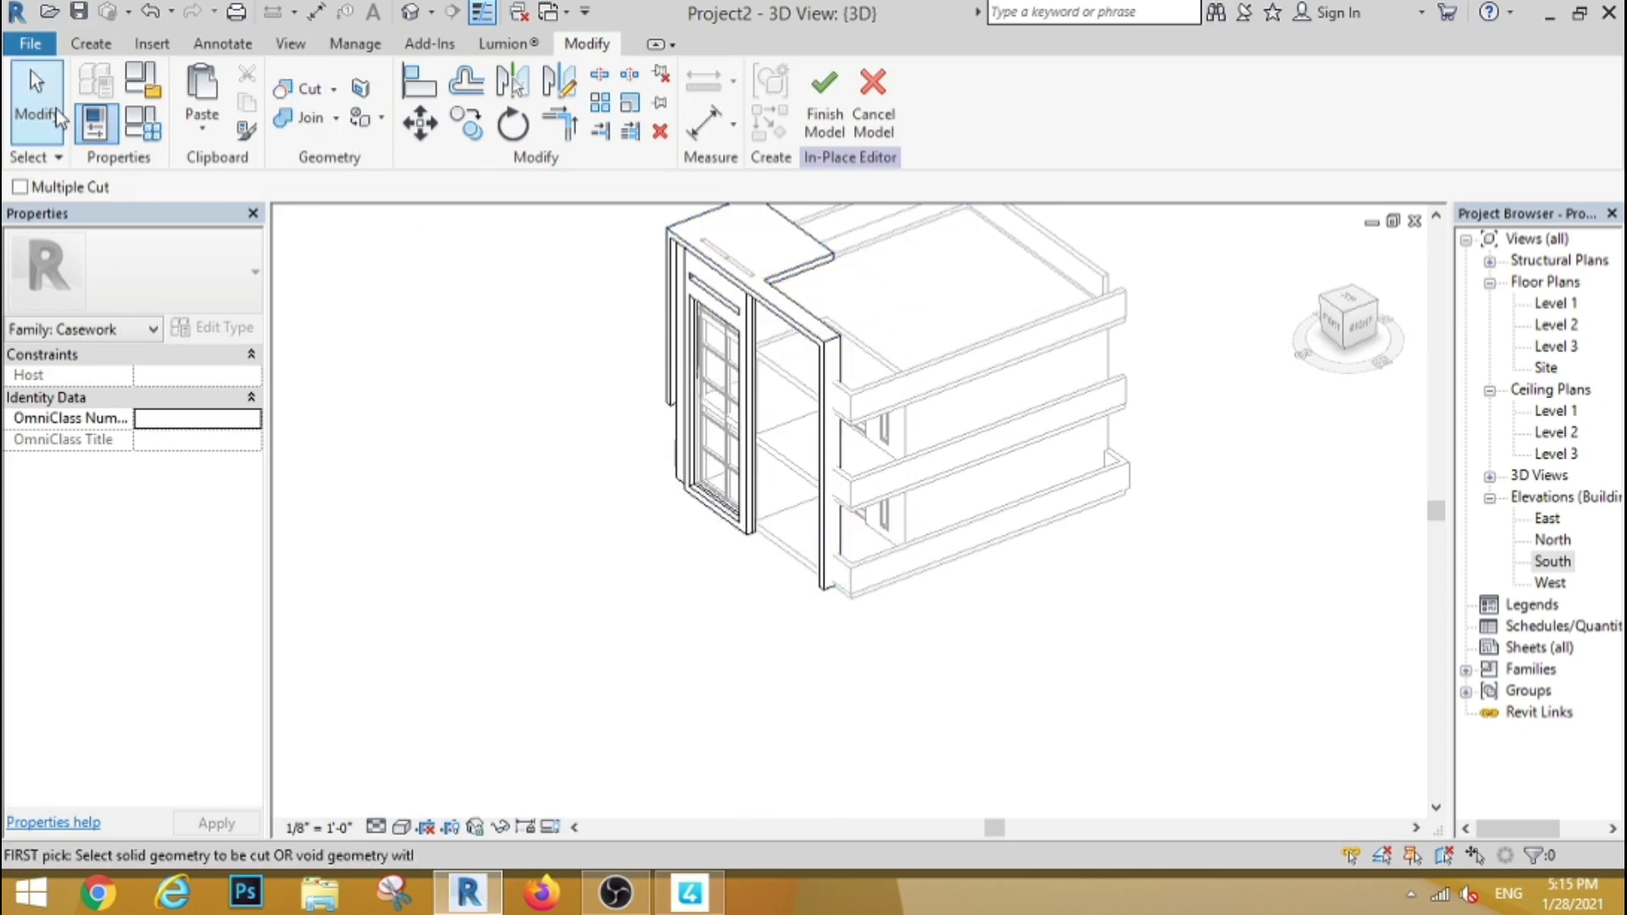
Step: Turn the house to a straight FRONT view and bring up the form-creation tools
left_click(1331, 332)
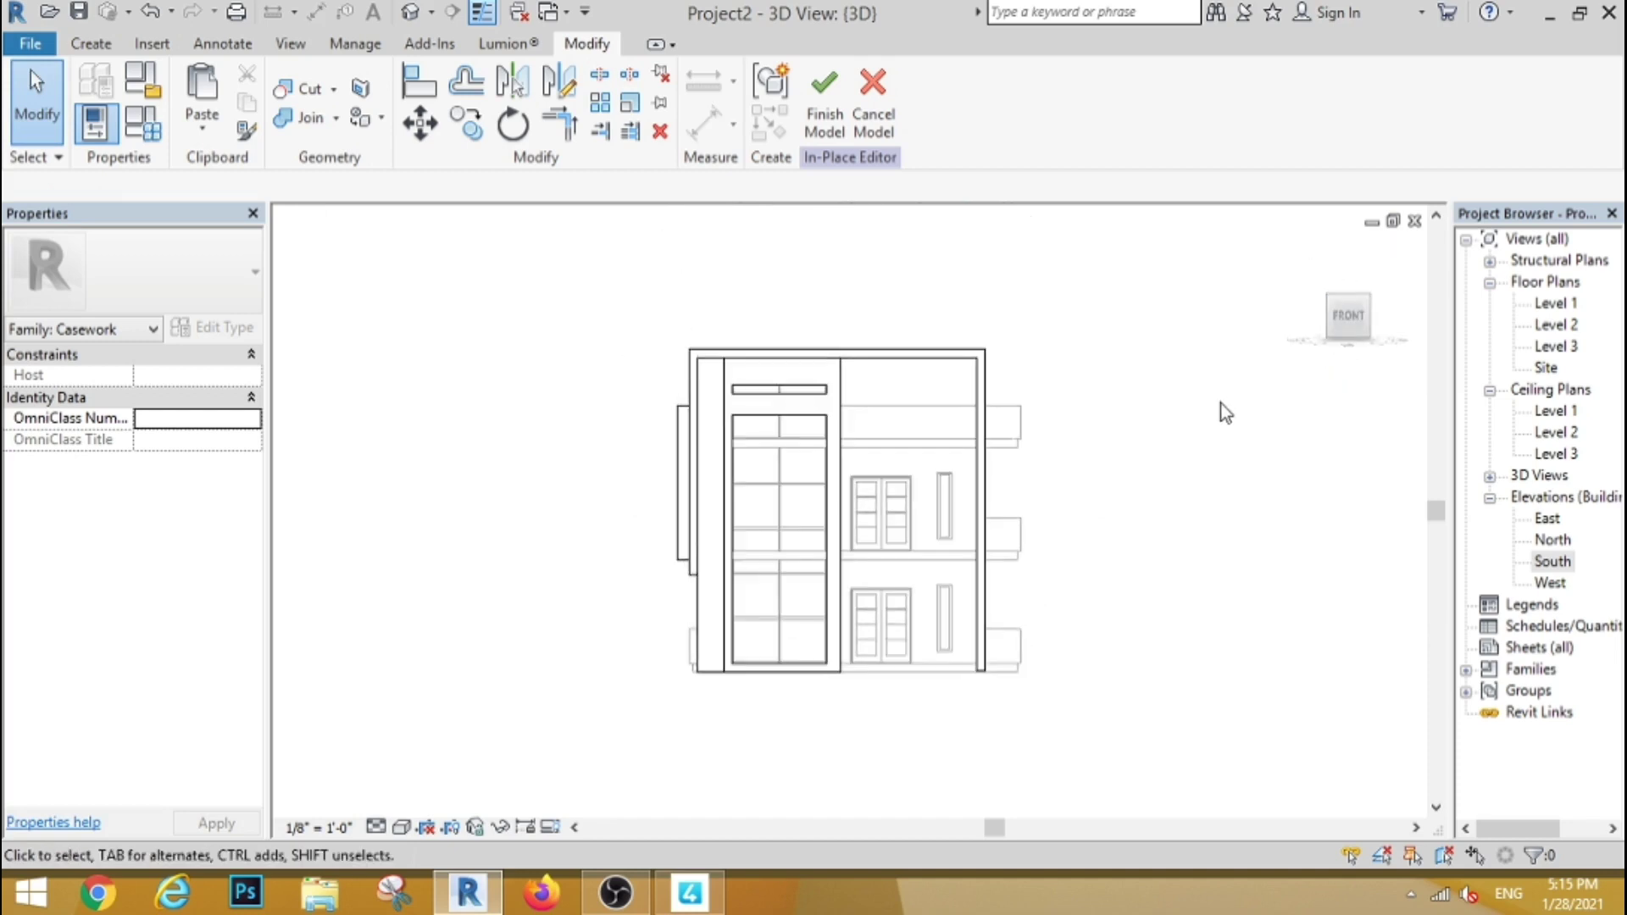
mouse_move(1153, 462)
middle_mouse_down("shift")
mouse_move(1262, 574)
mouse_move(1333, 451)
middle_mouse_up("shift")
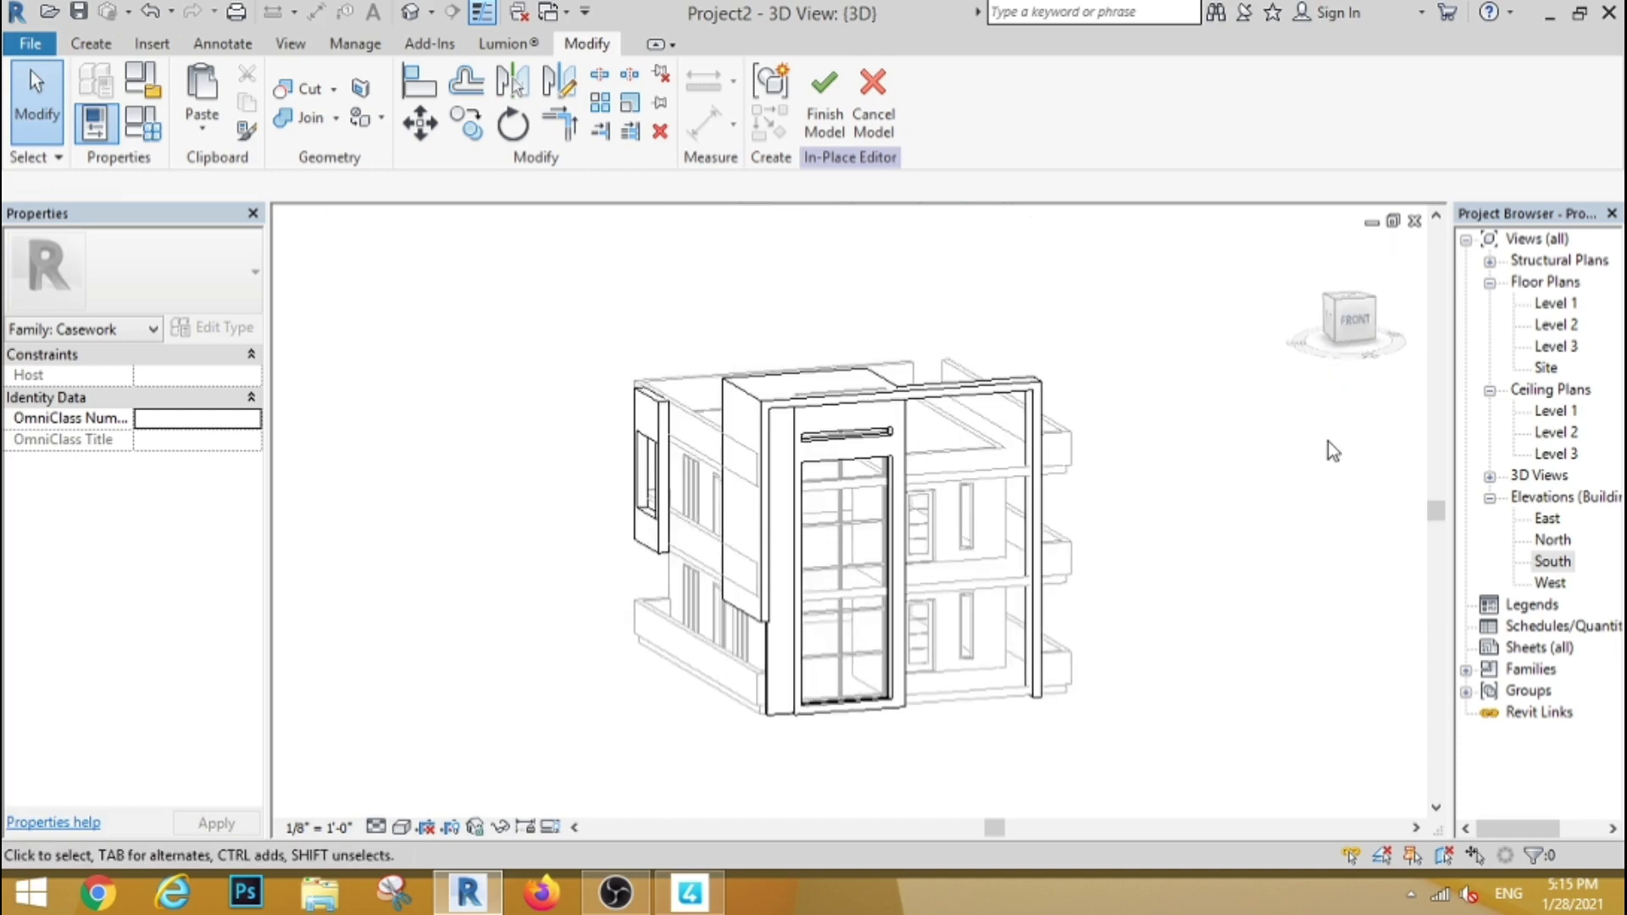
left_click(1357, 322)
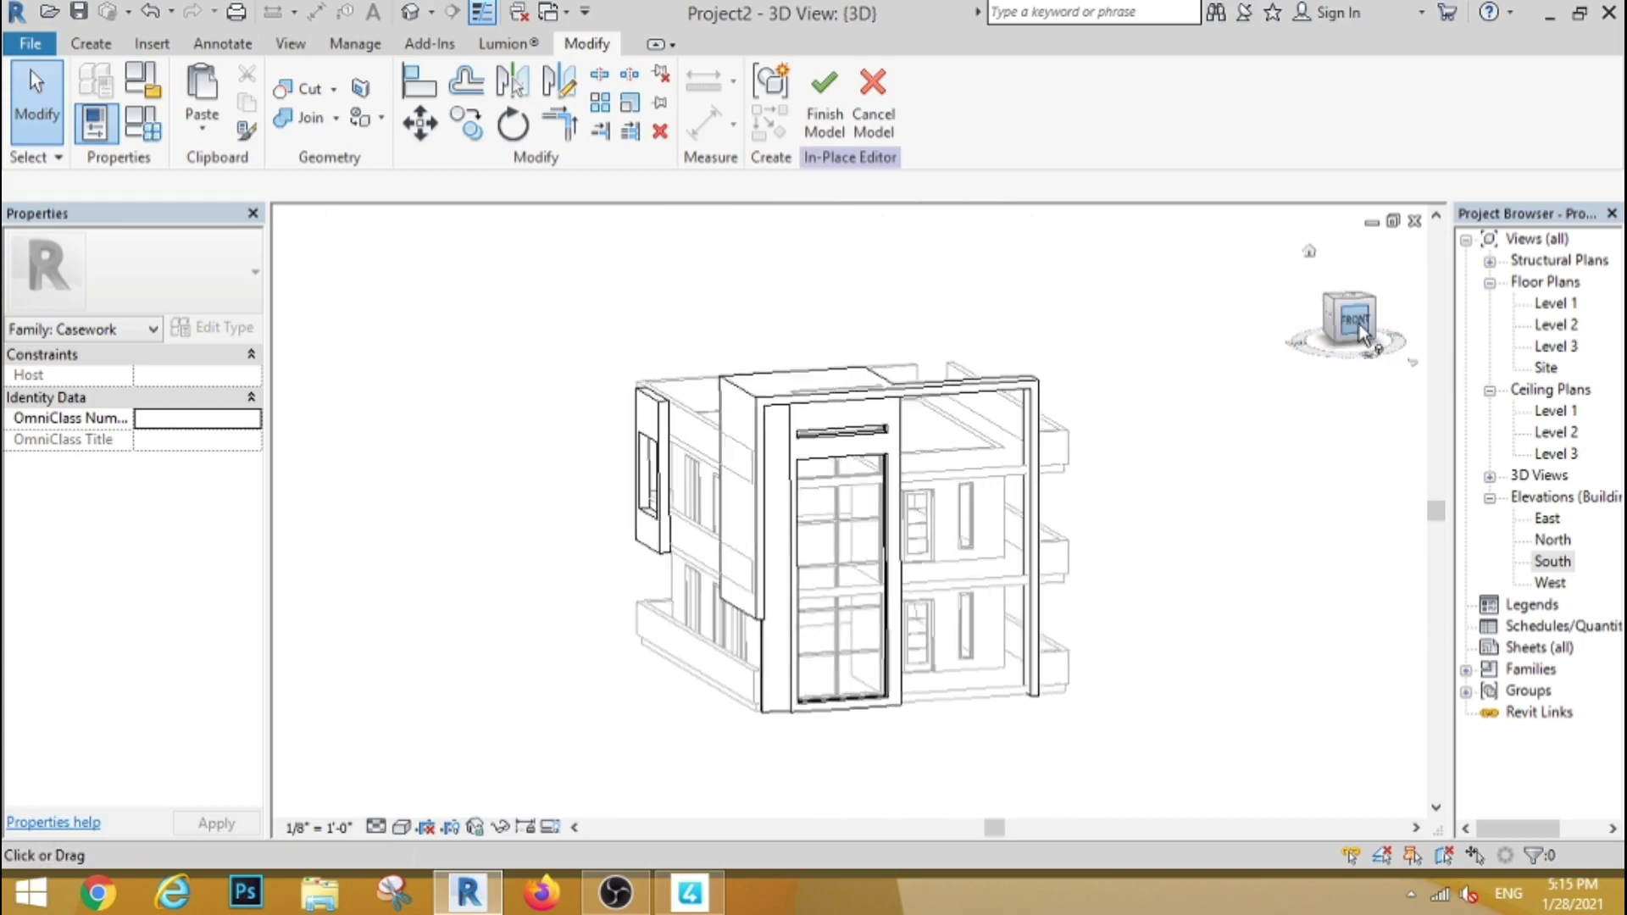
left_click(90, 44)
Step: Sketch a band rectangle across the façade's right bay on the reference plane work plane
left_click(207, 85)
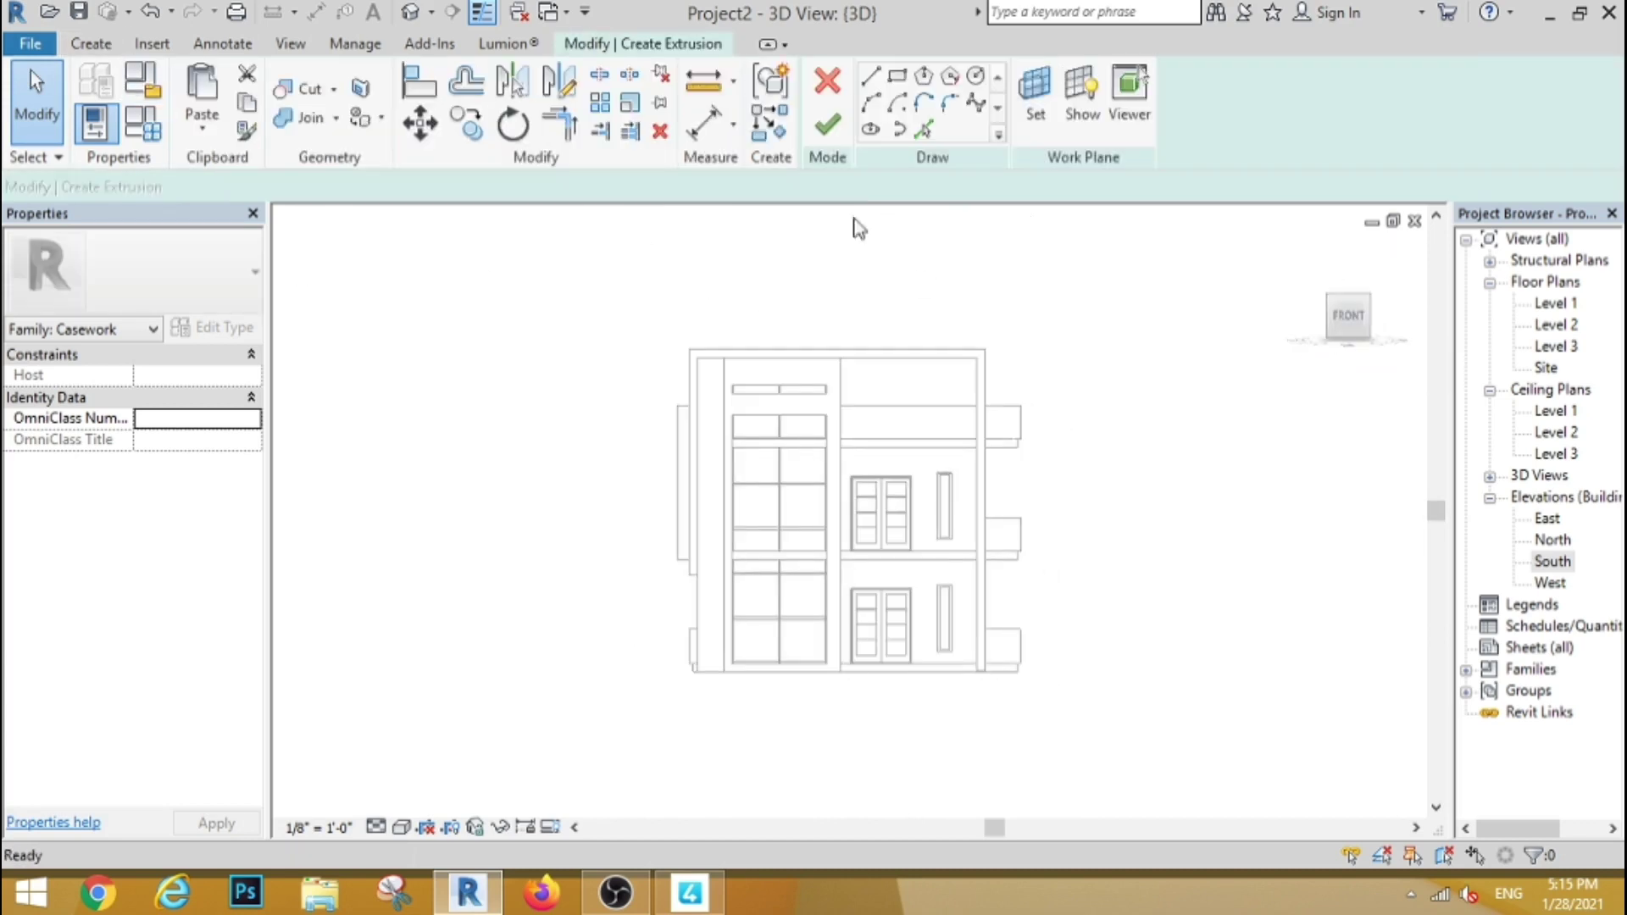
left_click(1036, 102)
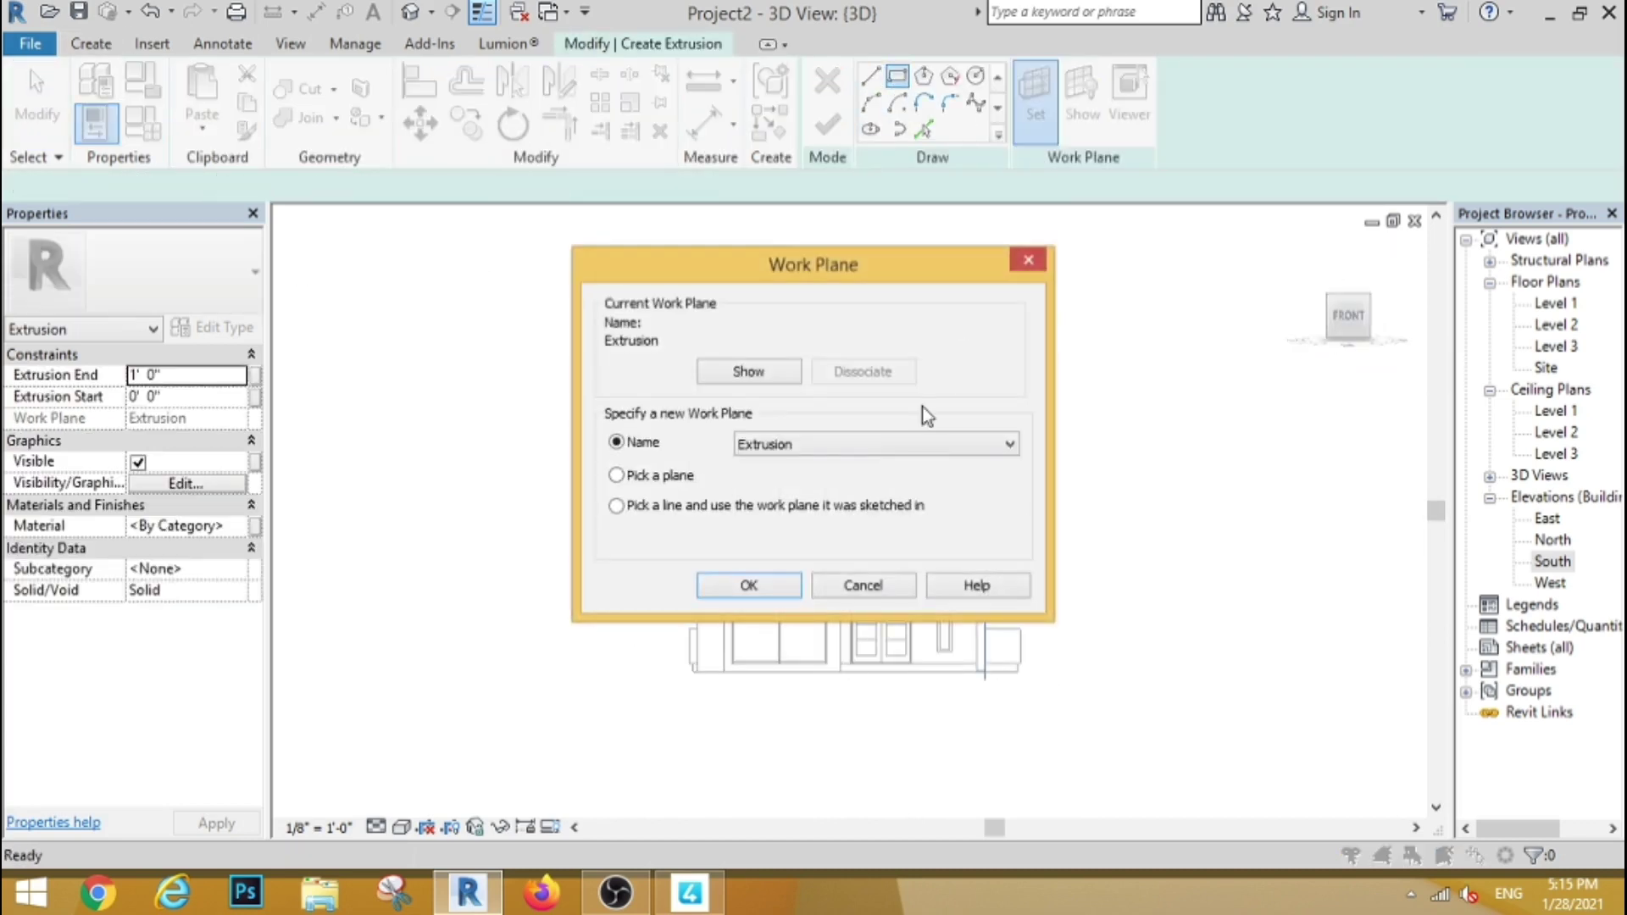
left_click(872, 447)
left_click(822, 530)
left_click(748, 585)
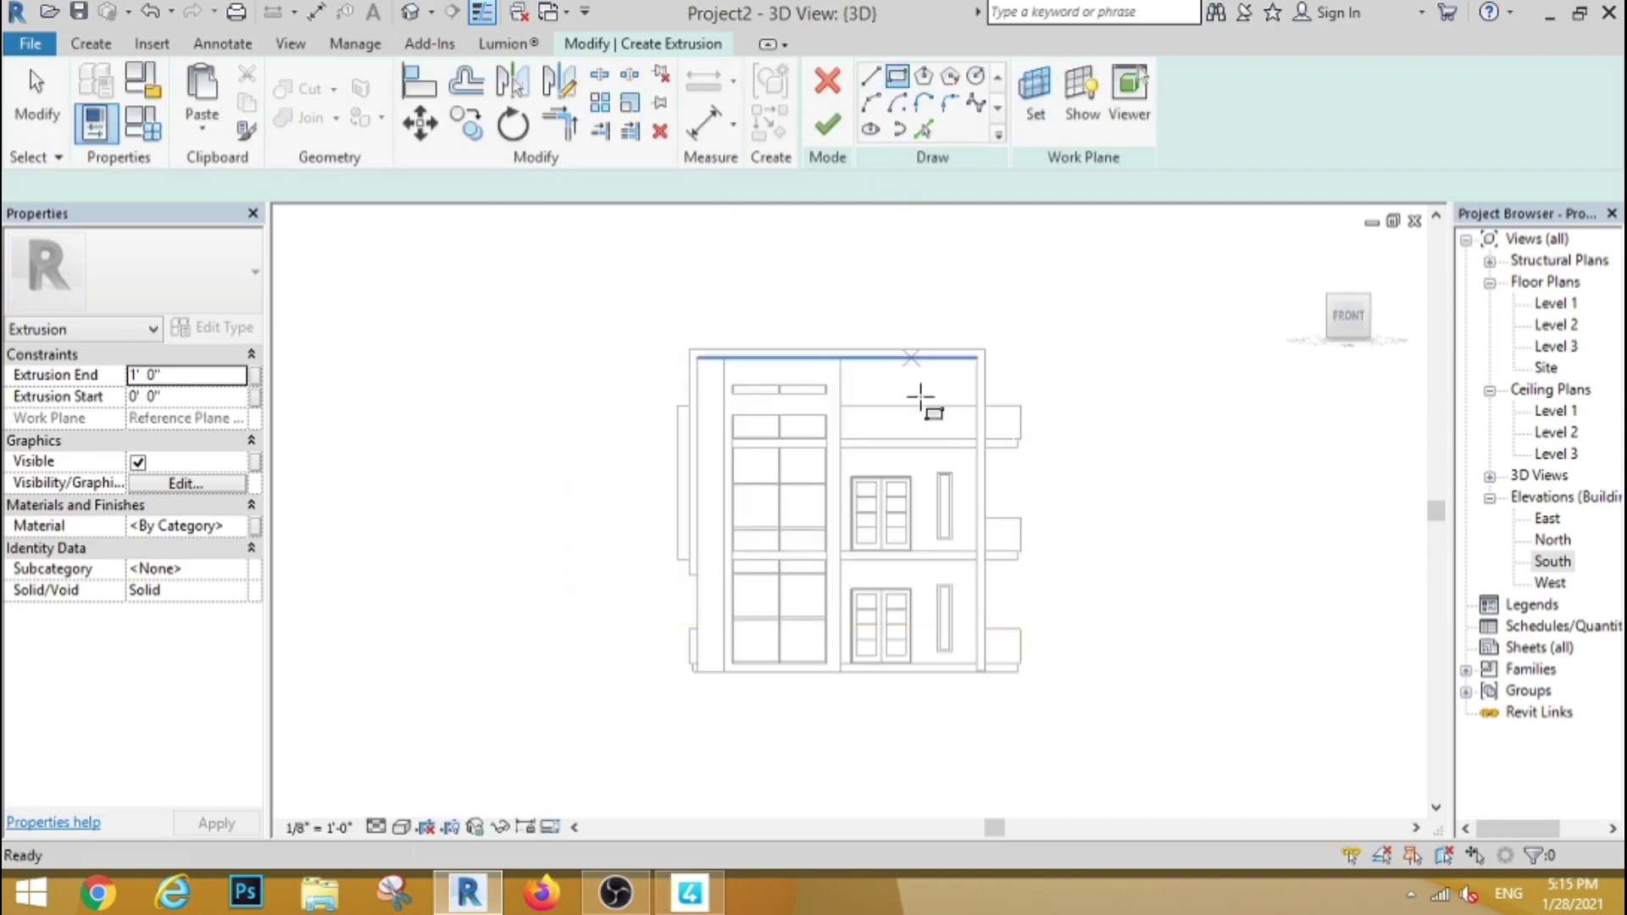
scroll(964, 570, "up", 5)
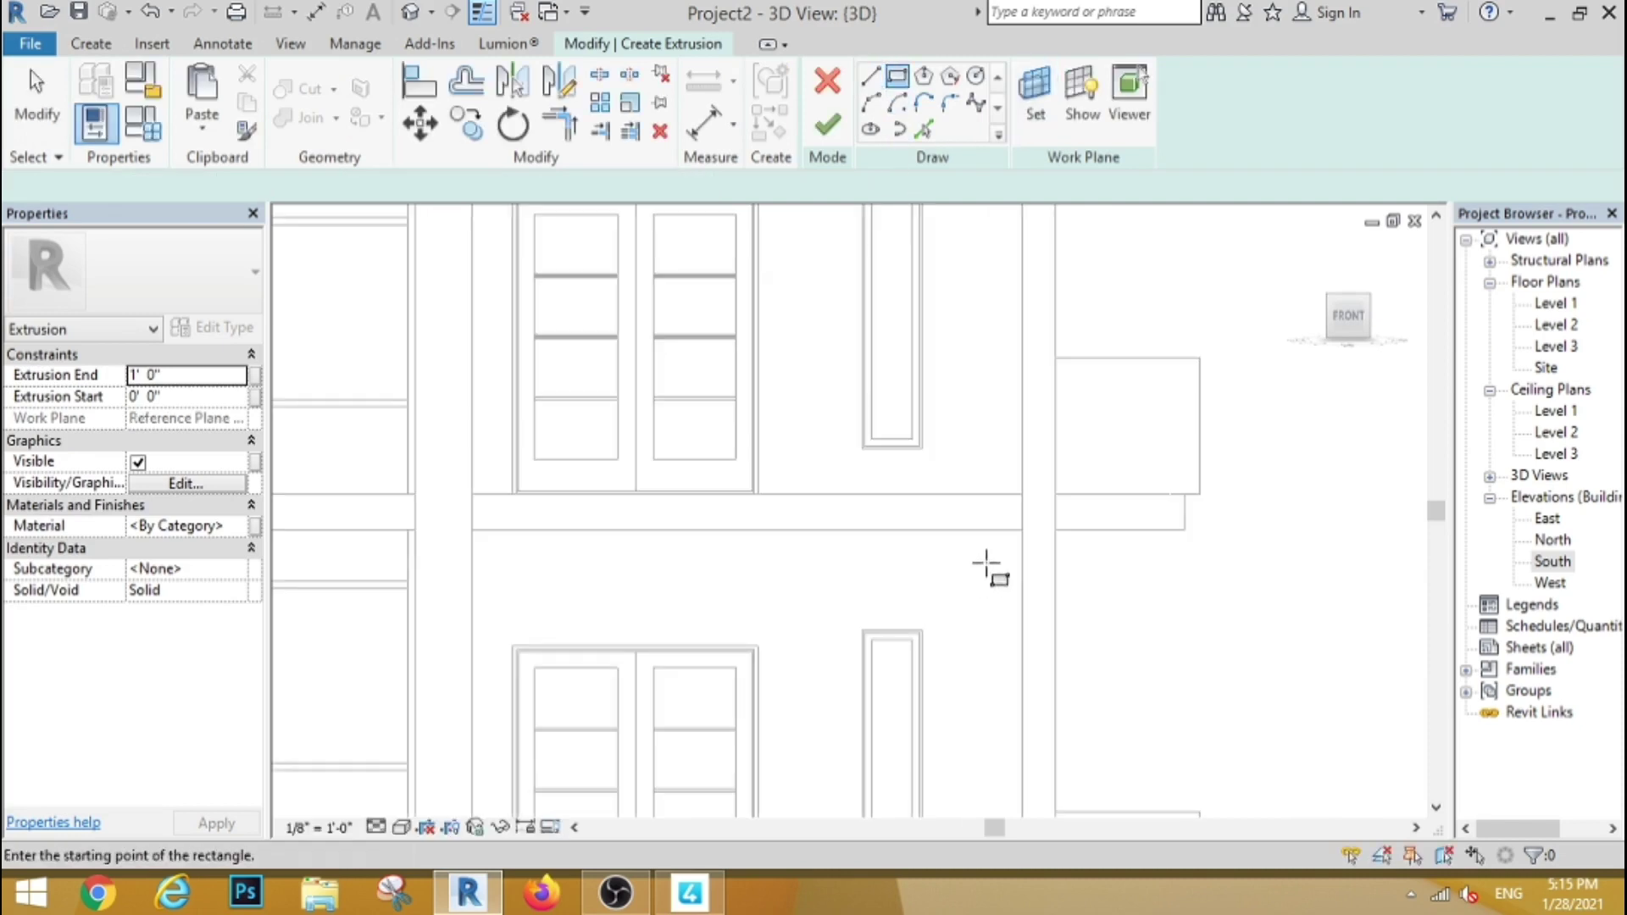
left_click(1023, 529)
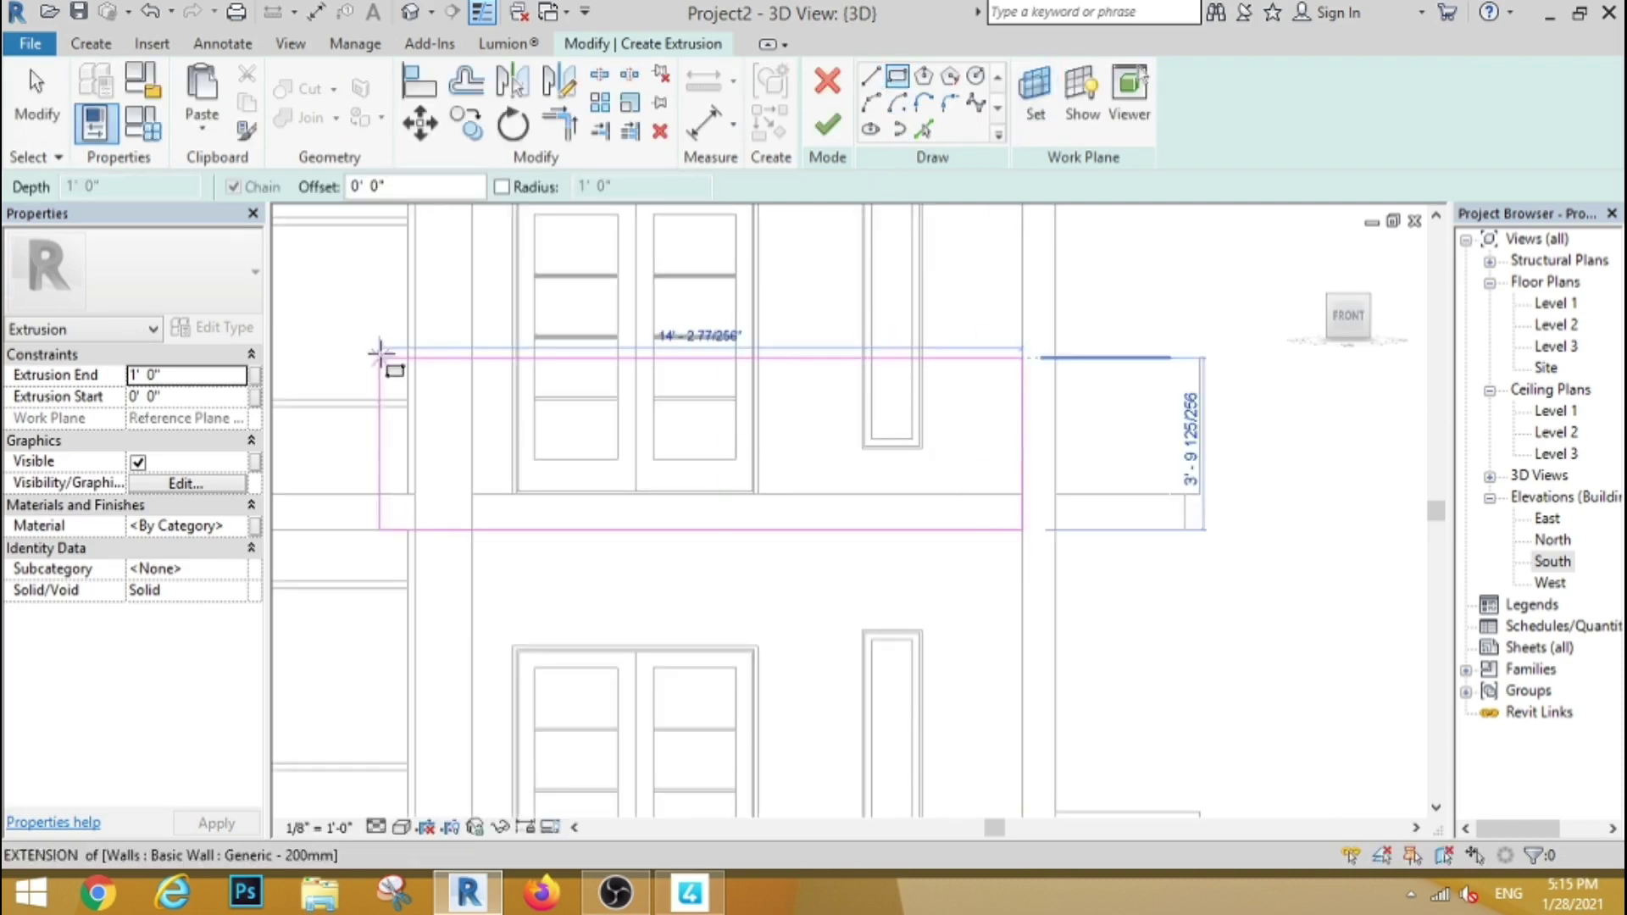
left_click(471, 407)
key("Escape")
key("Escape")
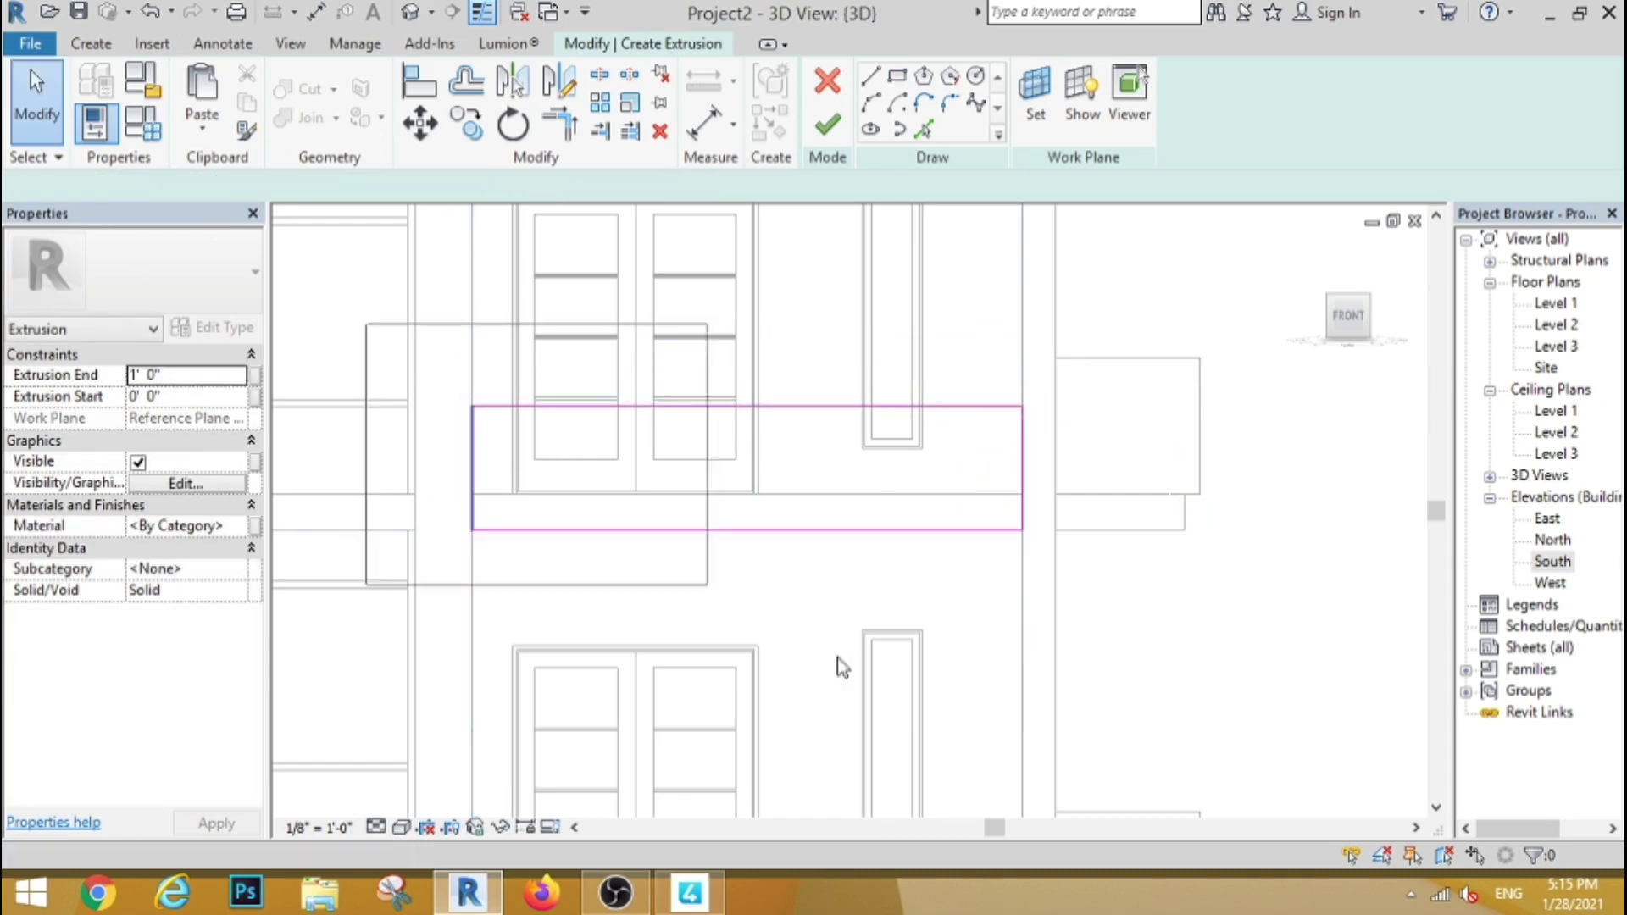
Step: Copy the band rectangle 10'-0" higher and finish to create both band extrusions
left_click(466, 123)
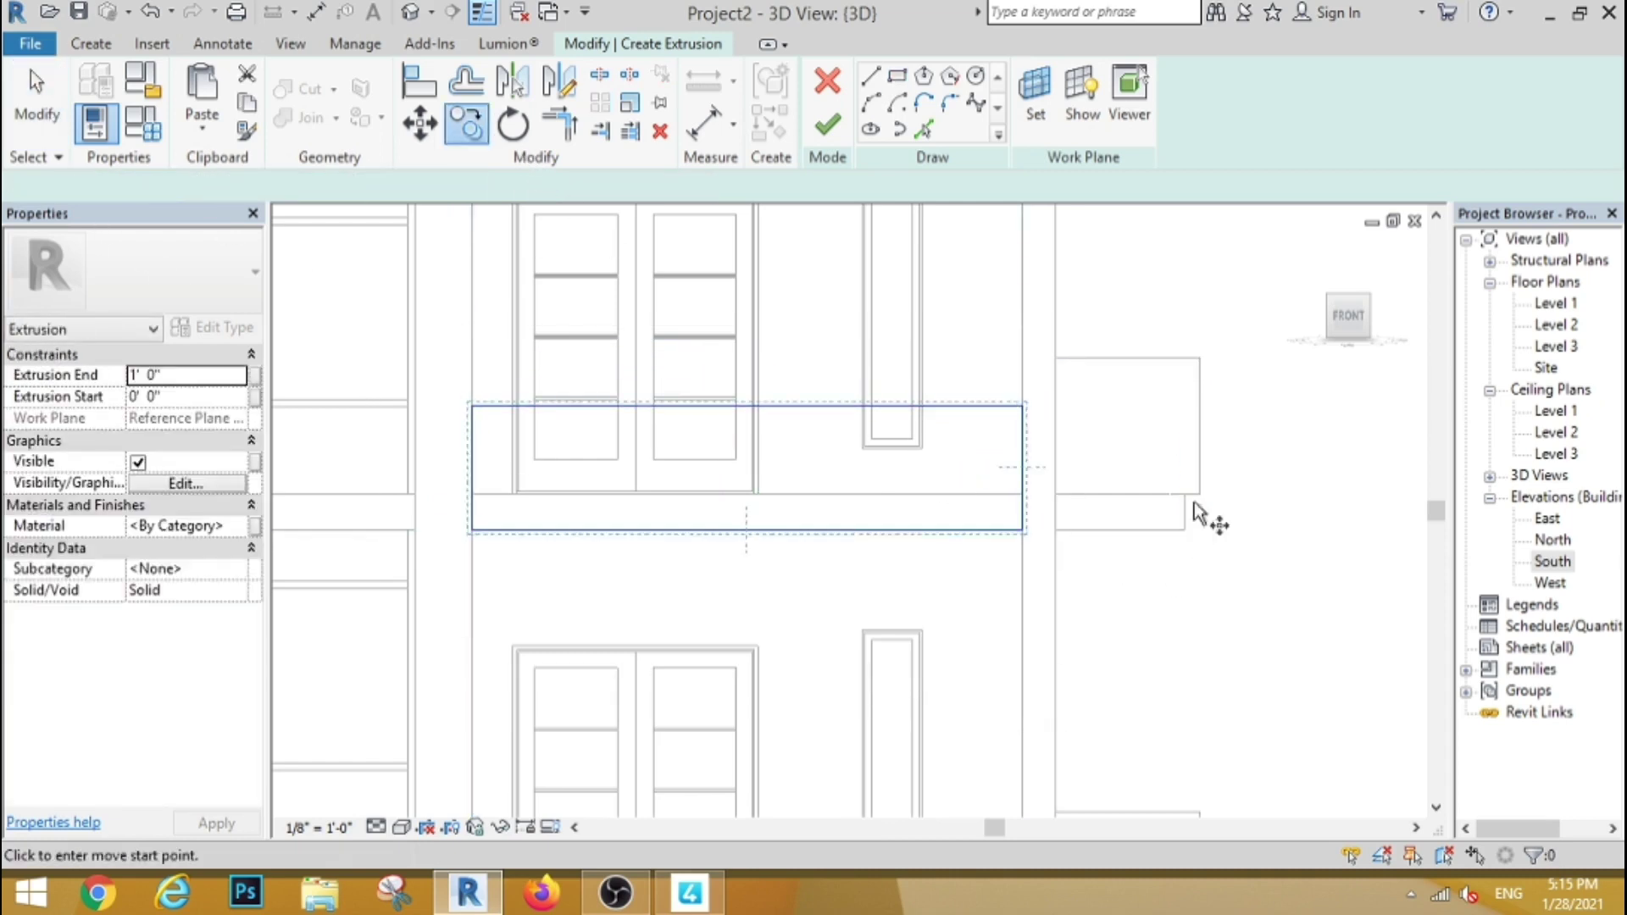
scroll(1102, 462, "down", 3)
scroll(1117, 477, "down", 2)
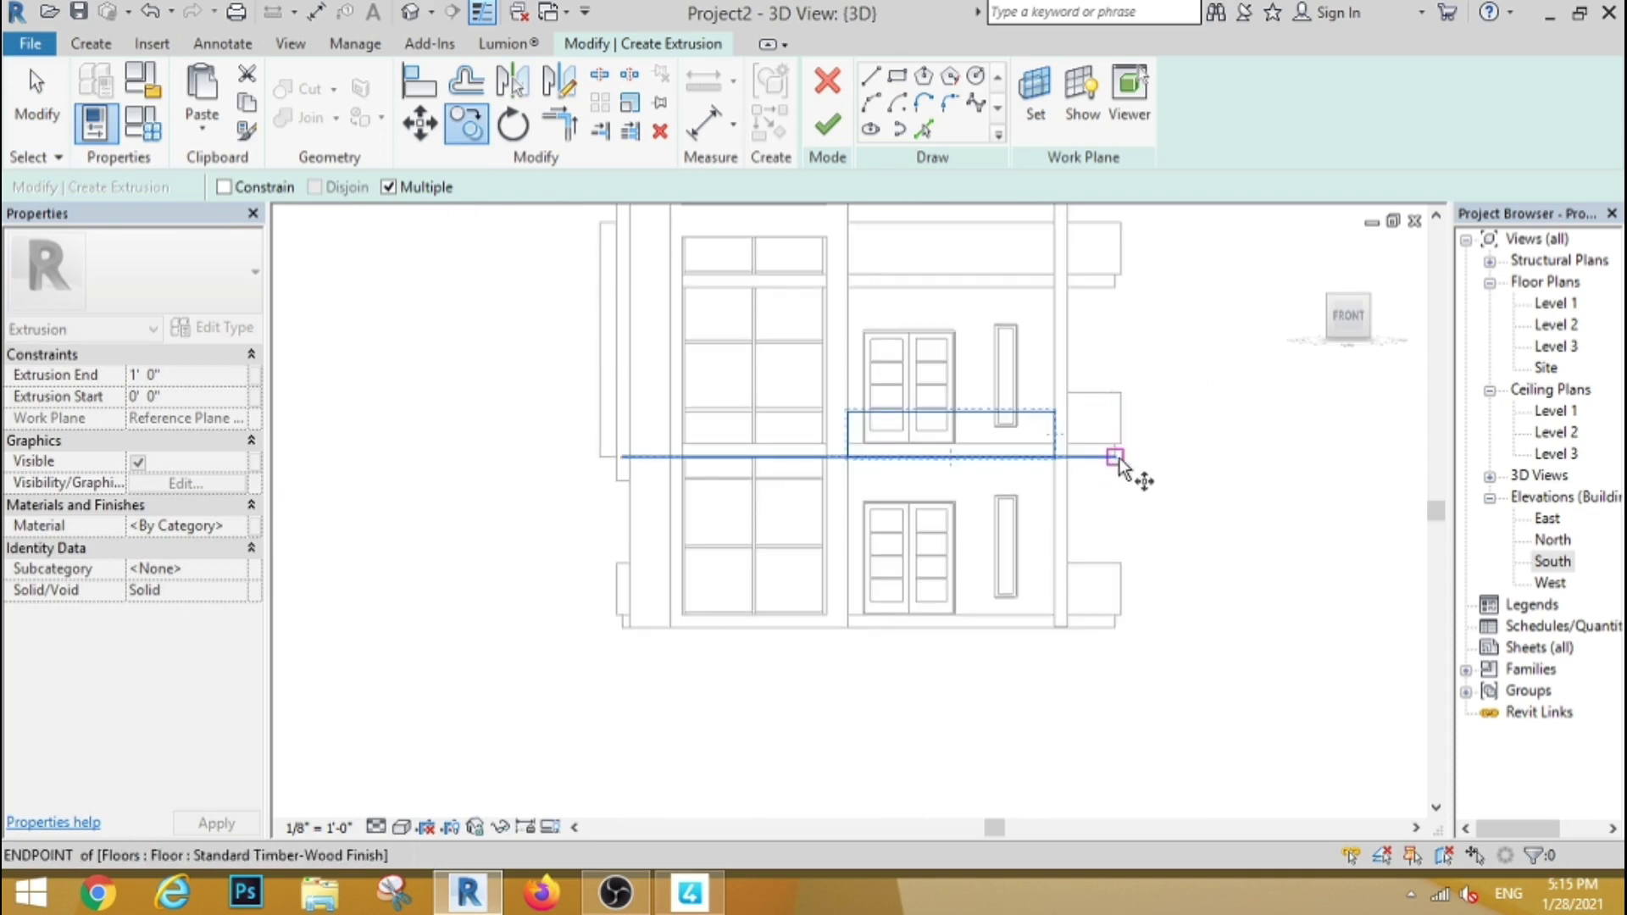
left_click(1115, 457)
left_click(1115, 286)
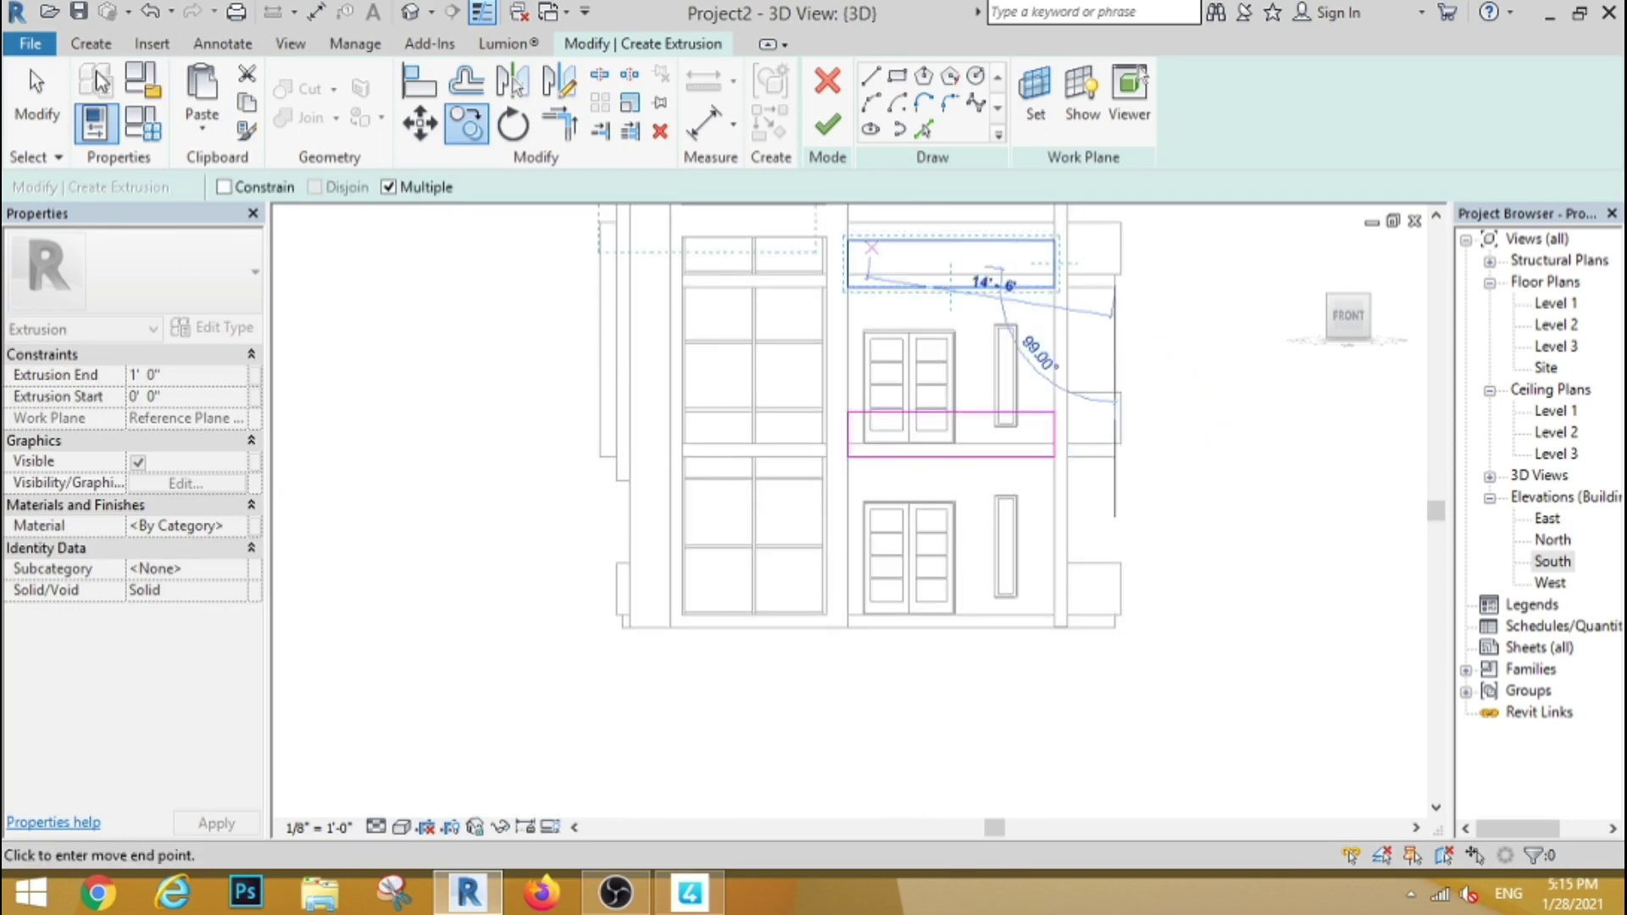
key("Escape")
left_click(828, 125)
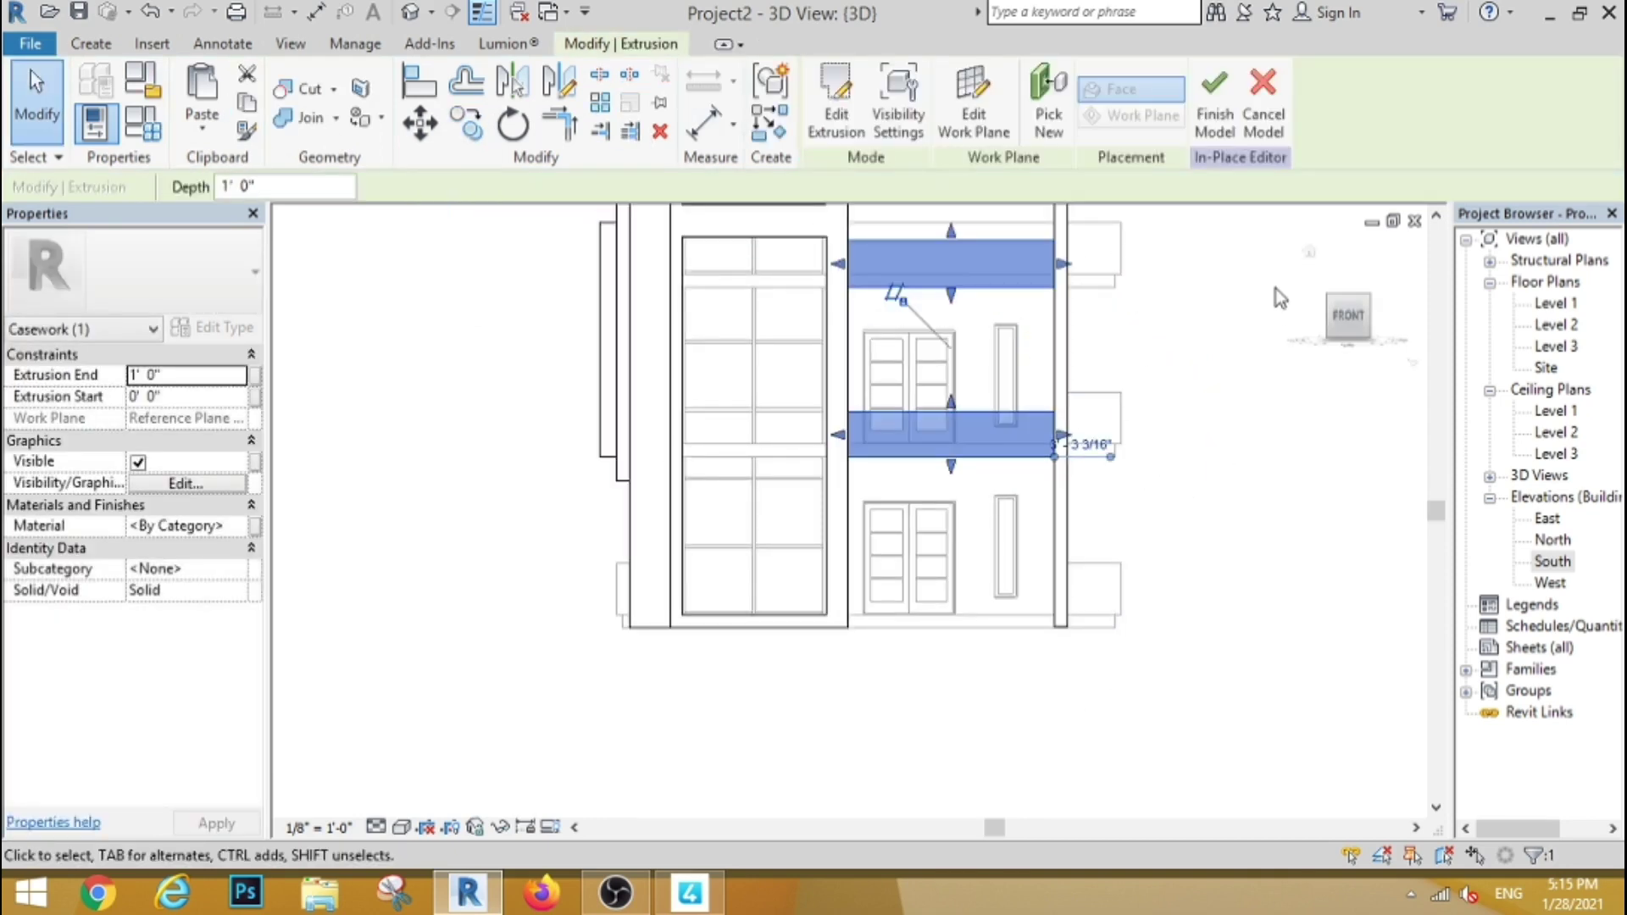
Step: Navigate around the model with Home, Right and zoom views to find the band extrusions
left_click(1309, 252)
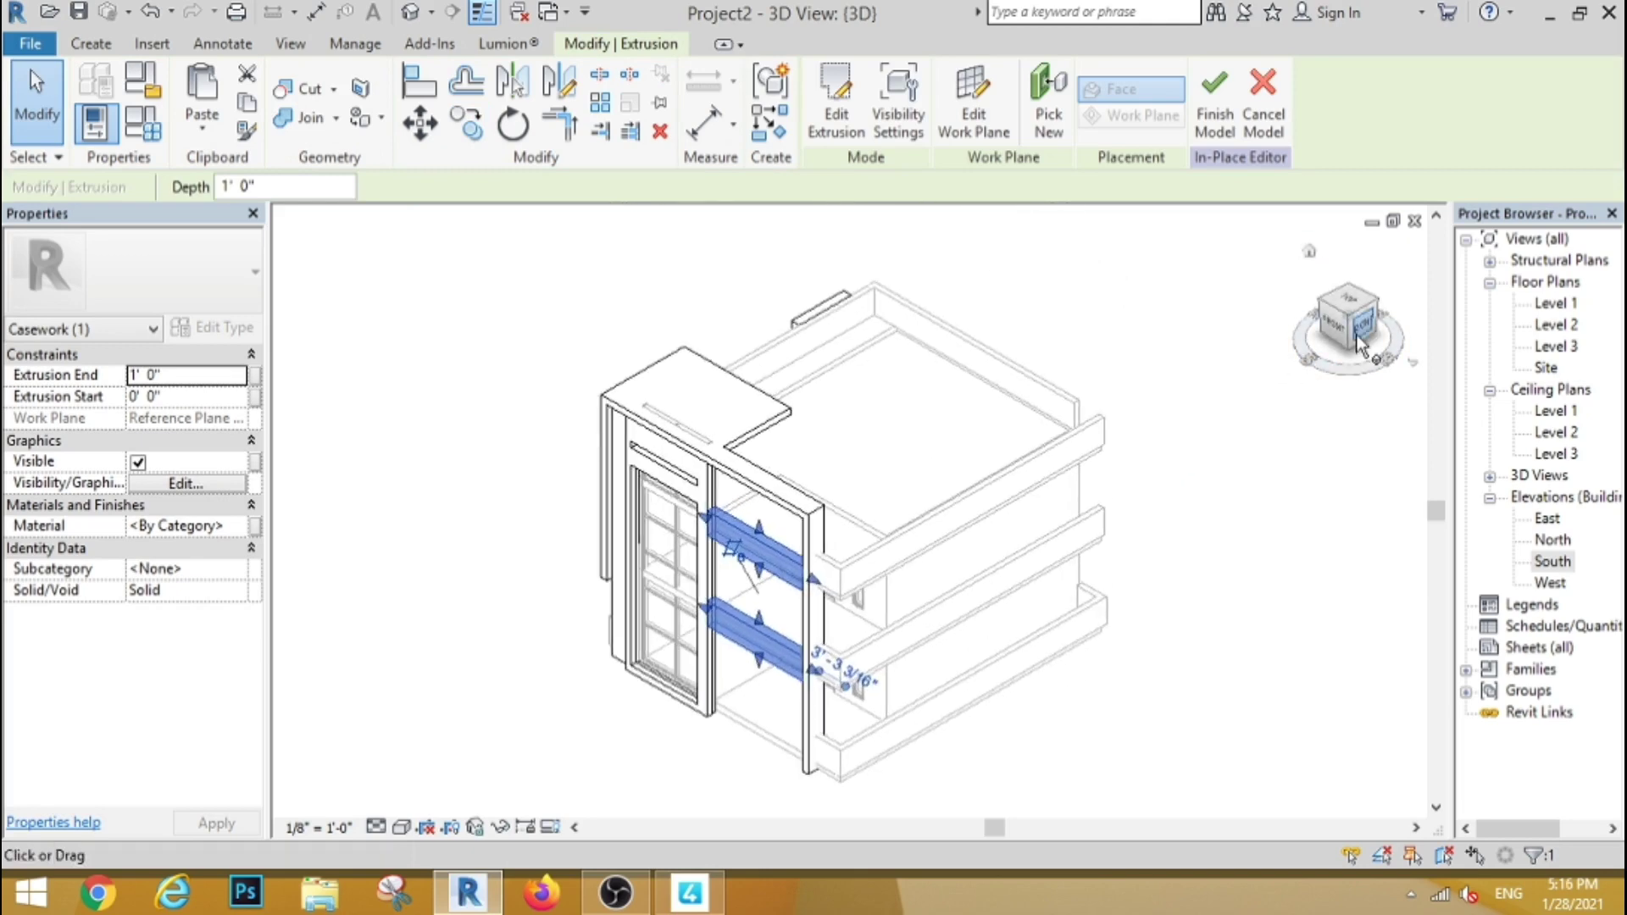
left_click(1358, 329)
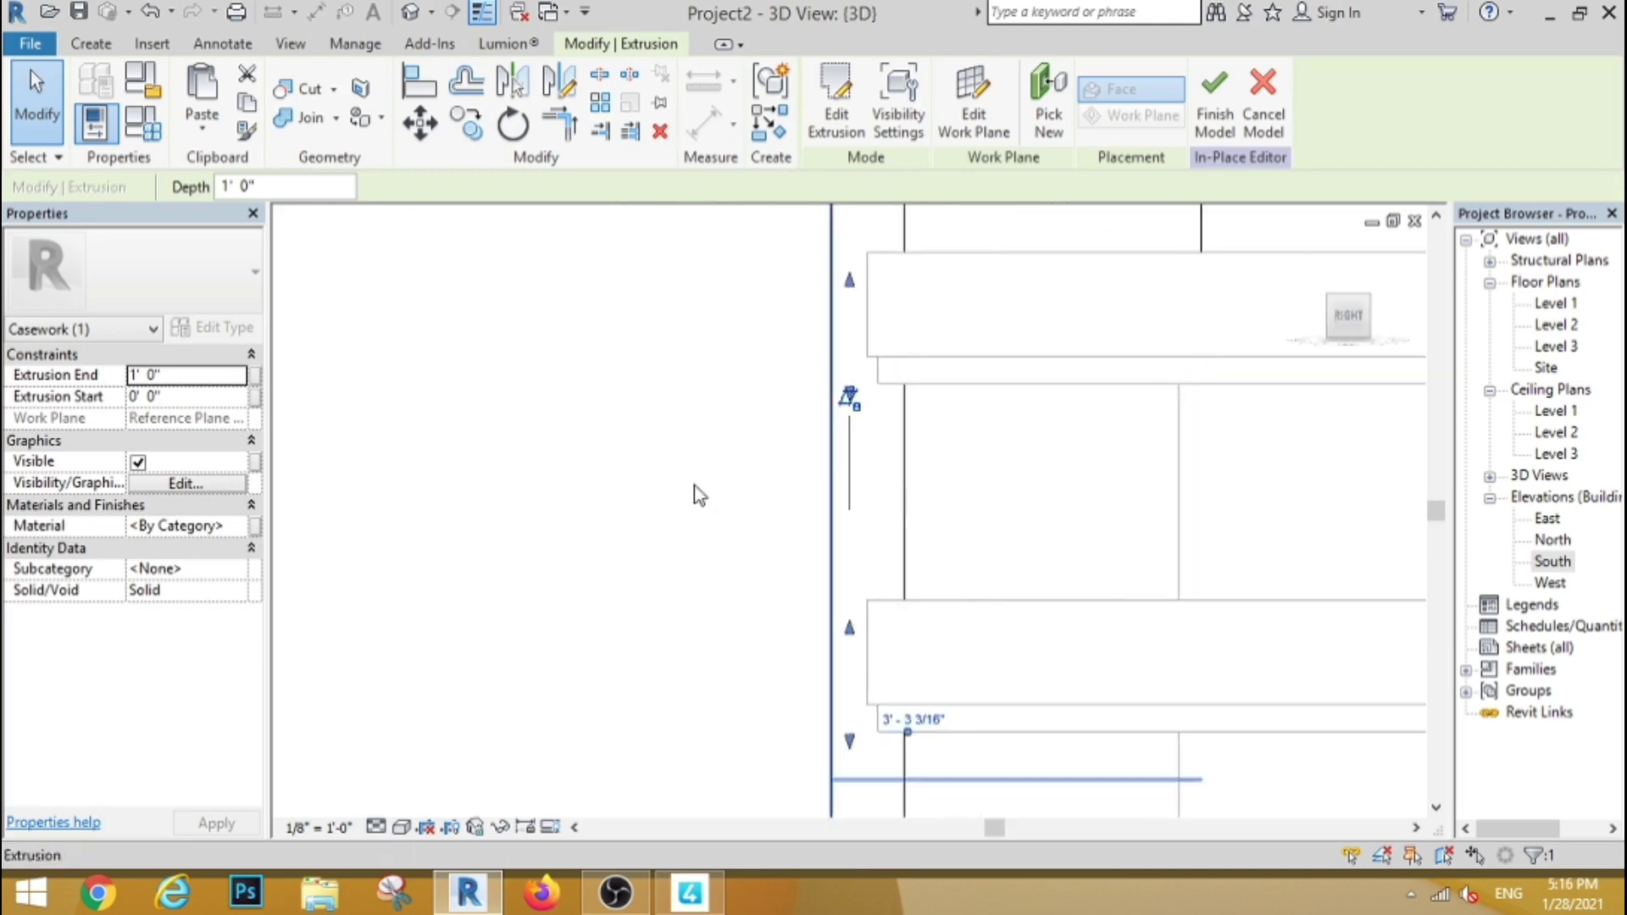
middle_click_drag(697, 491, 647, 450, "shift")
scroll(652, 438, "down", 5)
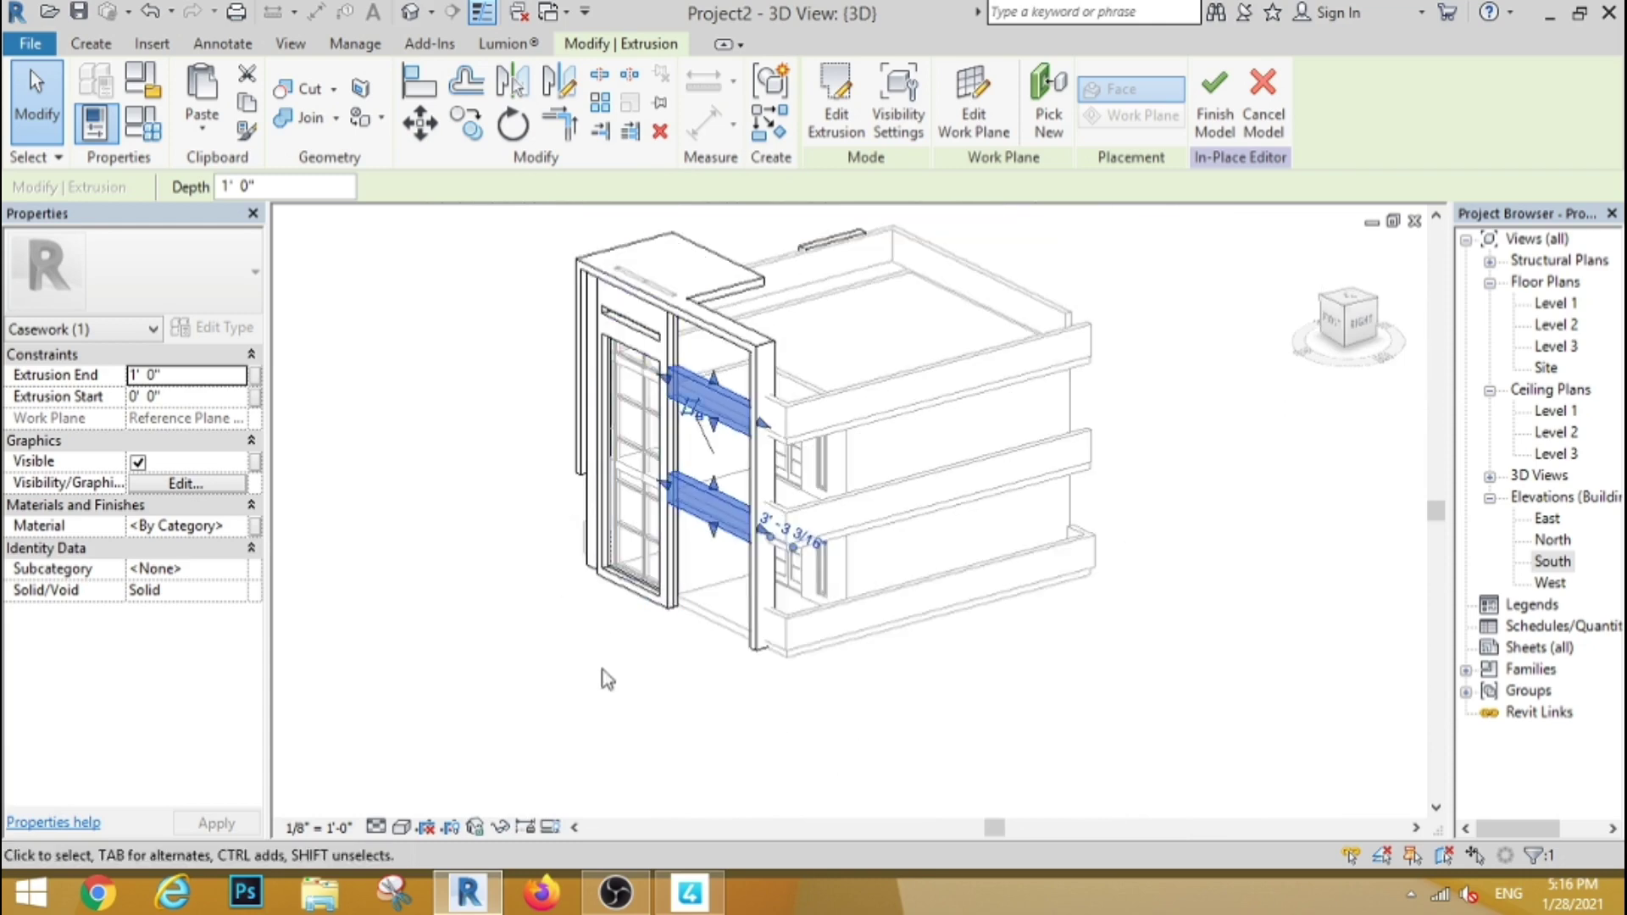
left_click(552, 472)
scroll(551, 472, "down", 2)
scroll(678, 421, "up", 8)
scroll(678, 416, "down", 3)
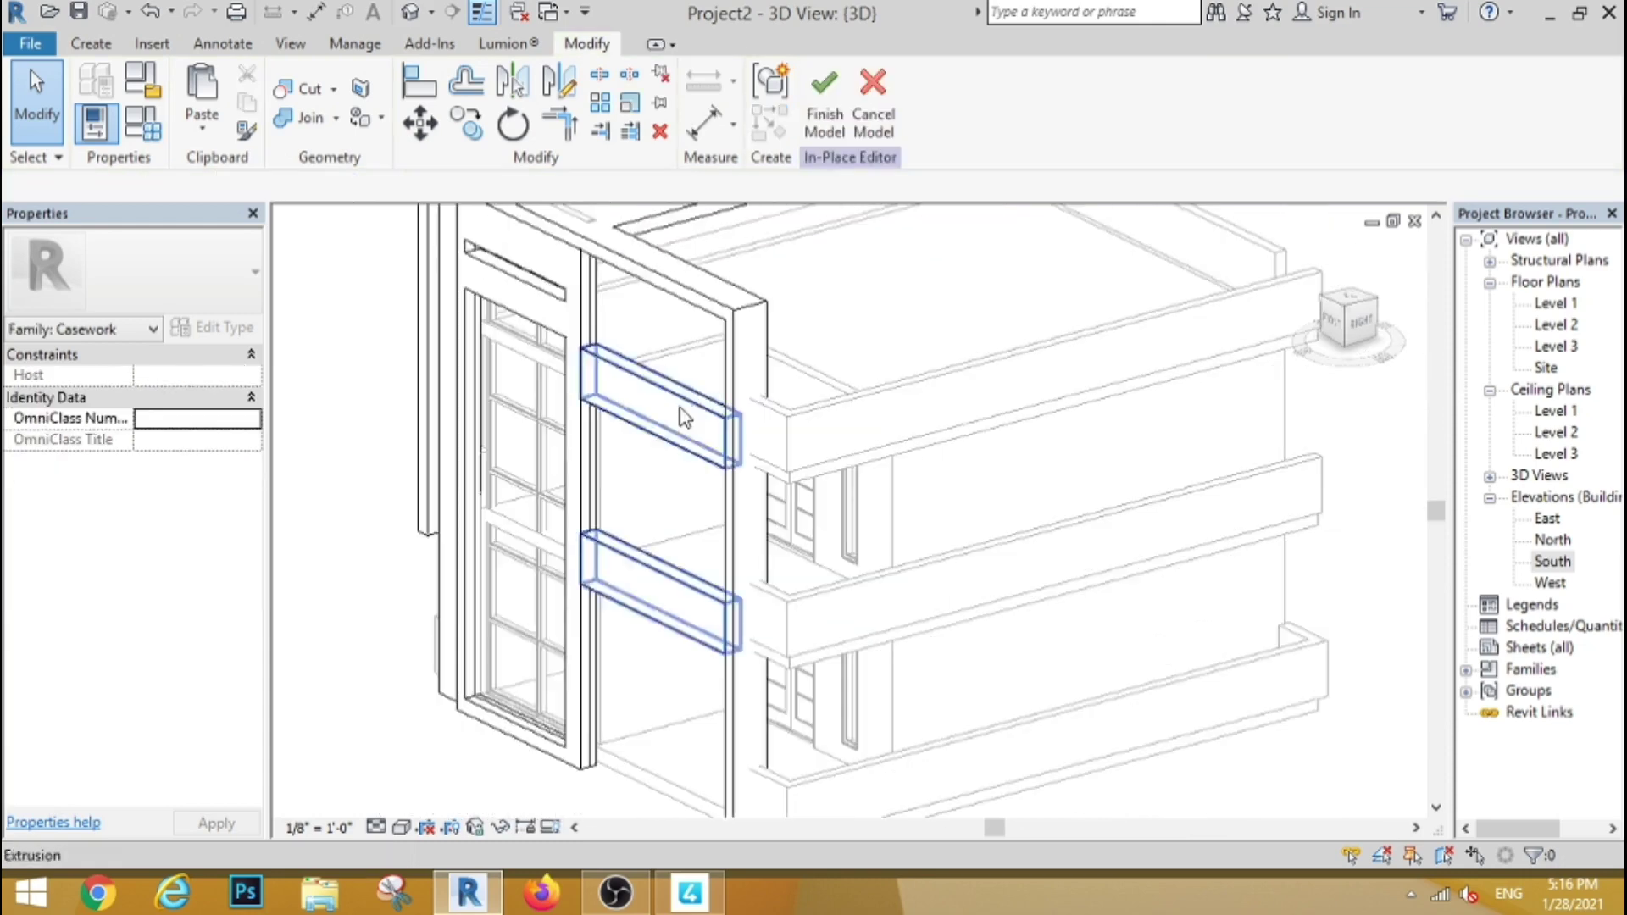
scroll(697, 415, "down", 2)
Step: In Right view, pull both bands out to span -1' 0 15/16" to 0' 0"
left_click(683, 503)
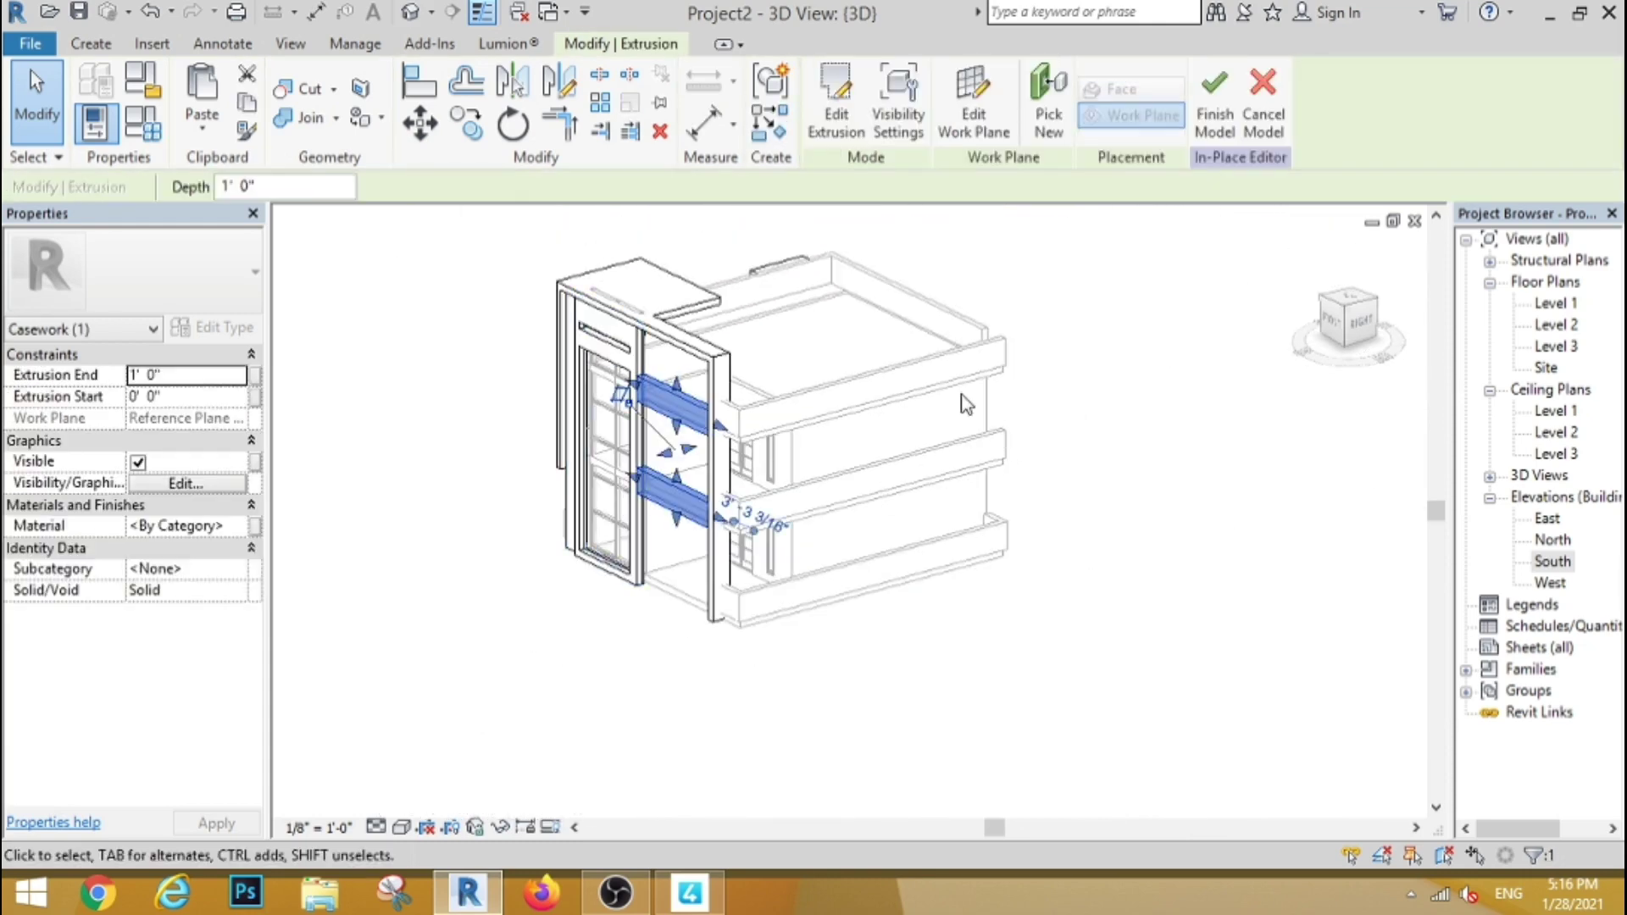
left_click(1361, 322)
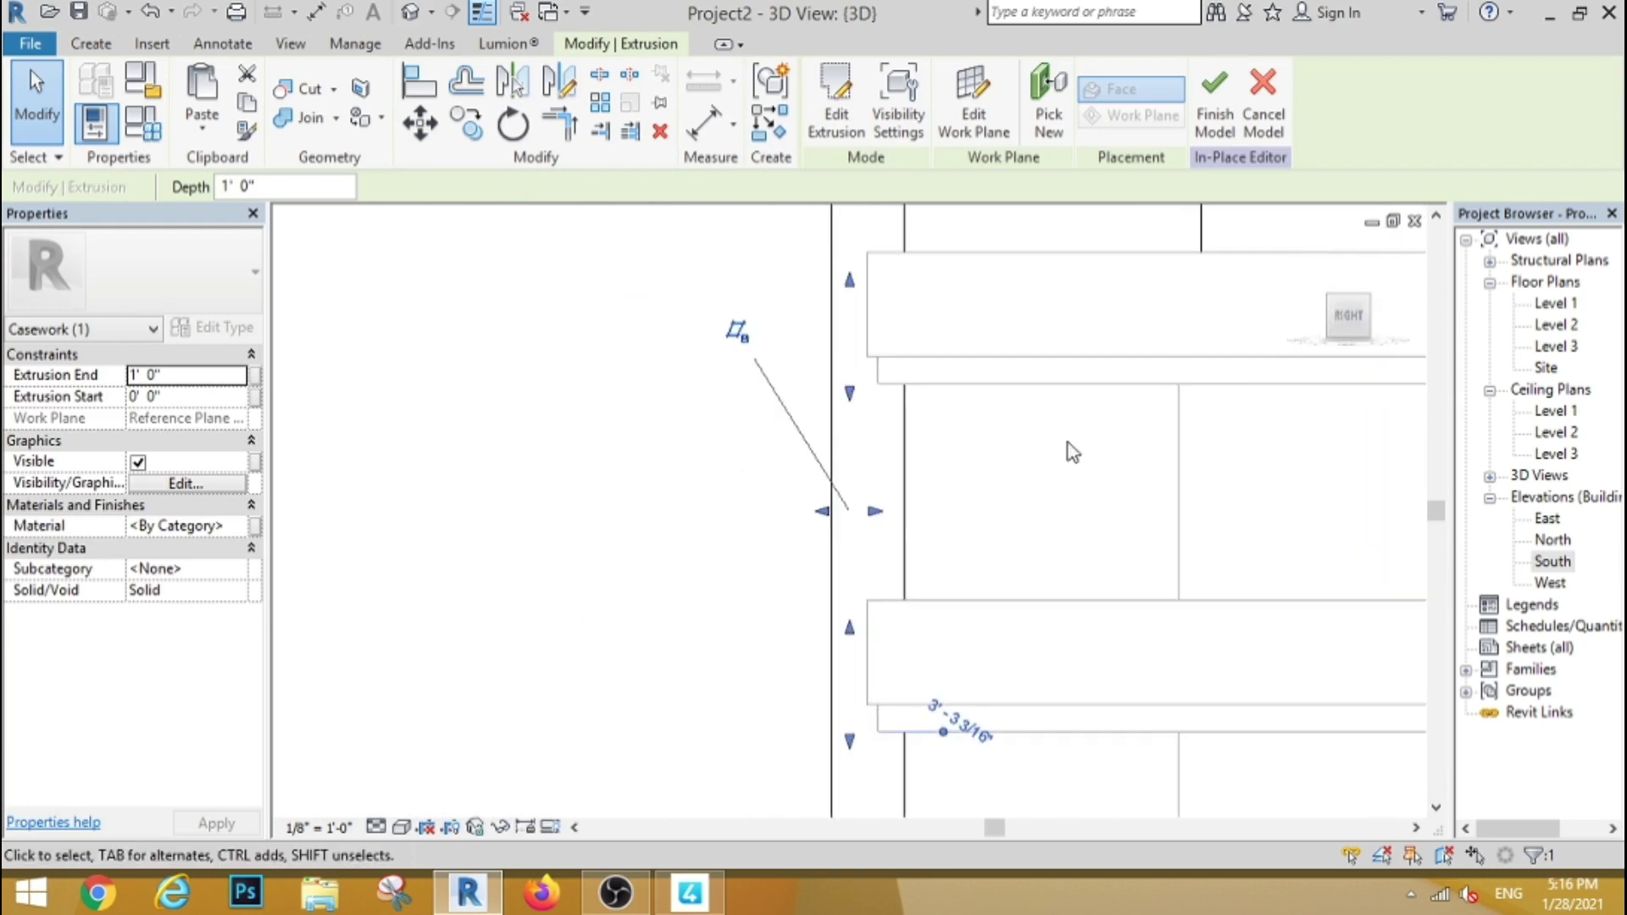
mouse_move(877, 513)
left_mouse_down()
mouse_move(859, 529)
mouse_move(873, 539)
left_mouse_up()
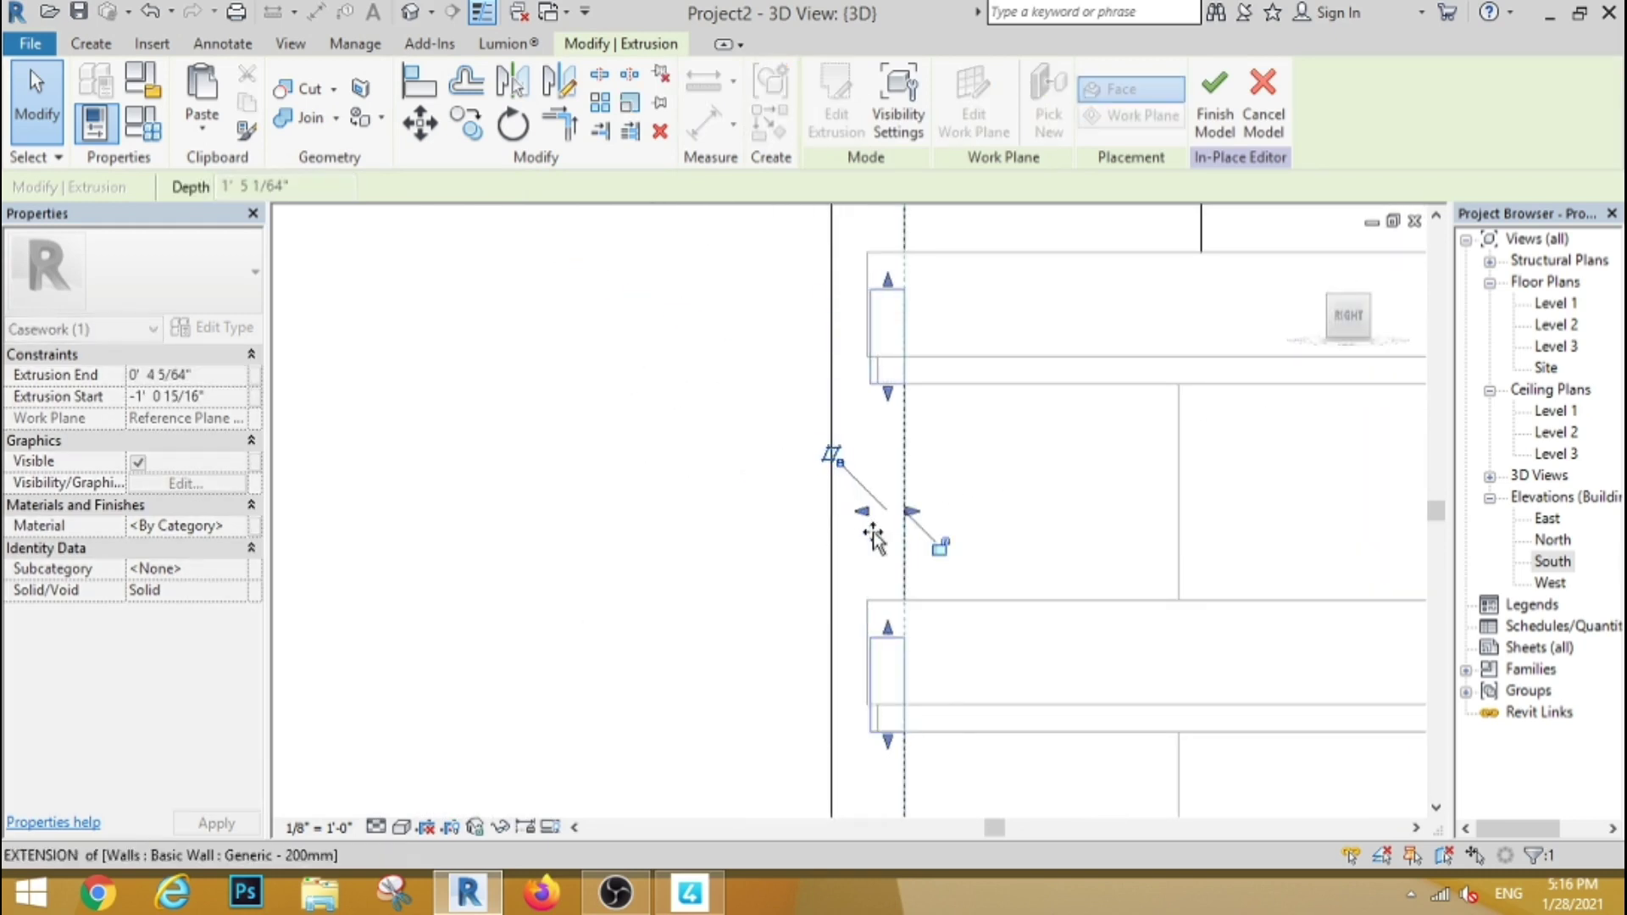
left_click(647, 501)
mouse_move(647, 501)
middle_mouse_down("shift")
mouse_move(884, 509)
mouse_move(919, 414)
mouse_move(949, 399)
middle_mouse_up("shift")
Step: Face the building front-on, orbit to an angle, and bring up the form-creation tools
left_click(1349, 320)
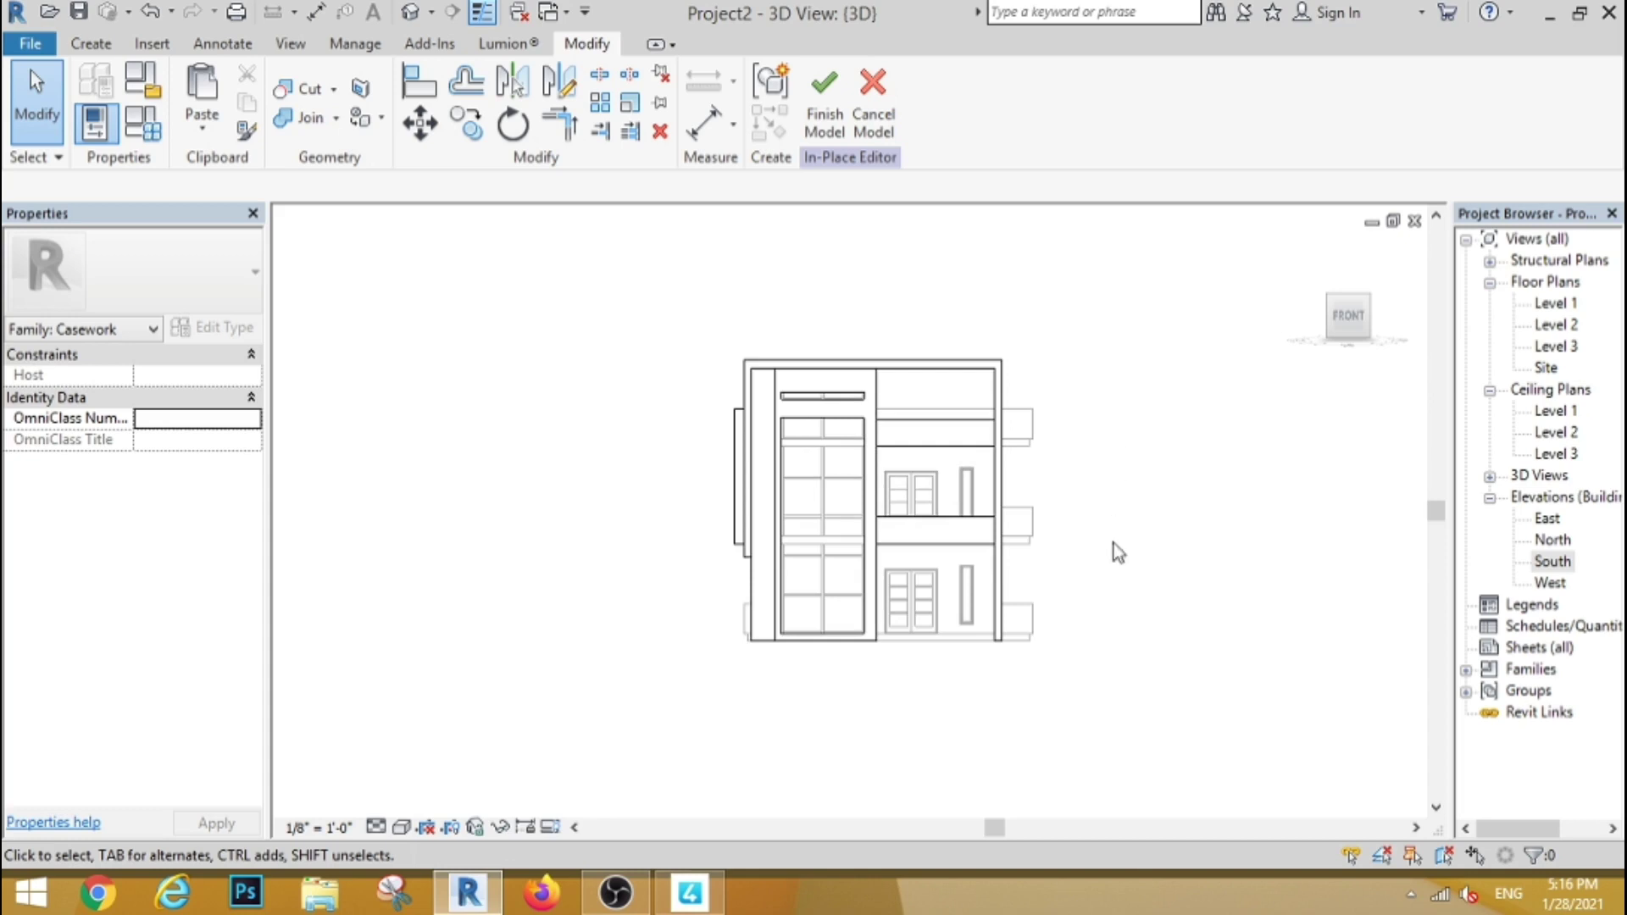
middle_click_drag(1126, 640, 1203, 672, "shift")
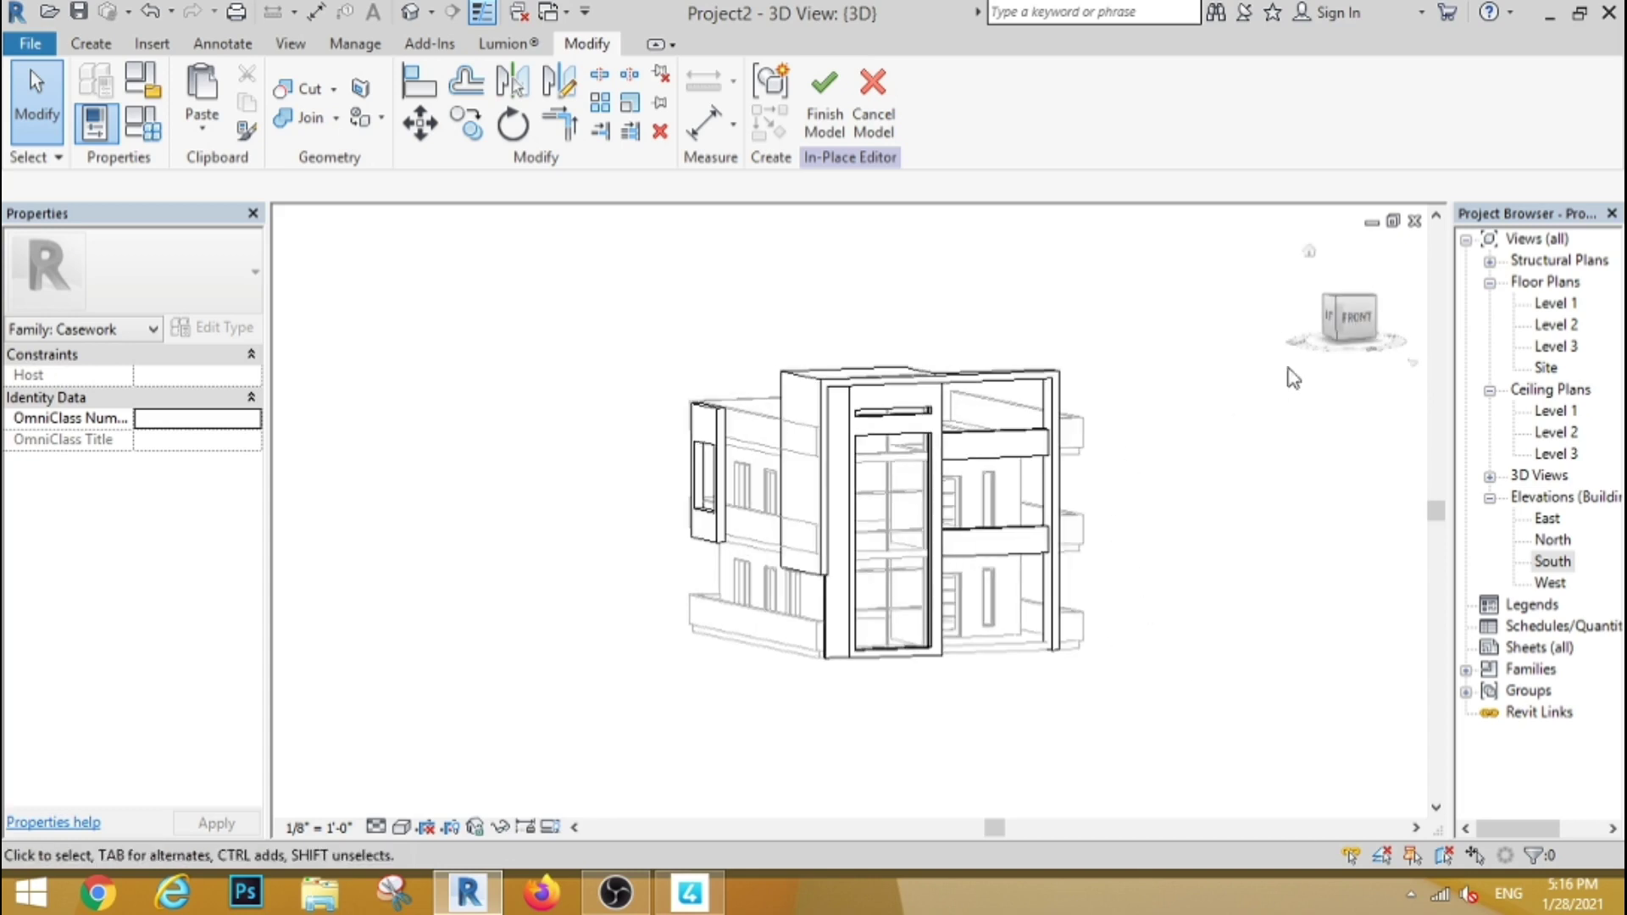
left_click(91, 43)
Step: Start a new extrusion on the Reference Plane: fw work plane
left_click(206, 93)
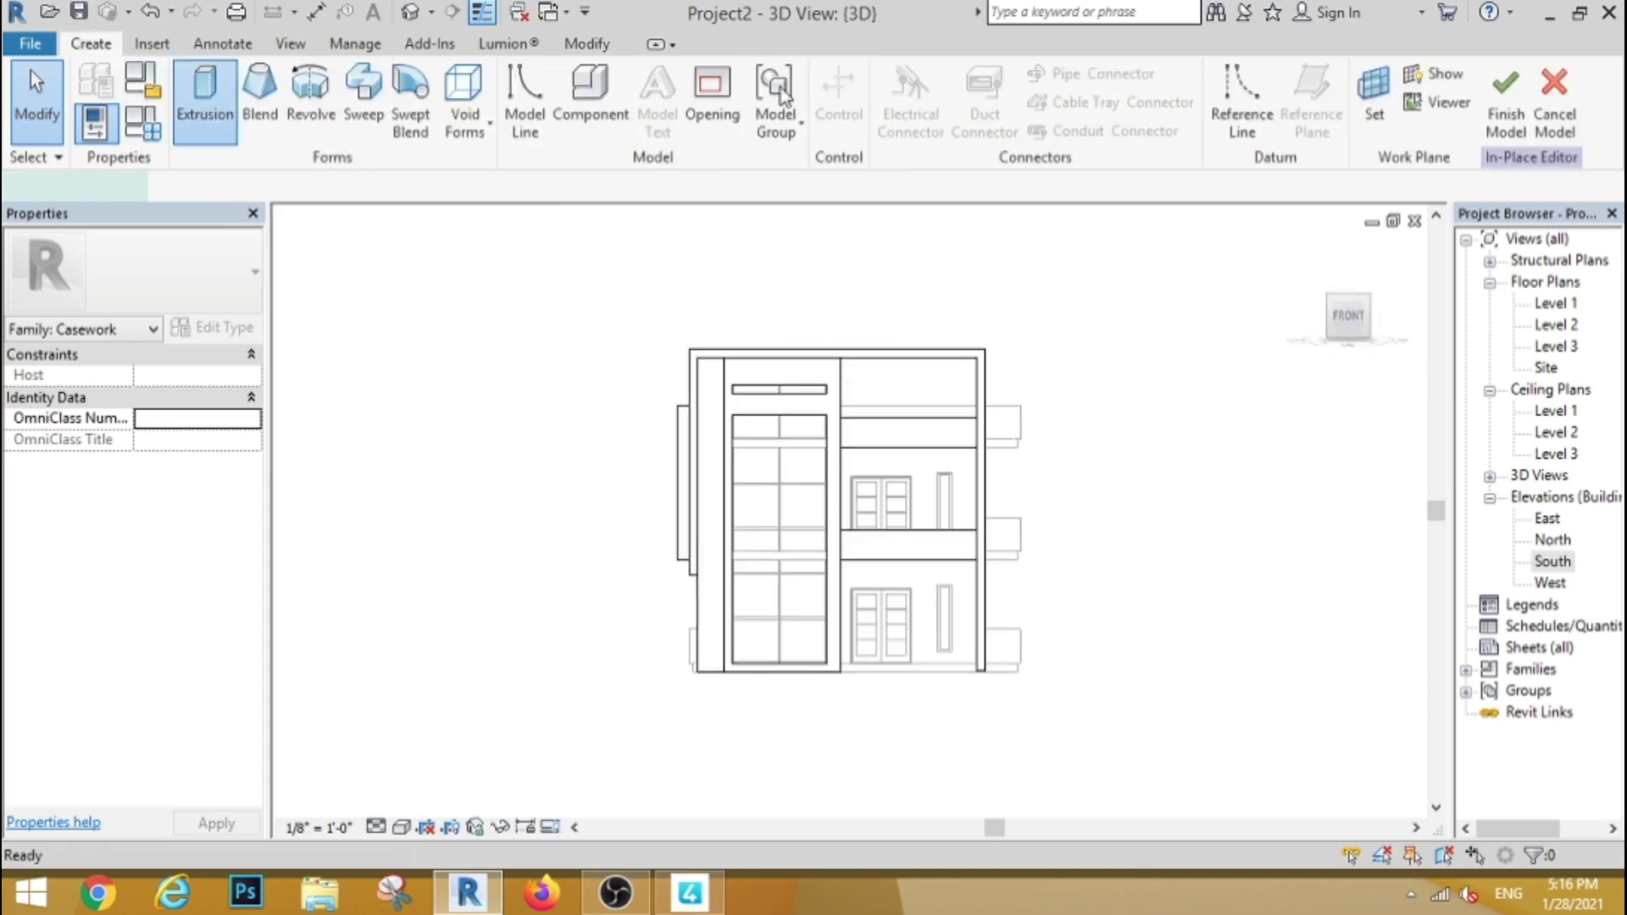
left_click(1033, 98)
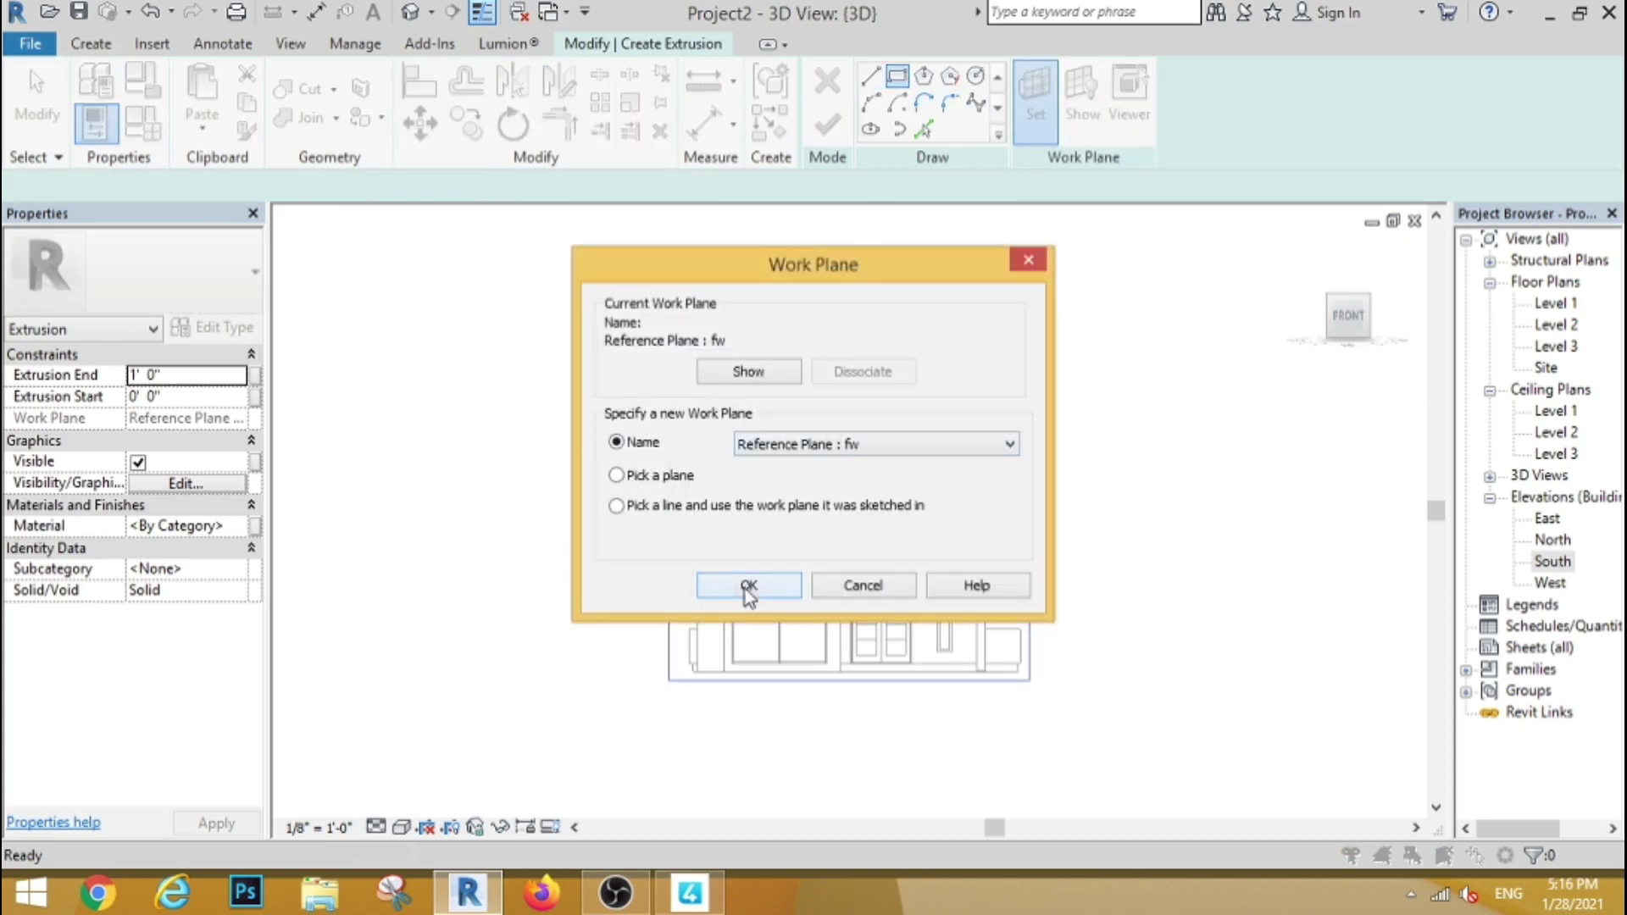
left_click(748, 585)
scroll(802, 462, "up", 1)
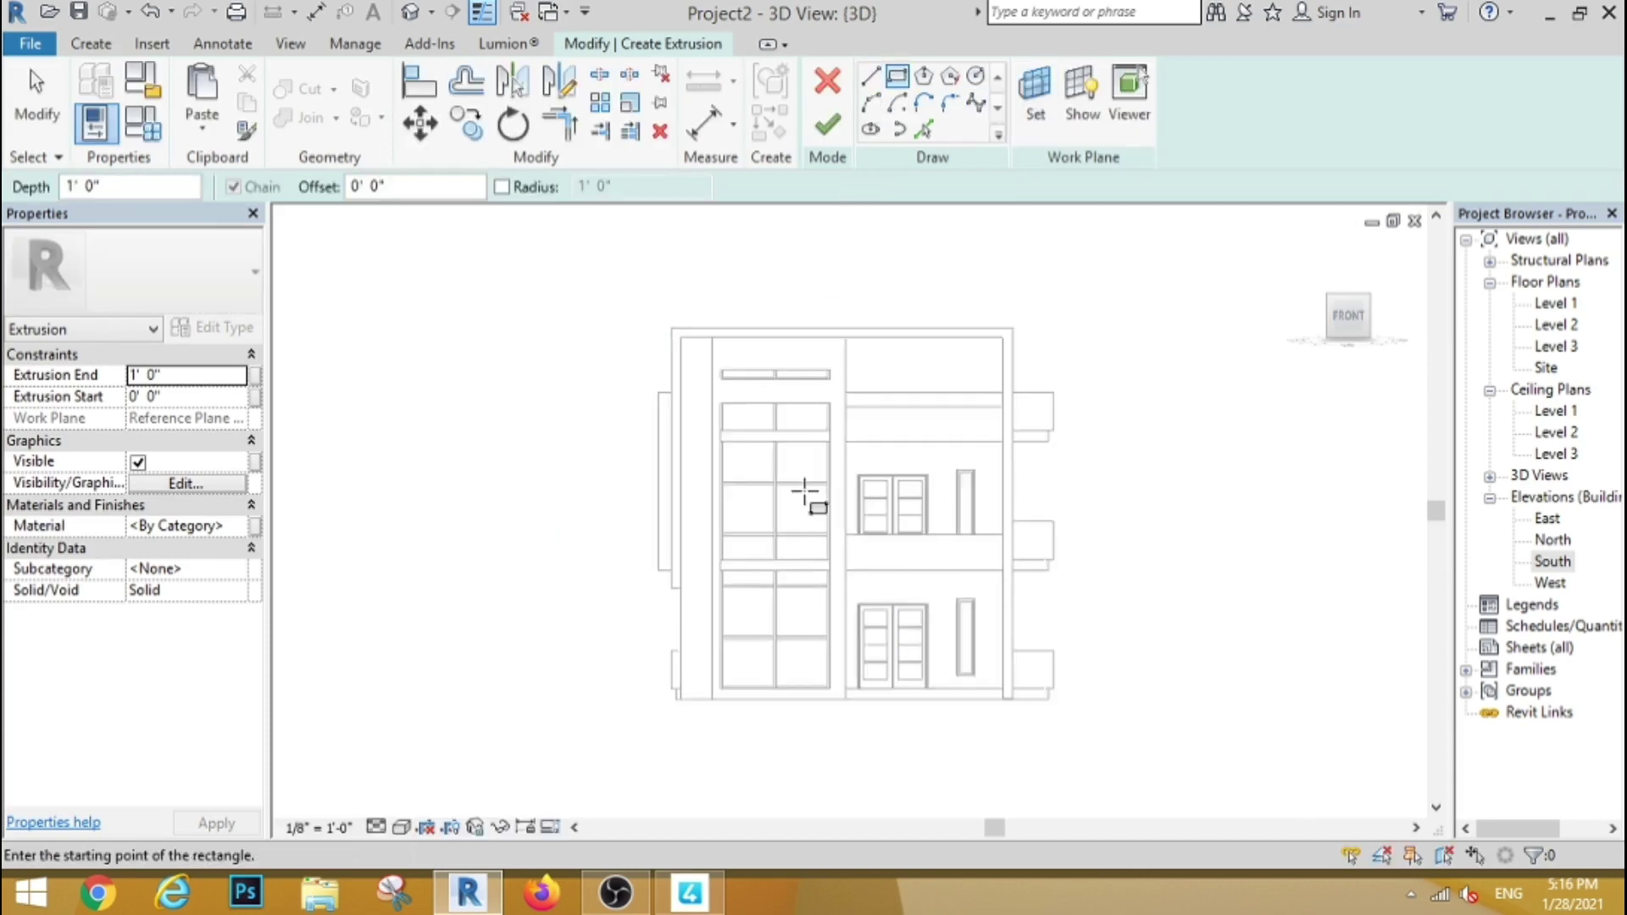
scroll(805, 491, "up", 3)
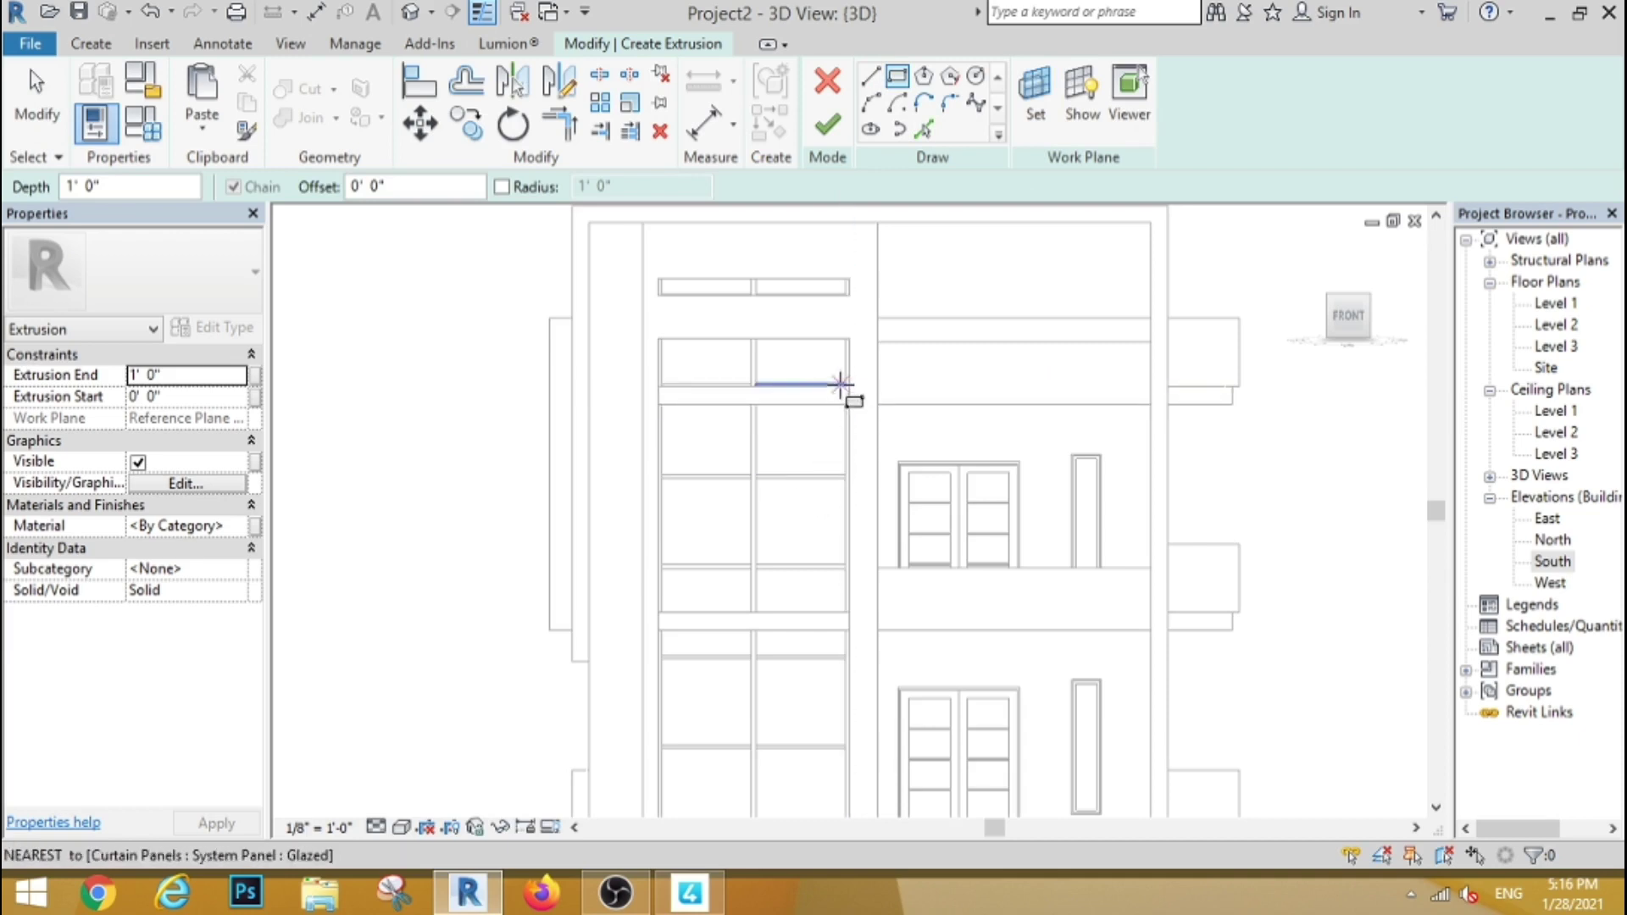
scroll(848, 383, "up", 3)
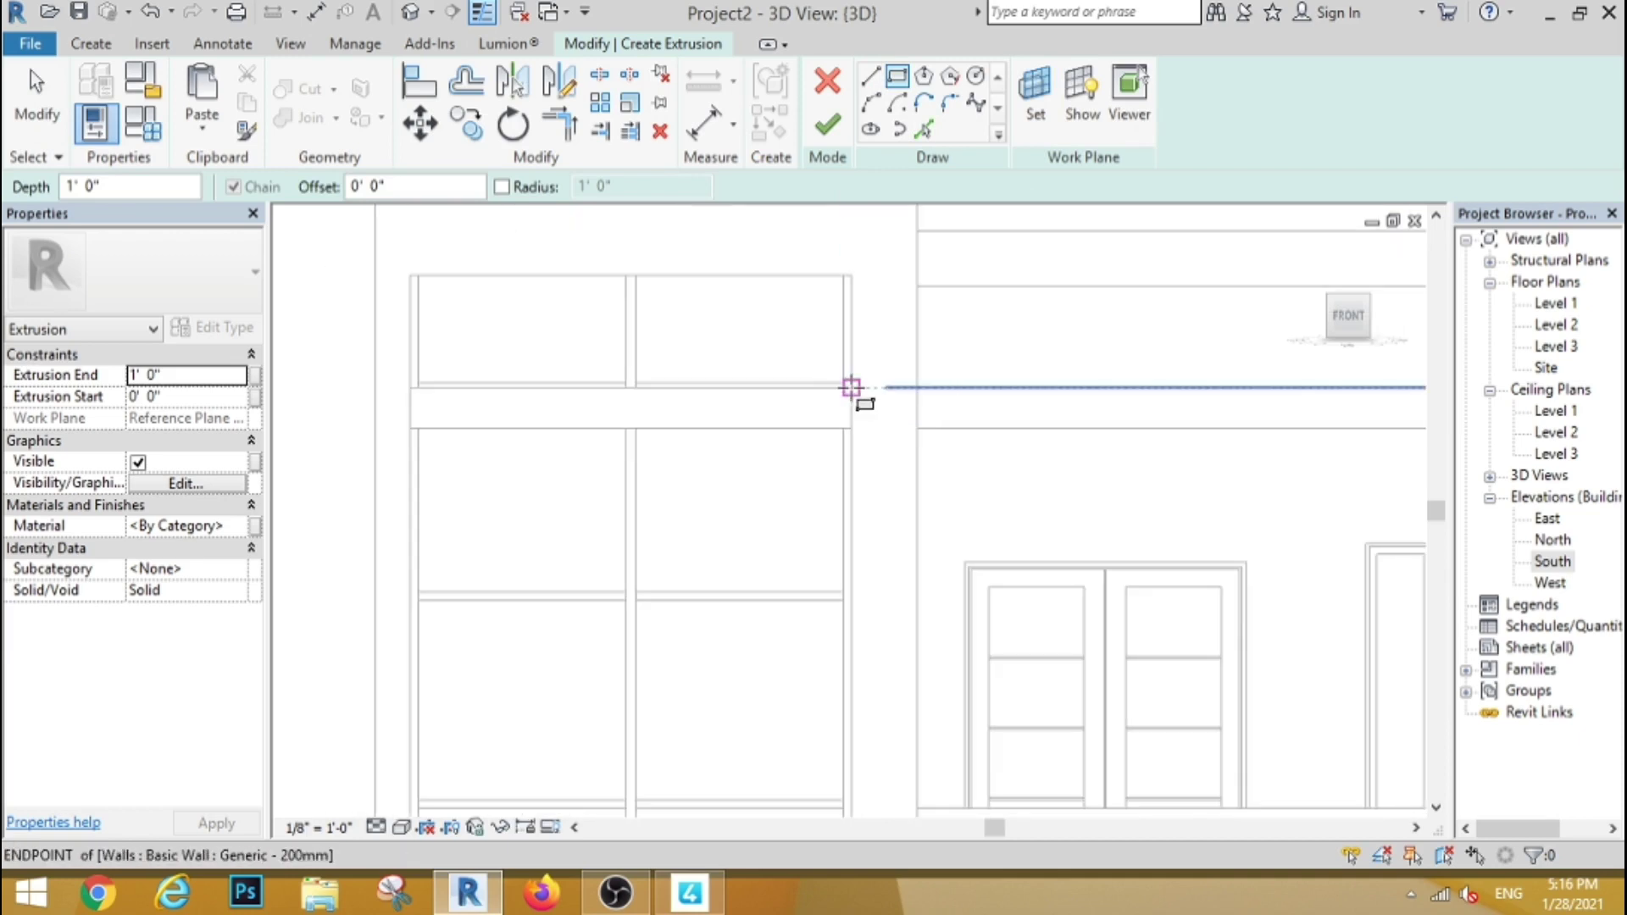
Step: Draw a 1'-0" deep band rectangle across the upper storefront curtain wall and finish it
left_click(852, 388)
left_click(407, 593)
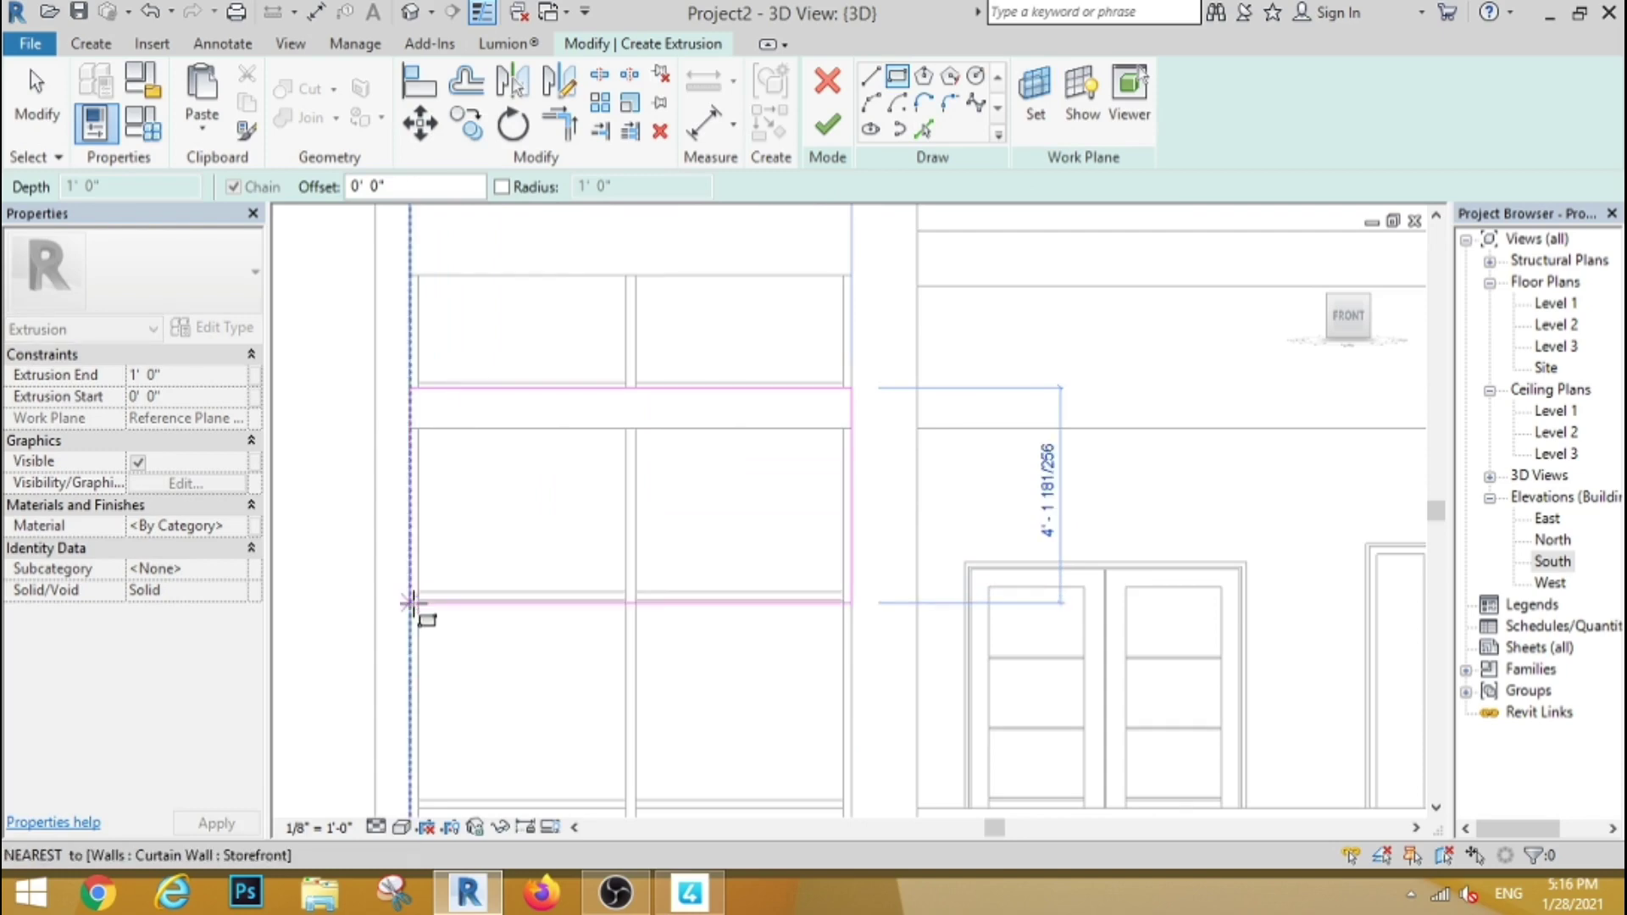
scroll(407, 593, "up", 2)
scroll(405, 596, "up", 1)
left_click(828, 126)
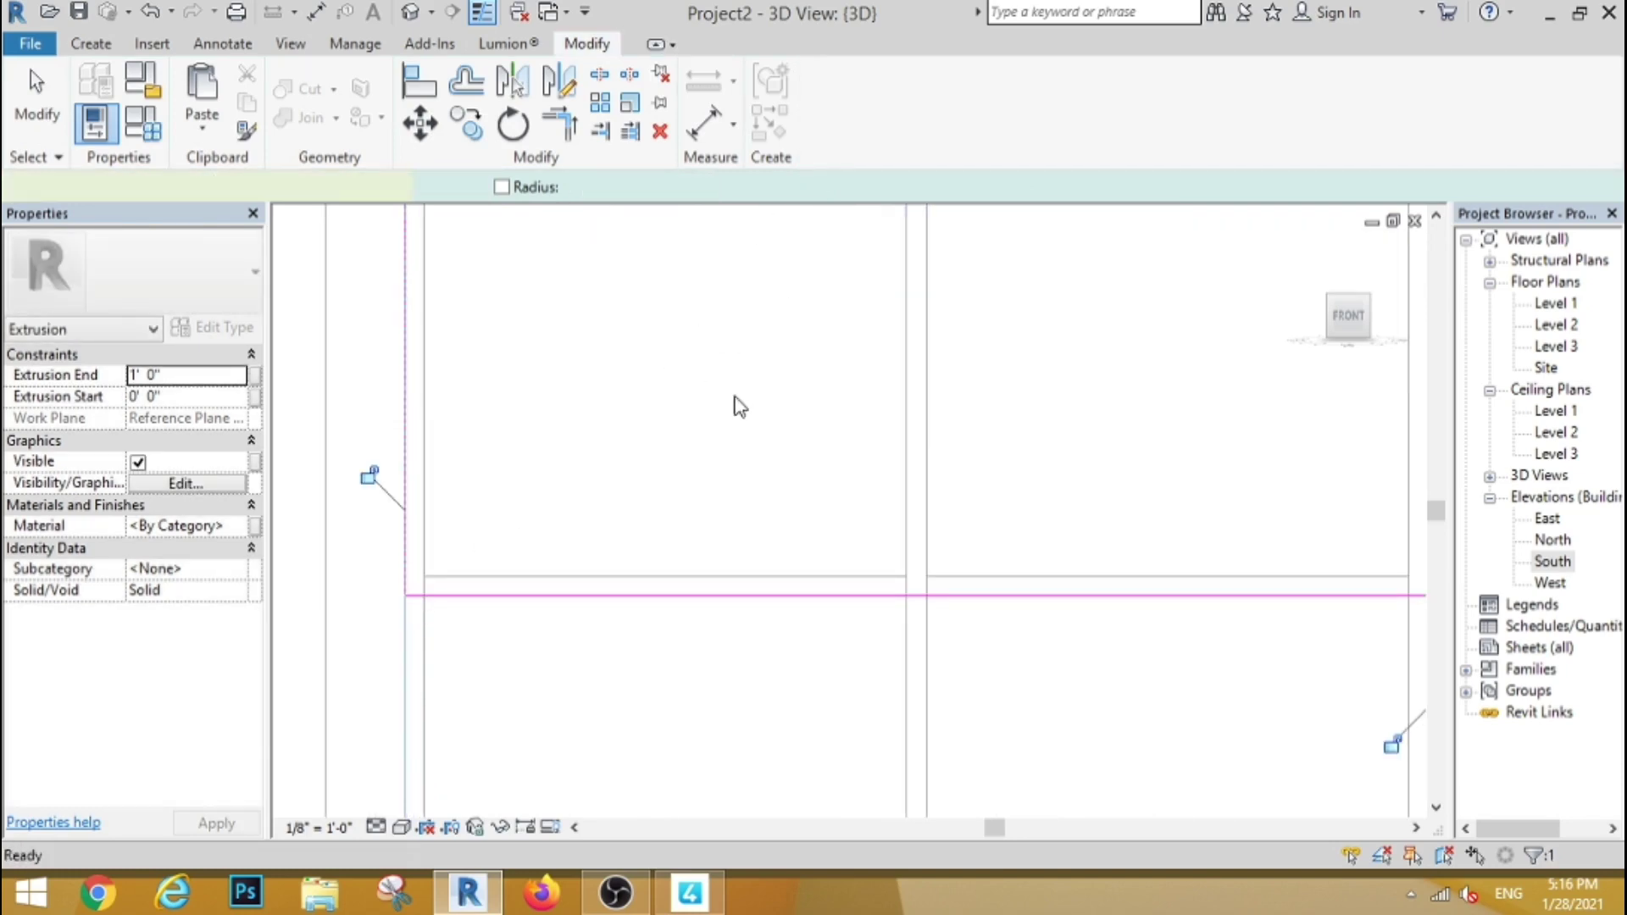
scroll(717, 409, "down", 4)
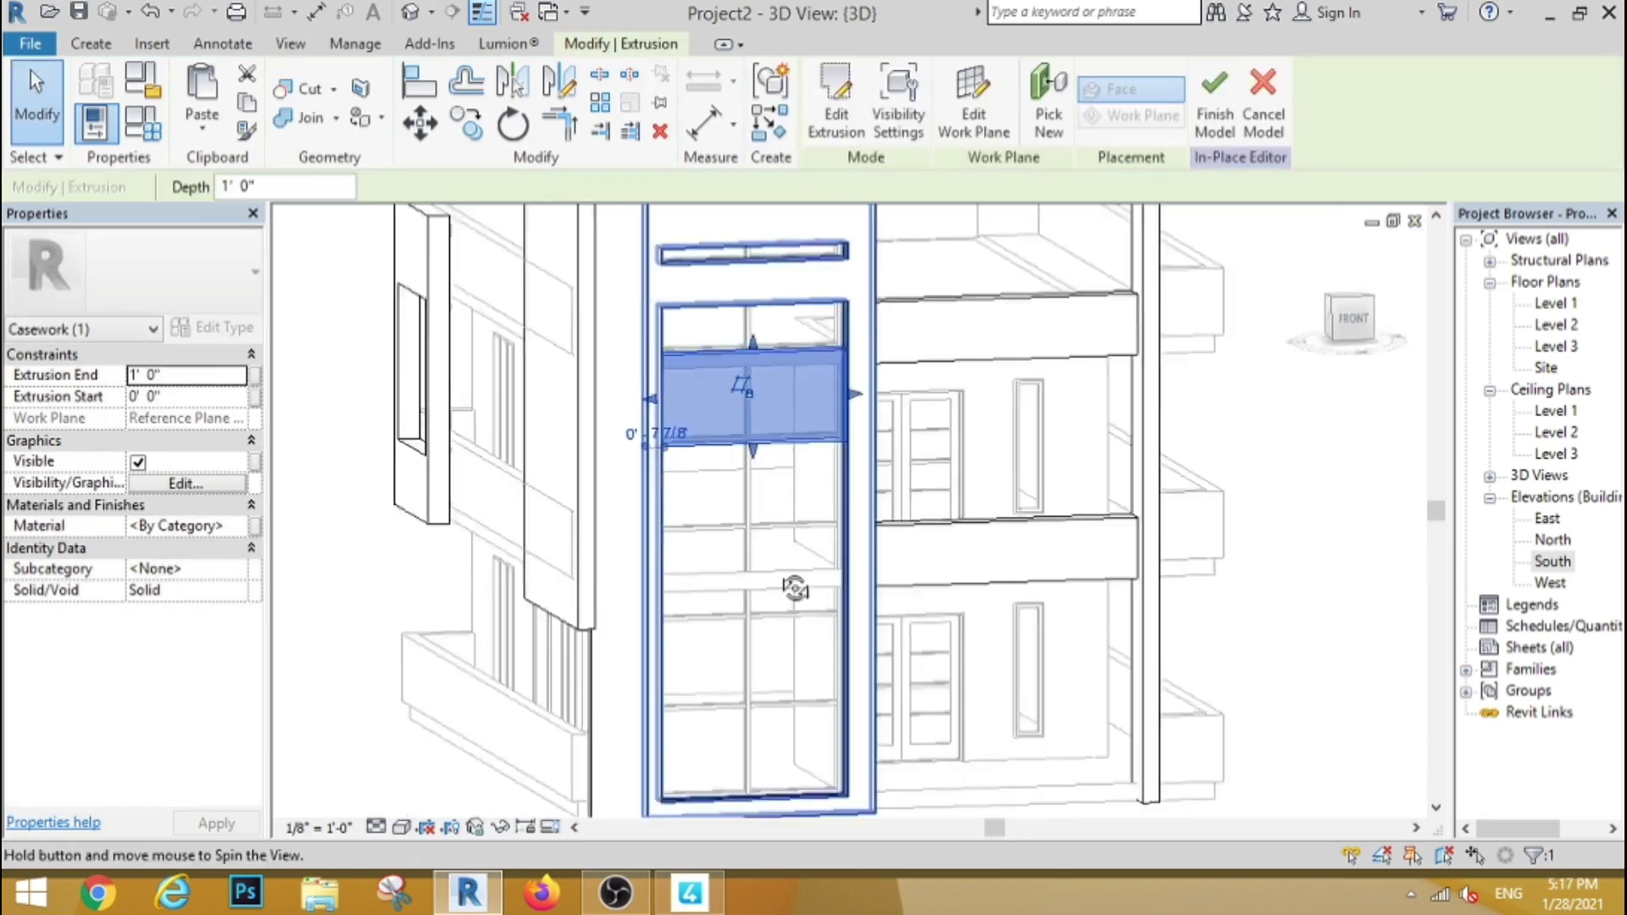
Step: In Left view, pull the curtain-wall band's depth in to about 1' 4 65/128"
middle_click_drag(716, 409, 809, 382, "shift")
key("Escape")
left_click(752, 361)
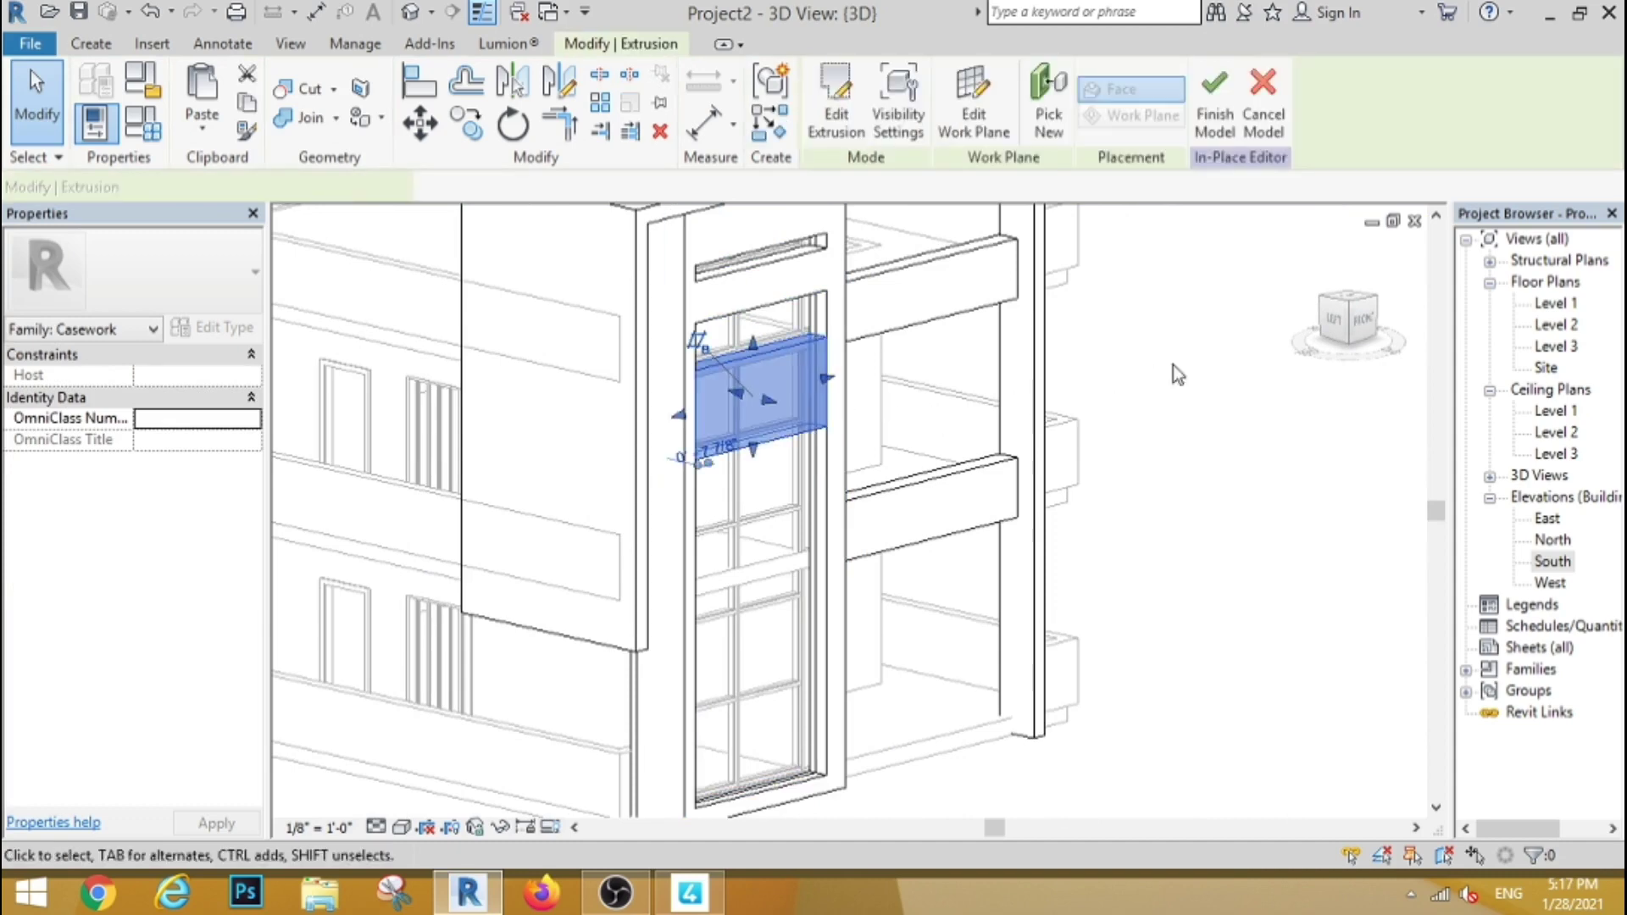
left_click(1337, 325)
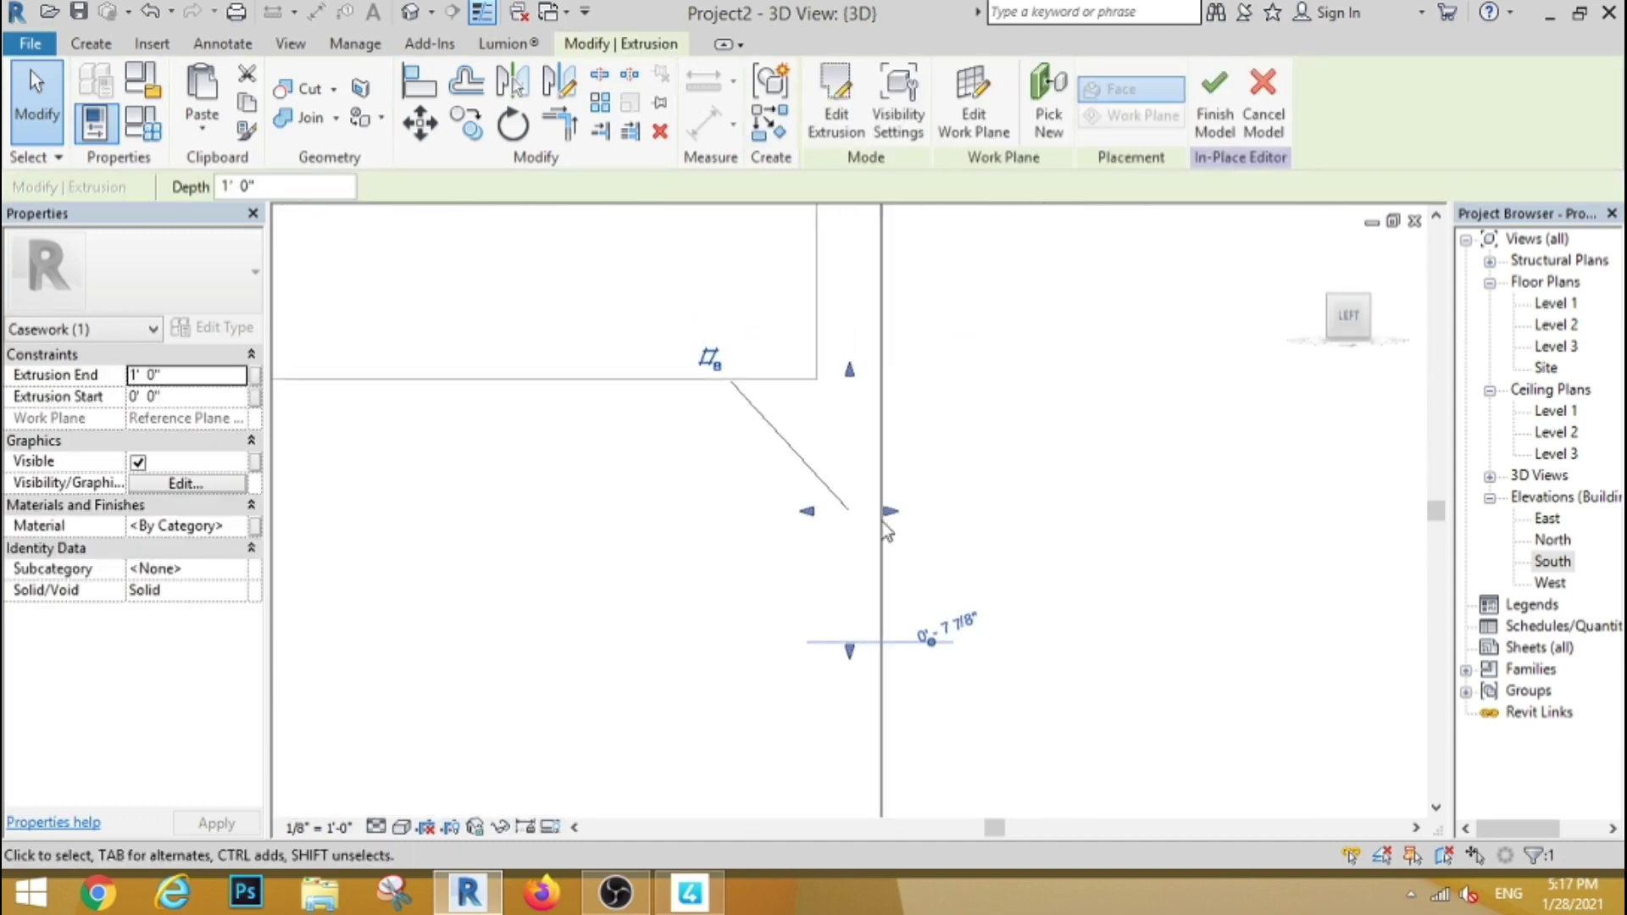
scroll(890, 508, "up", 3)
left_click_drag(896, 511, 878, 519)
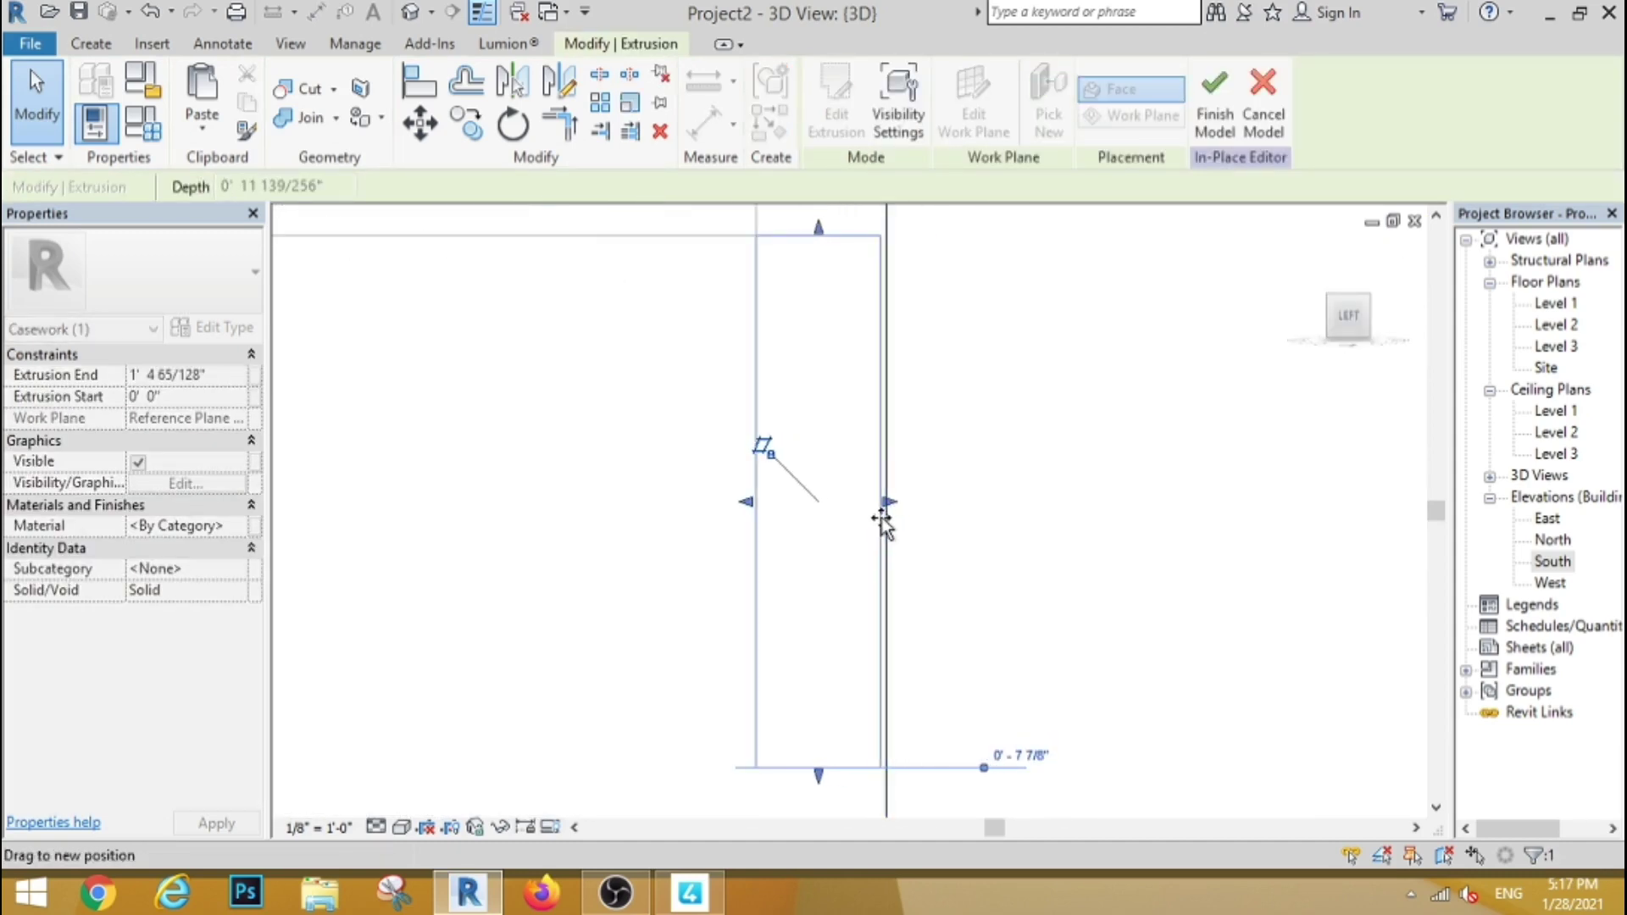
key("Escape")
Step: Orbit and zoom to inspect the shallower band from a corner angle
middle_click_drag(1064, 508, 800, 491, "shift")
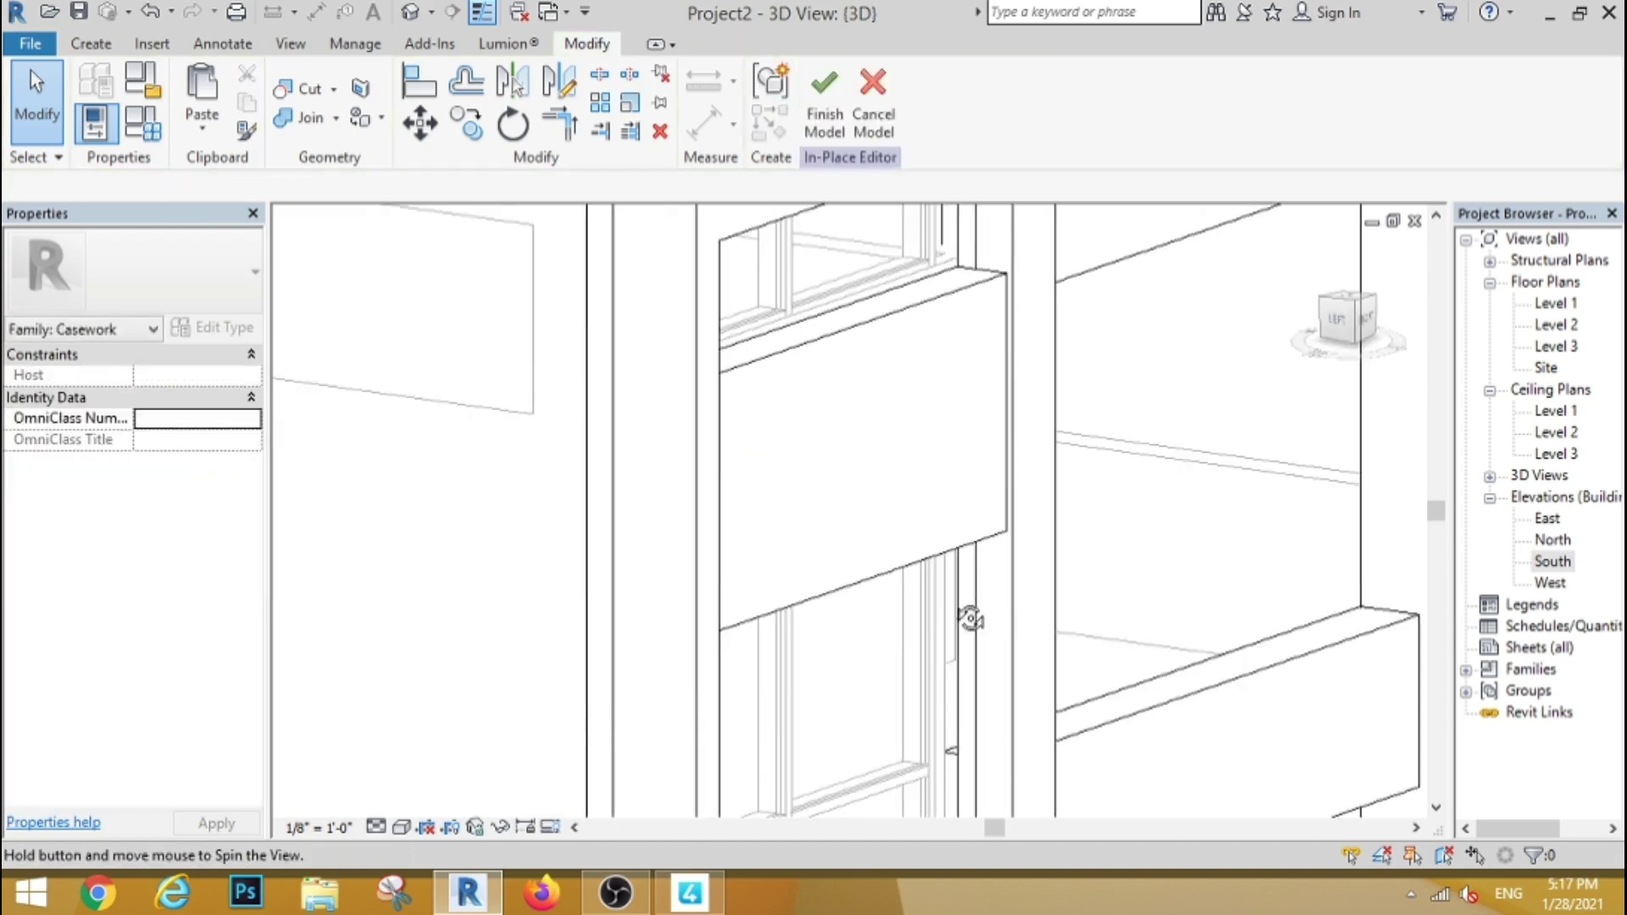
scroll(879, 449, "down", 3)
scroll(878, 449, "down", 2)
mouse_move(923, 654)
middle_mouse_down("shift")
mouse_move(947, 704)
mouse_move(947, 670)
middle_mouse_up("shift")
Step: Render the 3D view in Realistic visual style
left_click(401, 827)
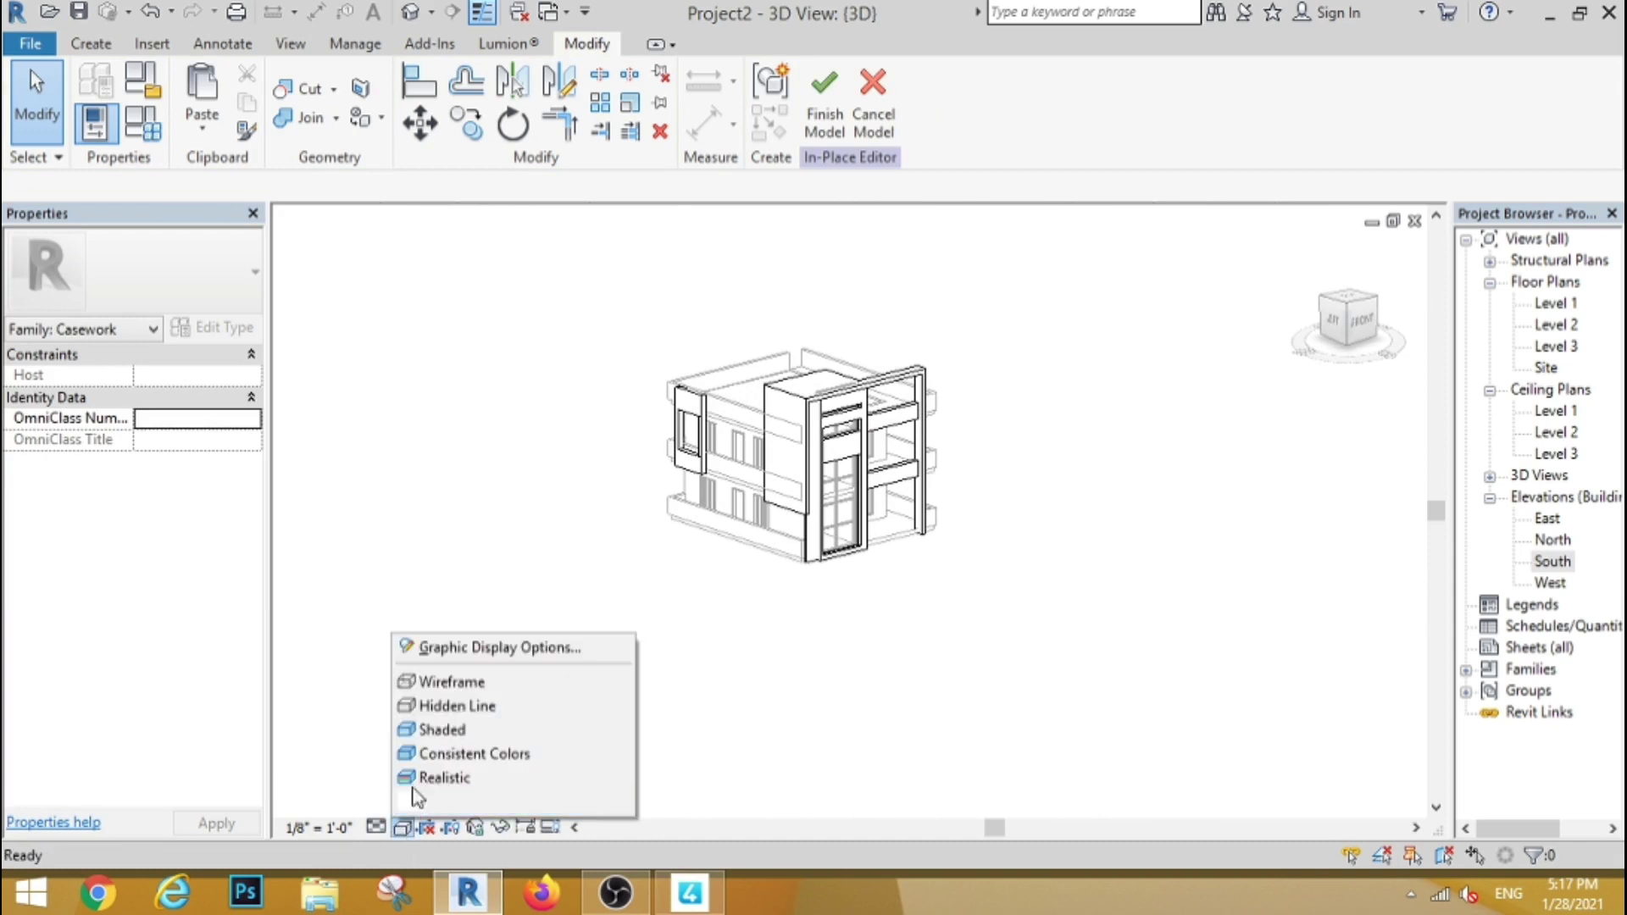
left_click(428, 776)
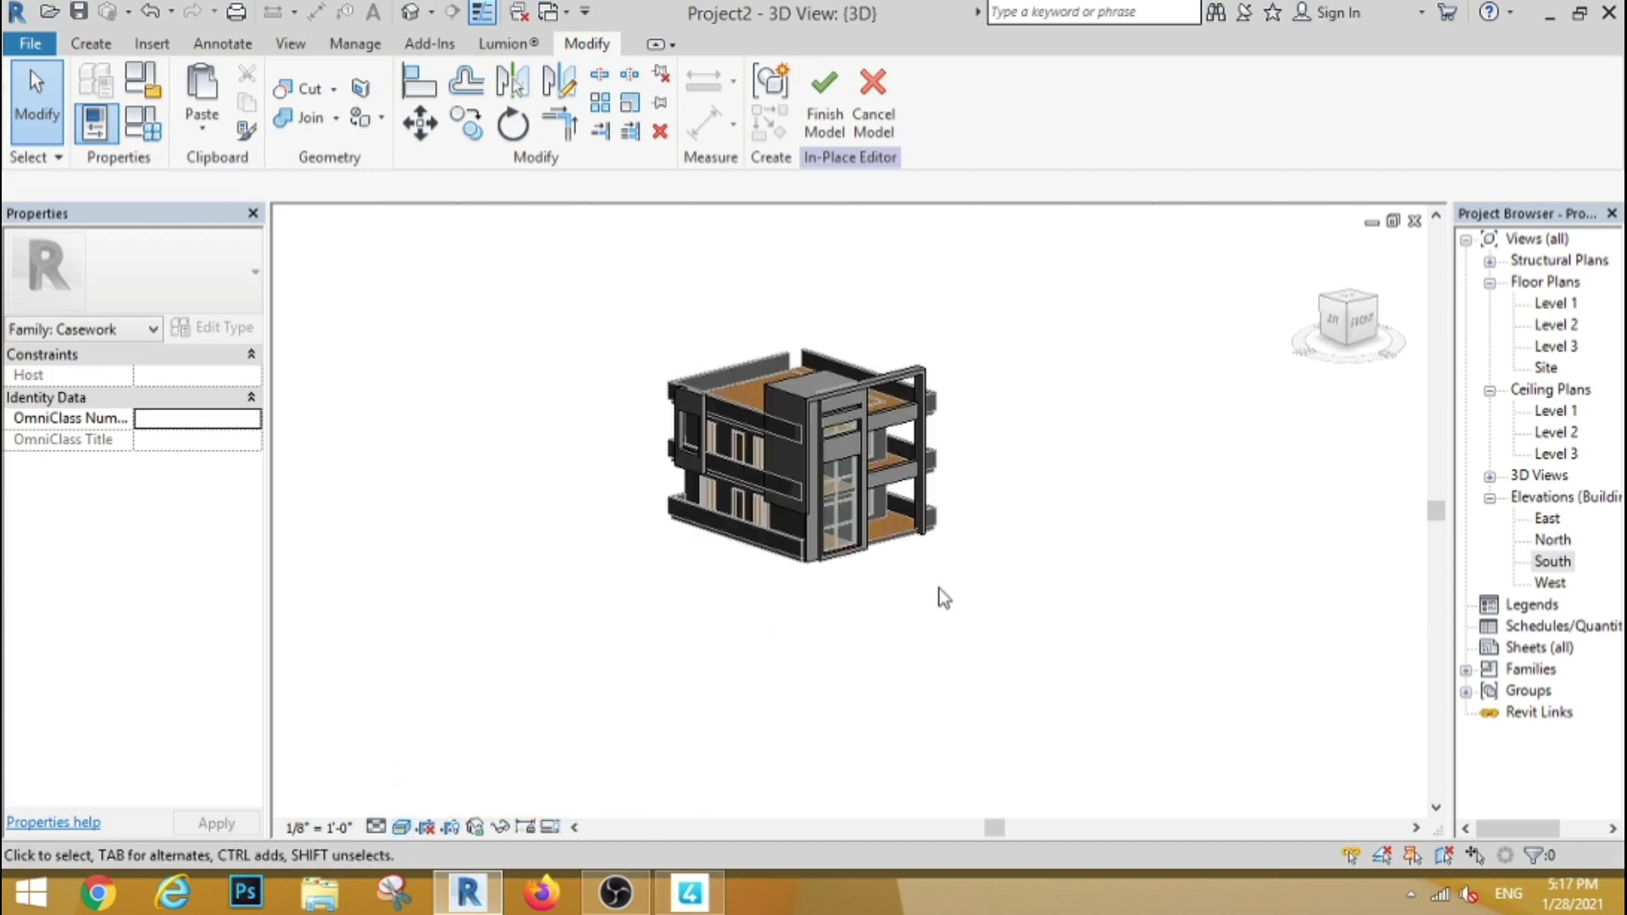
scroll(939, 589, "up", 3)
scroll(940, 581, "down", 1)
Step: Select the façade frame extrusion and start editing its Material property
scroll(920, 469, "up", 2)
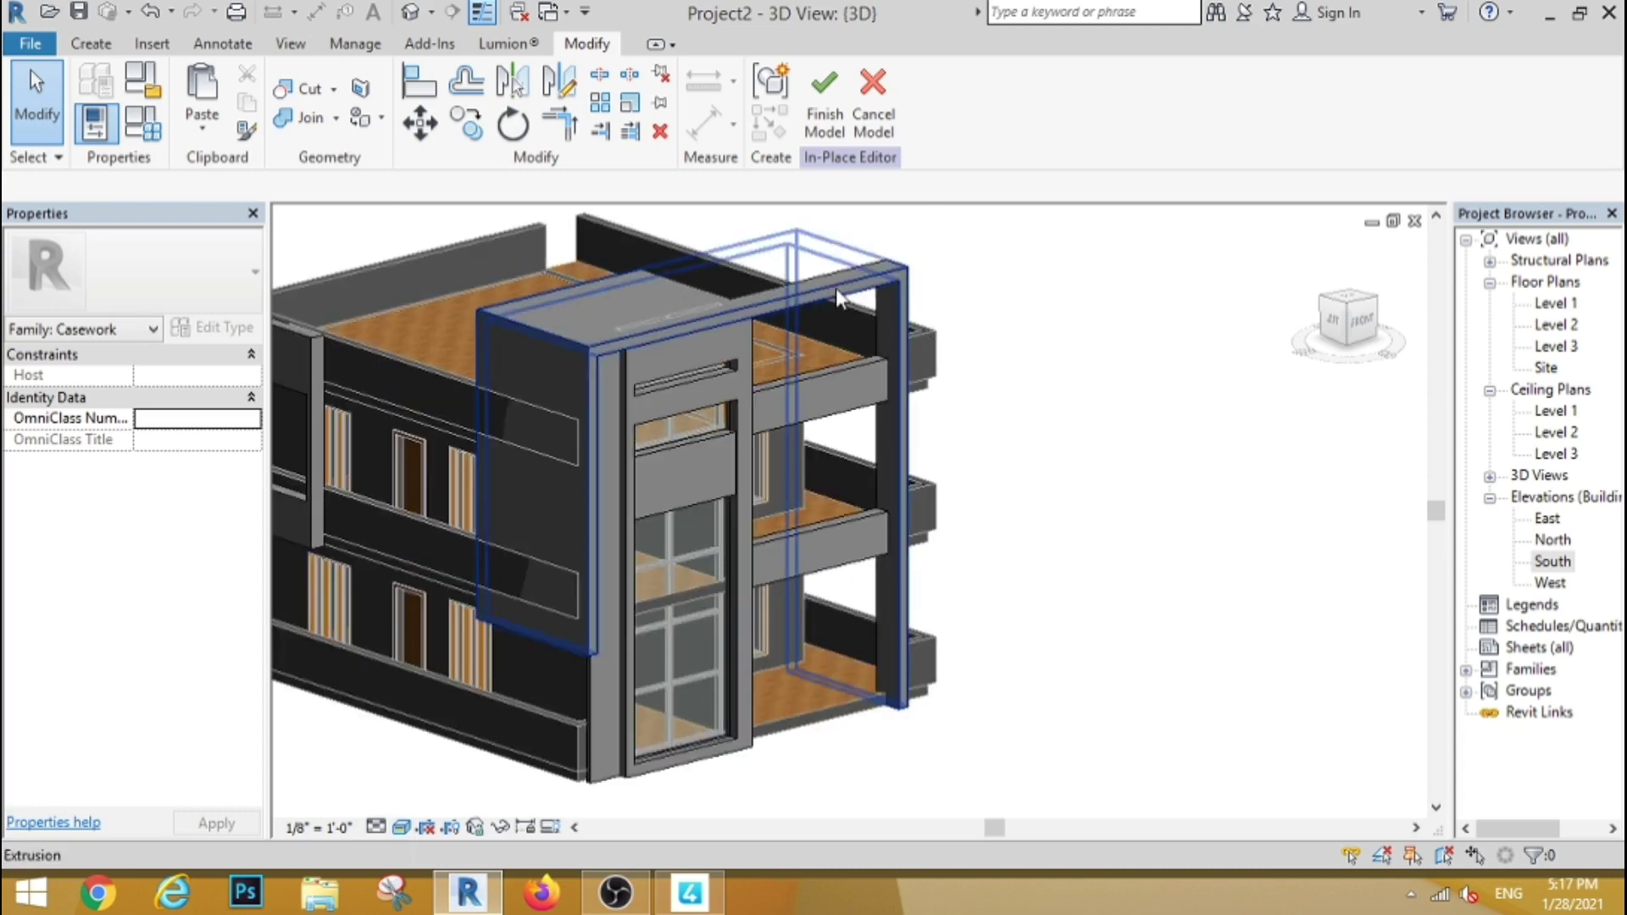
left_click(836, 288)
left_click(240, 527)
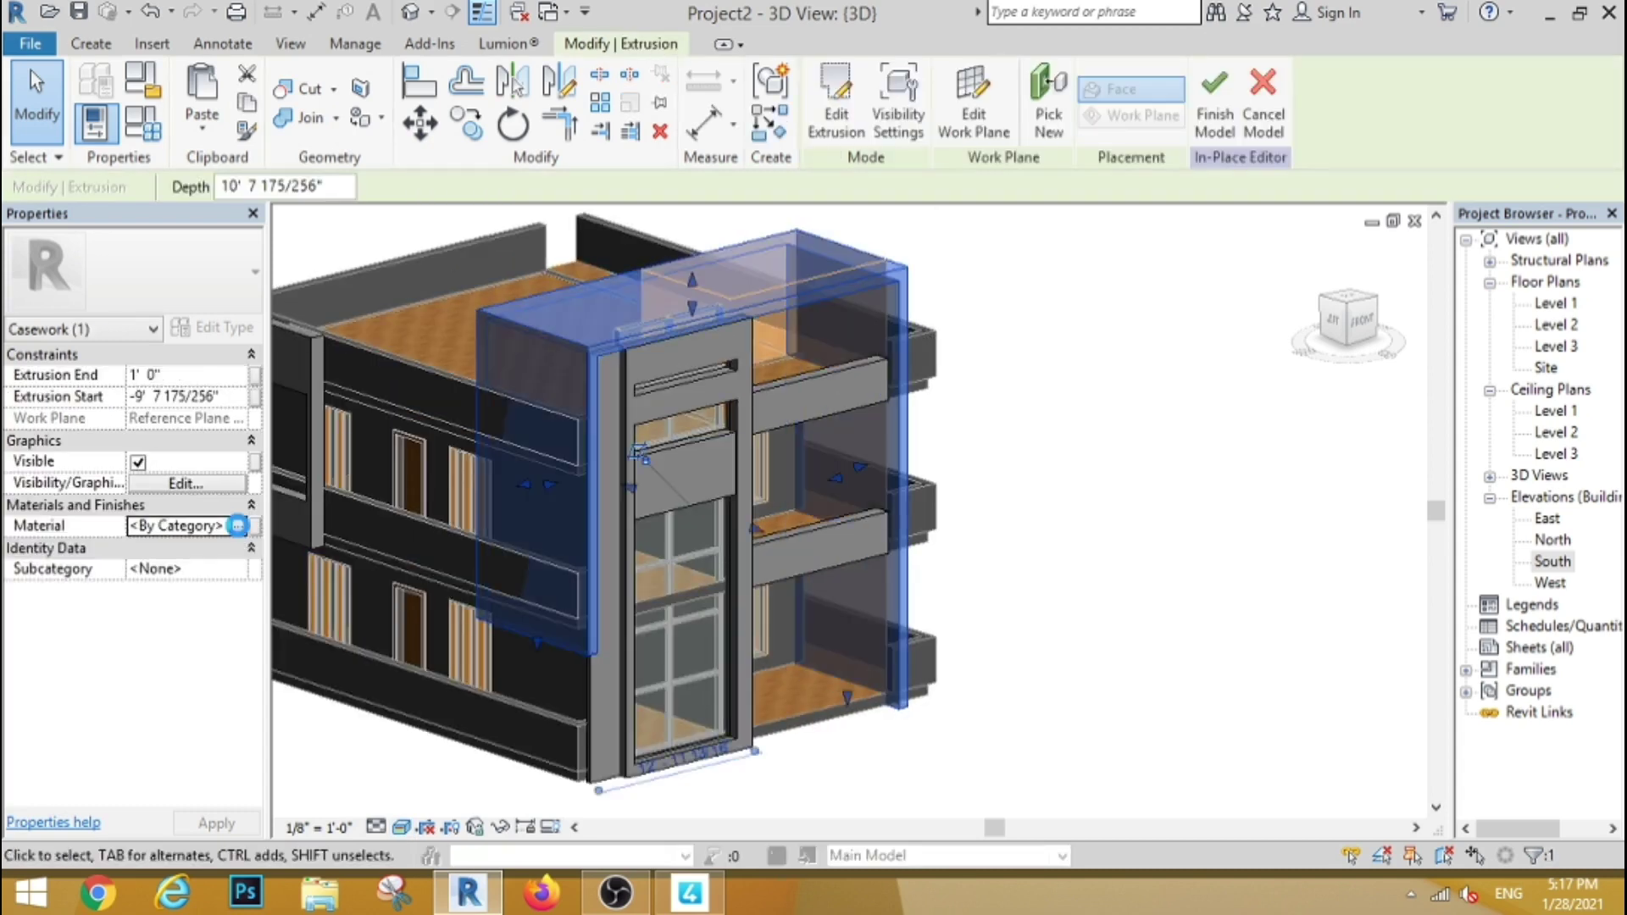
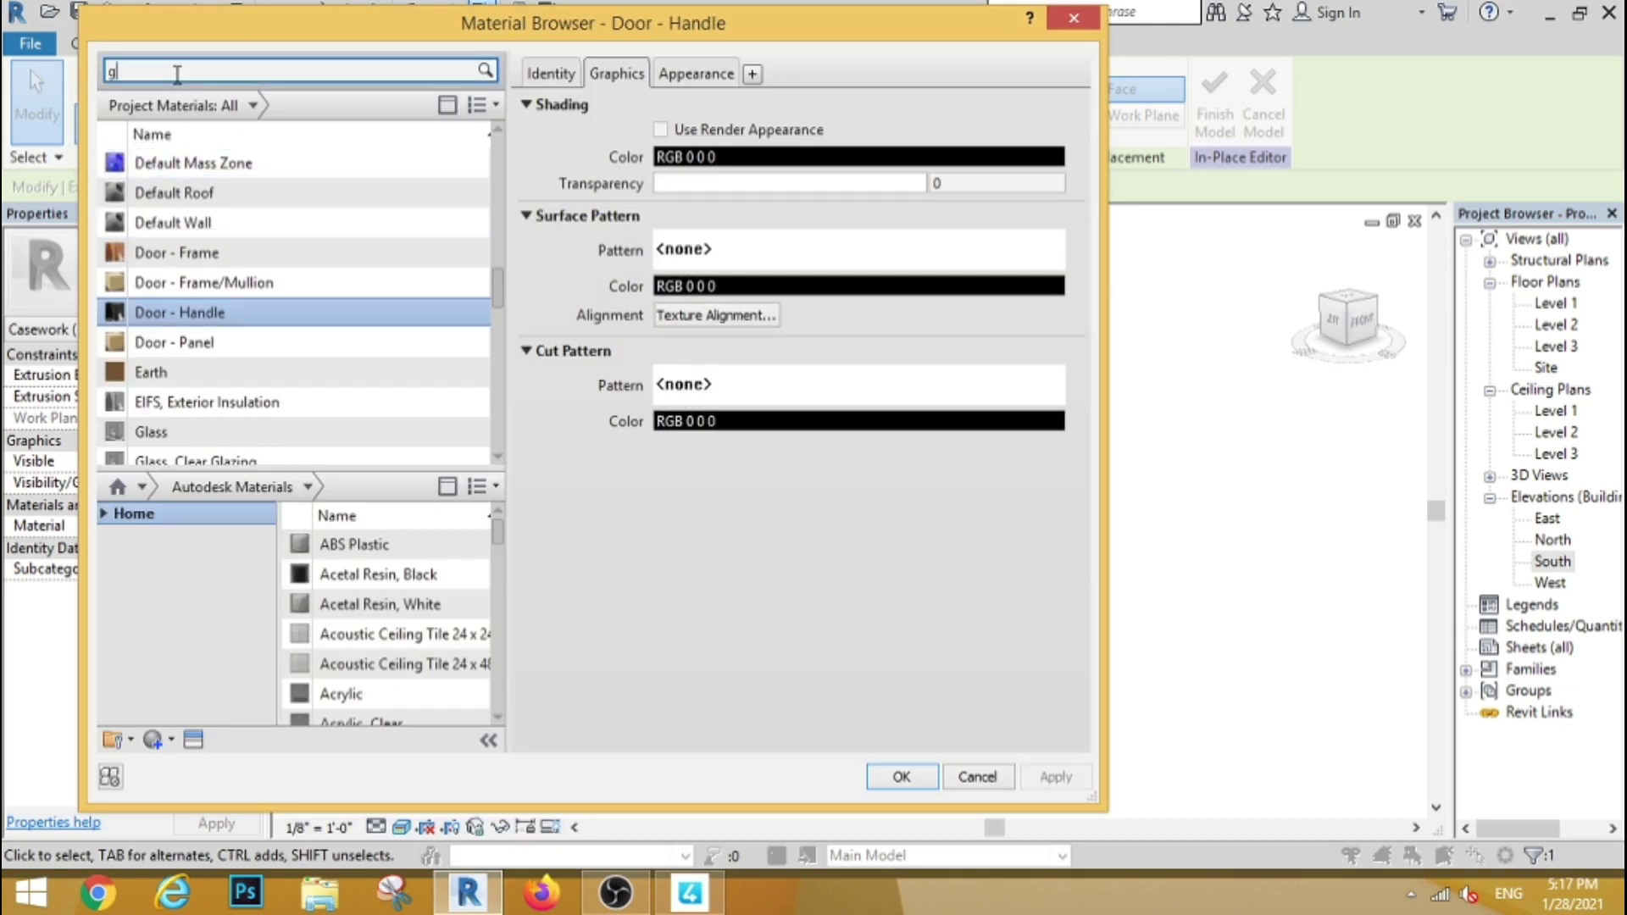
Step: Assign Gypsum Wall Board as the material of the current extrusion
type("yp")
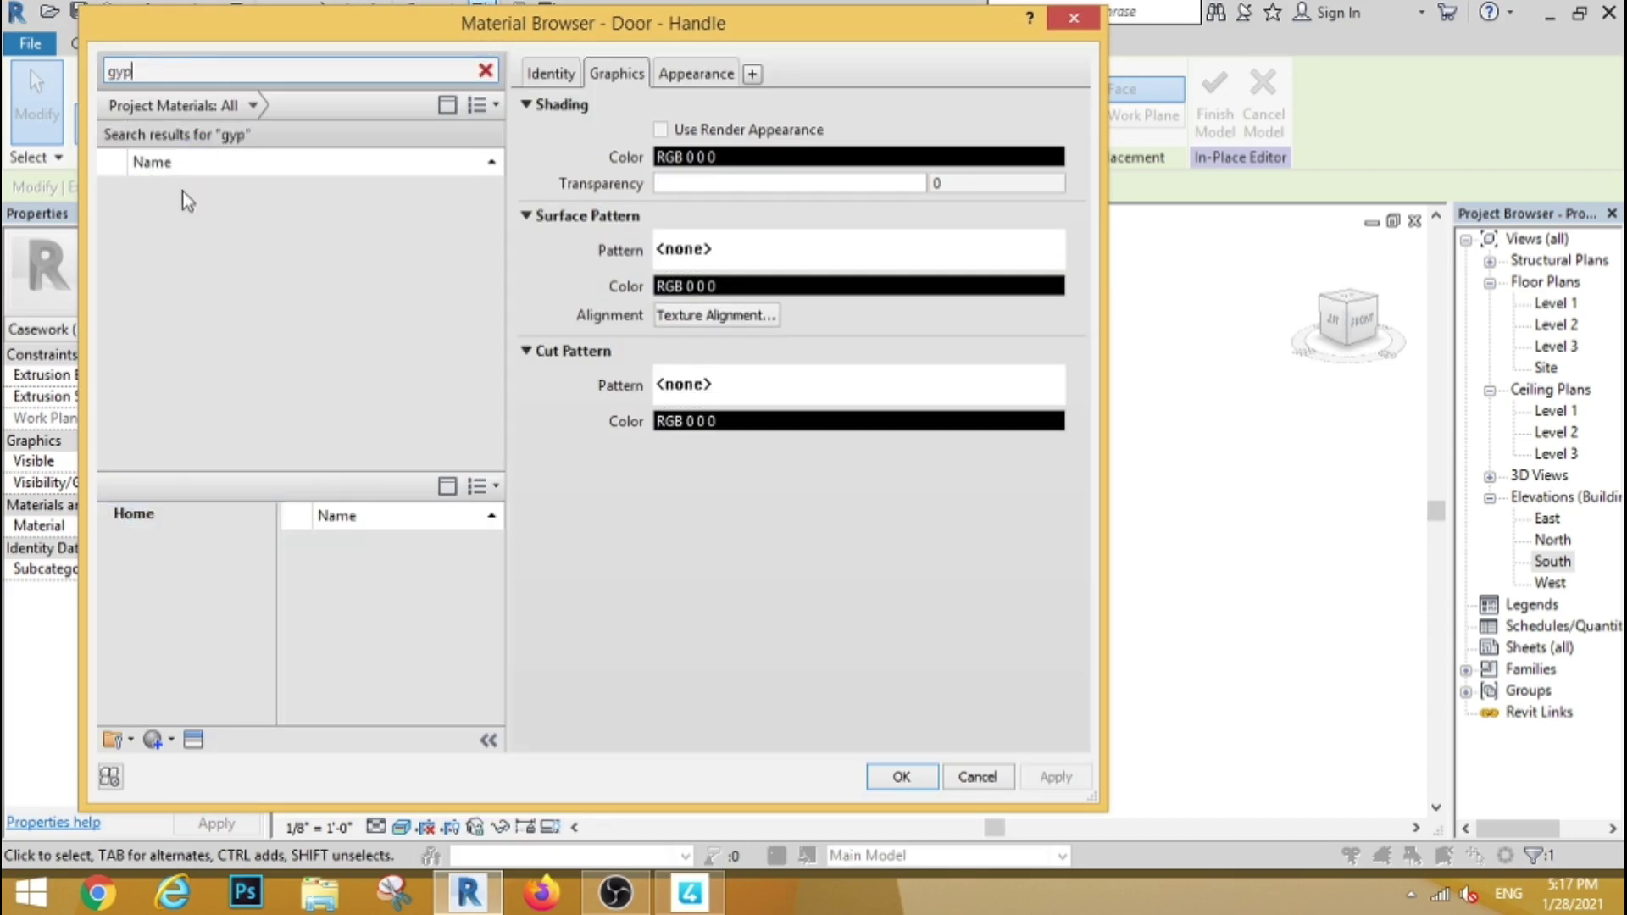
left_click(184, 193)
left_click(901, 775)
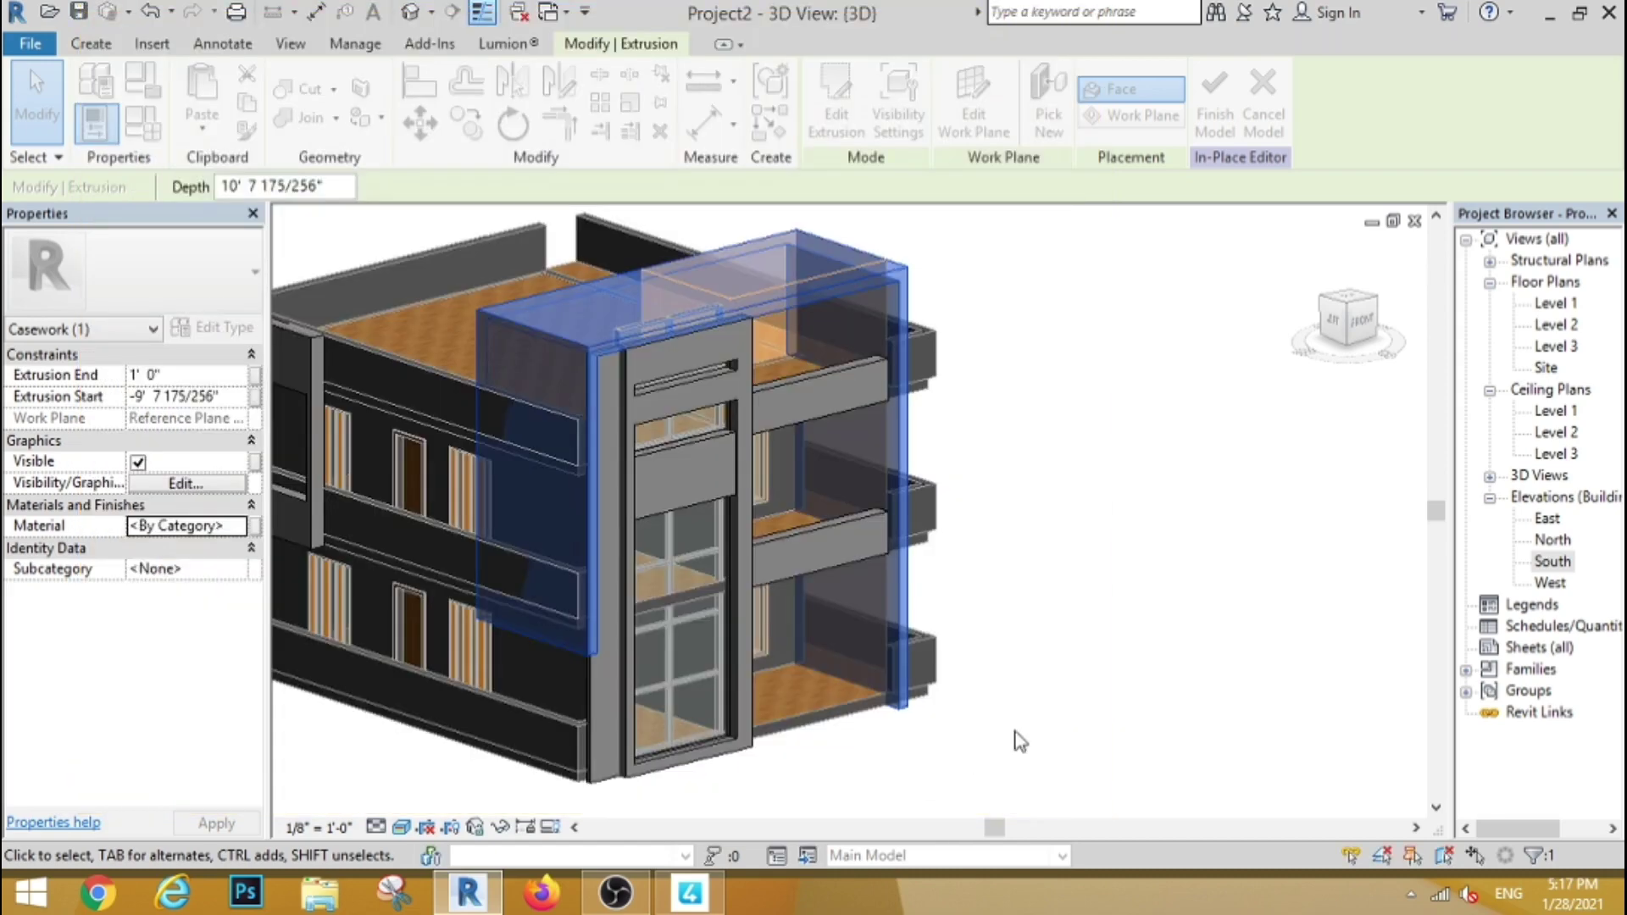
left_click(1019, 730)
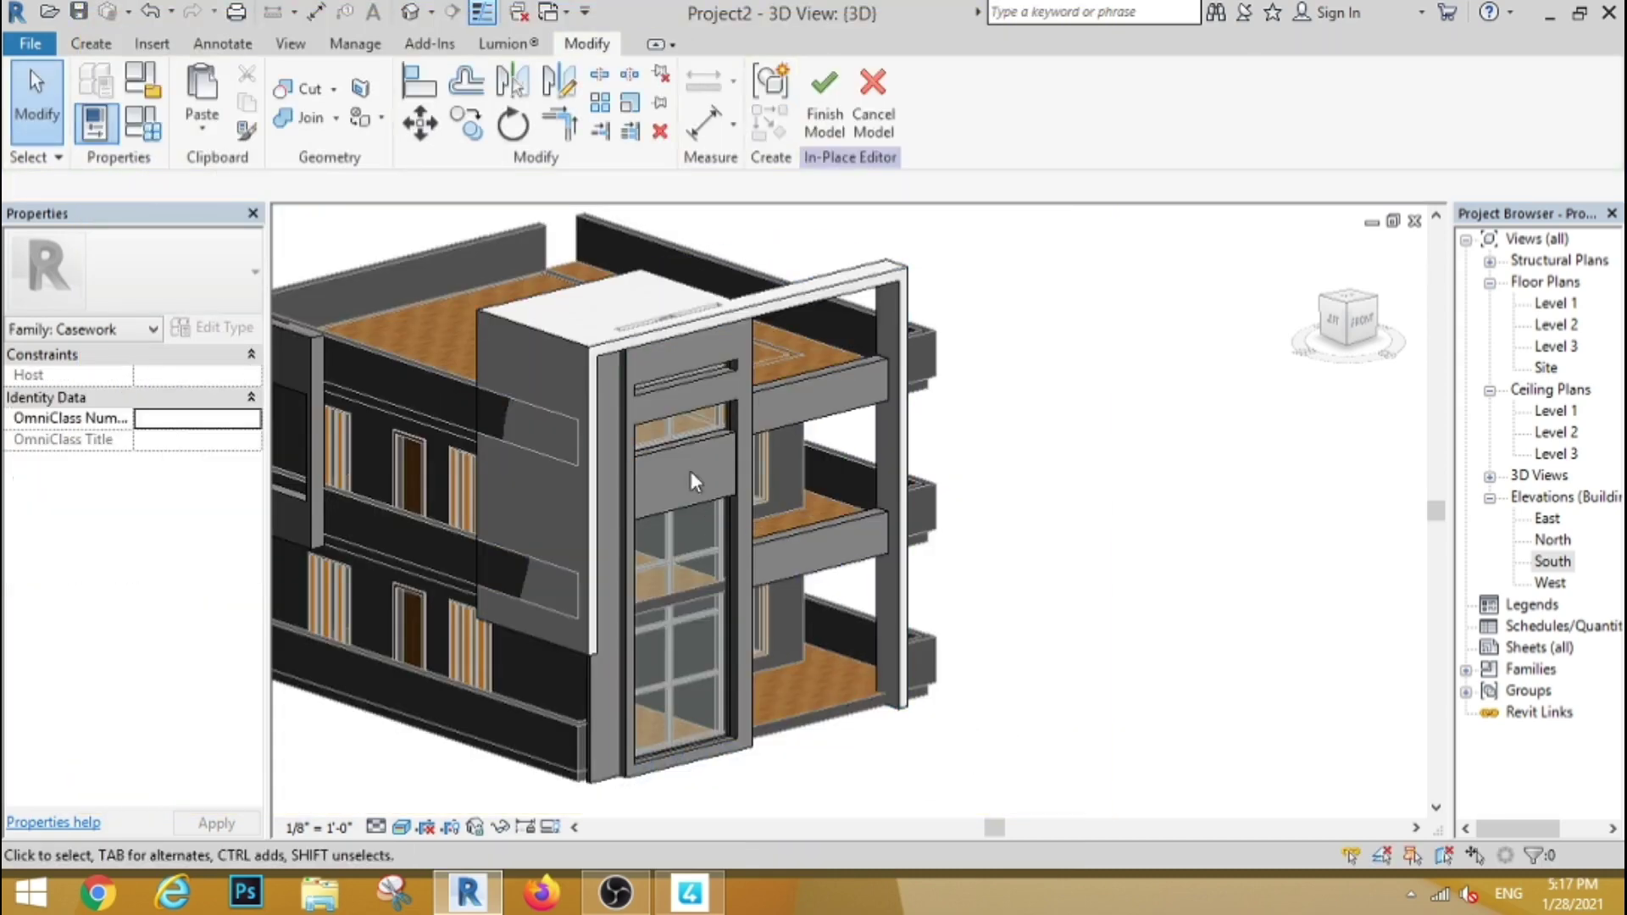
scroll(636, 409, "up", 3)
Step: Select the frame around the front glazing and create a new material for it
left_click(624, 410)
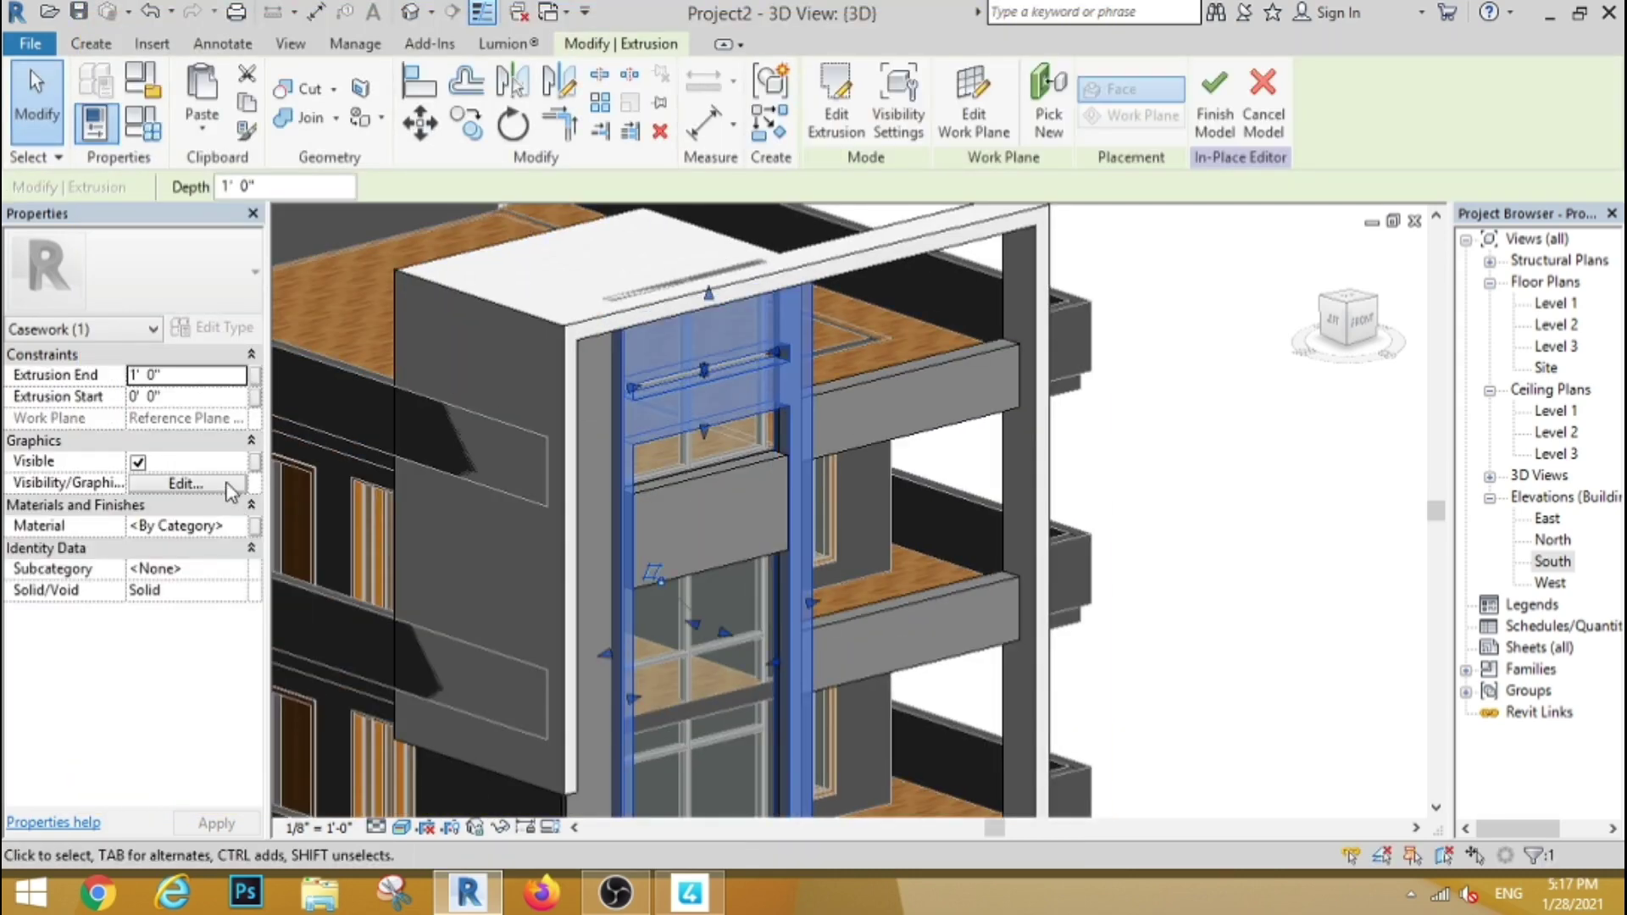
left_click(238, 526)
left_click(237, 526)
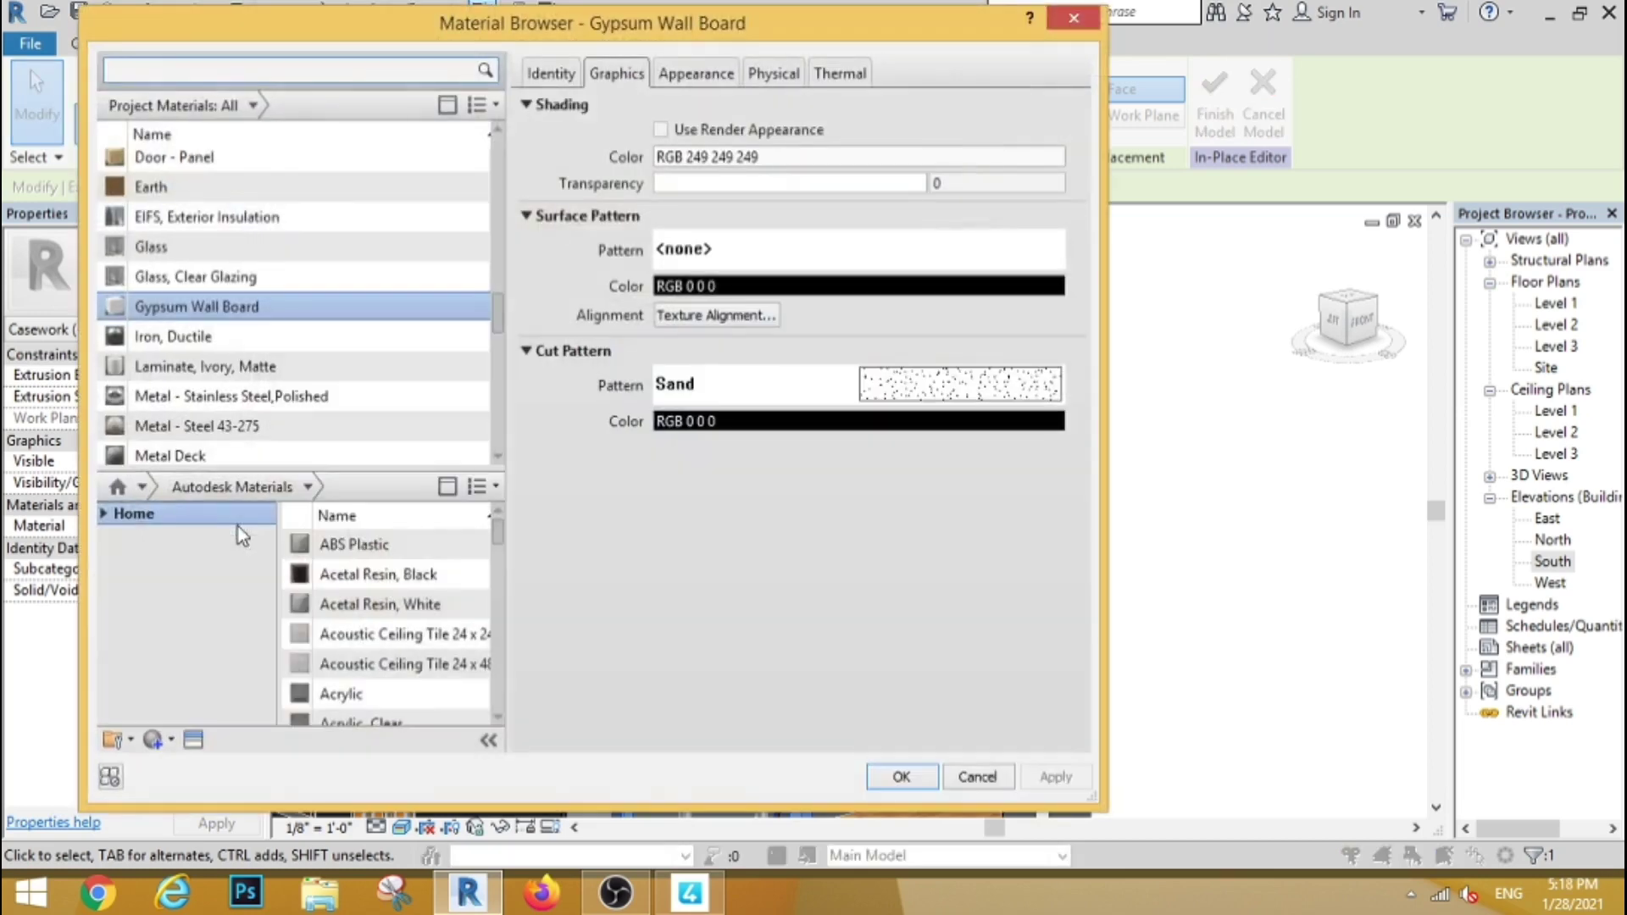
left_click(153, 743)
left_click(683, 74)
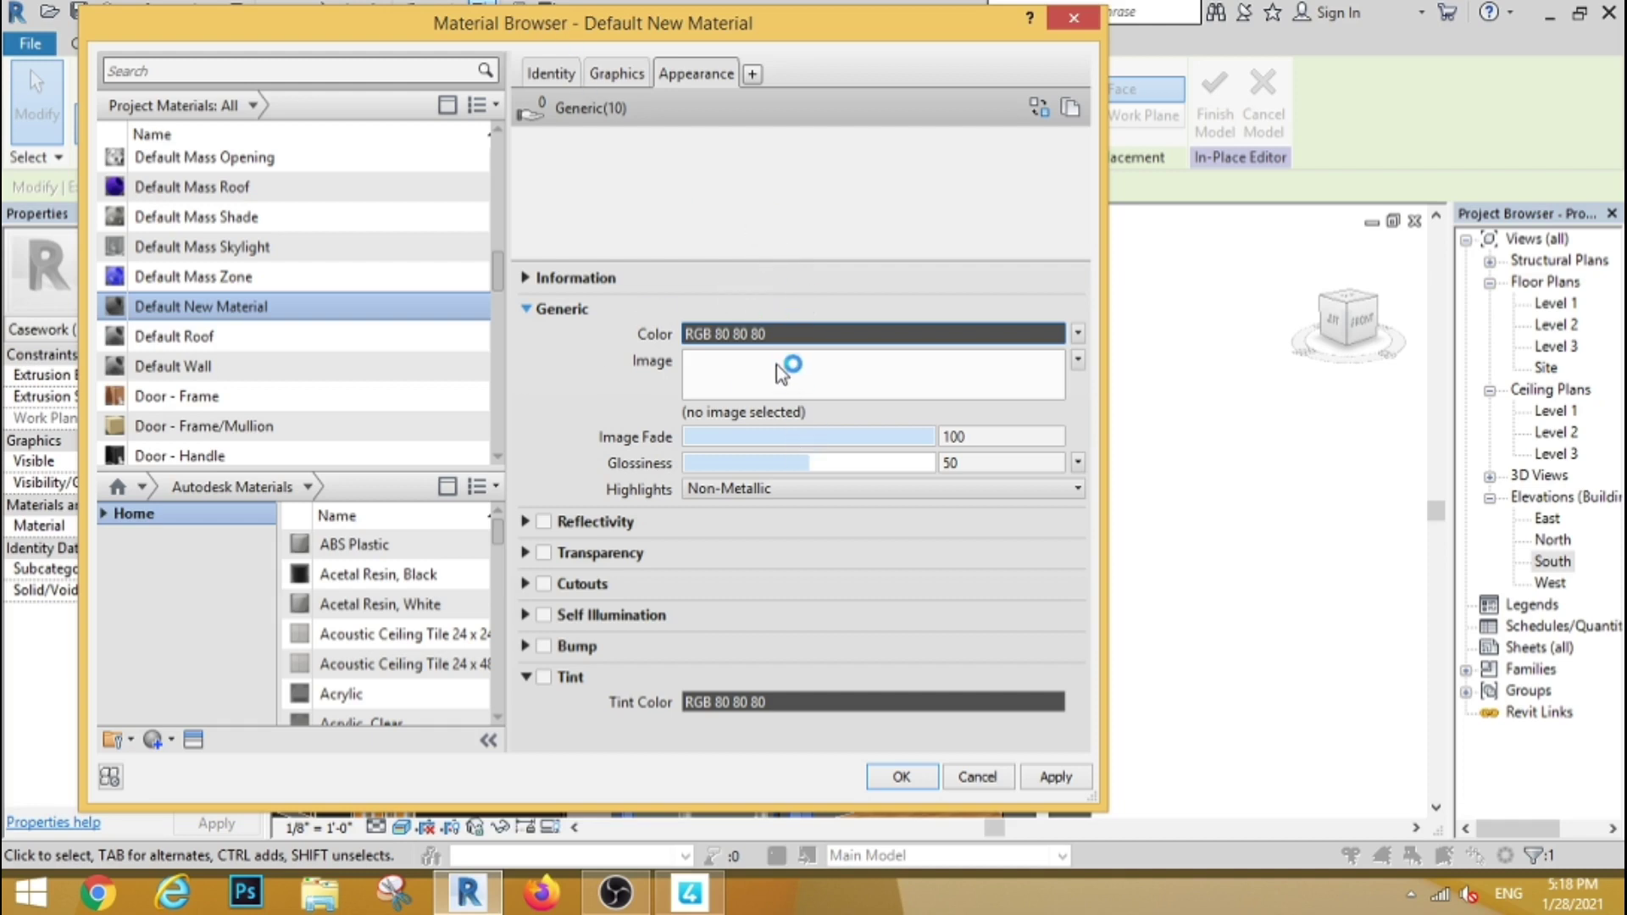
Step: Colour the new material orange-brown (RGB 155 78 0) and assign it to the frame
left_click(770, 334)
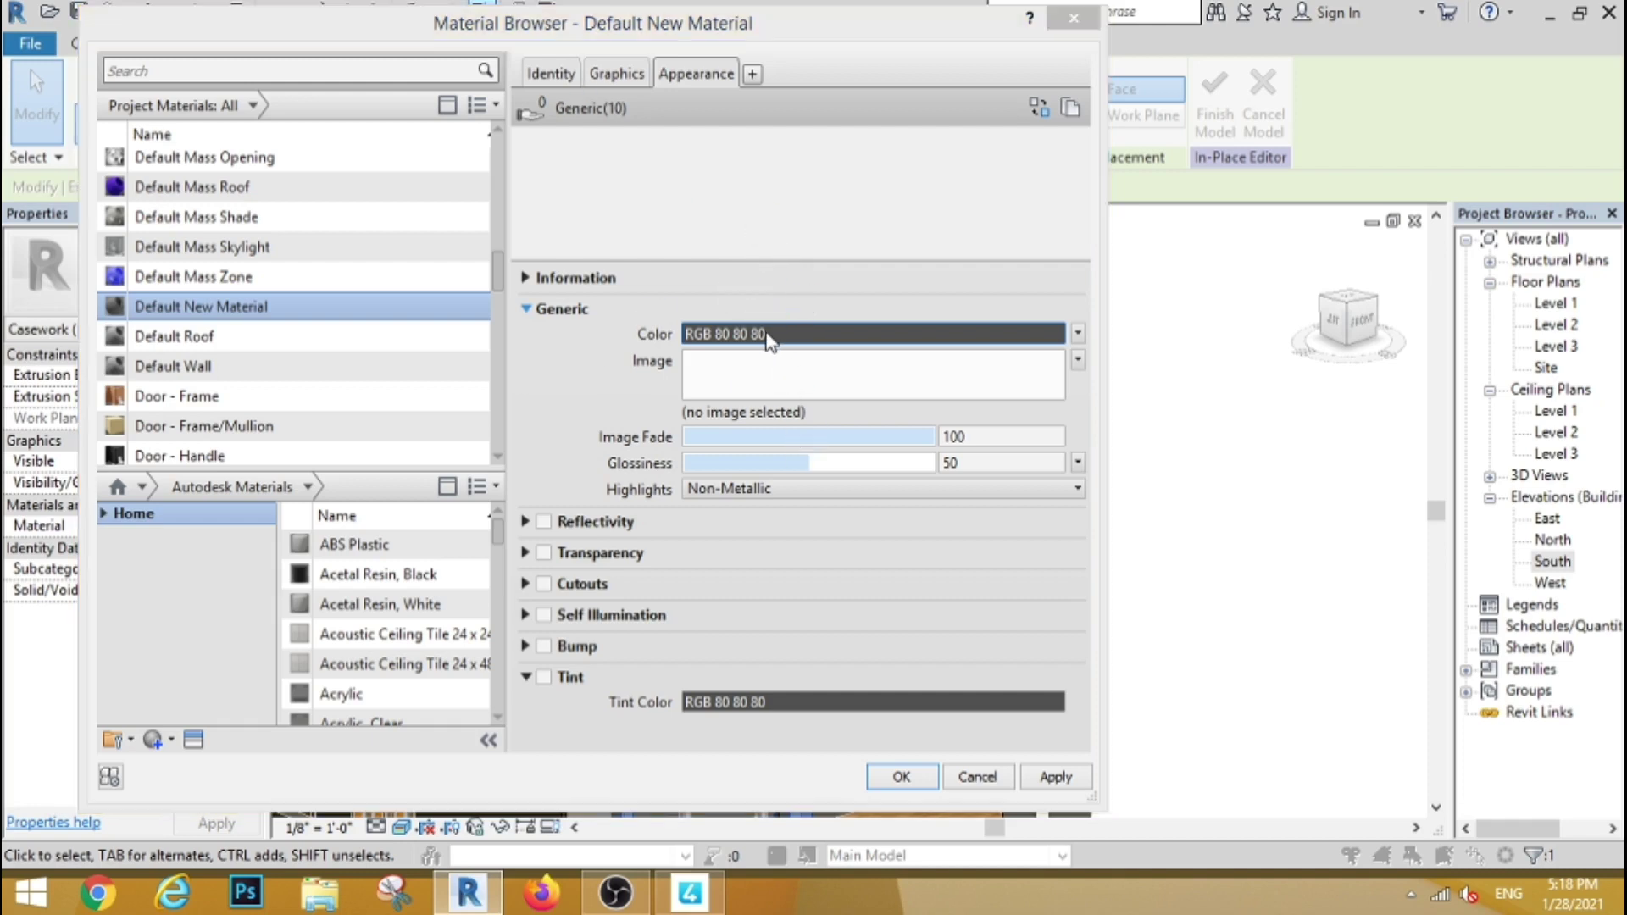
left_click(376, 347)
left_click_drag(865, 398, 869, 387)
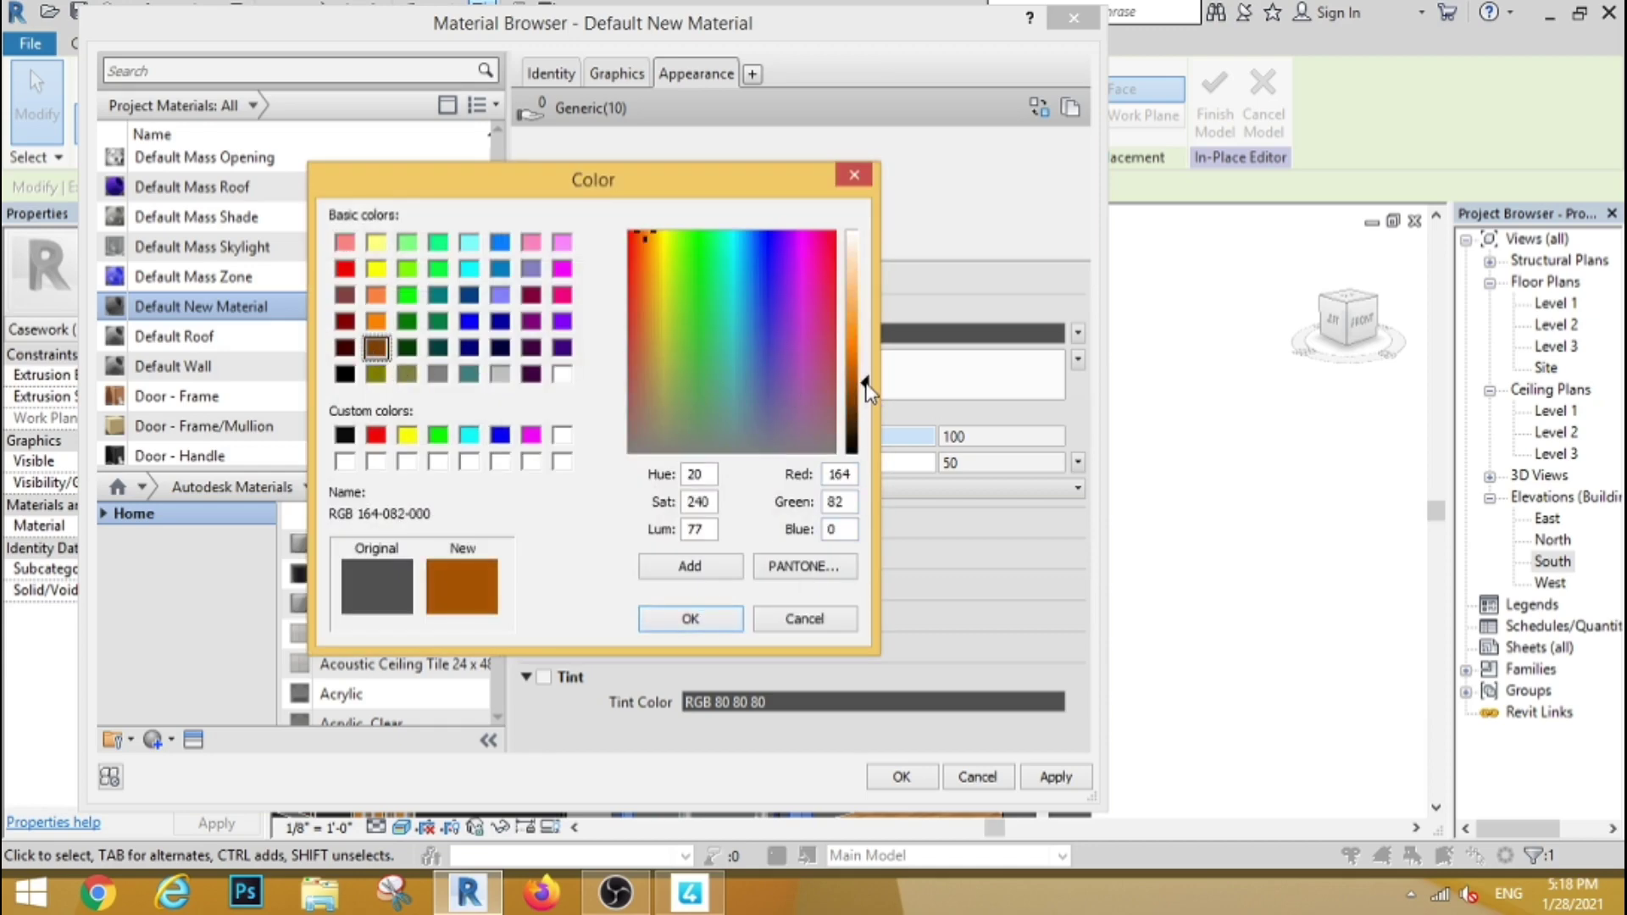
left_click(709, 623)
left_click(1056, 777)
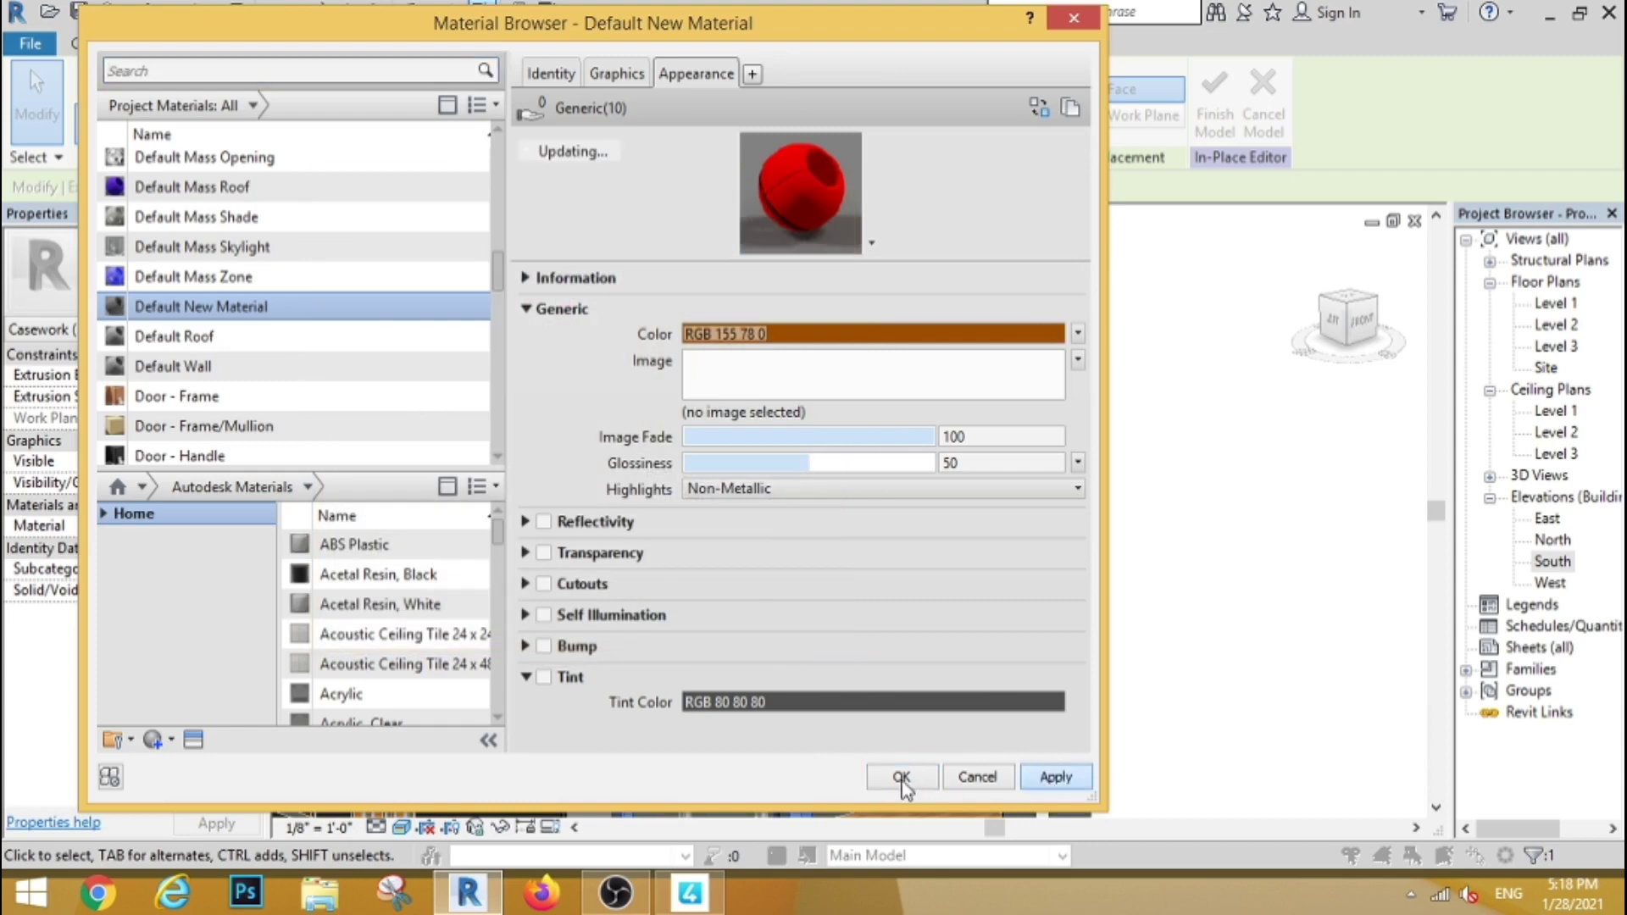
left_click(901, 778)
left_click(1239, 512)
scroll(1239, 512, "down", 5)
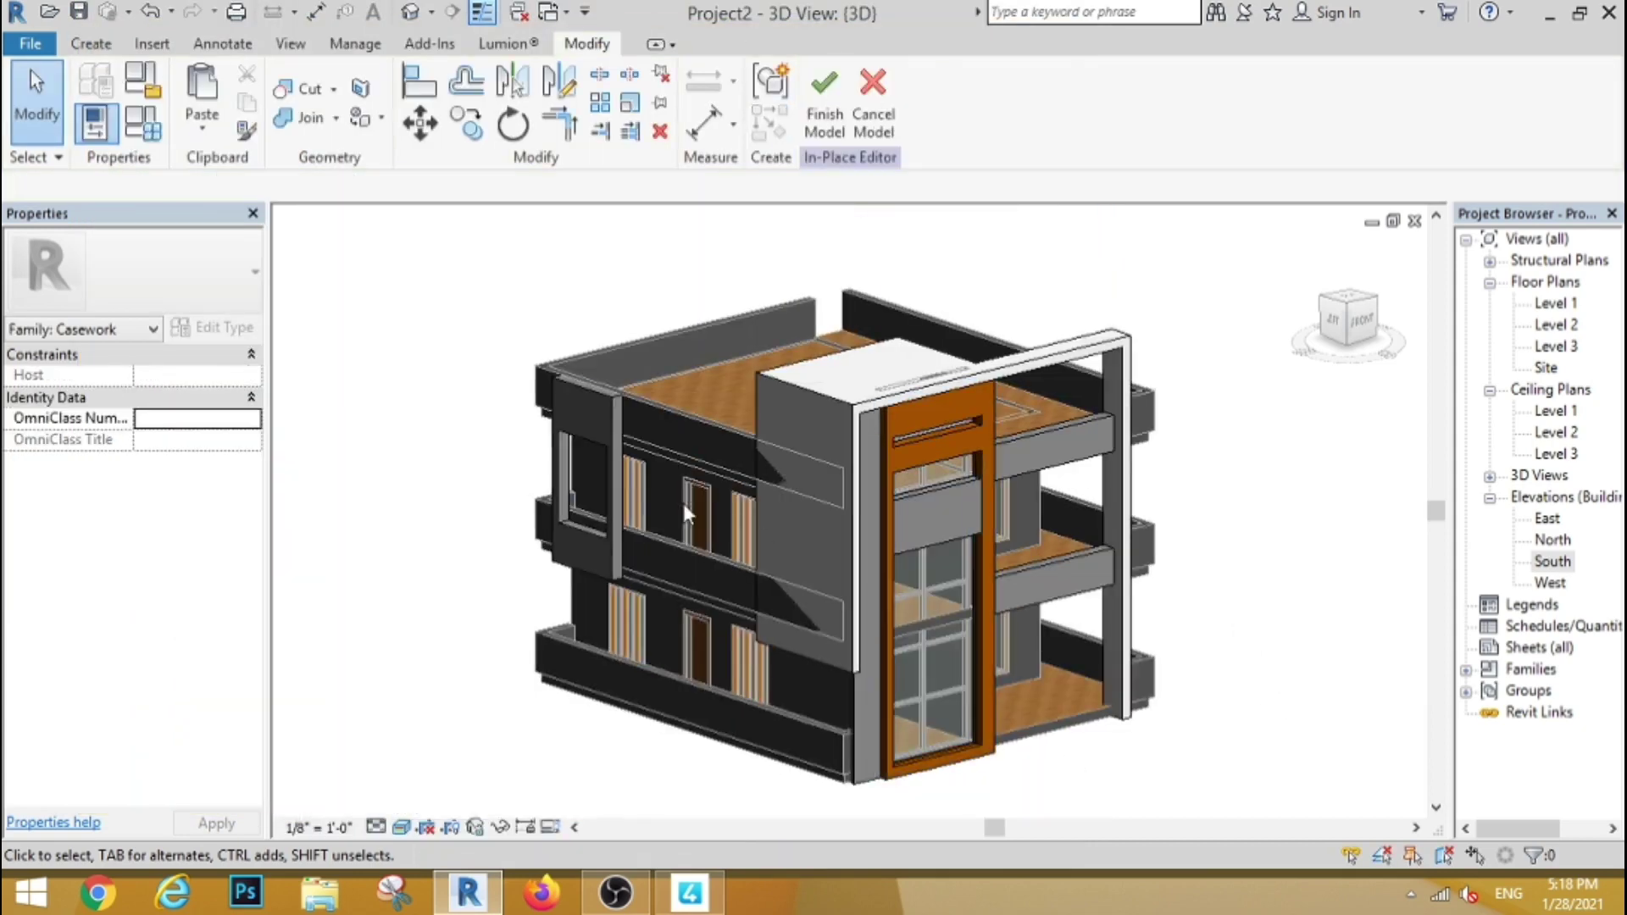
Step: Give the left wall frame the same orange-brown Default New Material
left_click(619, 465)
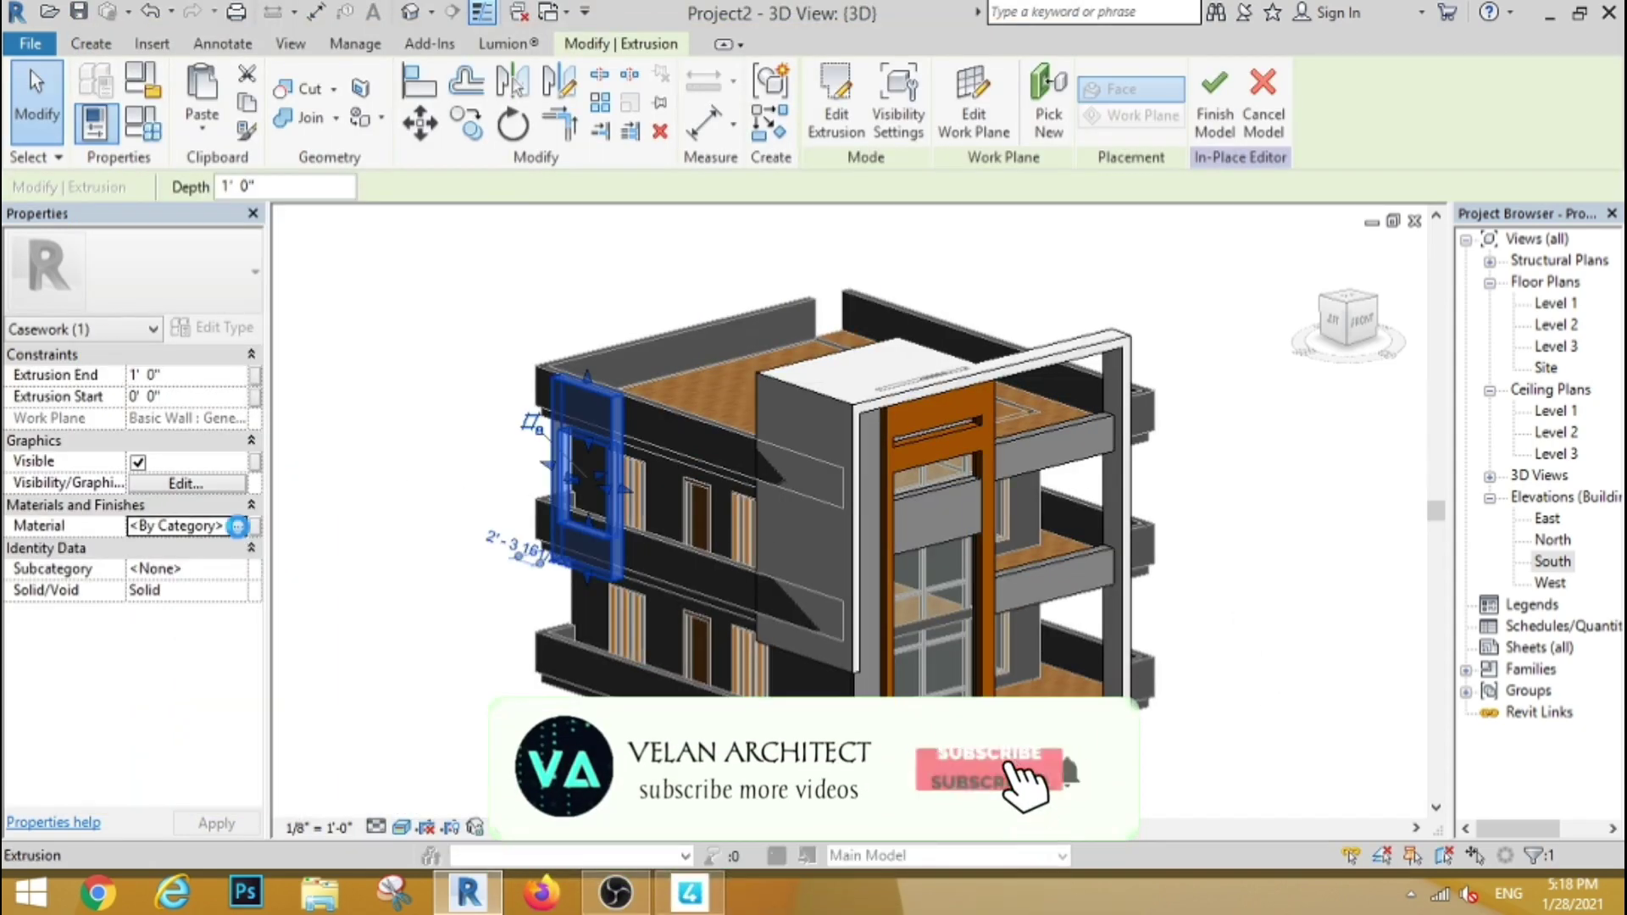
left_click(243, 534)
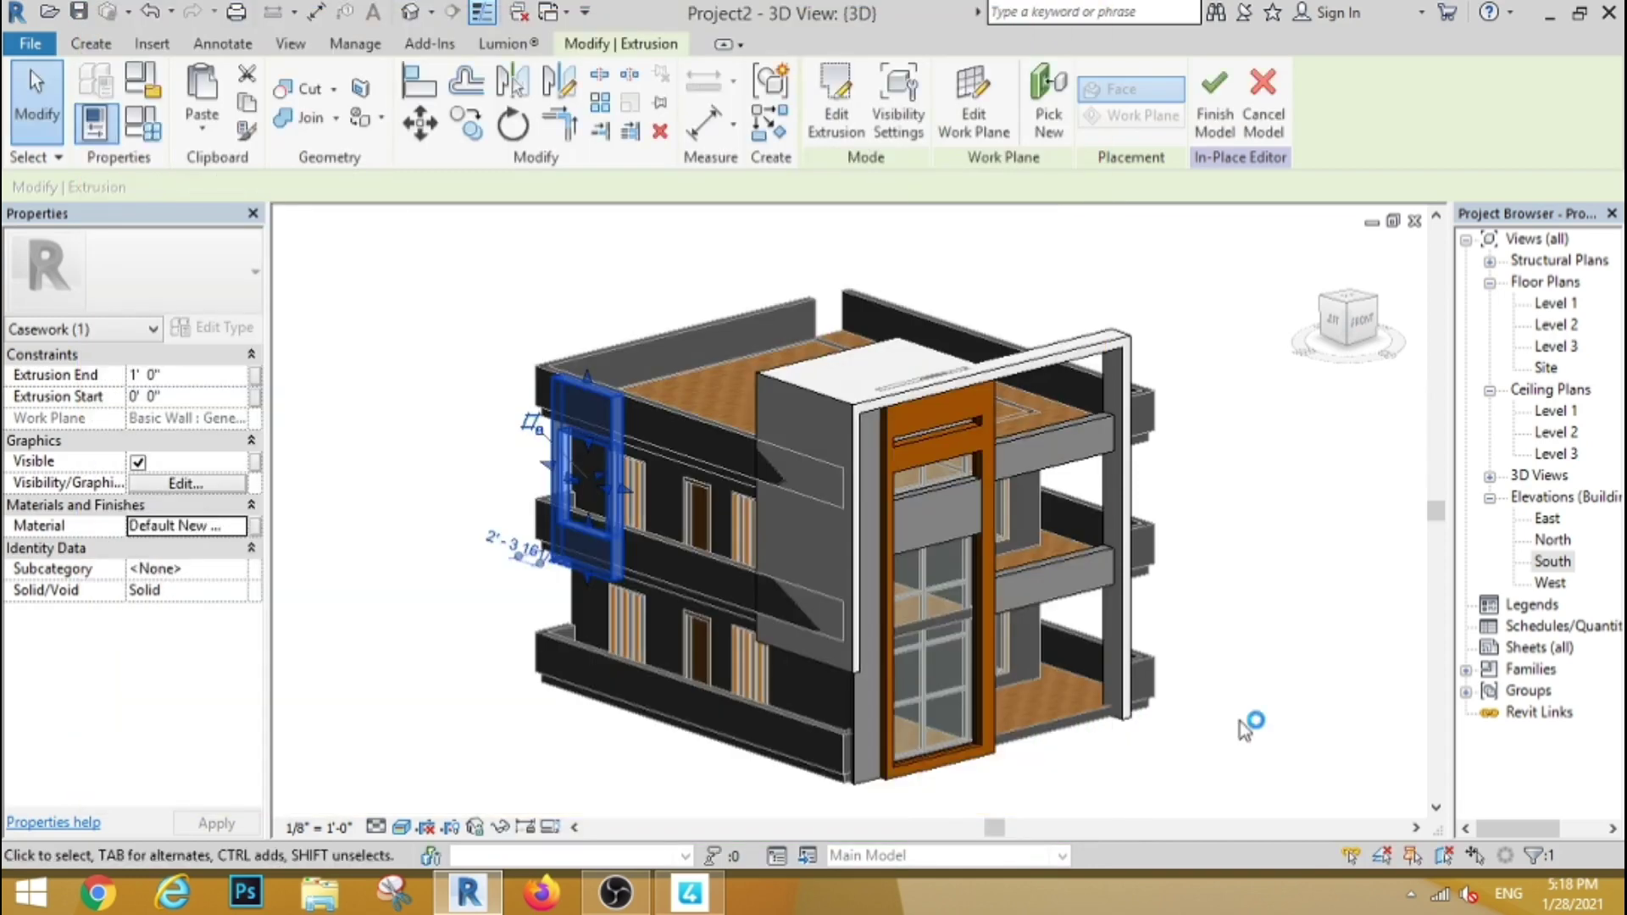
left_click(1239, 719)
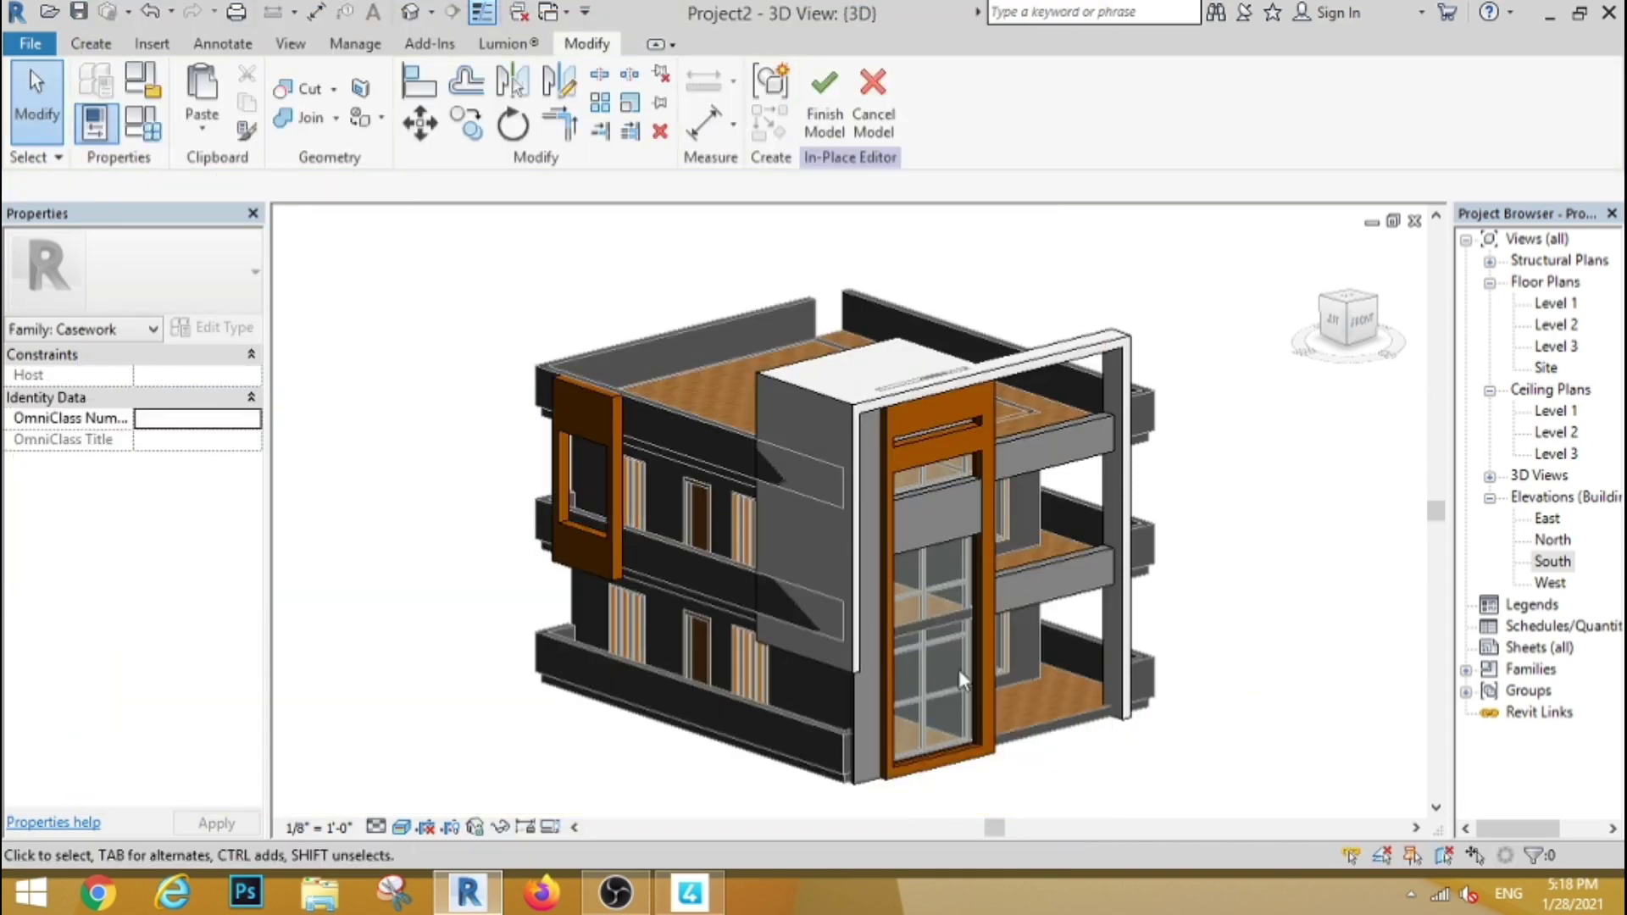
Step: Select the thin vertical strip and bring up its material list
left_click(858, 689)
left_click(988, 297)
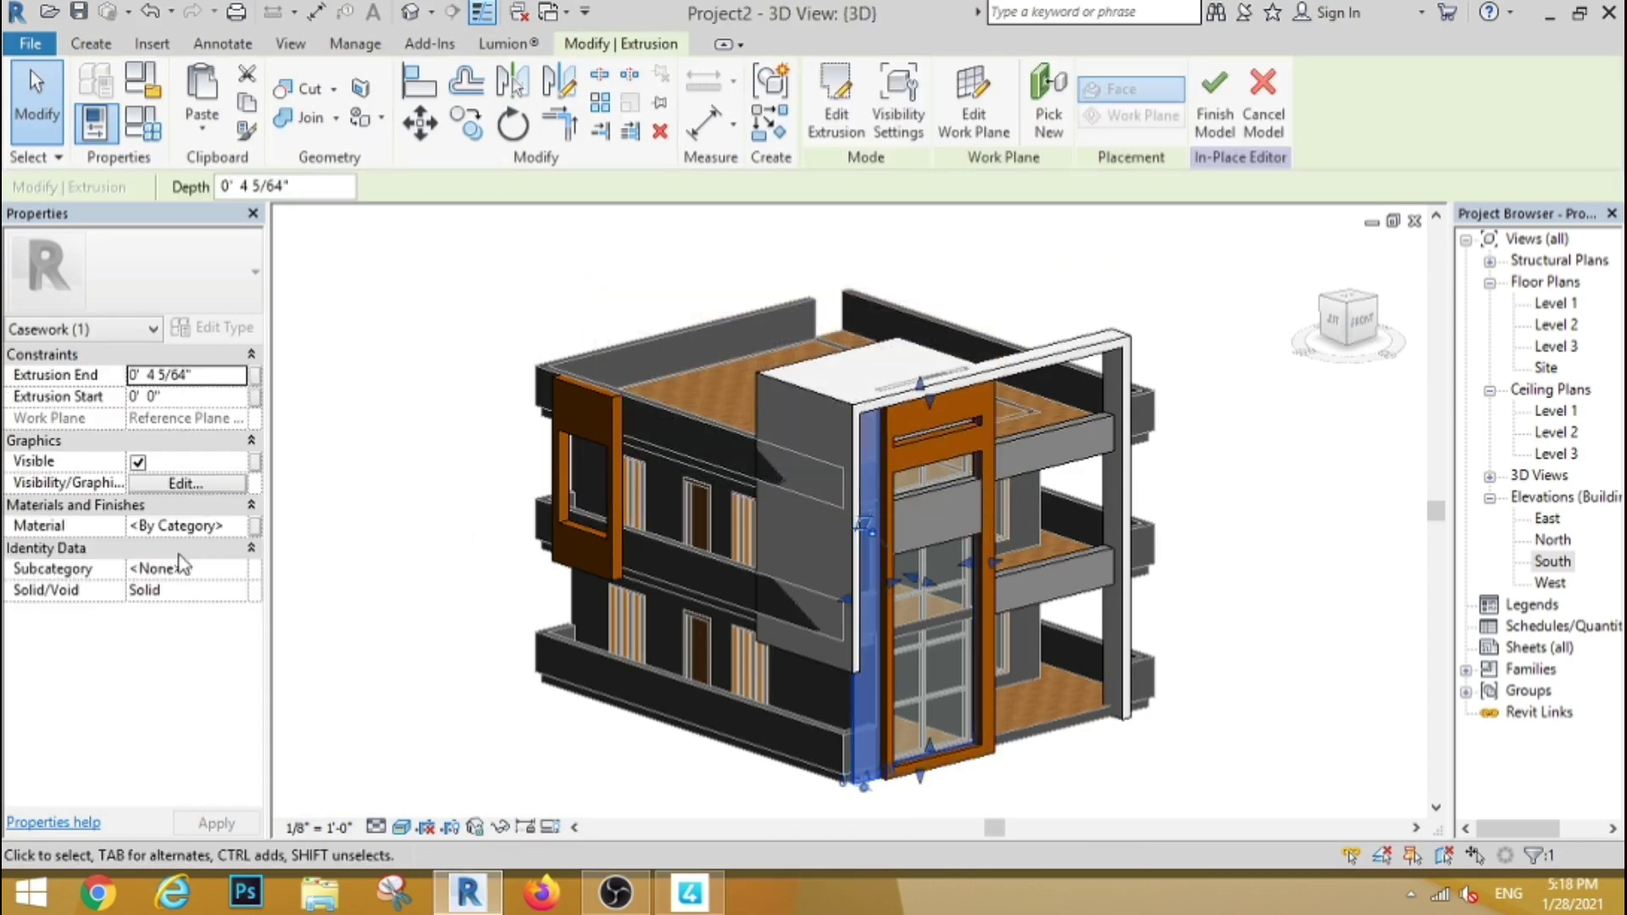
left_click(241, 526)
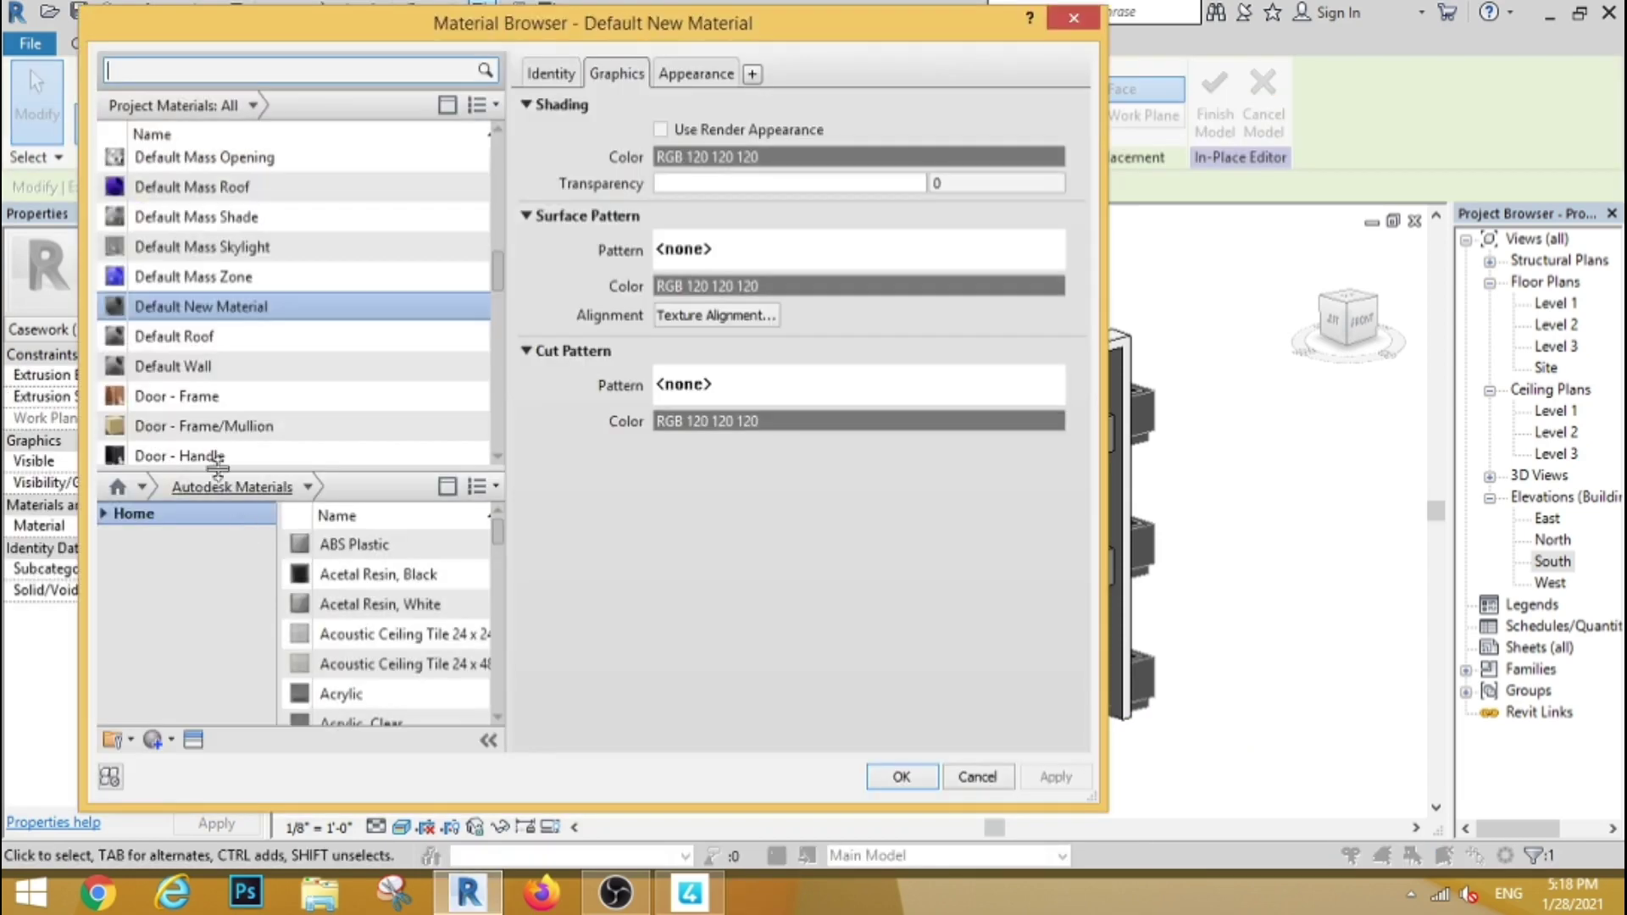
Step: Create another new material for the strip and show its appearance settings
left_click(159, 746)
left_click(204, 774)
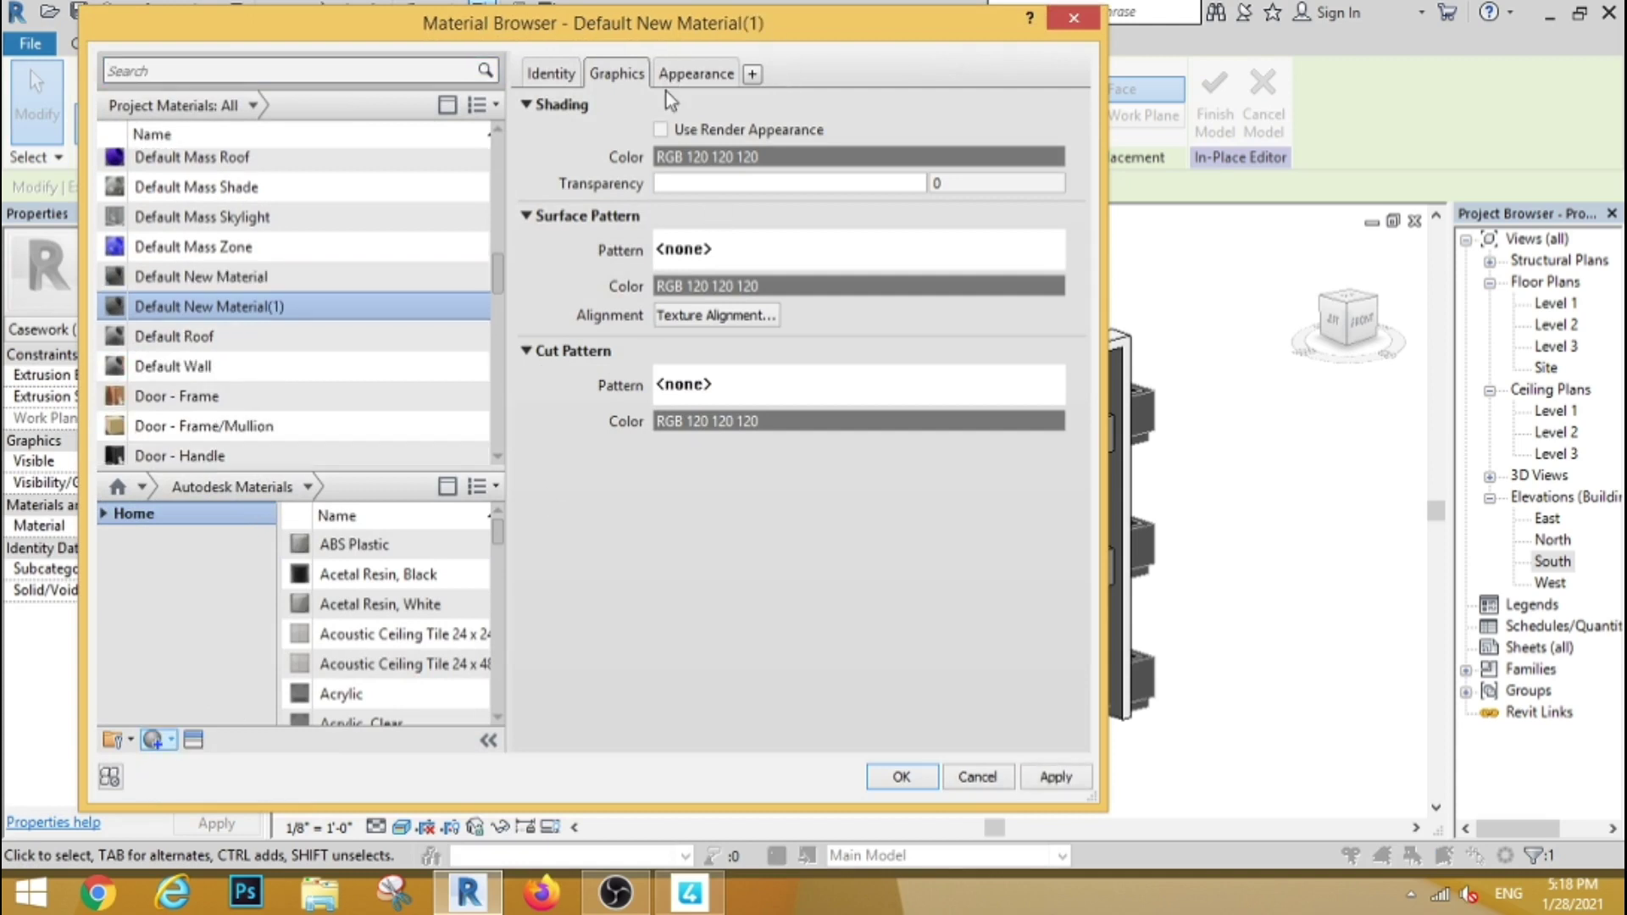
left_click(682, 77)
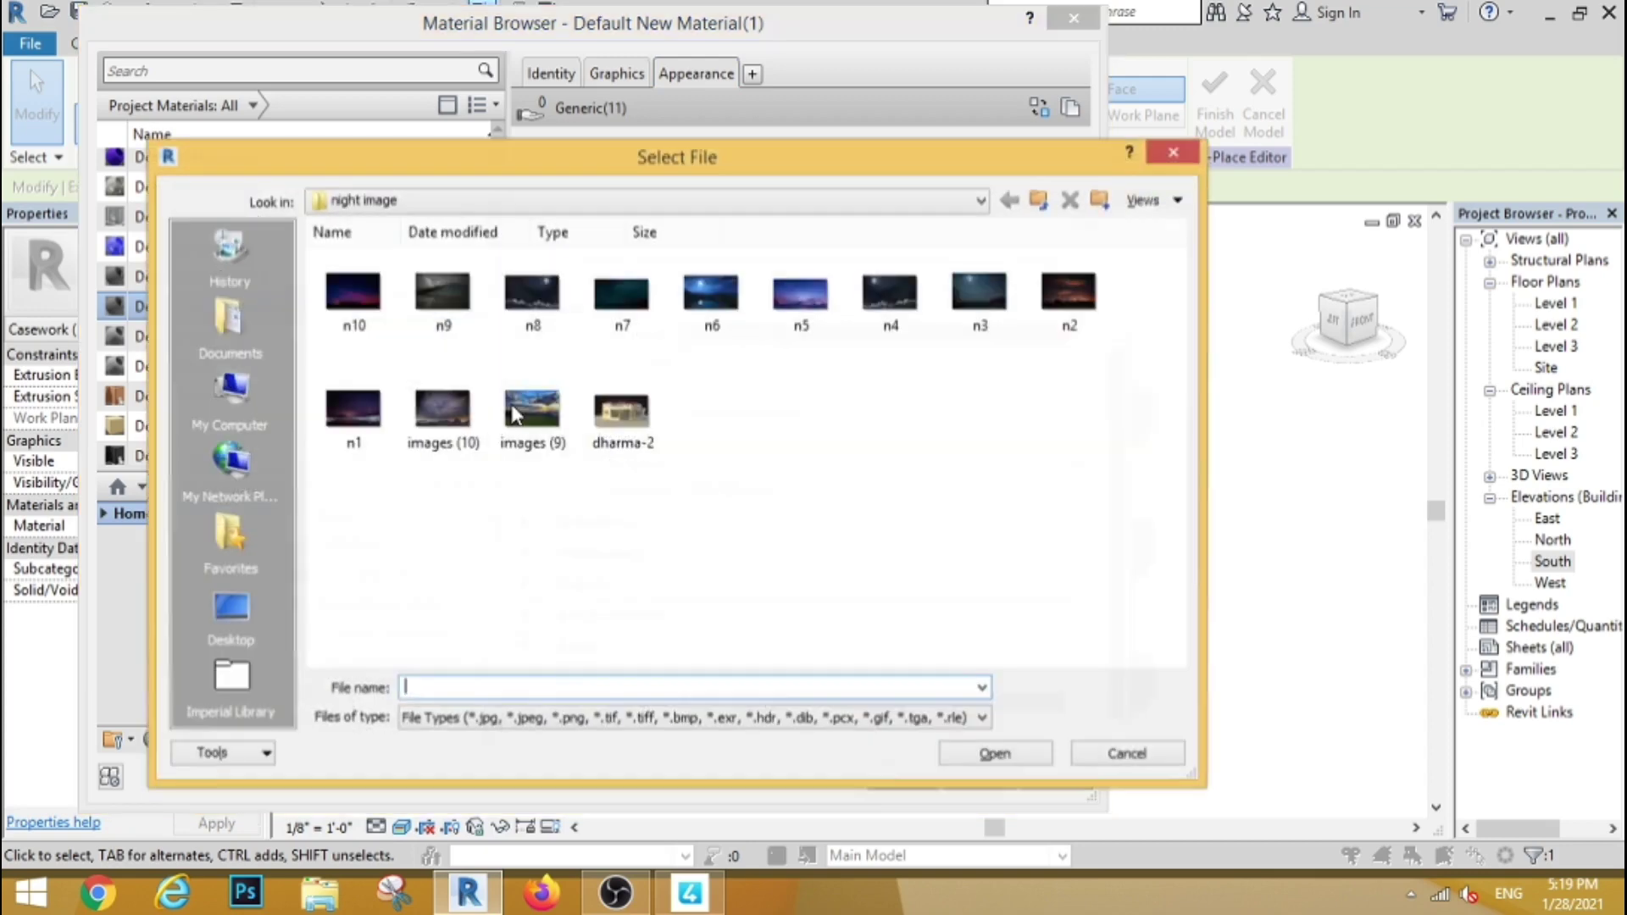
Step: Load 5006_d-copy-500x500.jpg from Downloads\eleation tile tex and open its texture editor
left_click(233, 399)
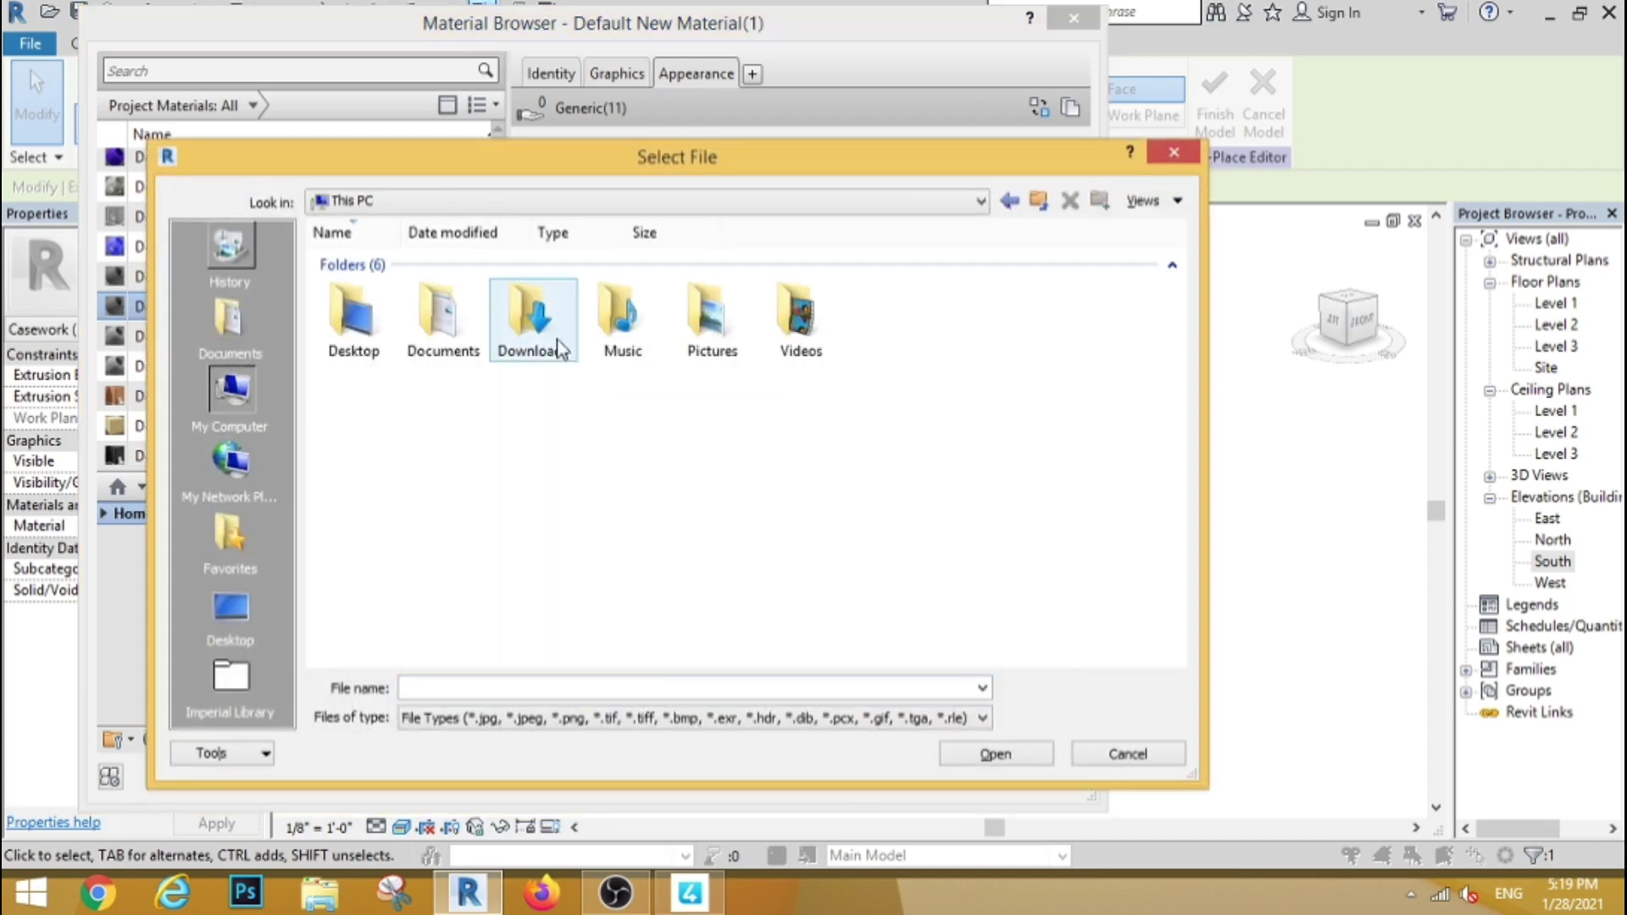
double_click(543, 335)
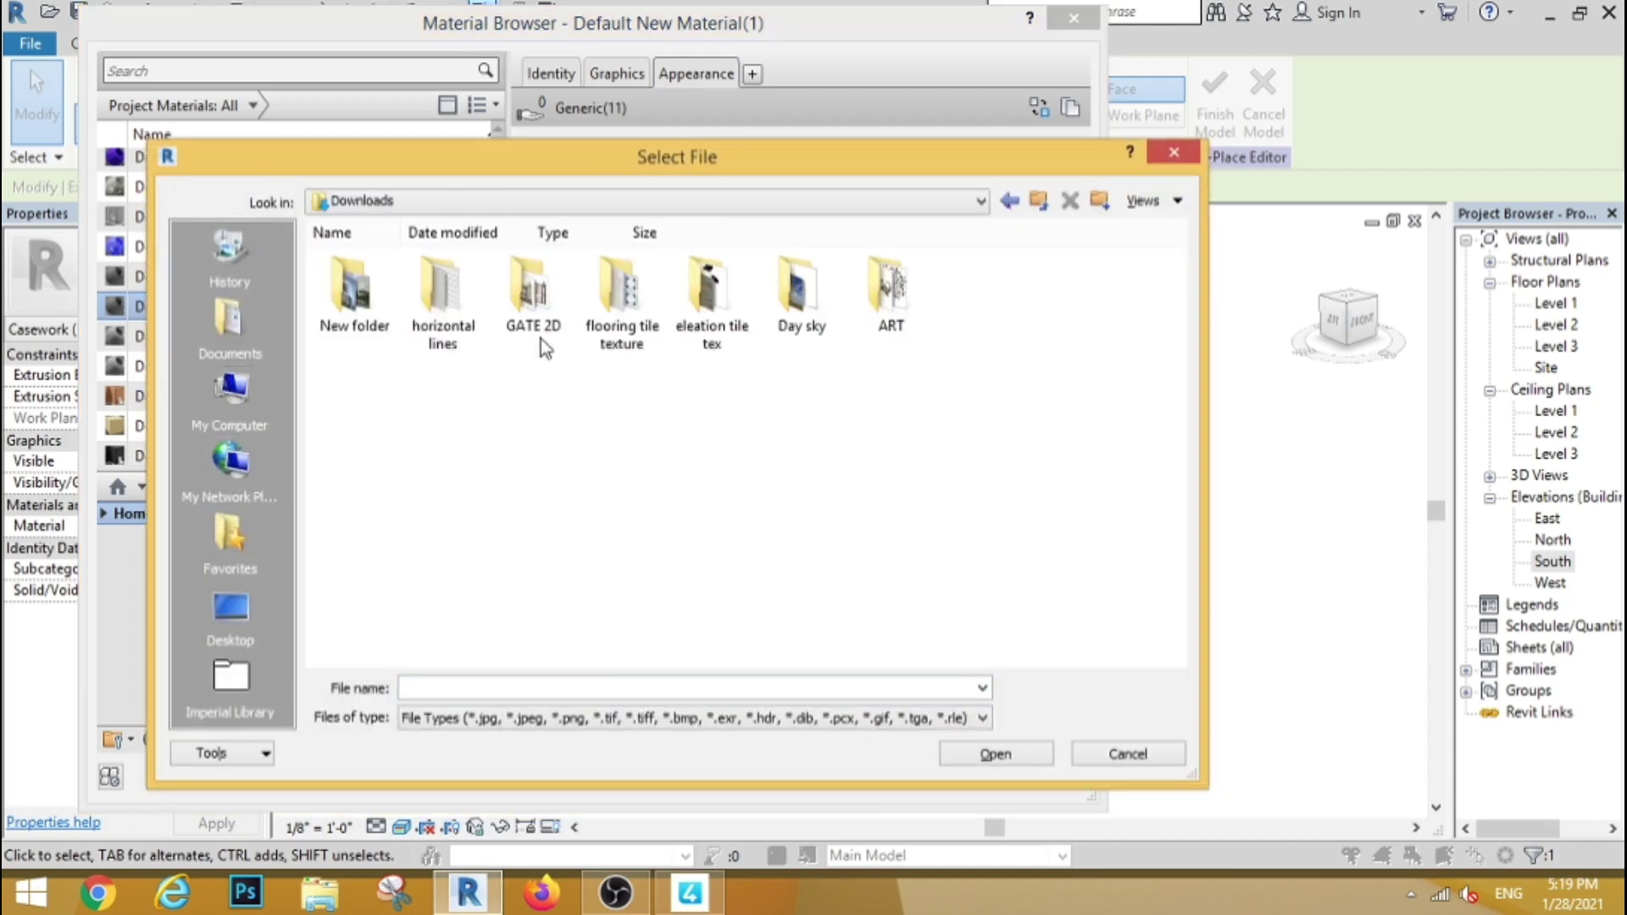
double_click(719, 327)
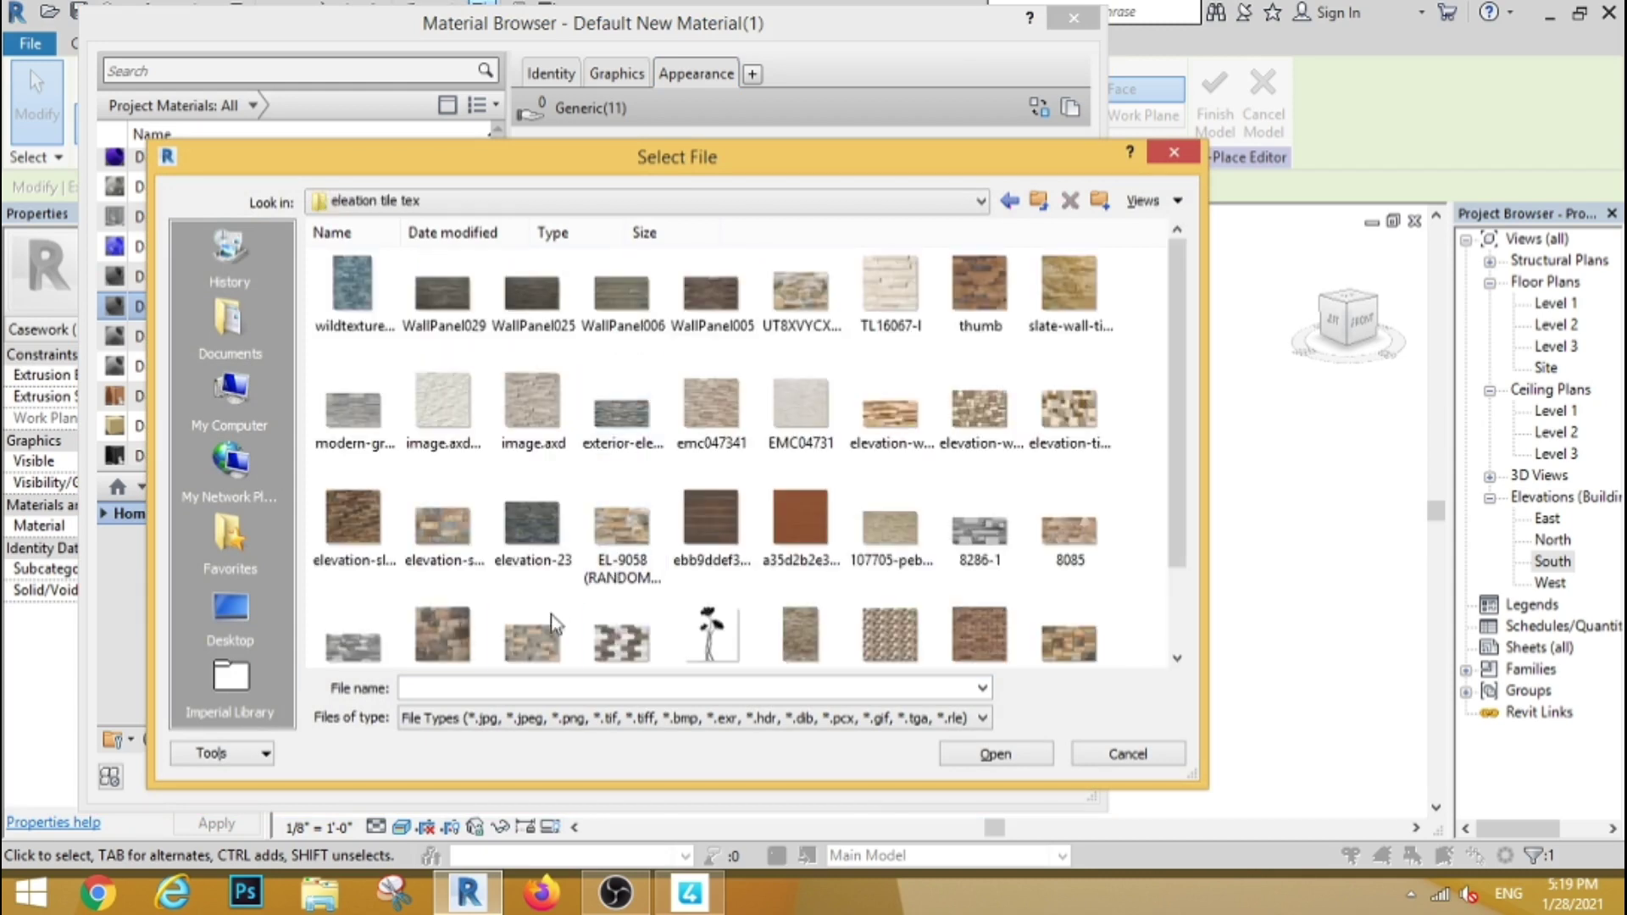
left_click(532, 652)
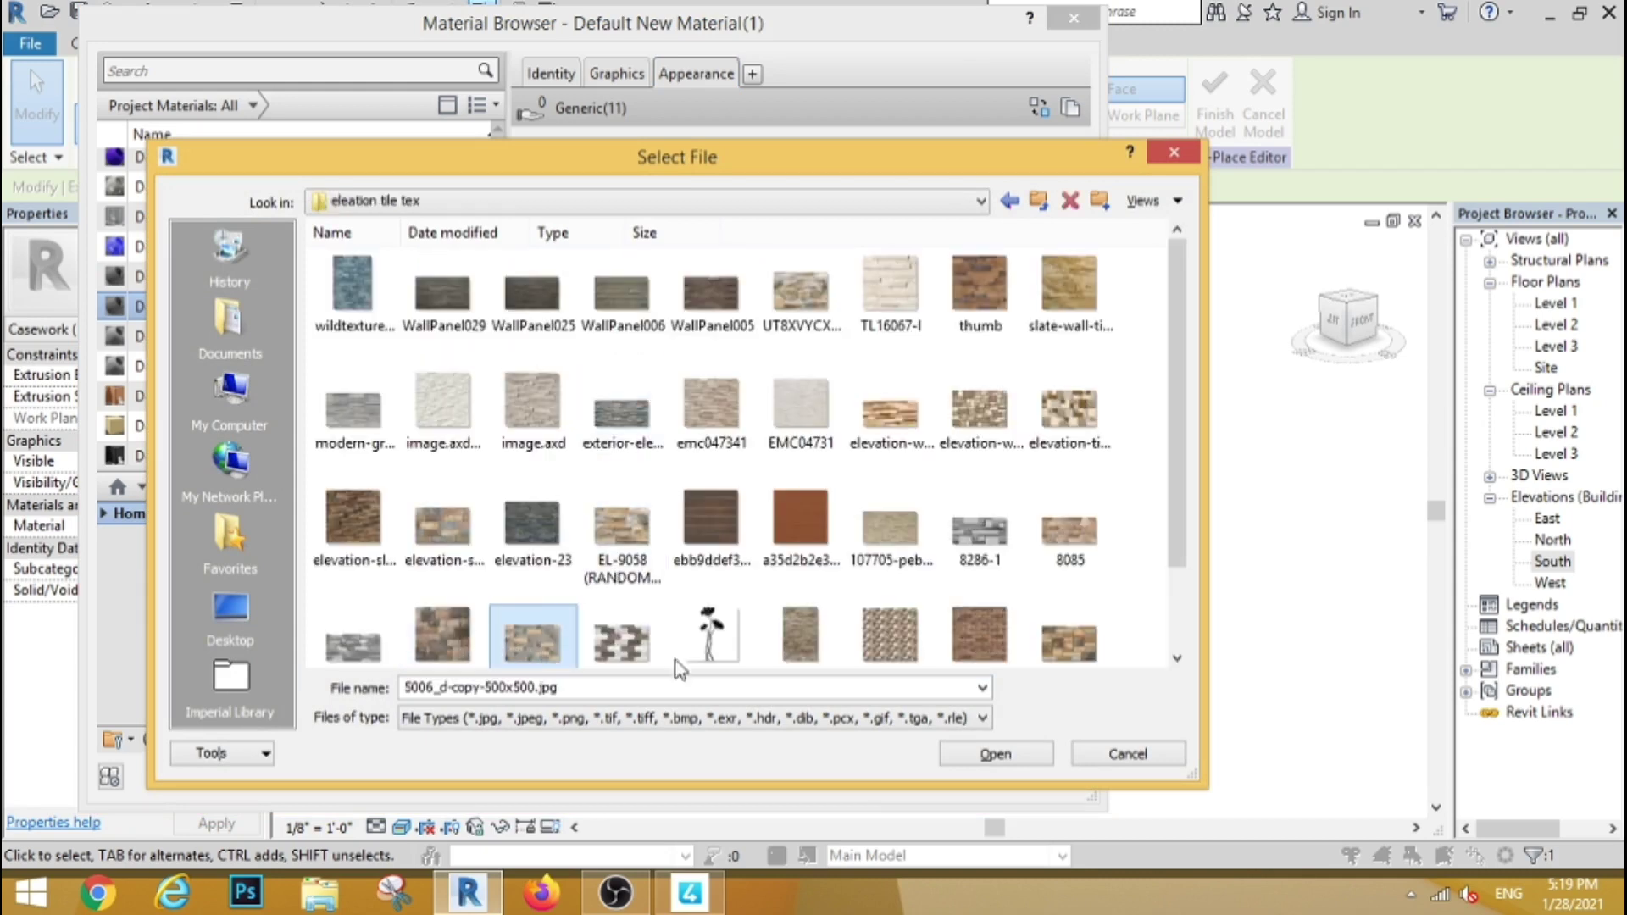
left_click(1008, 762)
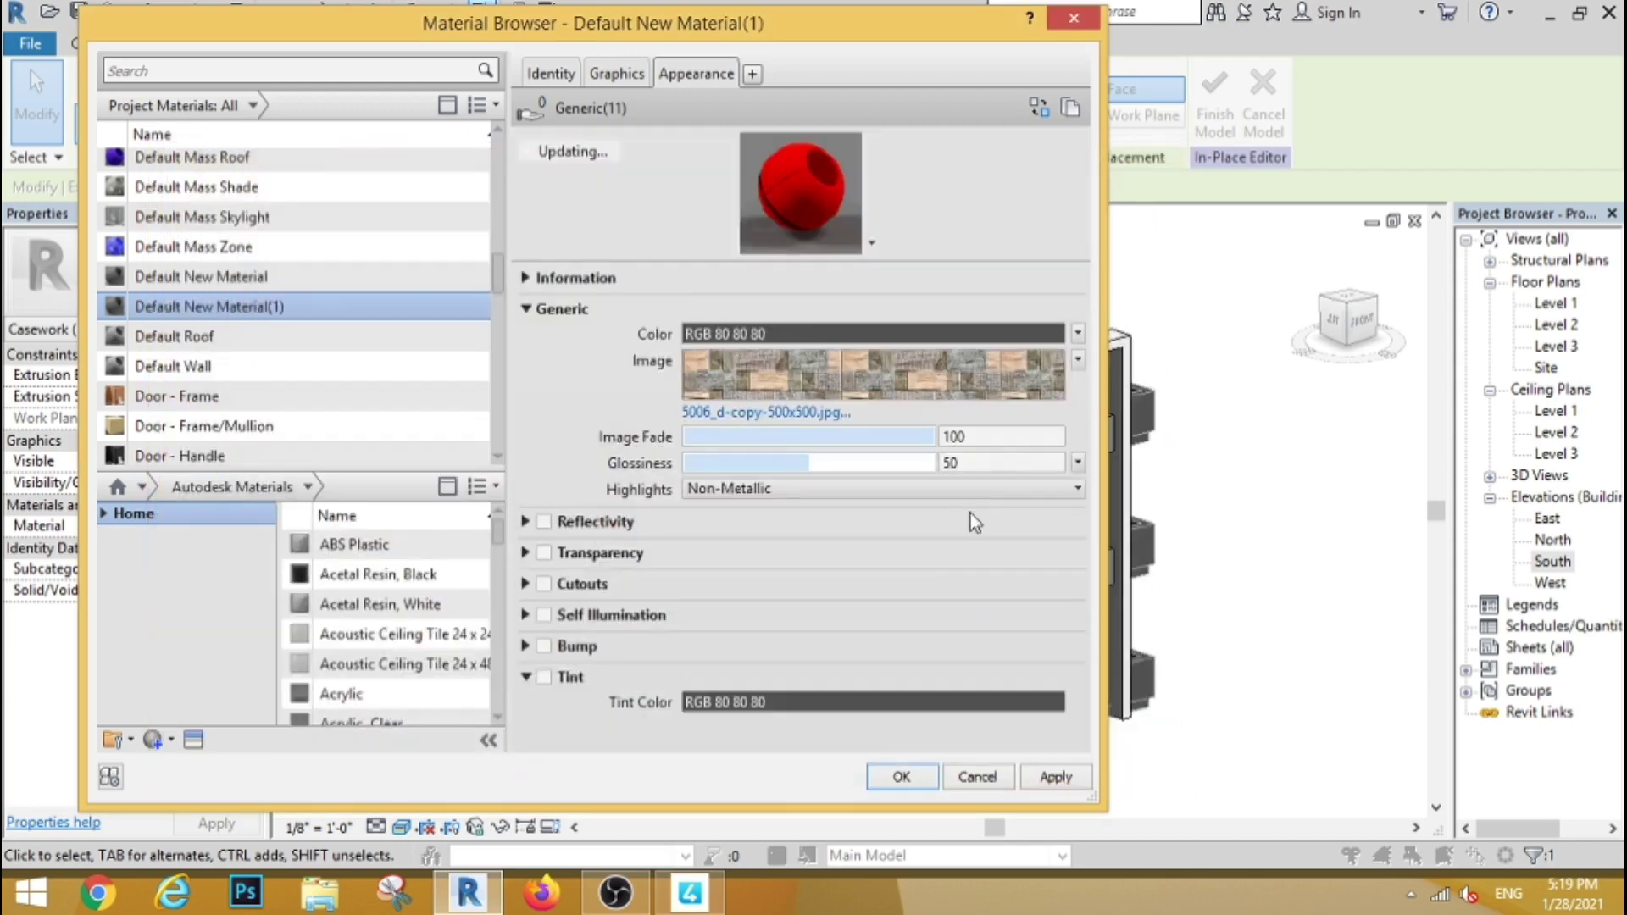
left_click(1077, 361)
left_click(1034, 581)
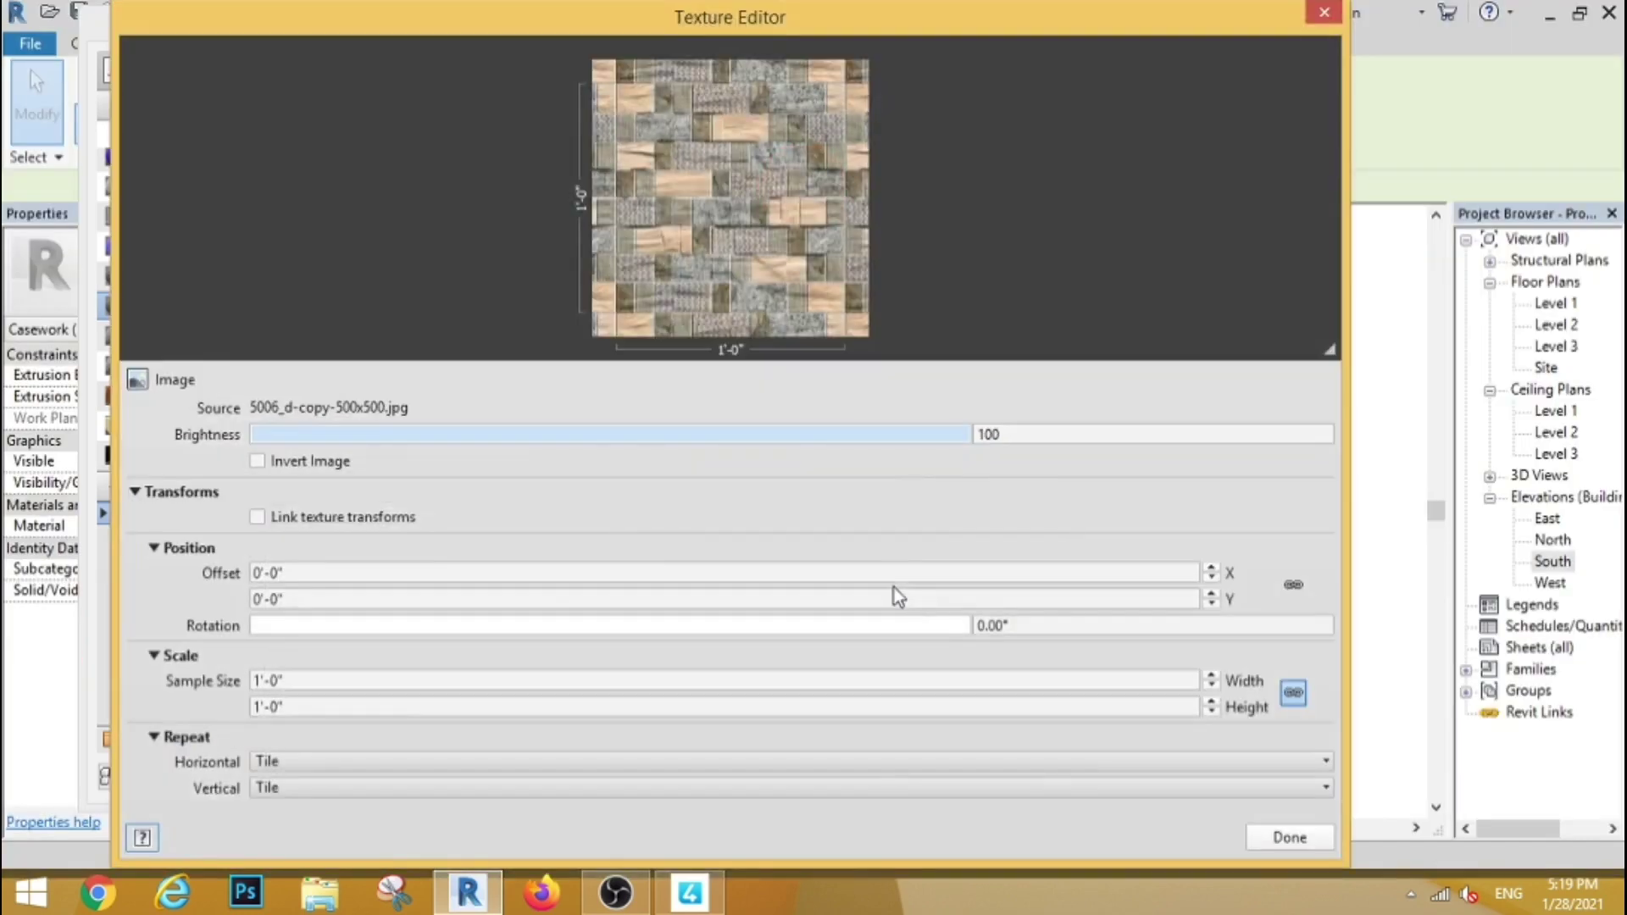
Step: Set the tile texture sample size to 4'-0" and apply the tiled material to the strip
left_click(310, 682)
double_click(310, 683)
type("4")
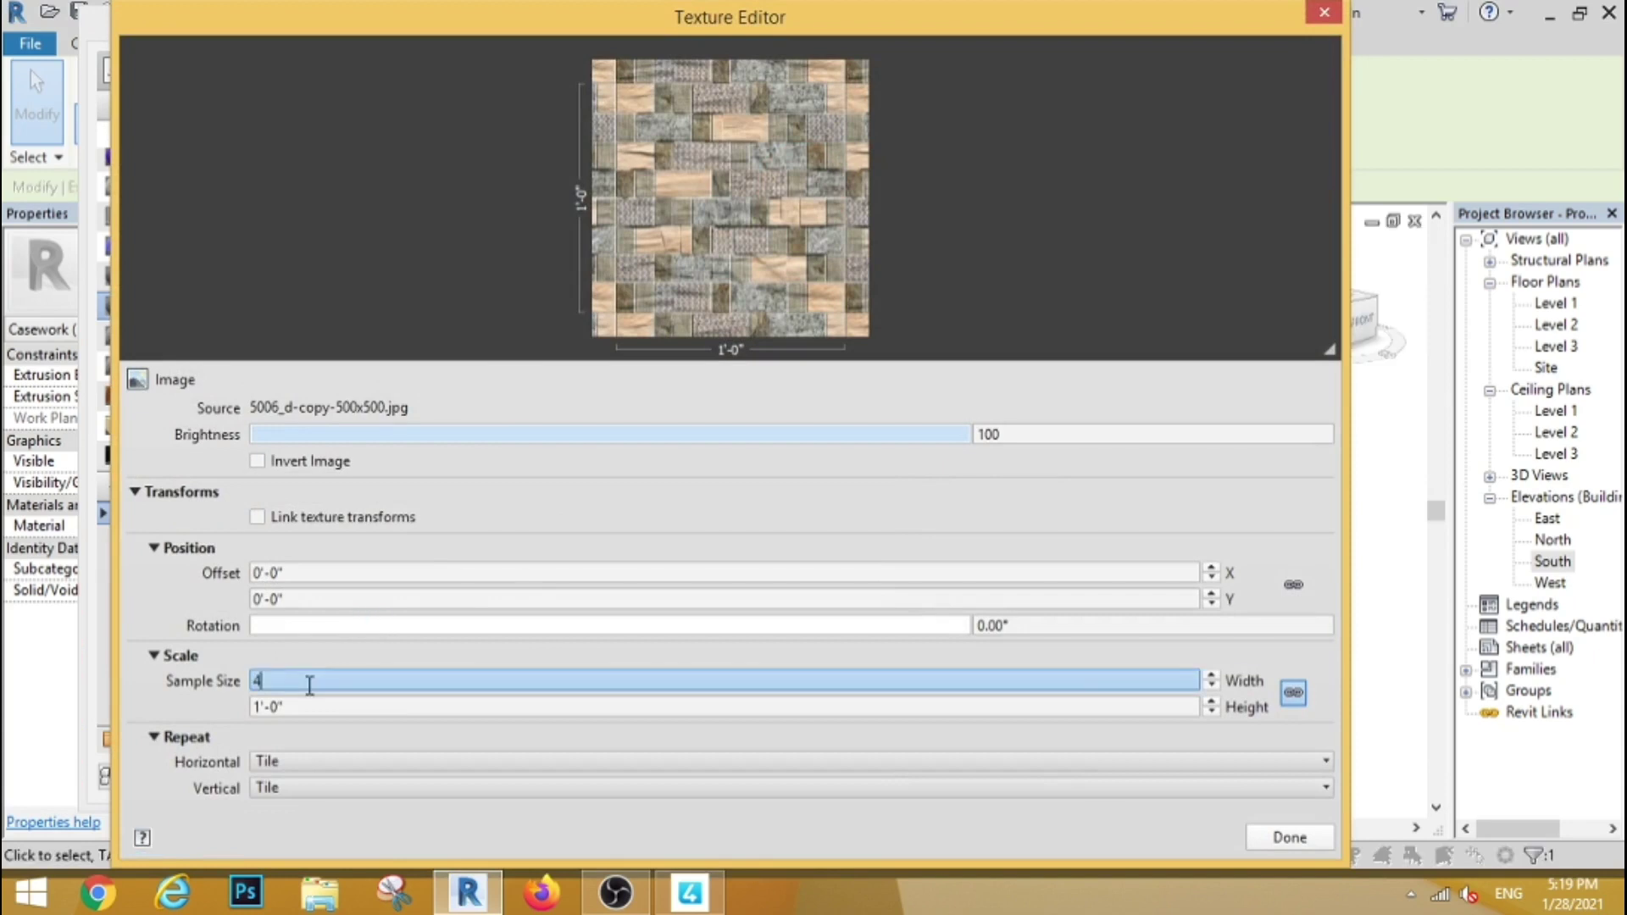
key("Return")
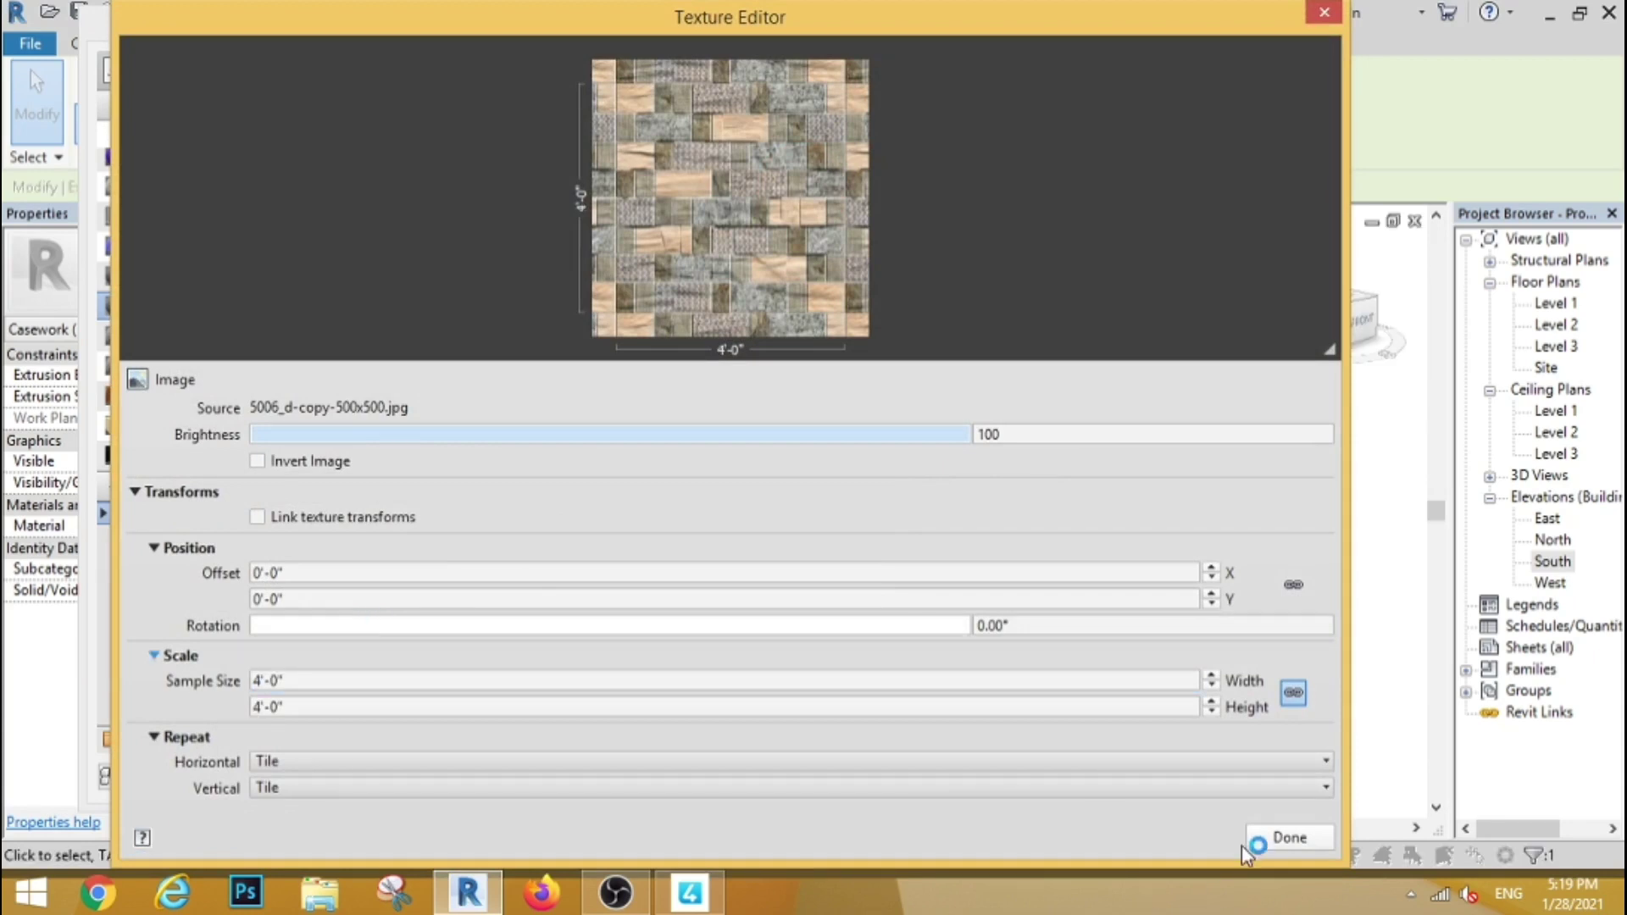
left_click(1293, 835)
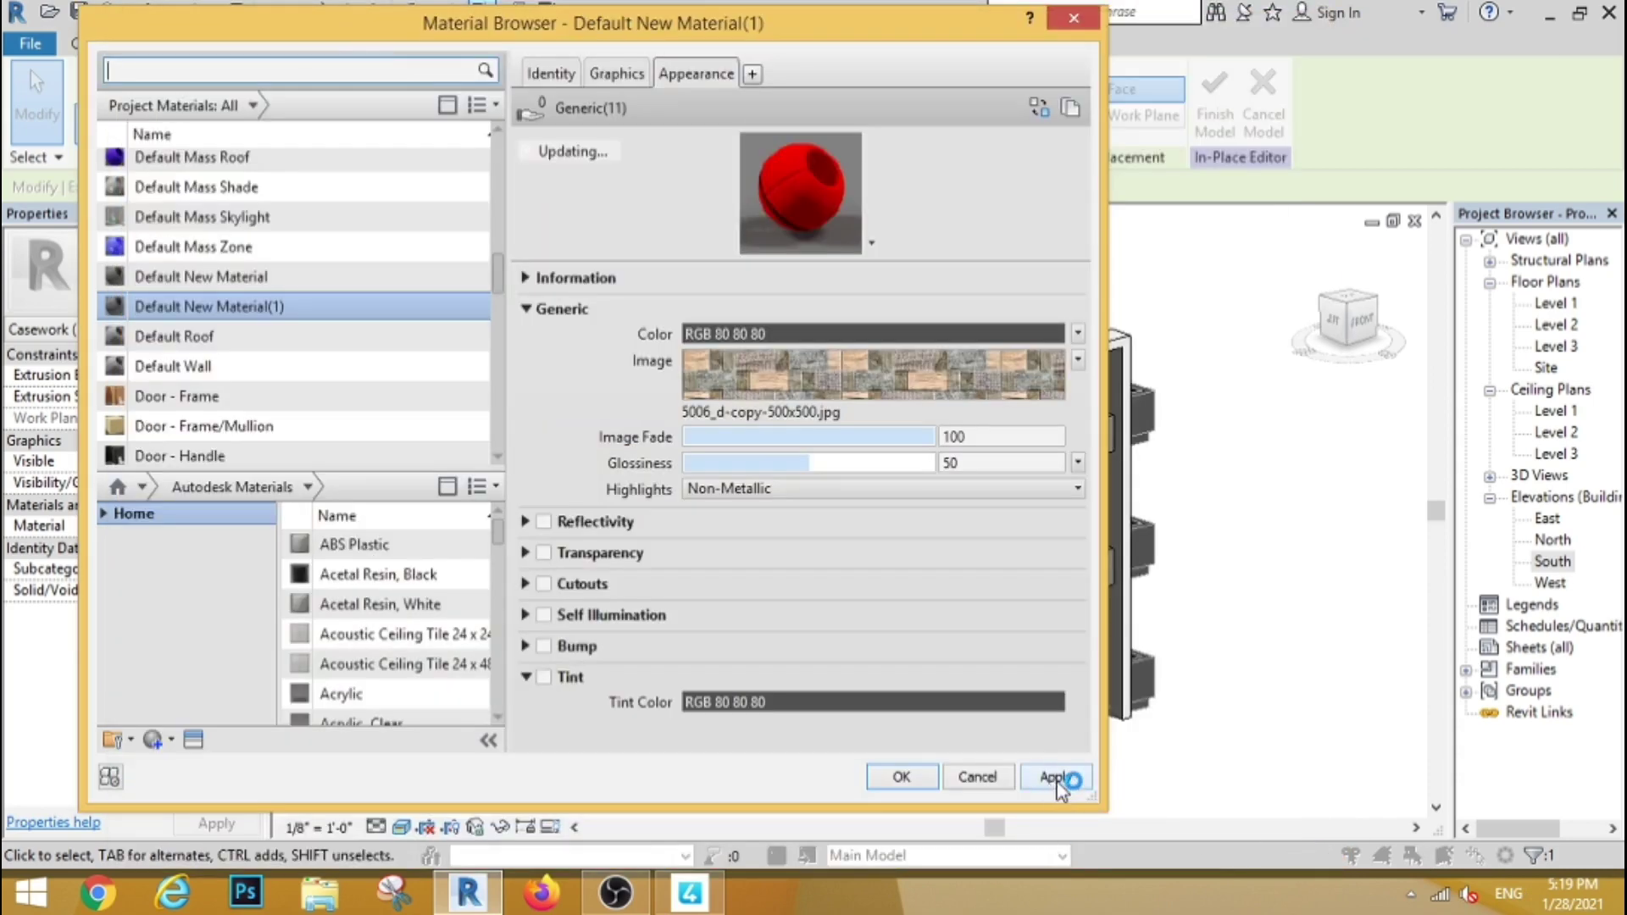
left_click(1056, 777)
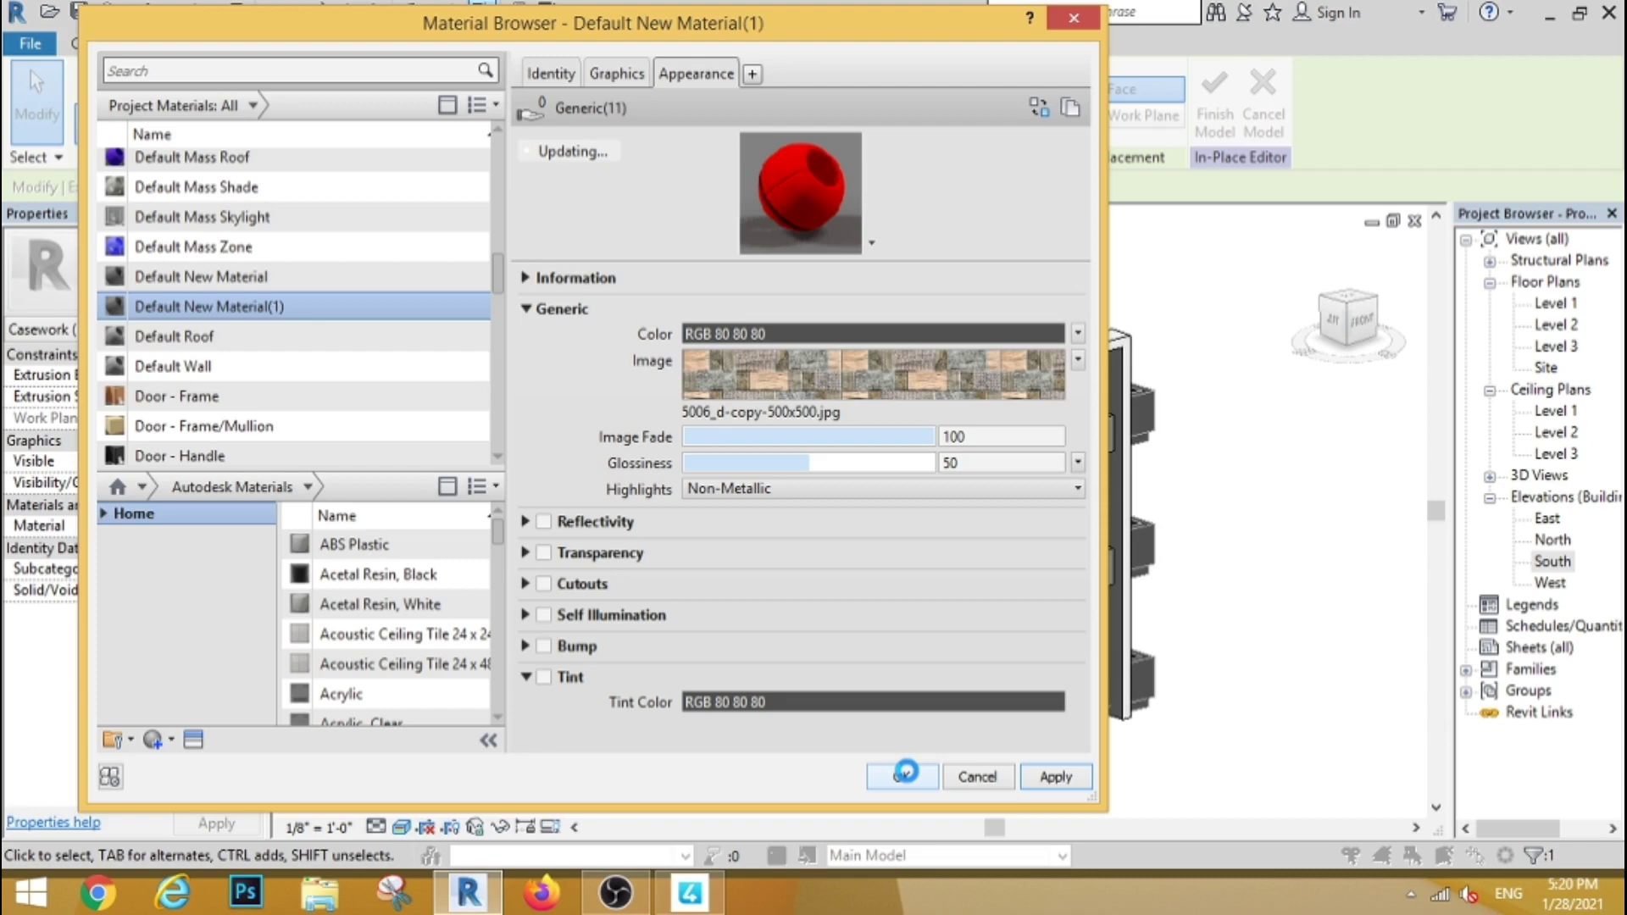
left_click(904, 775)
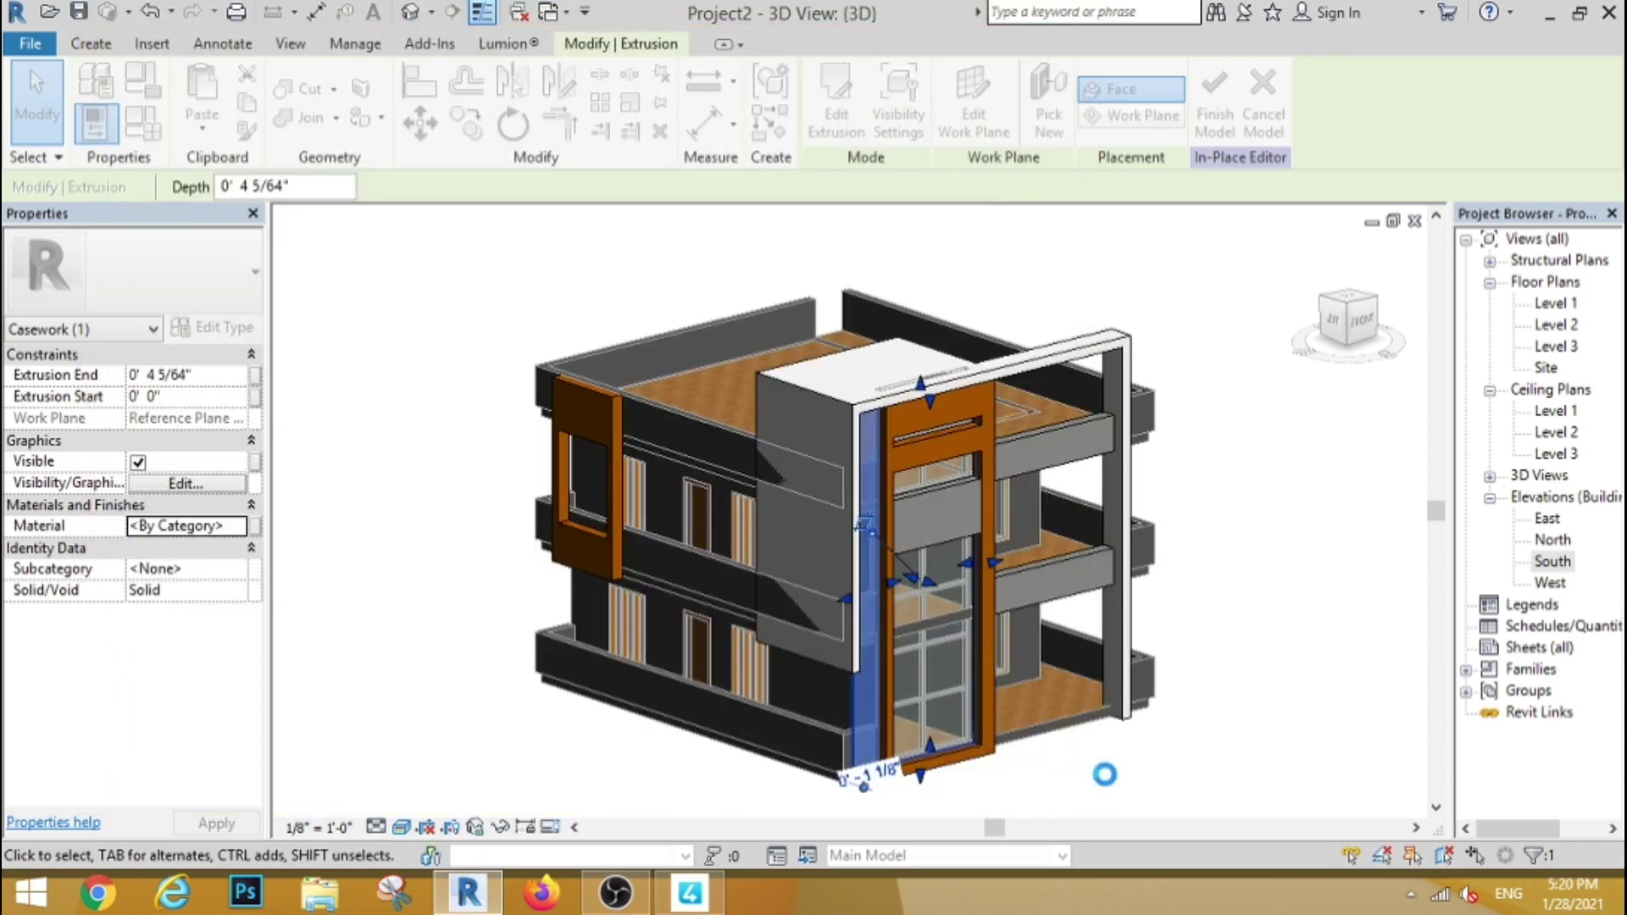
Step: Select the panel across the glazed front bay and create Default New Material(2) for it
left_click(1107, 776)
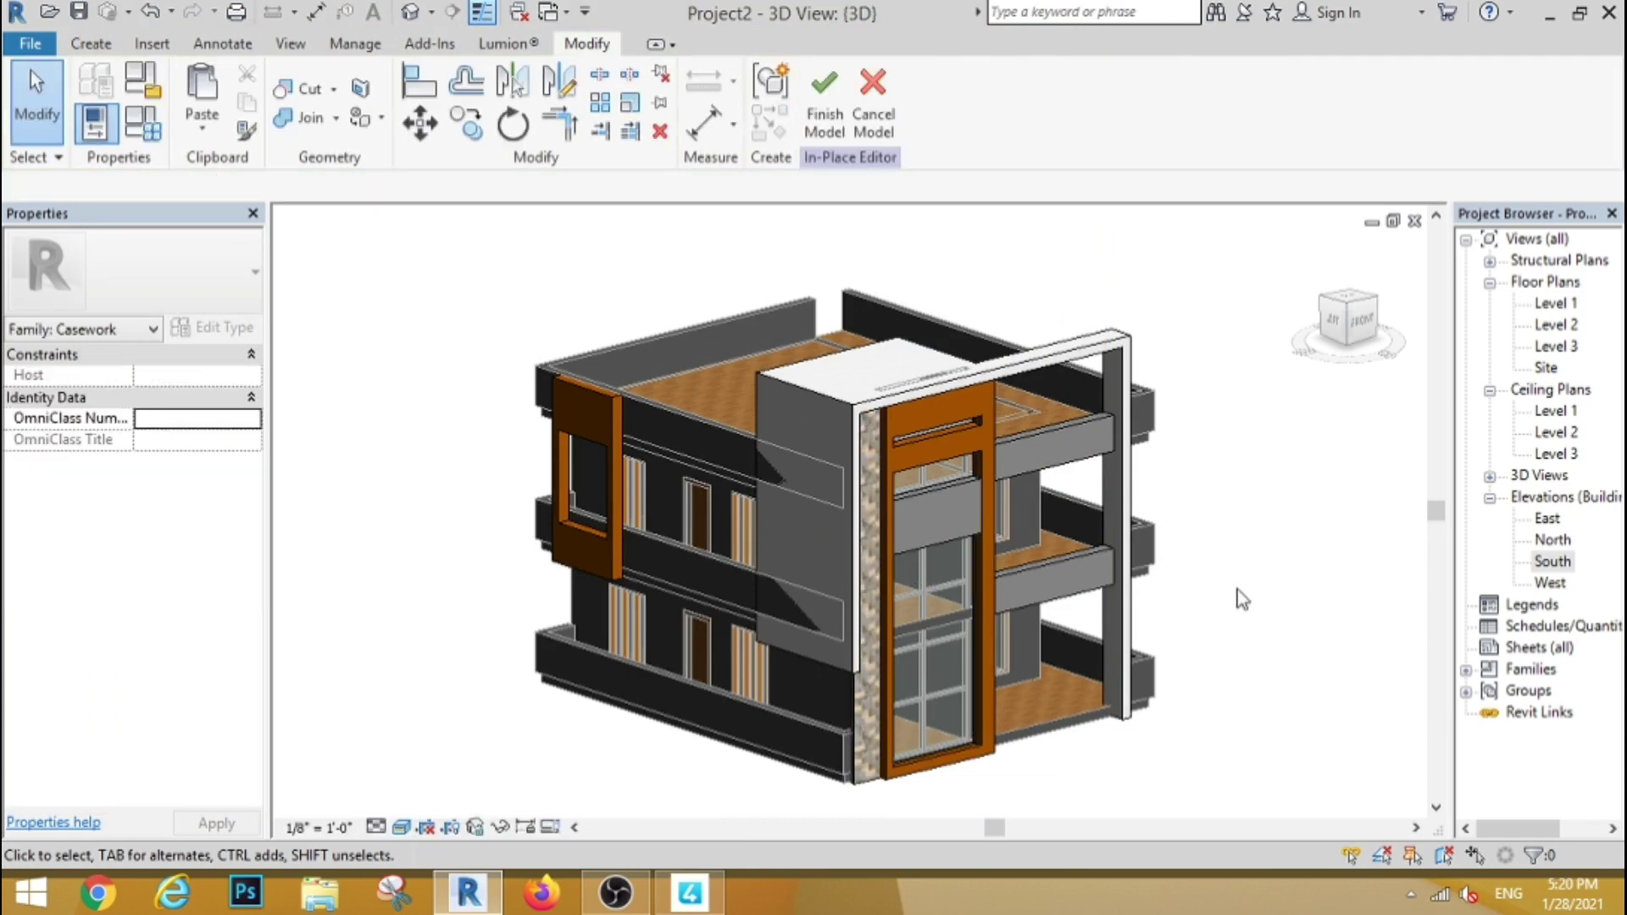
scroll(1237, 599, "up", 3)
scroll(1237, 599, "down", 2)
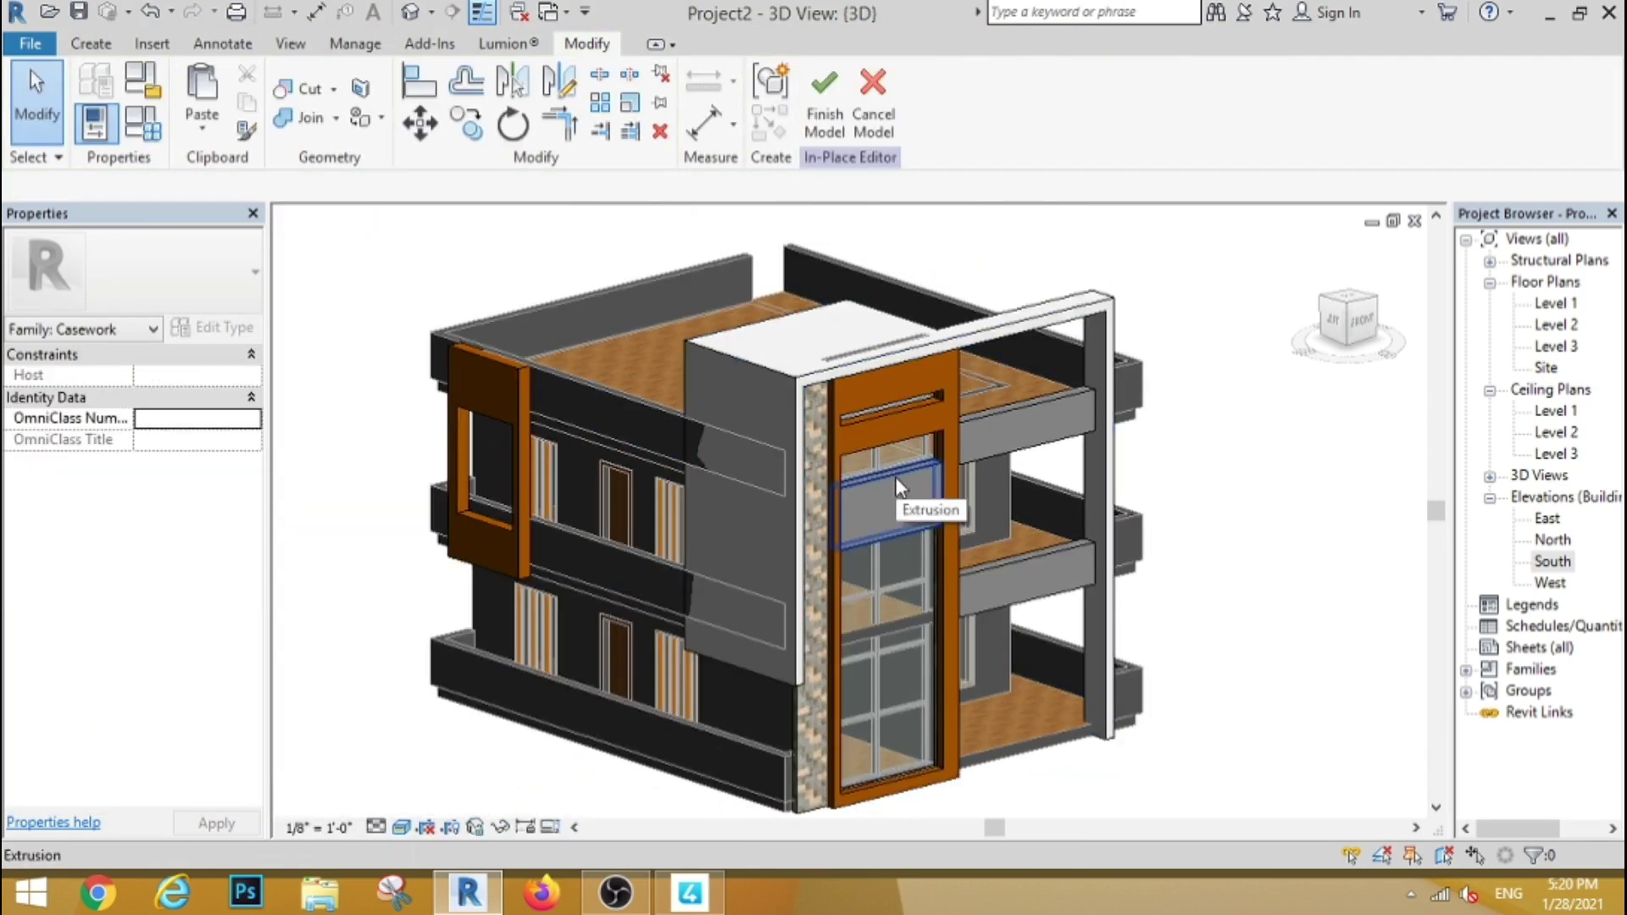
left_click(901, 502)
left_click(236, 527)
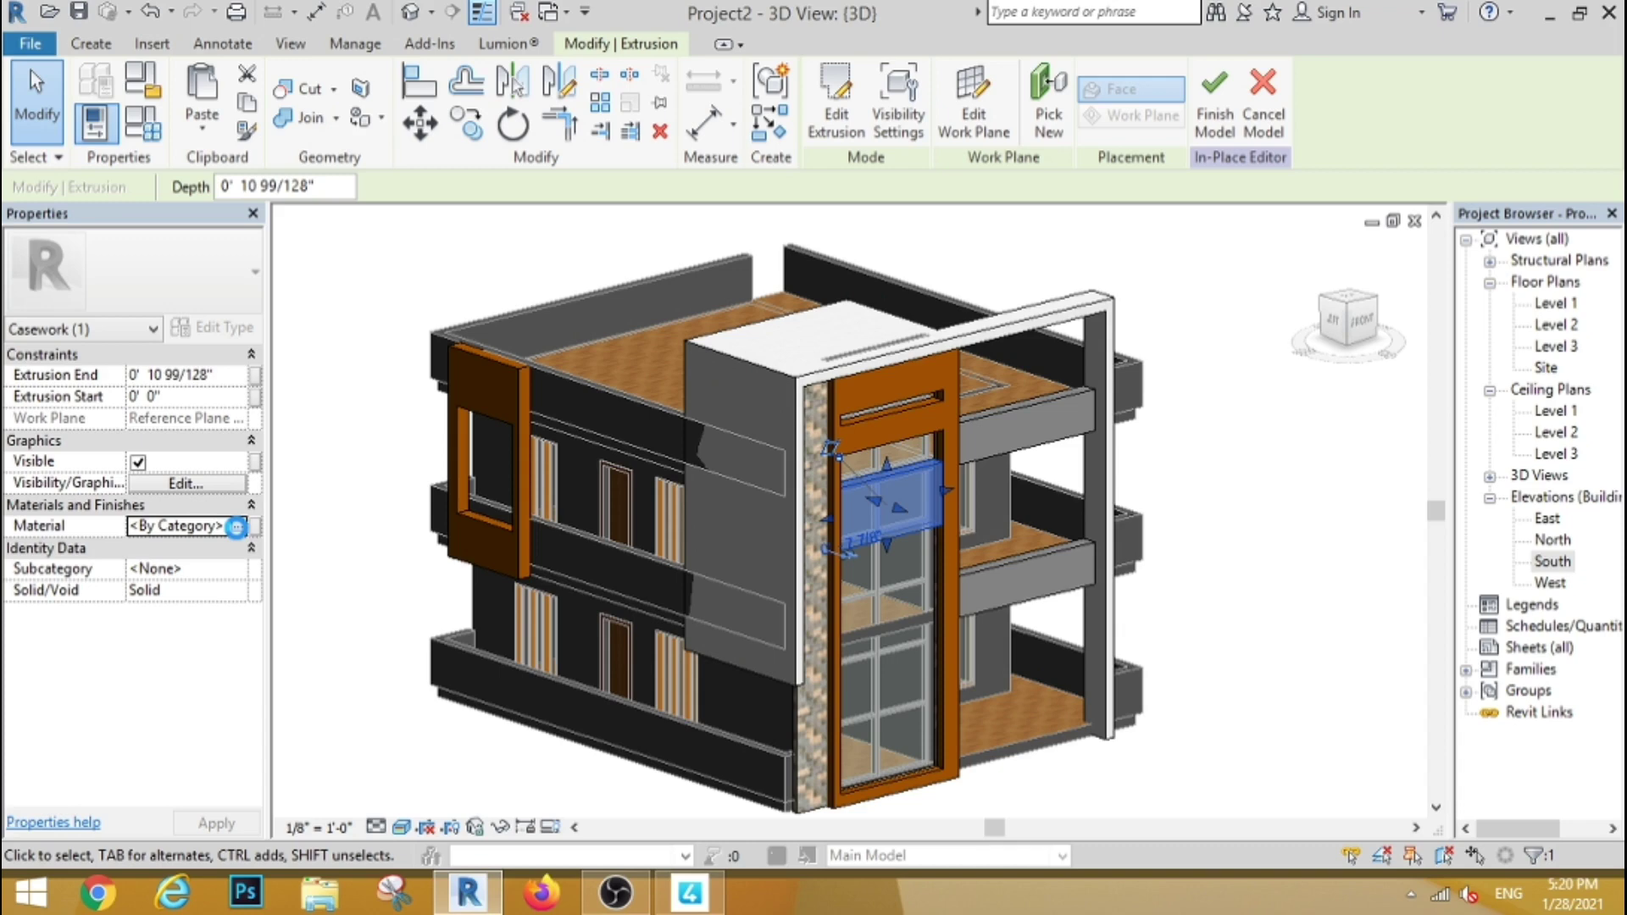
left_click(237, 527)
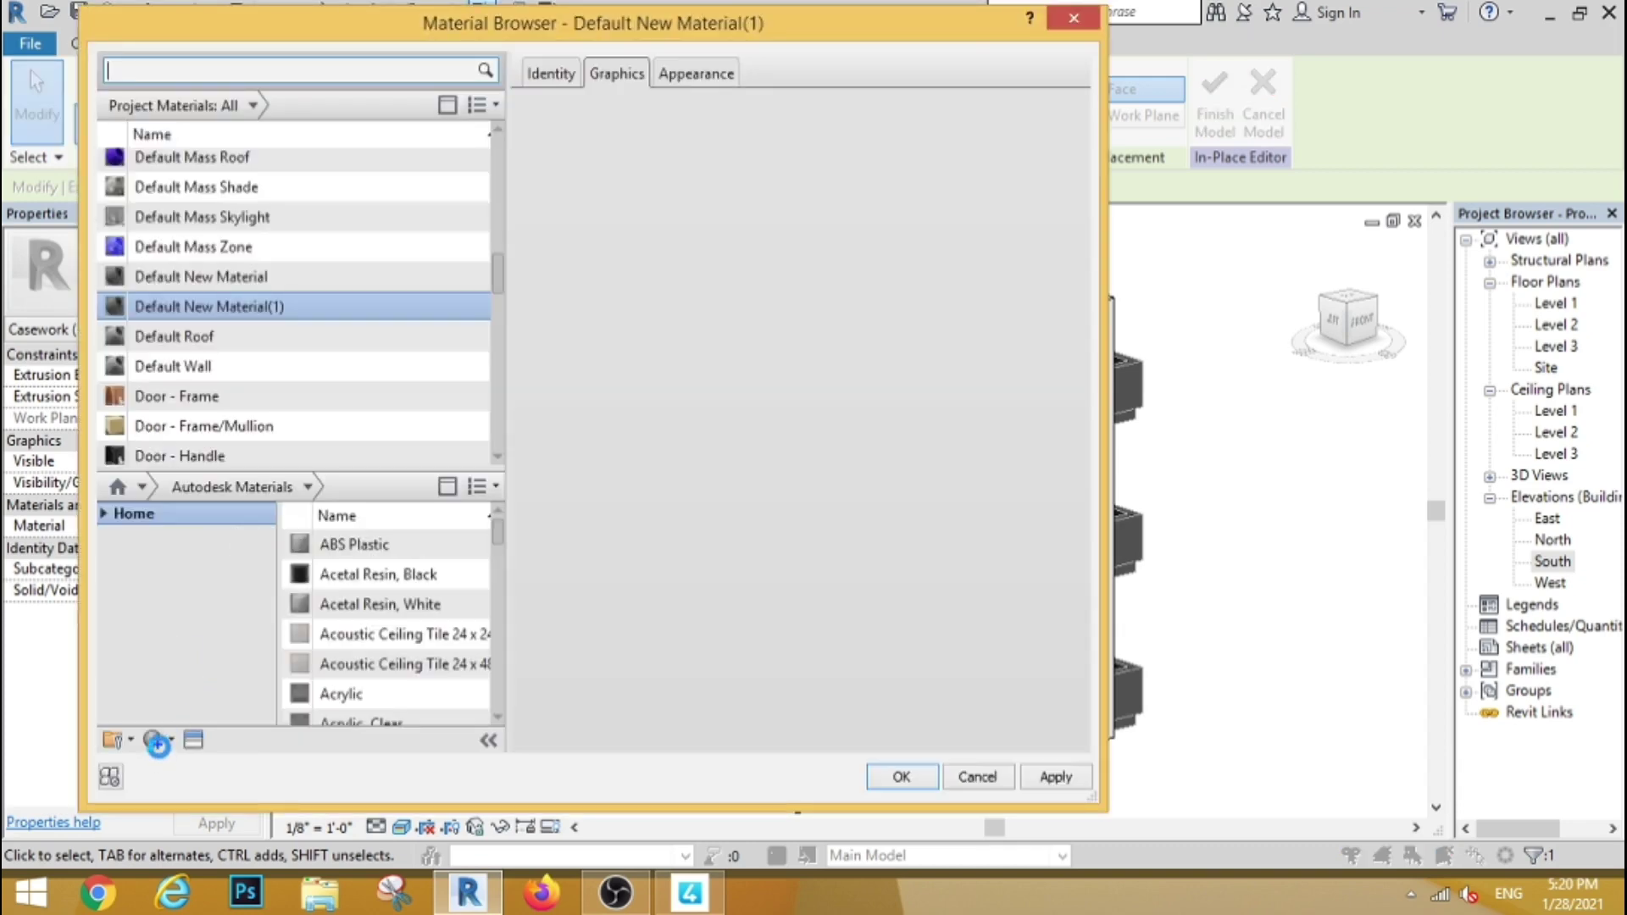
left_click(987, 290)
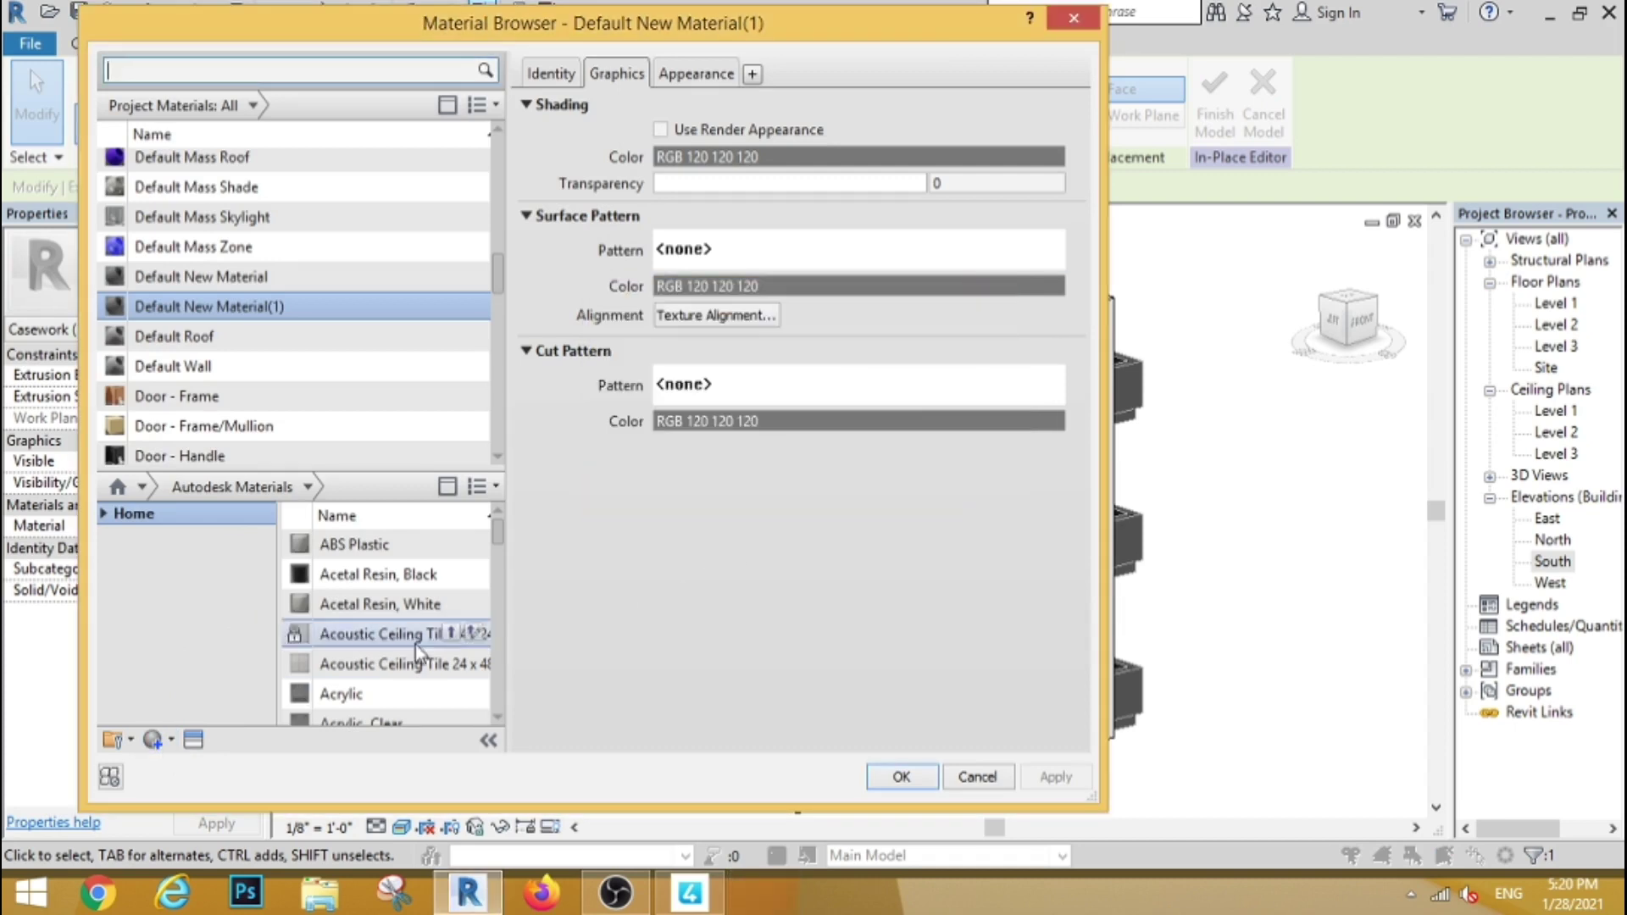
scroll(415, 644, "down", 1)
left_click(154, 740)
left_click(195, 759)
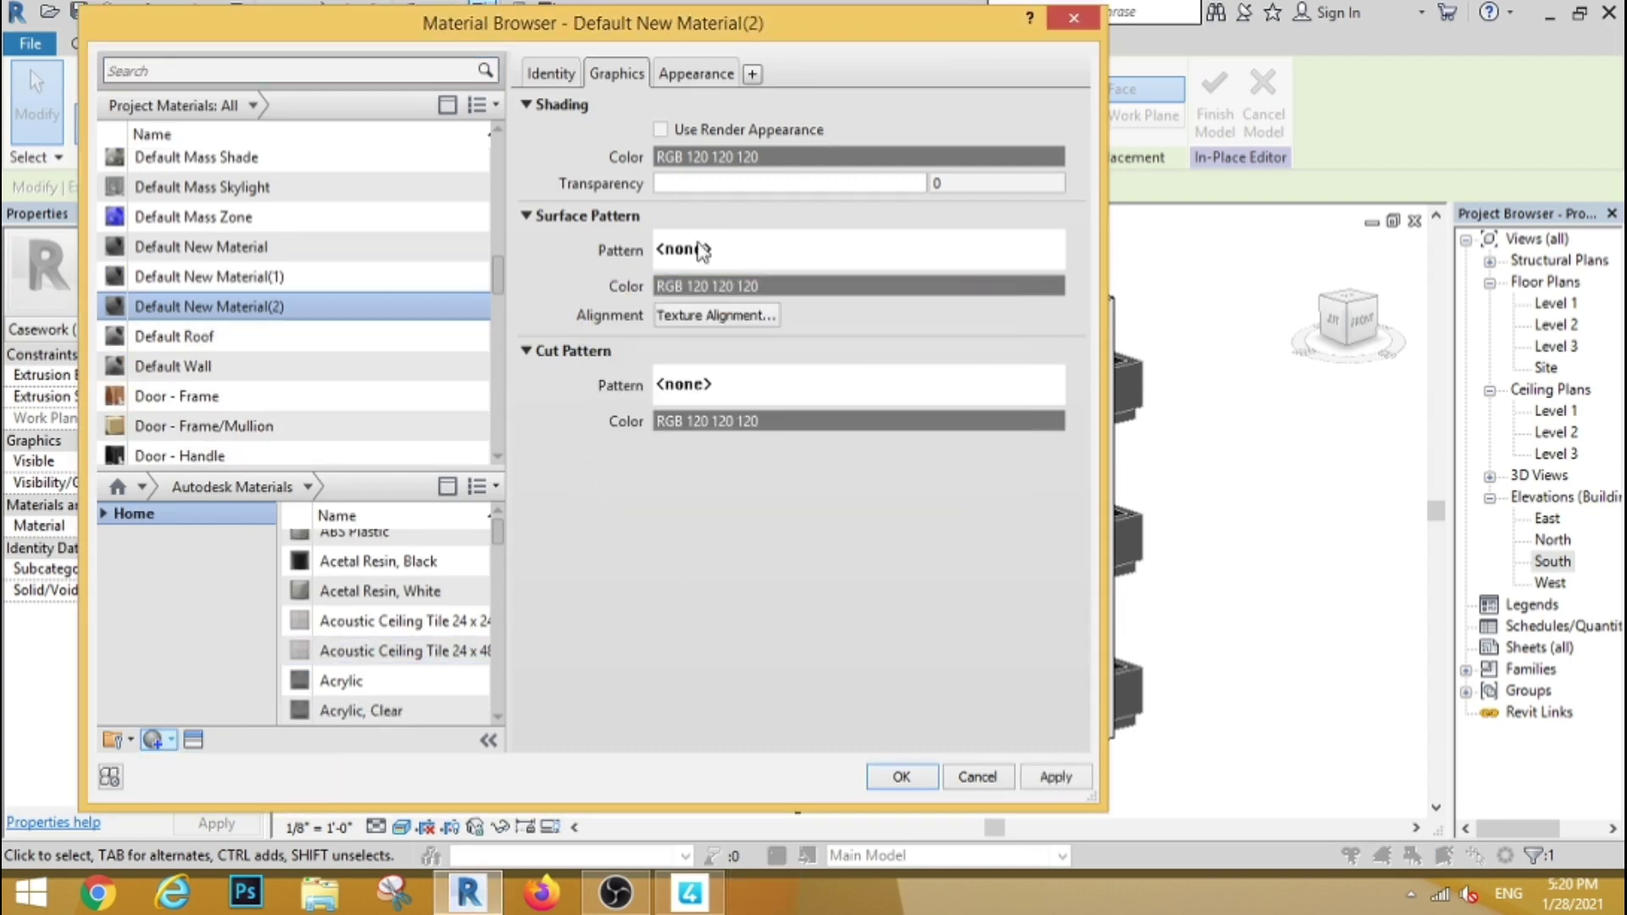
Step: Colour Default New Material(2) light orange (RGB 255-164-072) and assign it to the panel
left_click(698, 76)
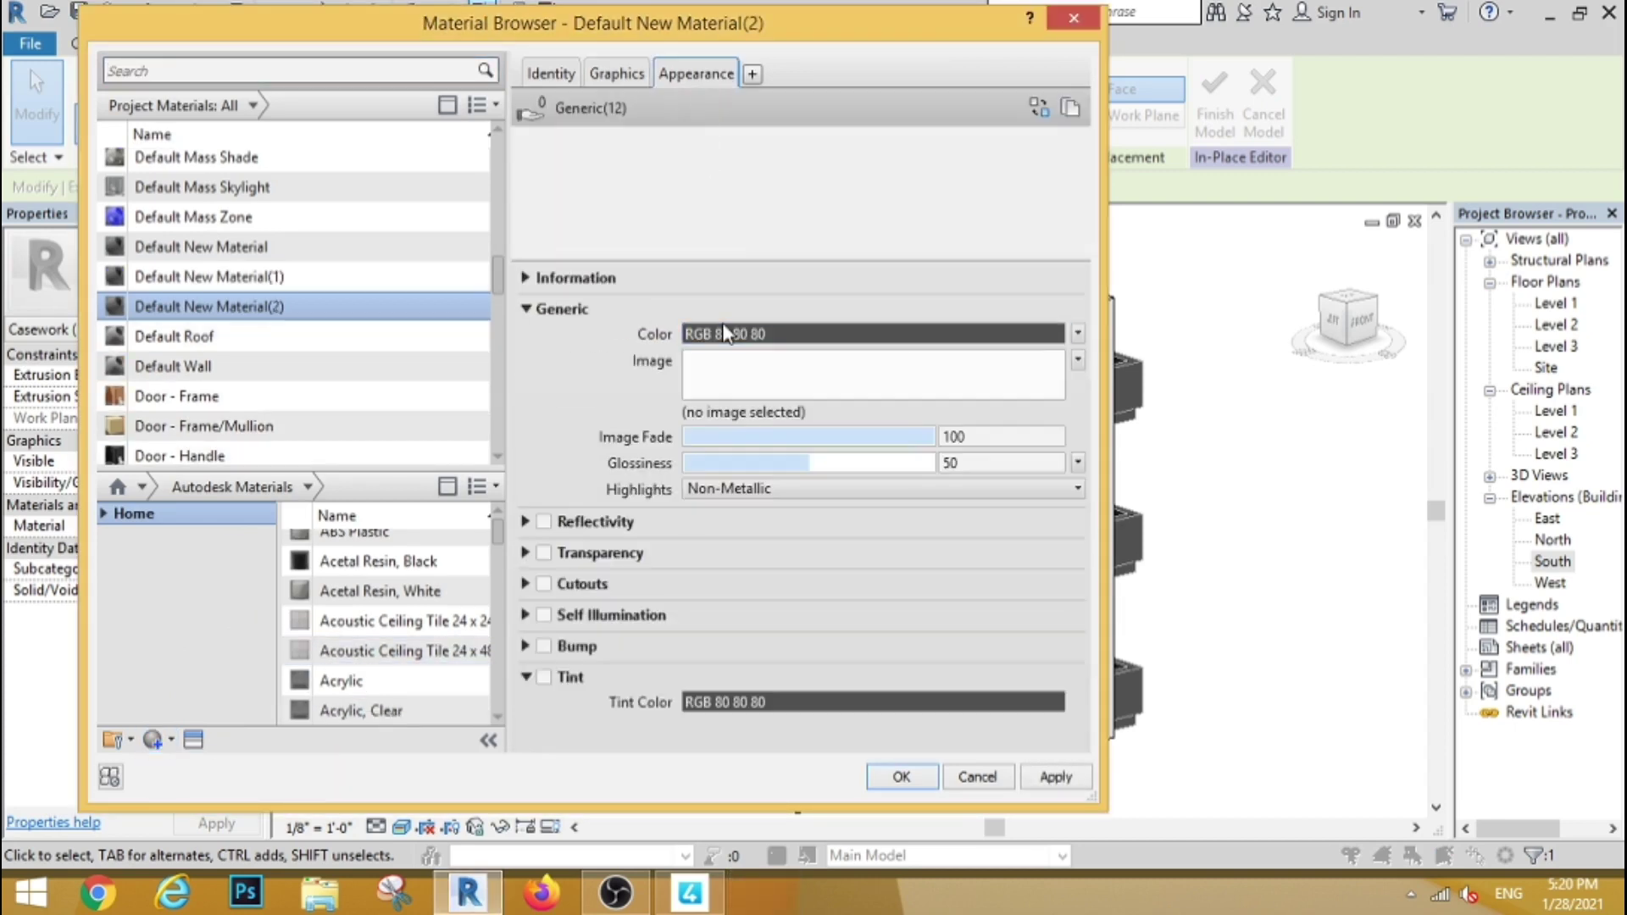
left_click(781, 331)
left_click(377, 321)
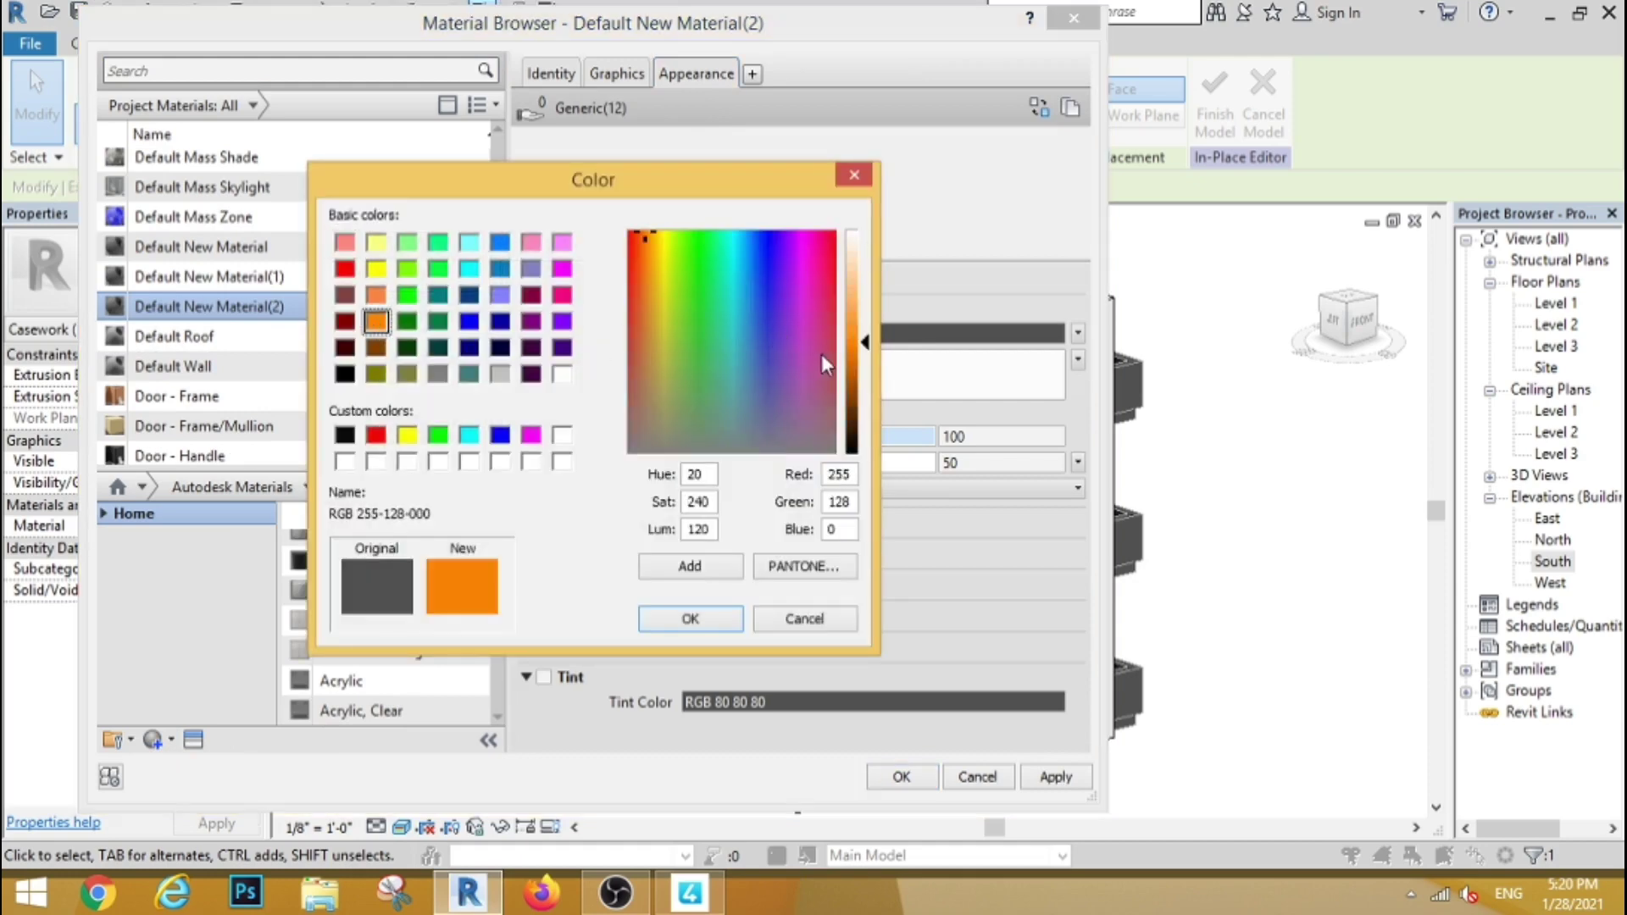
left_click_drag(866, 344, 862, 321)
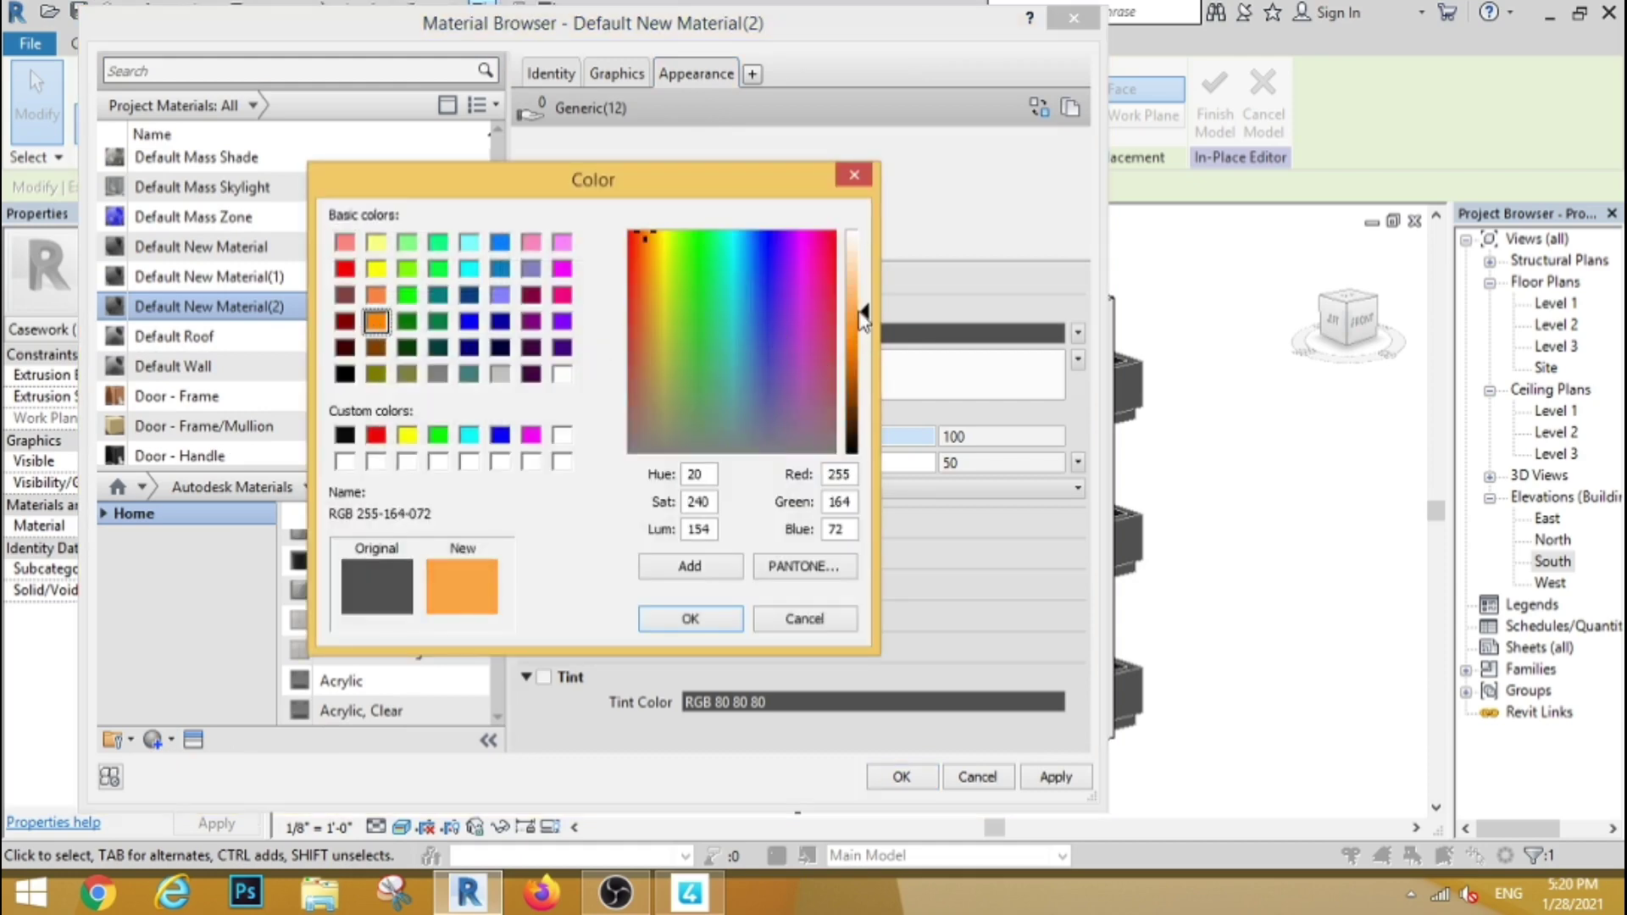
left_click(690, 619)
left_click(901, 776)
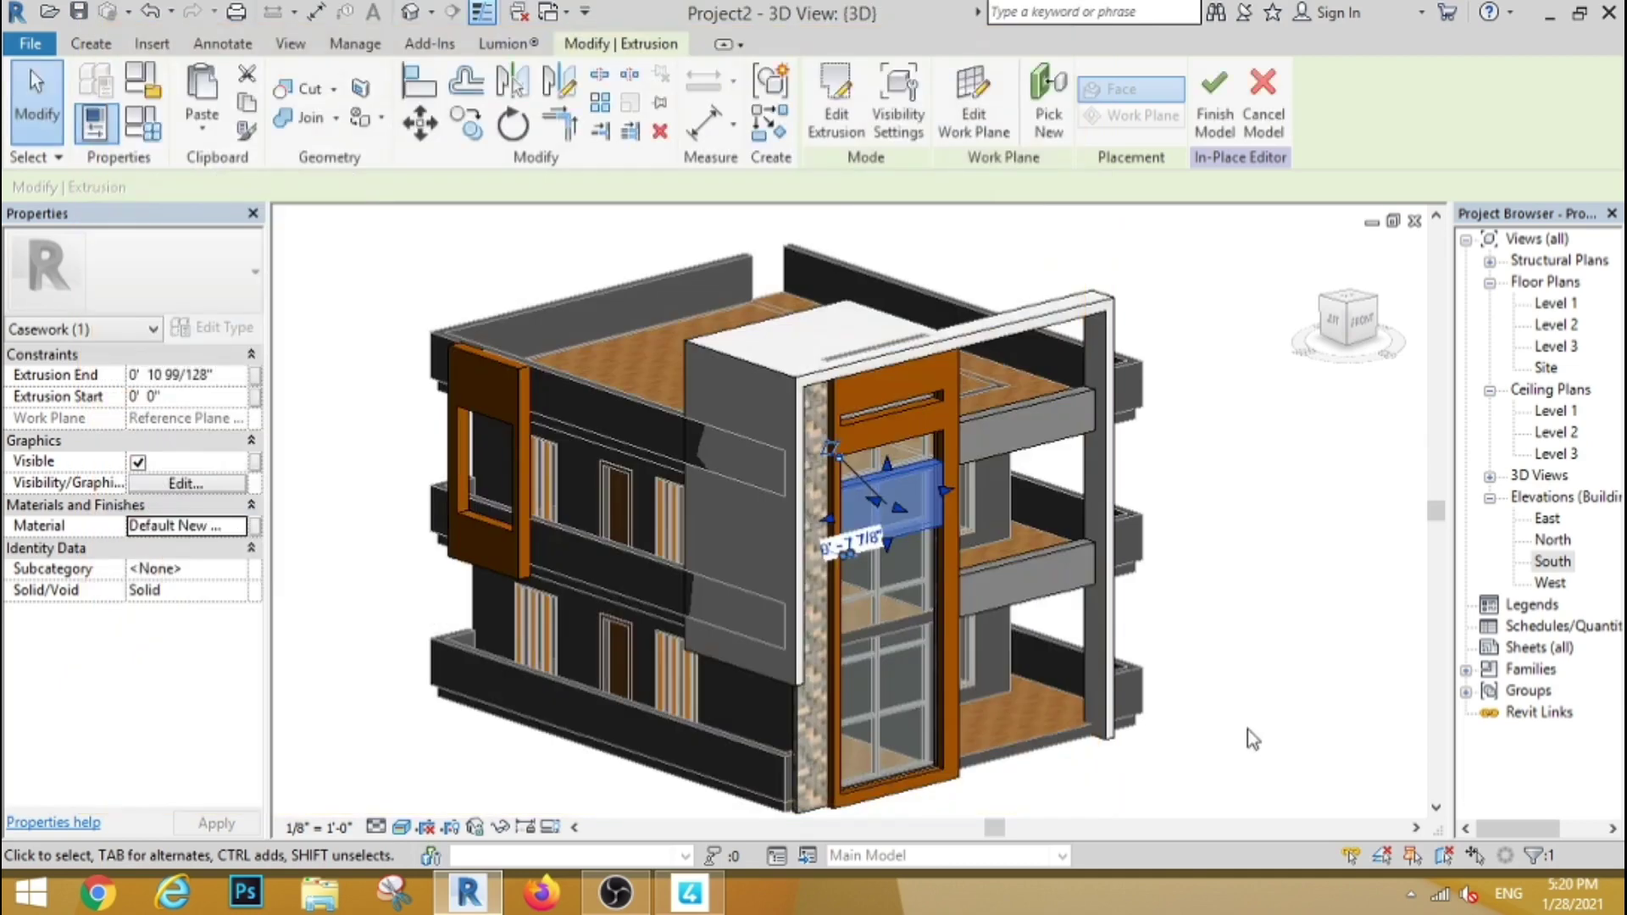
left_click(1253, 739)
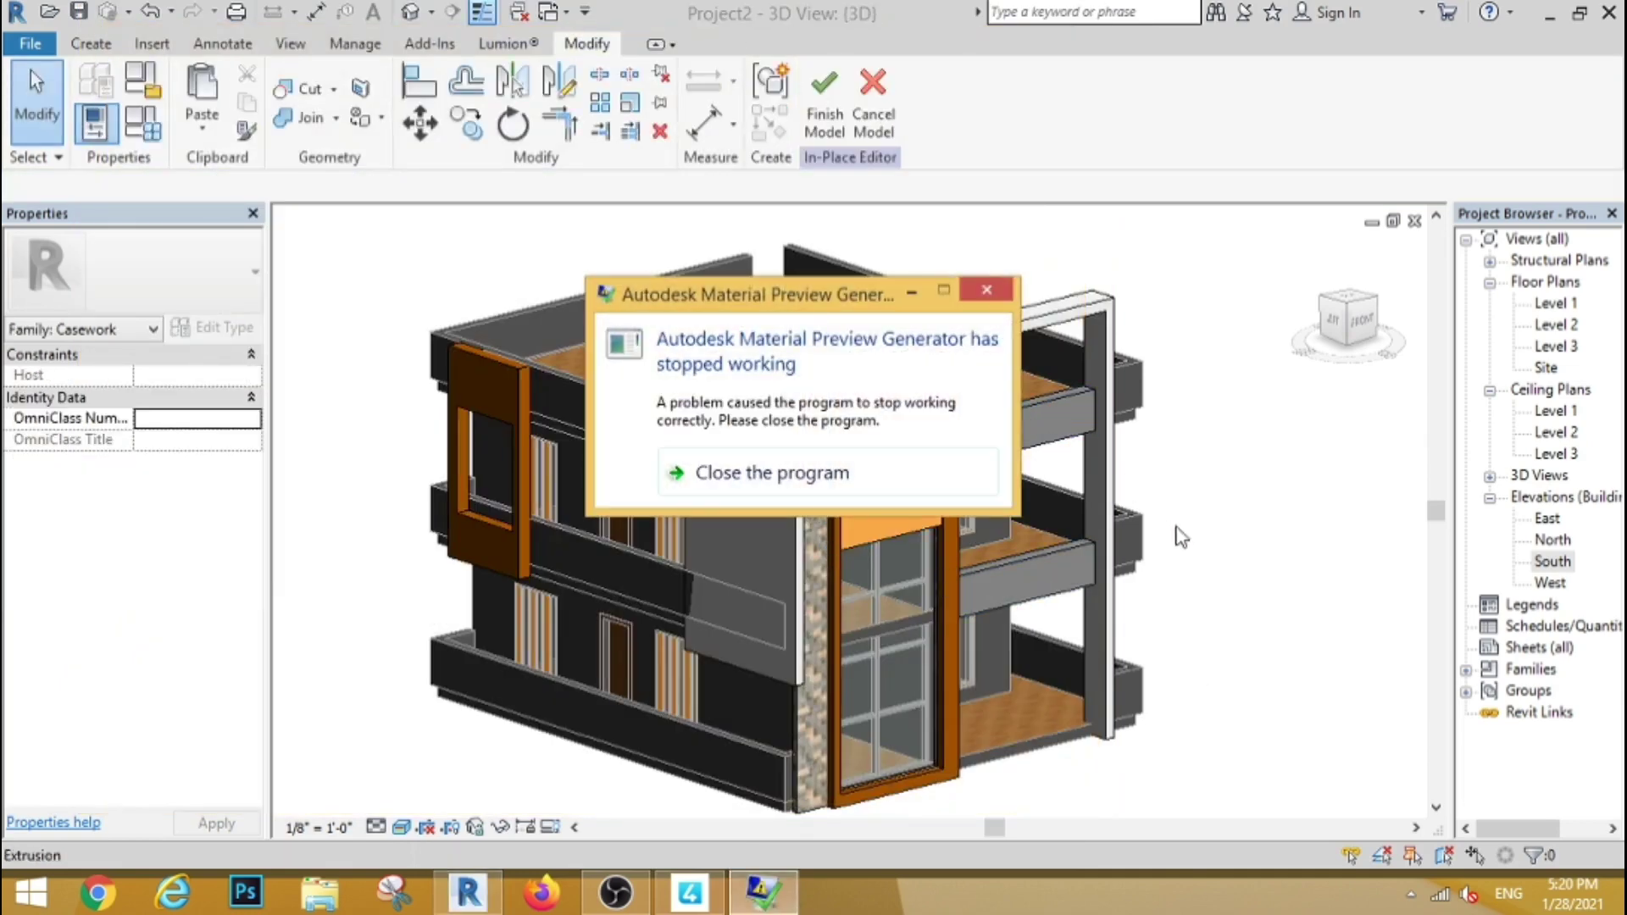
Step: Assign Default New Material(2) to the two horizontal bands and finish the in-place model
left_click(986, 289)
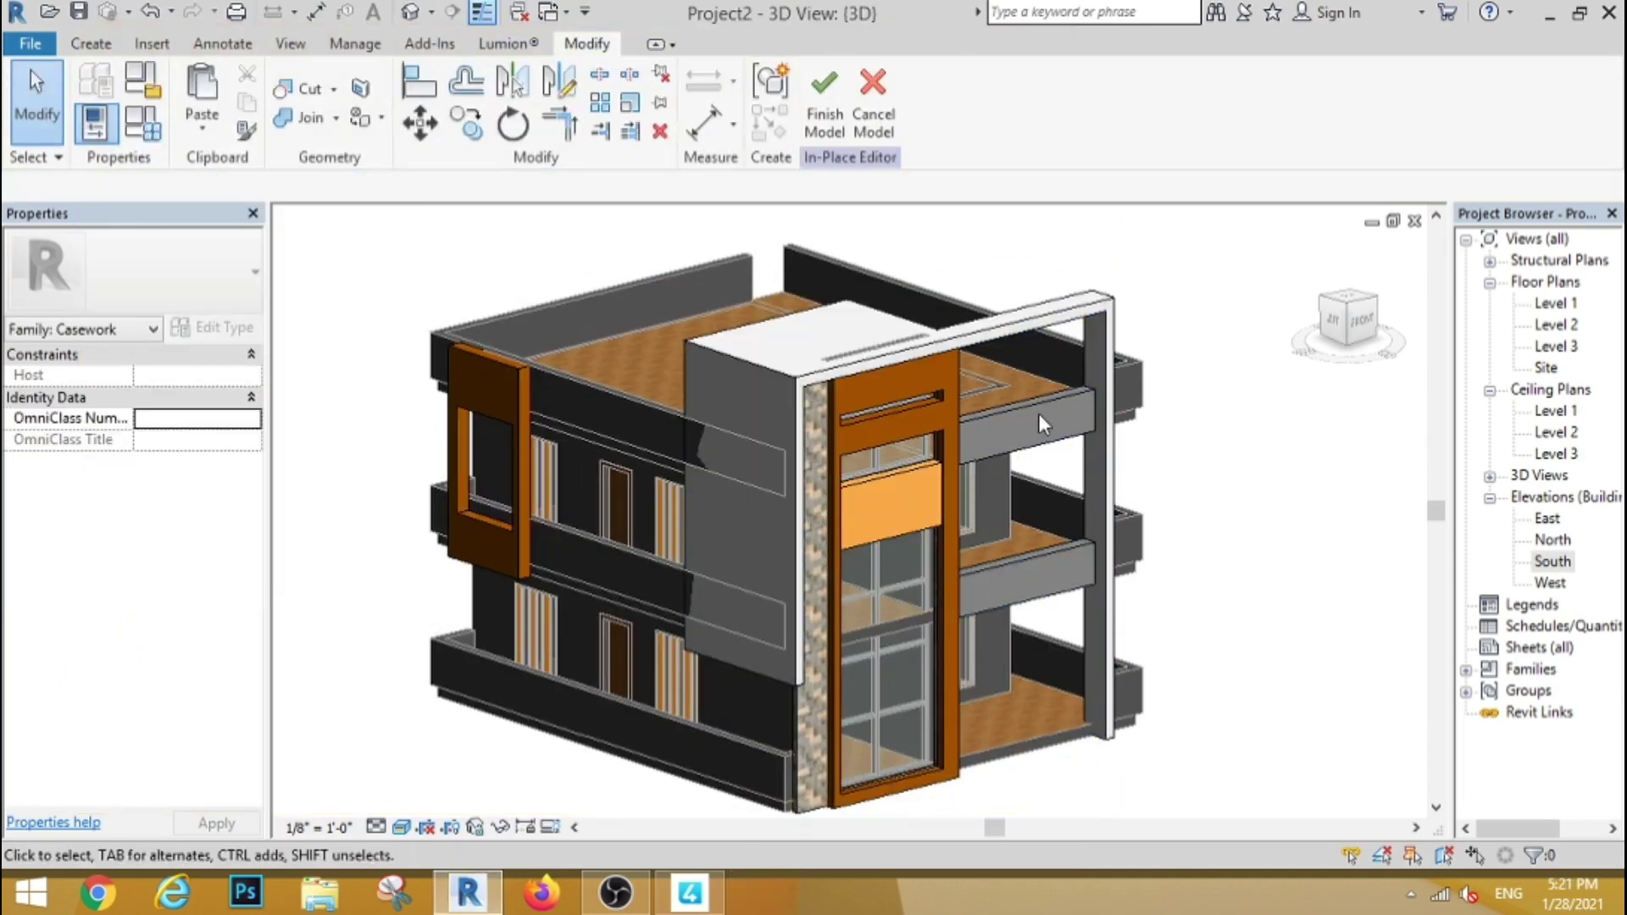
left_click(970, 405)
left_click(240, 526)
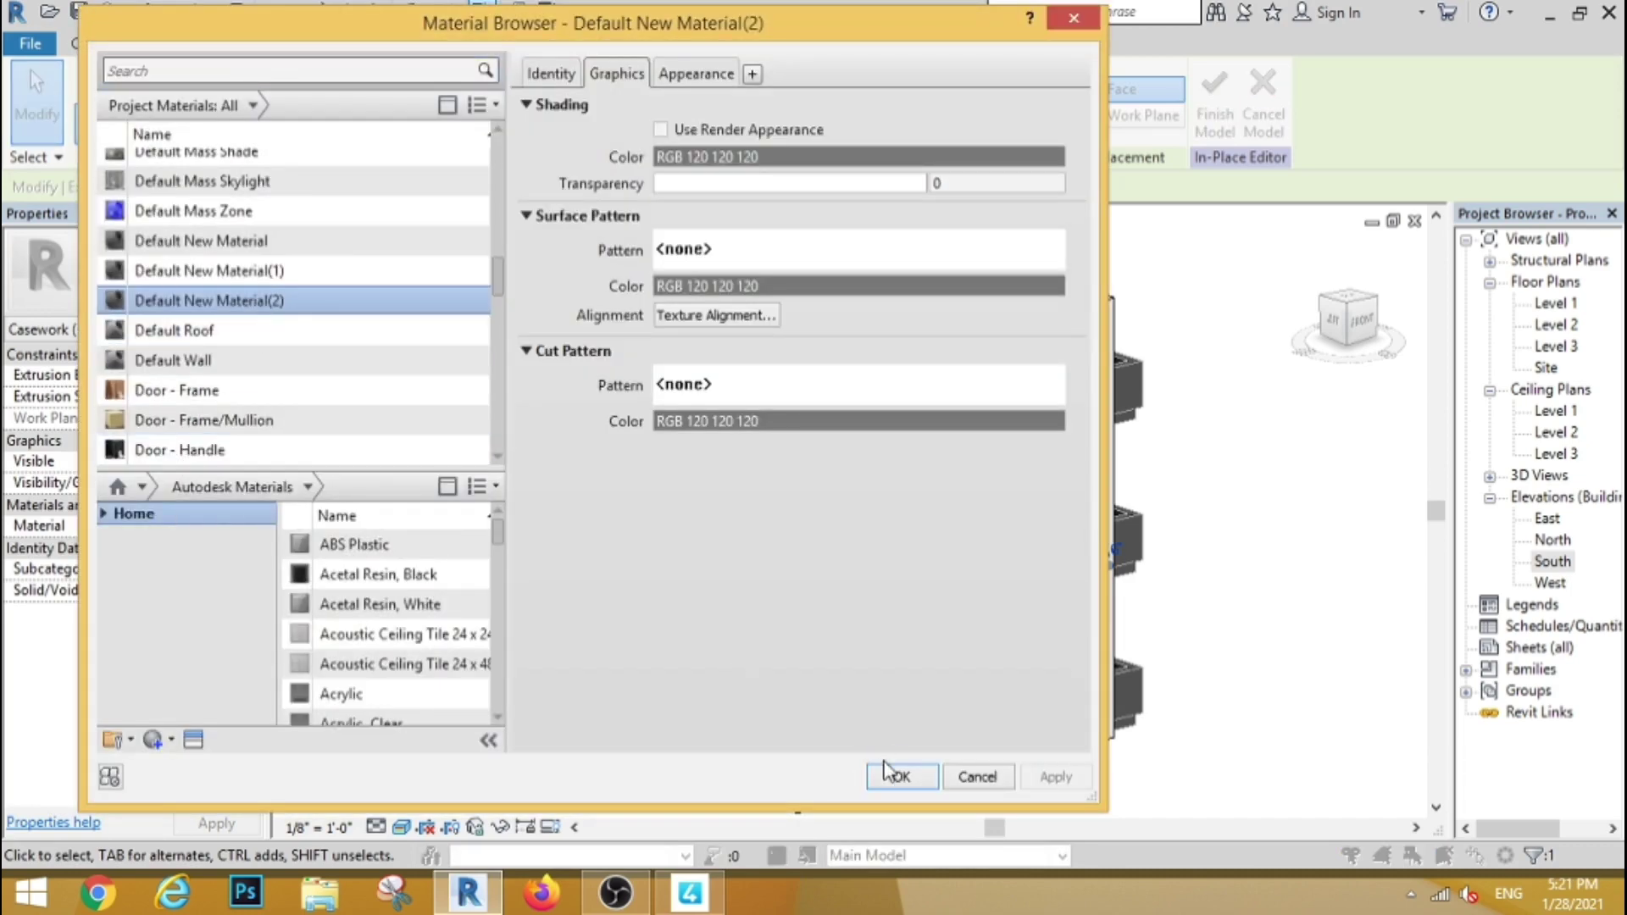
left_click(898, 775)
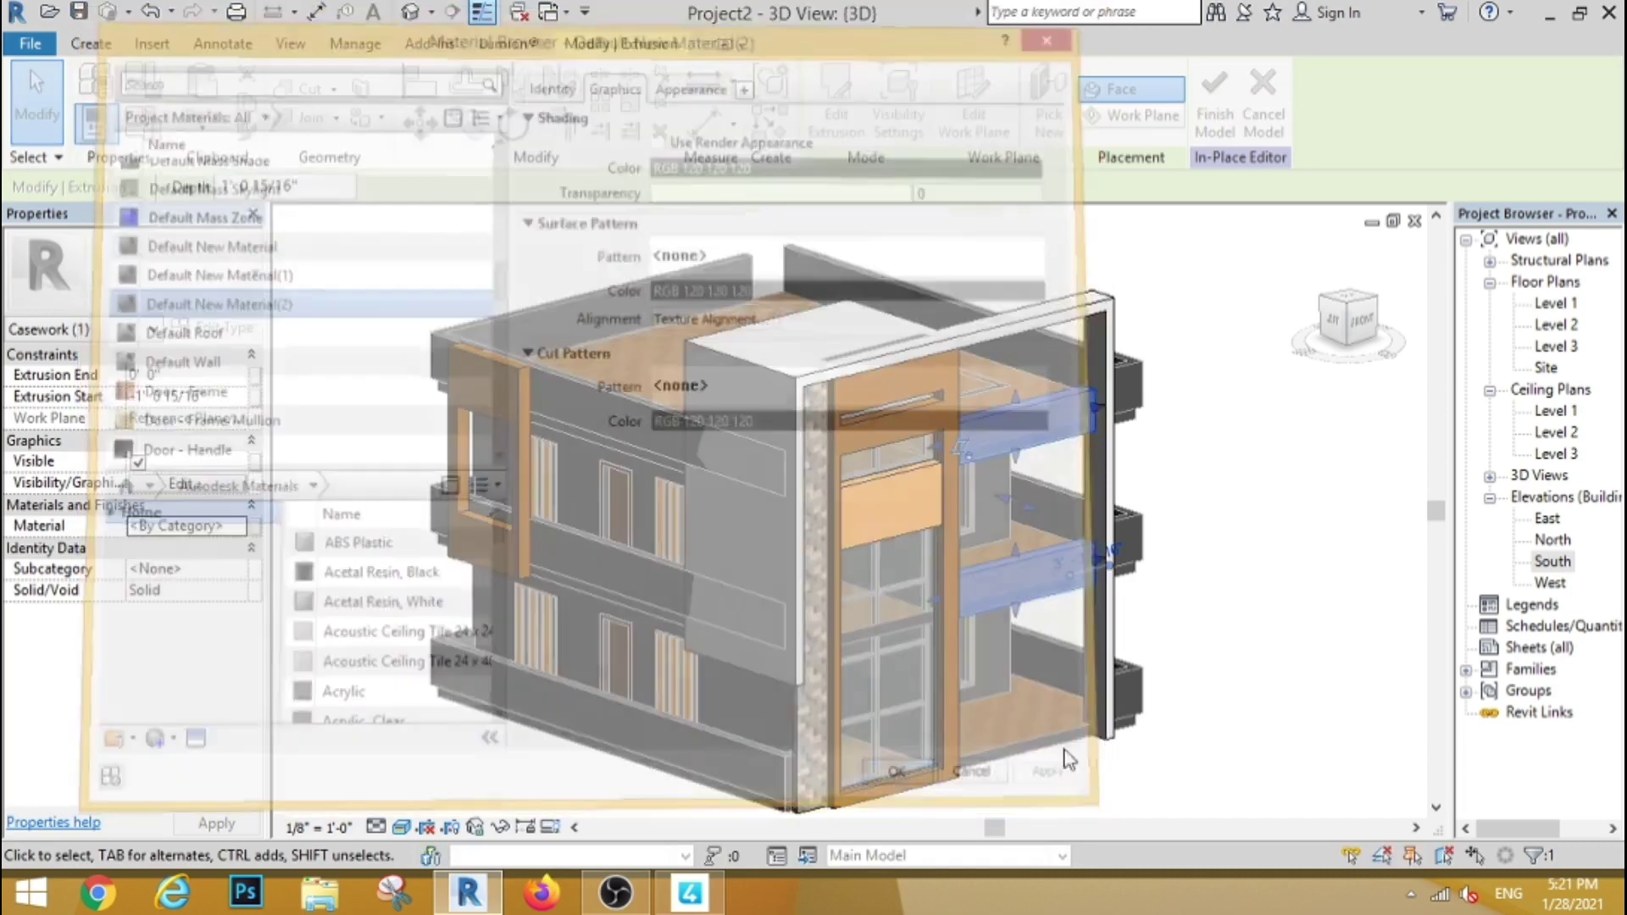
key("Escape")
left_click(826, 134)
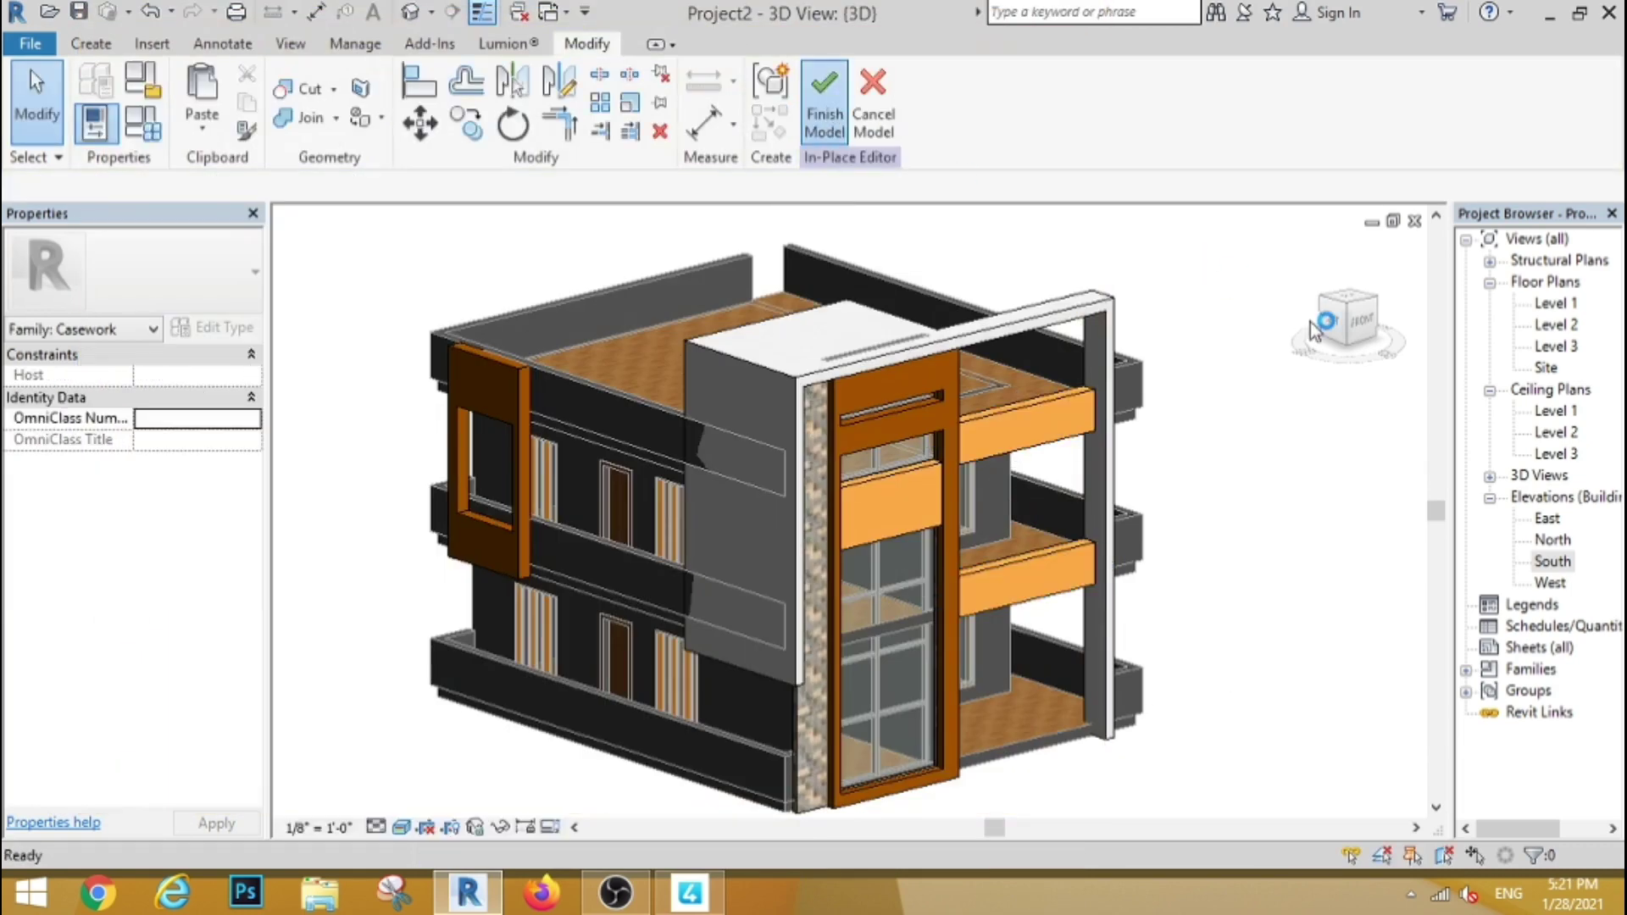
Step: On the Level 3 plan, extend the top wall to meet the right wall at the corner
left_click(987, 290)
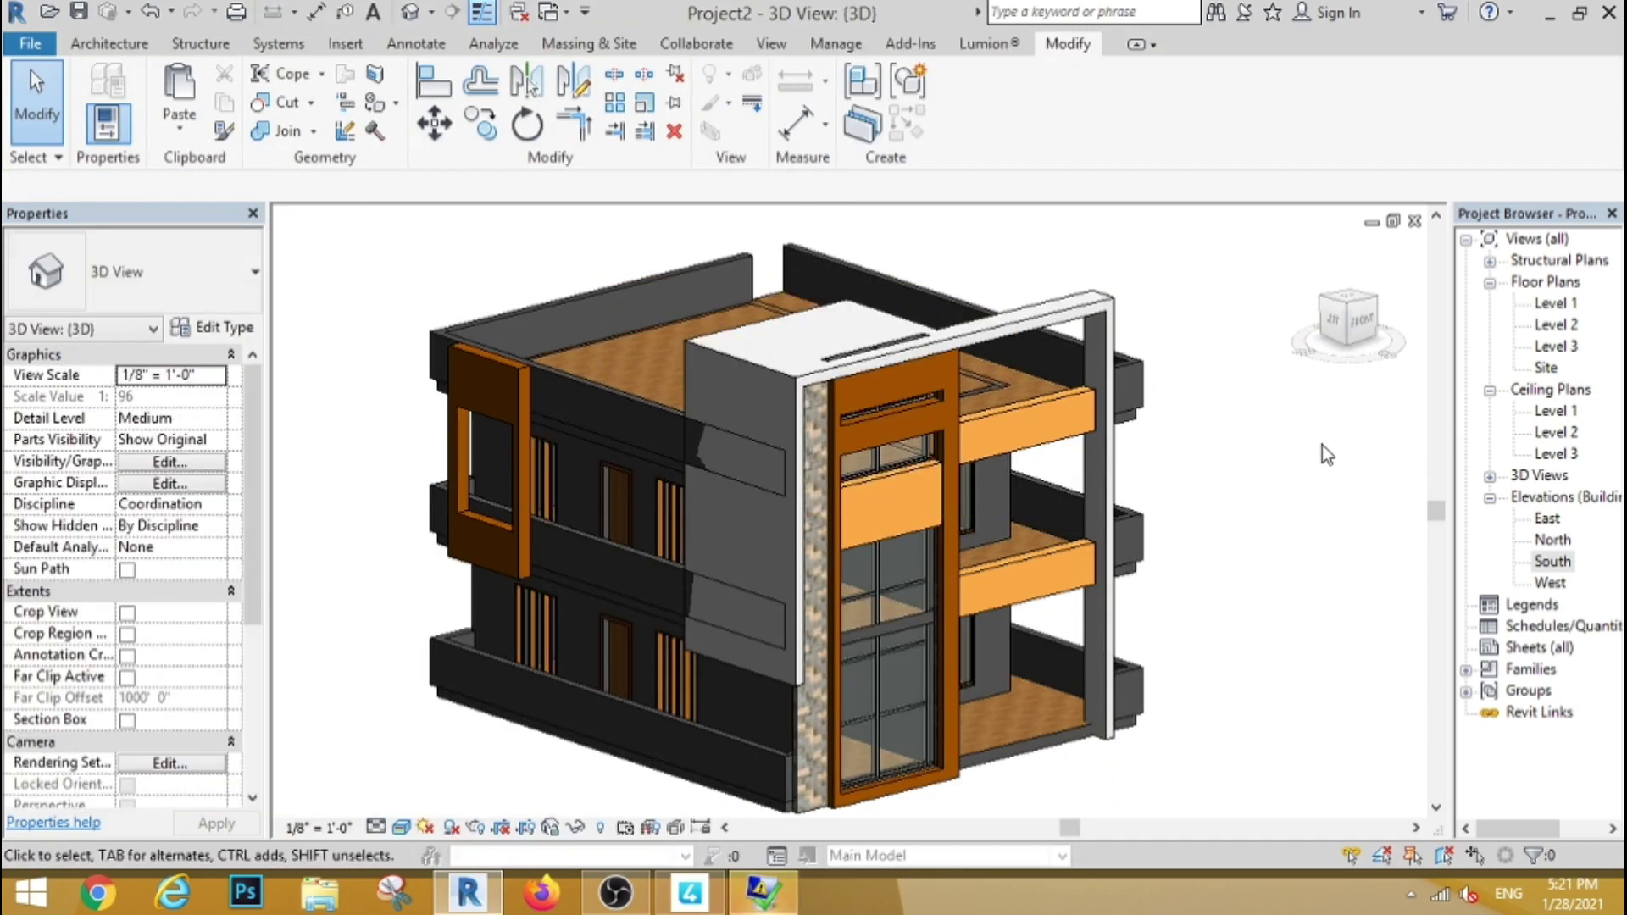
left_click(1557, 346)
double_click(1556, 346)
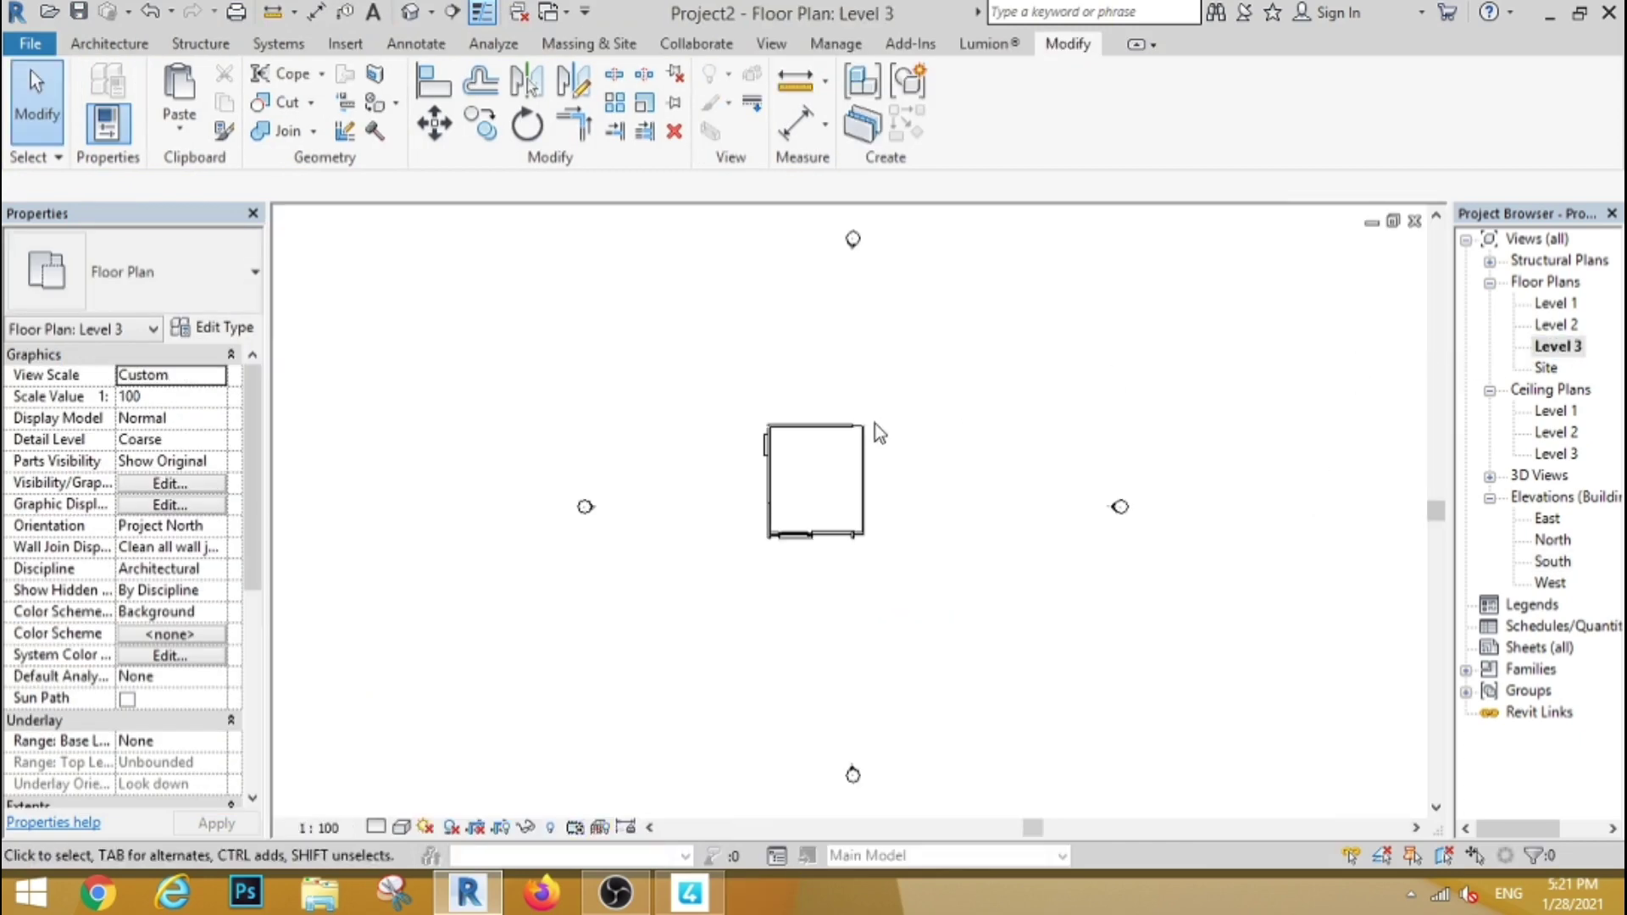
scroll(865, 428, "up", 5)
left_click(574, 125)
left_click(793, 407)
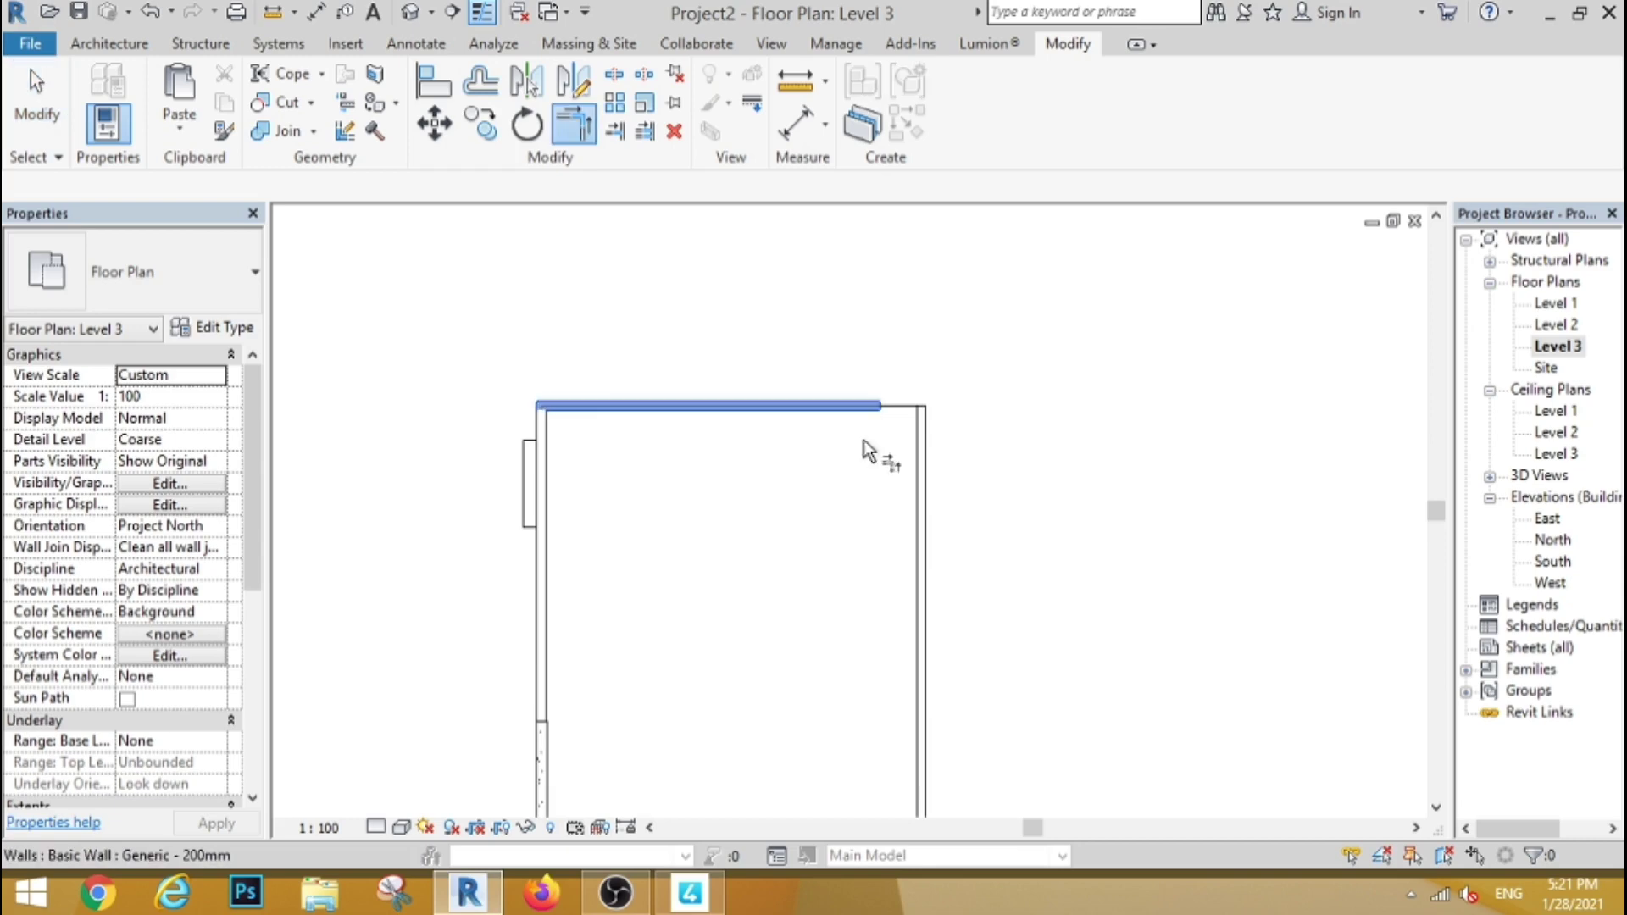
left_click(921, 472)
left_click(410, 12)
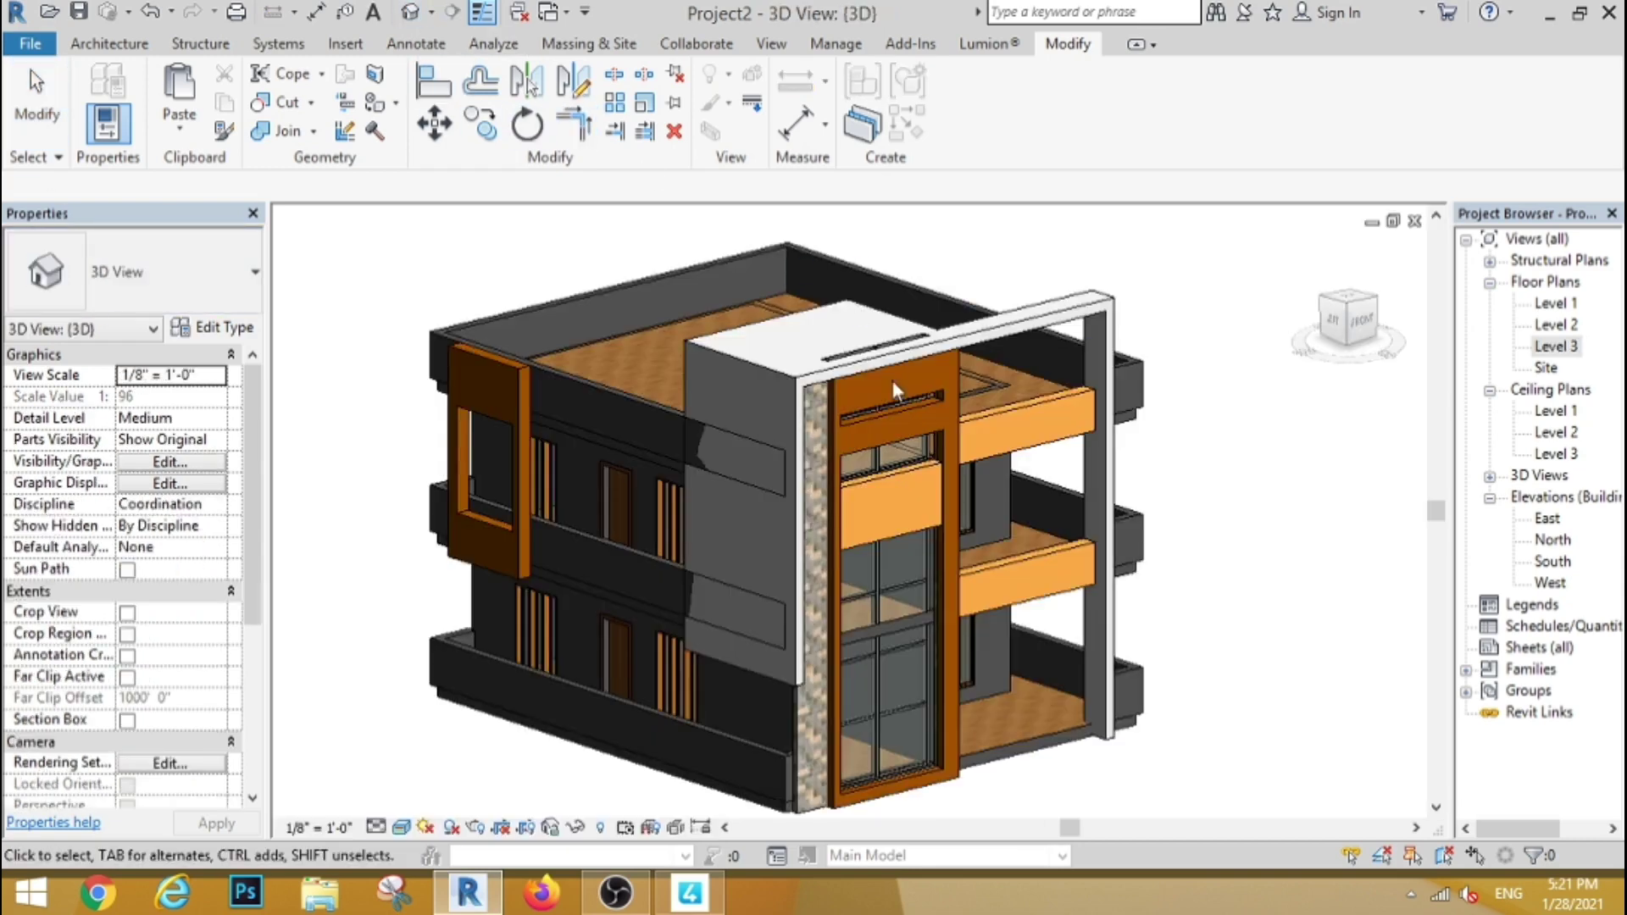
left_click(412, 366)
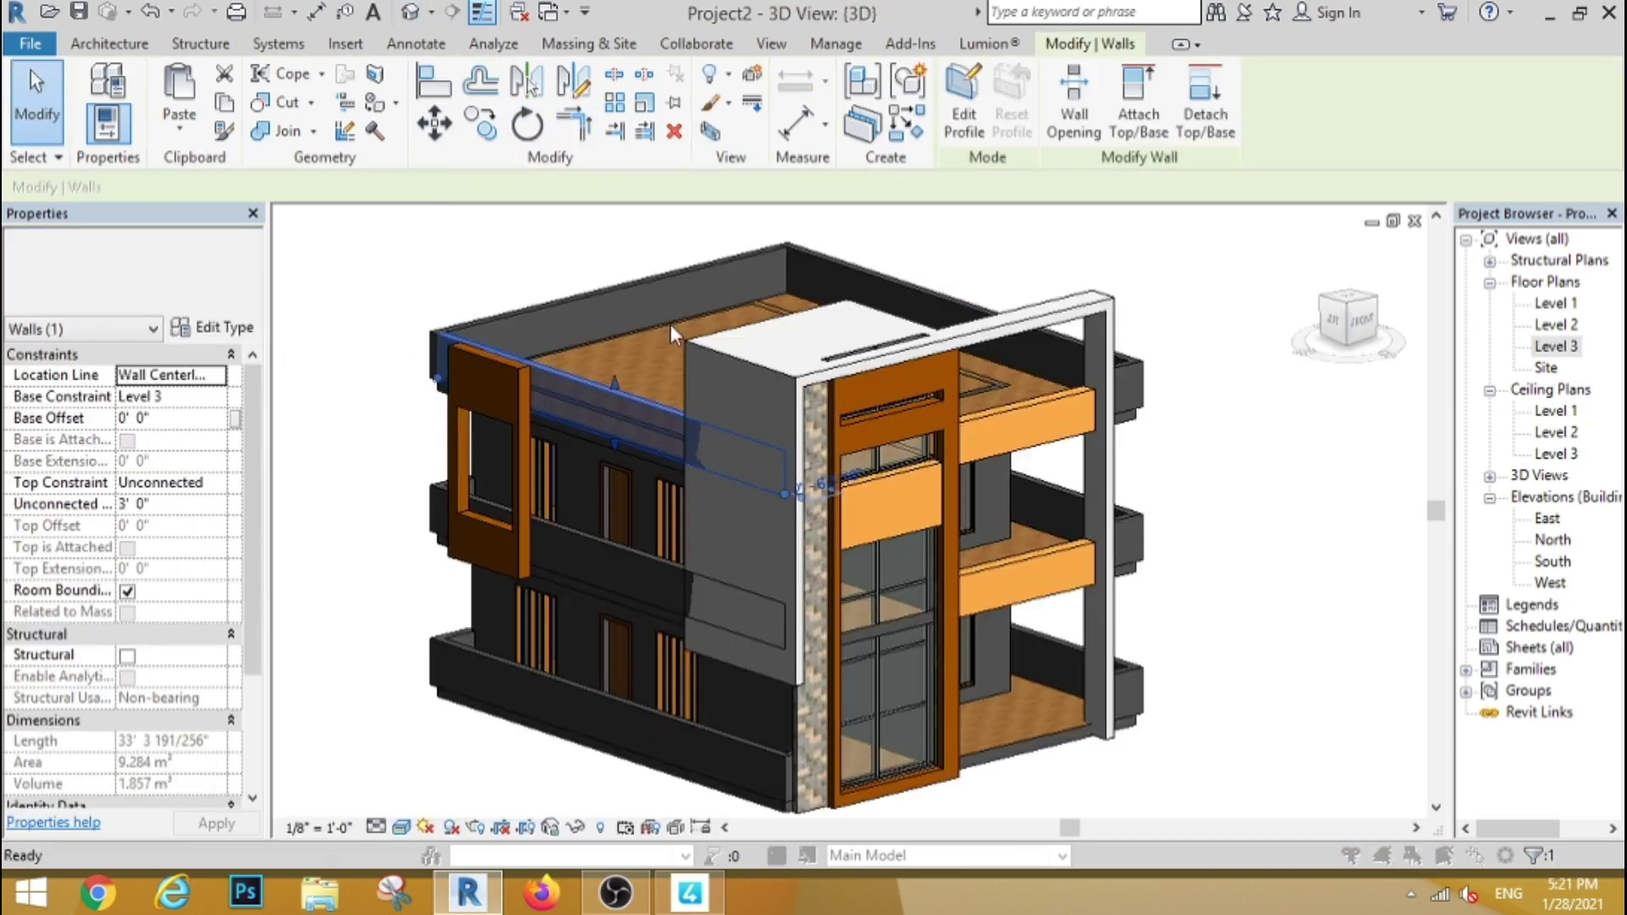
Step: Create Default New Material(3) for the structure layer of the Generic - 200mm wall type
left_click(212, 327)
left_click(845, 255)
left_click(678, 264)
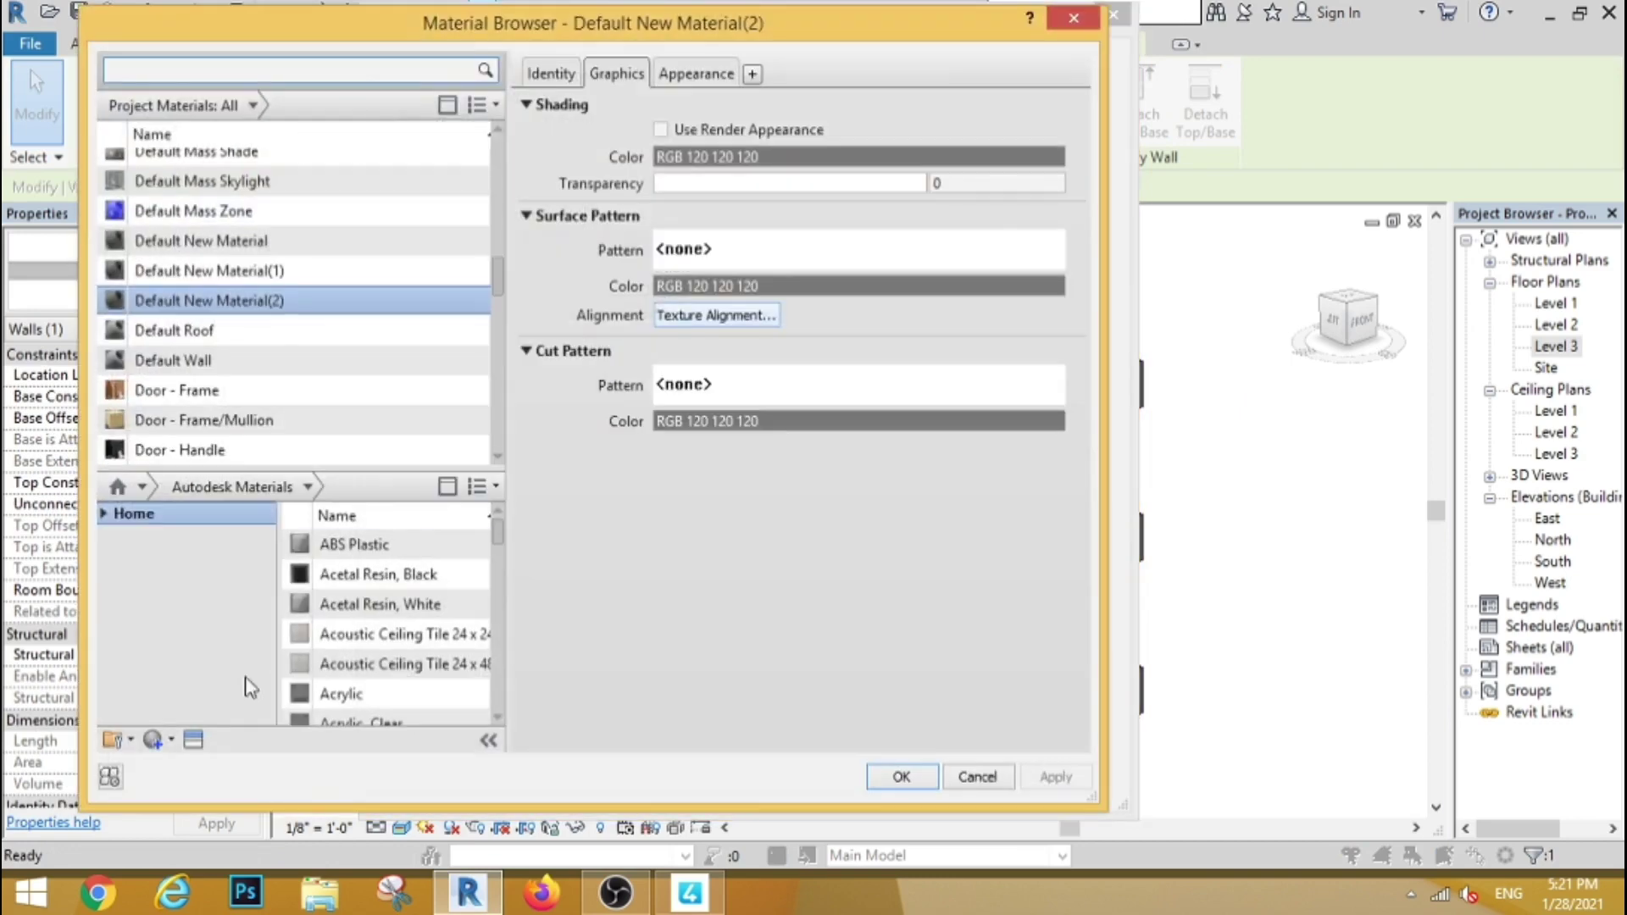
left_click(118, 740)
left_click(212, 760)
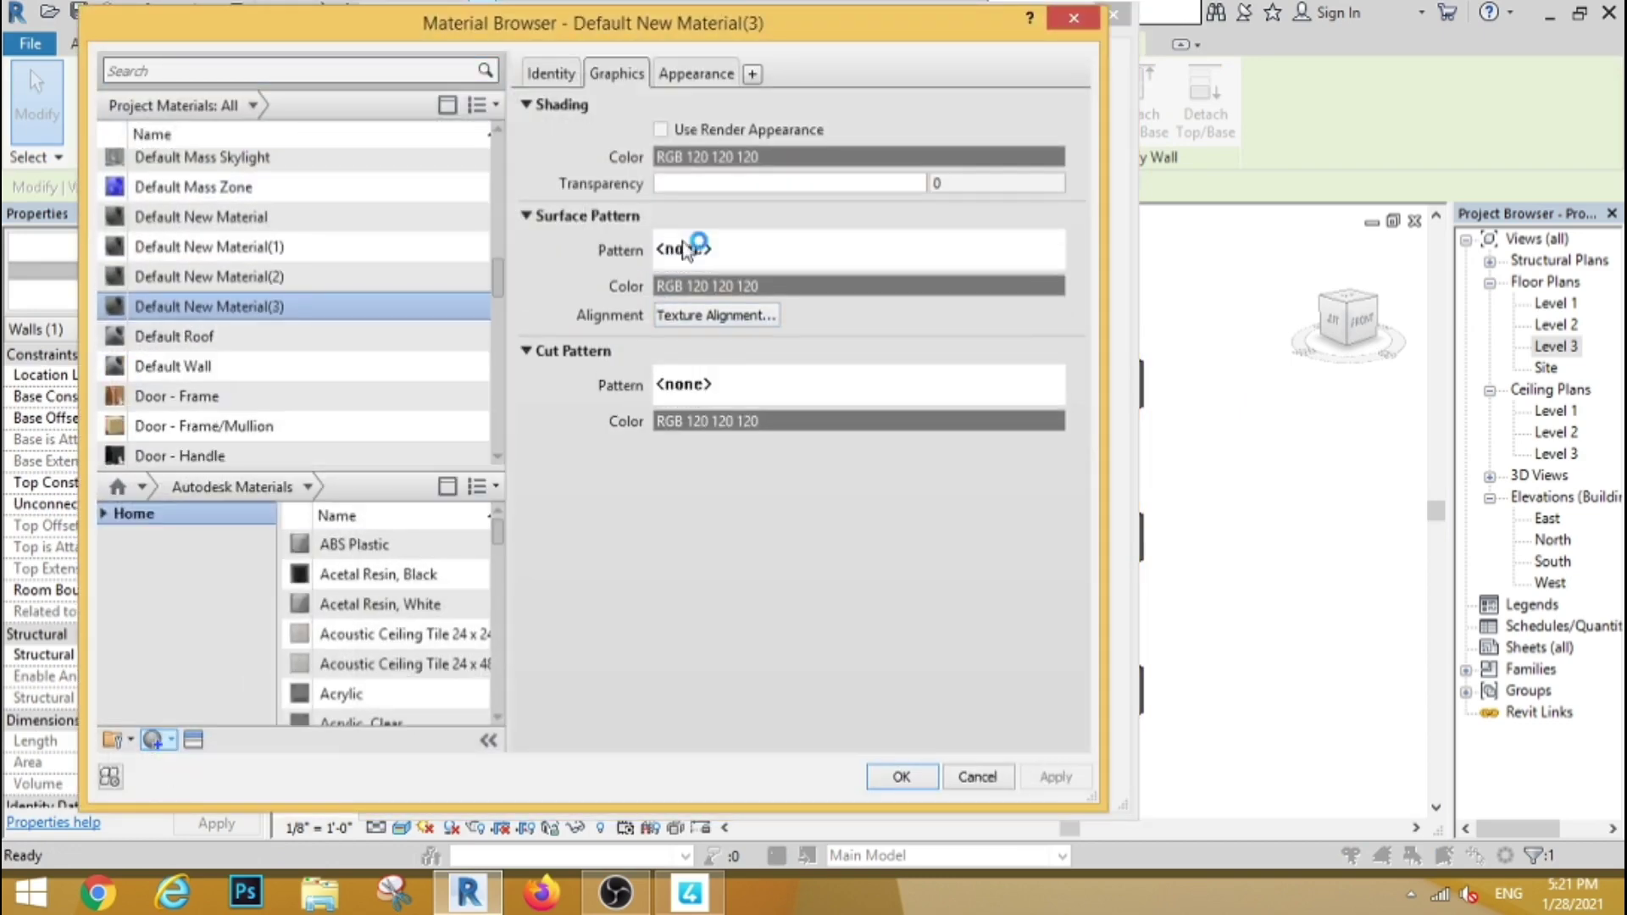
left_click(711, 76)
Step: Colour Default New Material(3) light pink (RGB 255-191-191) and apply it to the wall type
left_click(720, 333)
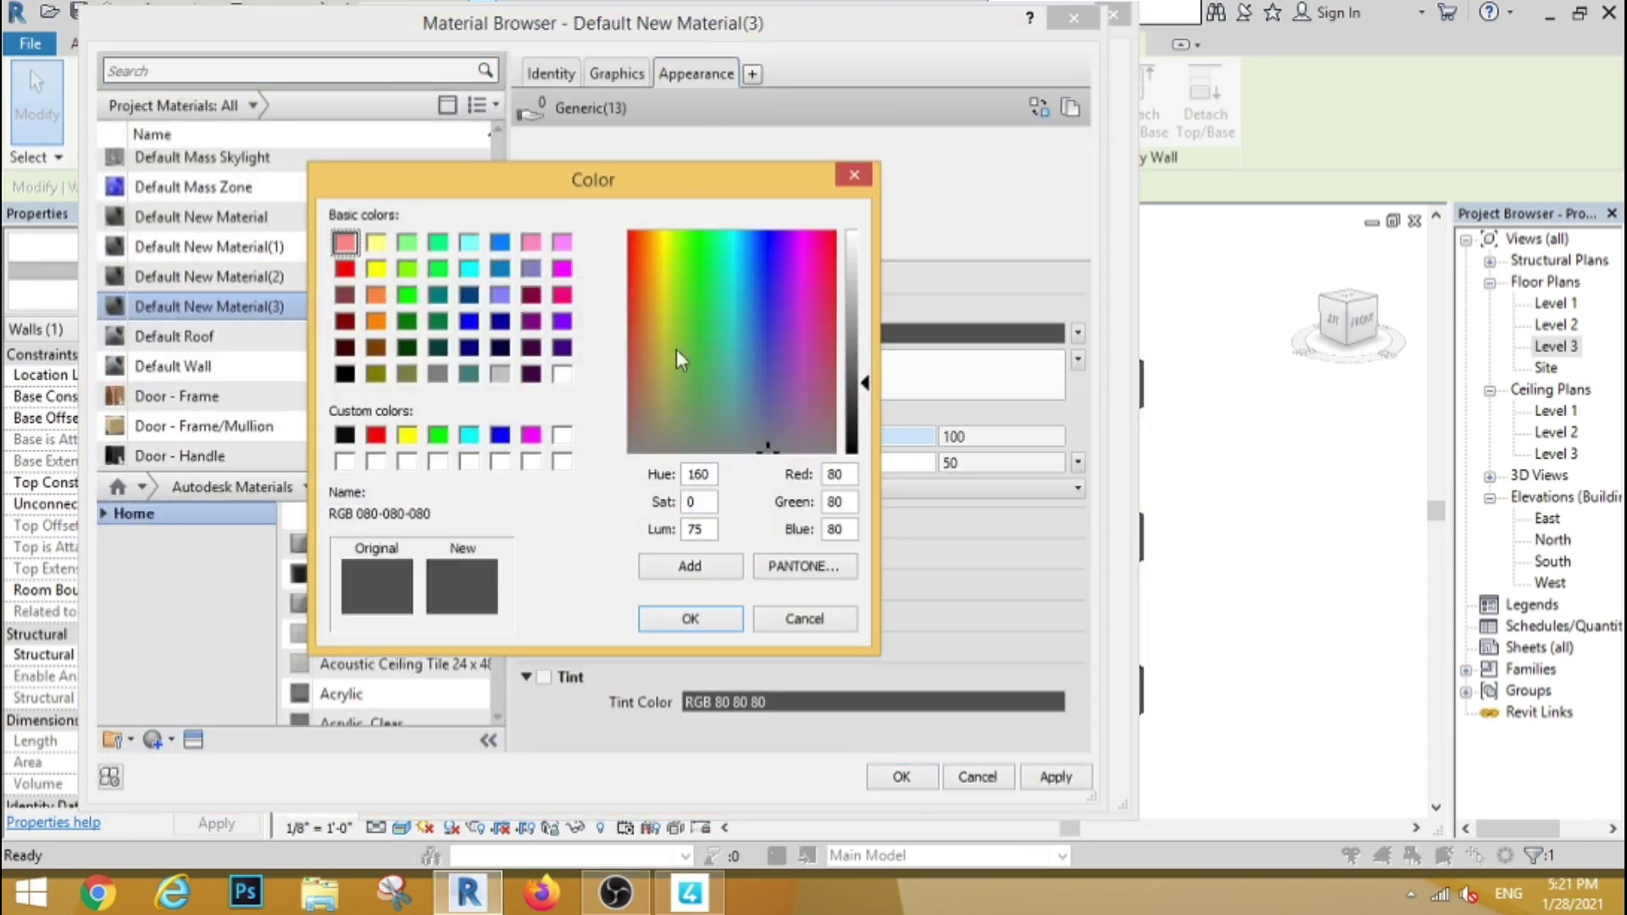
left_click(346, 244)
left_click_drag(868, 286, 867, 262)
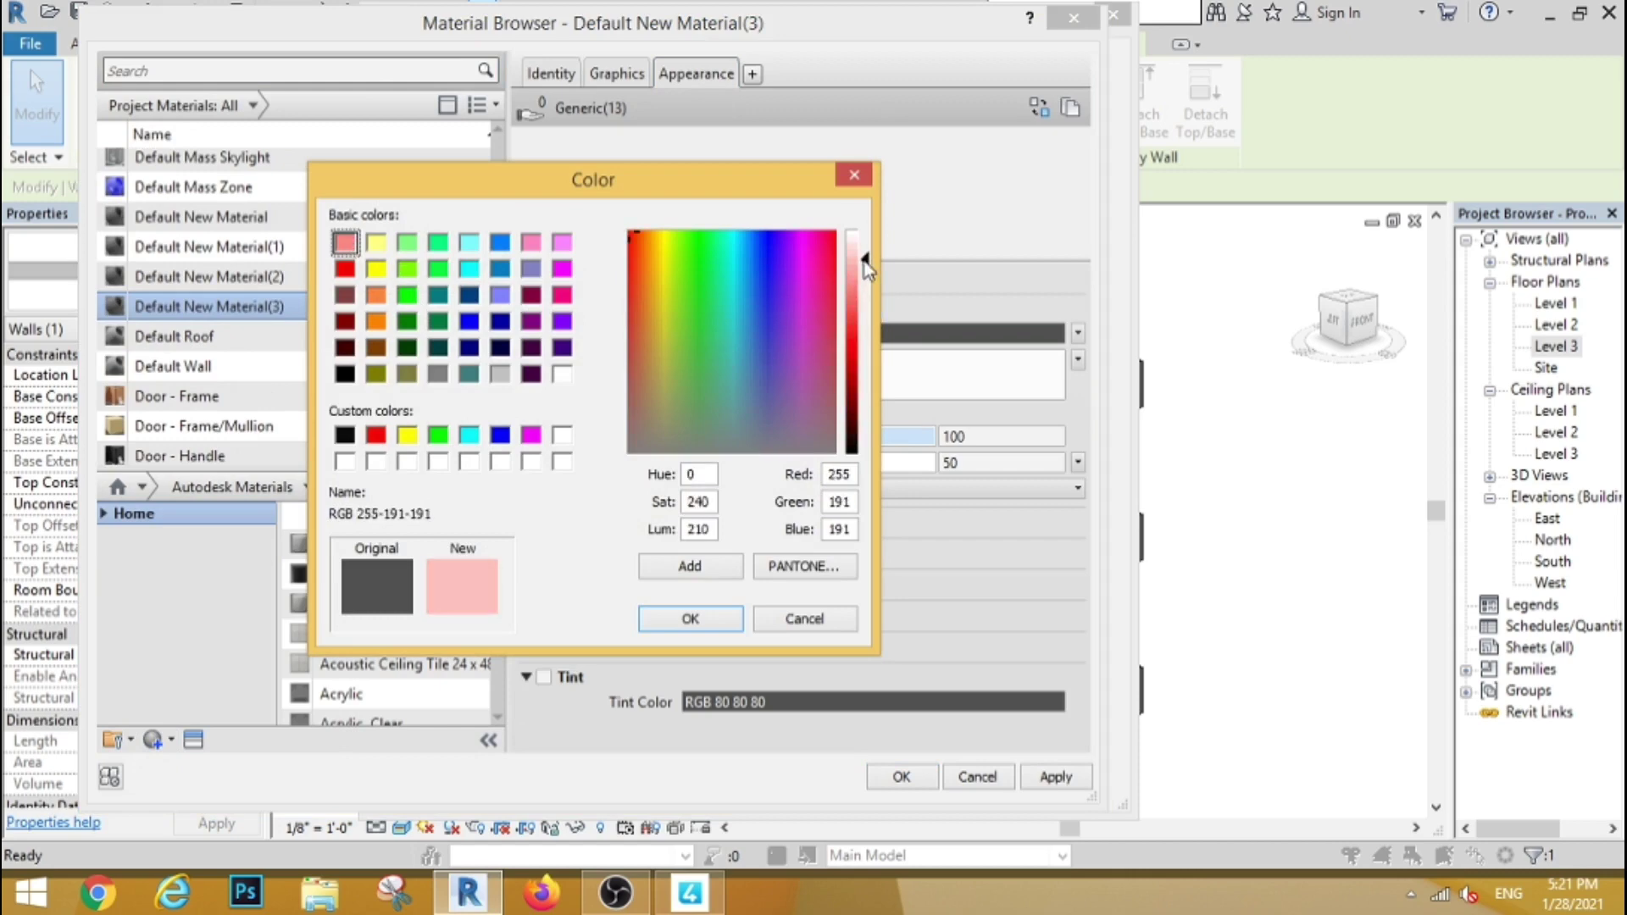
left_click(691, 619)
left_click(901, 776)
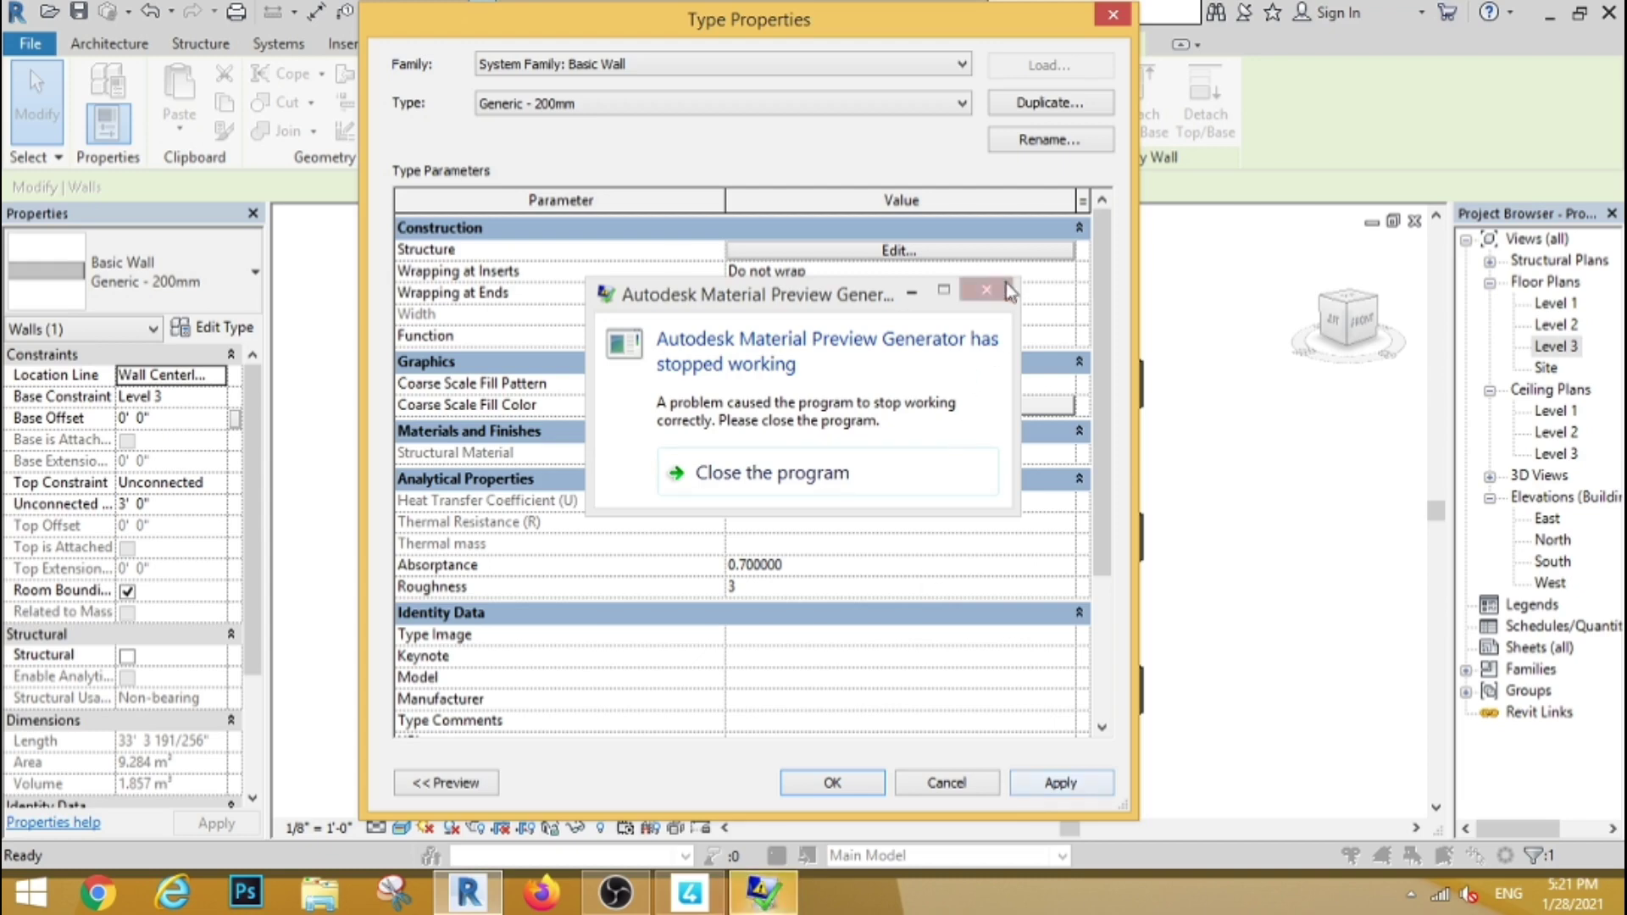
left_click(986, 290)
left_click(932, 784)
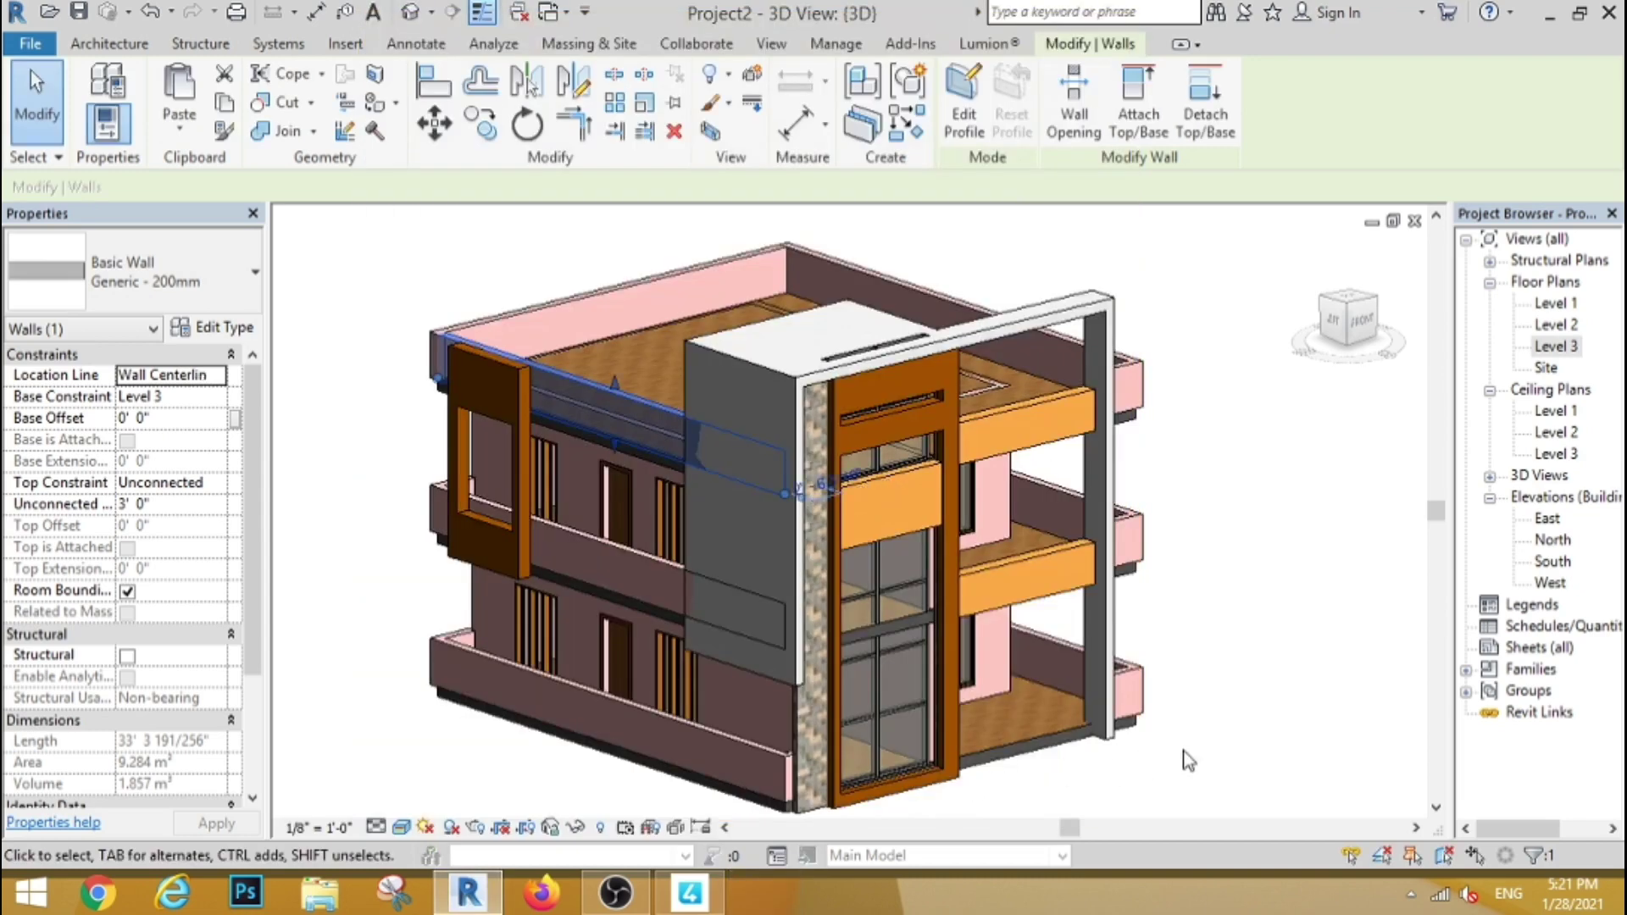
left_click(939, 721)
Step: On the Level 2 plan, start sketching a railing of type 900mm Pipe
scroll(951, 730, "up", 1)
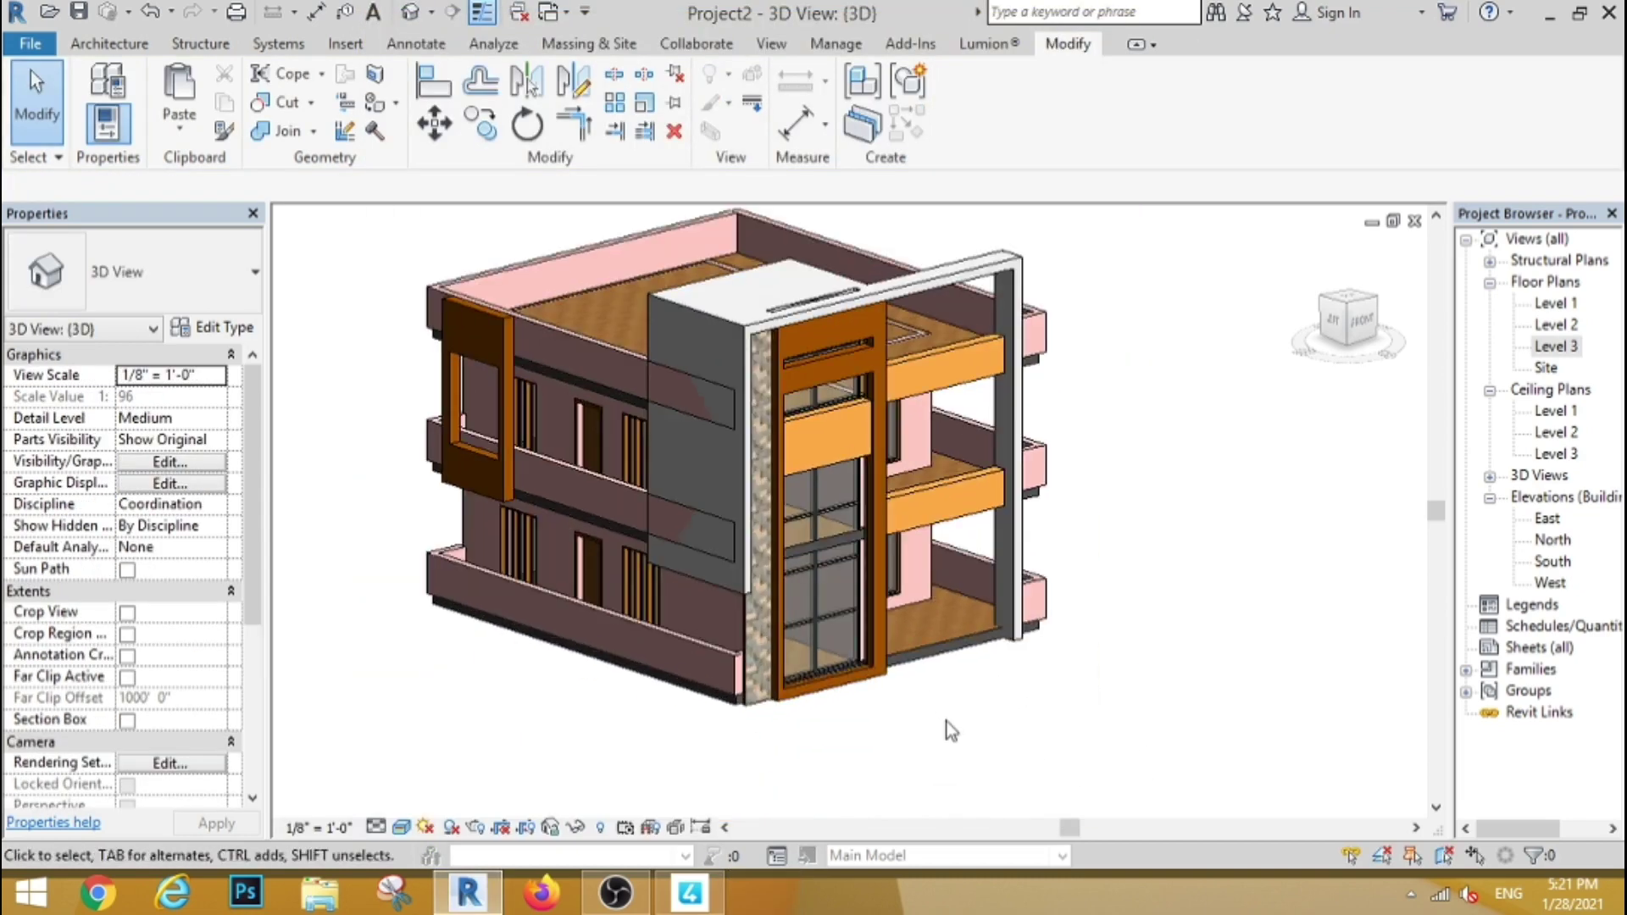
scroll(975, 738, "down", 1)
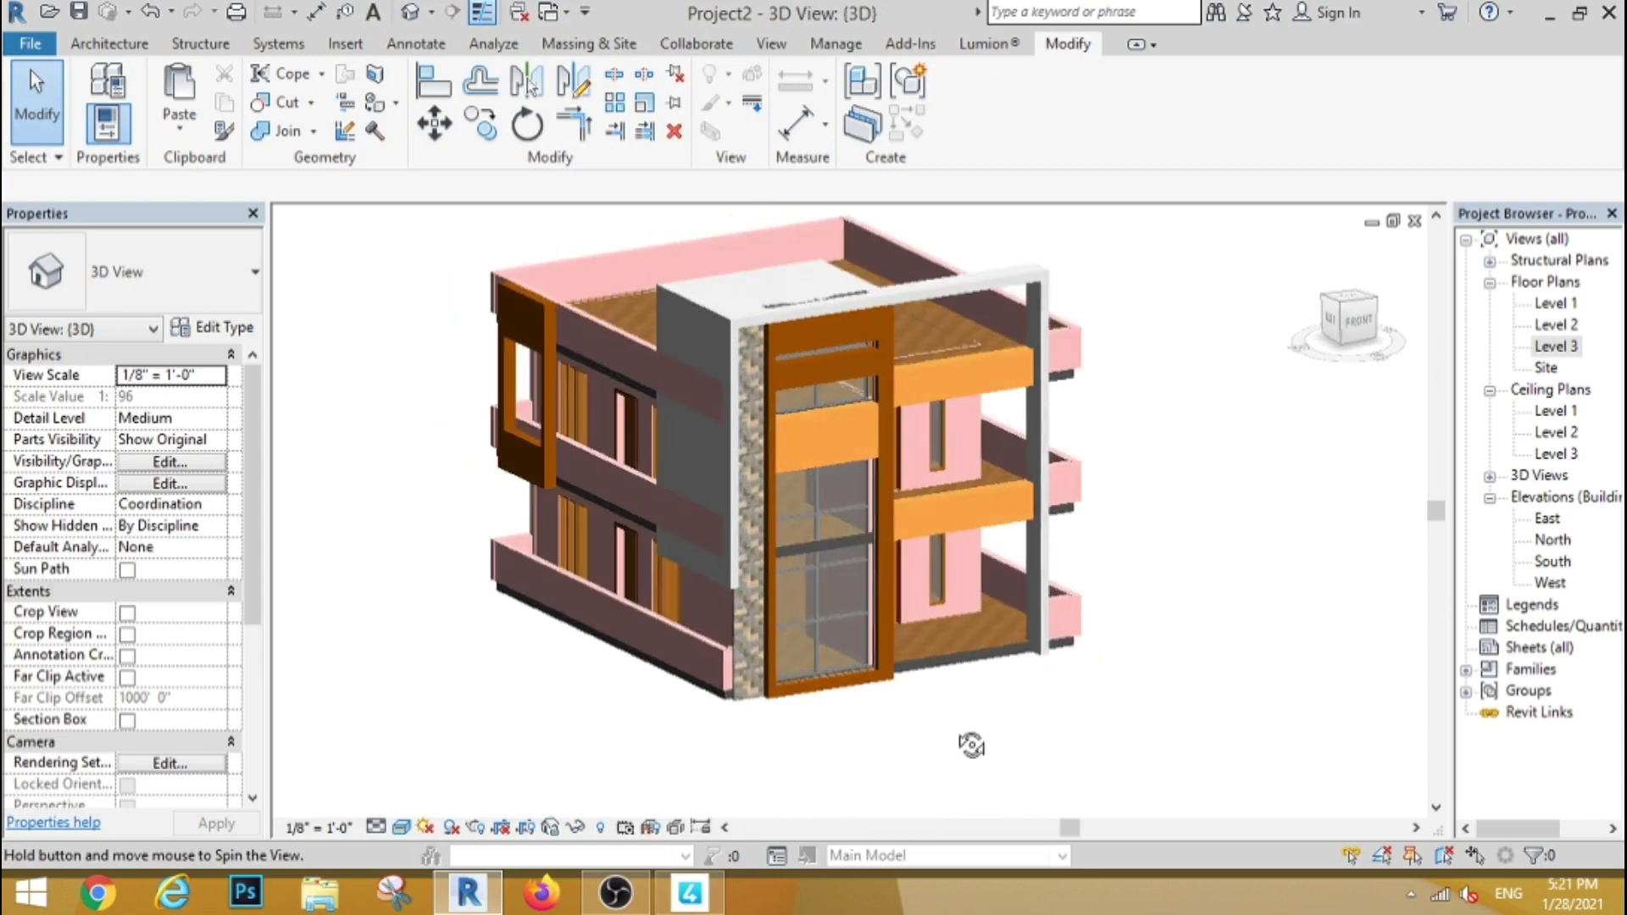
double_click(1558, 327)
scroll(1049, 762, "up", 2)
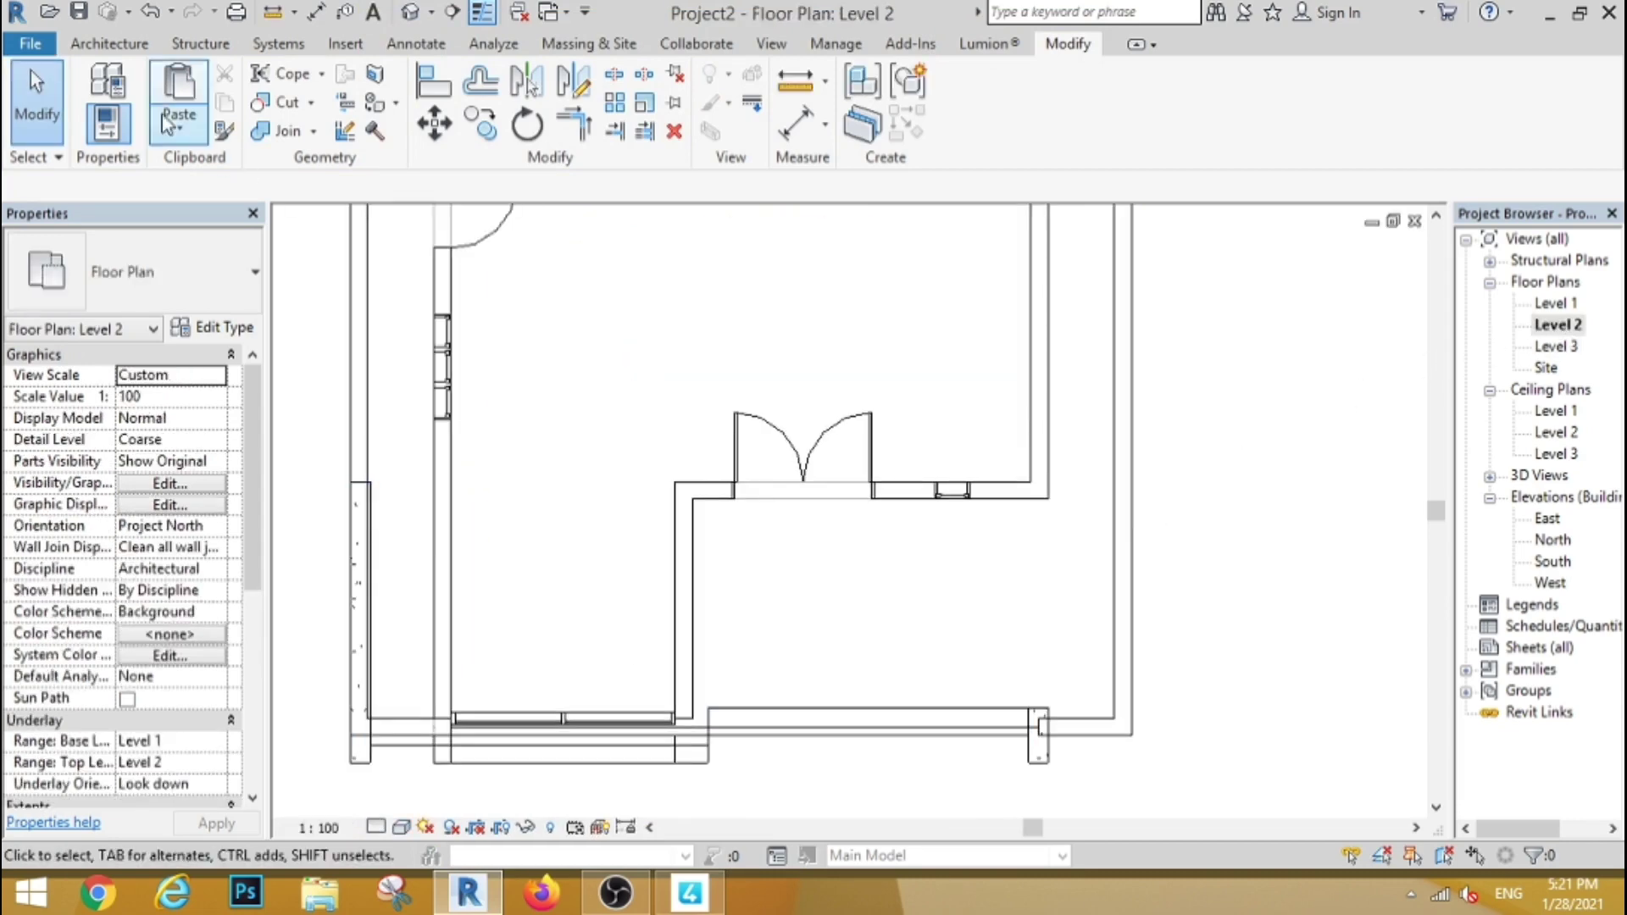
left_click(99, 52)
left_click(683, 73)
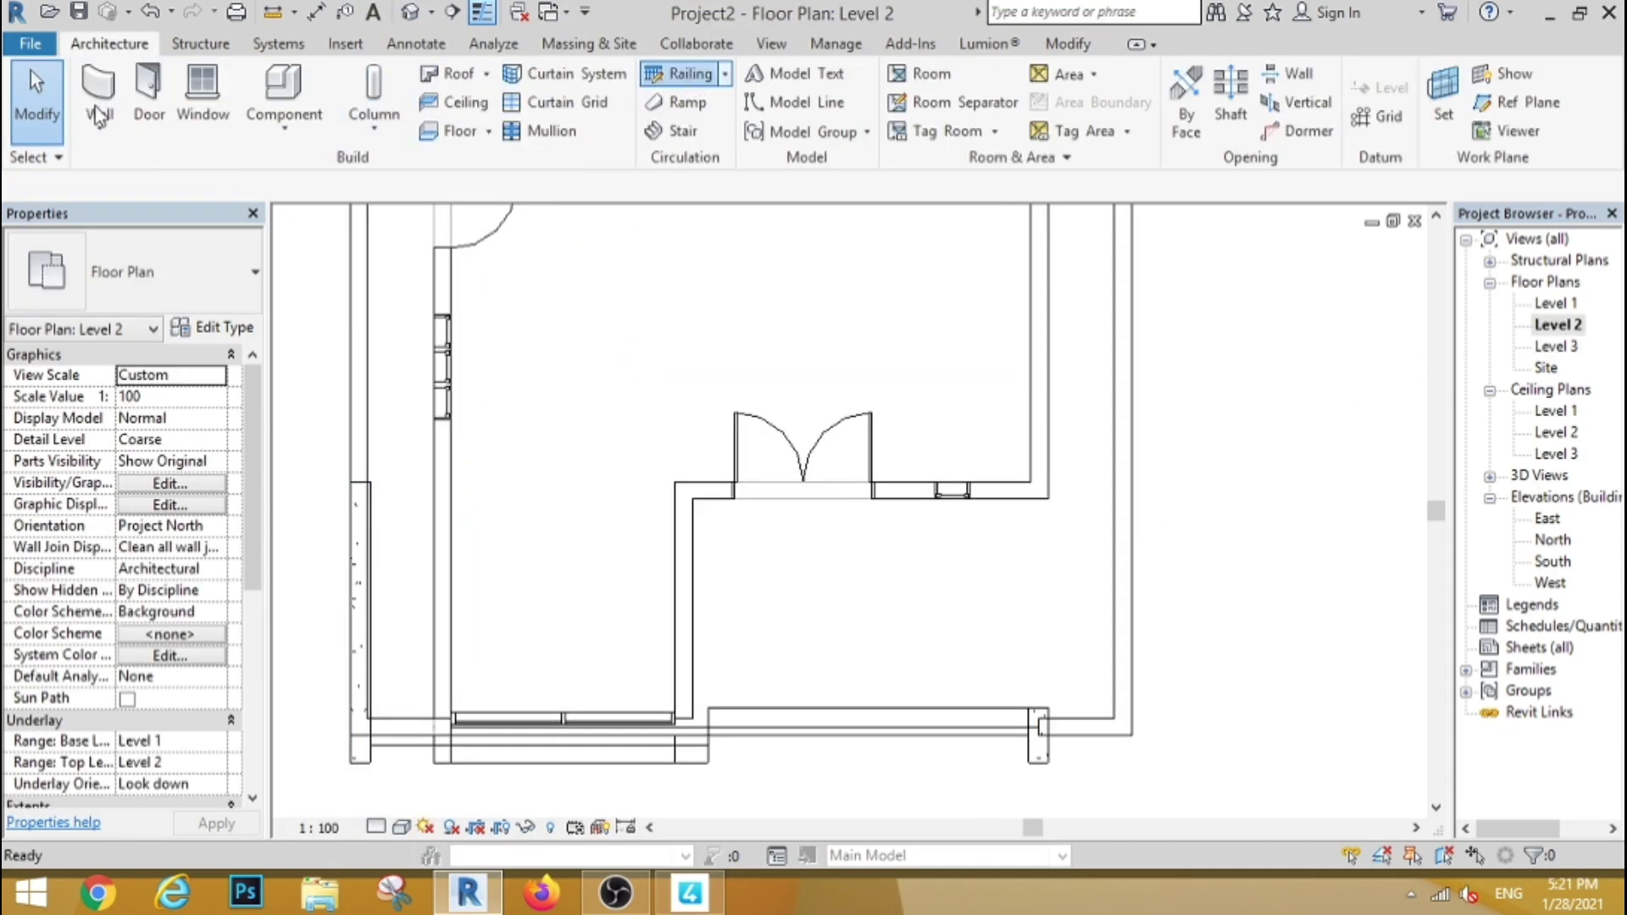
left_click(119, 281)
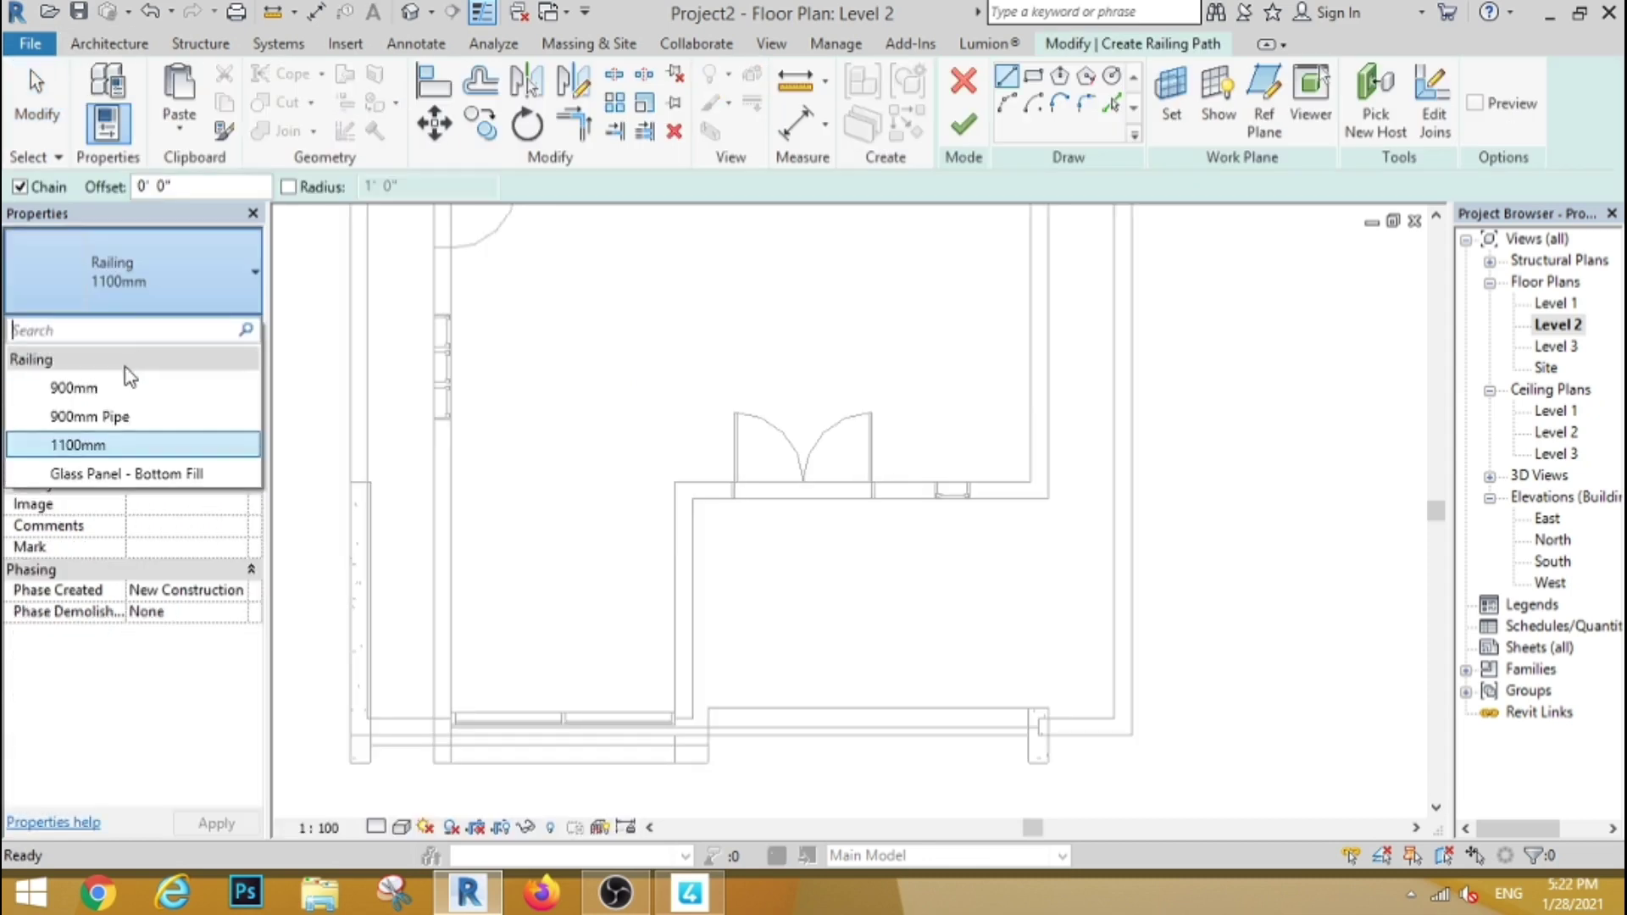
left_click(99, 420)
Step: Draw the 12'-2" railing along the balcony edge and view it in 3D
left_click(1029, 736)
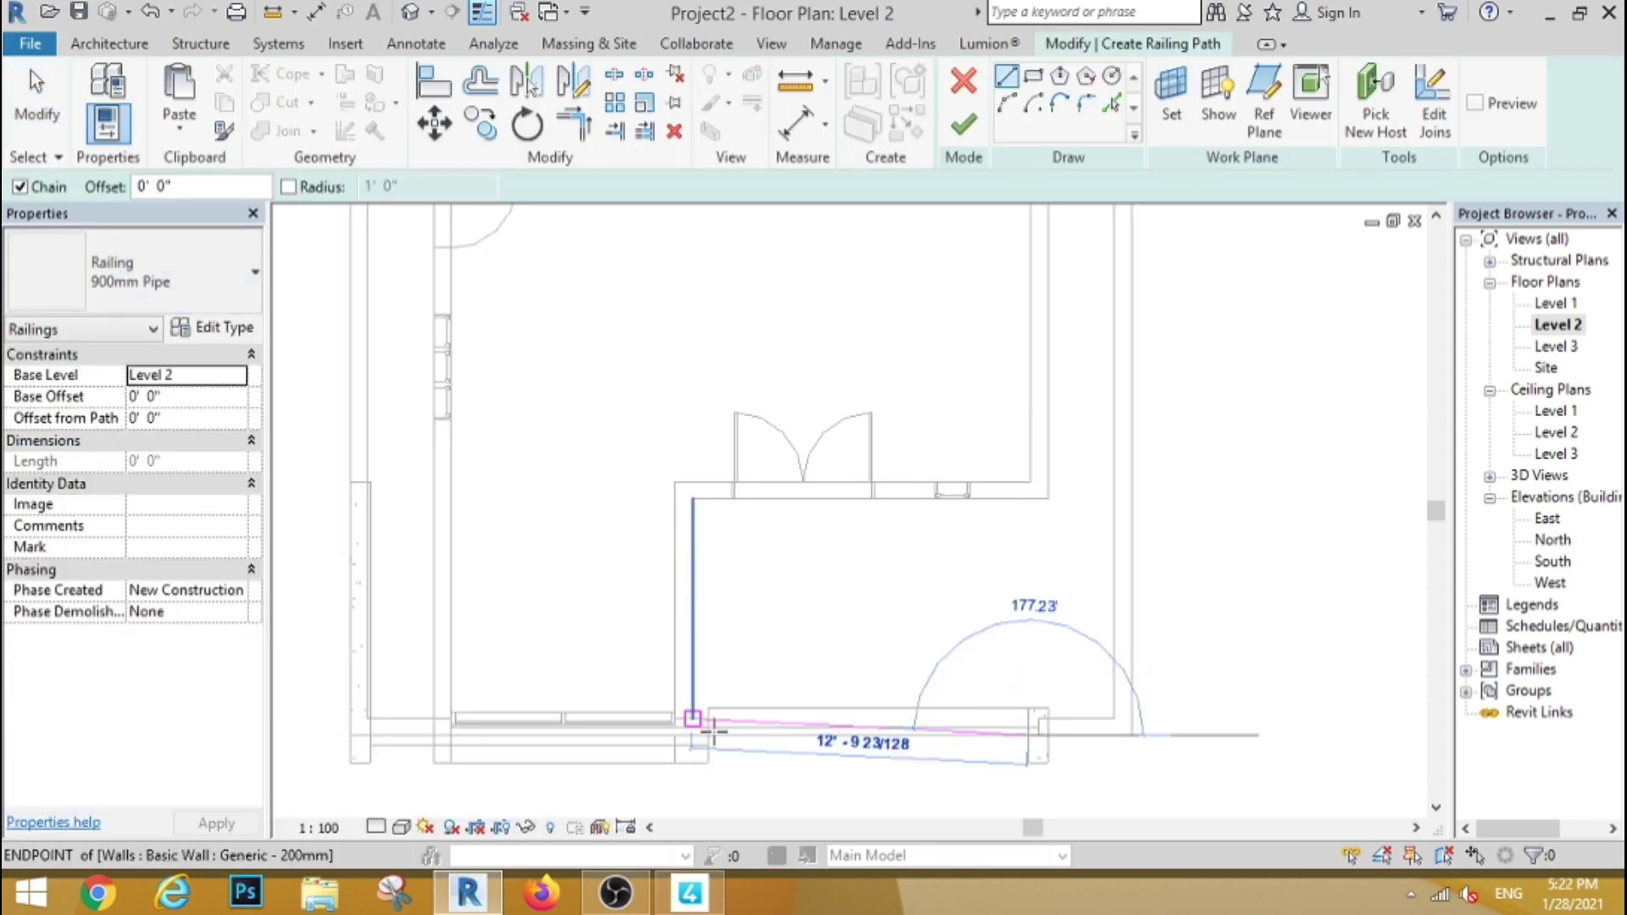
left_click(707, 736)
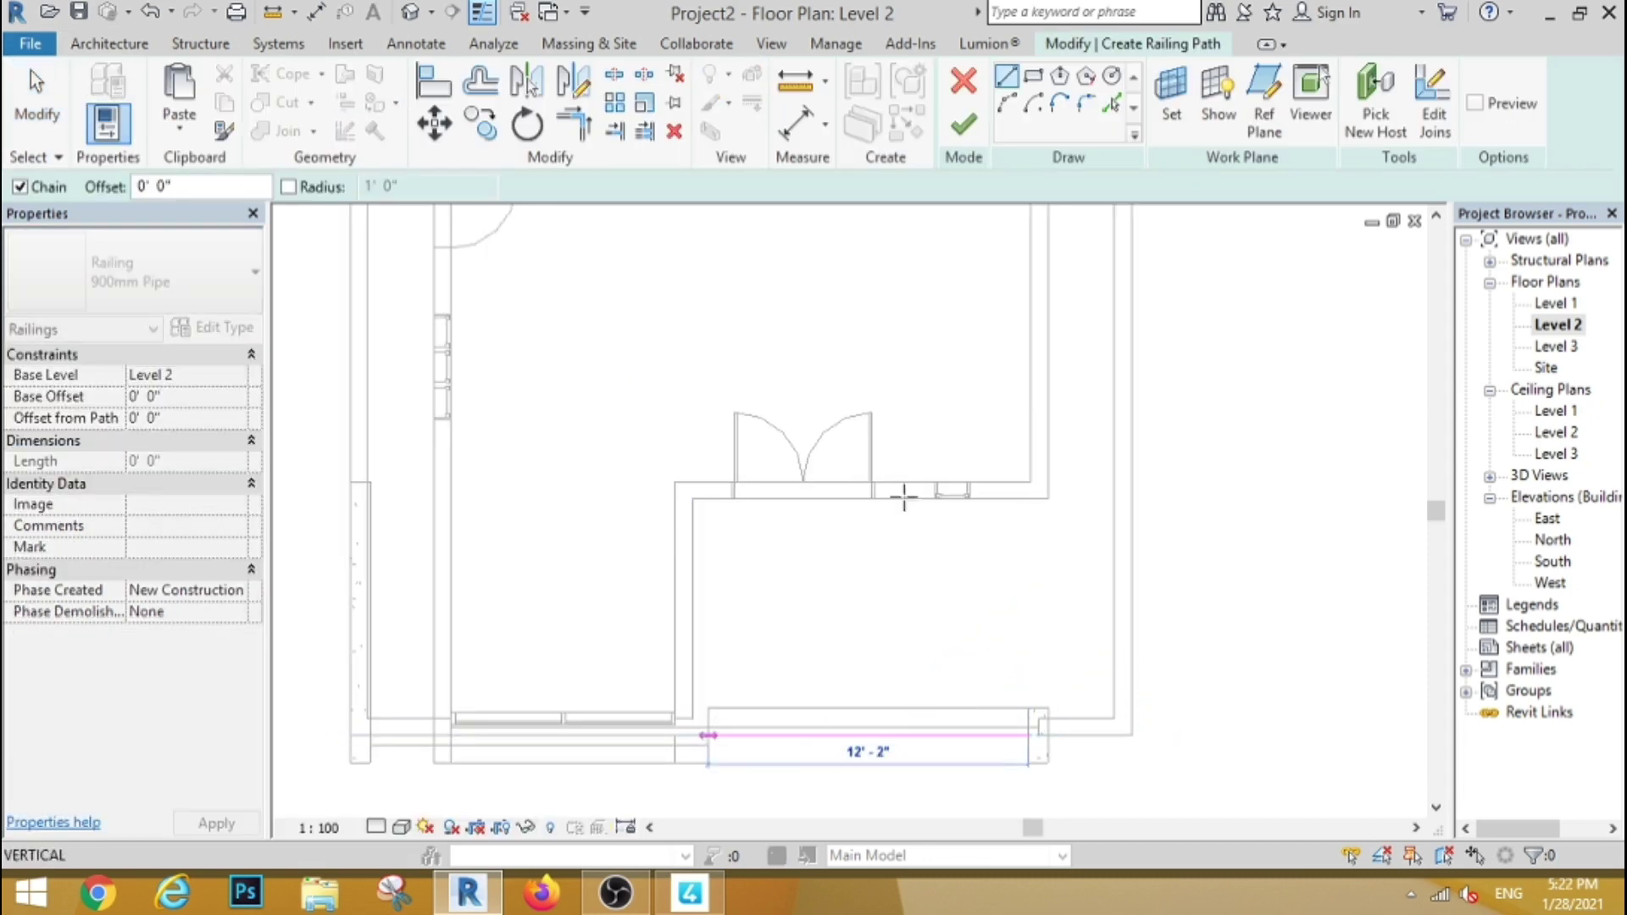
left_click(962, 127)
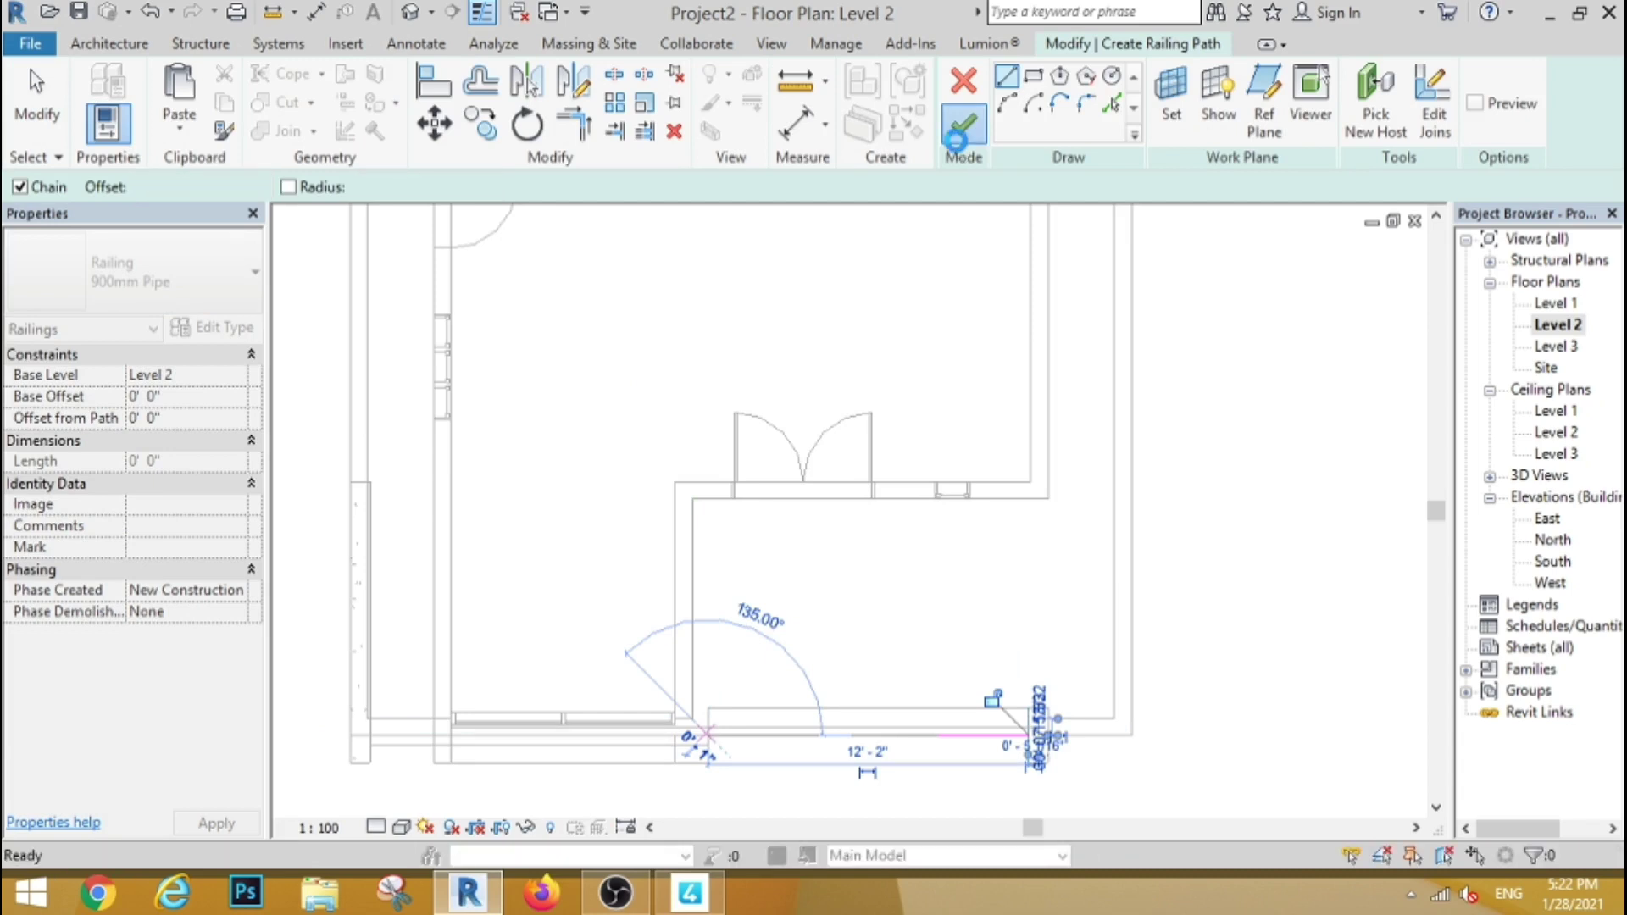
left_click(410, 12)
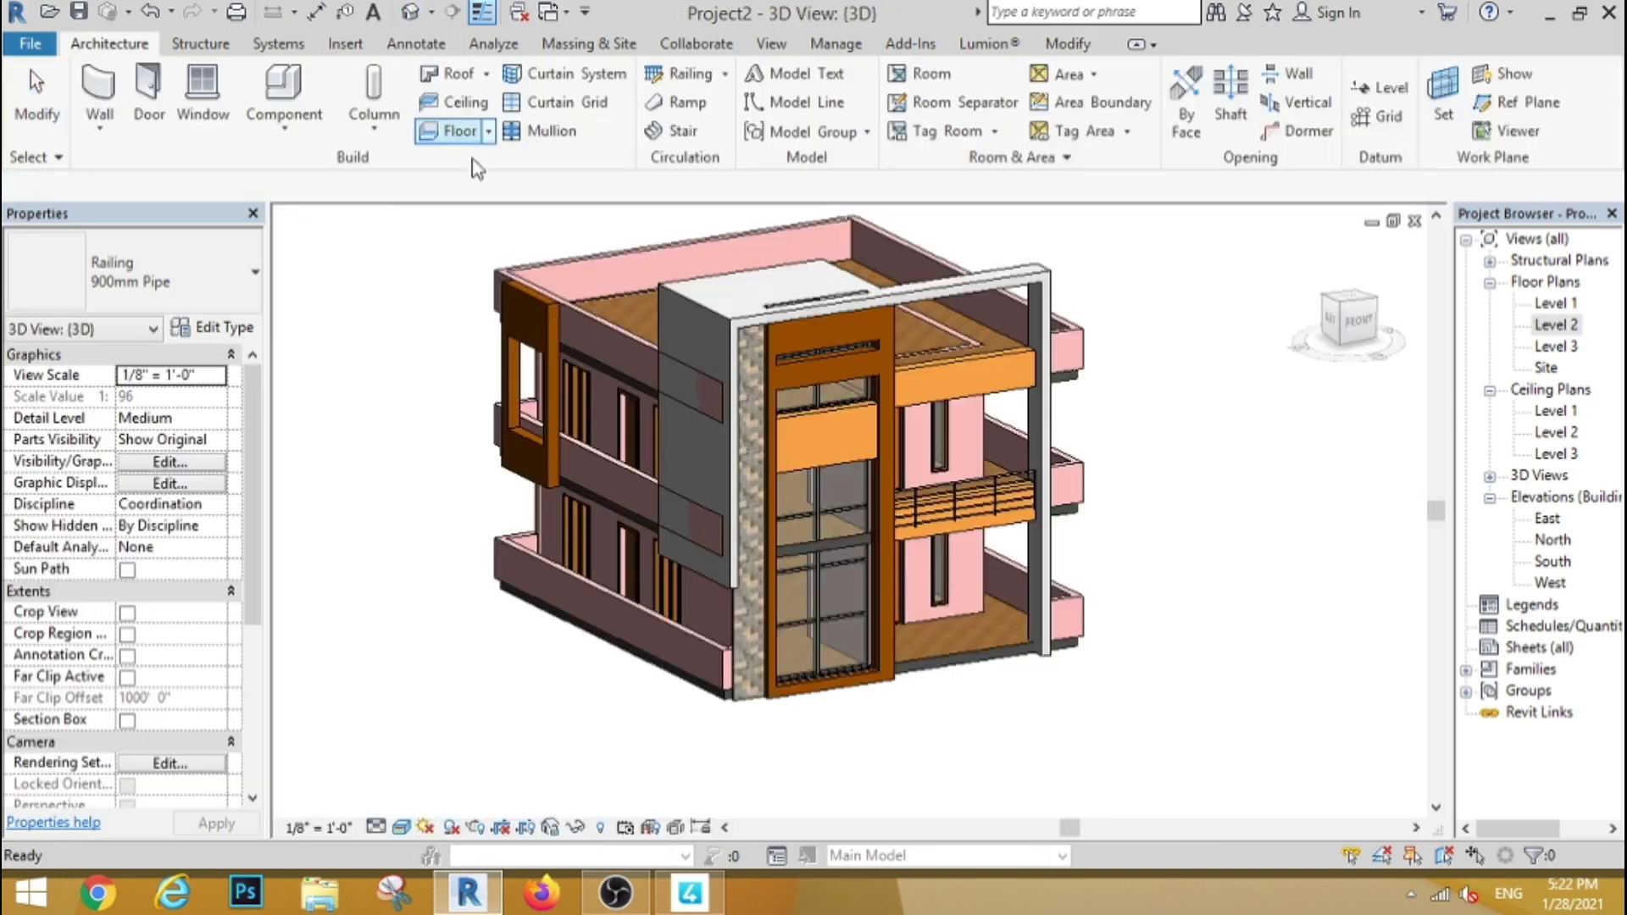
Step: Select the Level 2 balcony pipe railing in the 3D view
key("Escape")
scroll(1138, 557, "up", 4)
left_click(784, 392)
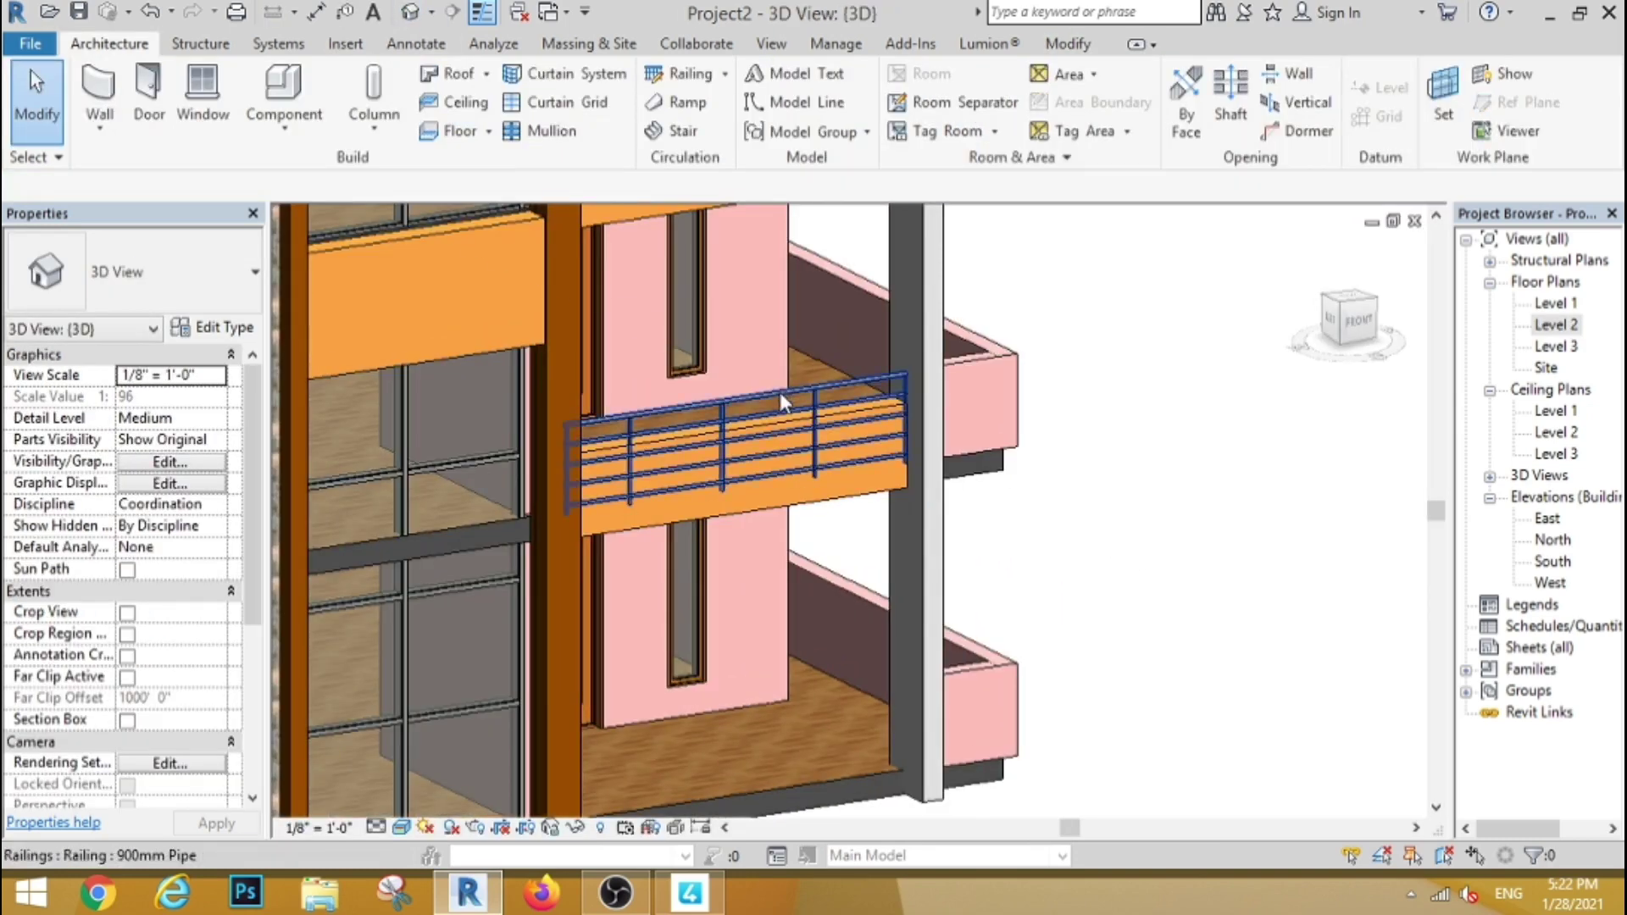
double_click(1558, 325)
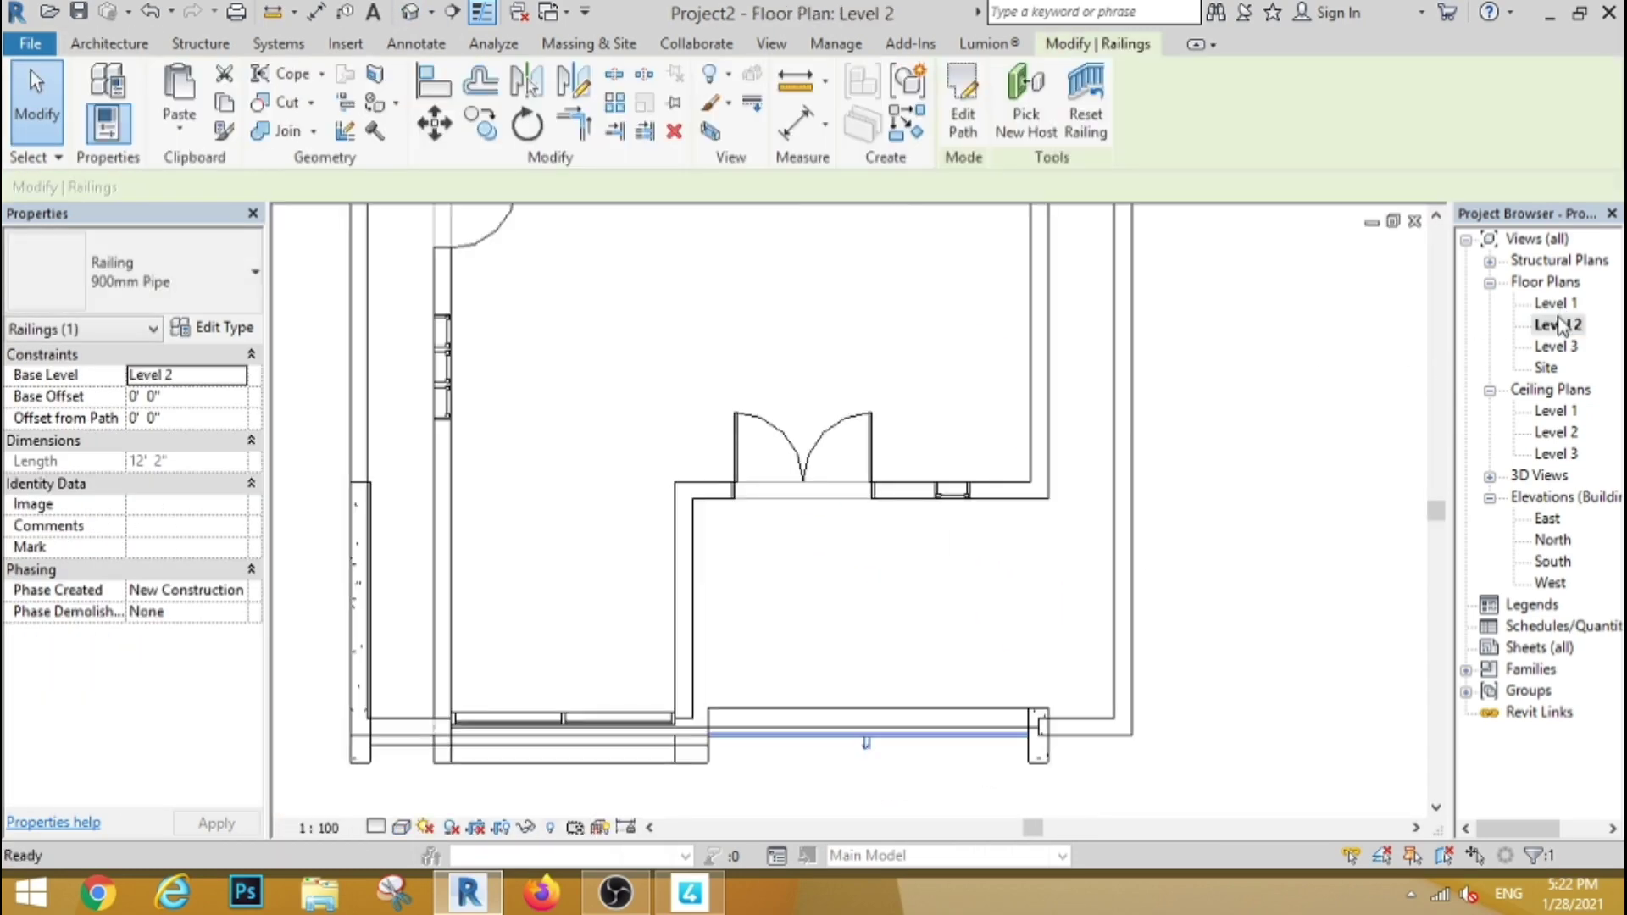
key("Escape")
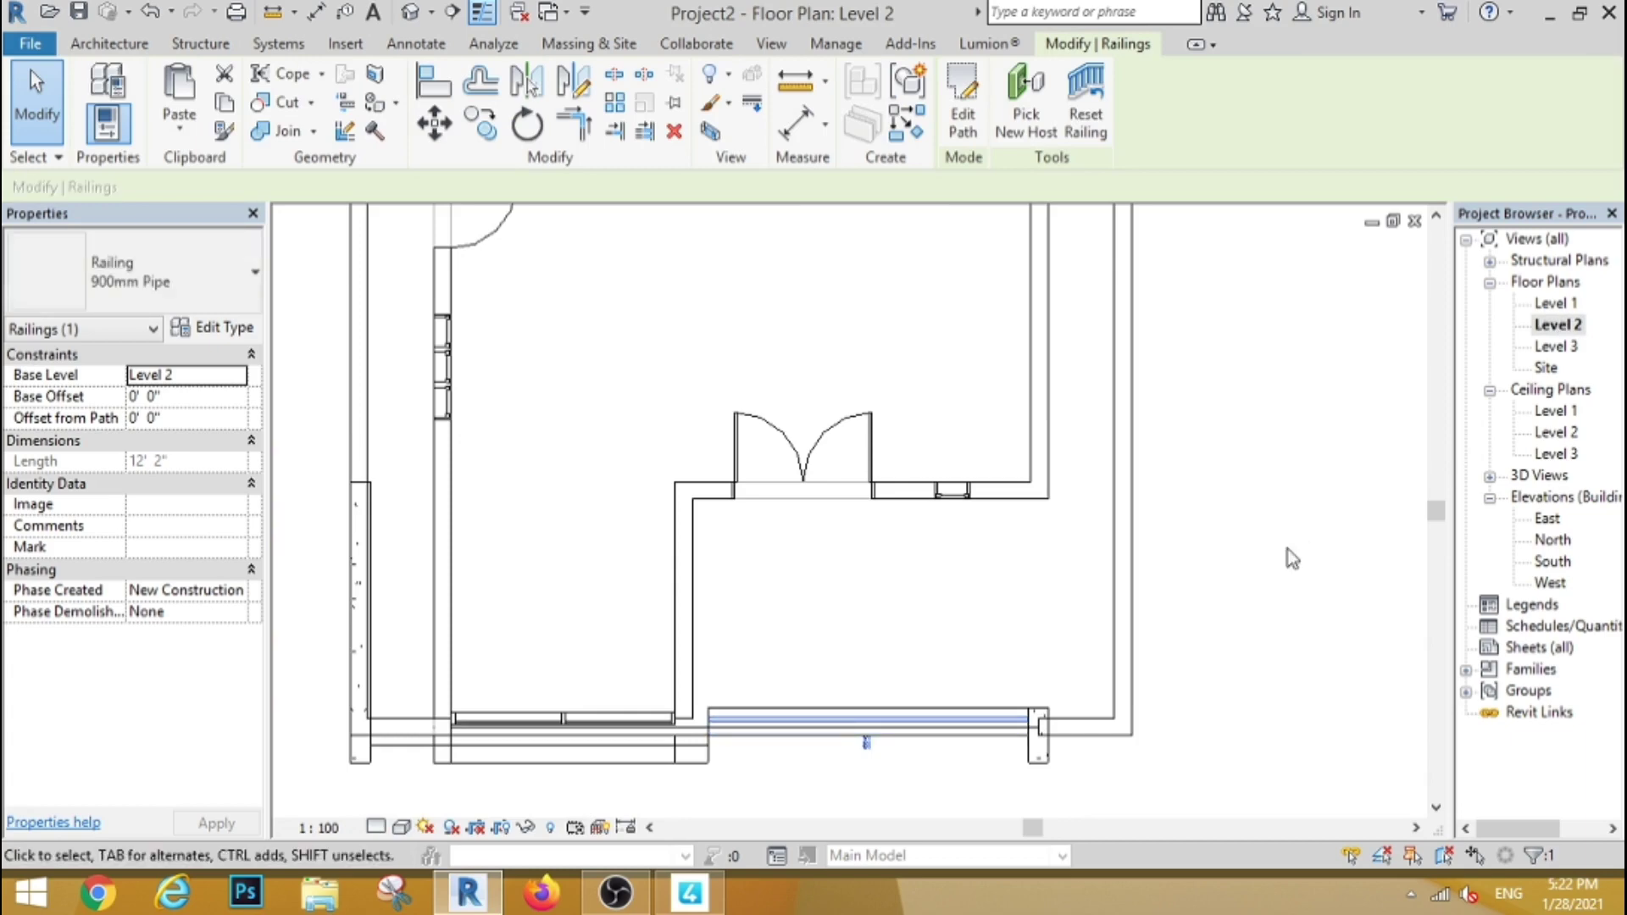
left_click(411, 12)
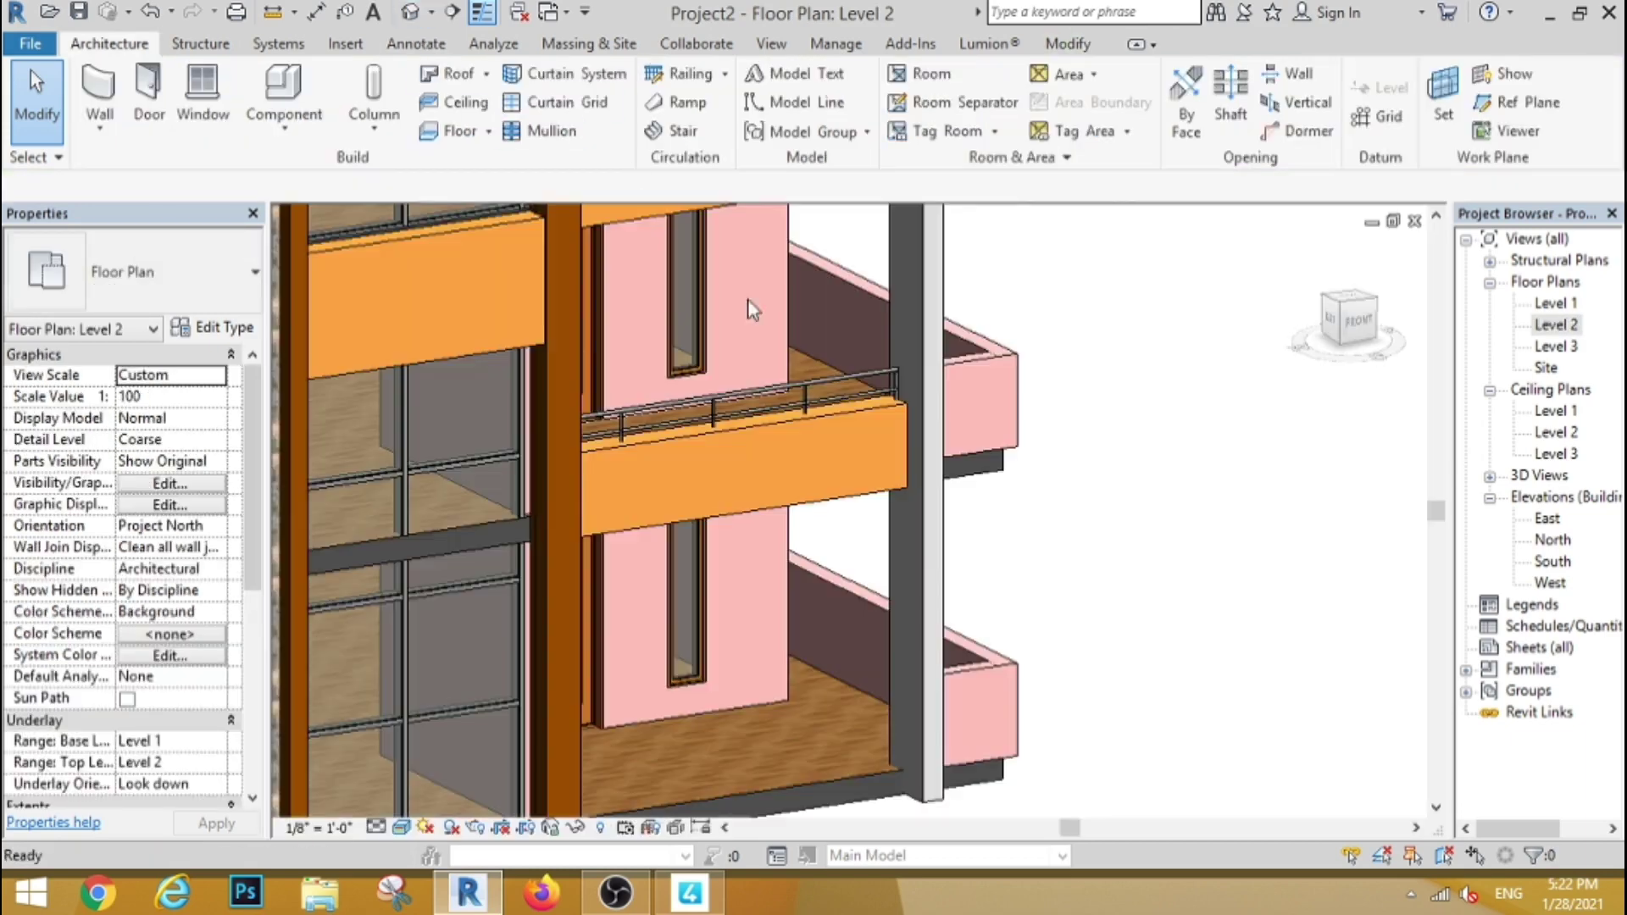
left_click(720, 399)
left_click(1070, 542)
scroll(1069, 543, "down", 5)
scroll(910, 463, "up", 5)
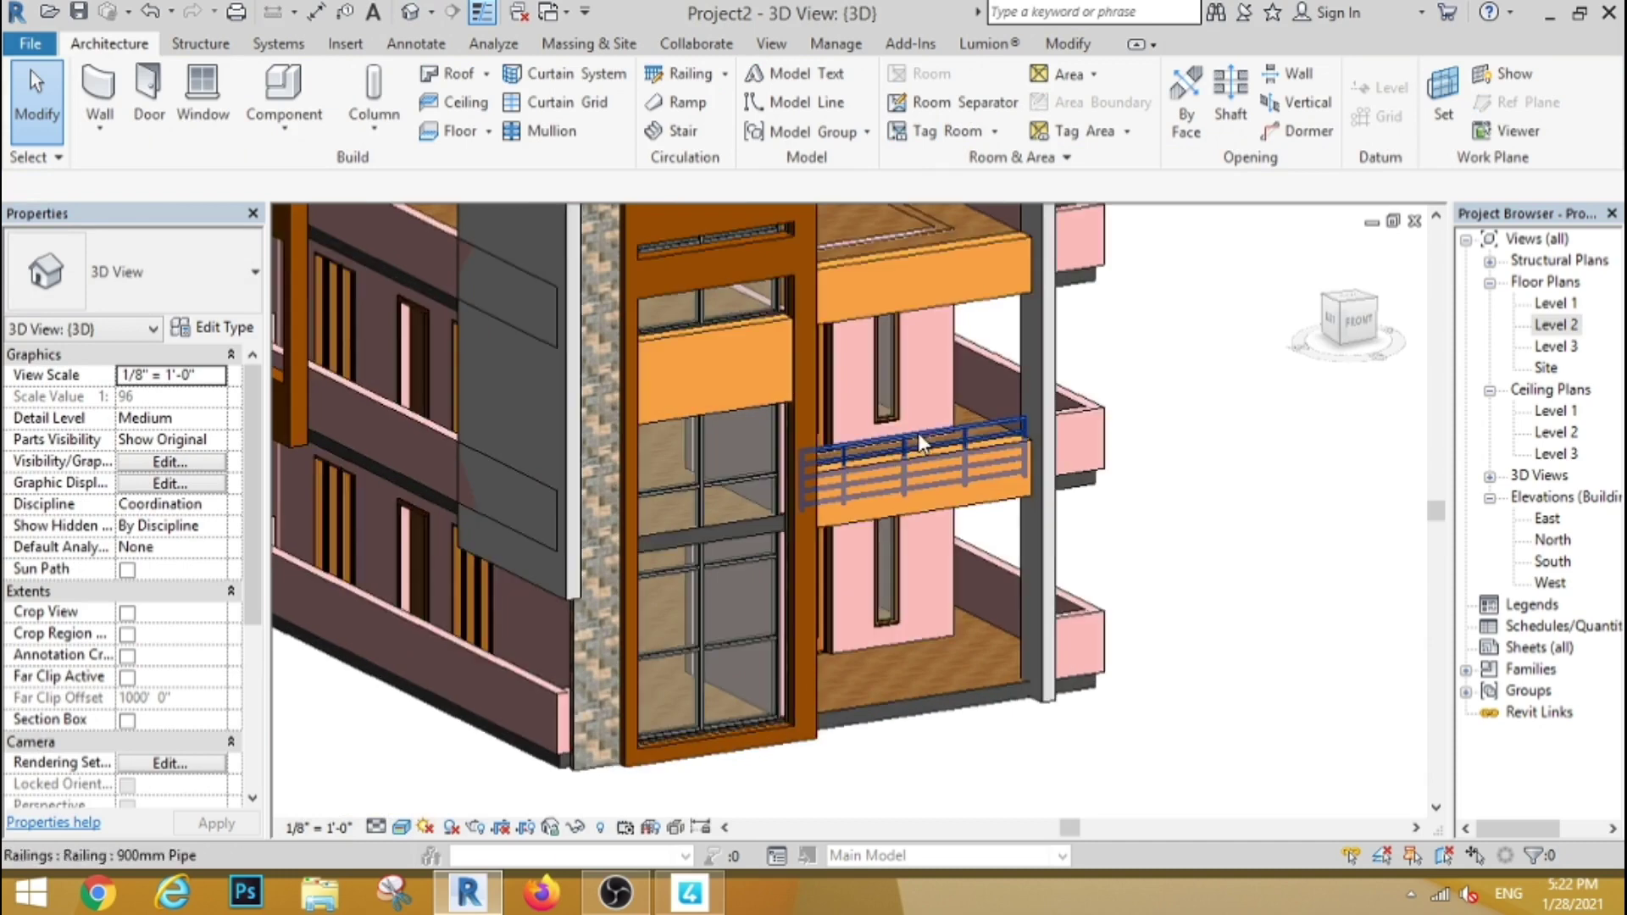
left_click(918, 434)
Step: Paste the railing aligned to Level 3, then orbit to show the building's left side
left_click(178, 119)
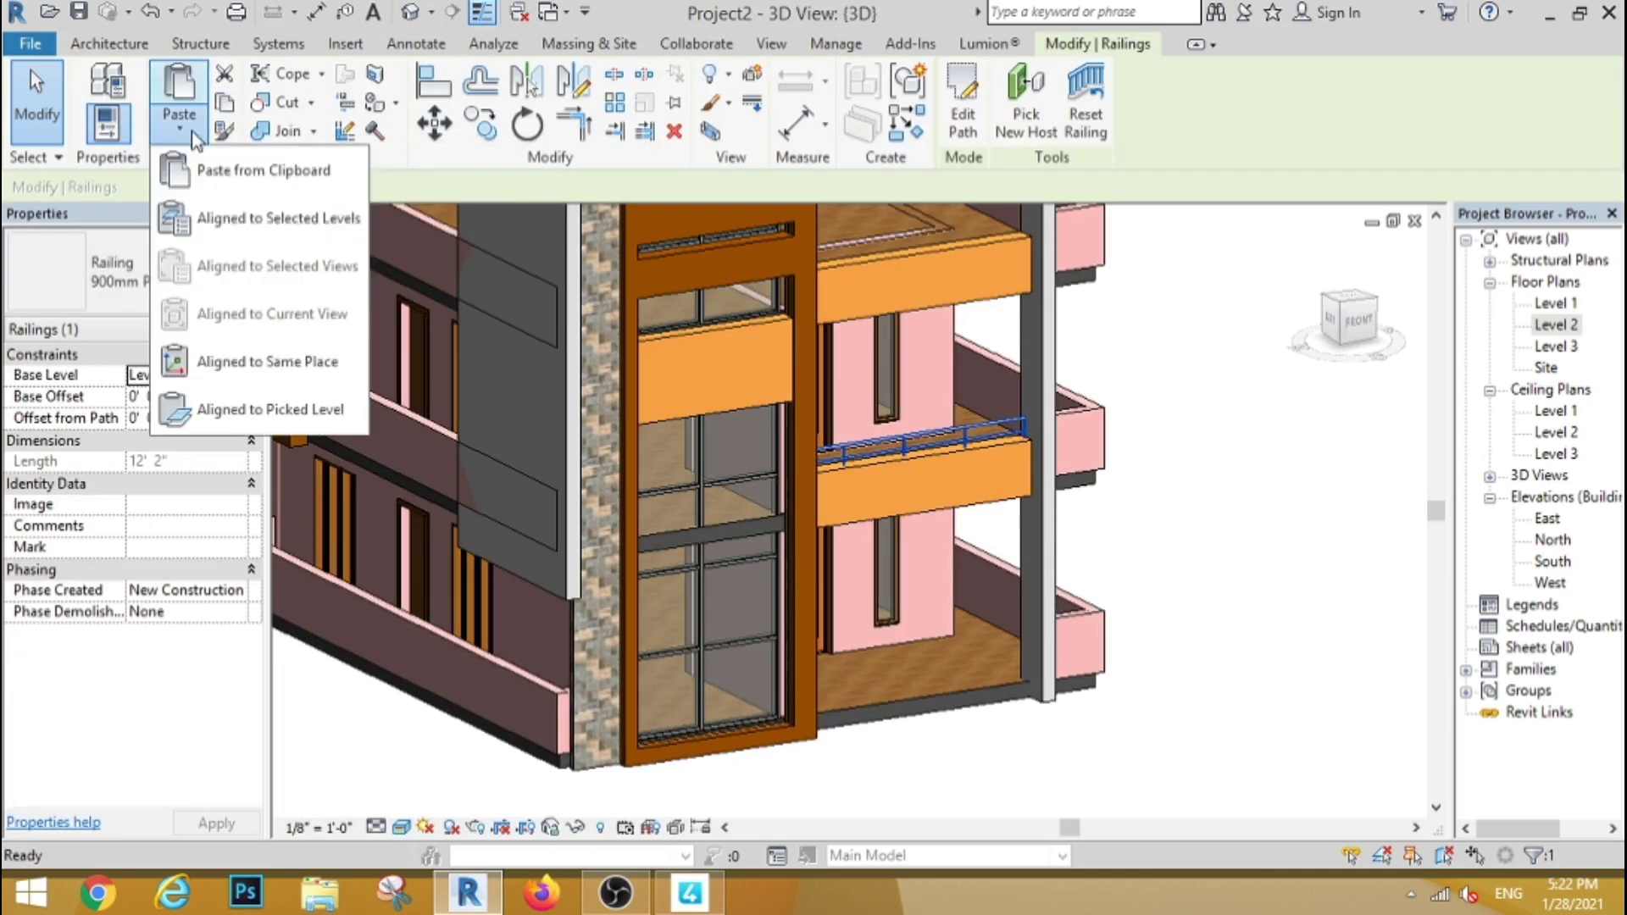
left_click(206, 220)
left_click(696, 315)
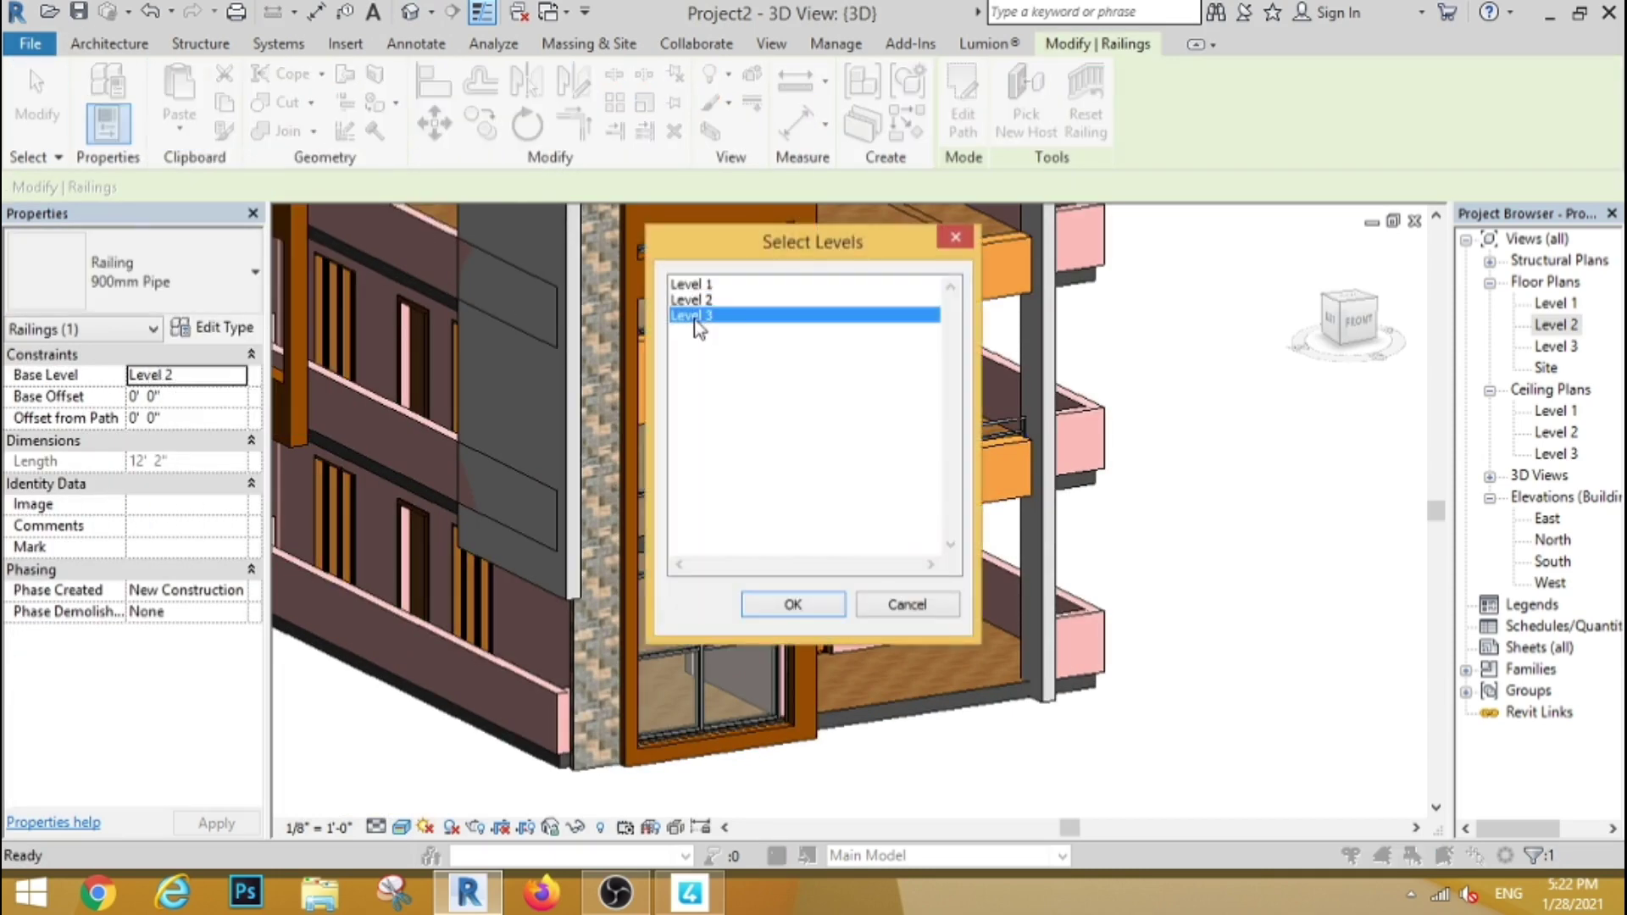
left_click(770, 608)
left_click(1173, 563)
scroll(1081, 429, "down", 3)
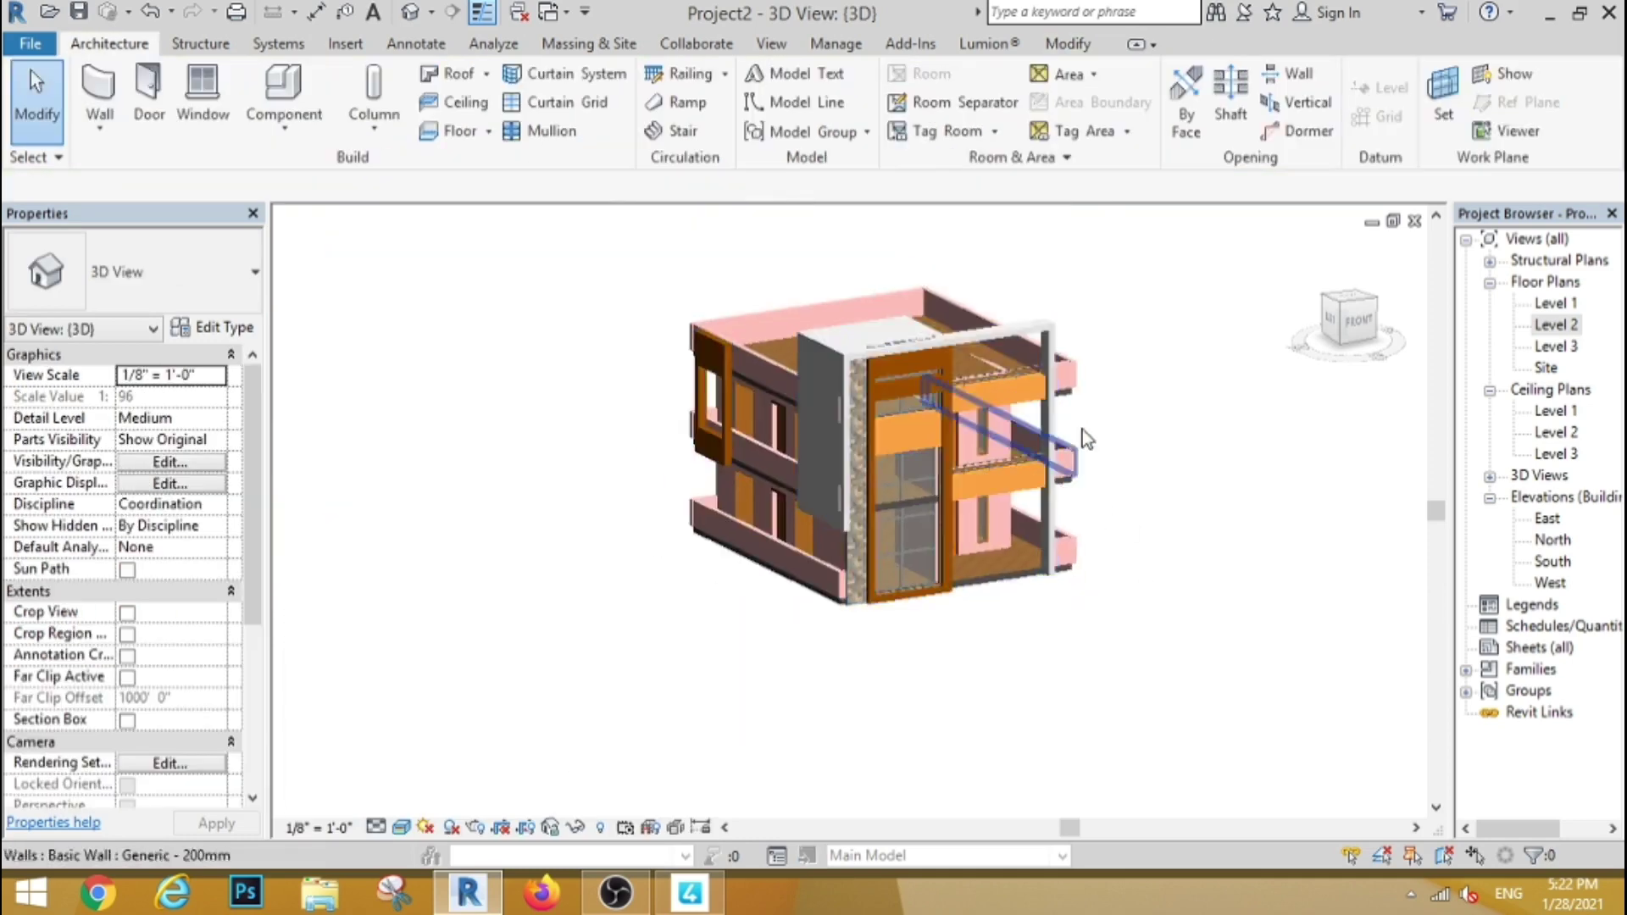
scroll(1090, 399, "up", 2)
scroll(1091, 398, "up", 2)
middle_click_drag(1091, 398, 1204, 509, "shift")
Step: From the Left view, edit the in-place model and start an extrusion on the grey facade panel
left_click(1329, 322)
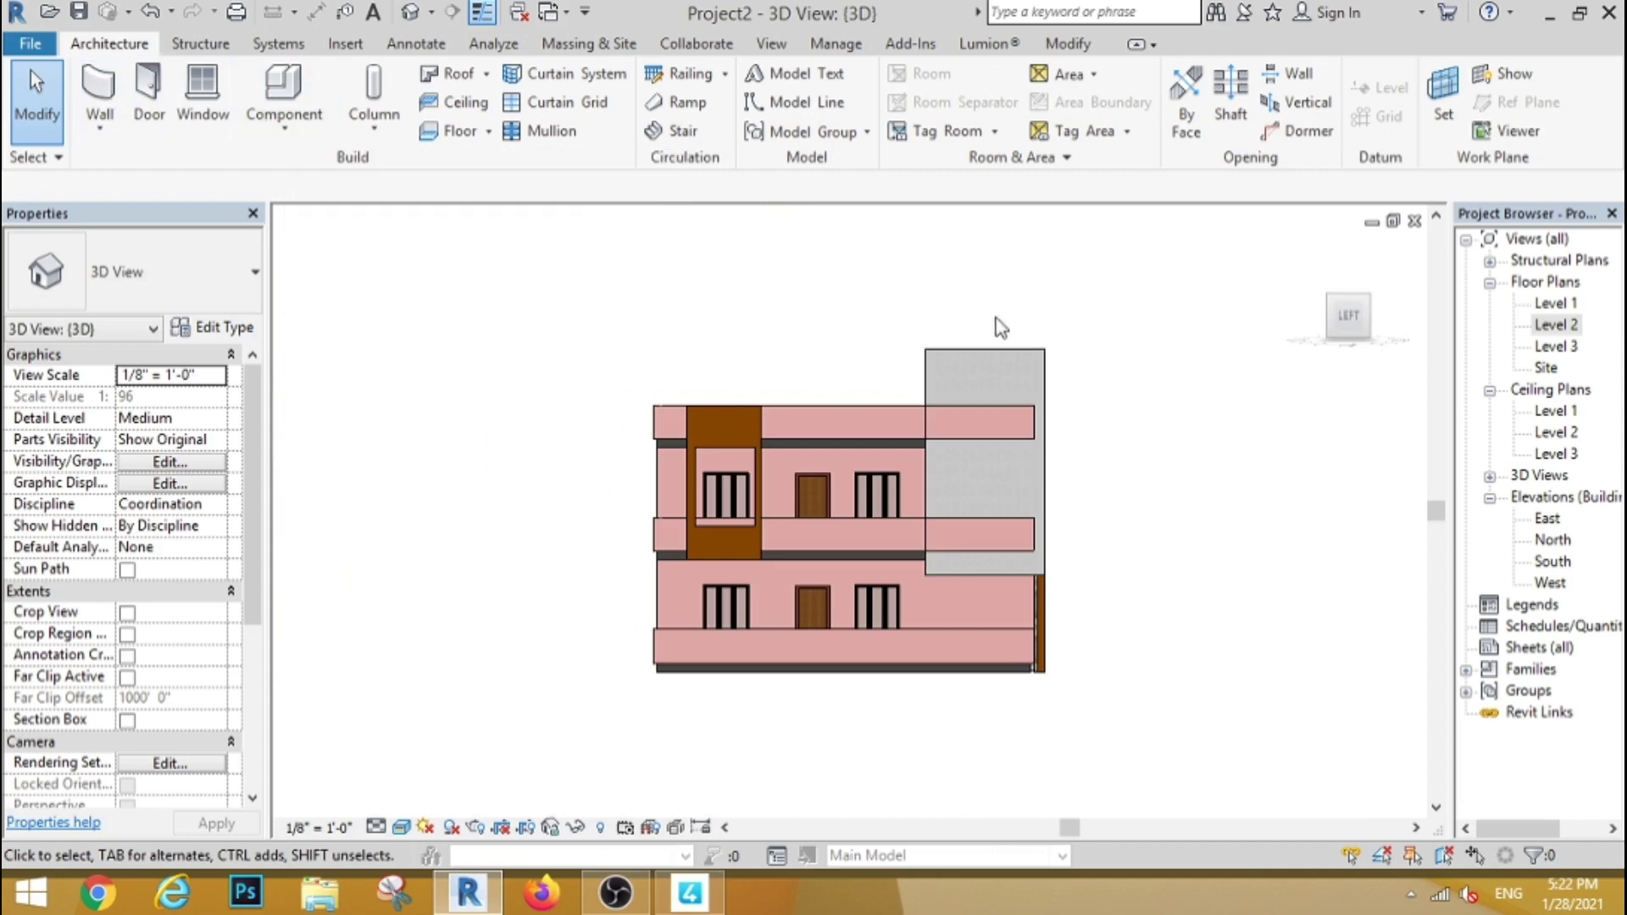
left_click(964, 361)
left_click(970, 101)
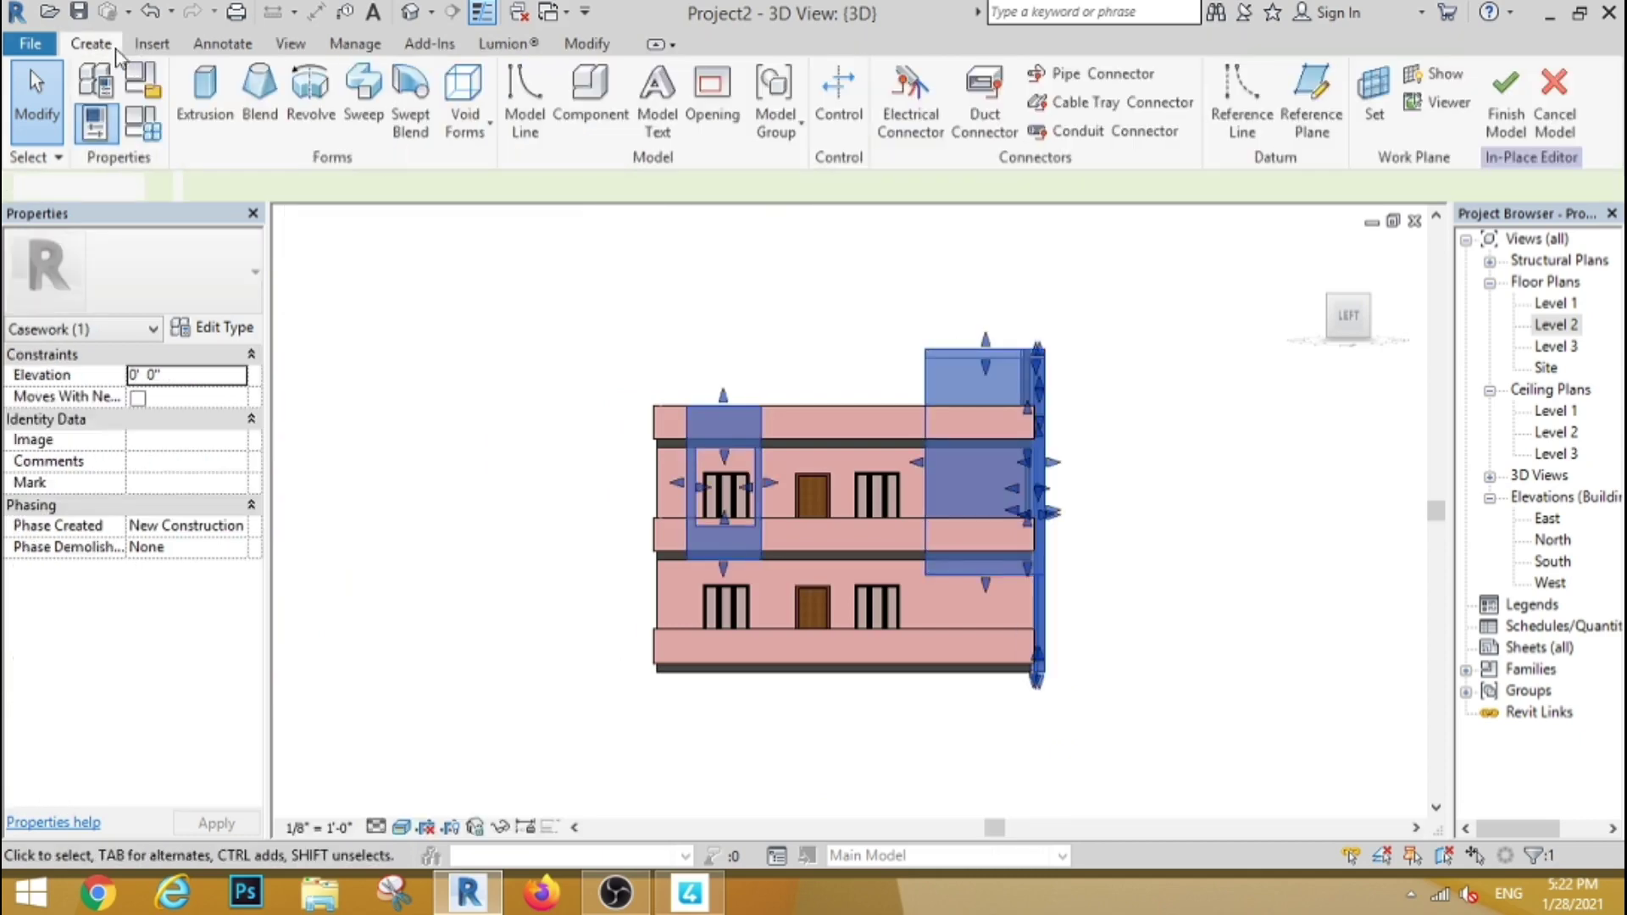
left_click(205, 102)
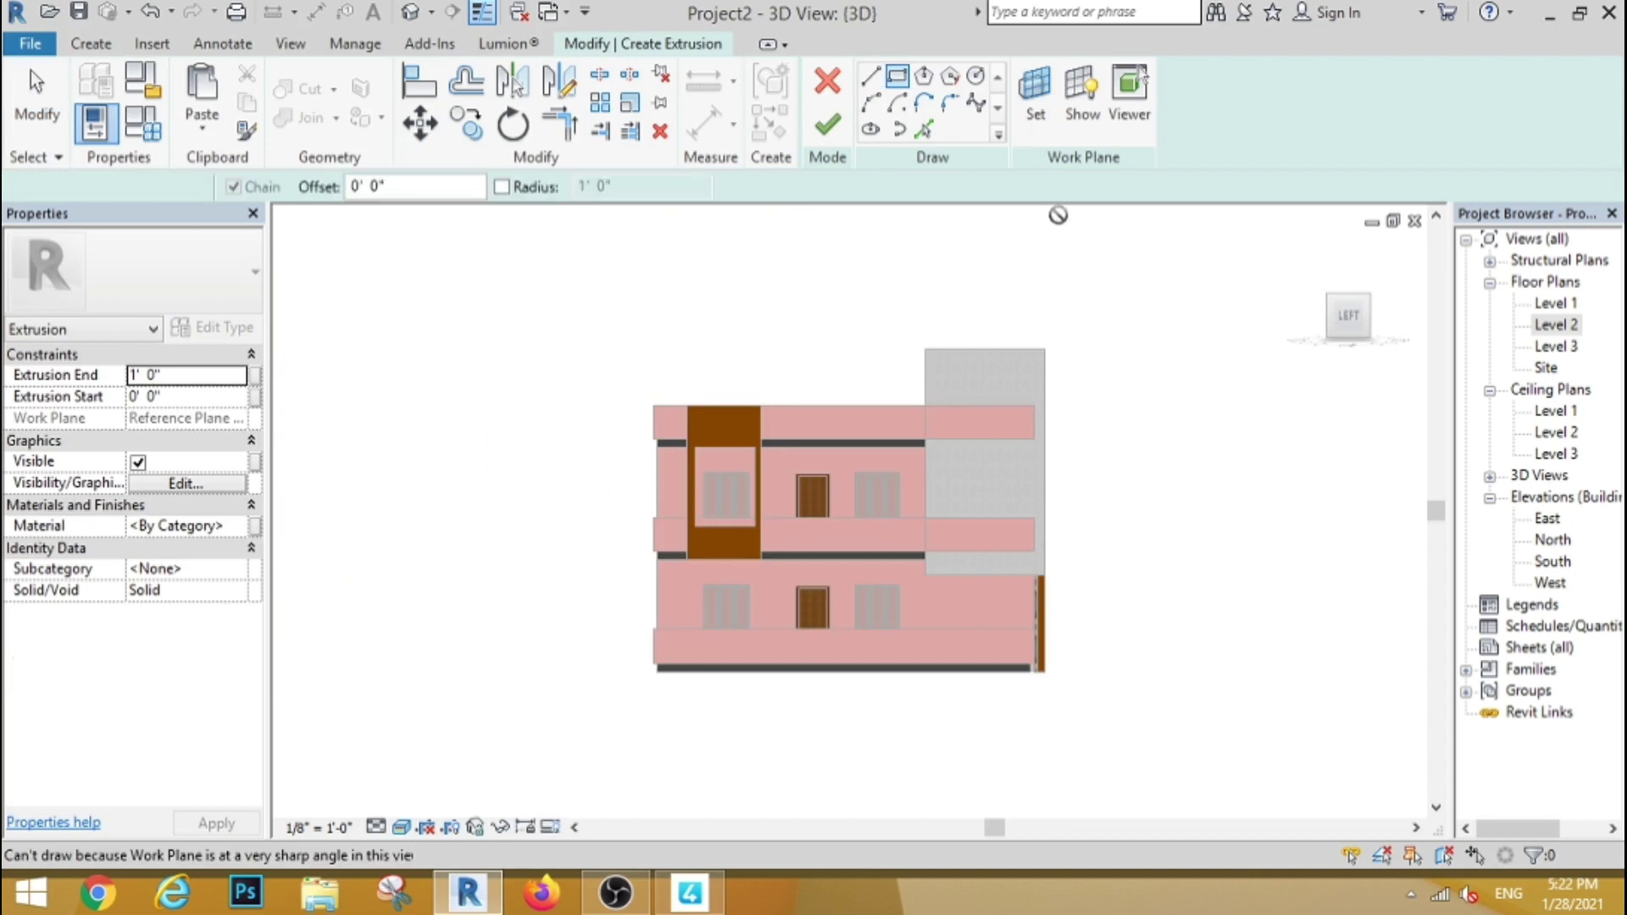
left_click(635, 477)
left_click(729, 579)
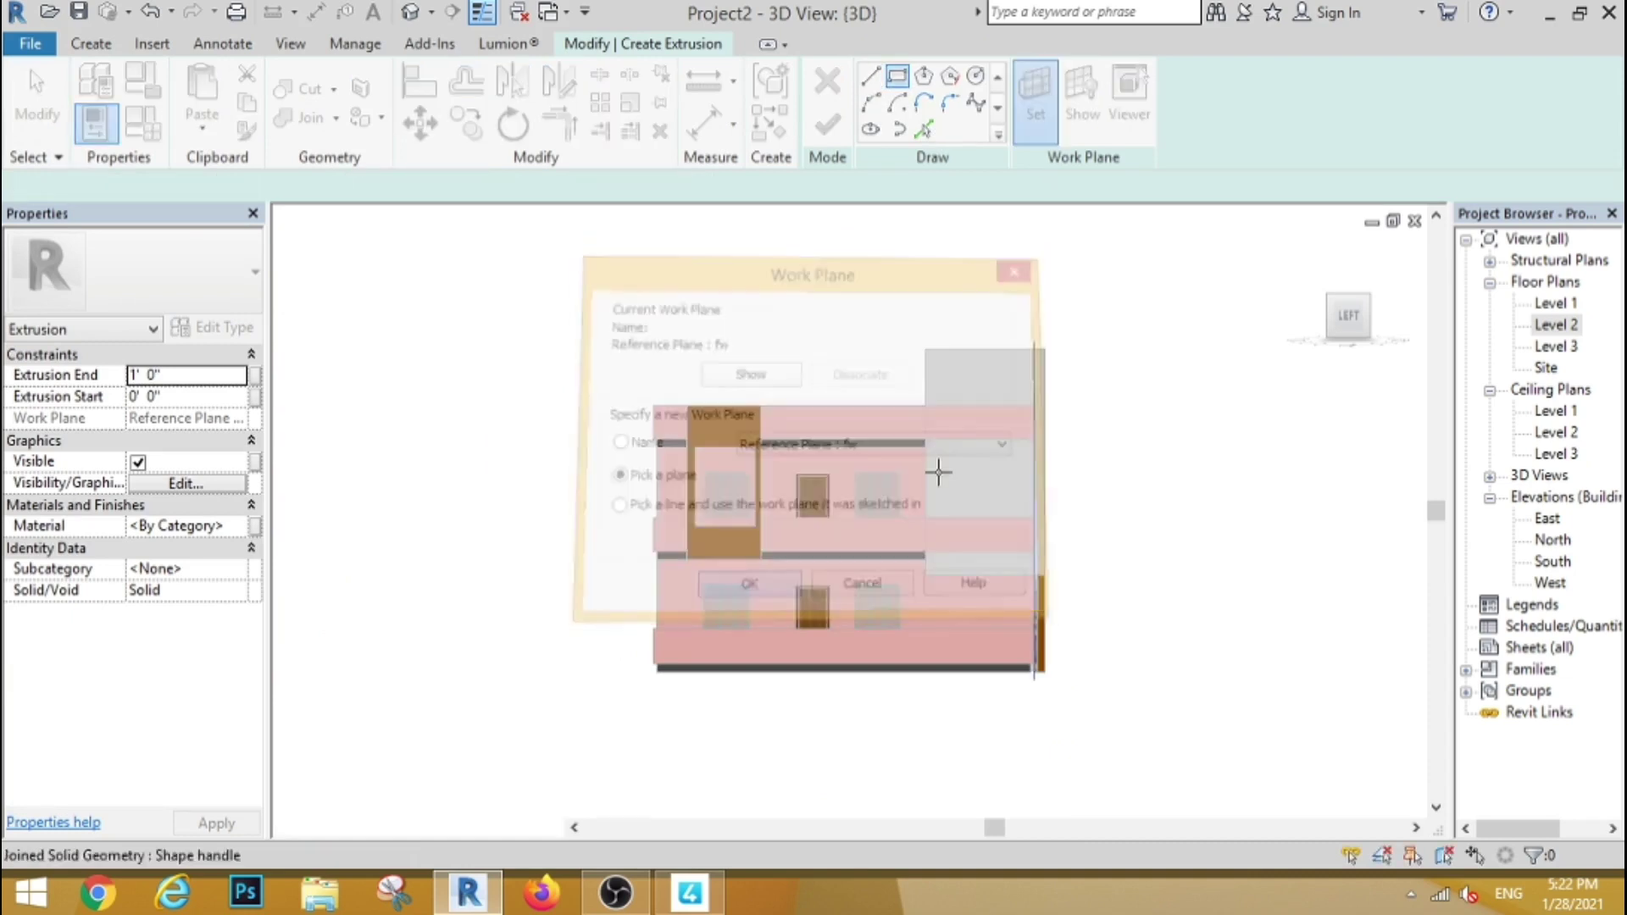
left_click(1028, 349)
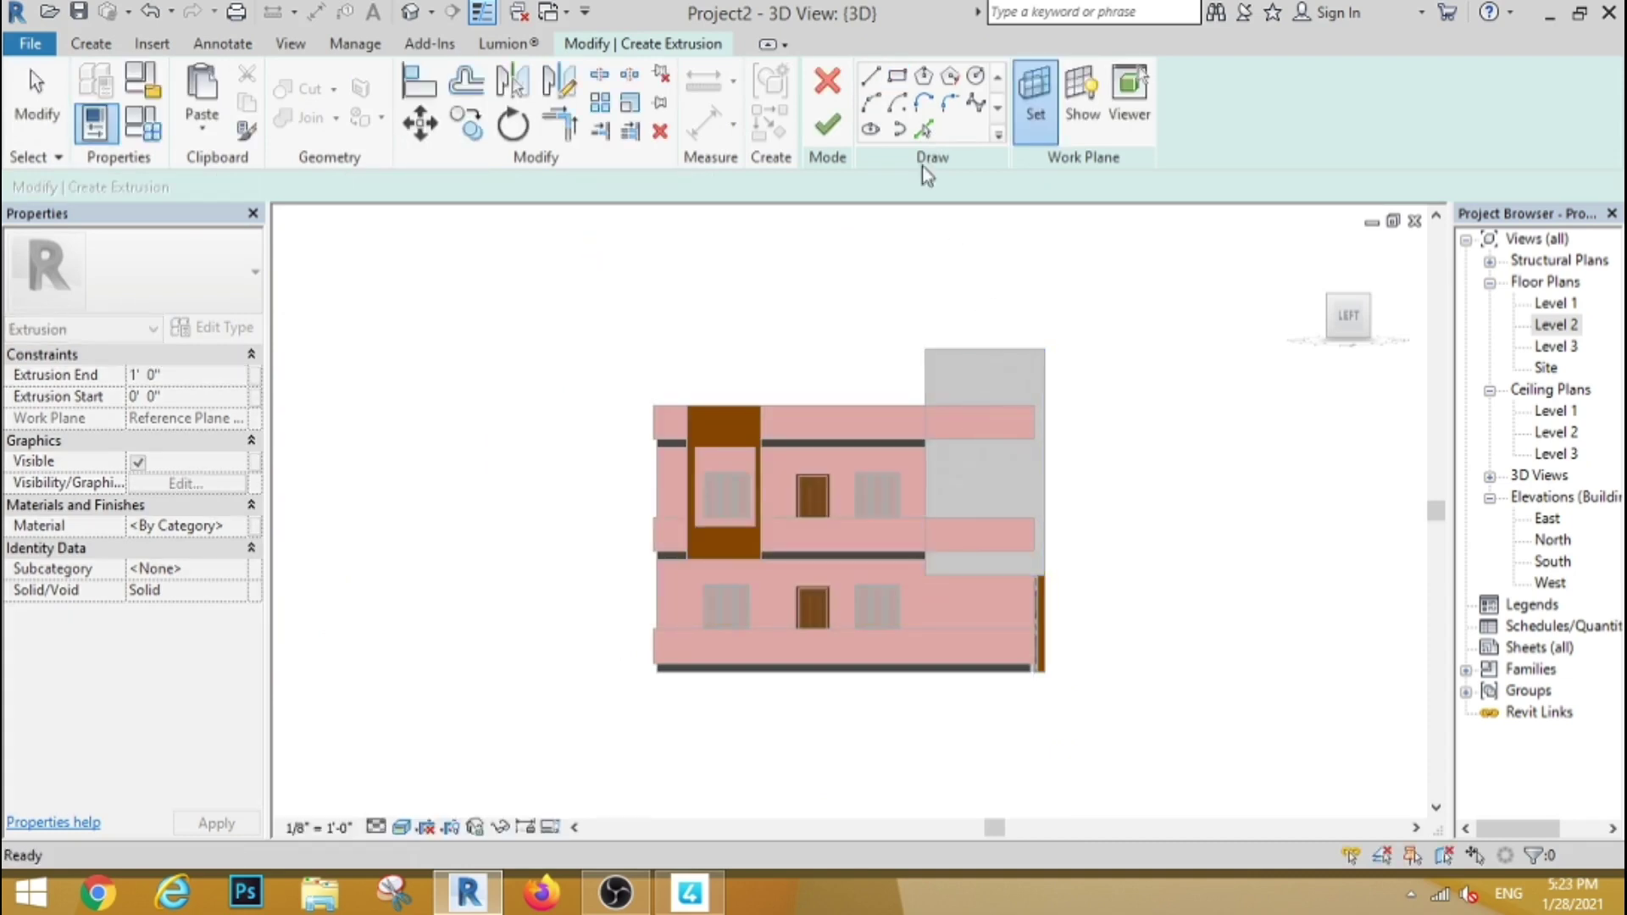
Step: Sketch a roughly 4'-3" by 15'-8" rectangle on the grey panel and browse its material
left_click(898, 77)
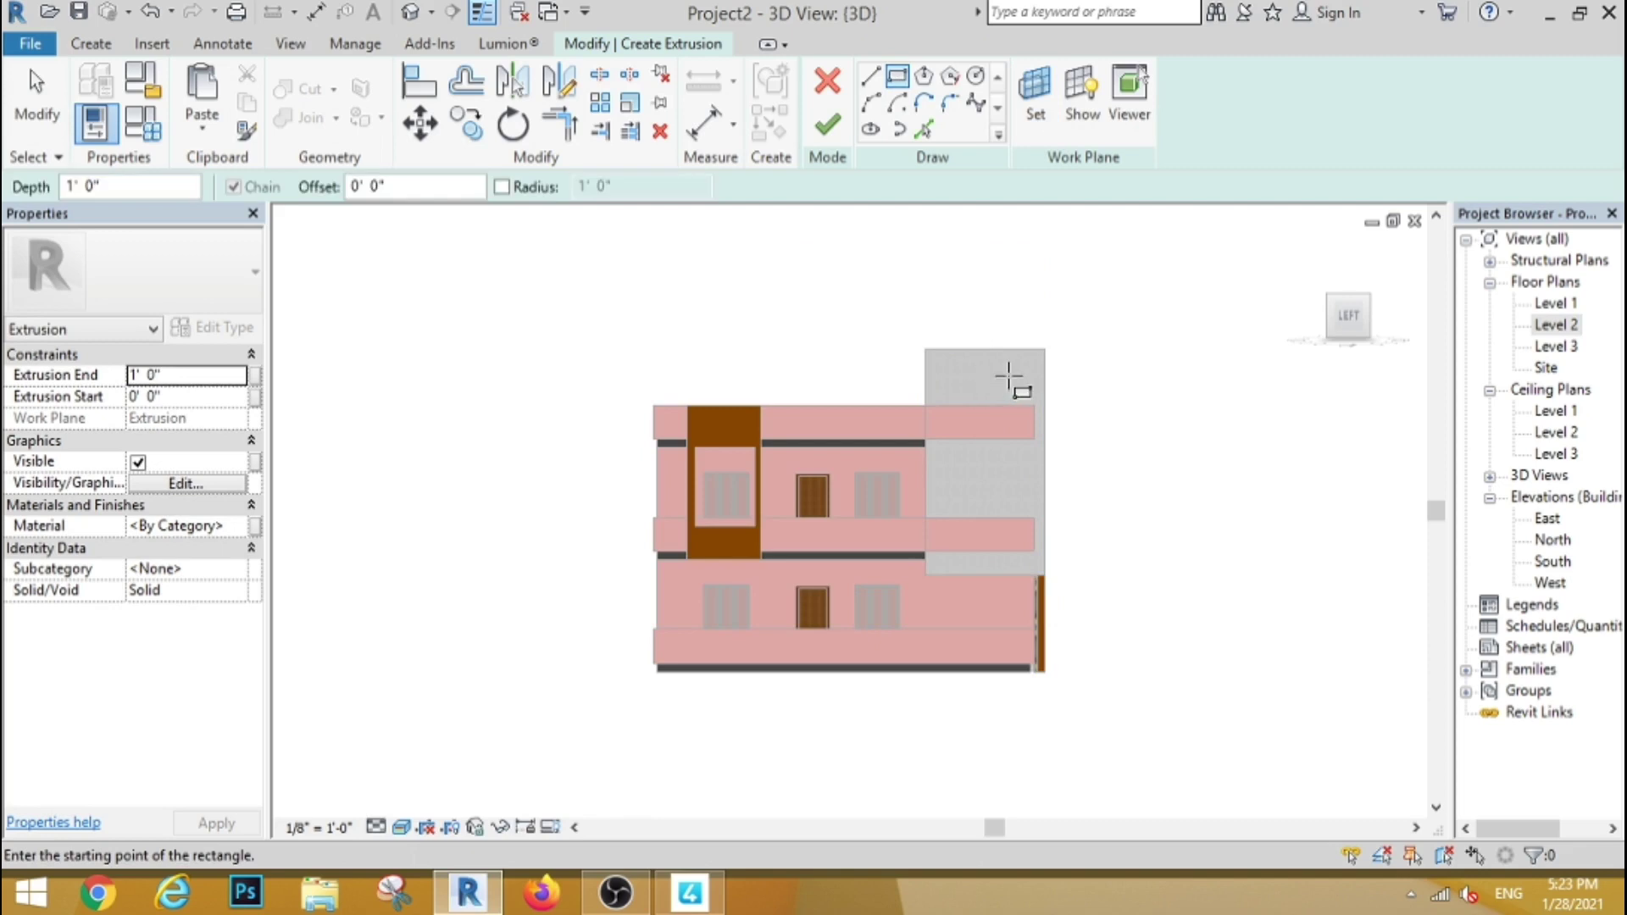
left_click(1008, 376)
left_click(961, 551)
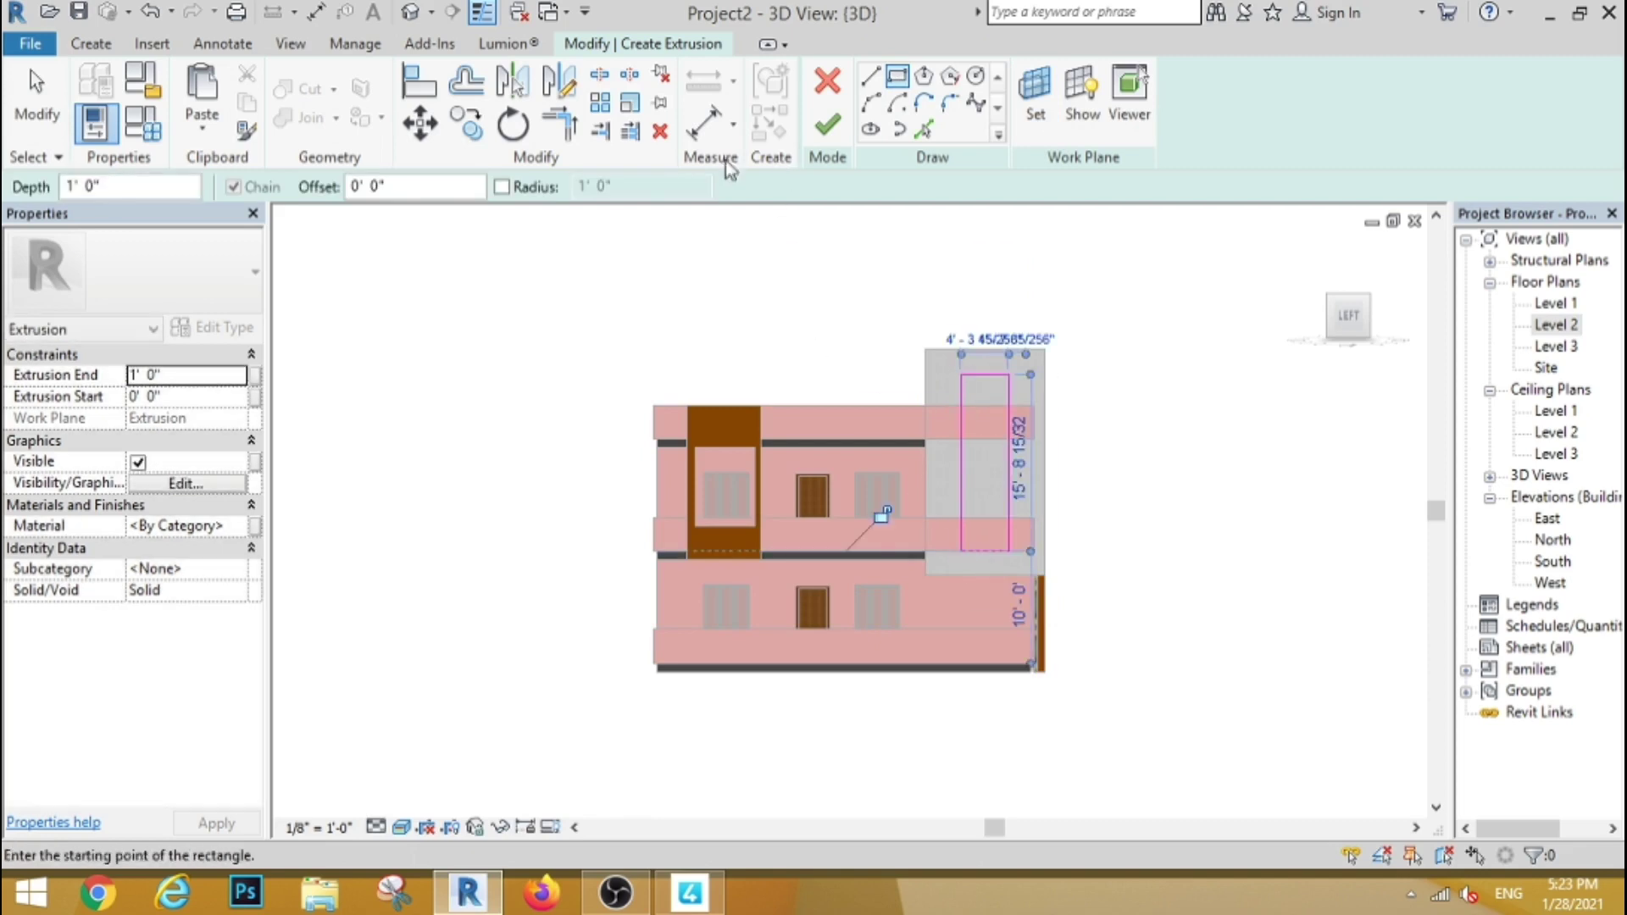
left_click(186, 526)
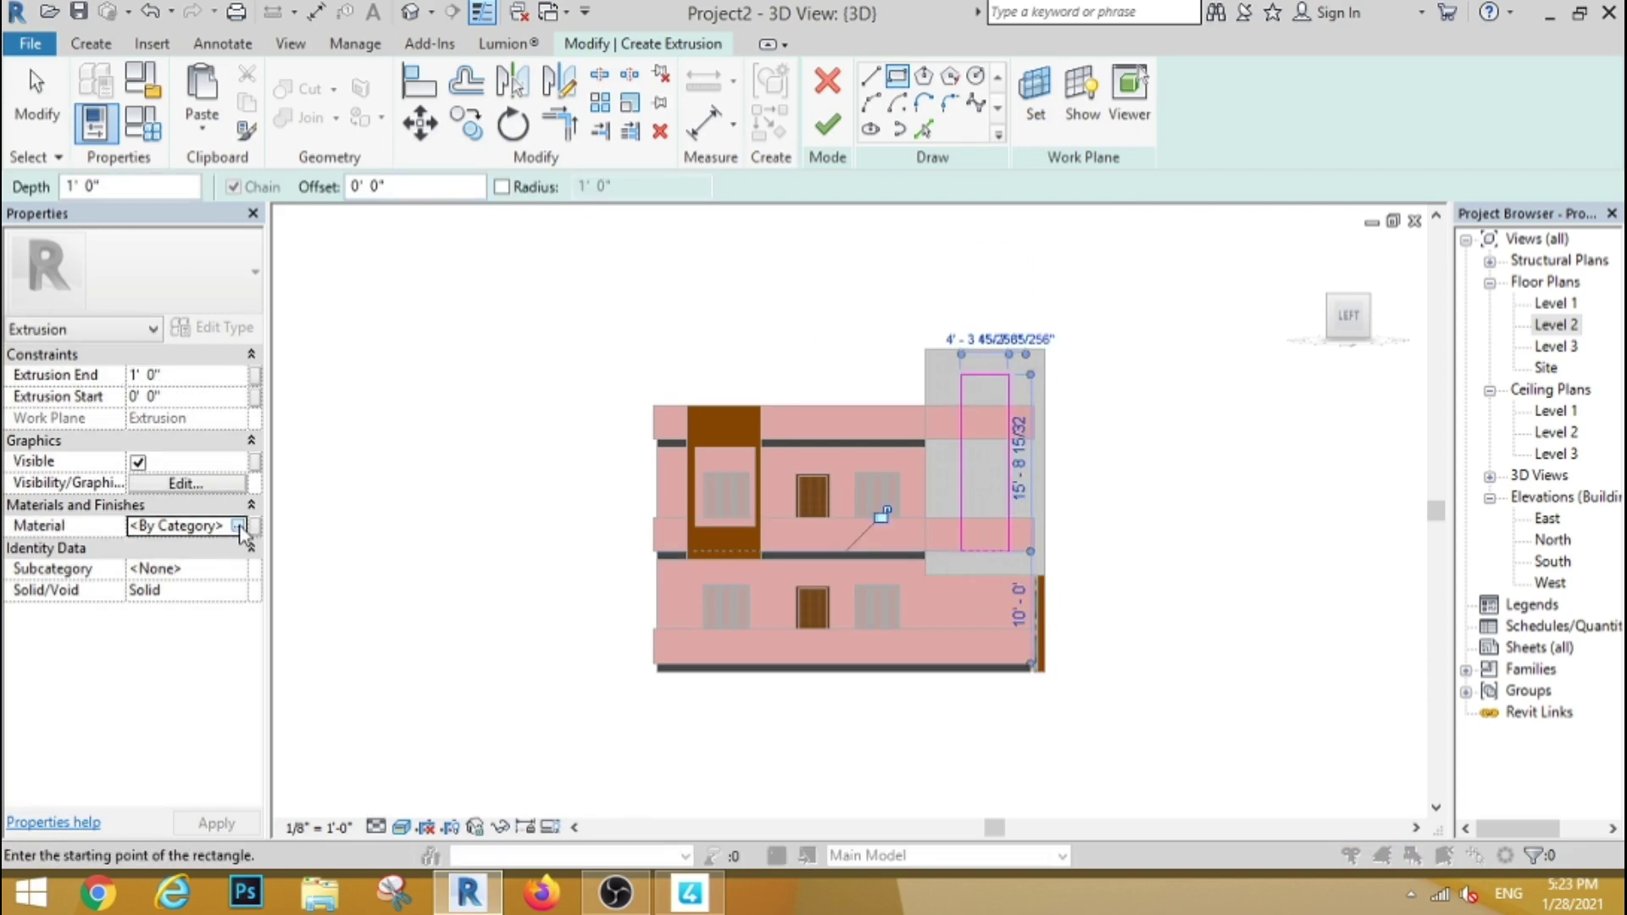
left_click(240, 527)
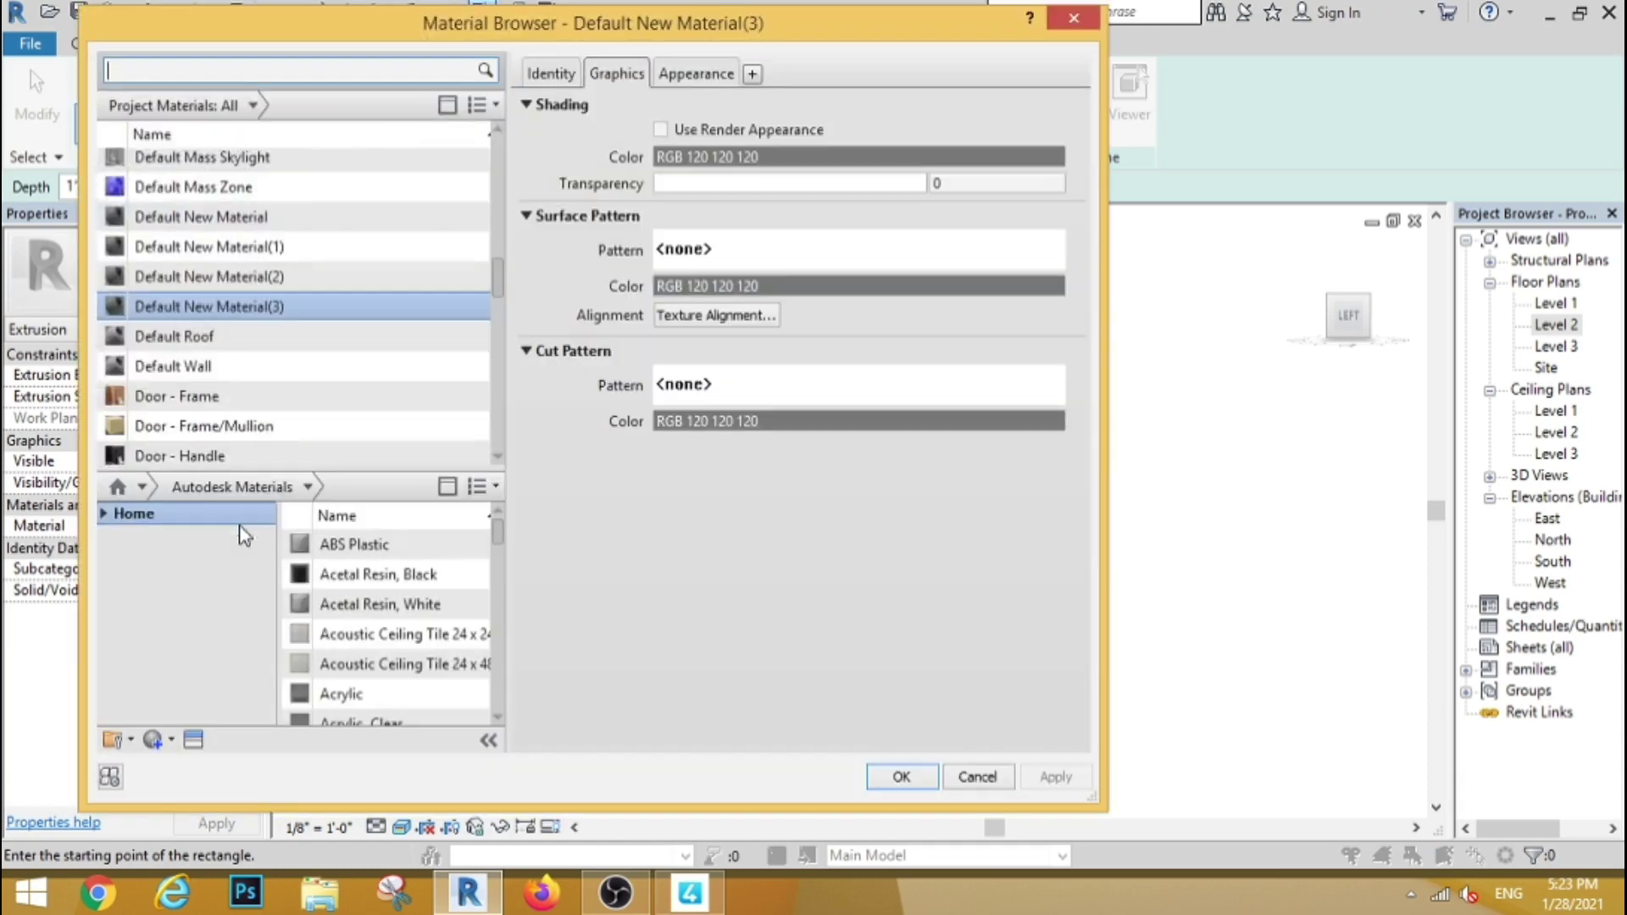
Step: Create a new material using the striped images texture from the horizontal lines folder
left_click(171, 739)
left_click(222, 760)
left_click(695, 74)
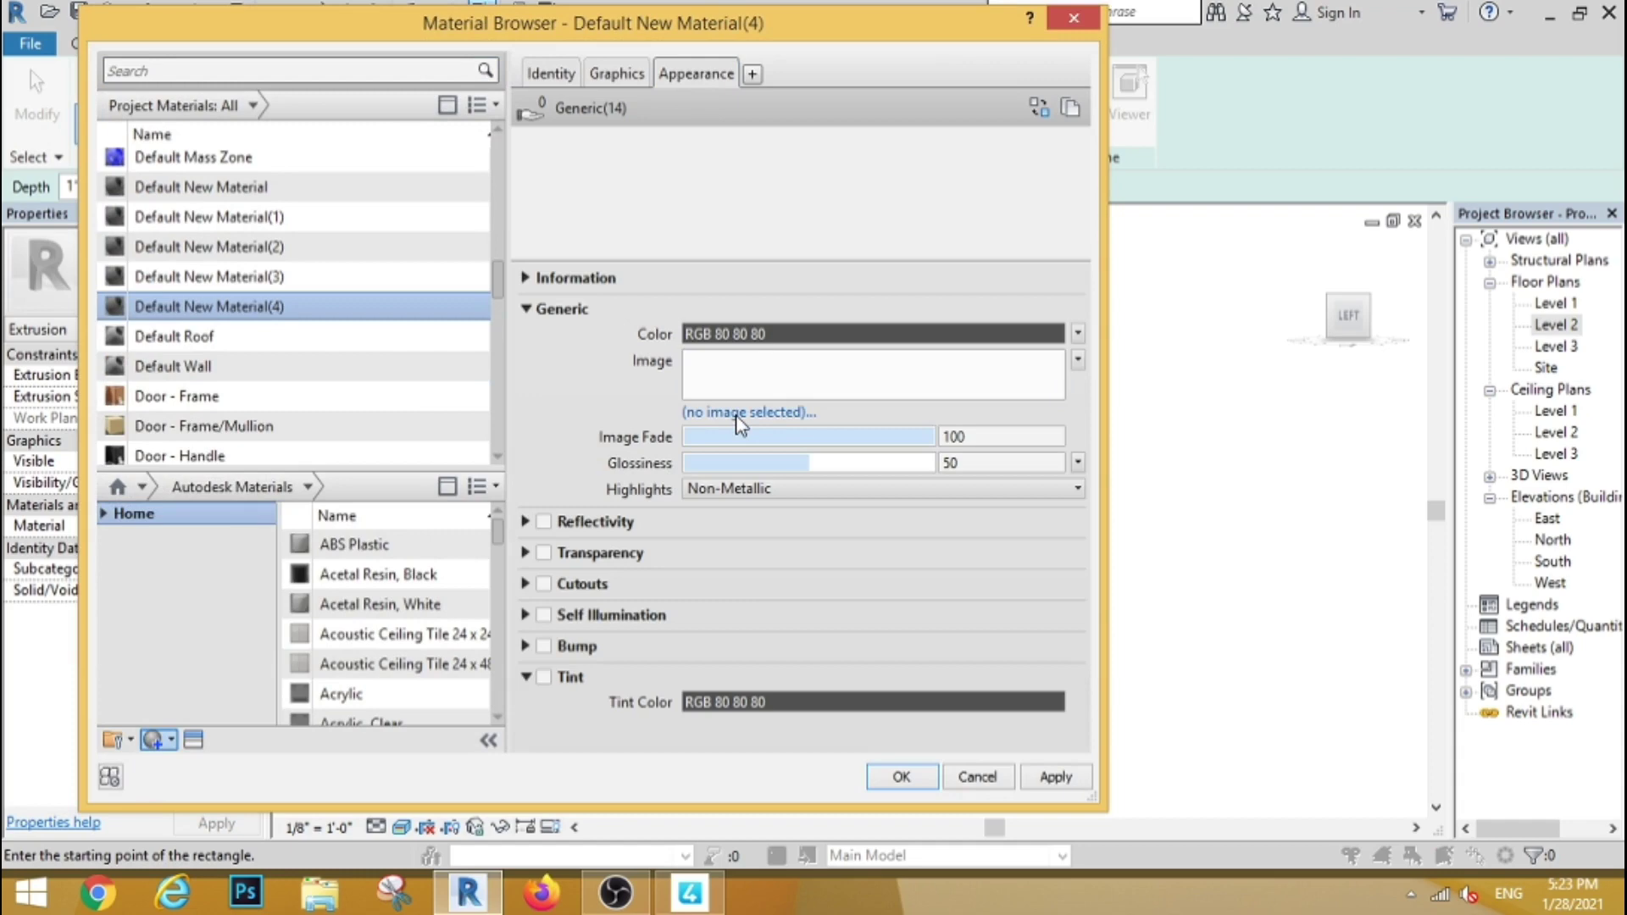
left_click(738, 415)
left_click(736, 414)
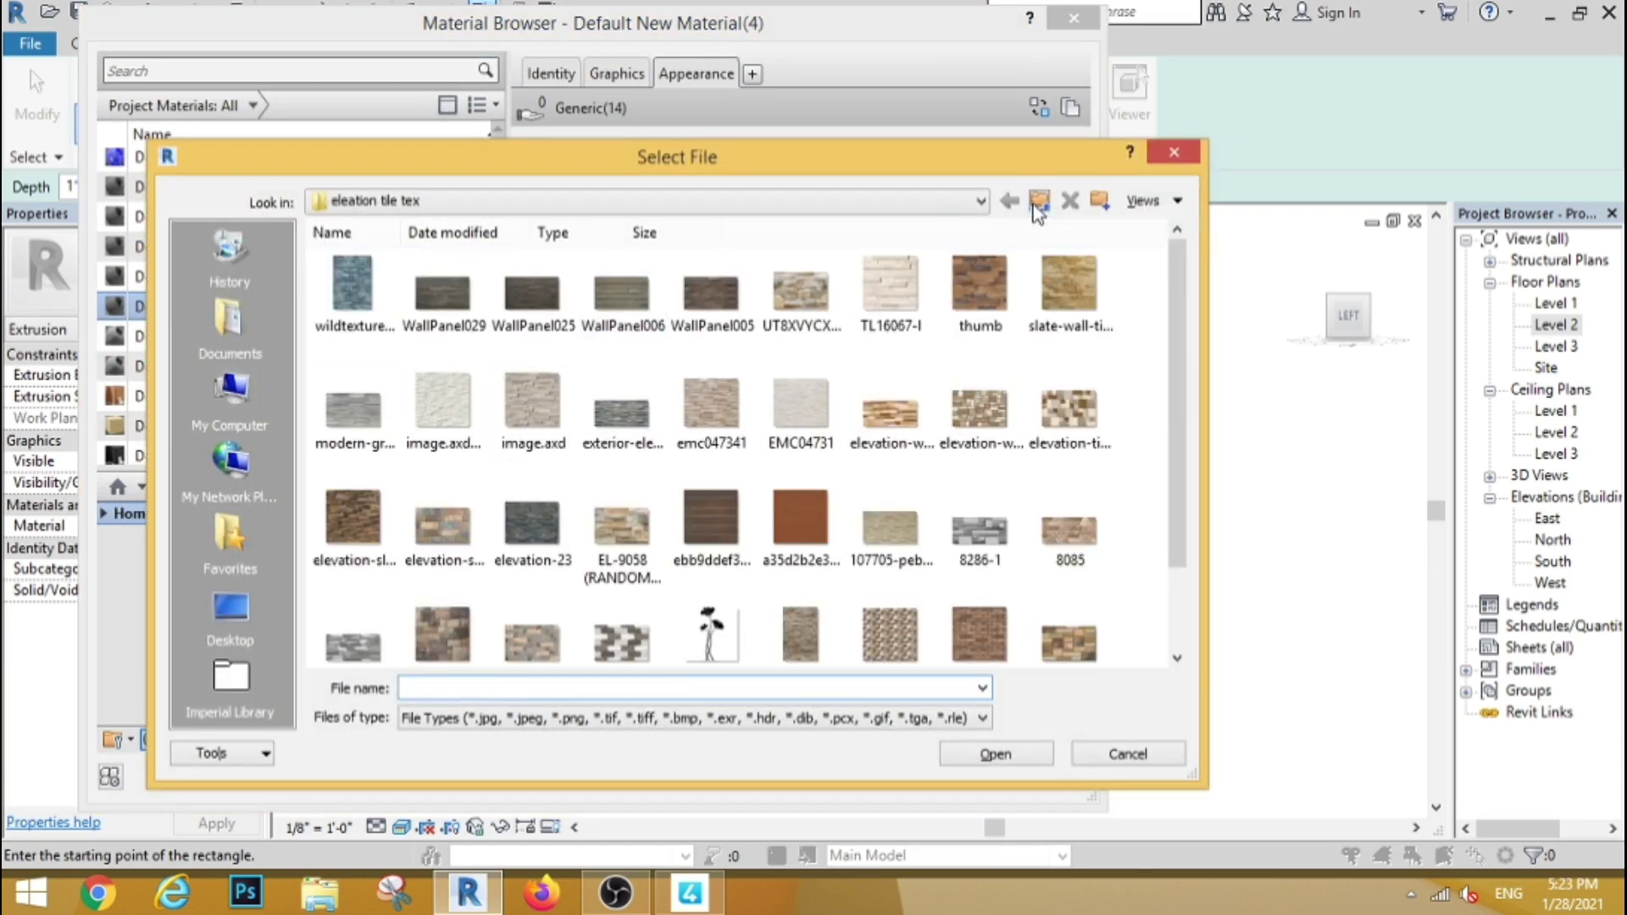
left_click(1039, 204)
double_click(442, 288)
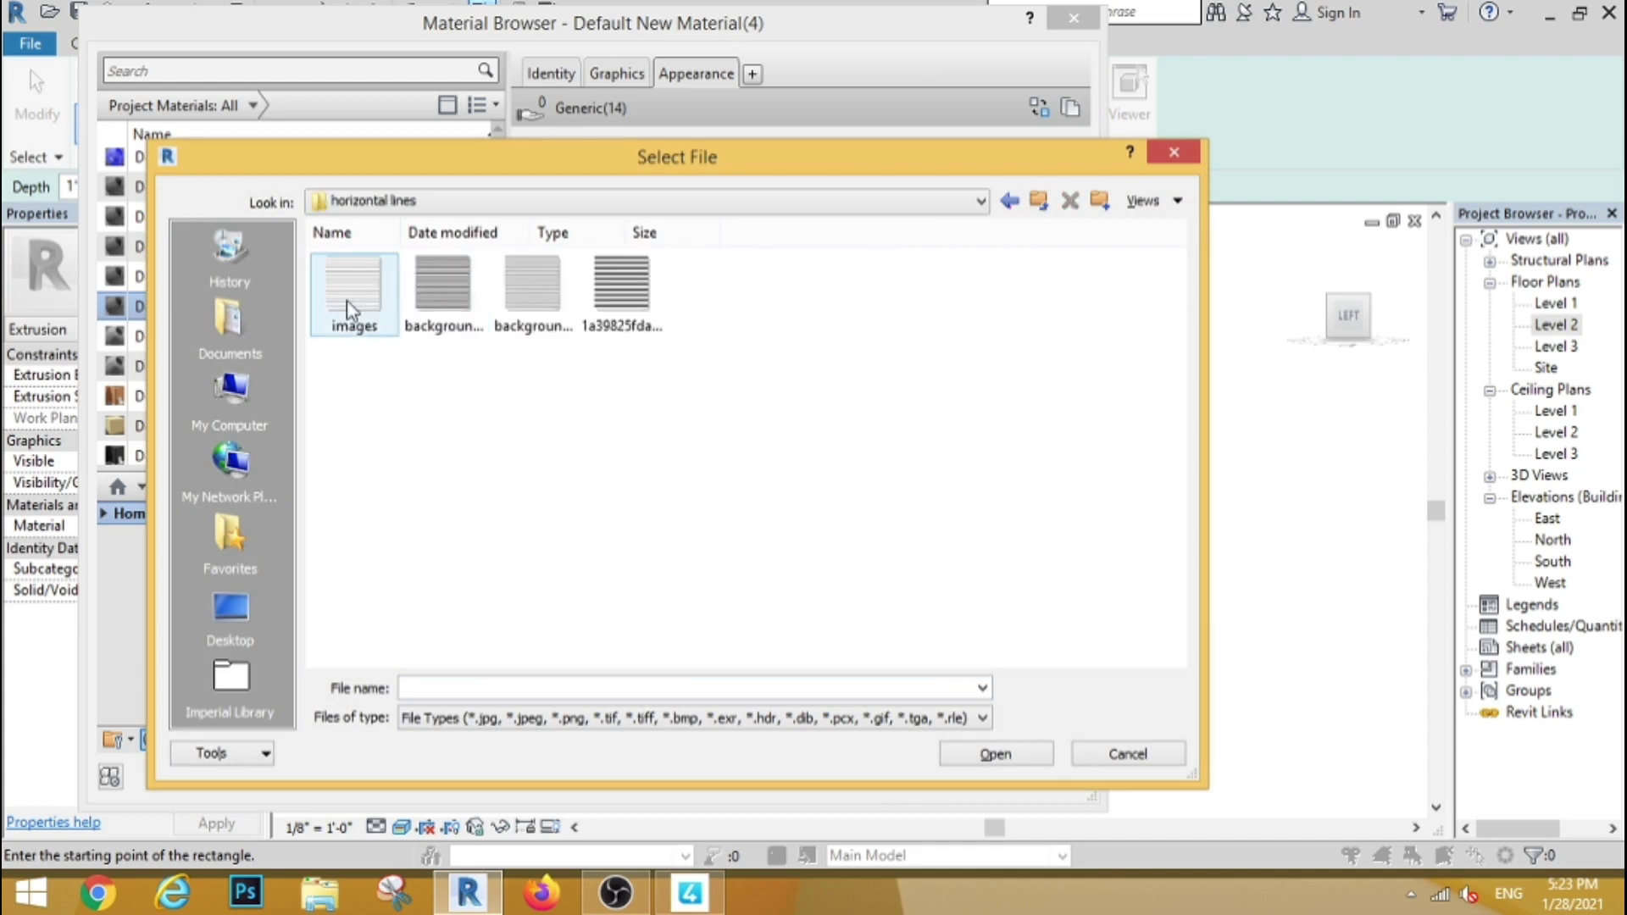
left_click(349, 310)
left_click(998, 754)
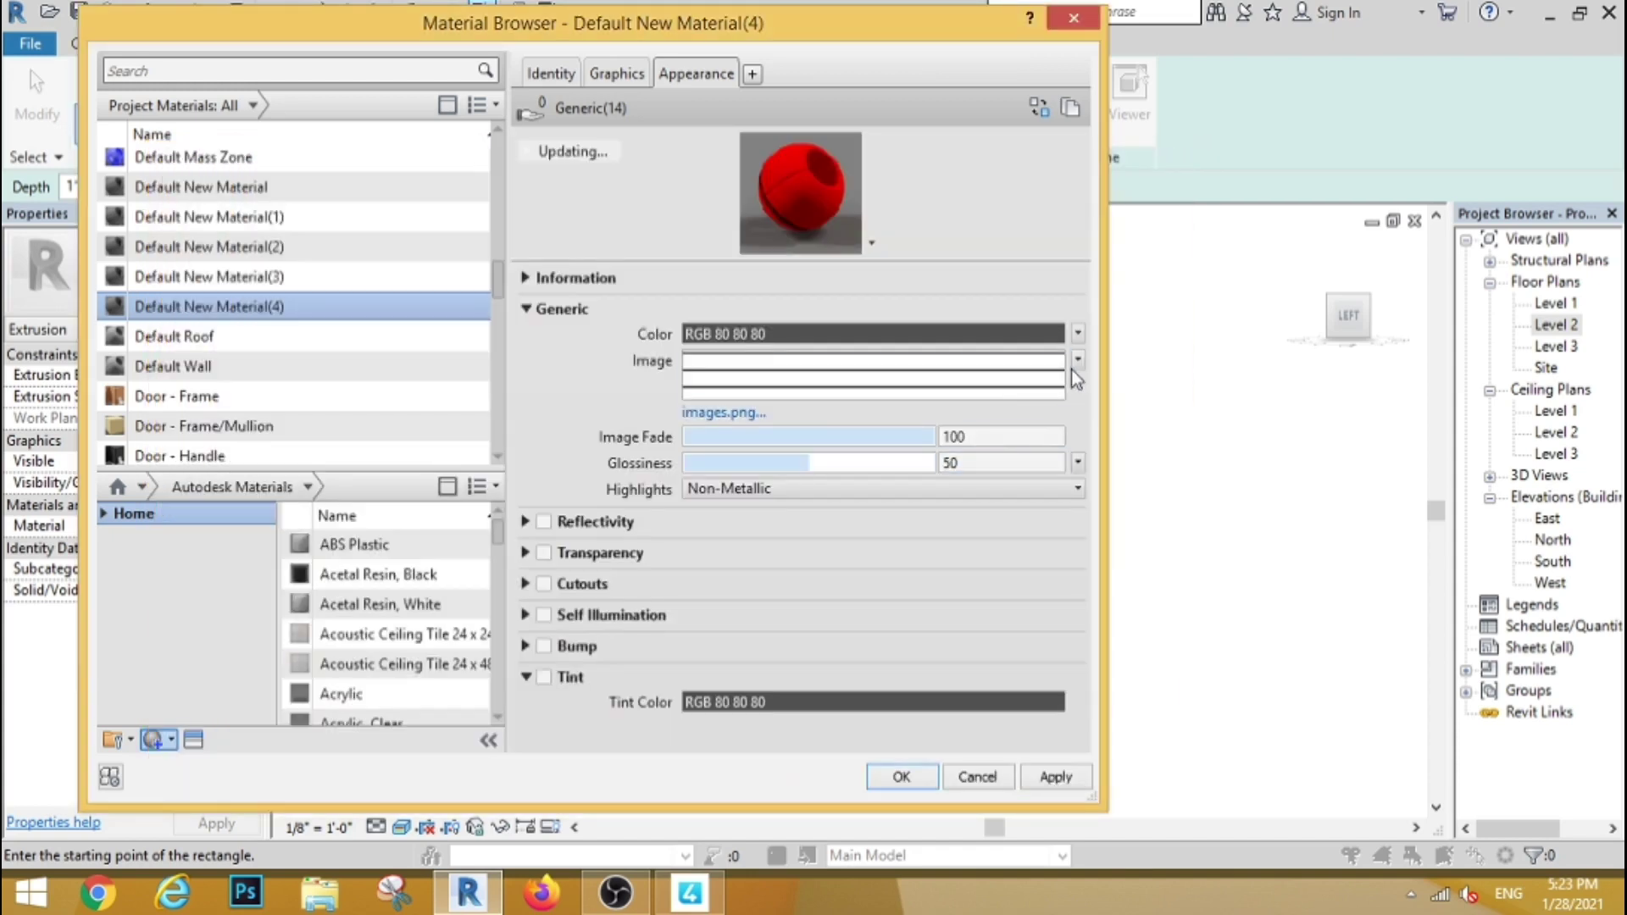
Step: Edit the stripe texture, setting its sample size to 0'-10" and adjusting its rotation
left_click(1077, 359)
left_click(975, 583)
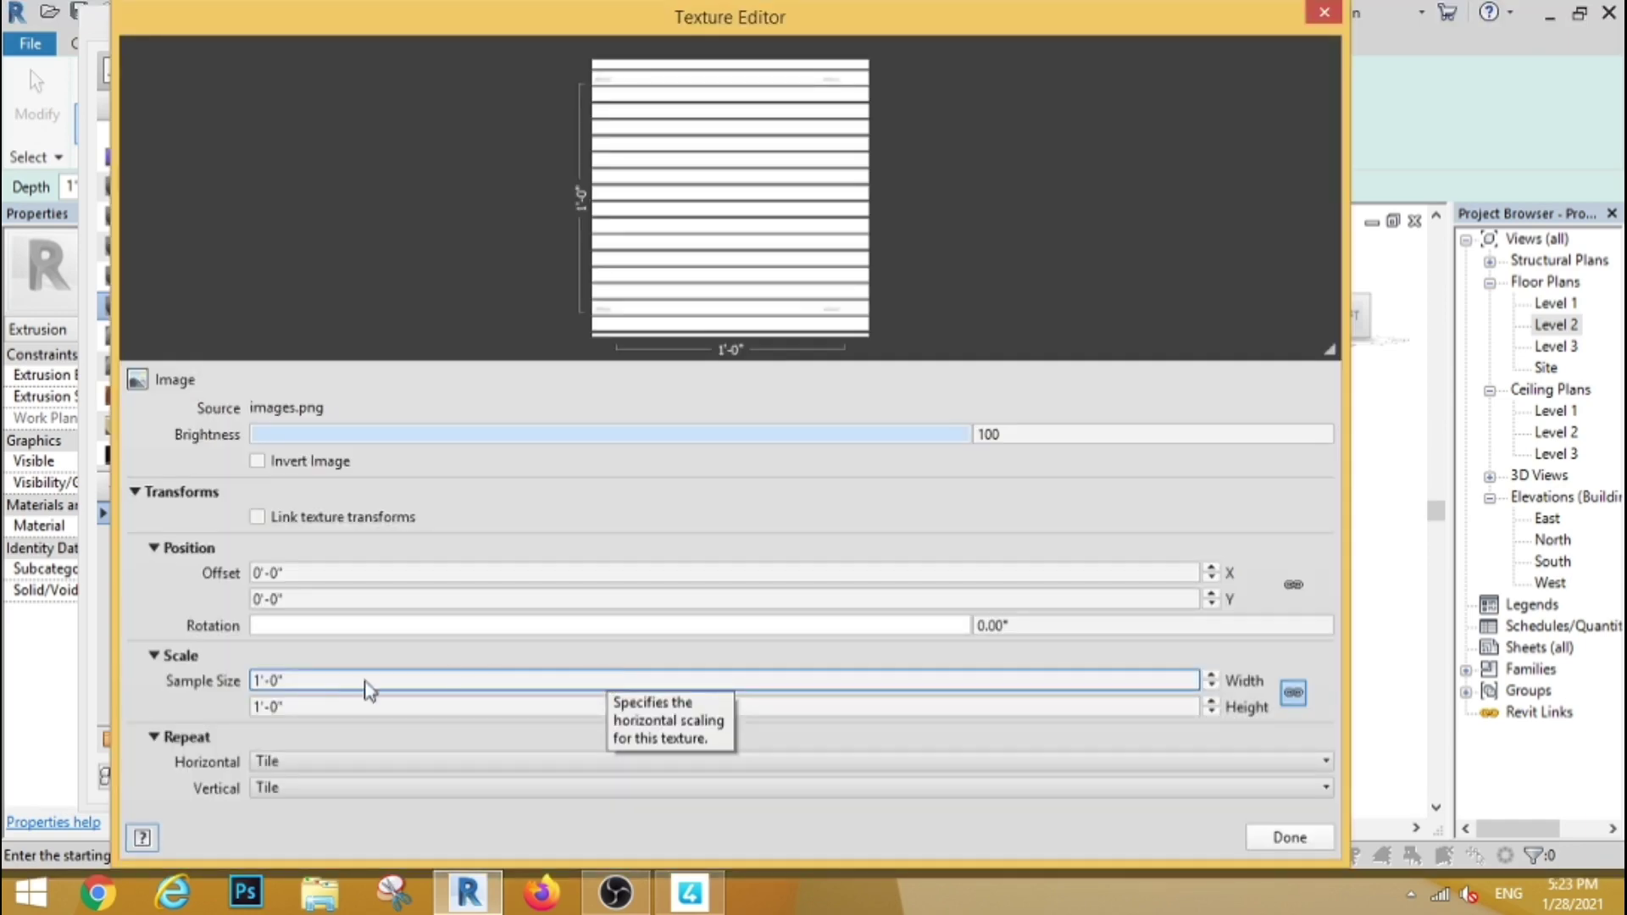
left_click(321, 686)
type("10")
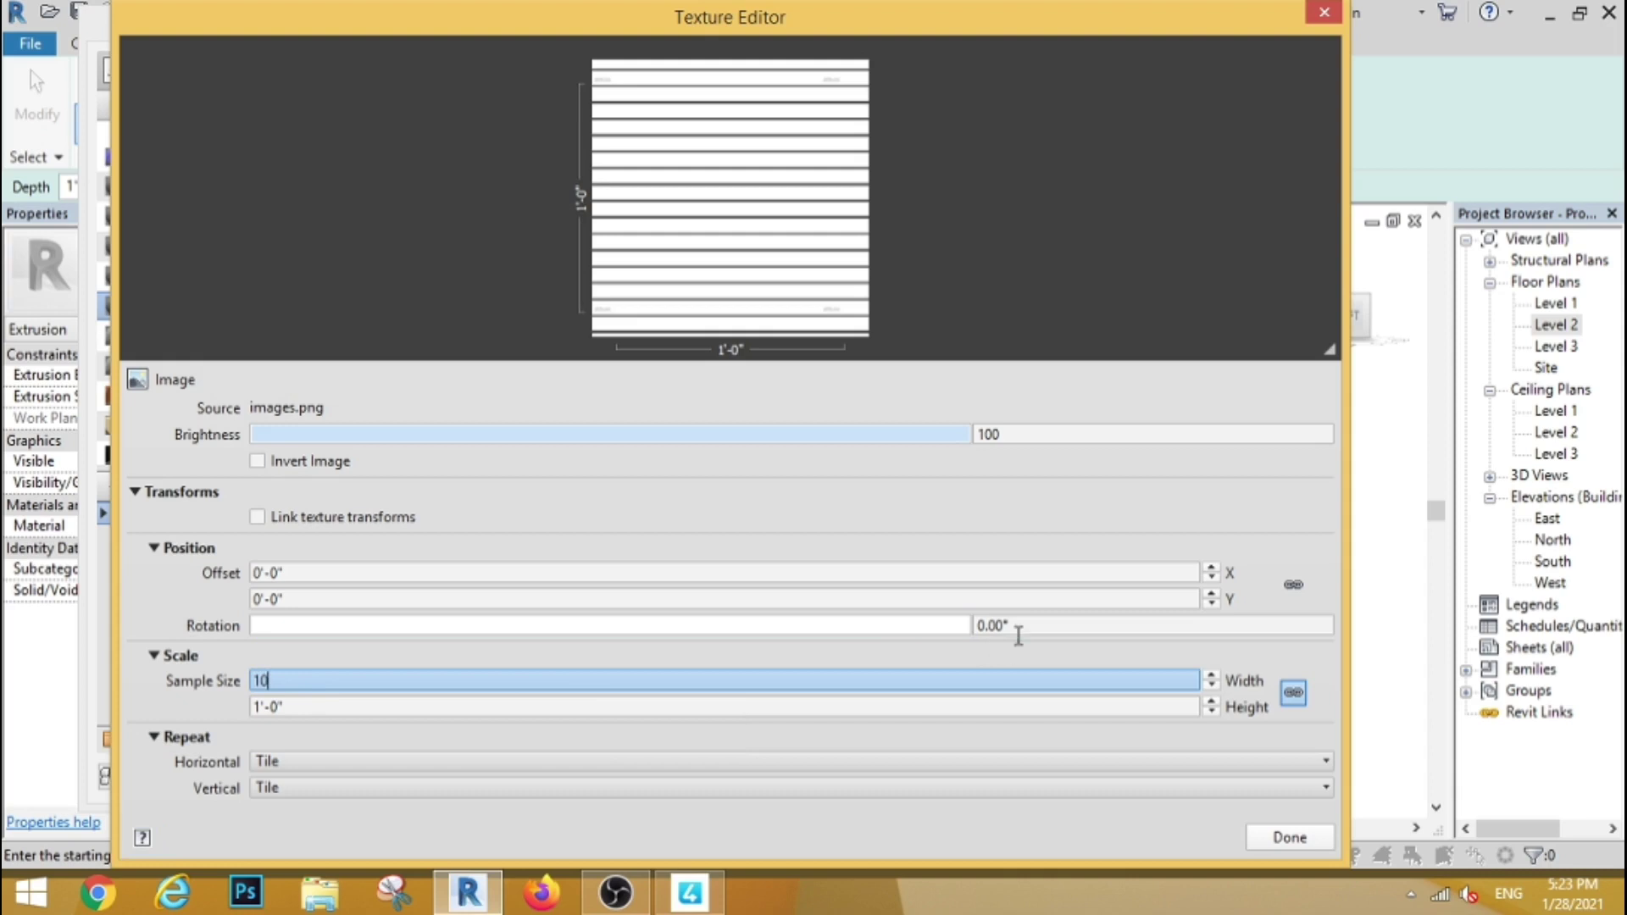
left_click(1012, 626)
type("90")
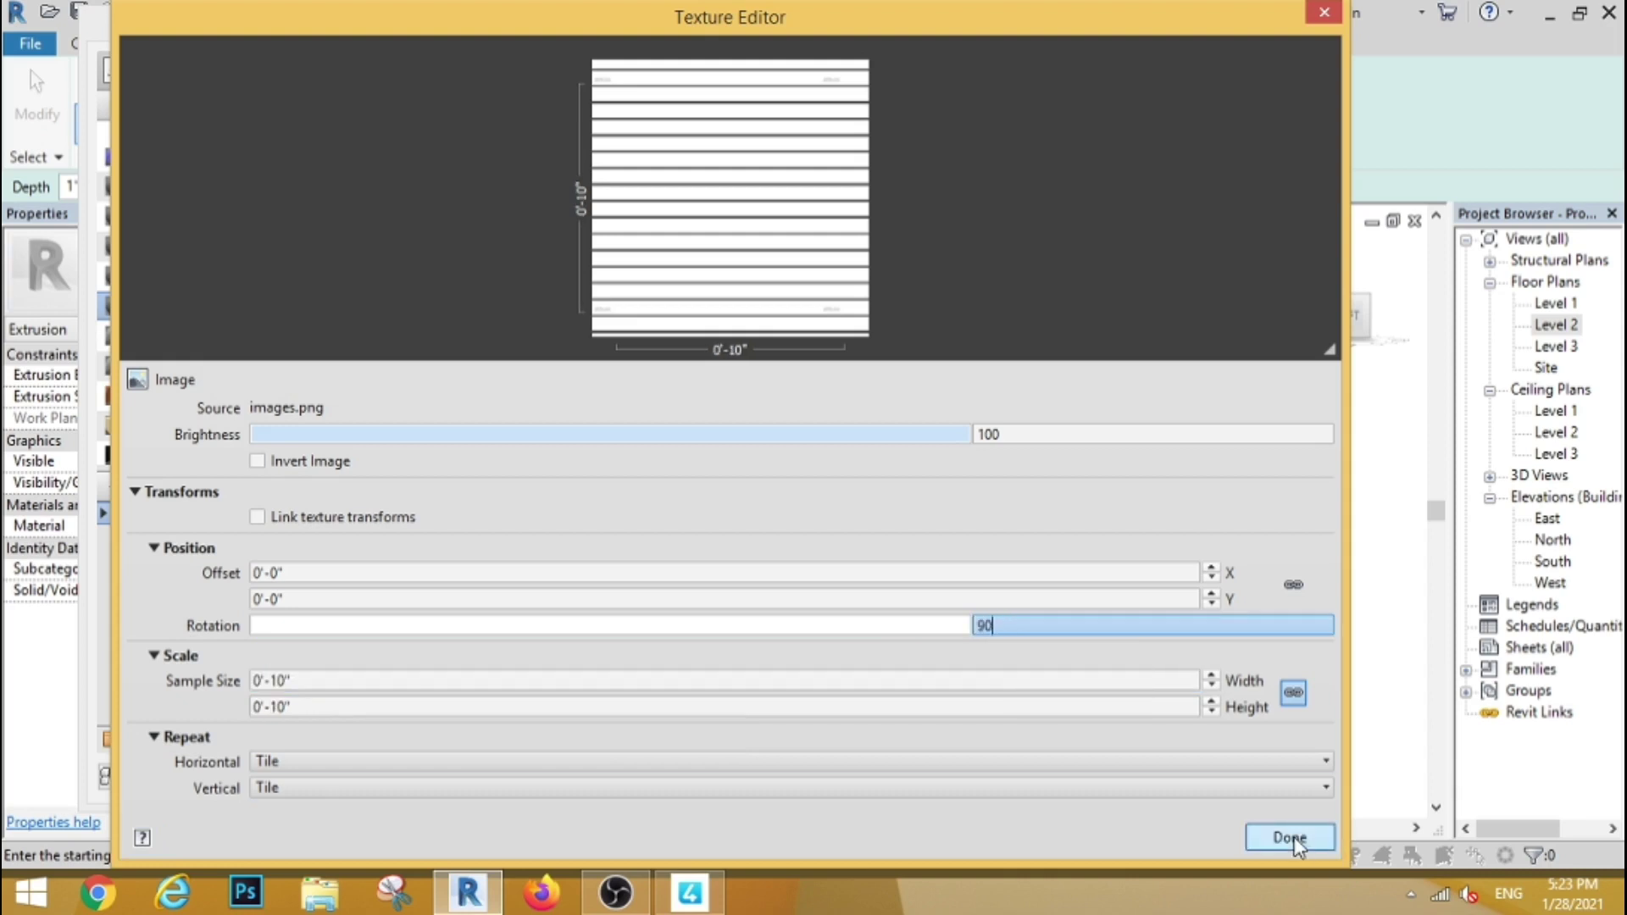
left_click(1284, 839)
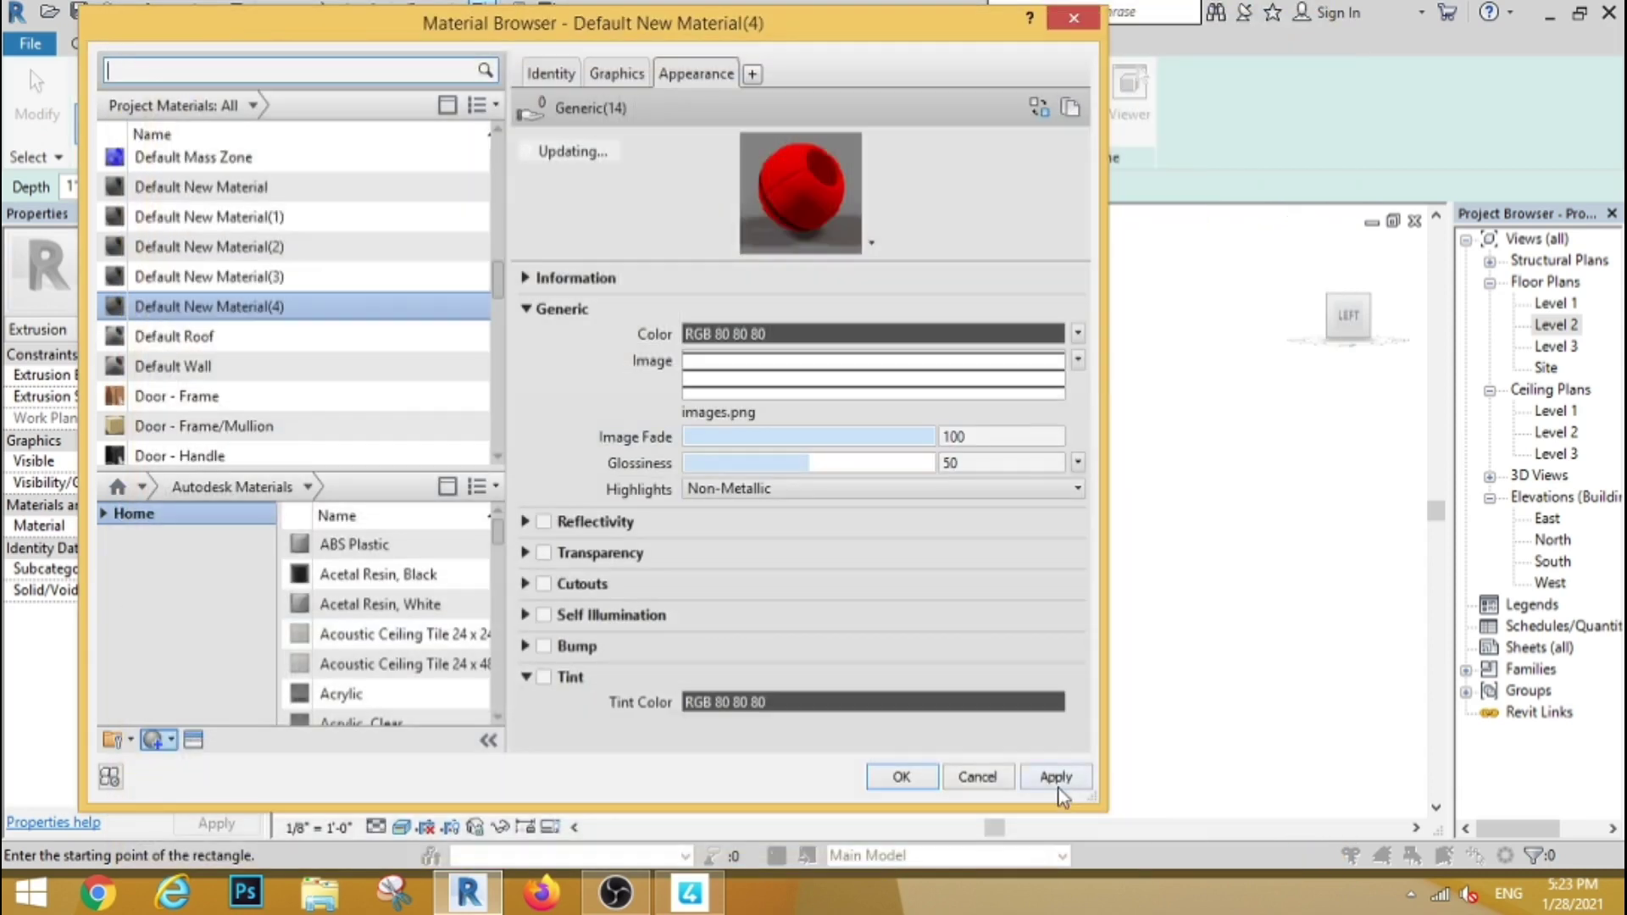
Step: Turn on the material's tint, set it to bright red RGB 198 0 0, and apply it
left_click(526, 677)
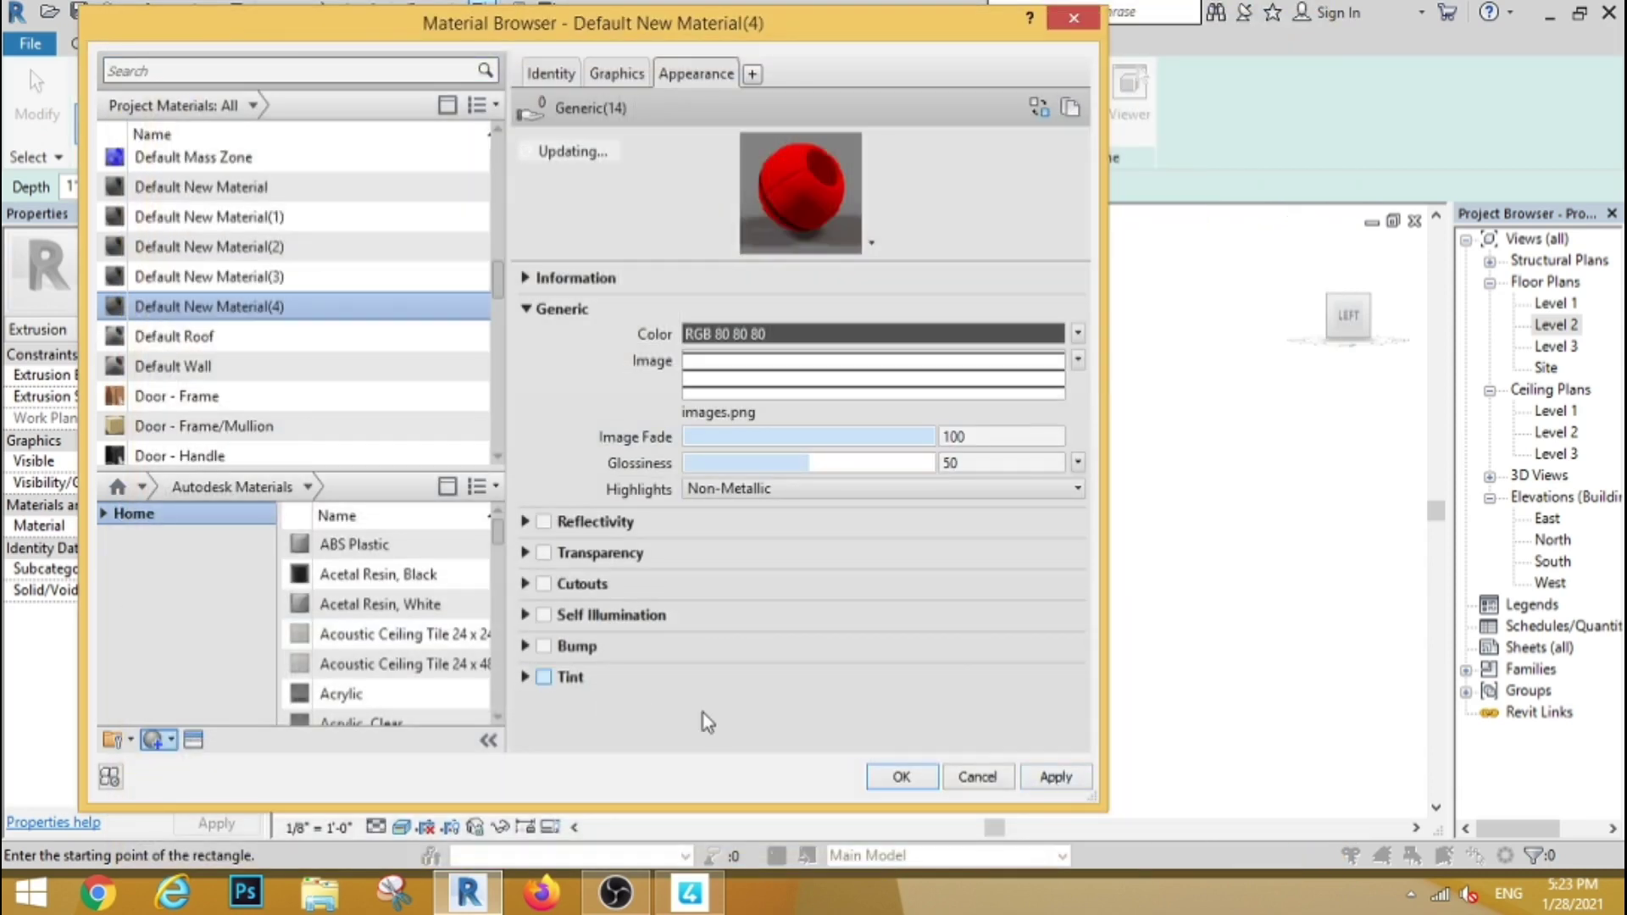
left_click(570, 678)
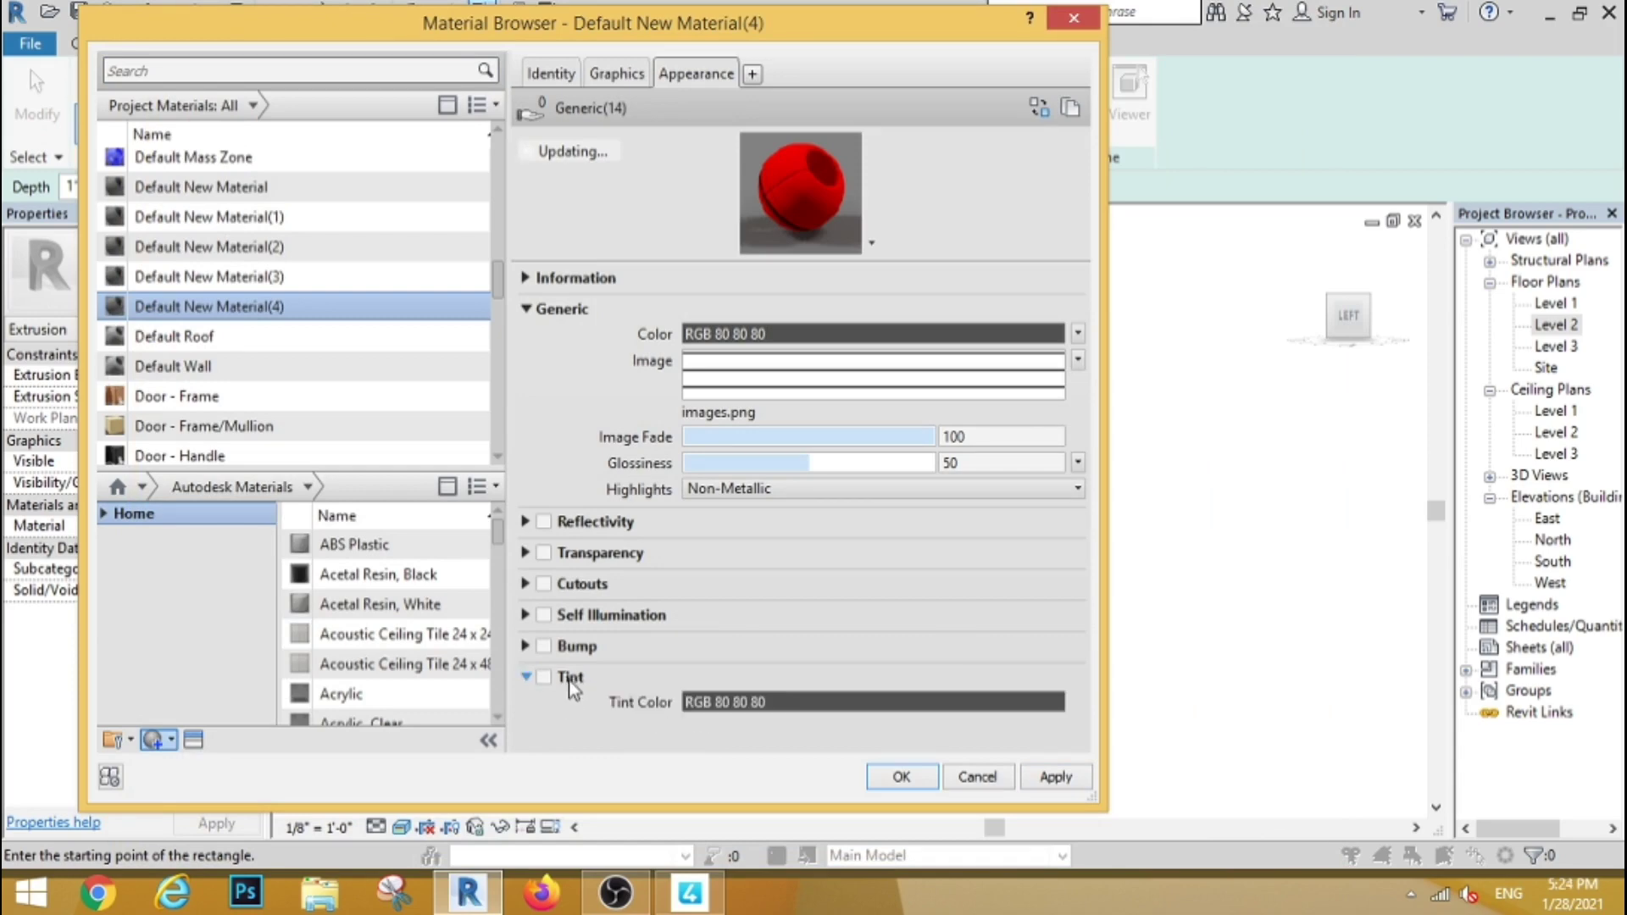
left_click(543, 676)
left_click(750, 701)
left_click(345, 321)
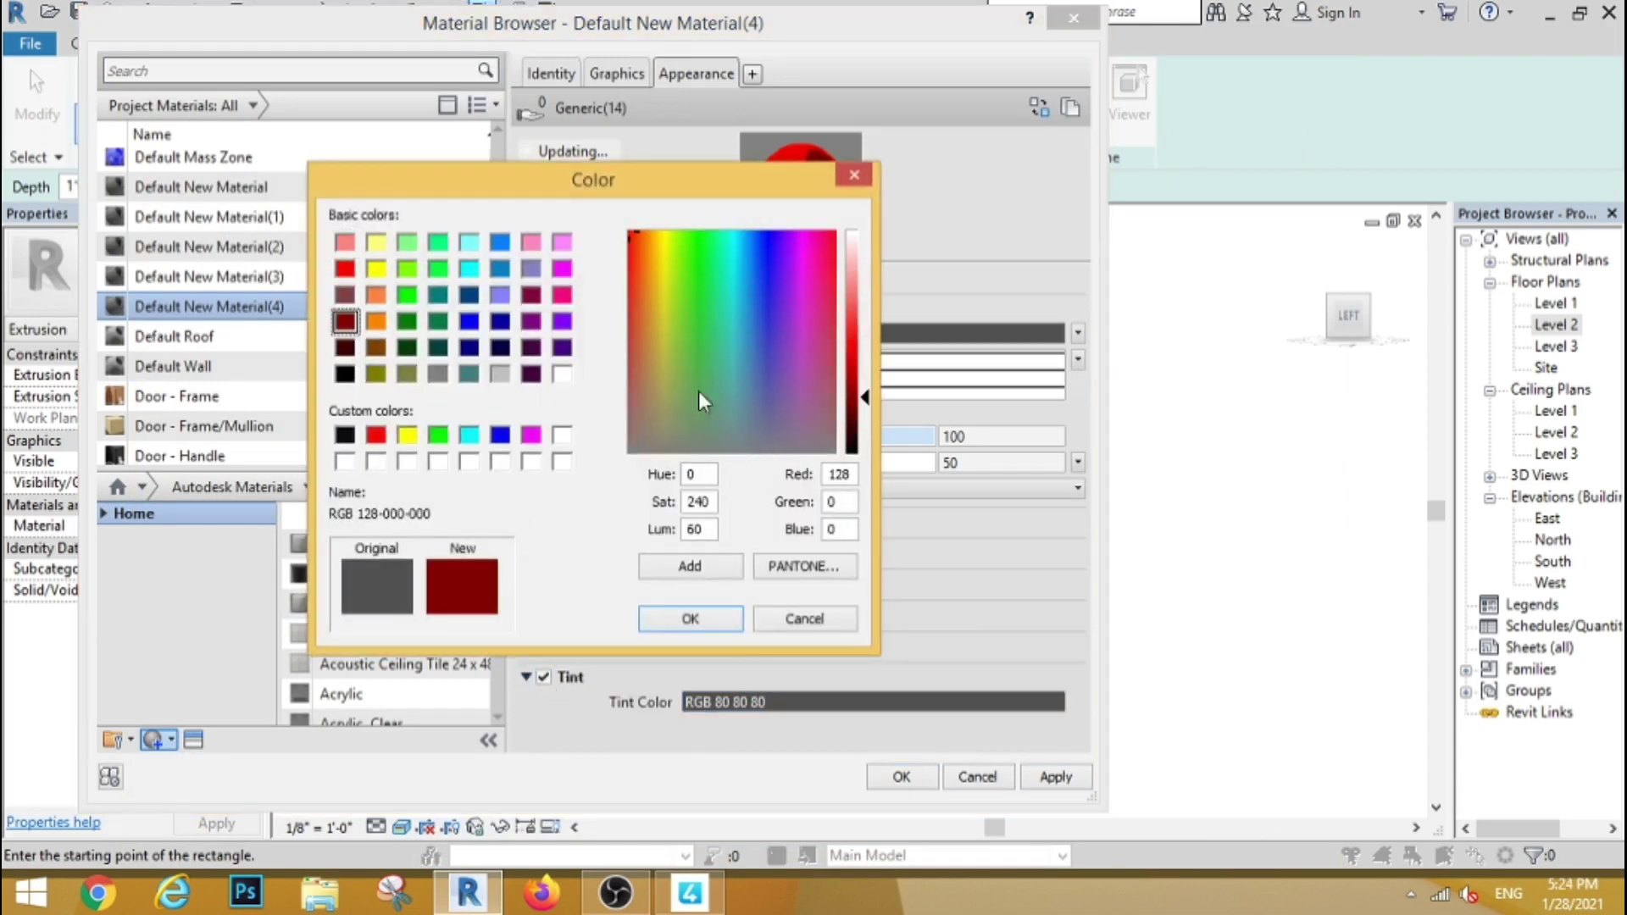
left_click_drag(862, 407, 863, 376)
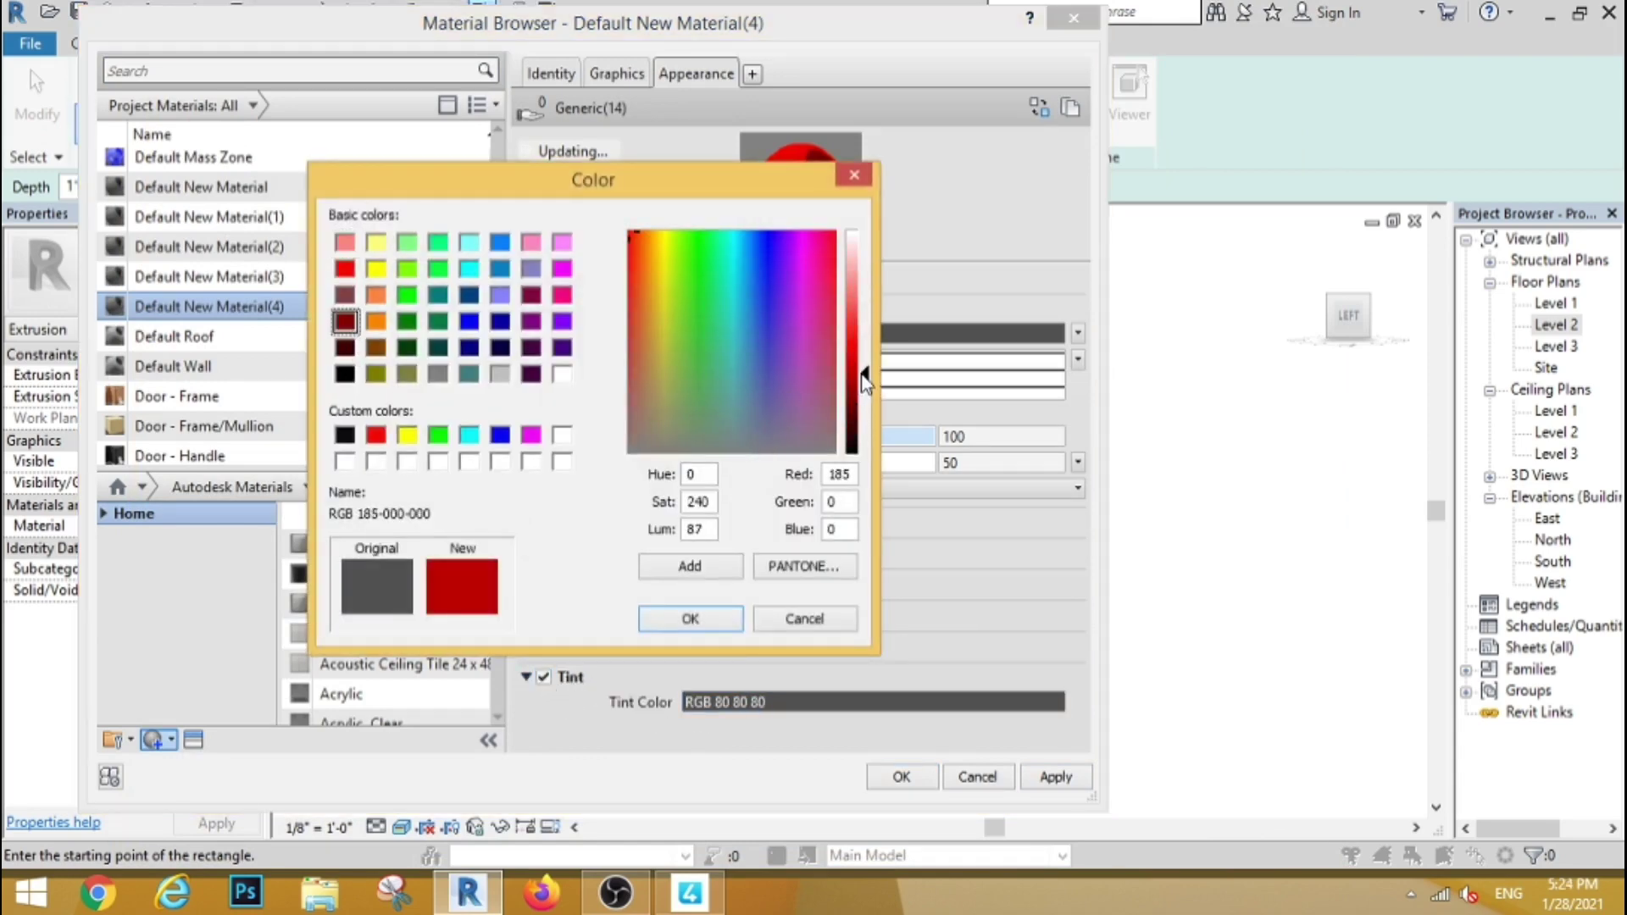
left_click(702, 619)
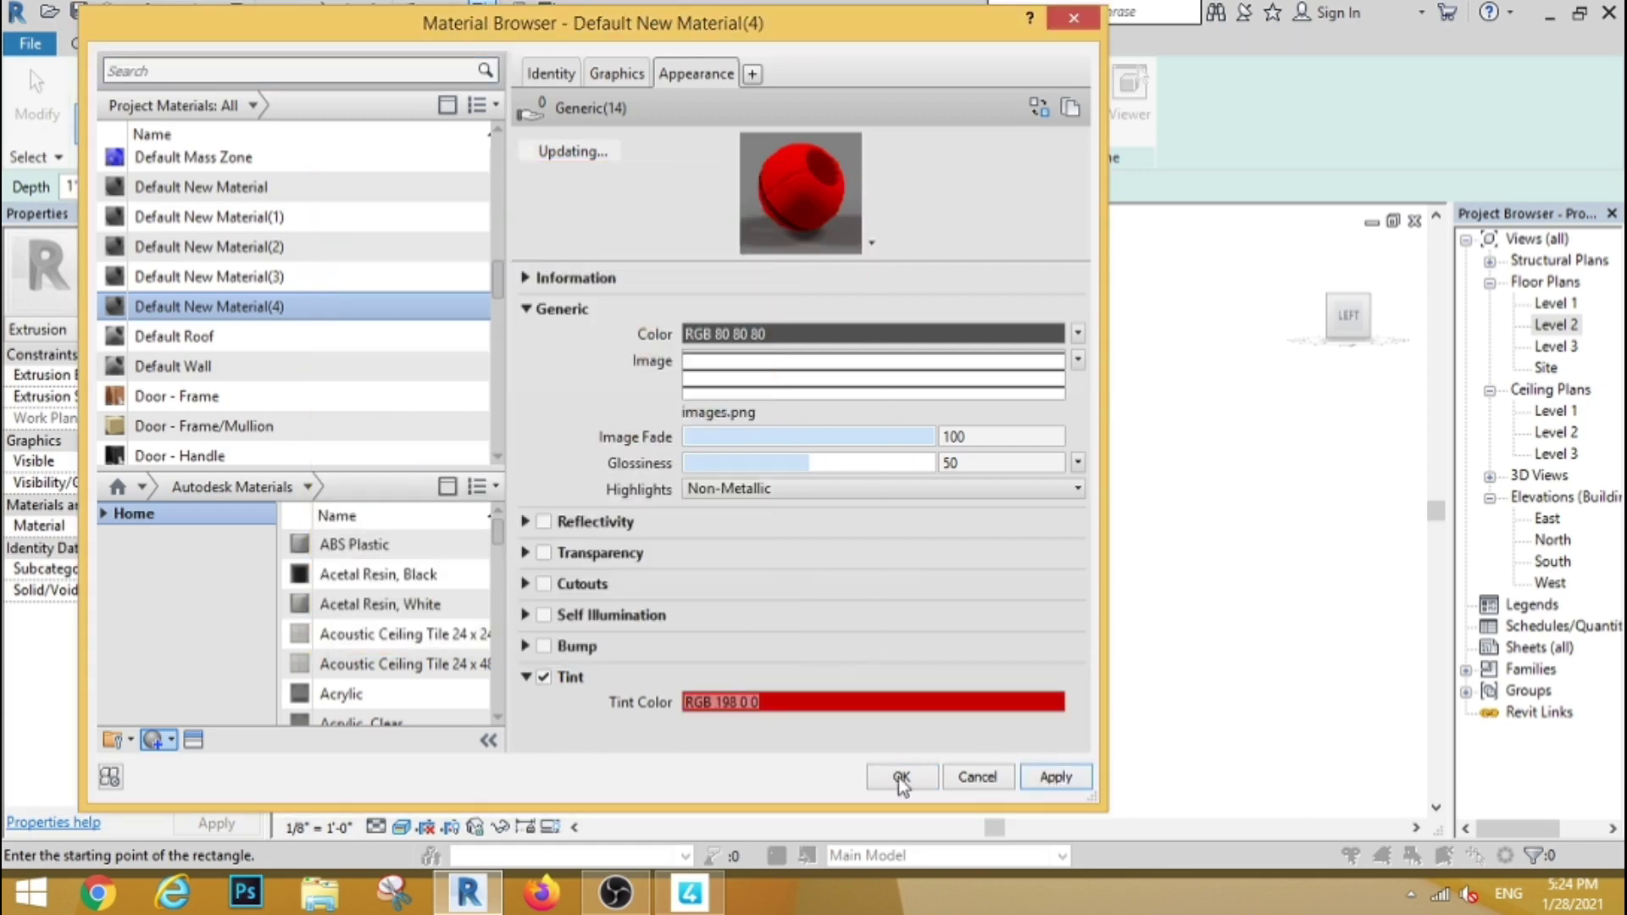
left_click(902, 778)
Step: Finish the panel extrusion and turn the view to face the red panel from the front
left_click(831, 121)
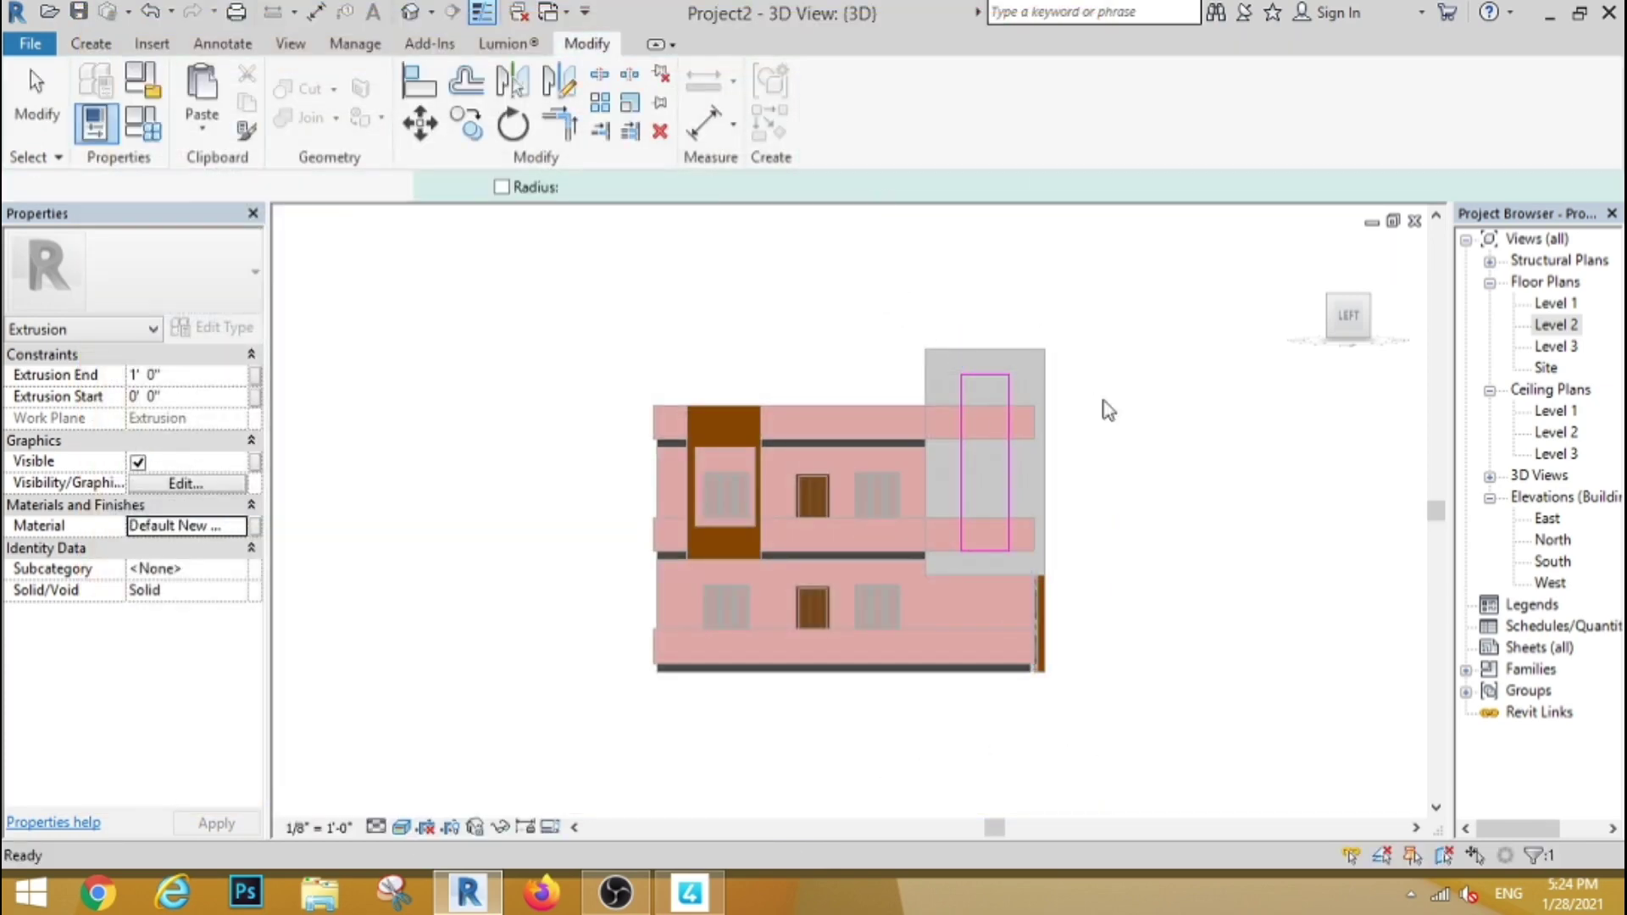
left_click(1167, 550)
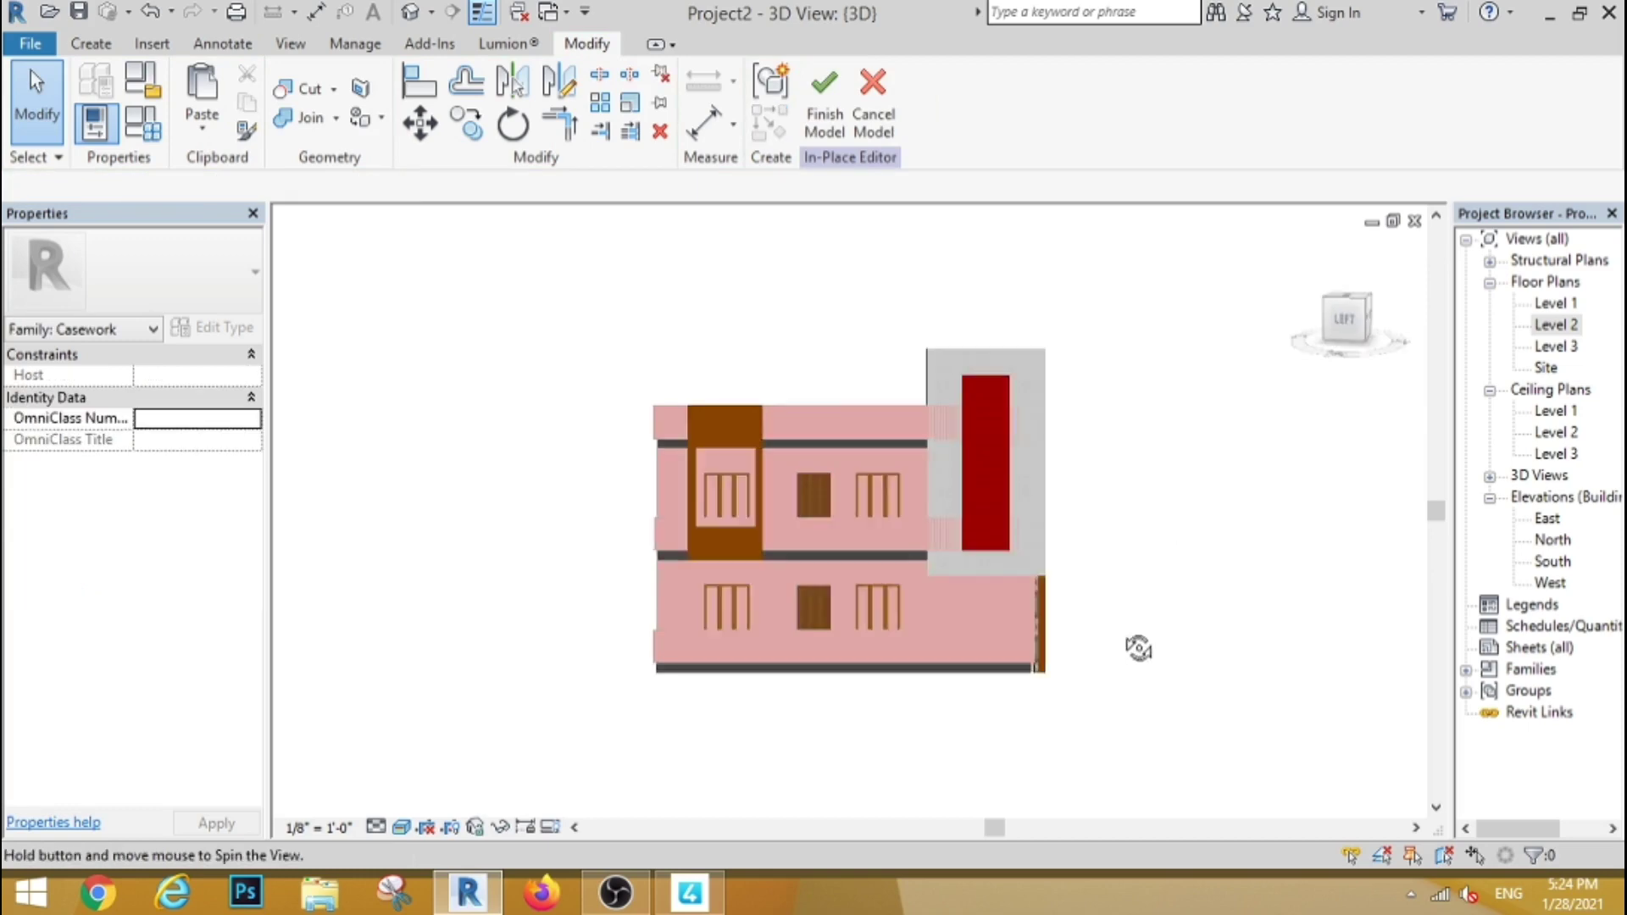
middle_click_drag(1138, 648, 773, 560, "shift")
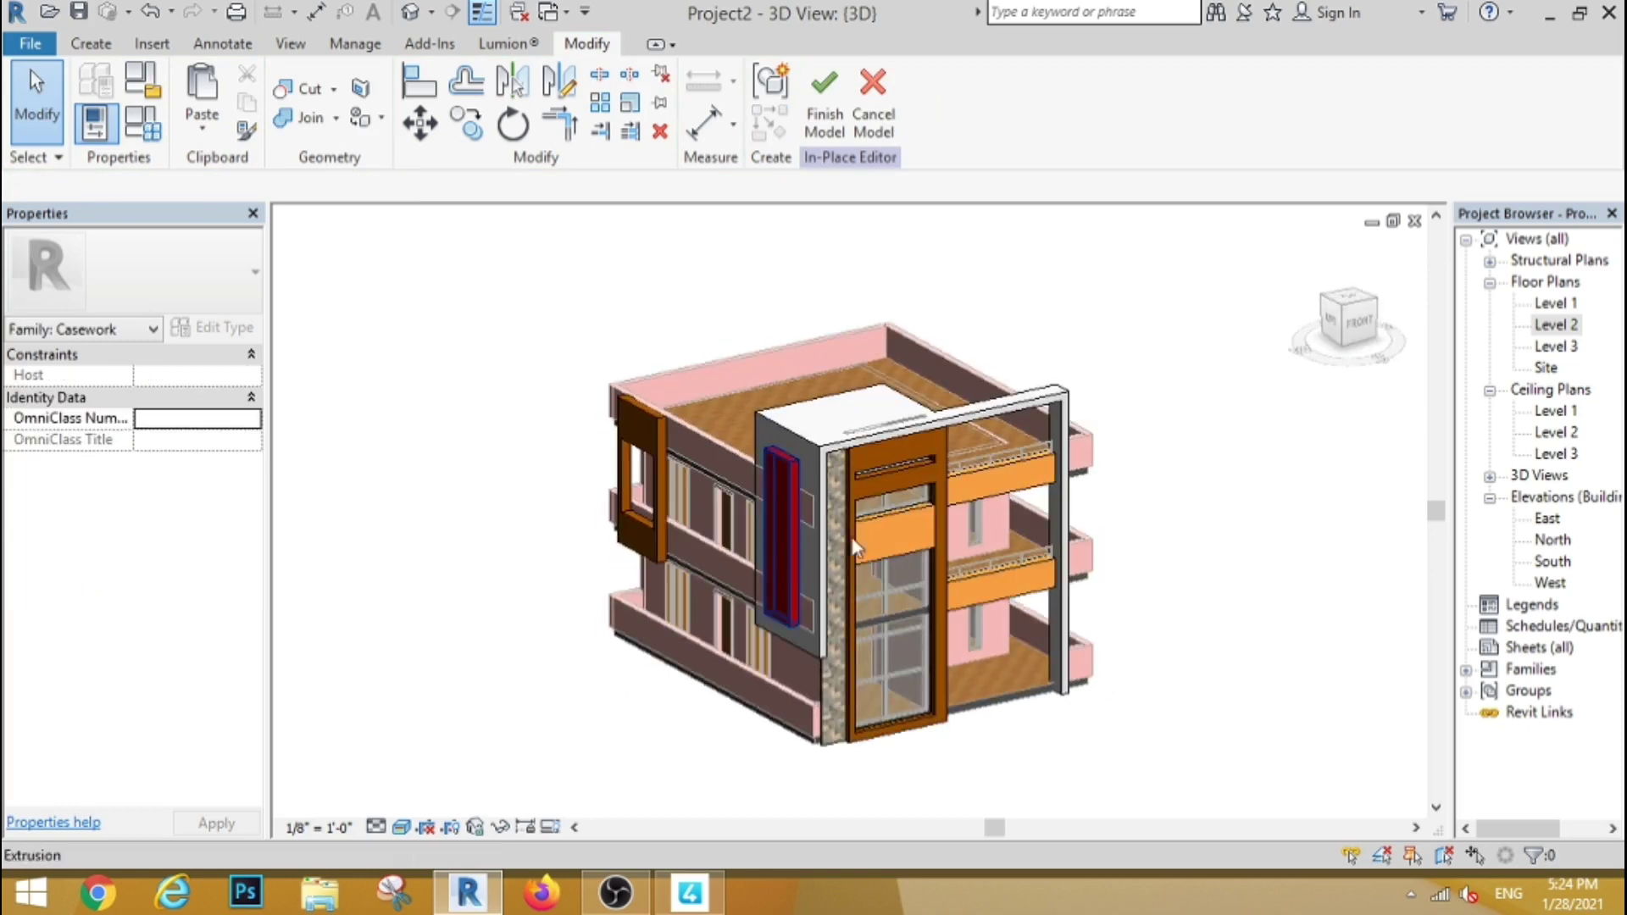
left_click(780, 534)
left_click(1357, 328)
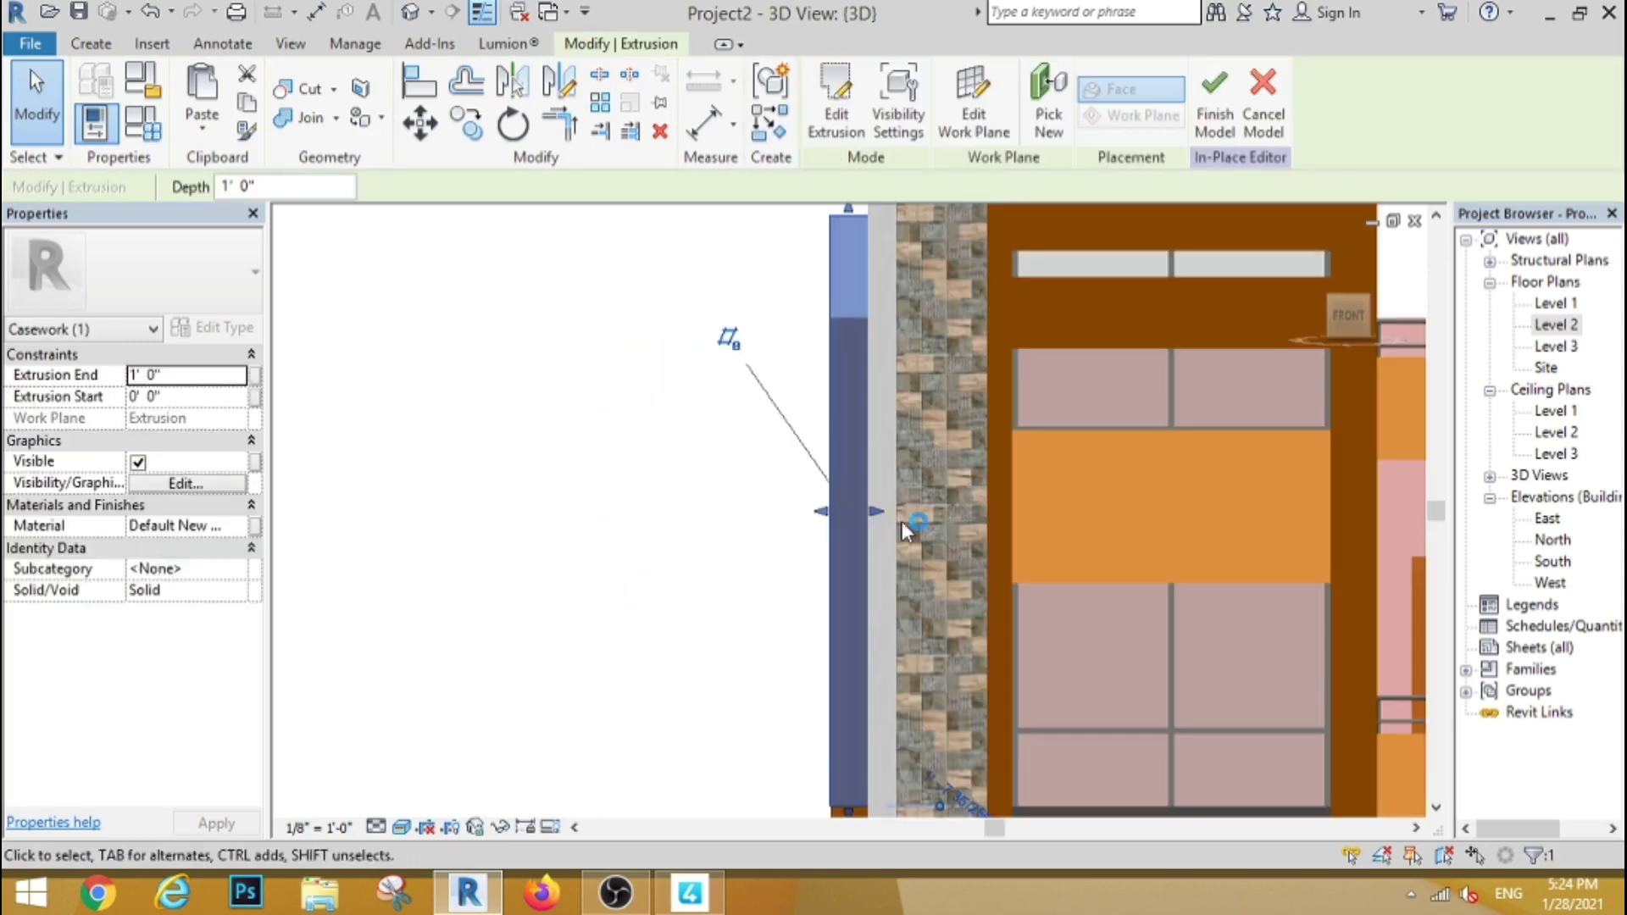
Step: Drag both faces of the red panel's extrusion inward to make it thinner
scroll(898, 513, "up", 3)
mouse_move(885, 497)
left_mouse_down()
mouse_move(916, 502)
mouse_move(873, 505)
left_mouse_up()
left_click_drag(771, 499, 834, 512)
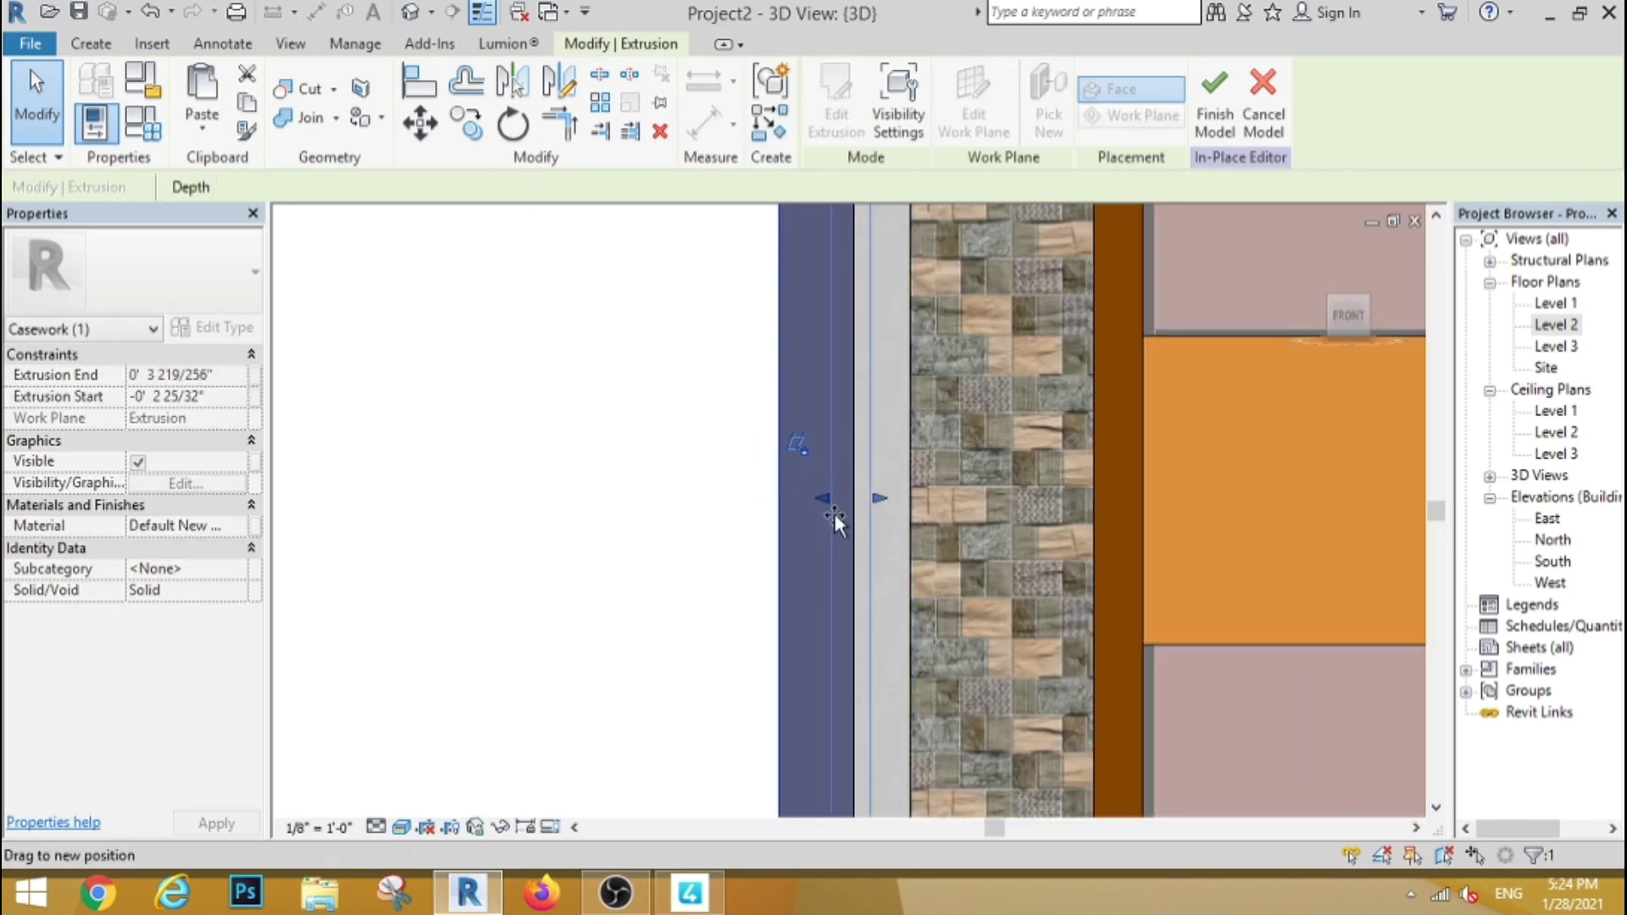
left_click(683, 507)
Step: Reselect the red panel extrusion and open its Default New Material(4) settings
scroll(679, 485, "down", 3)
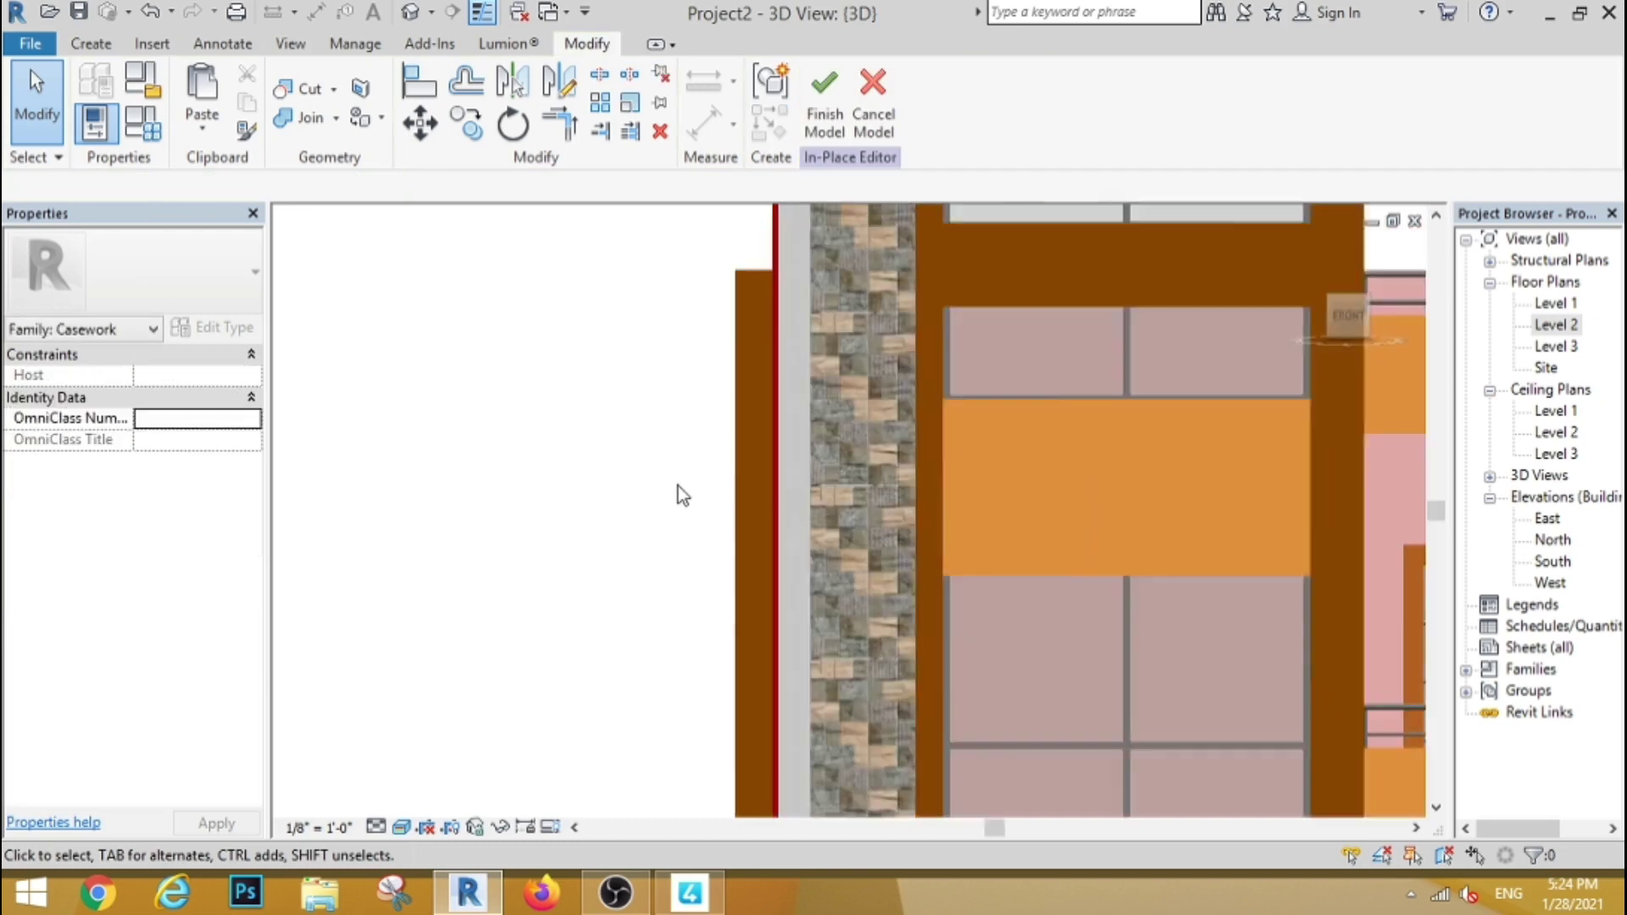
middle_click_drag(678, 486, 814, 475, "shift")
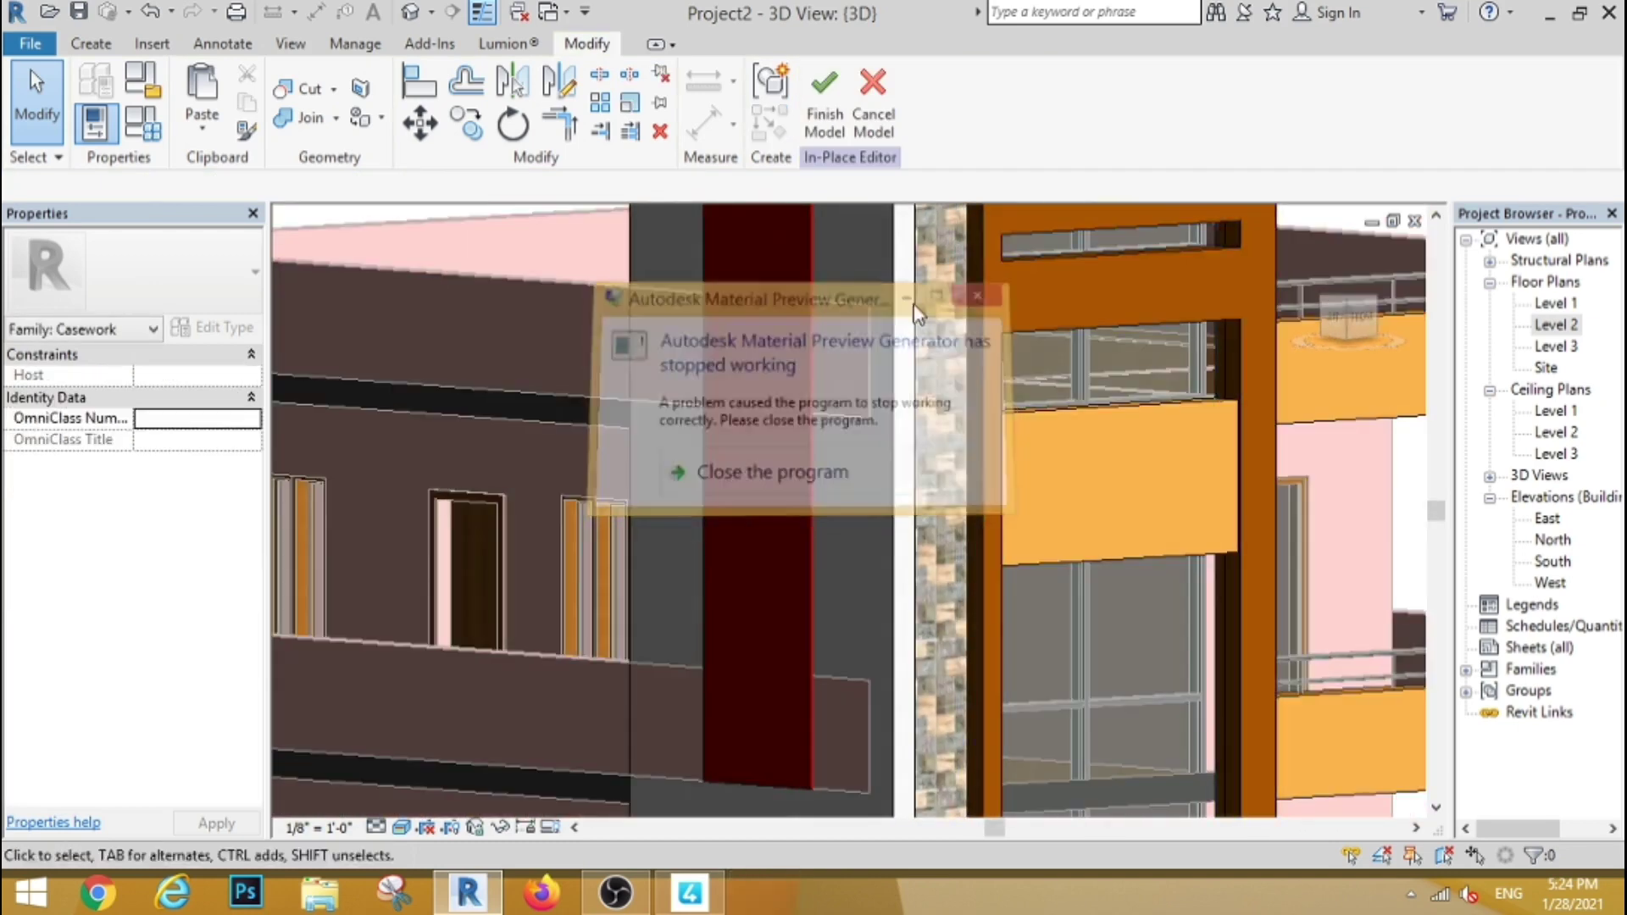
scroll(756, 327, "up", 3)
scroll(775, 440, "up", 3)
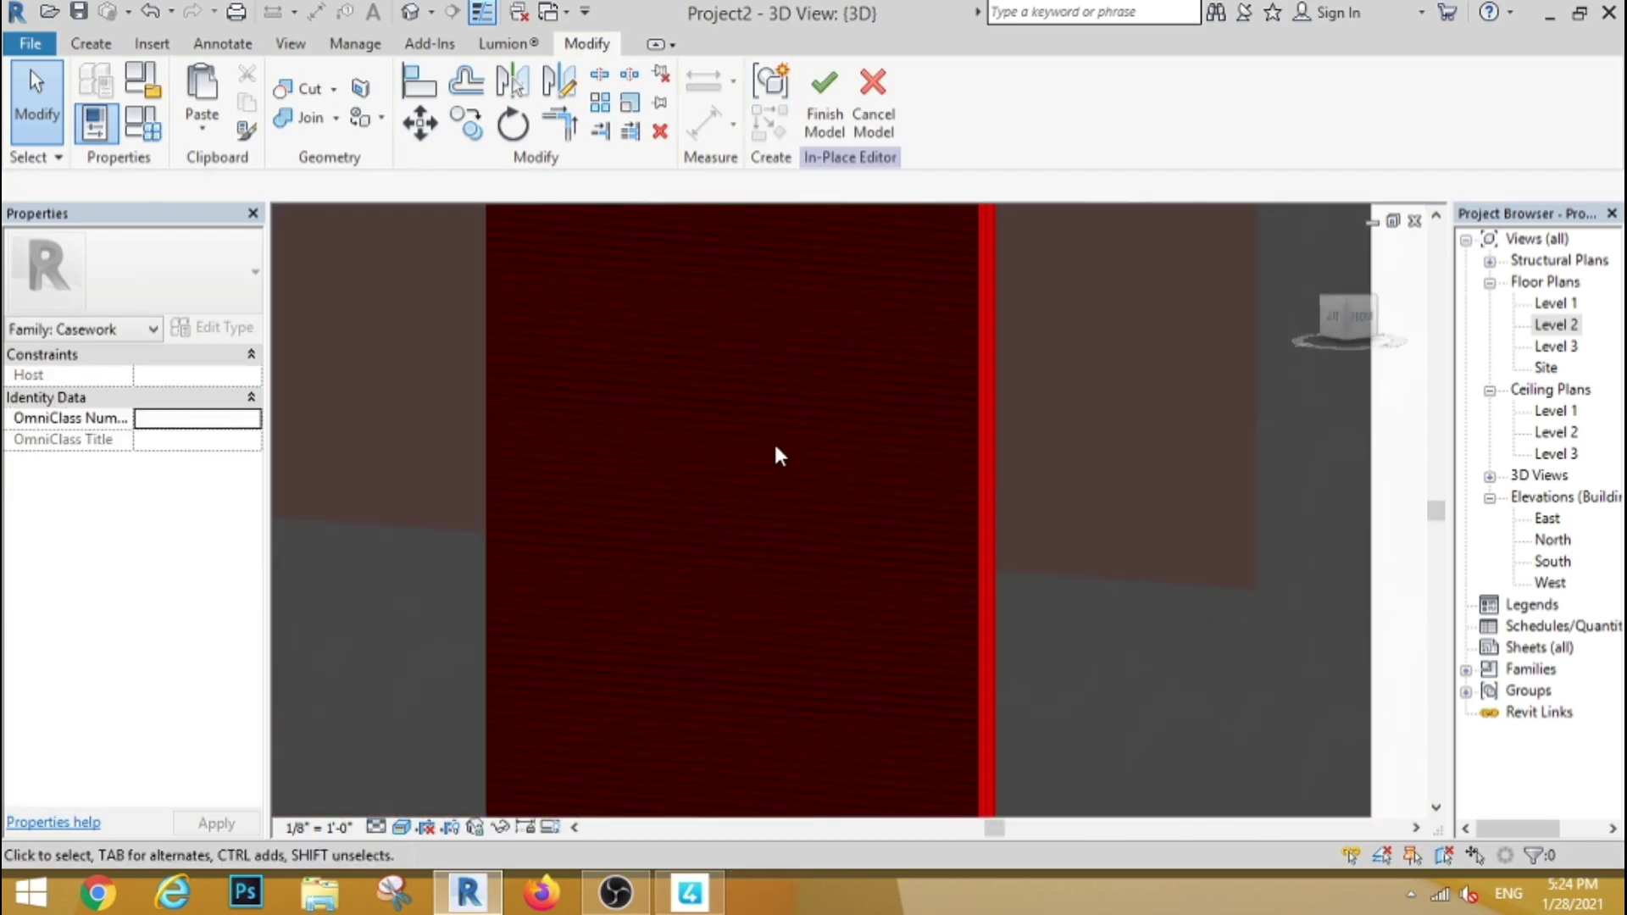
left_click(980, 494)
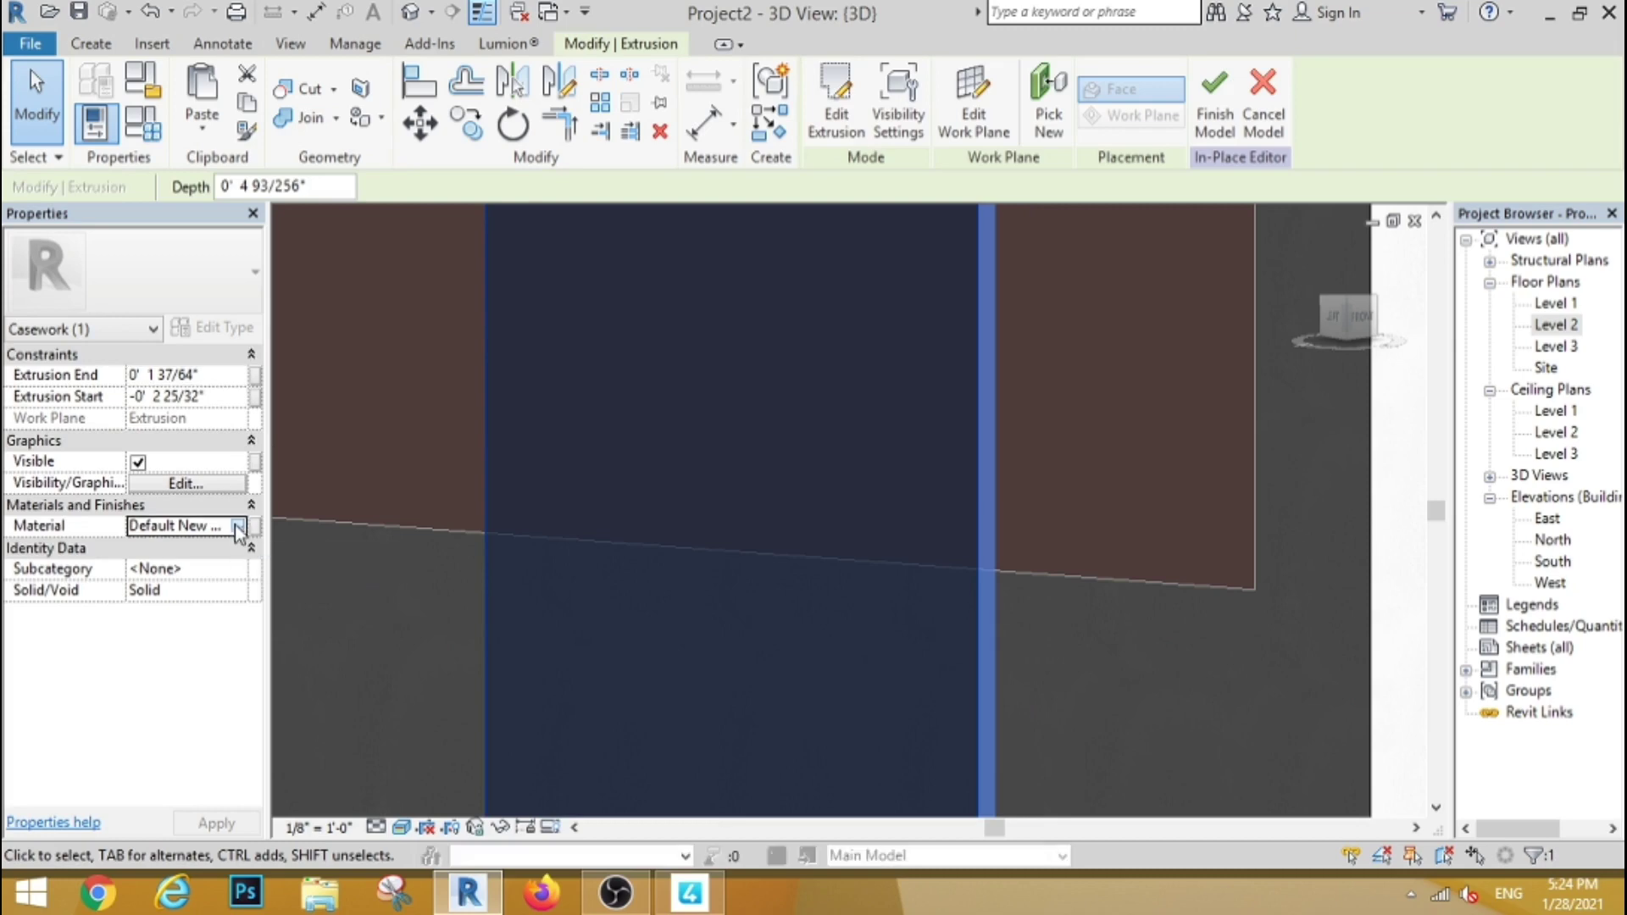
left_click(239, 527)
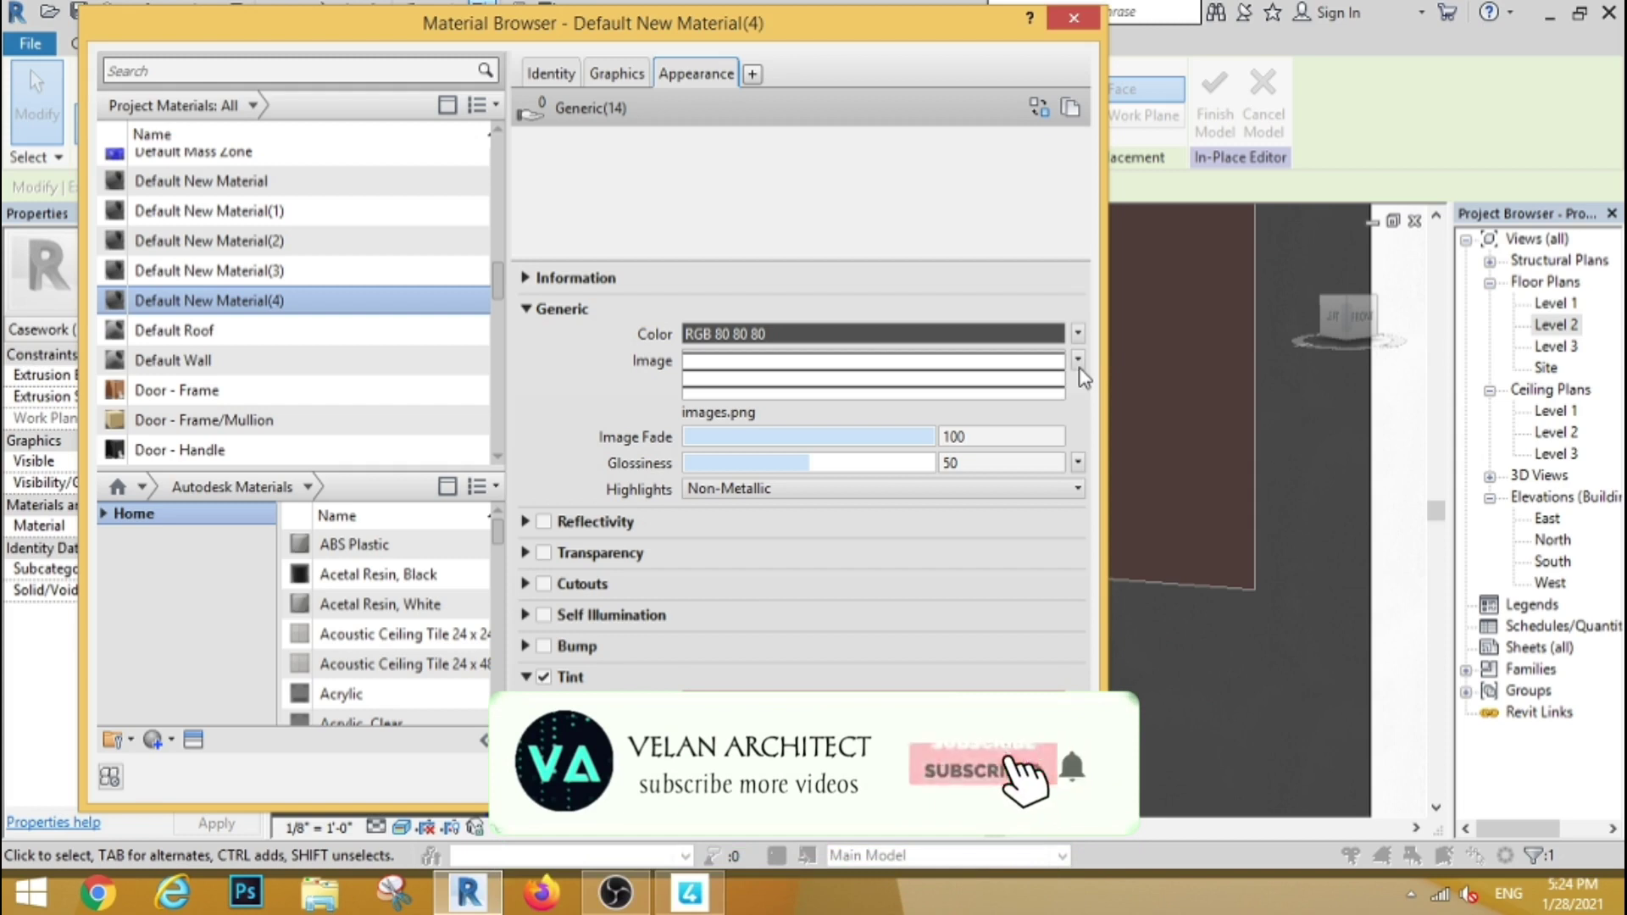
Step: Resize the stripe image to a 10'-0" by 10'-0" sample size and close the Material Browser
left_click(1078, 365)
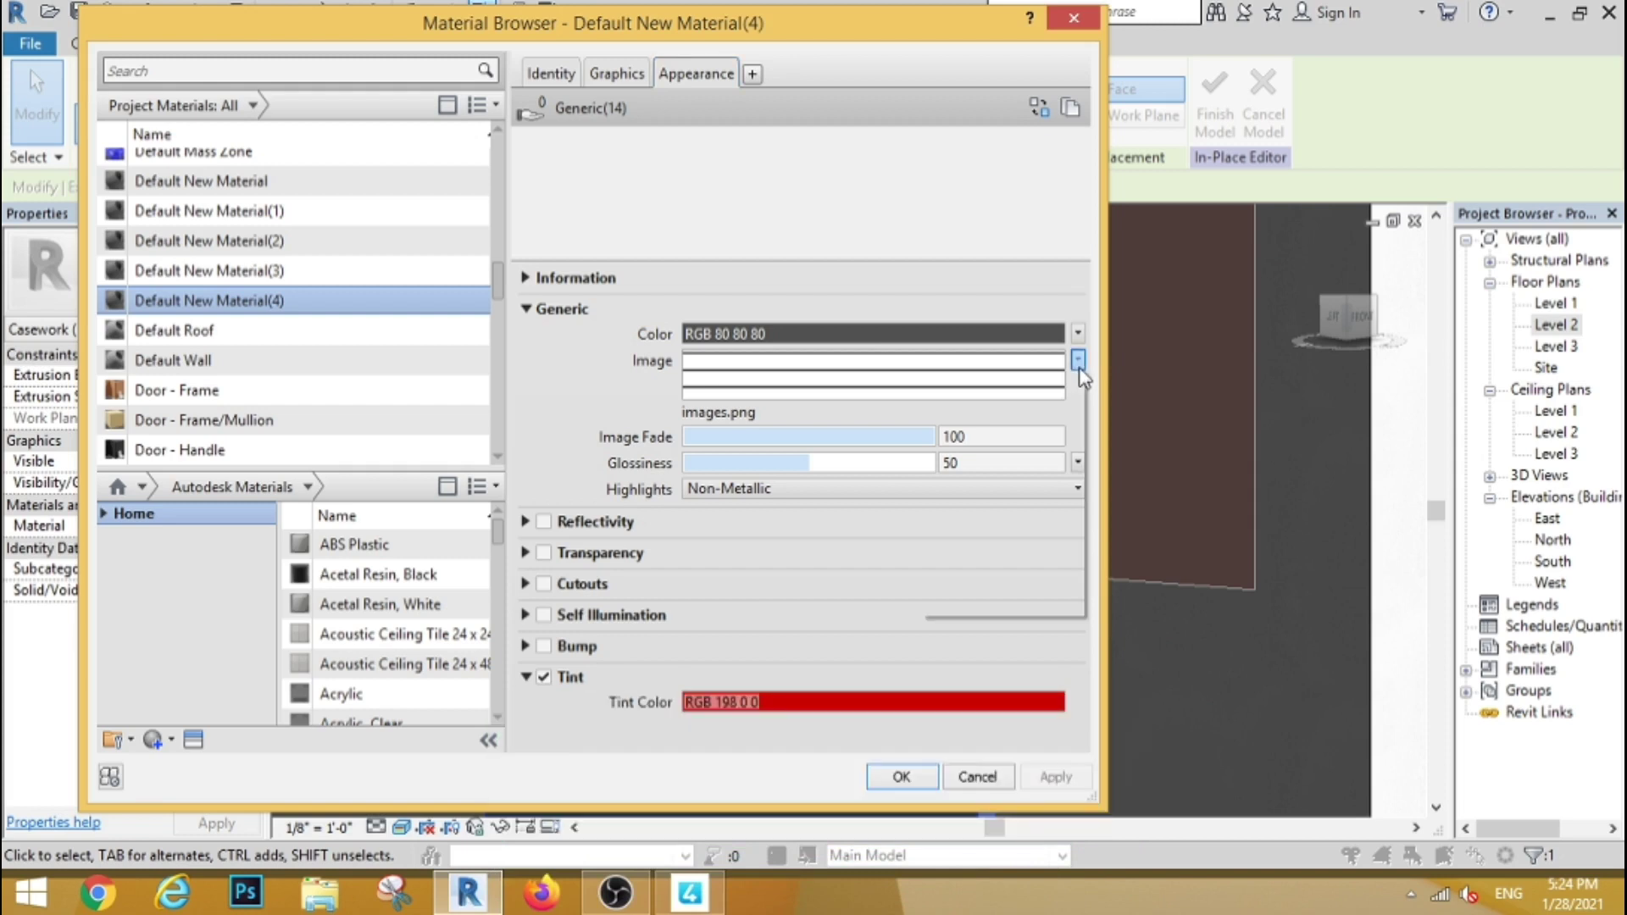
left_click(983, 578)
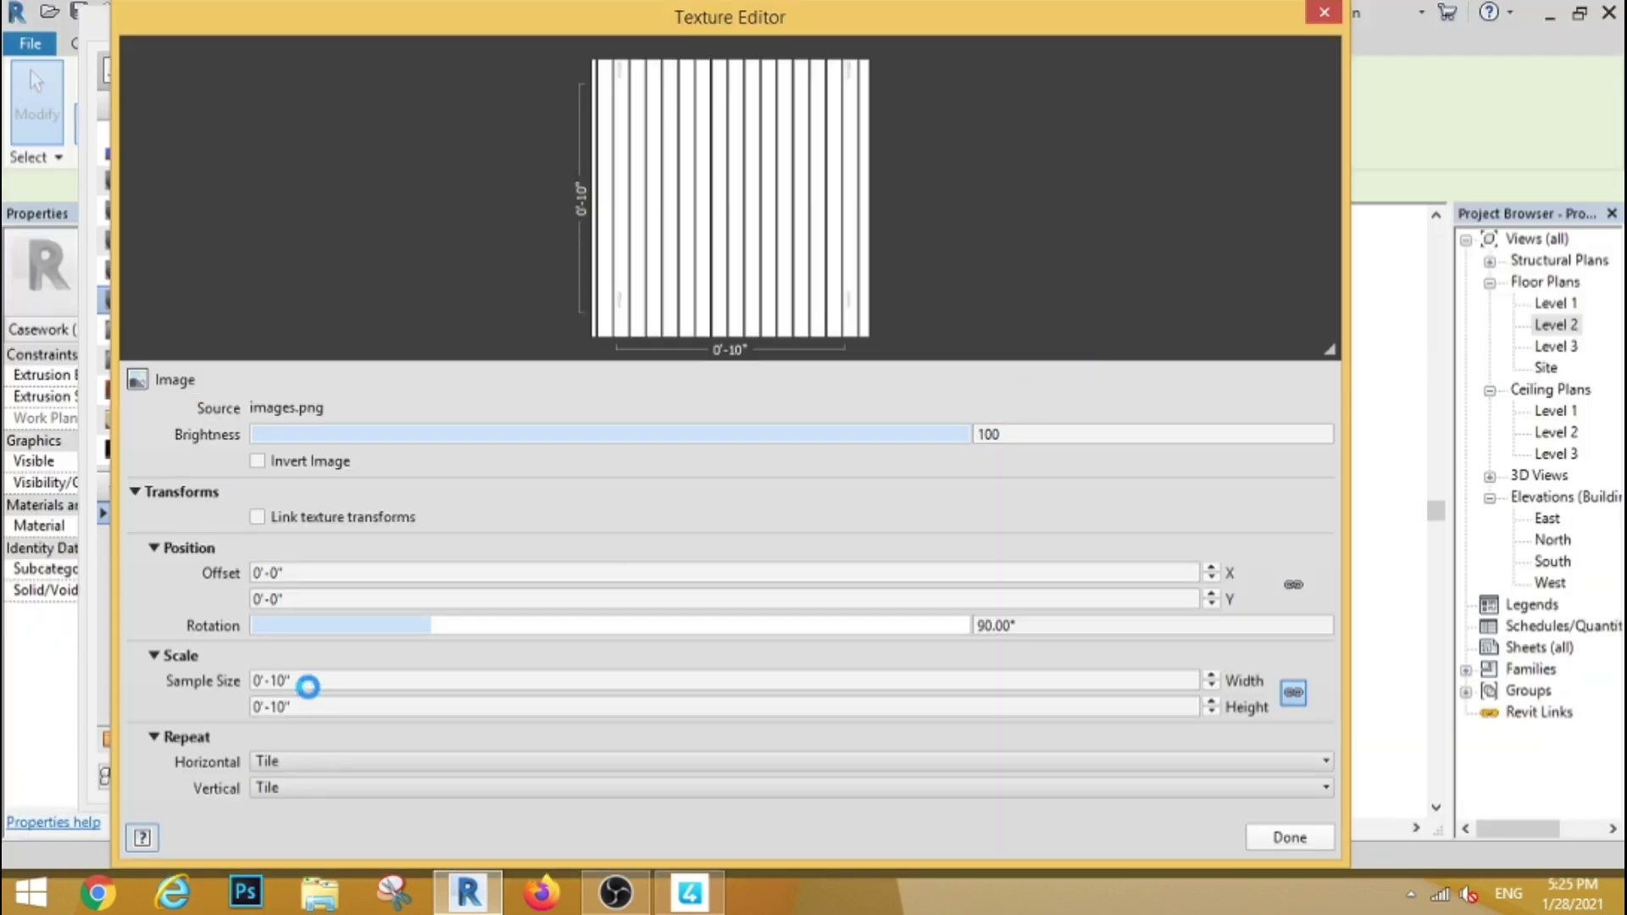
left_click(309, 683)
type("10")
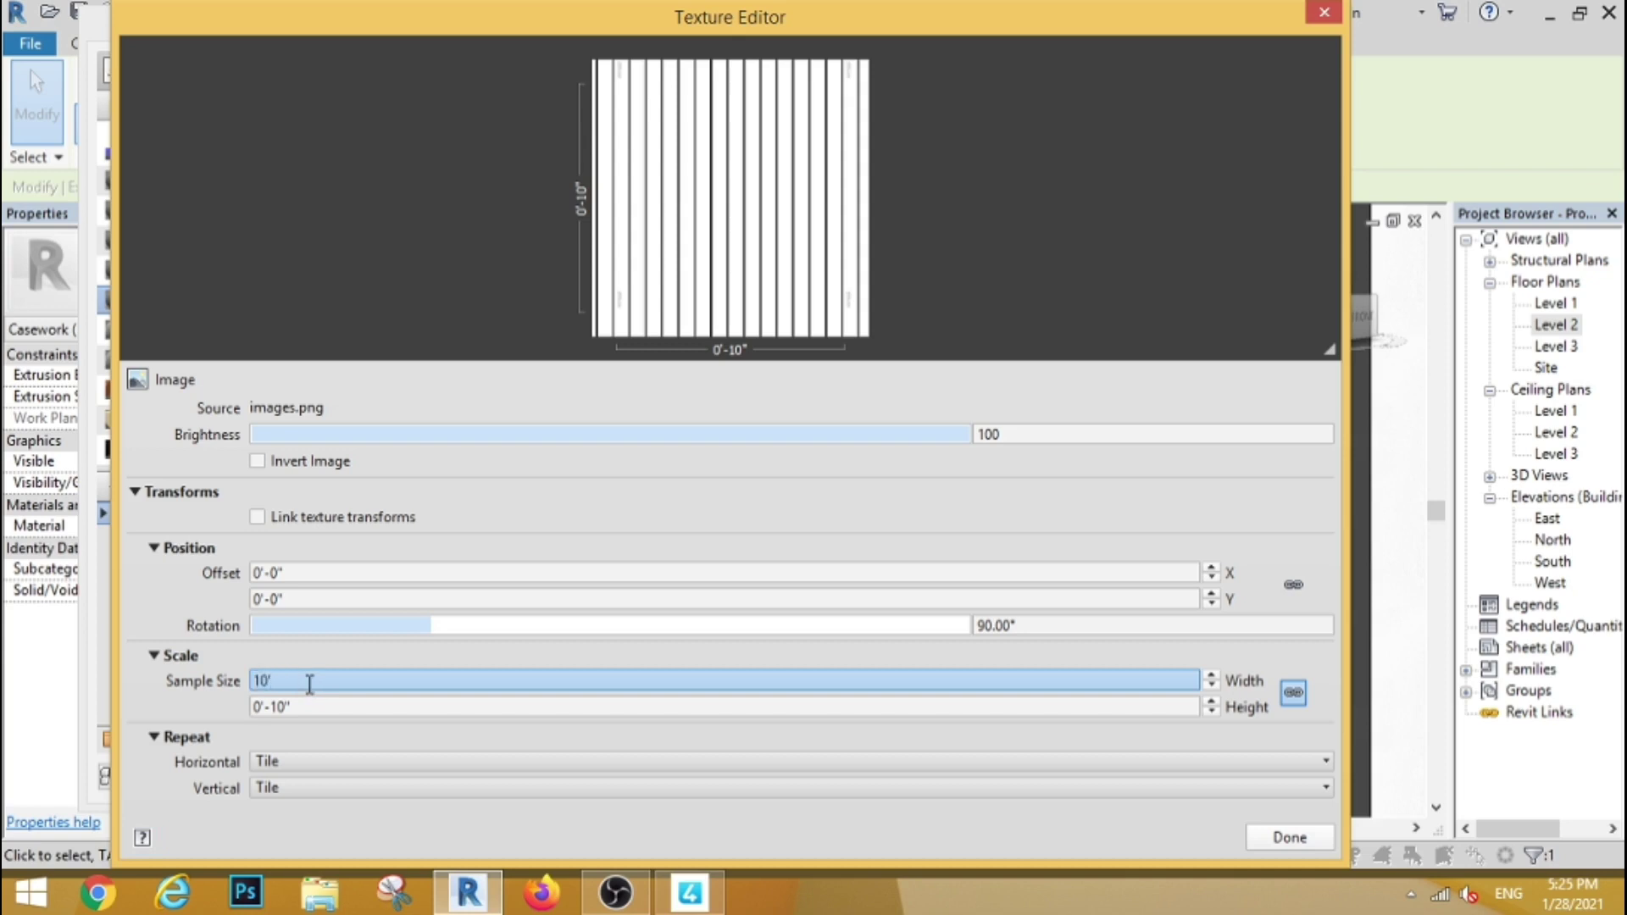
left_click(132, 681)
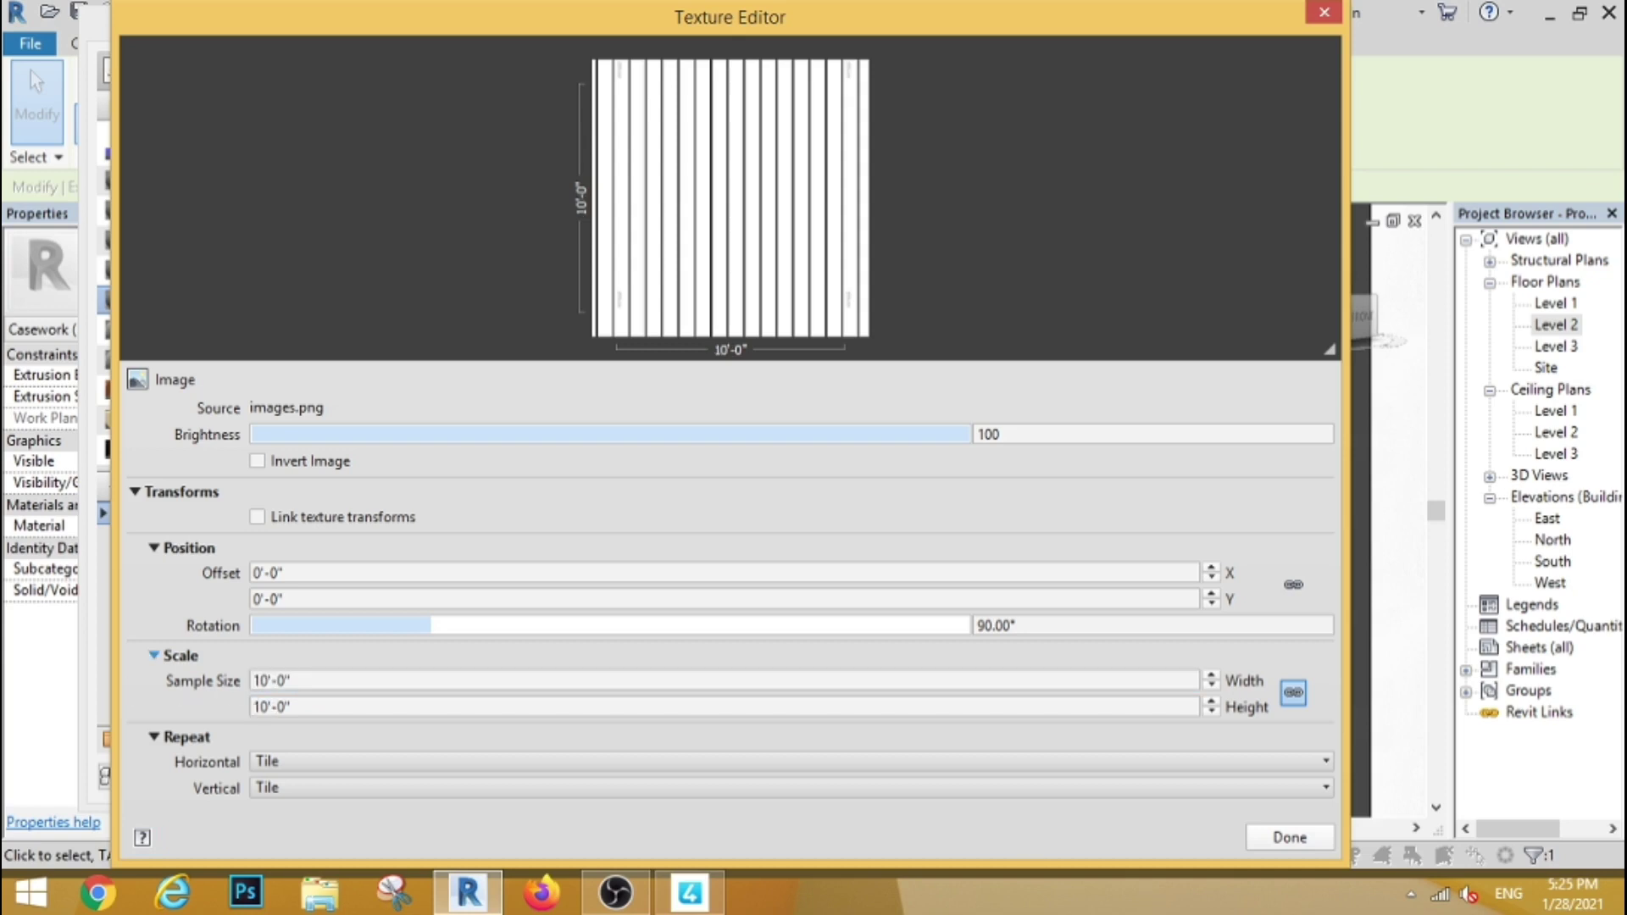
left_click(1278, 839)
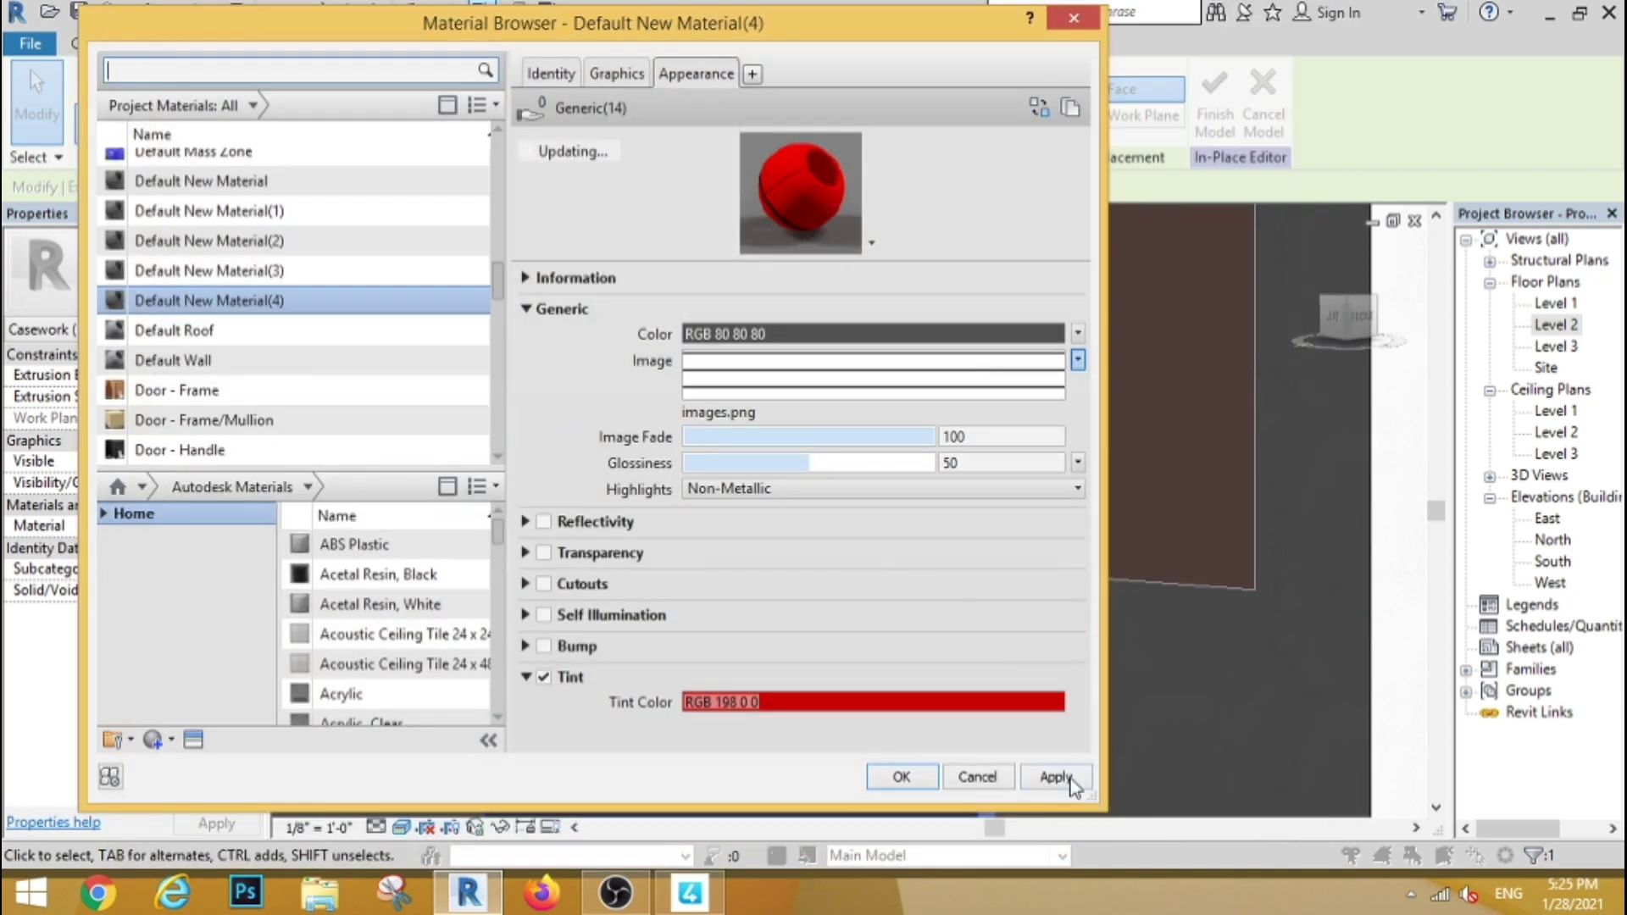
left_click(953, 777)
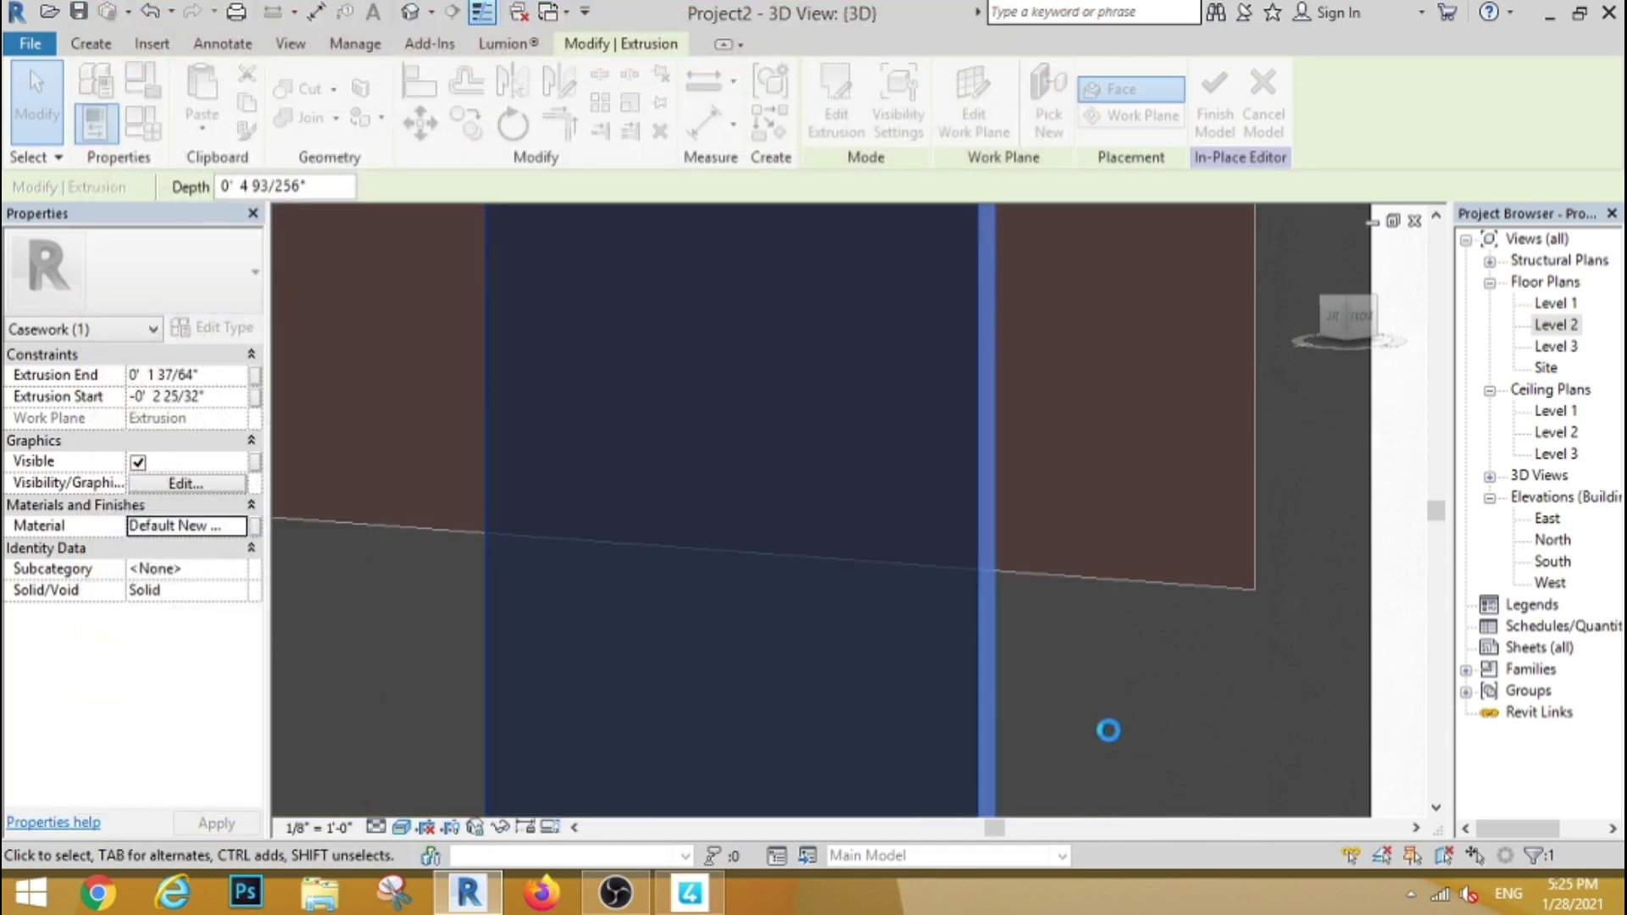
Step: Deselect the panel and orbit the model to check the building's front corner and left side
key("Escape")
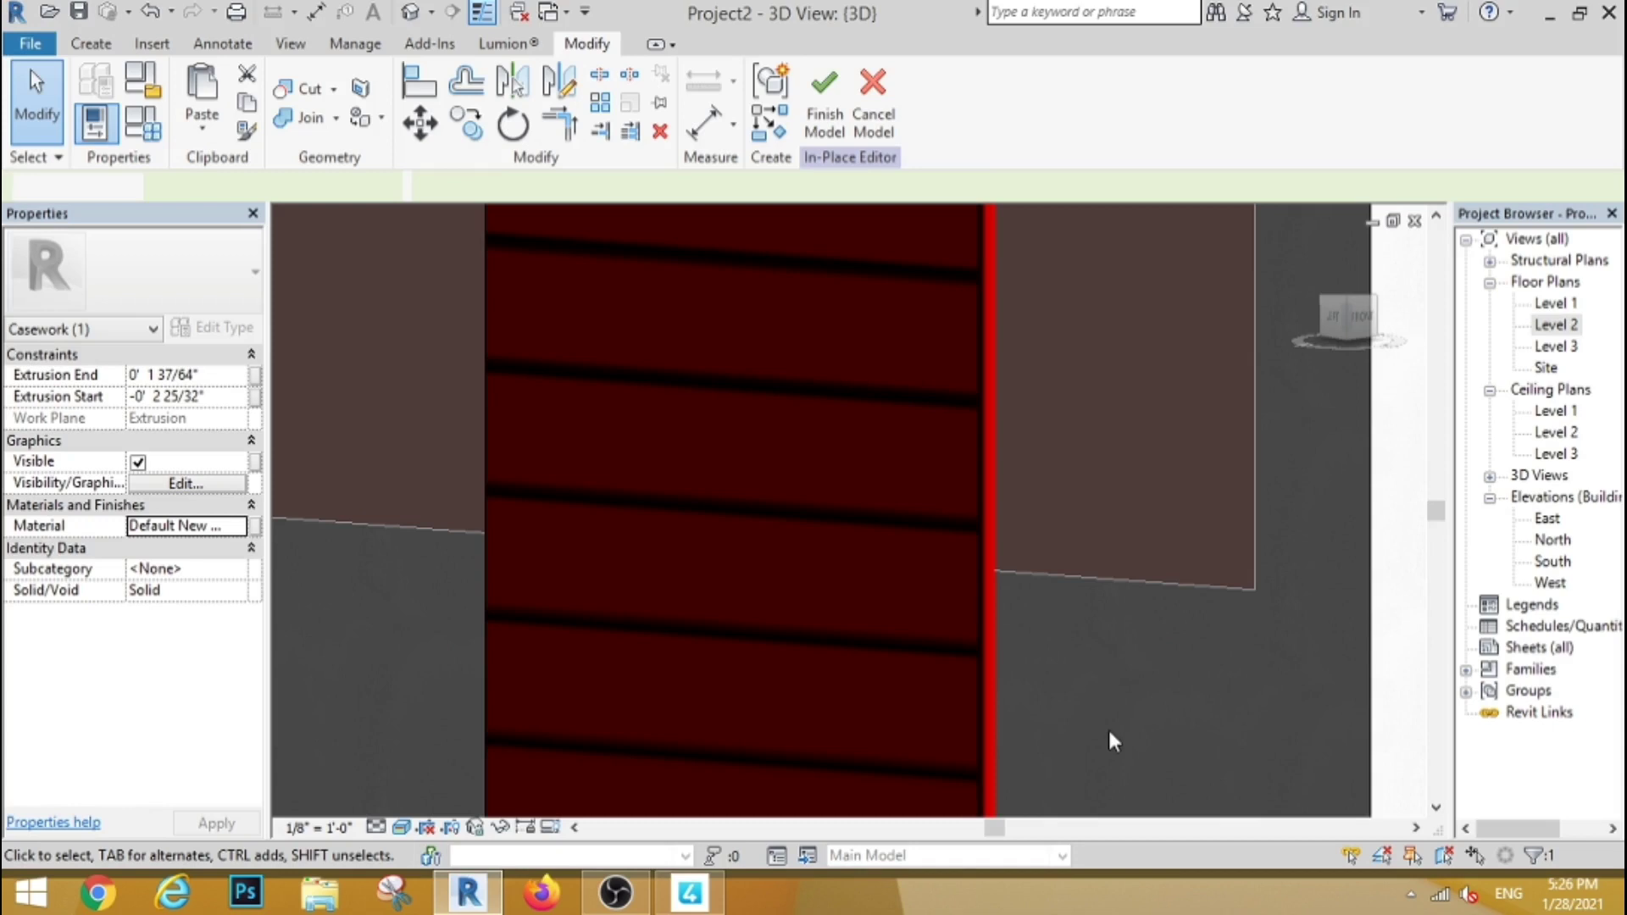
scroll(1110, 741, "down", 6)
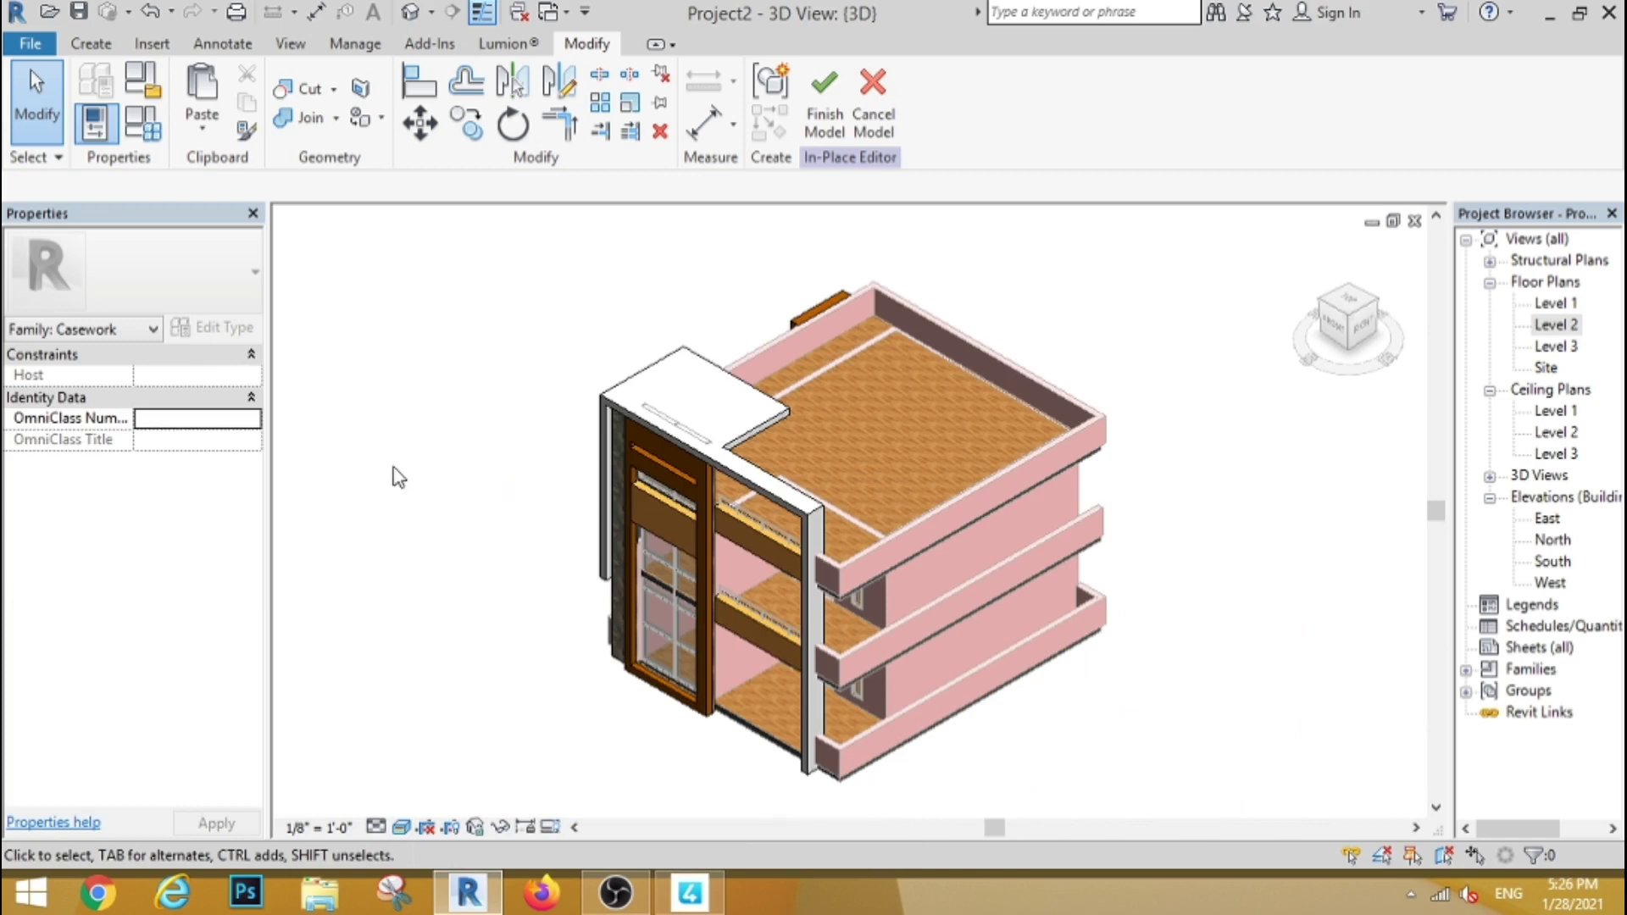
mouse_move(396, 476)
middle_mouse_down("shift")
mouse_move(726, 388)
mouse_move(660, 354)
middle_mouse_up("shift")
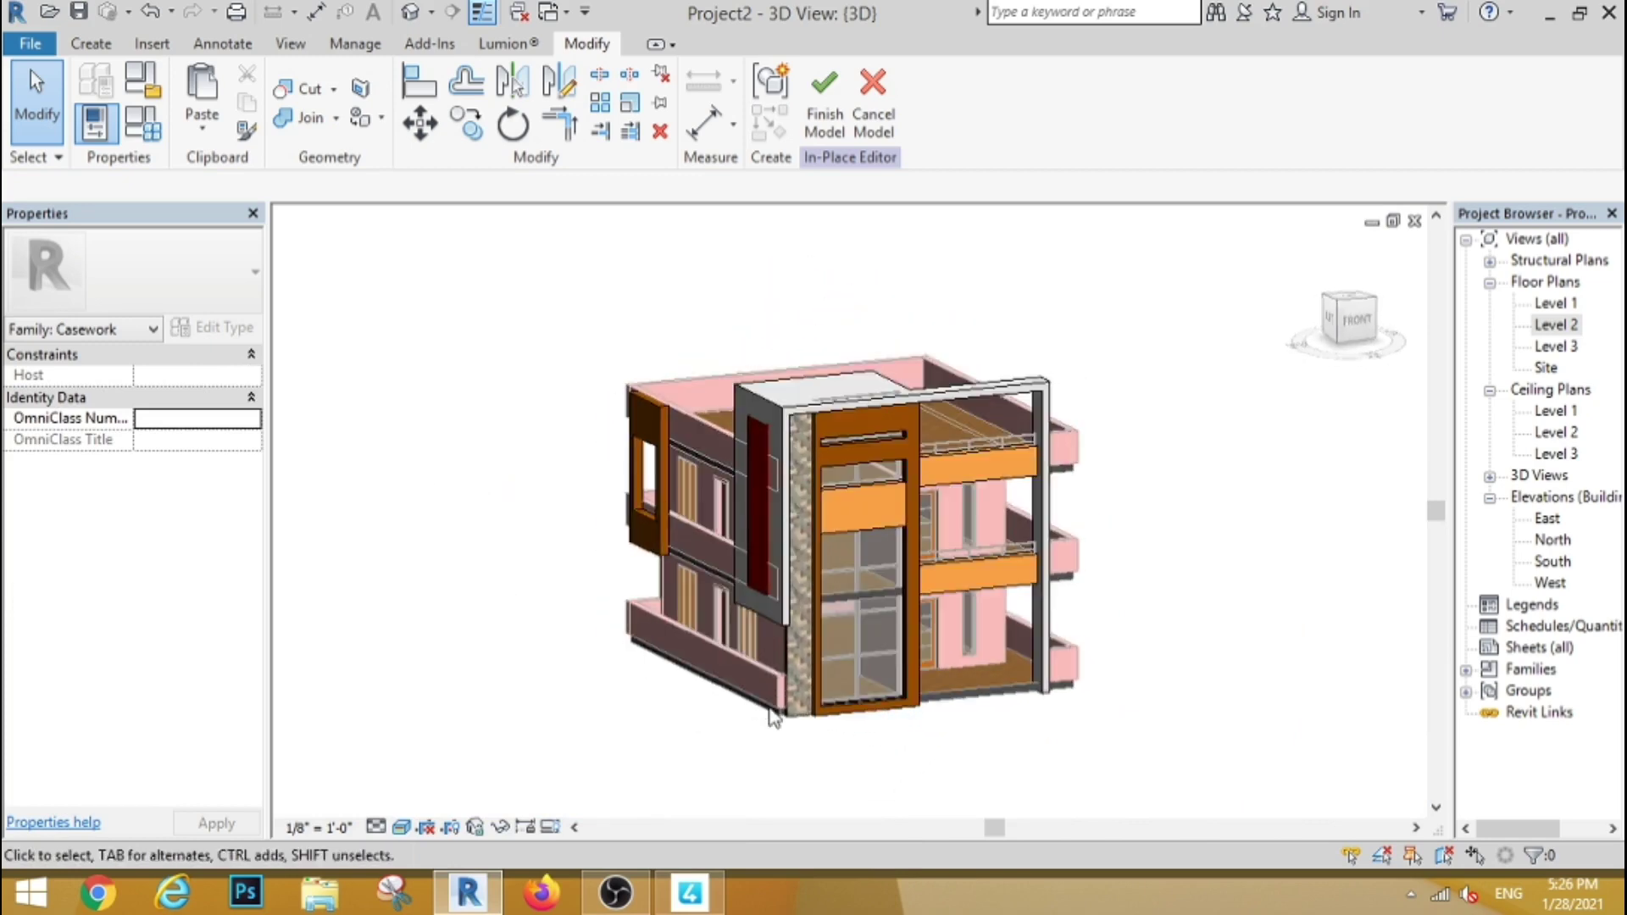
scroll(771, 715, "up", 3)
scroll(901, 708, "down", 3)
mouse_move(901, 708)
middle_mouse_down("shift")
mouse_move(990, 691)
mouse_move(908, 712)
mouse_move(962, 704)
mouse_move(913, 343)
middle_mouse_up("shift")
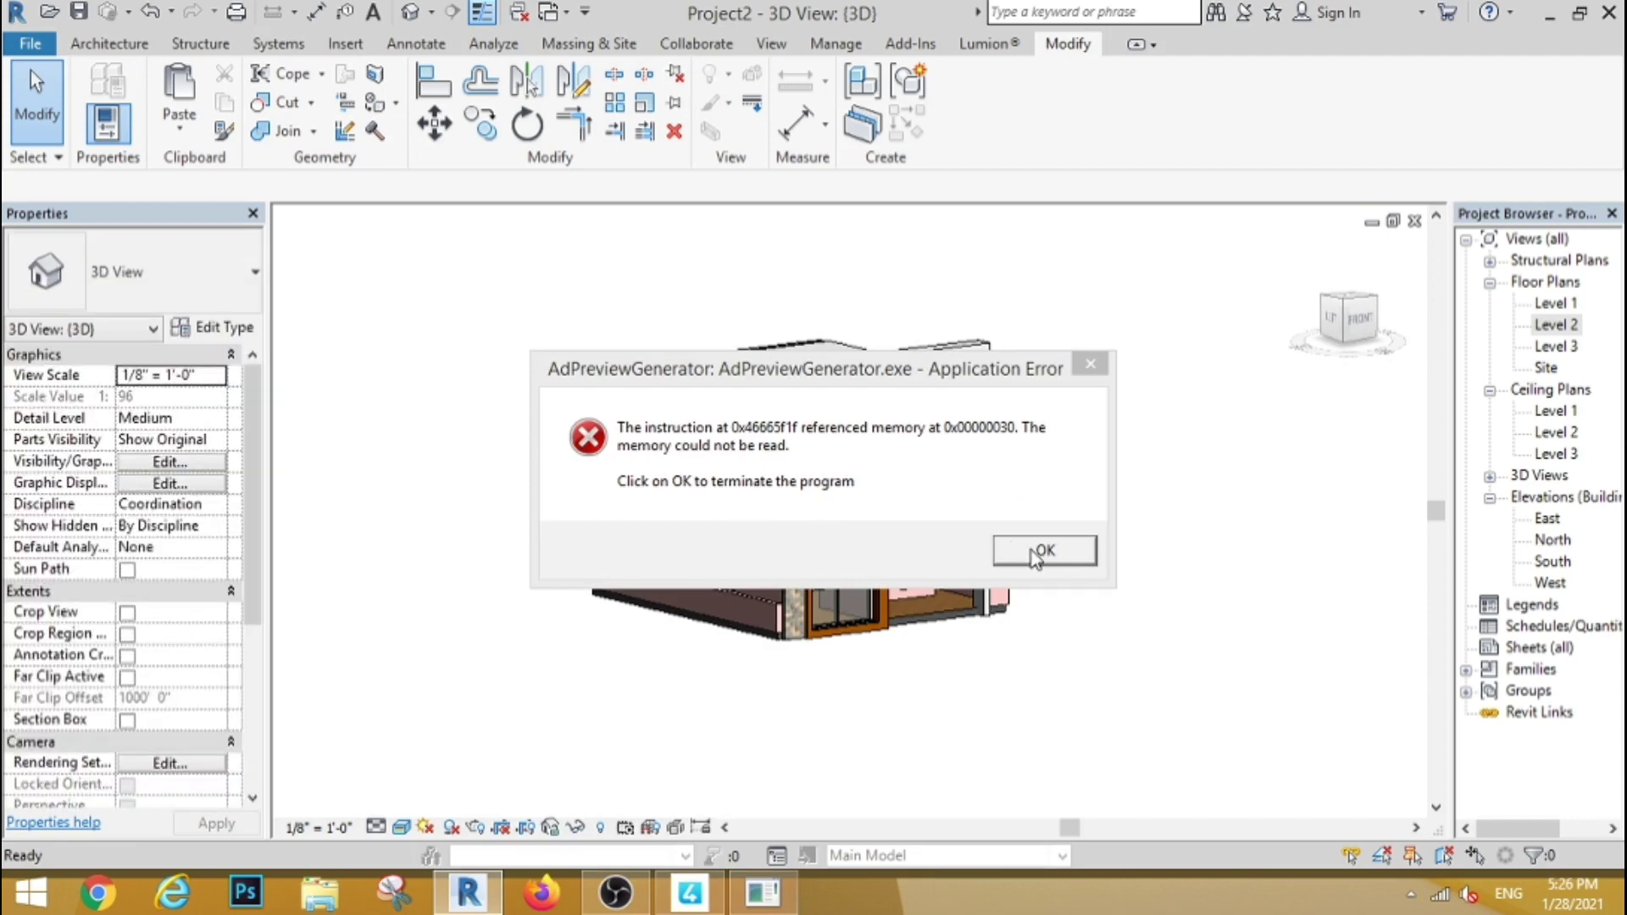
Step: Dismiss the preview generator error and open the Site floor plan
left_click(1088, 365)
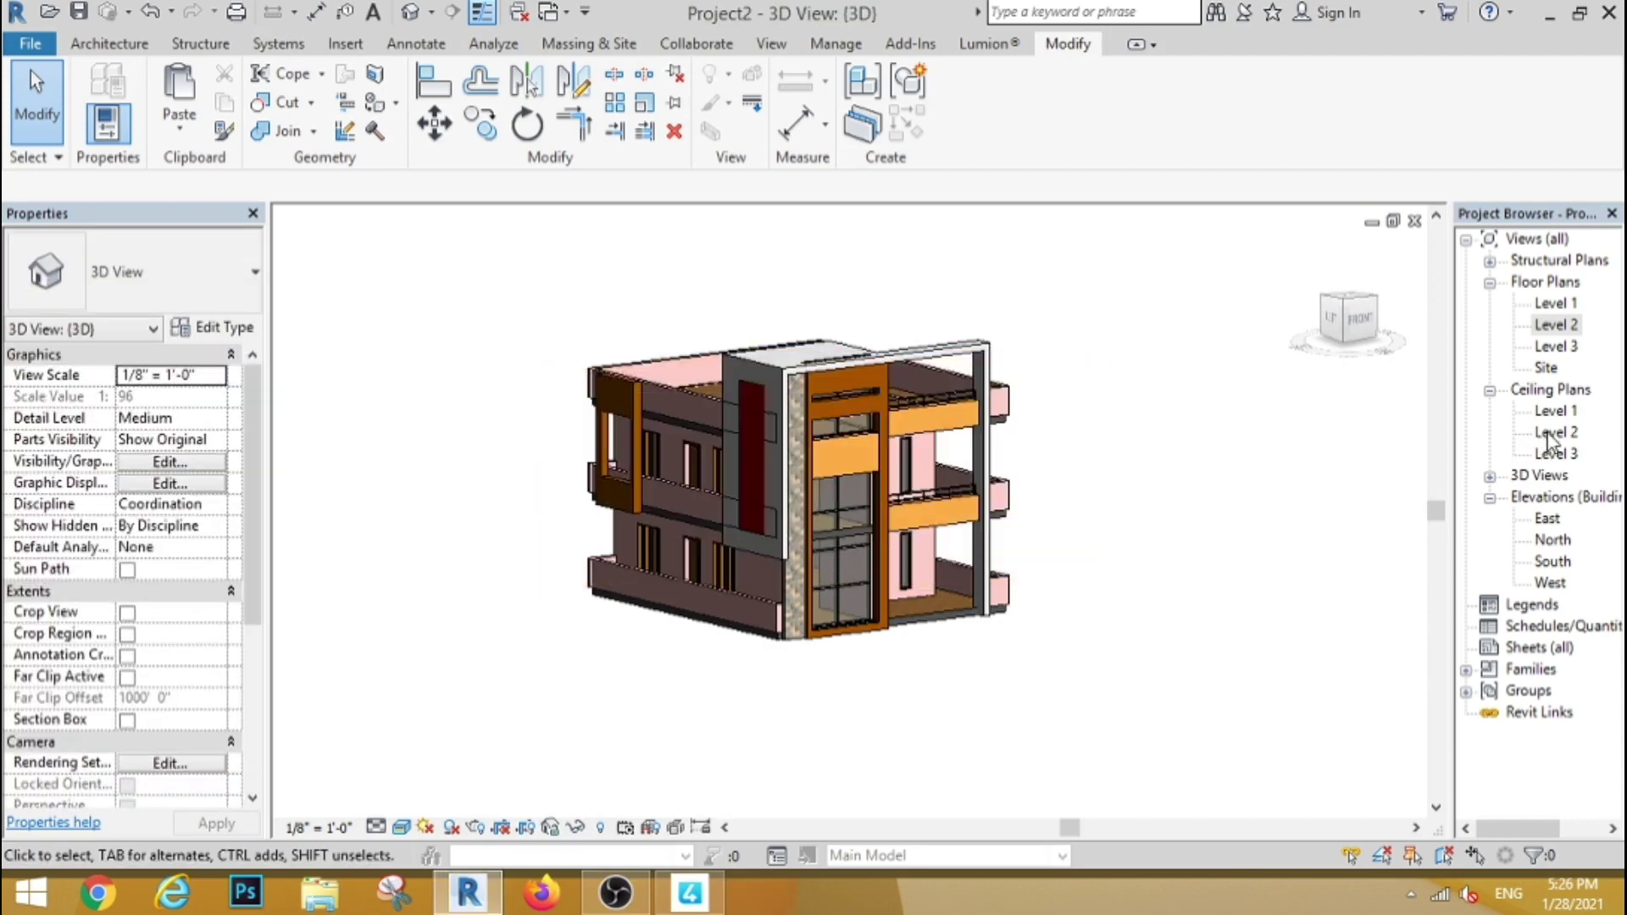
double_click(1551, 305)
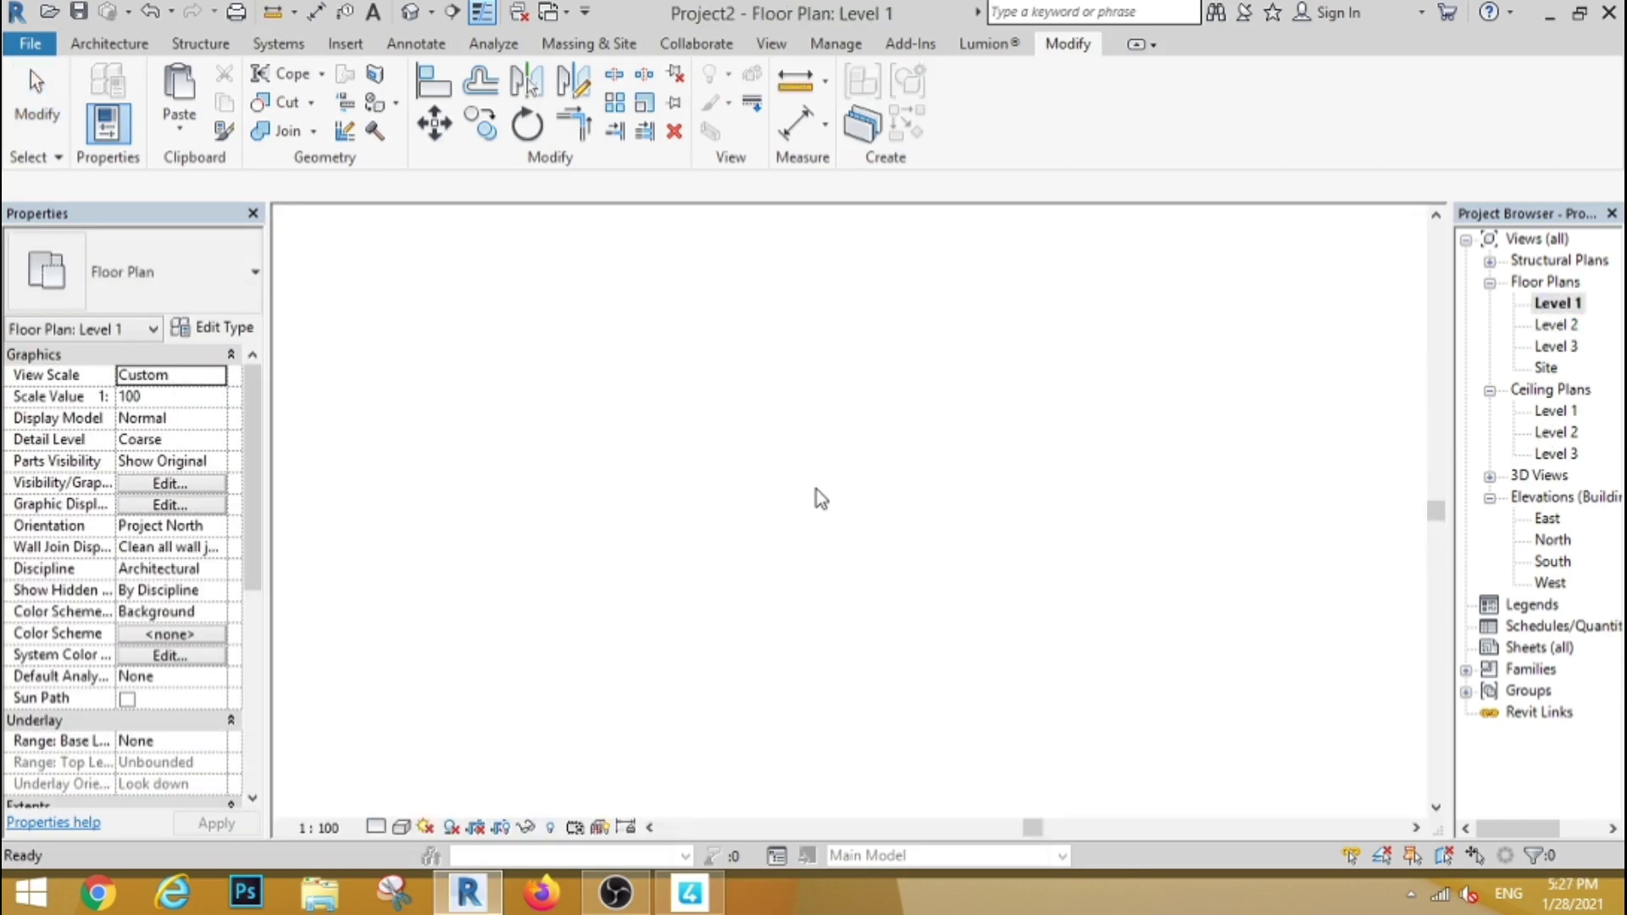
left_click(1547, 367)
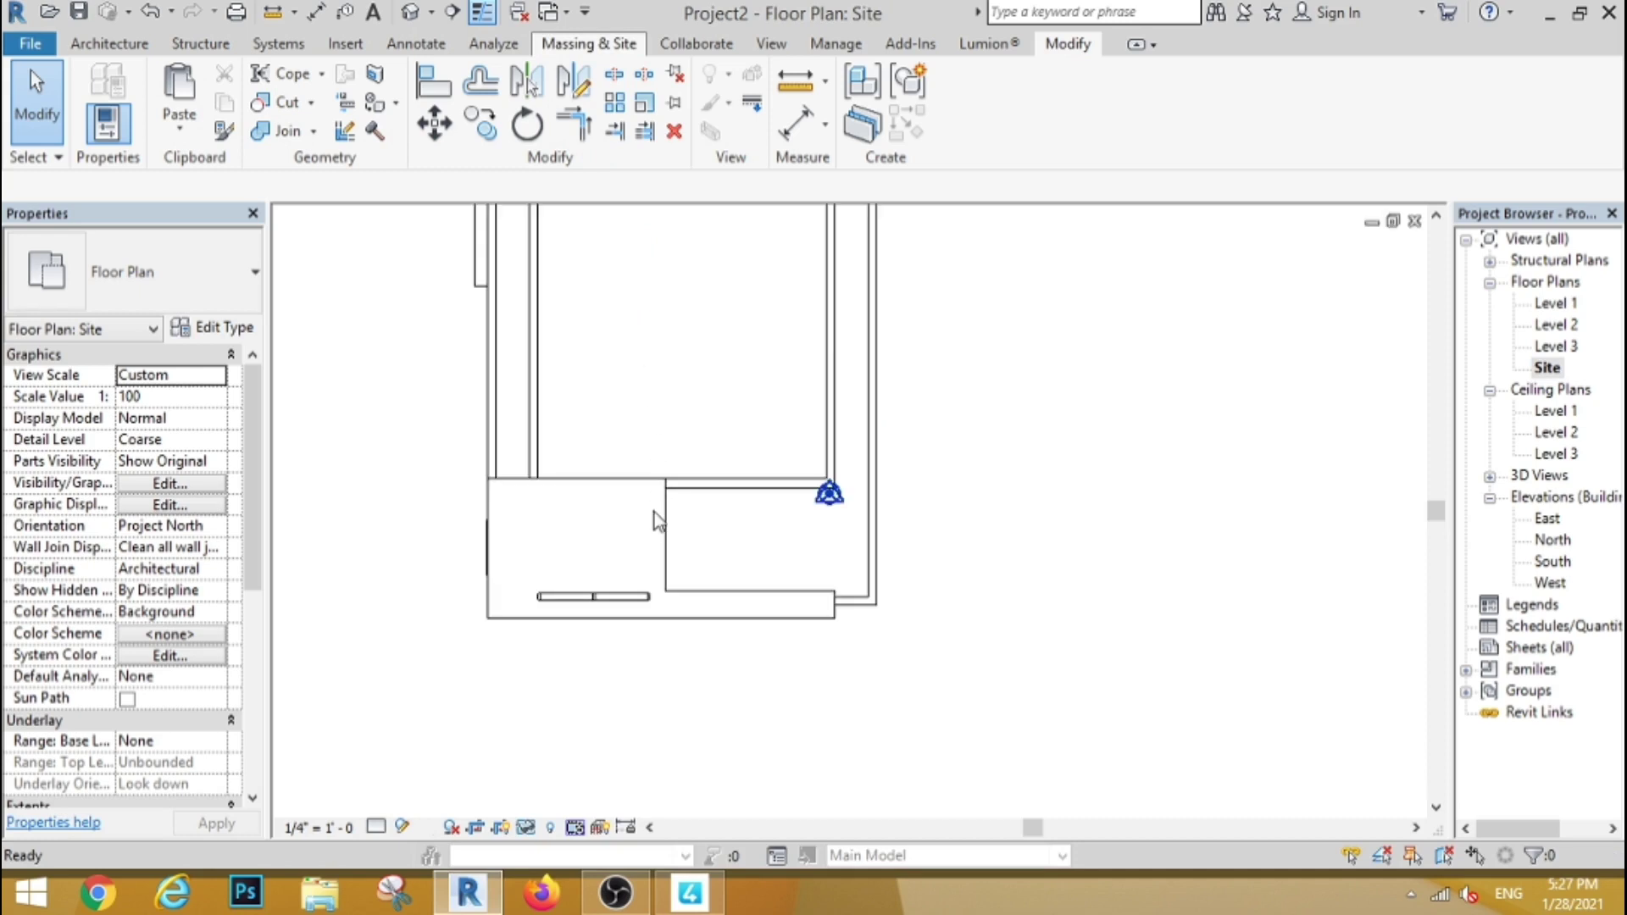
scroll(664, 530, "down", 2)
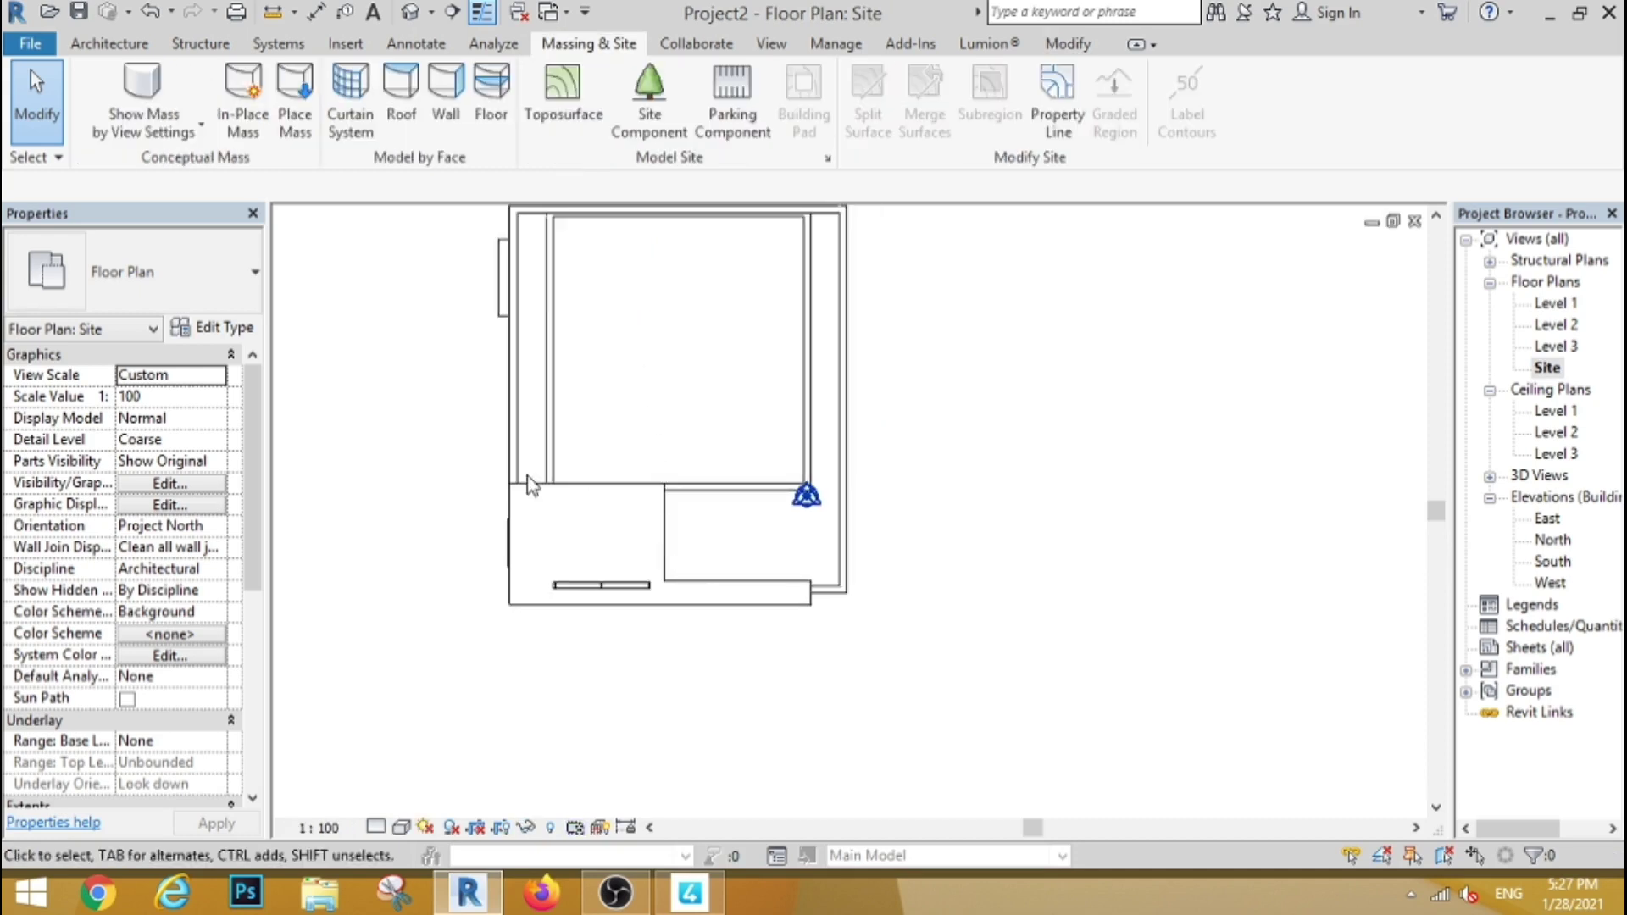
scroll(532, 484, "down", 2)
Step: Create a toposurface from seven boundary points placed around the house
left_click(564, 98)
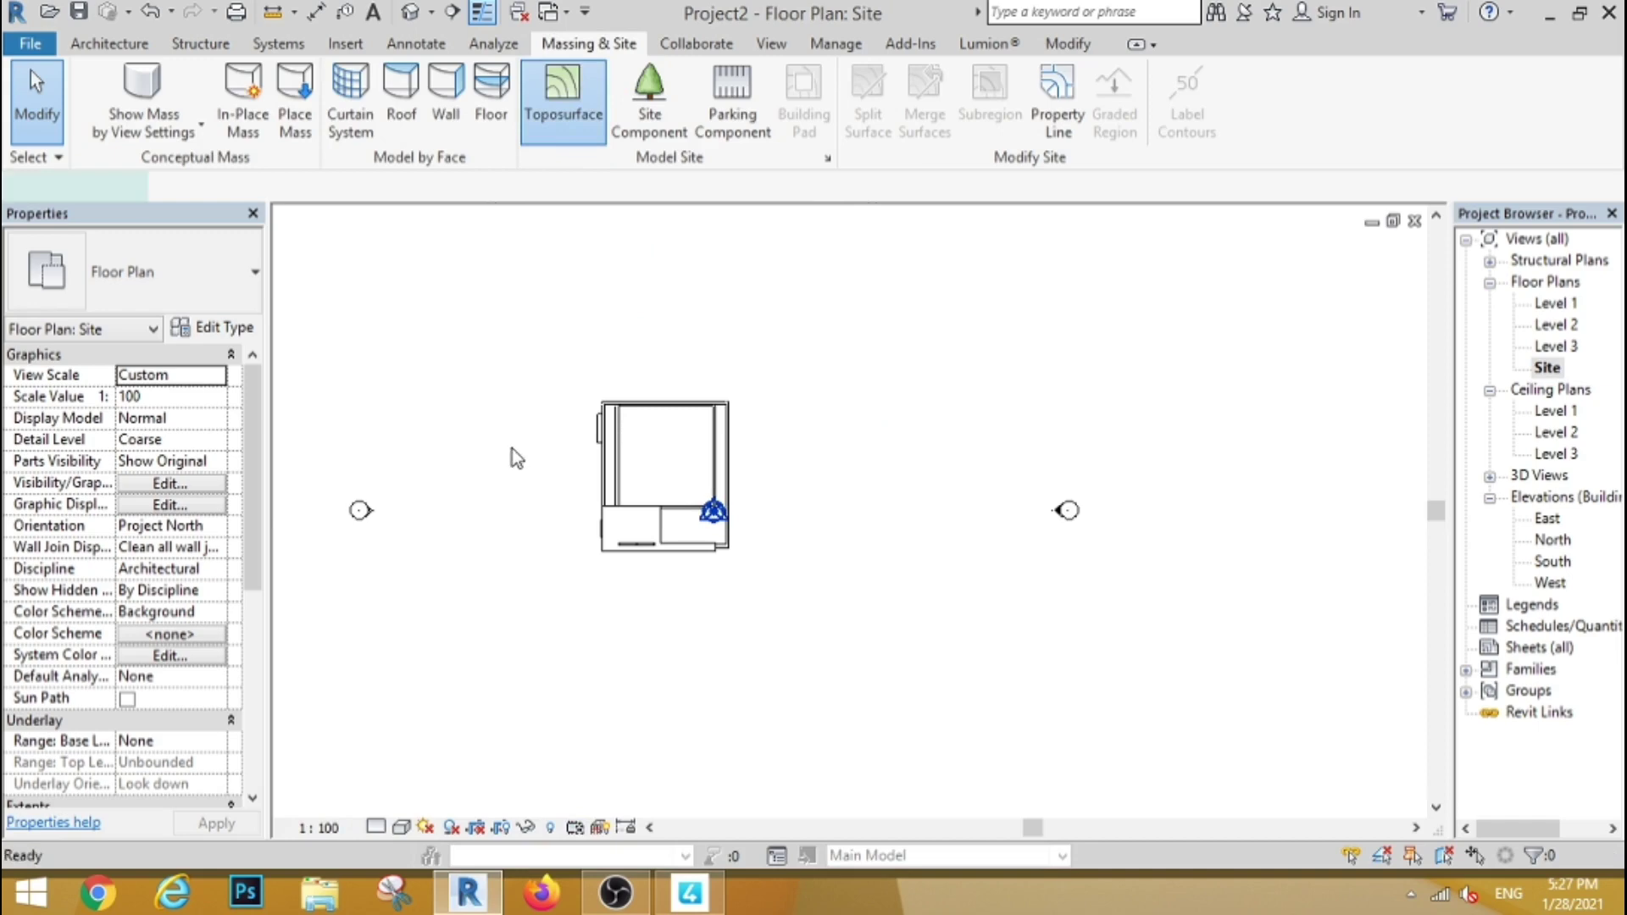
left_click(480, 475)
left_click(576, 336)
left_click(893, 335)
left_click(901, 524)
left_click(866, 717)
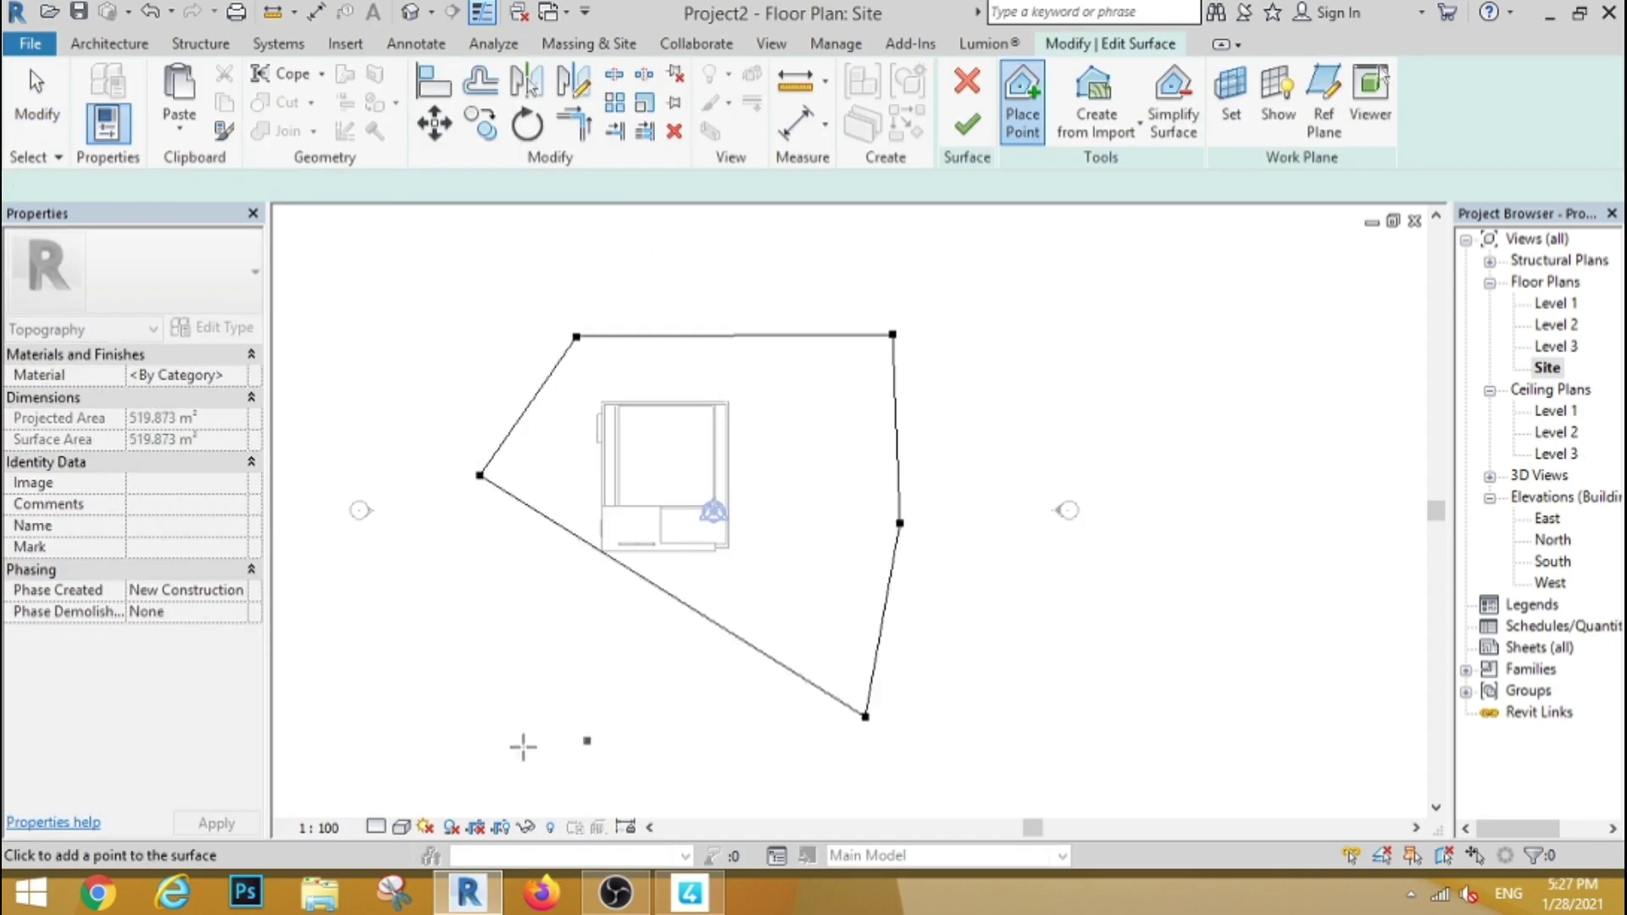
left_click(523, 746)
left_click(391, 691)
key("Escape")
left_click(956, 136)
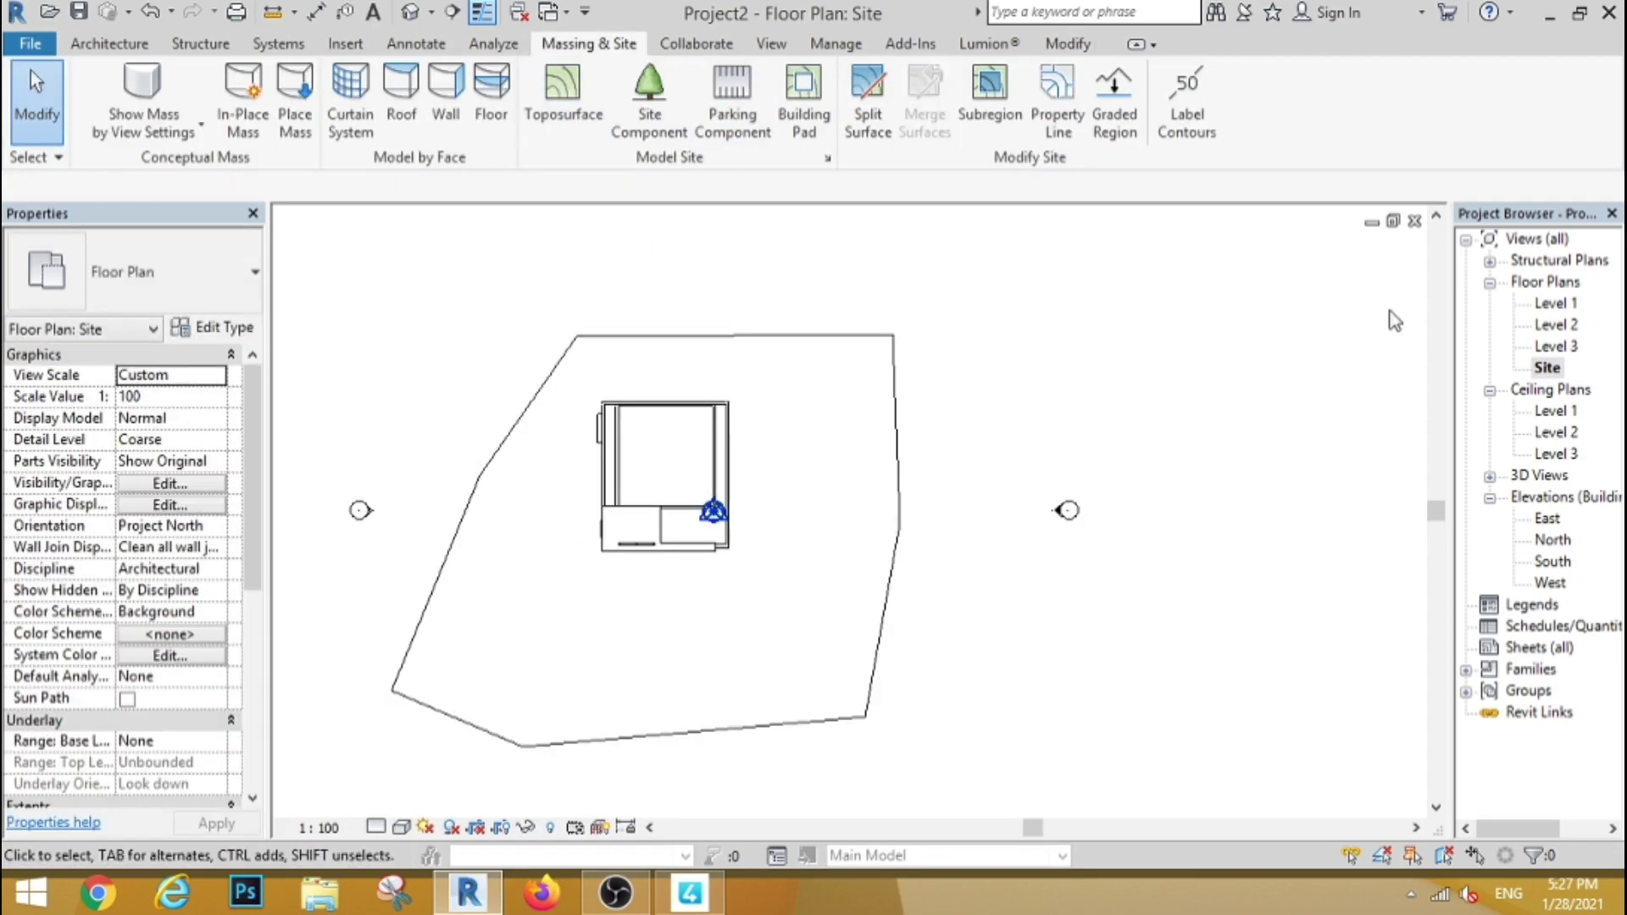
Step: Check the toposurface in the South elevation, cancel a move, and open the Level 1 plan
double_click(1560, 563)
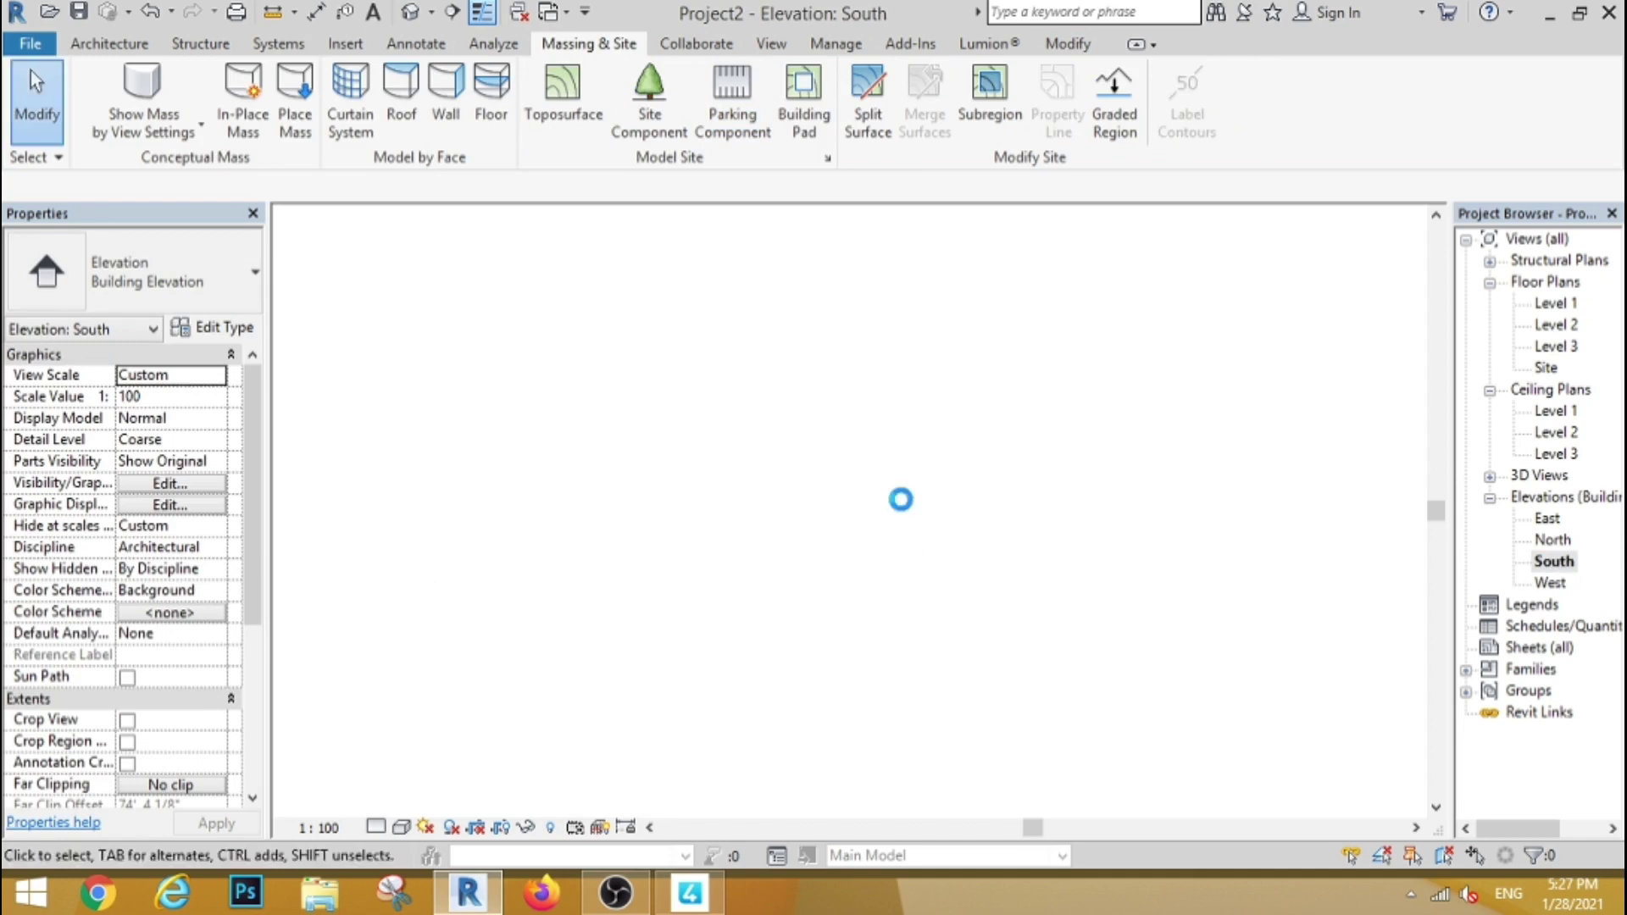
scroll(721, 507, "up", 4)
left_click(720, 481)
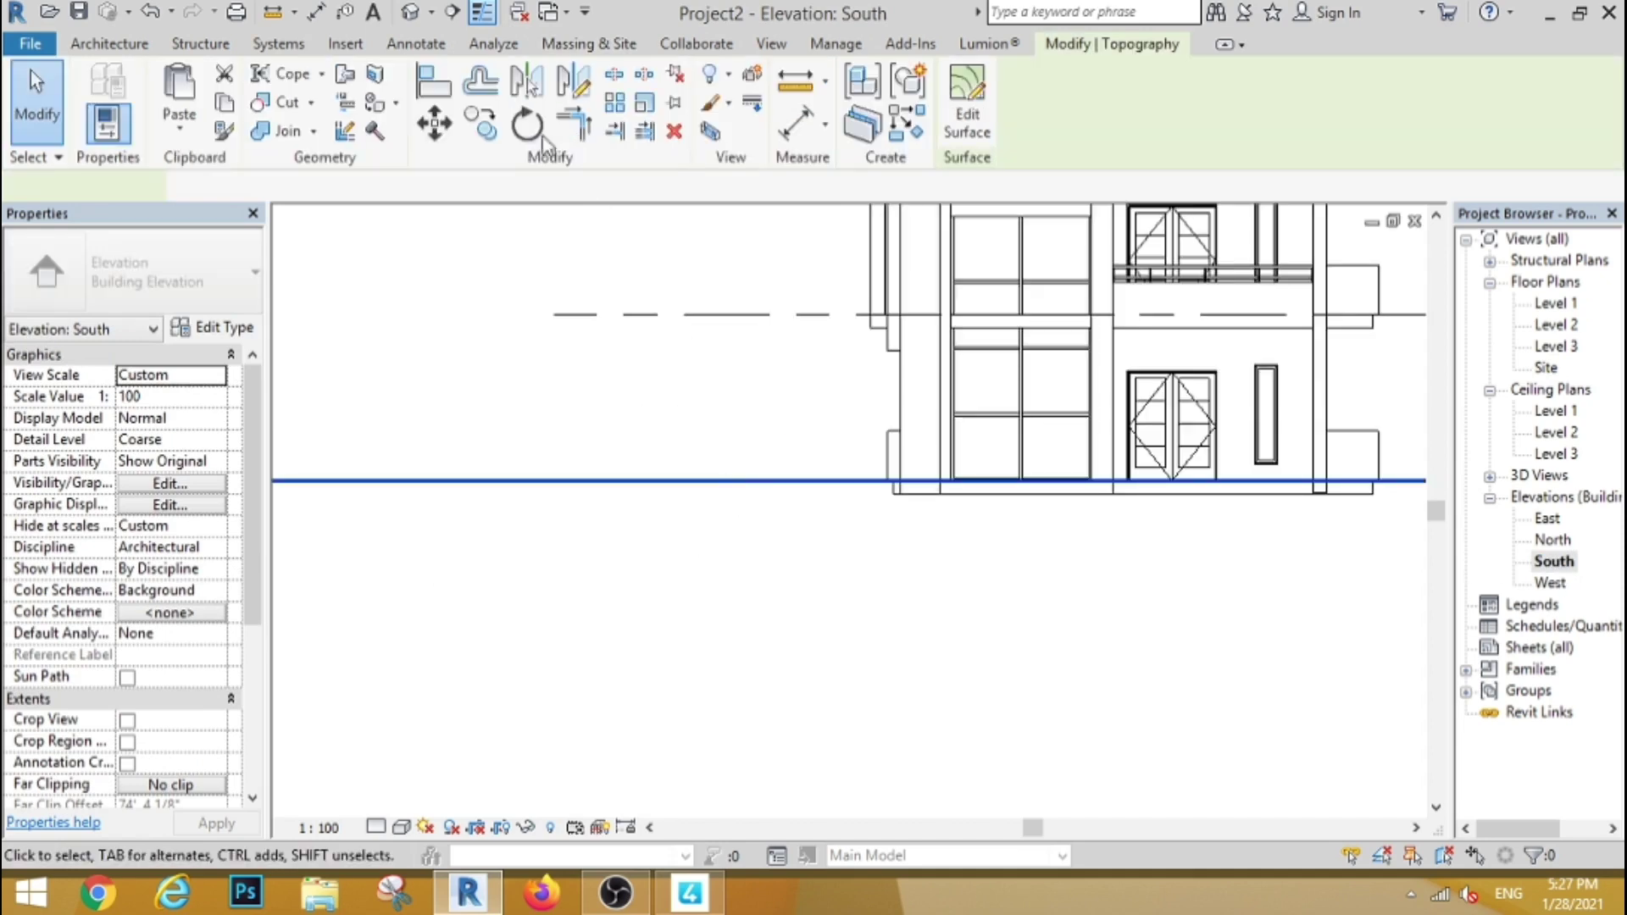
scroll(923, 504, "up", 3)
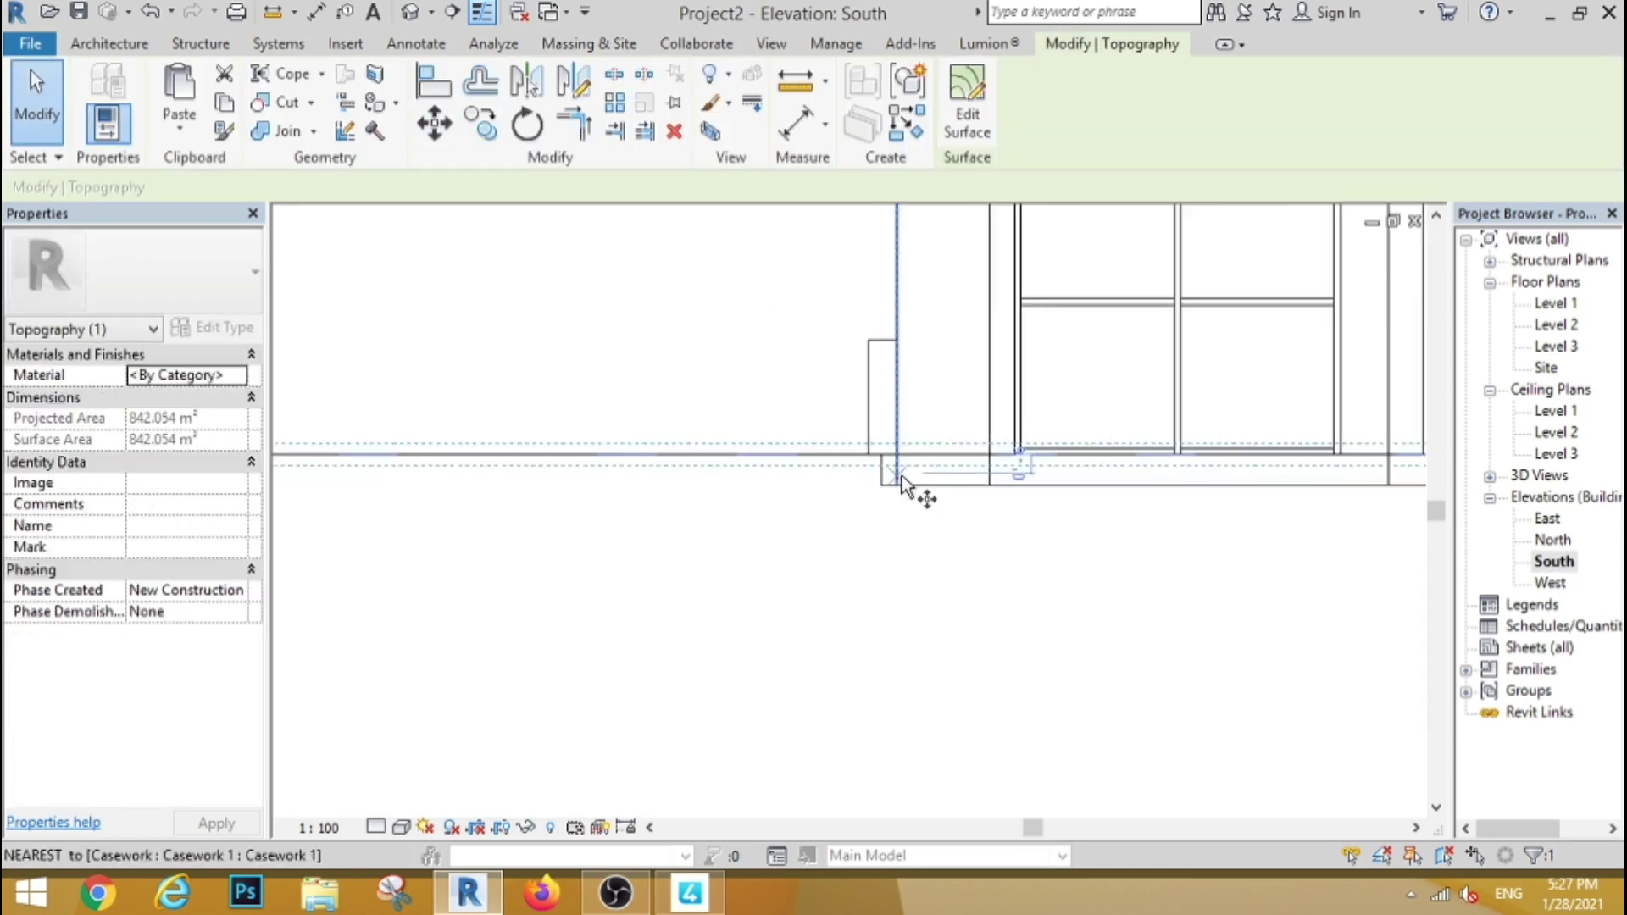
key("m")
key("v")
left_click(892, 485)
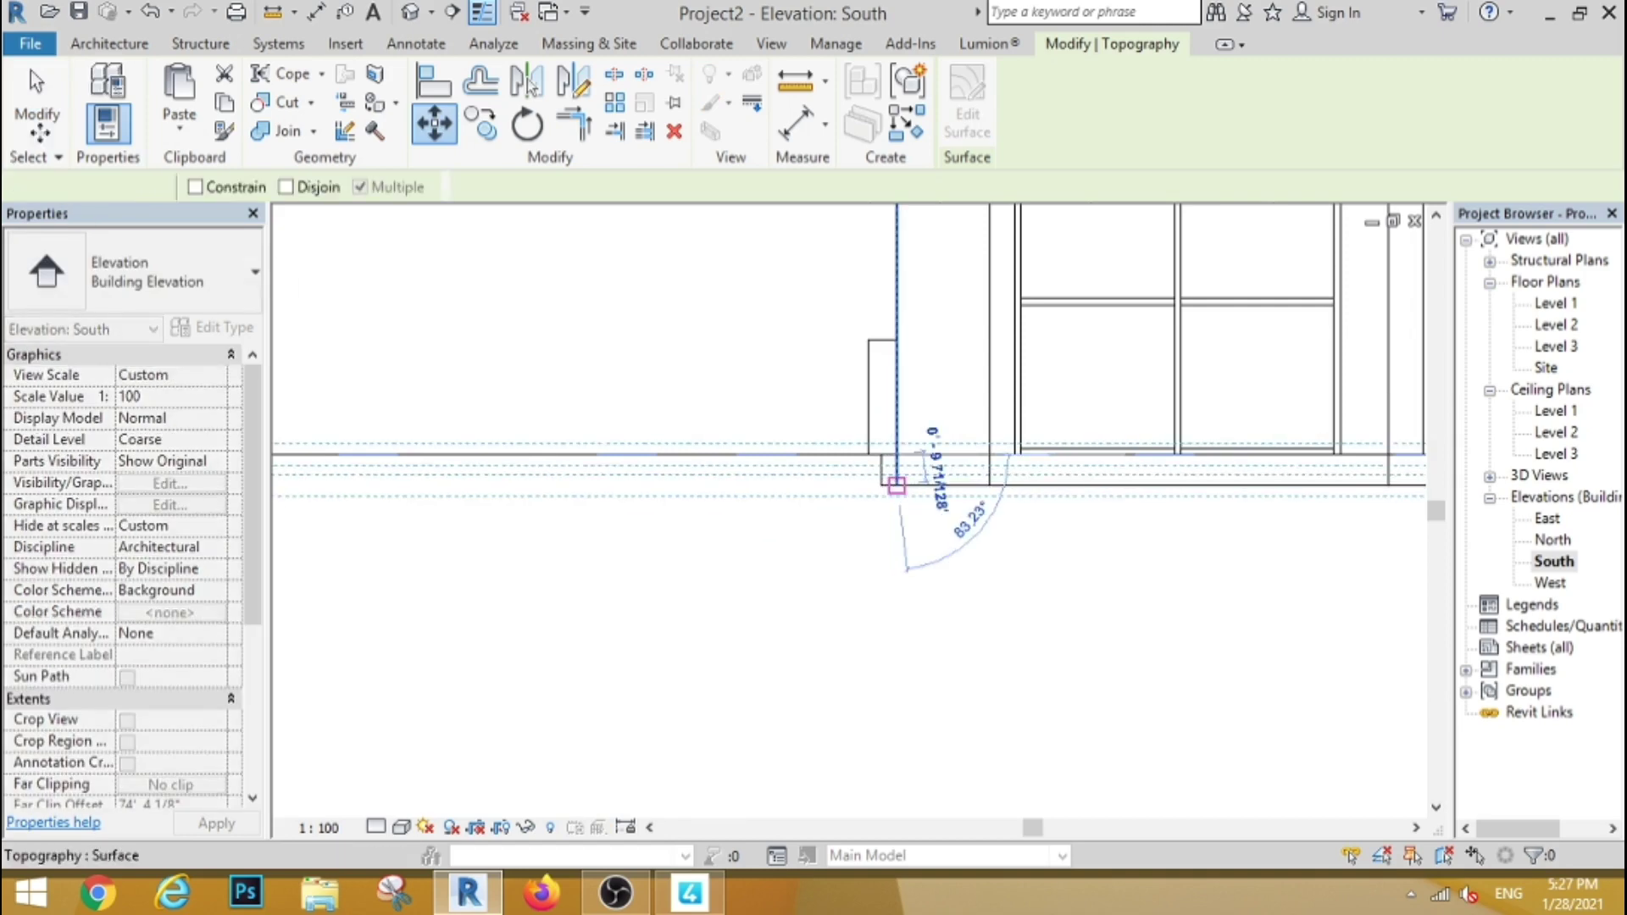
key("Escape")
key("Escape")
left_click(1554, 310)
double_click(1556, 318)
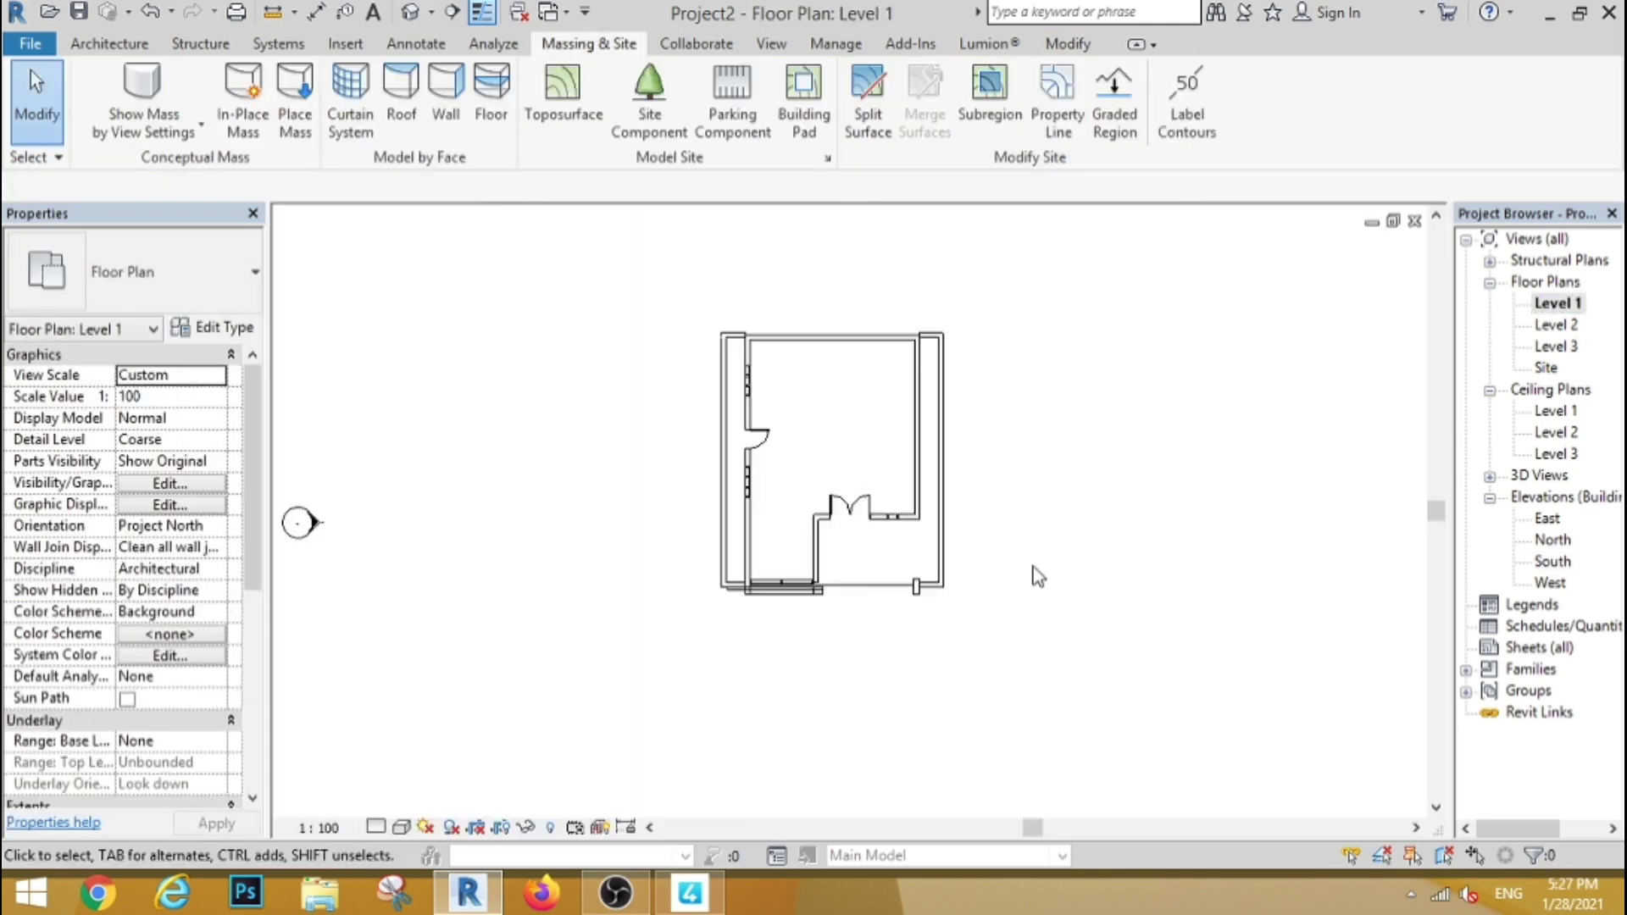
Step: Draw a 4' 0" high rectangular boundary wall around the house
left_click(97, 44)
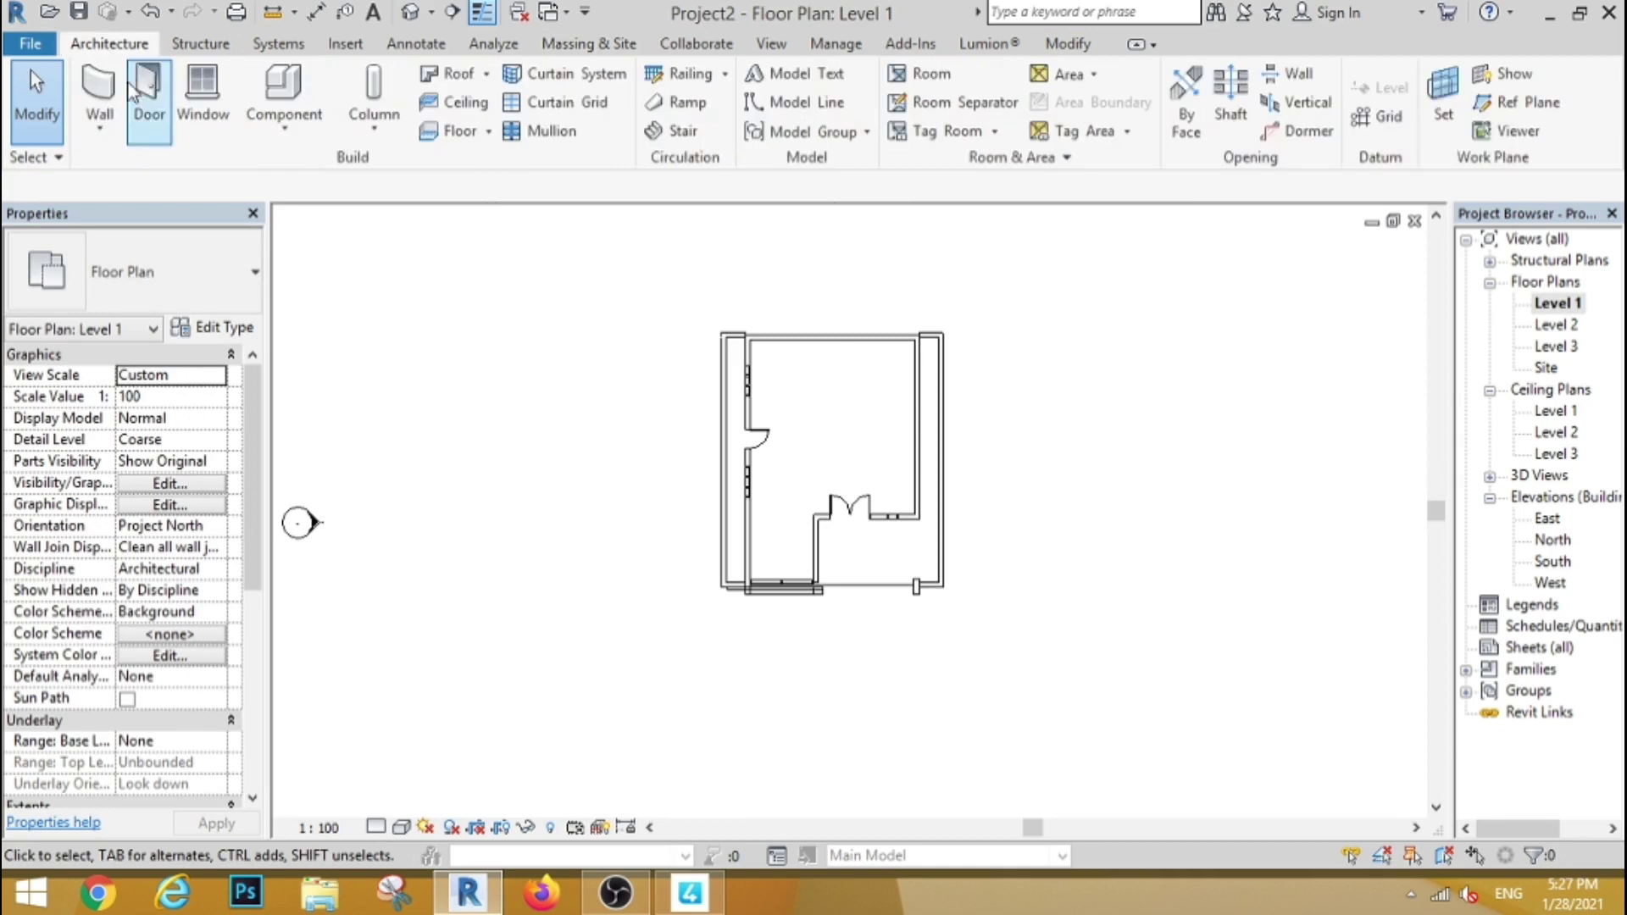
left_click(98, 89)
left_click(174, 503)
type("4")
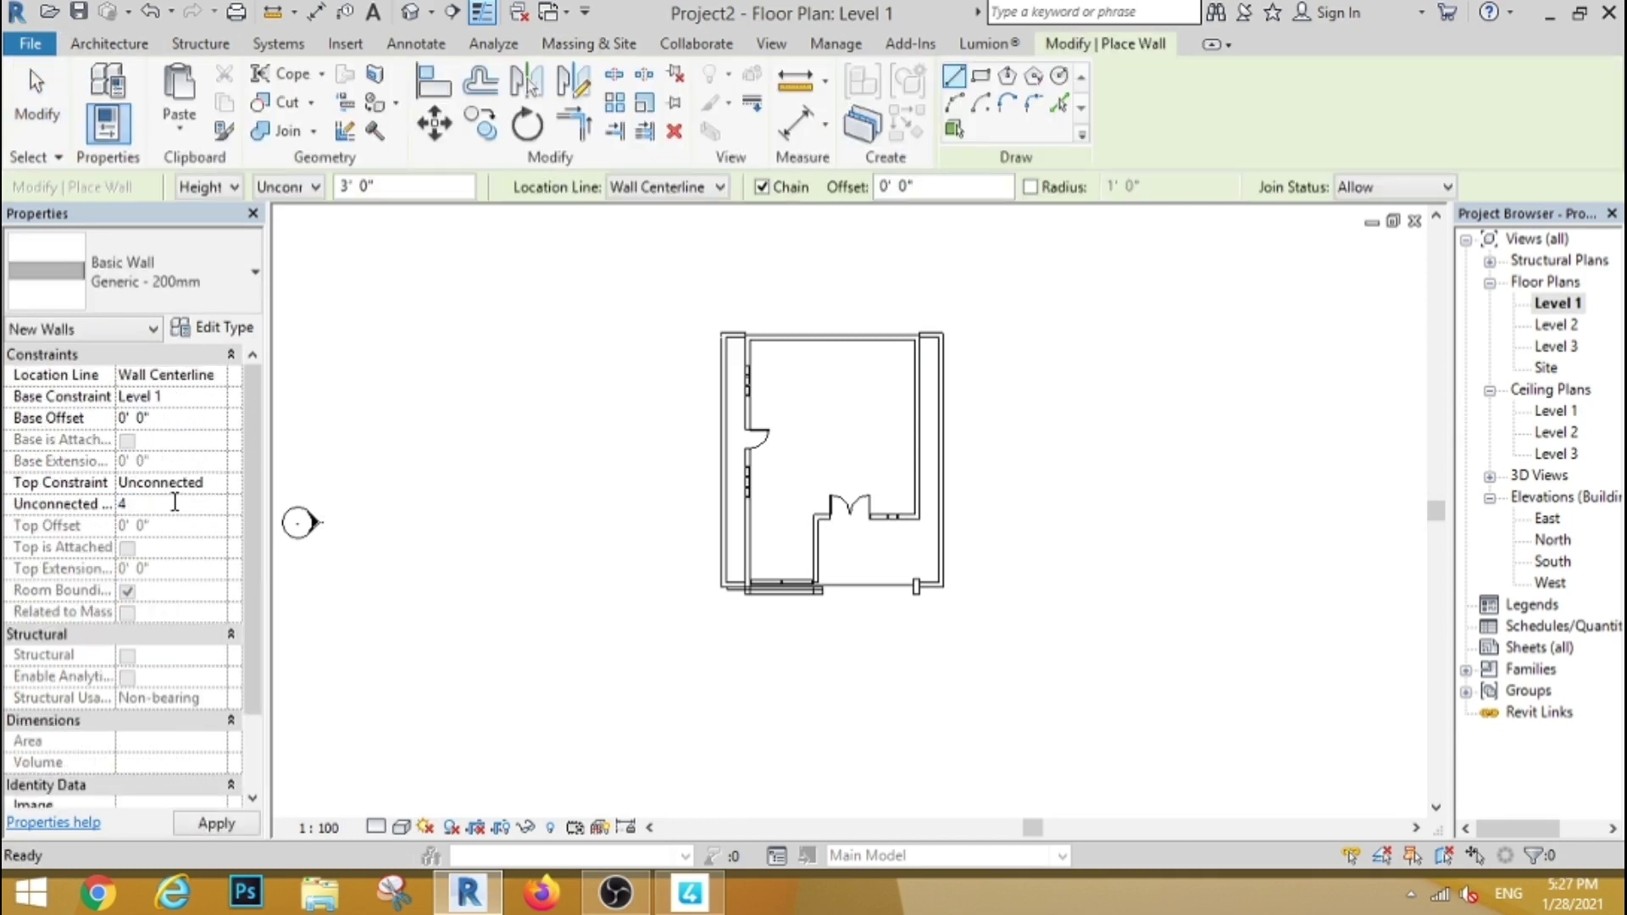
key("Return")
left_click(980, 76)
left_click(1017, 266)
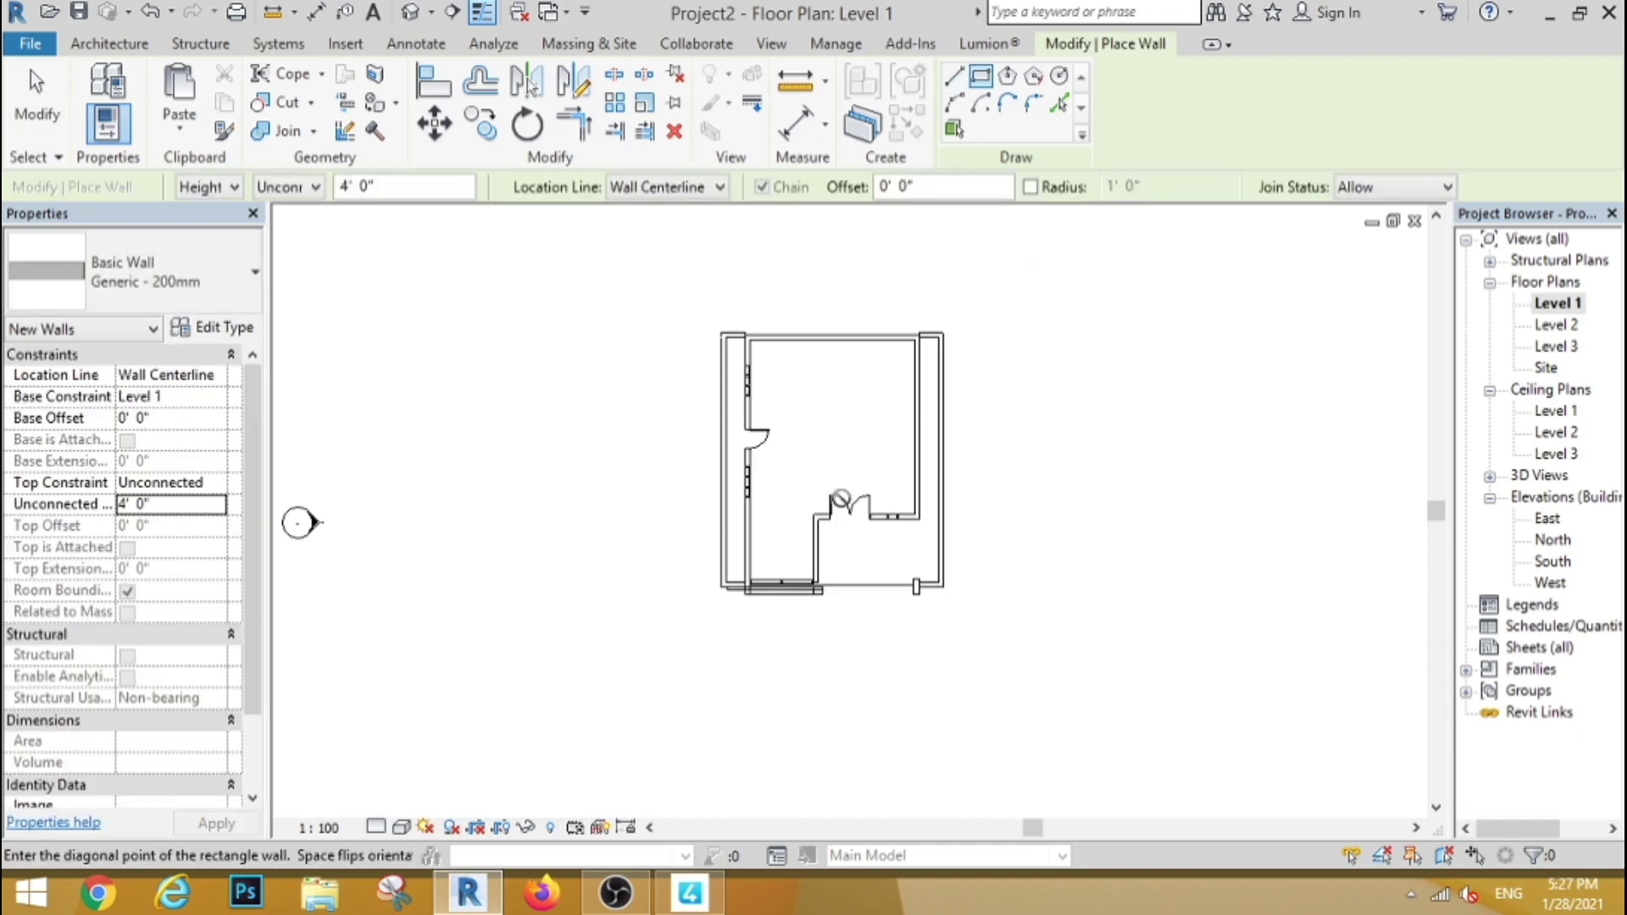
left_click(631, 675)
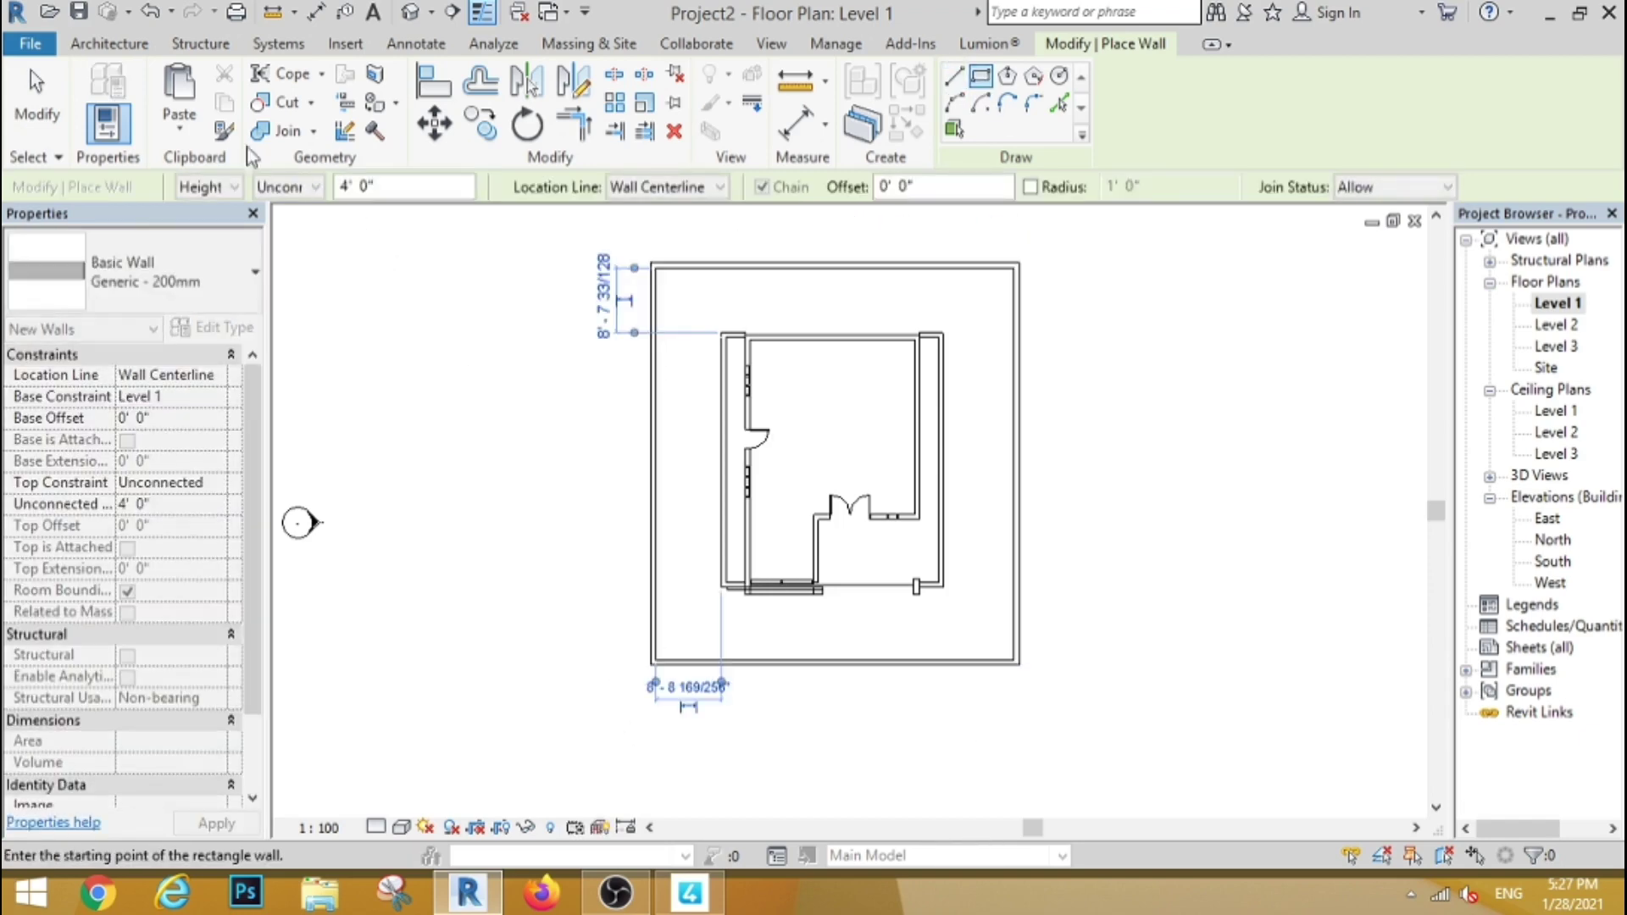
left_click(37, 93)
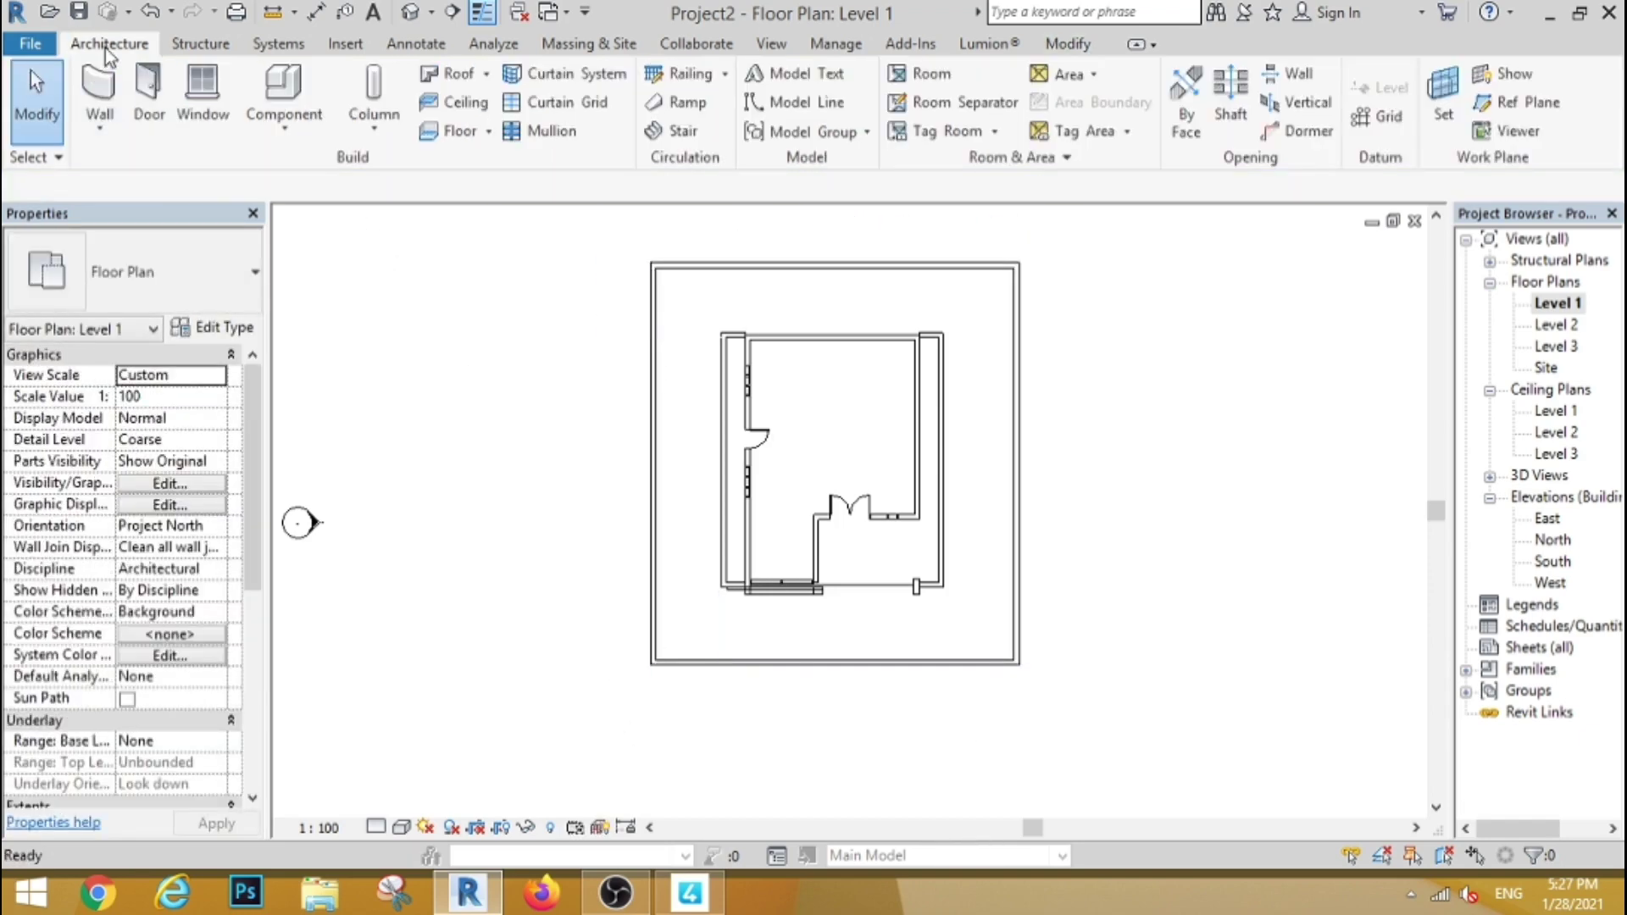
Step: Place ten M_RPC Tree Largetooth Aspen trees around the house
left_click(186, 269)
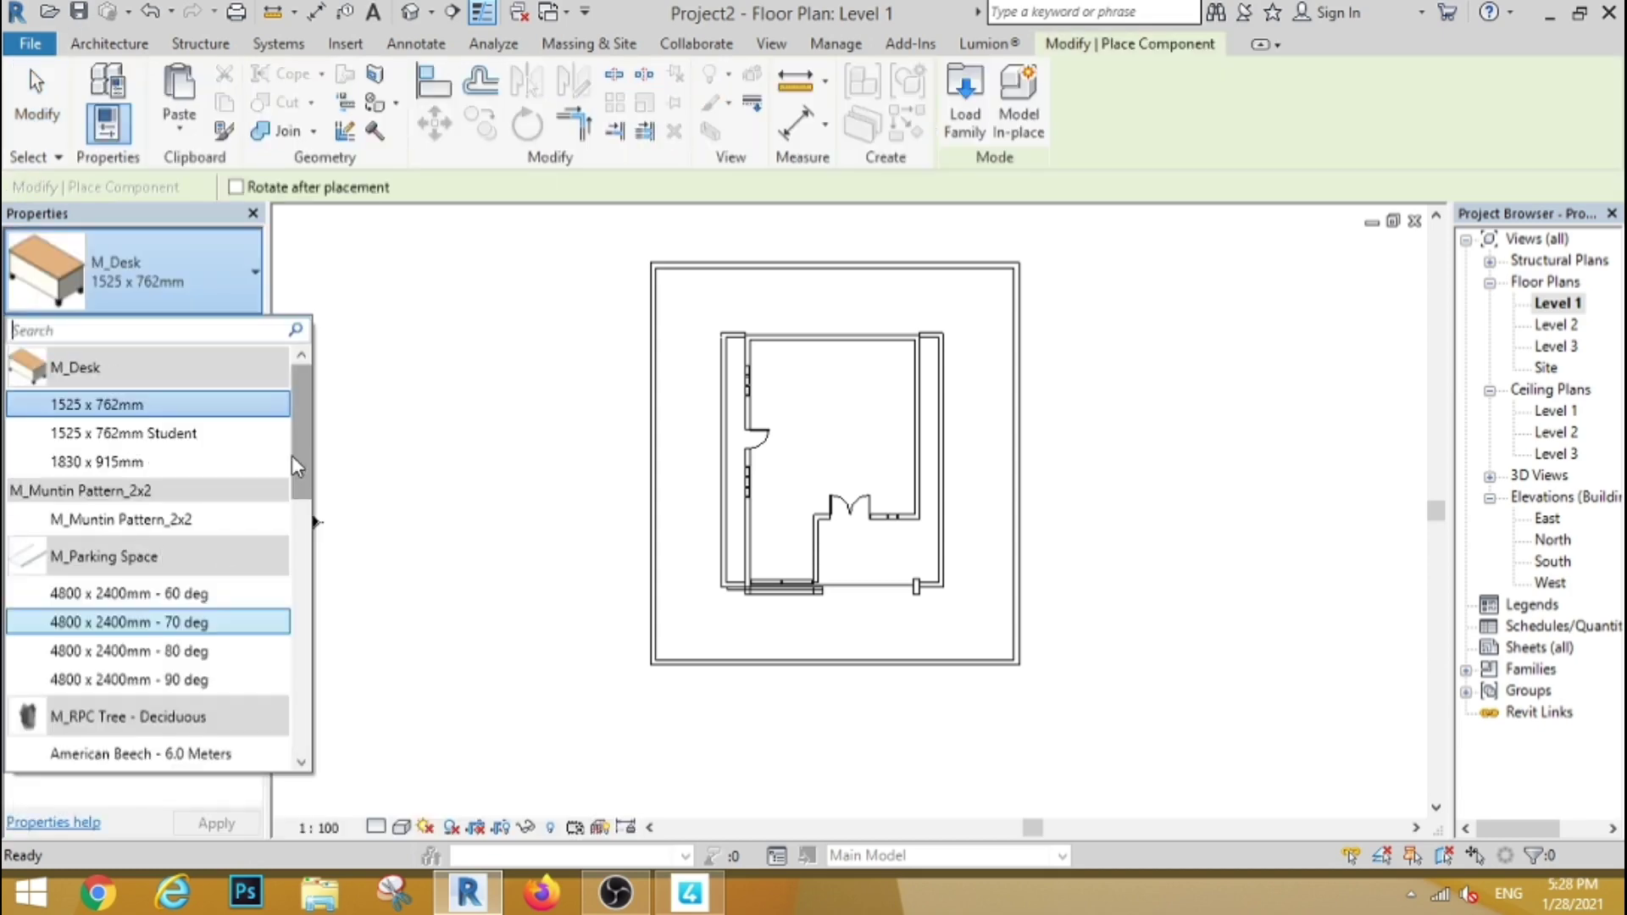
left_click_drag(291, 465, 294, 654)
left_click(152, 522)
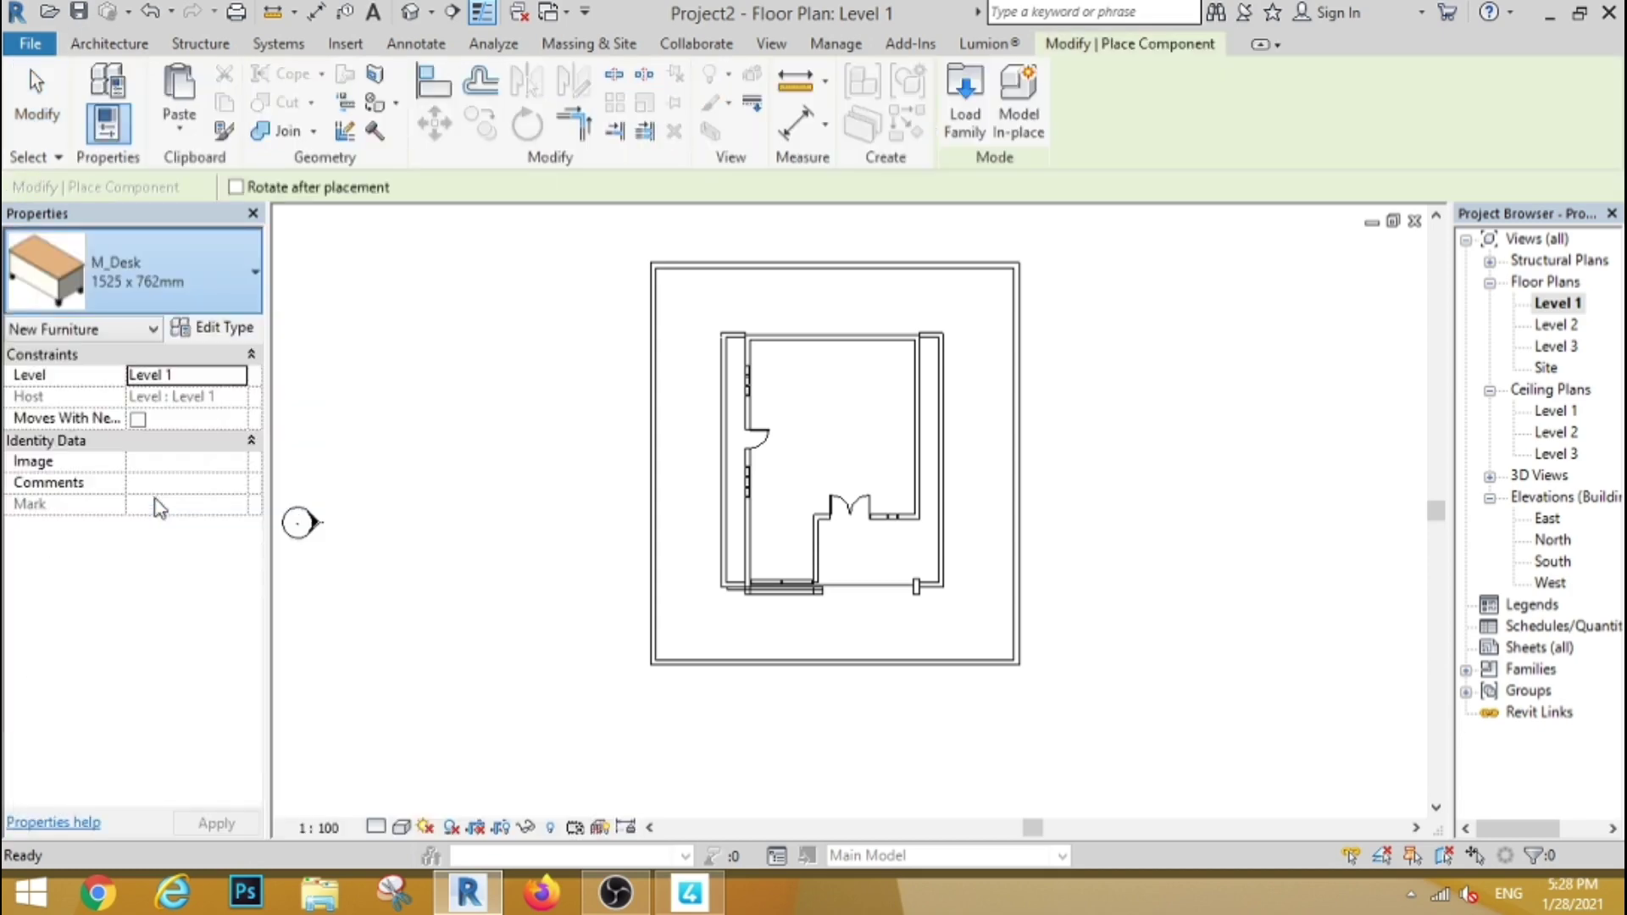
left_click(460, 500)
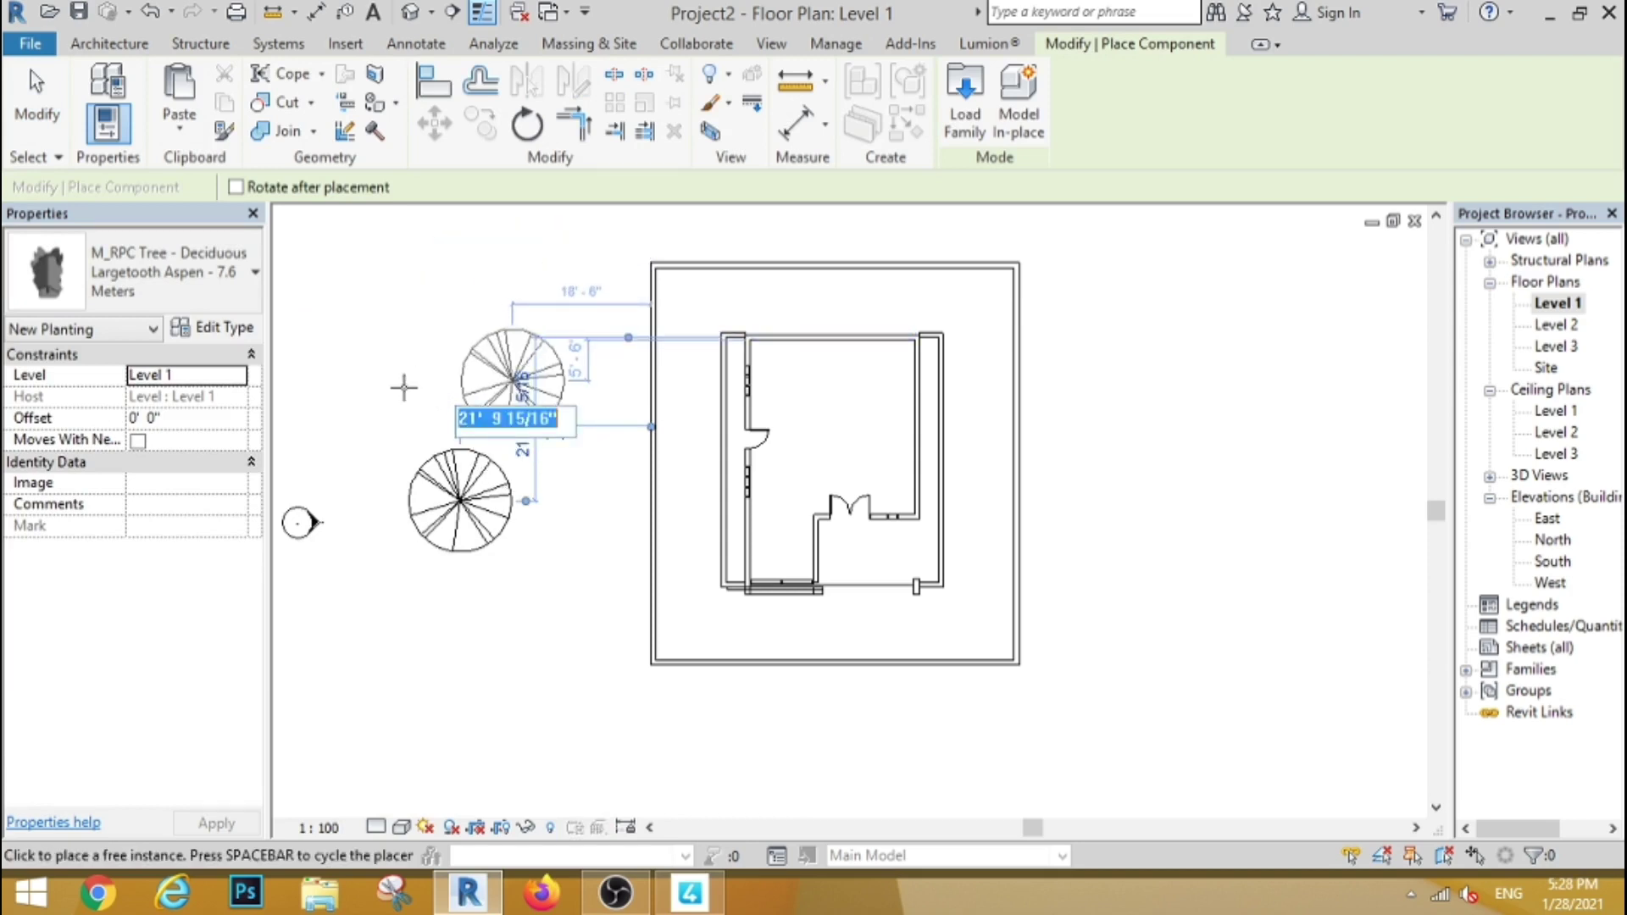
left_click(430, 362)
left_click(517, 361)
left_click(534, 440)
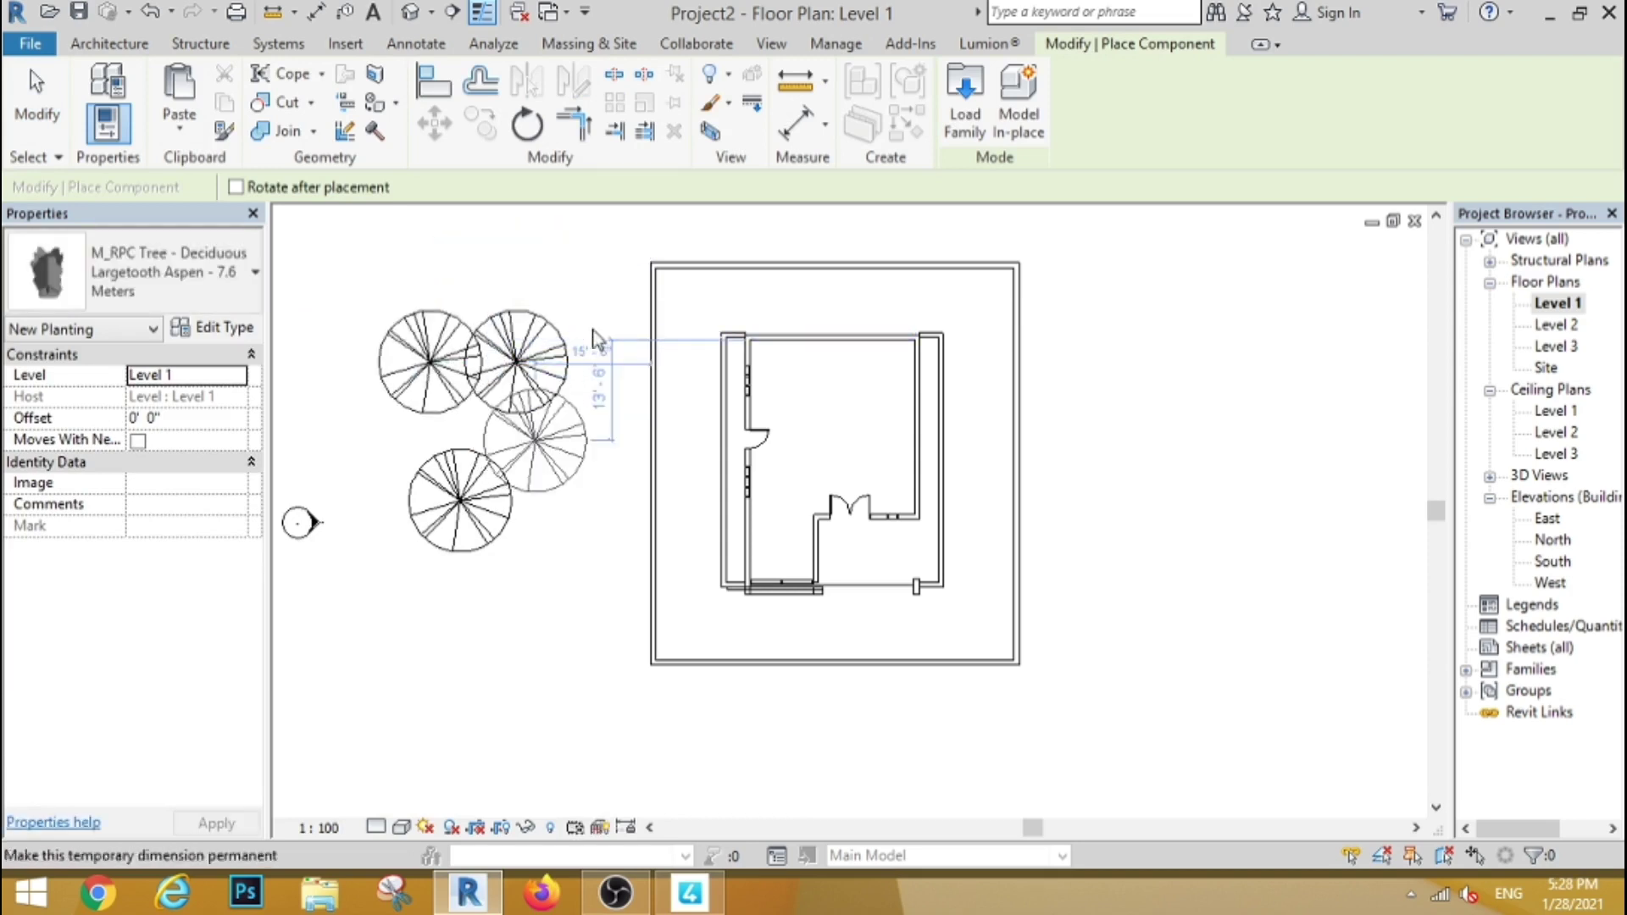
left_click(584, 291)
left_click(499, 241)
scroll(610, 426, "down", 2)
left_click(674, 280)
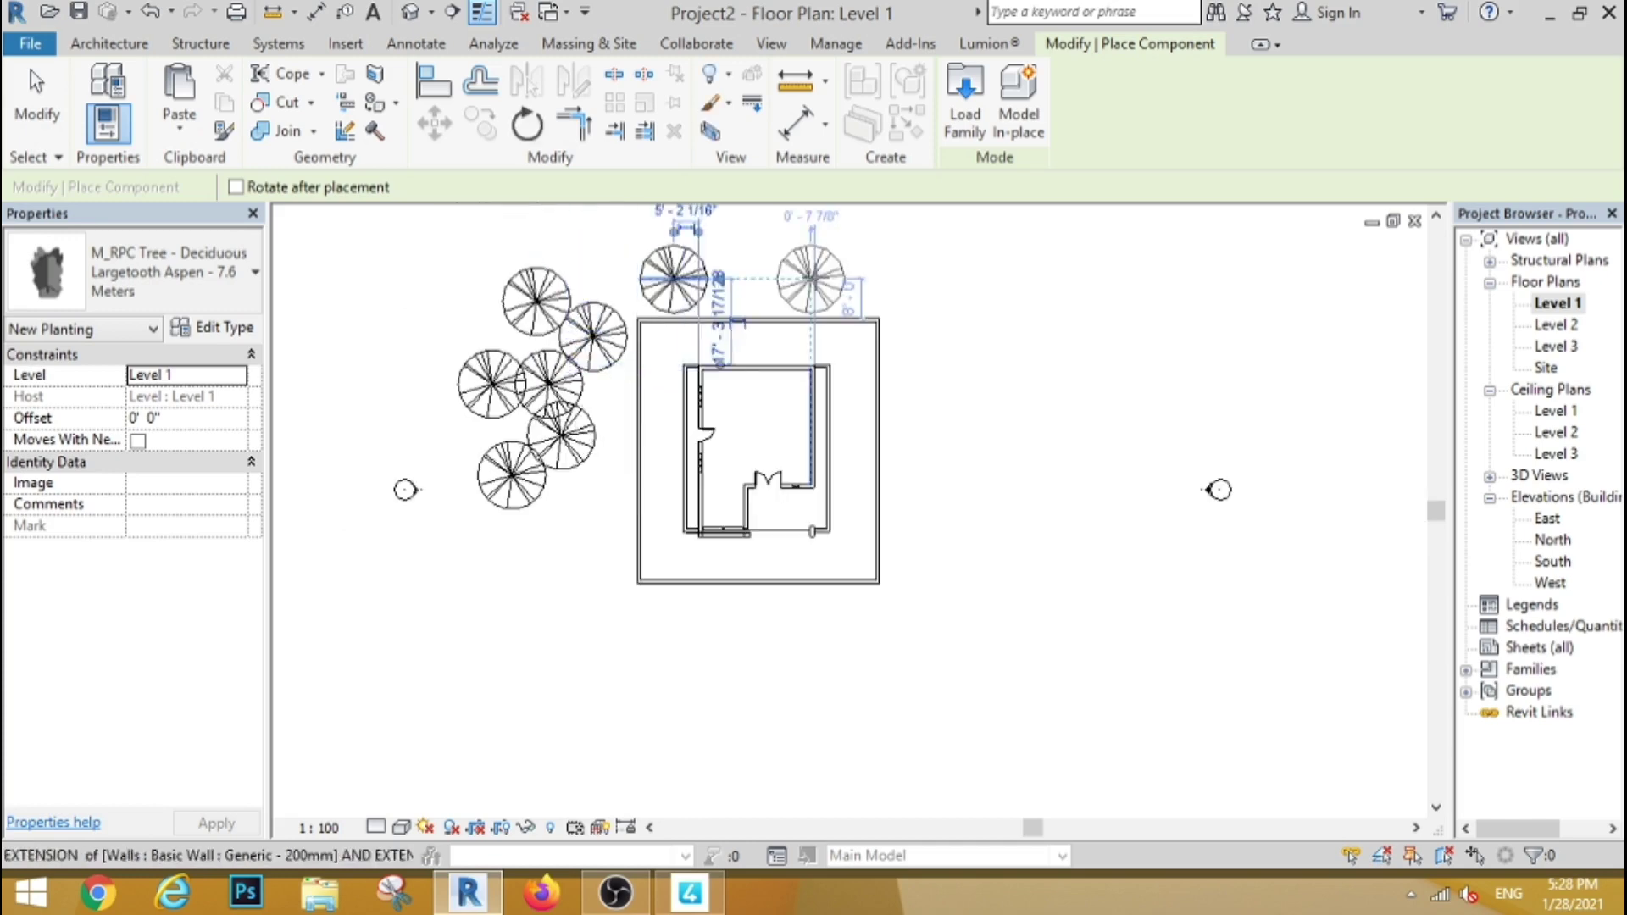
left_click(811, 277)
left_click(958, 314)
left_click(934, 487)
left_click(37, 94)
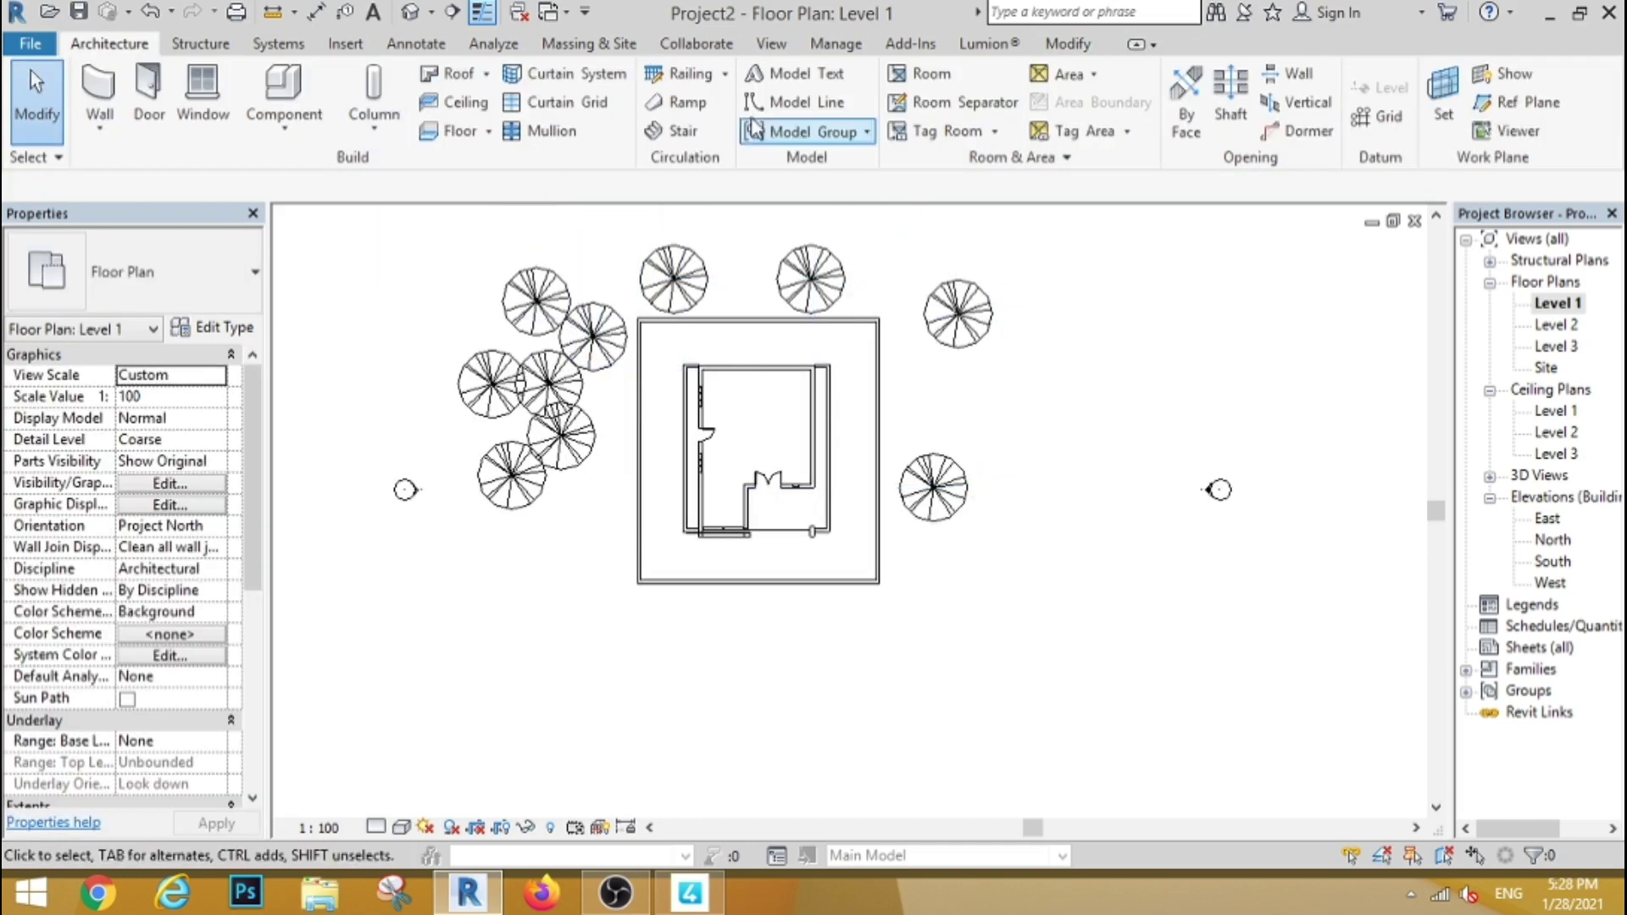
left_click(431, 12)
left_click(423, 69)
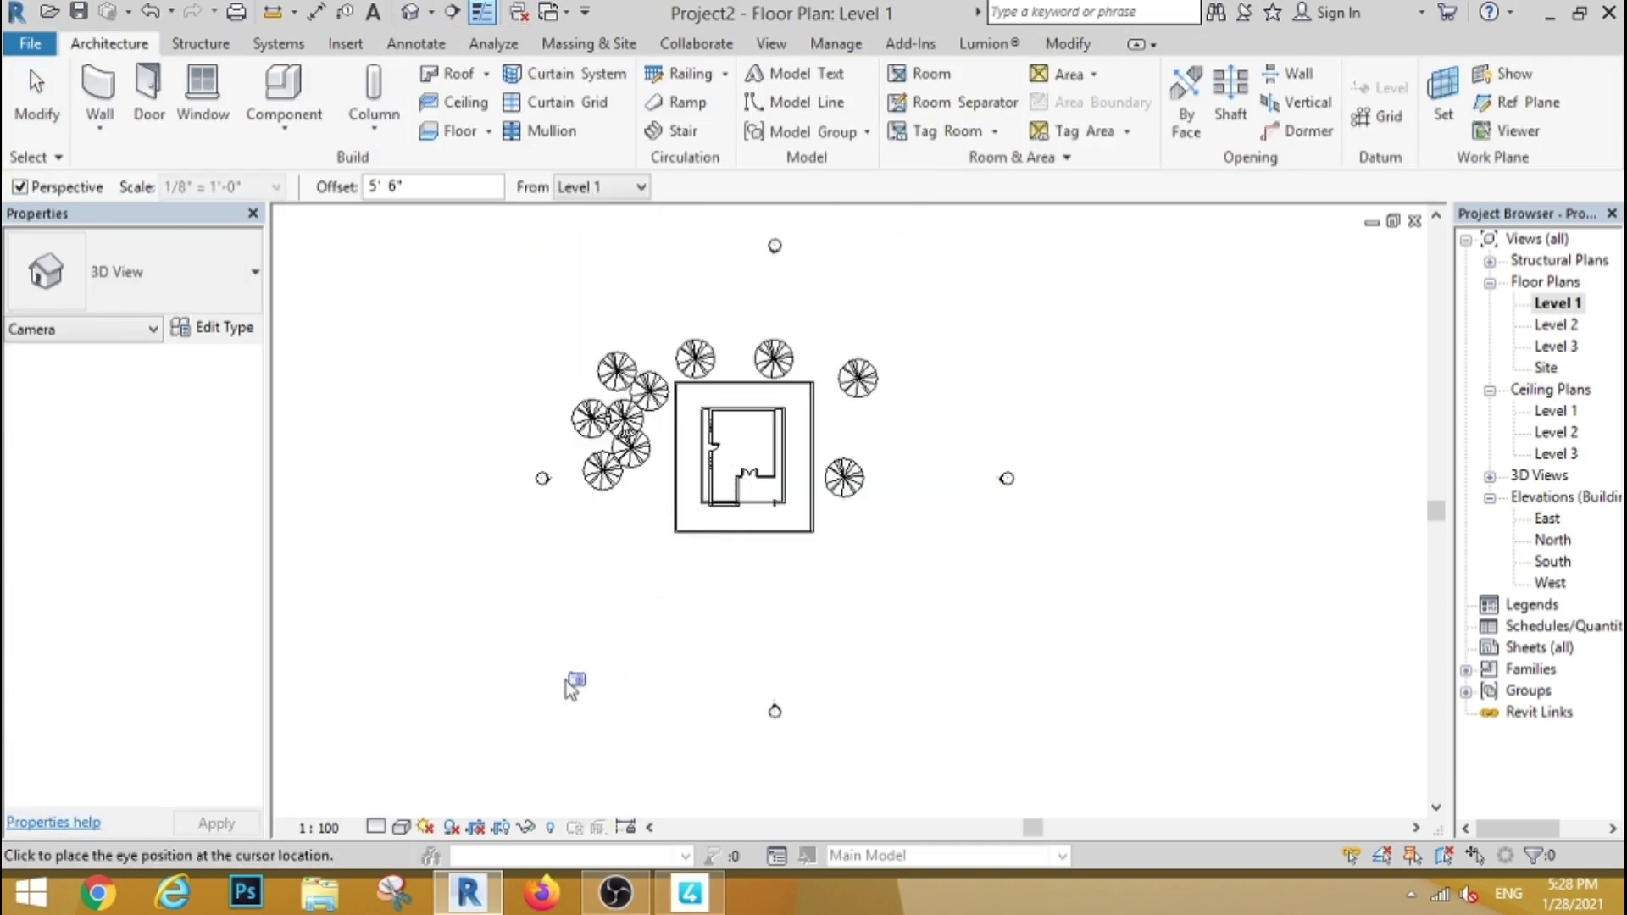
Step: Place a perspective camera aimed at the house, enlarge its crop region, and change the visual style
left_click(541, 696)
left_click(900, 301)
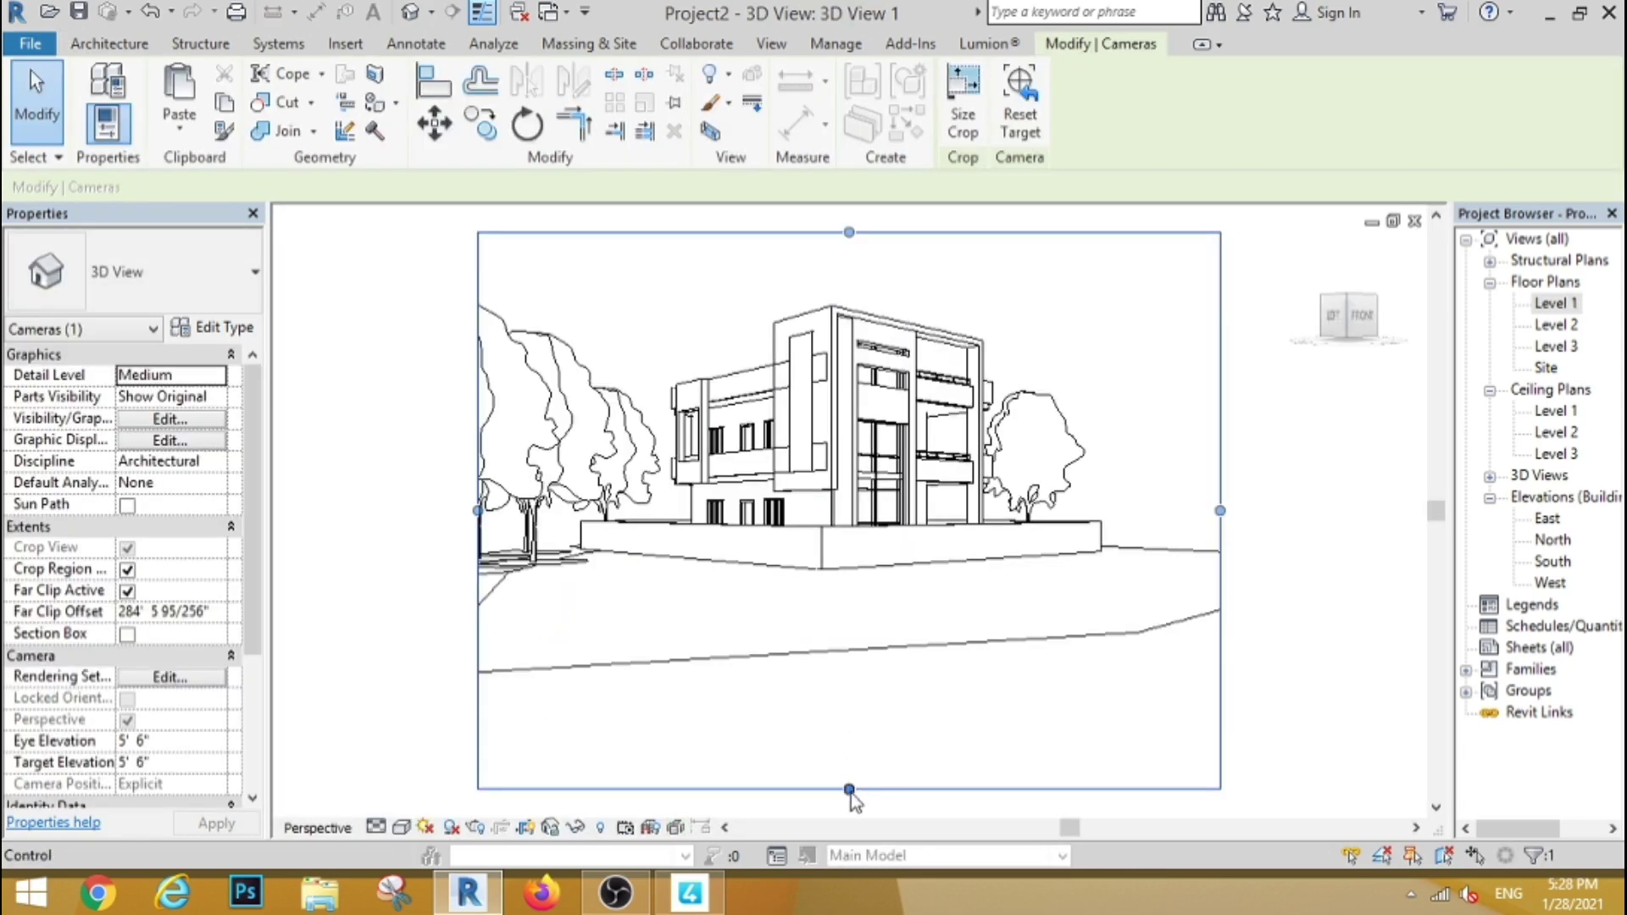
left_click_drag(850, 789, 864, 631)
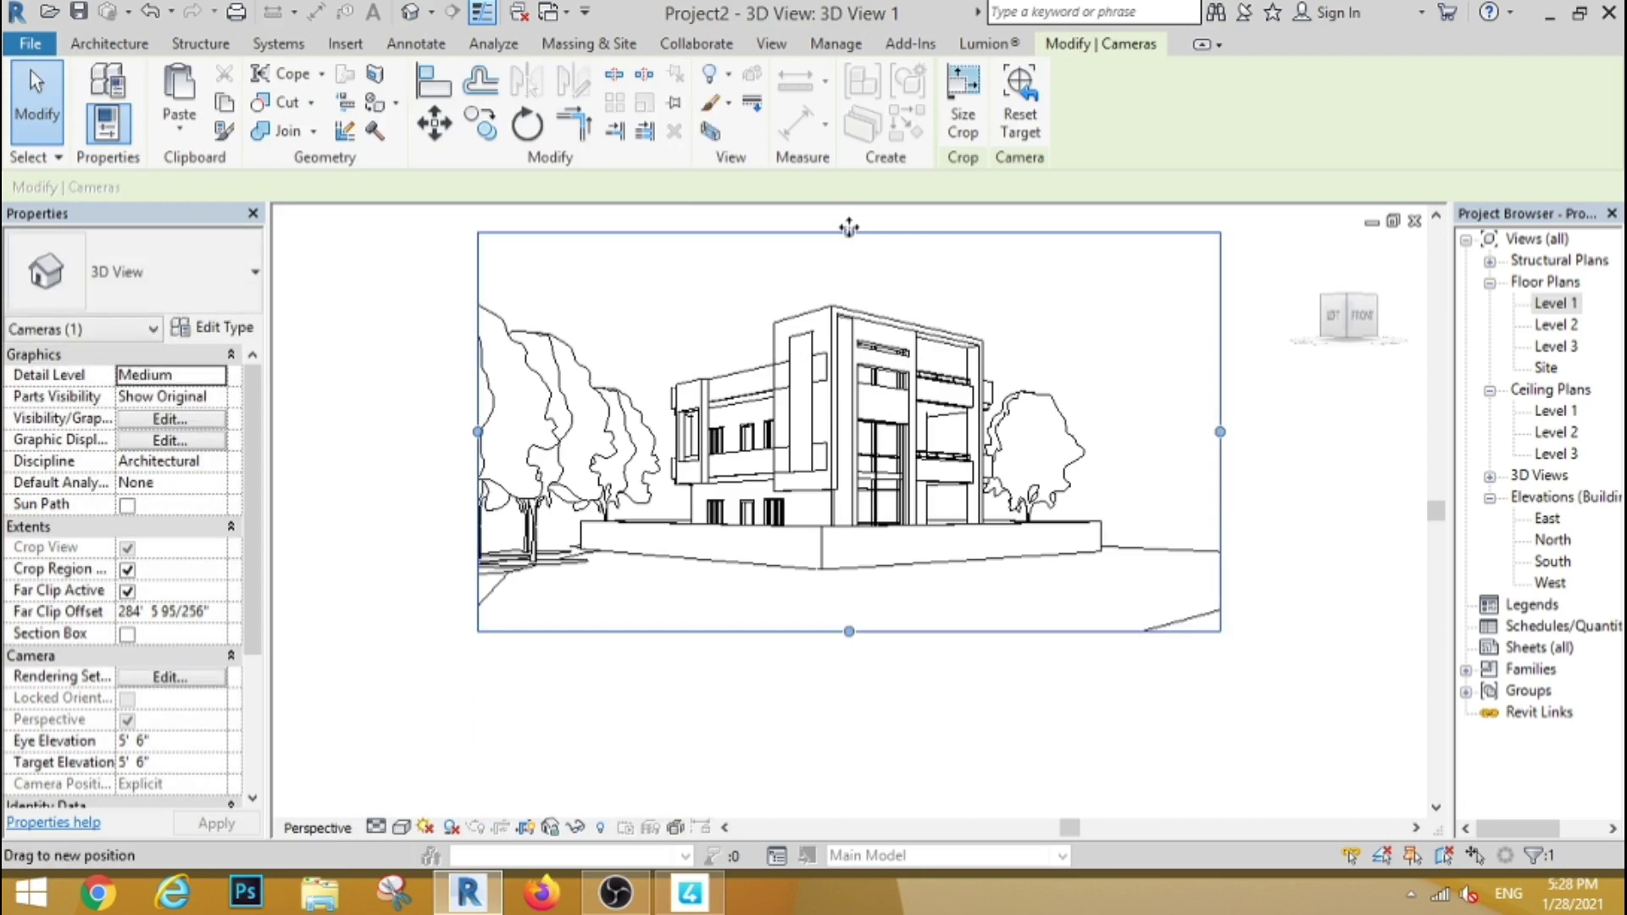
left_click_drag(849, 232, 848, 219)
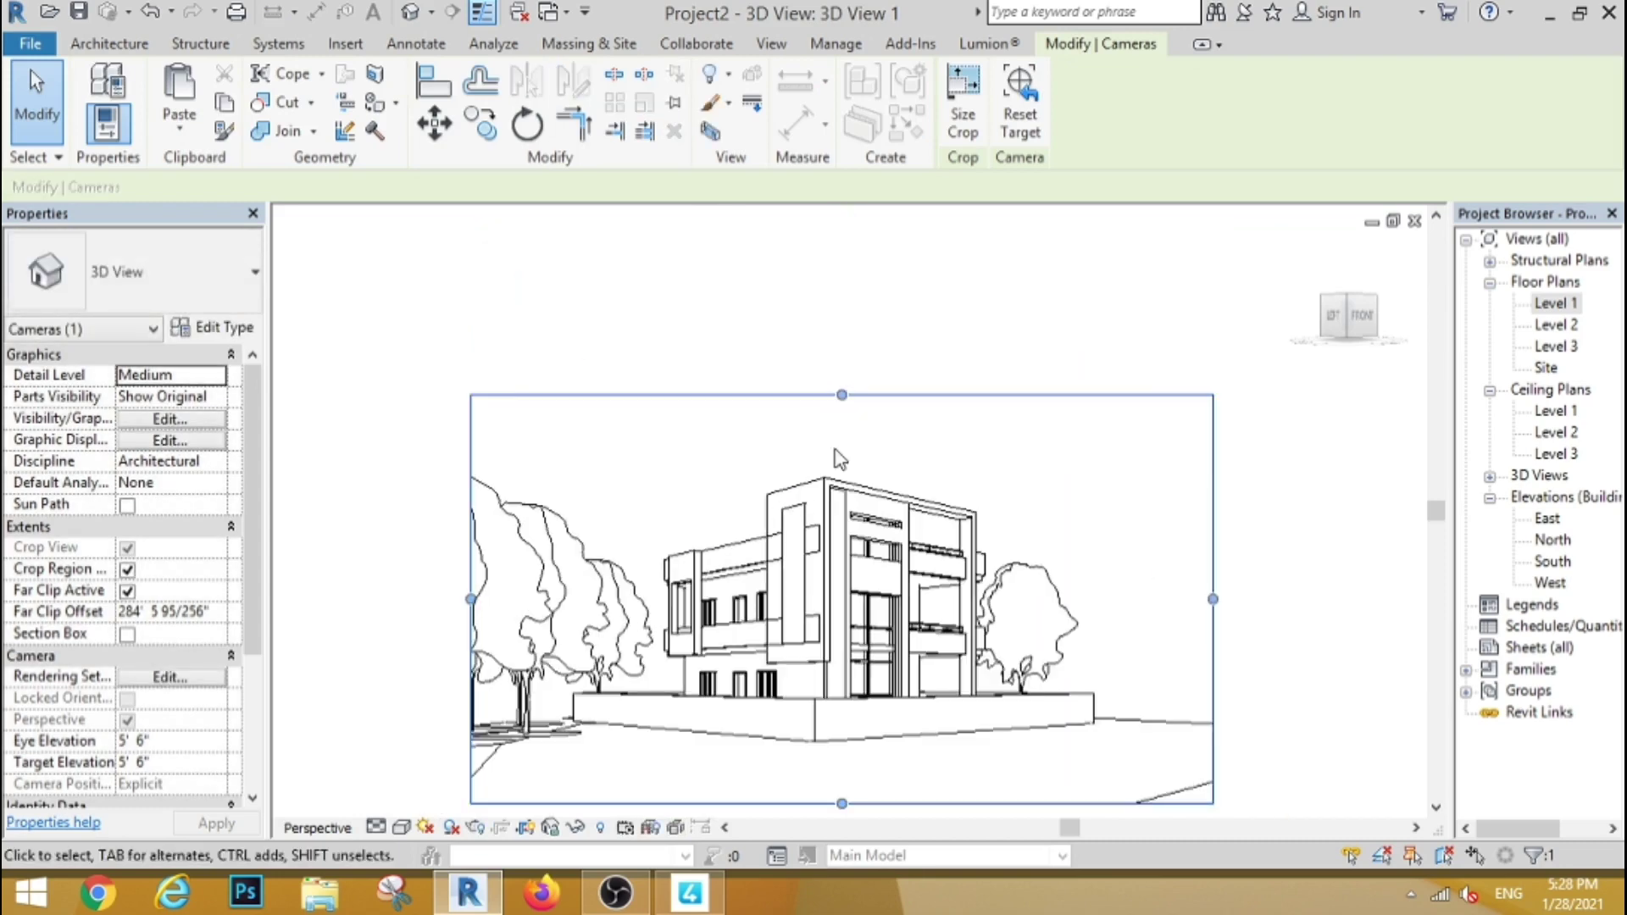
scroll(826, 585, "up", 2)
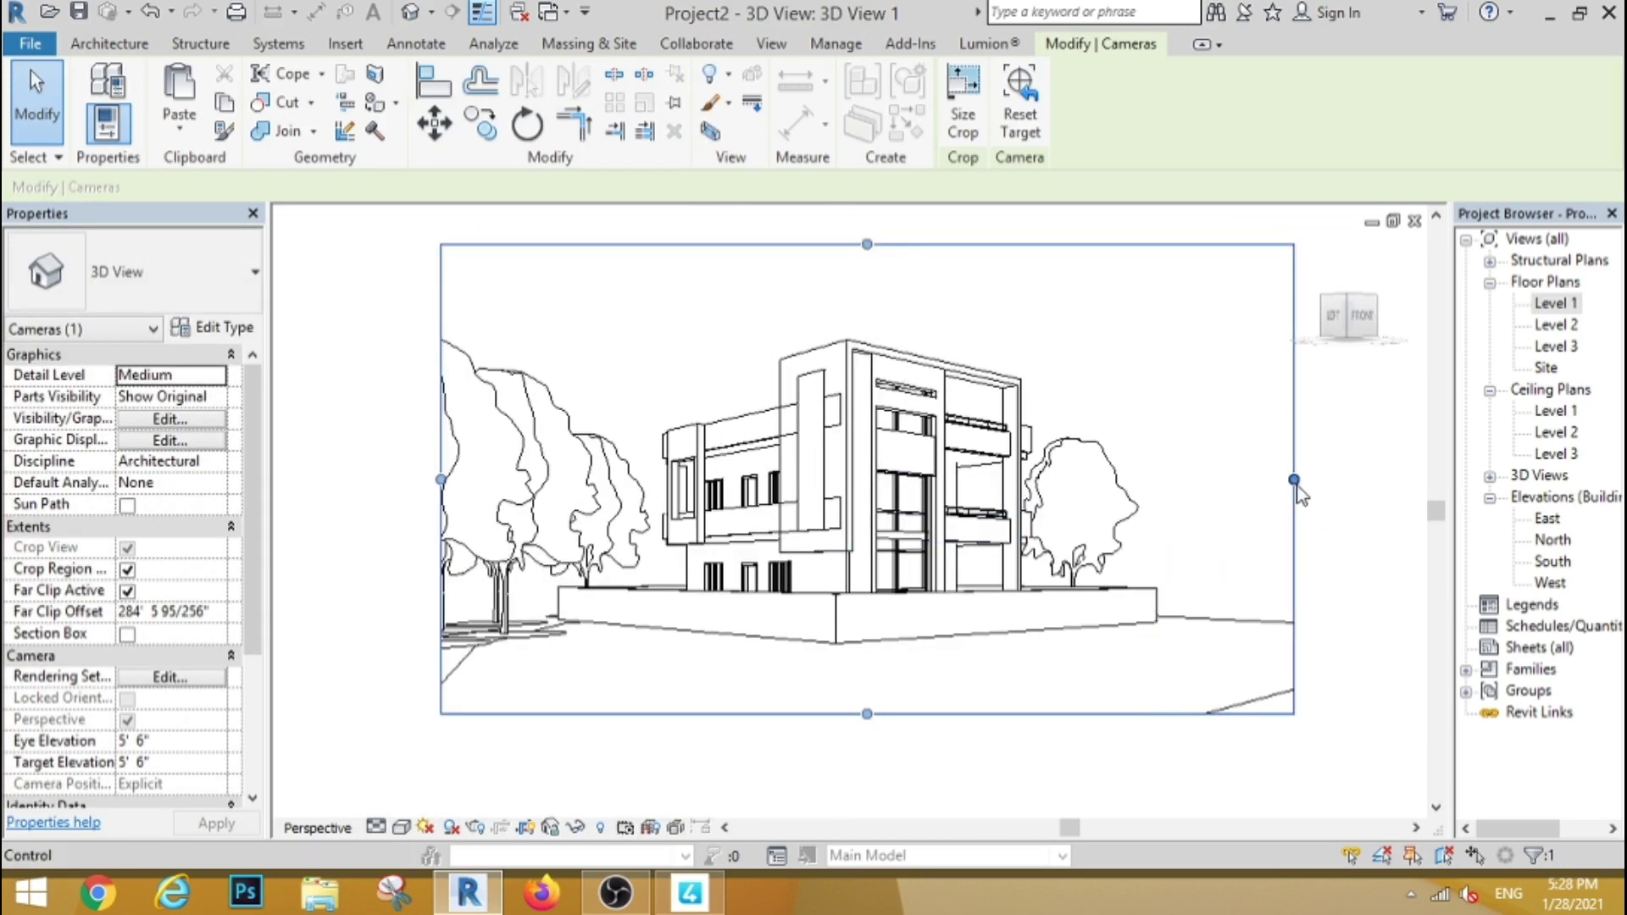
left_click_drag(1294, 479, 1380, 480)
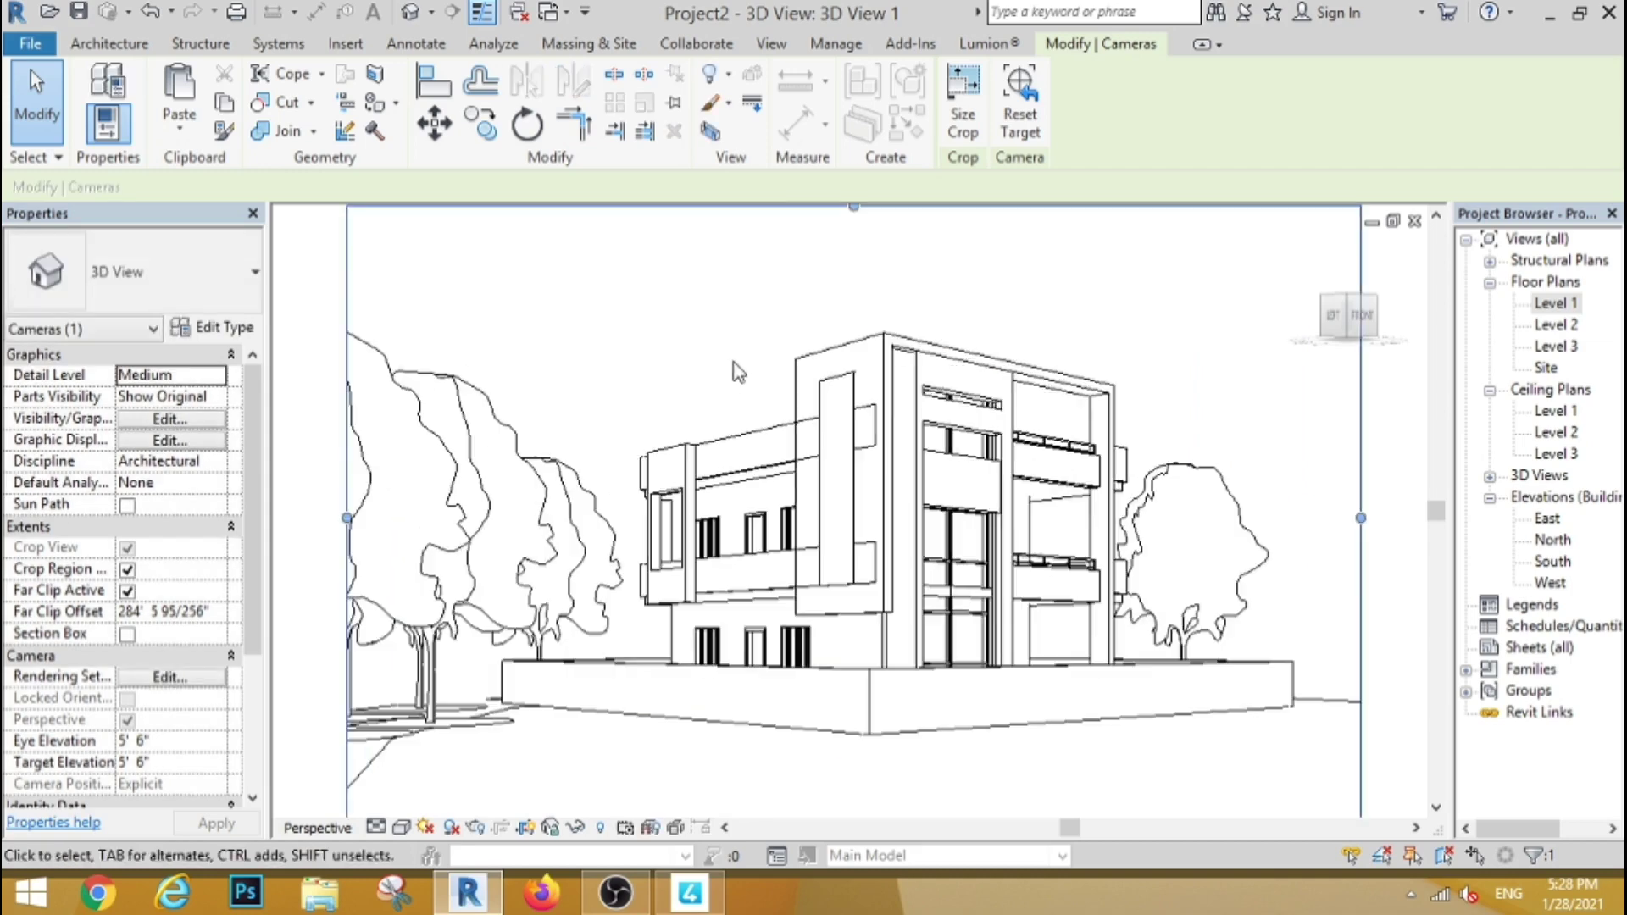
left_click(402, 828)
left_click(424, 775)
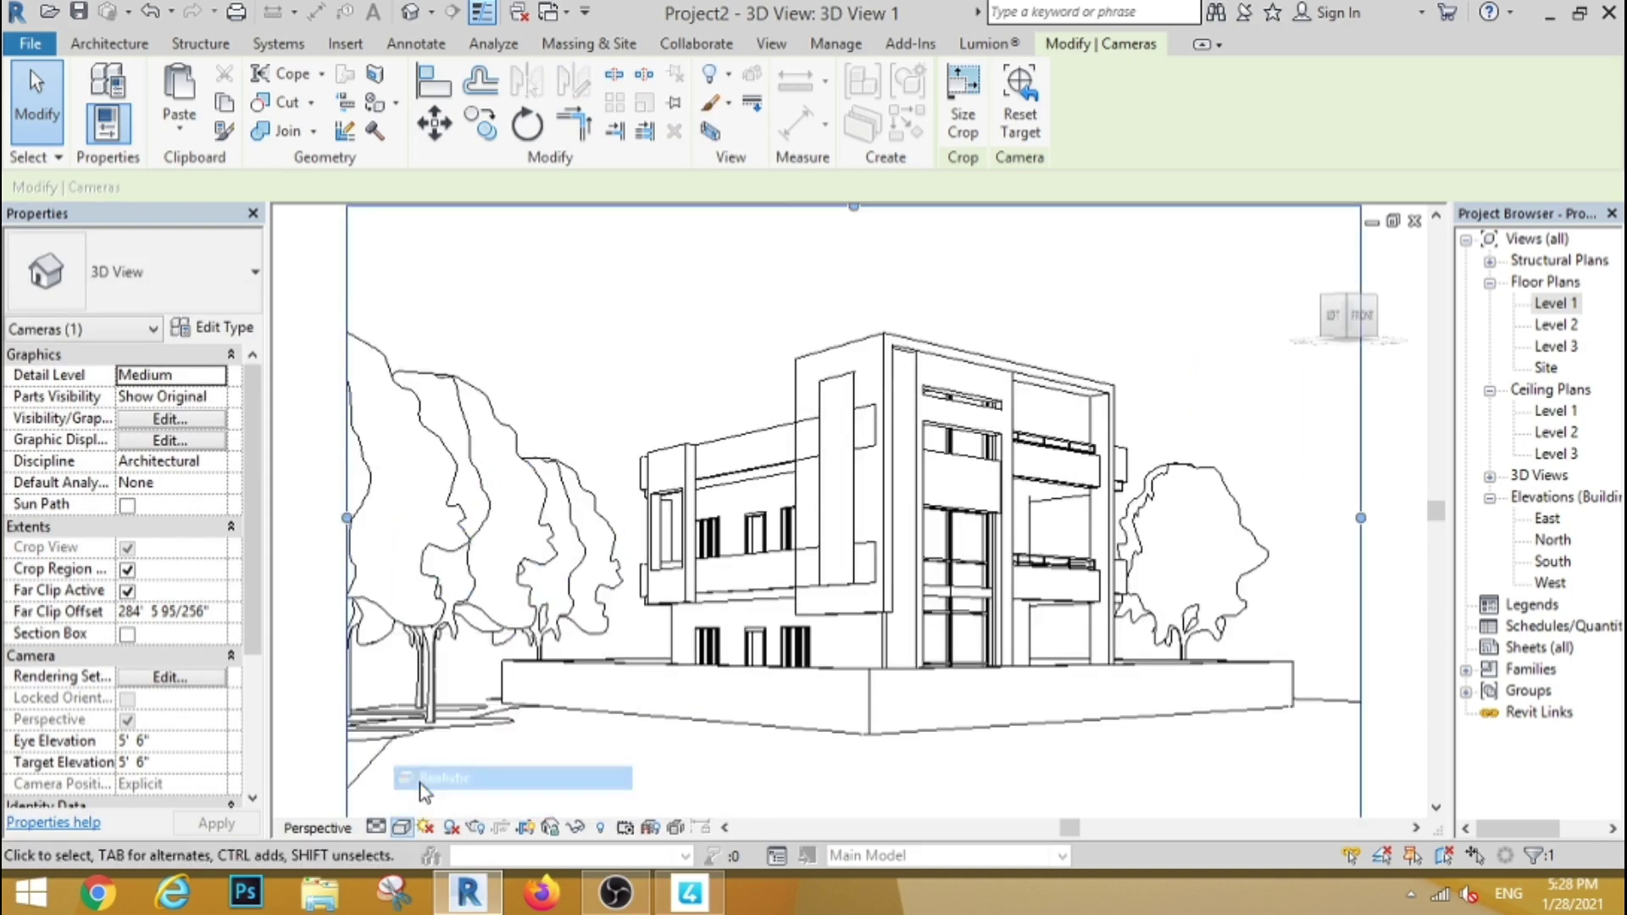